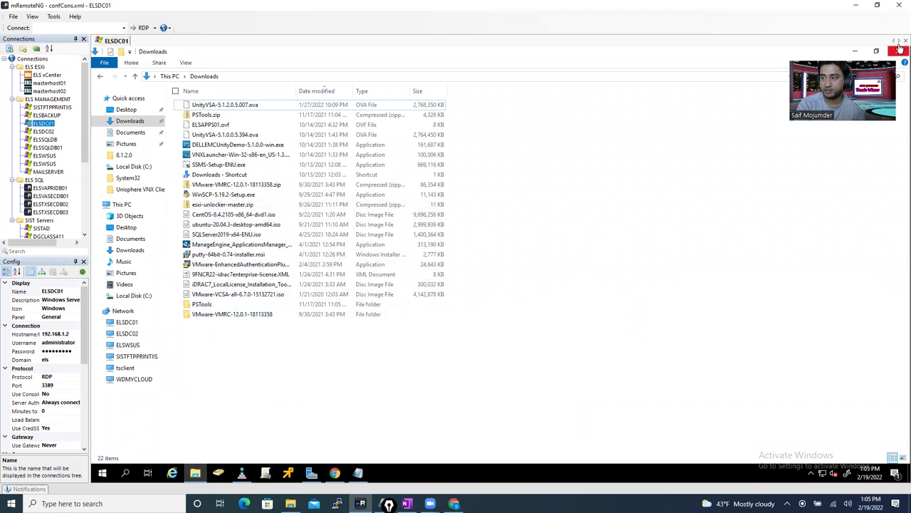
- Open EMC_Isilon_OneFS_8.1.2.0_Simulator > 8.1.2.0 on the remote desktop, then show the OneNote cluster notes
click(857, 53)
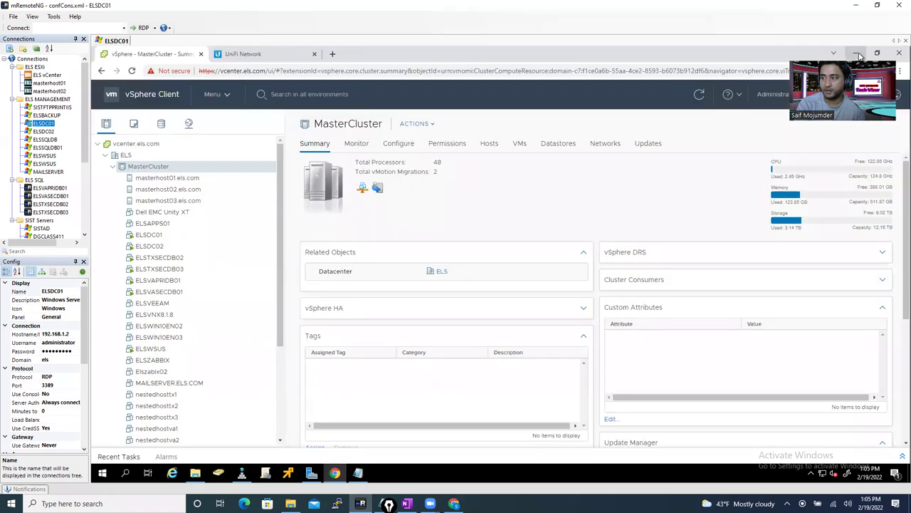
click(858, 53)
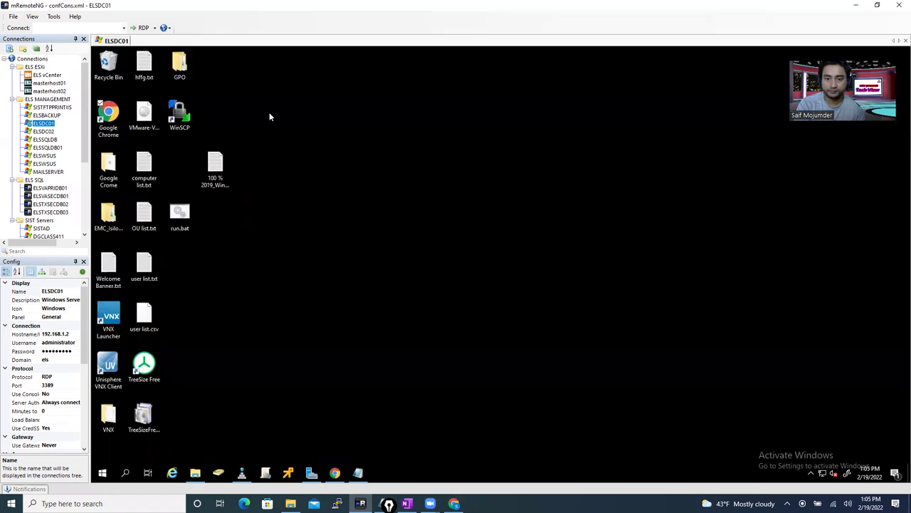
double_click(113, 227)
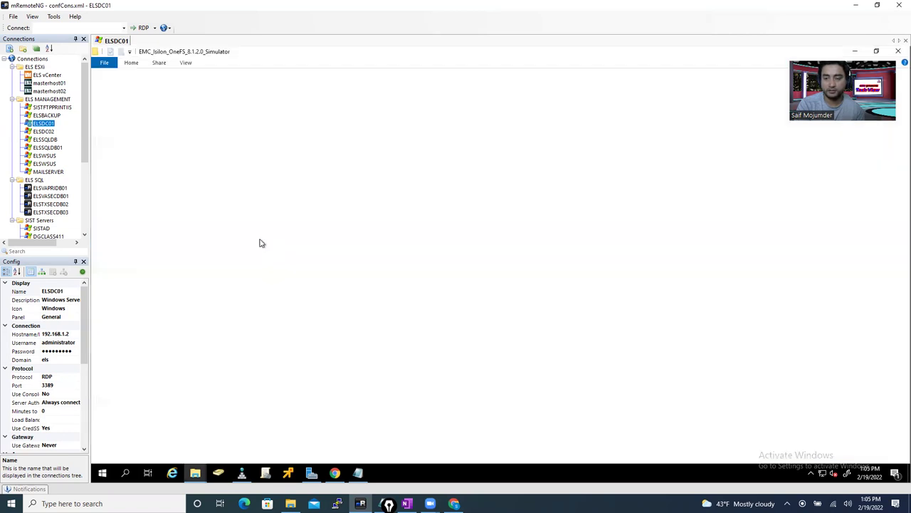
double_click(207, 109)
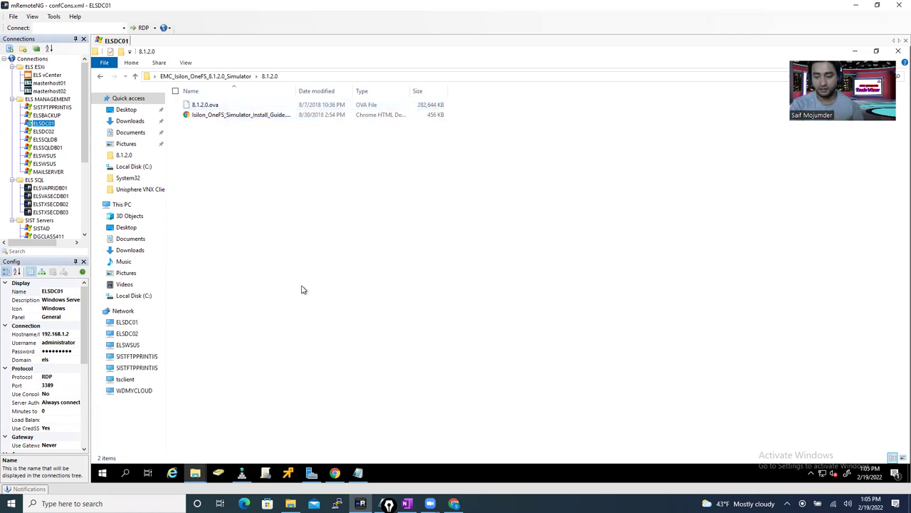
click(334, 472)
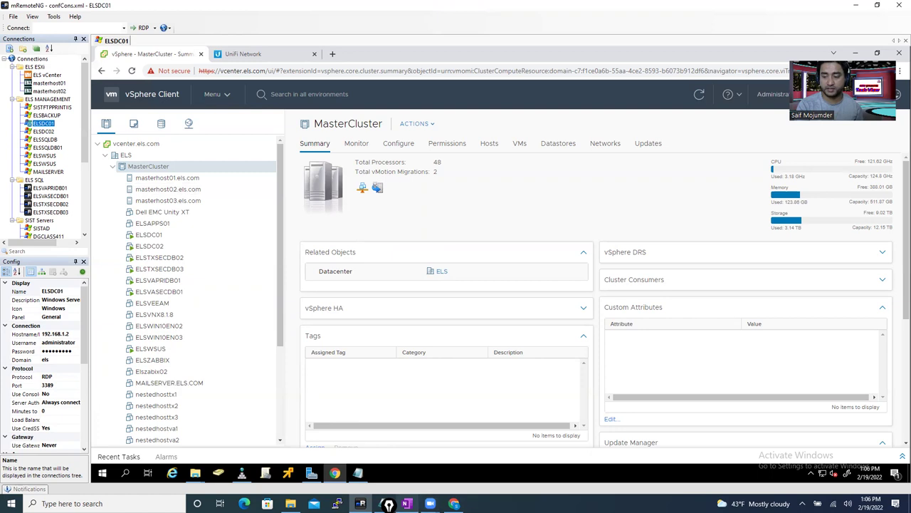
click(407, 504)
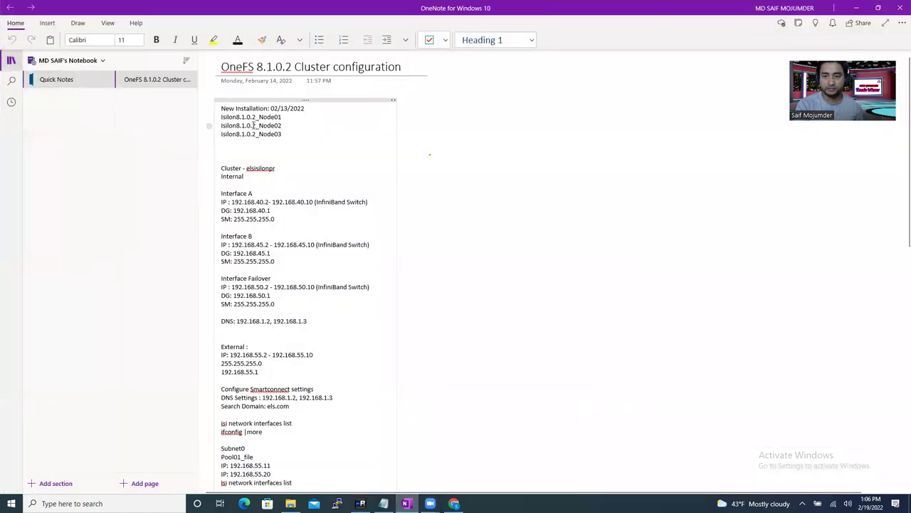
drag(221, 119, 261, 137)
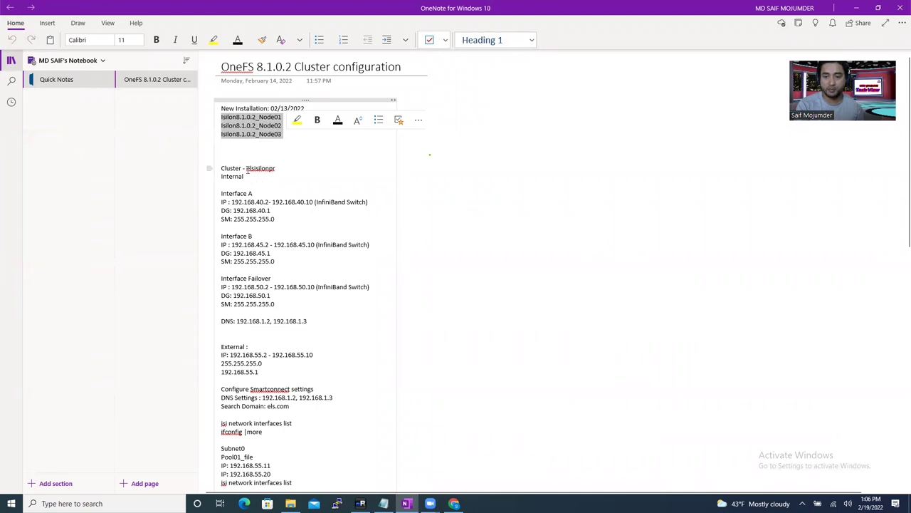
drag(247, 168, 278, 169)
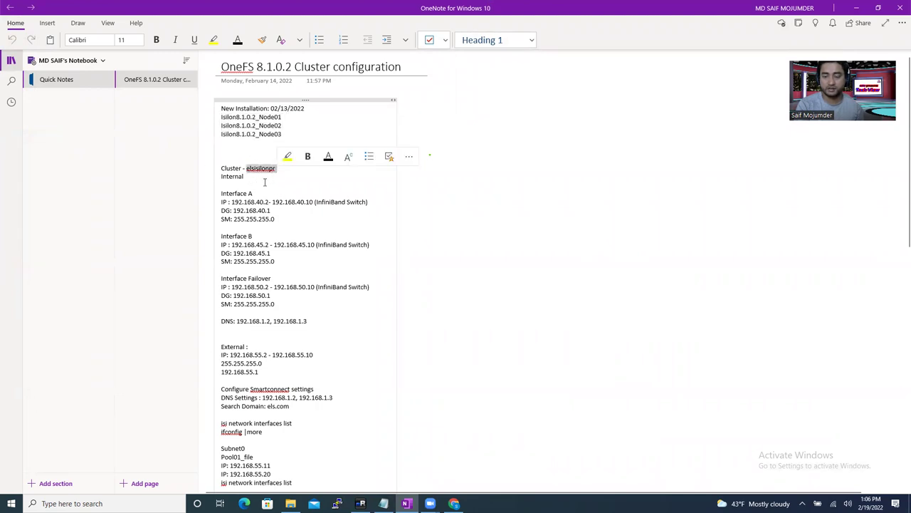
click(264, 183)
click(277, 168)
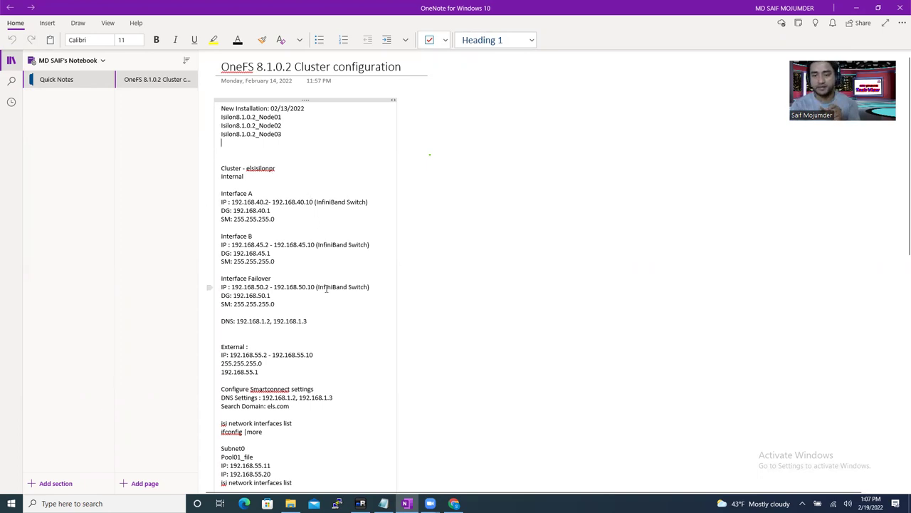
click(260, 236)
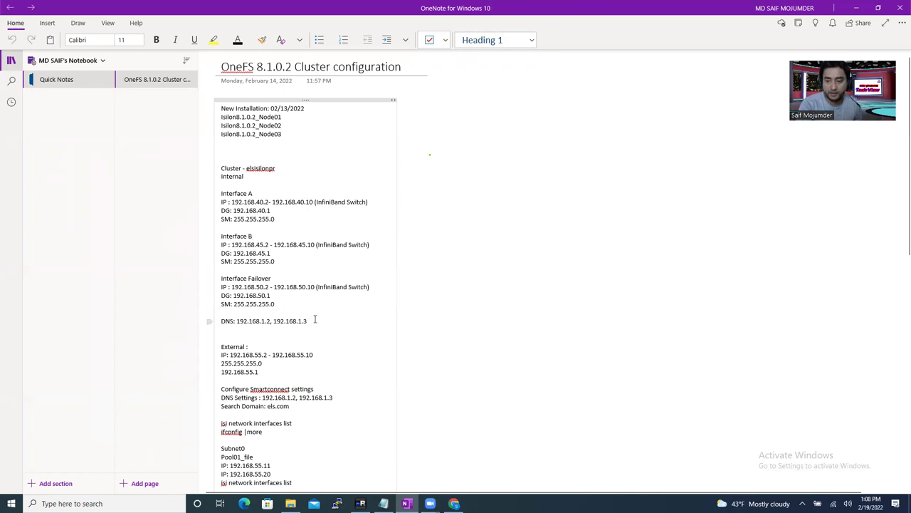
drag(288, 306, 223, 168)
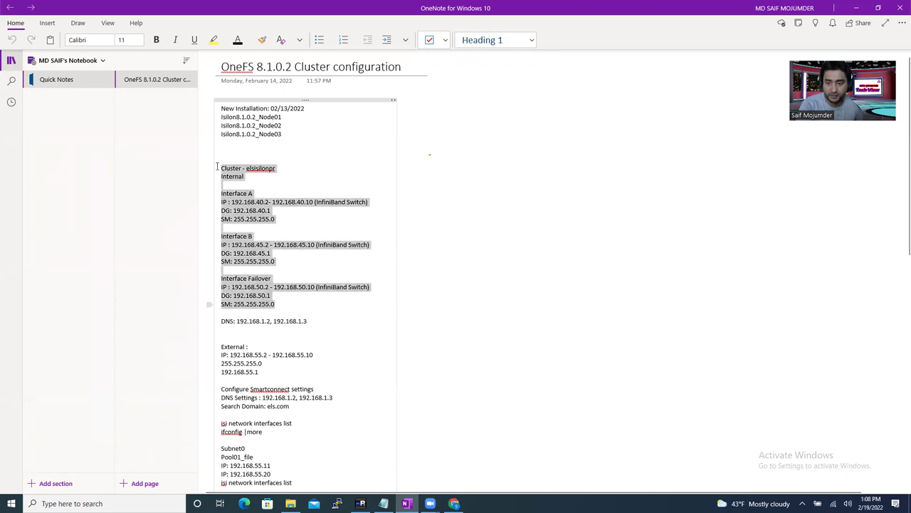
click(302, 280)
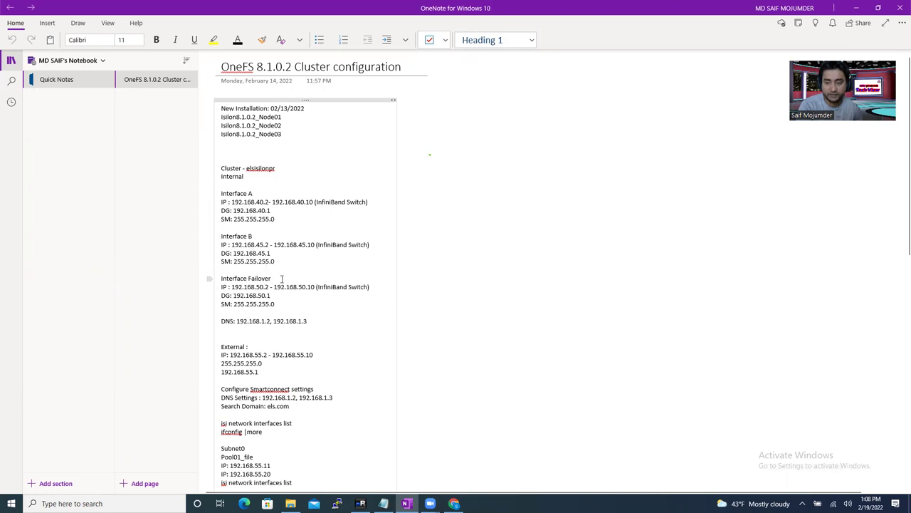
drag(231, 202, 241, 202)
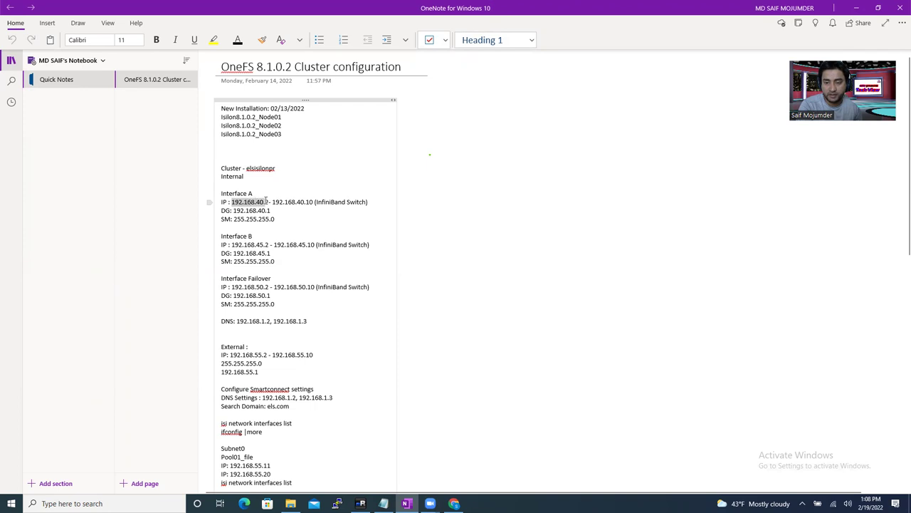
click(306, 229)
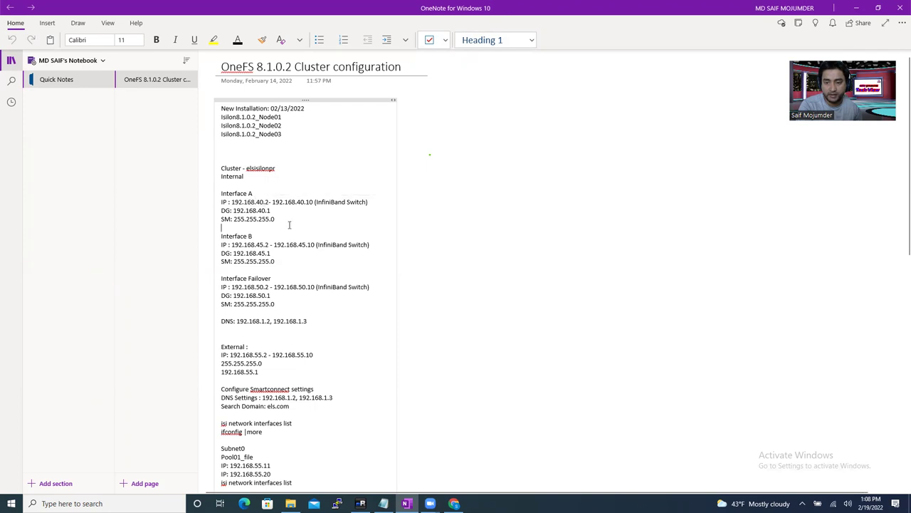
double_click(260, 202)
drag(269, 202, 229, 202)
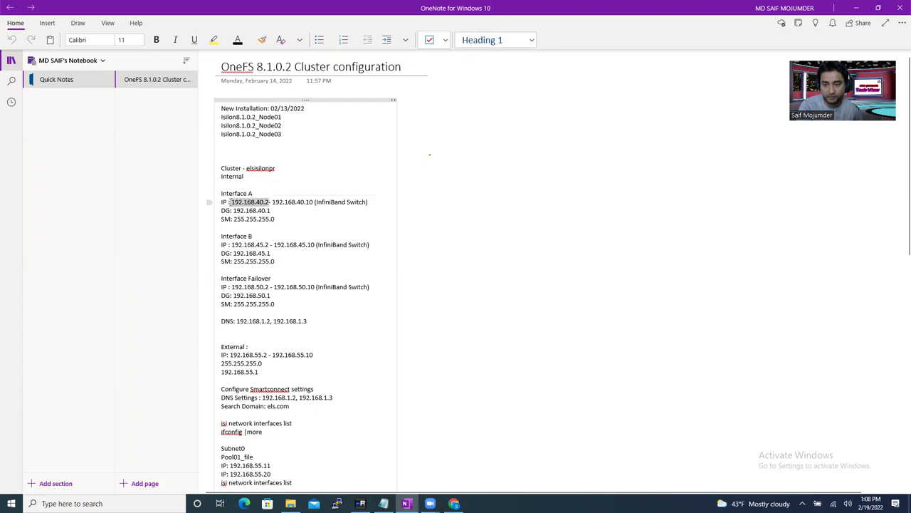
click(260, 244)
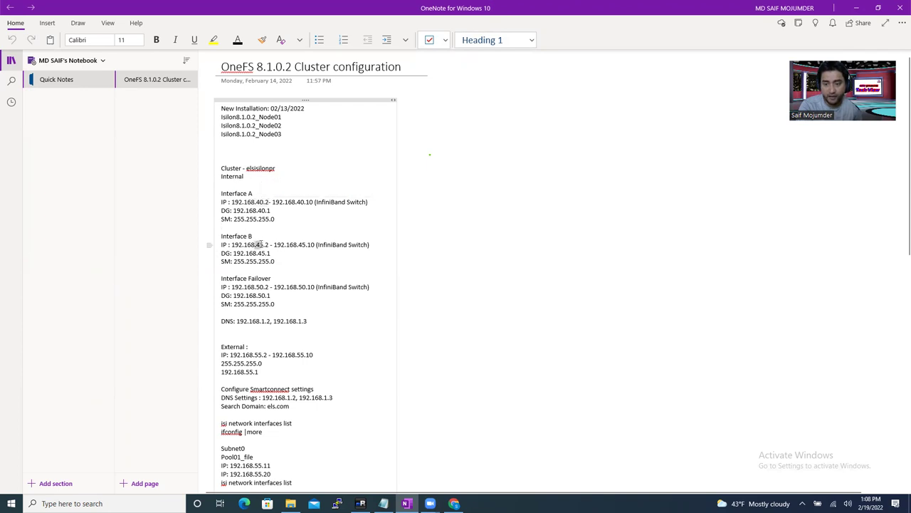
double_click(259, 244)
drag(260, 244, 231, 245)
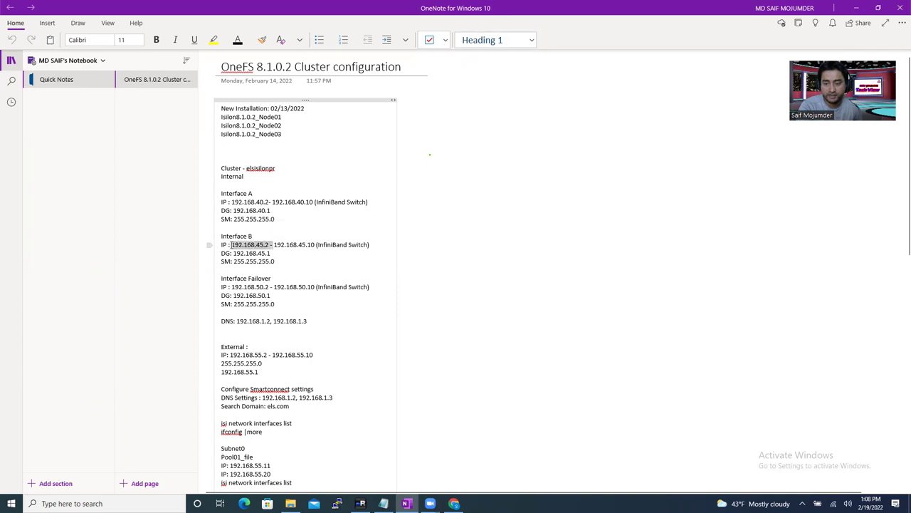
click(286, 265)
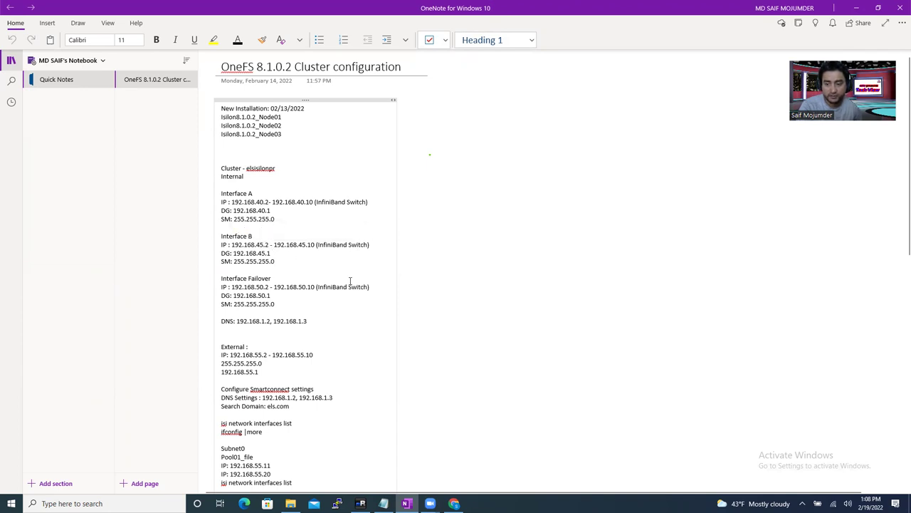
drag(257, 286, 268, 287)
click(281, 287)
drag(265, 286, 314, 286)
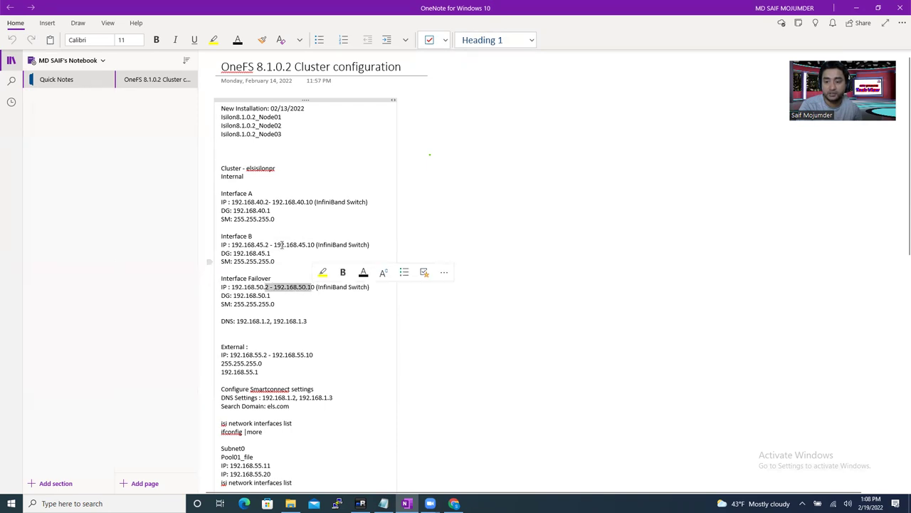
drag(260, 203, 305, 203)
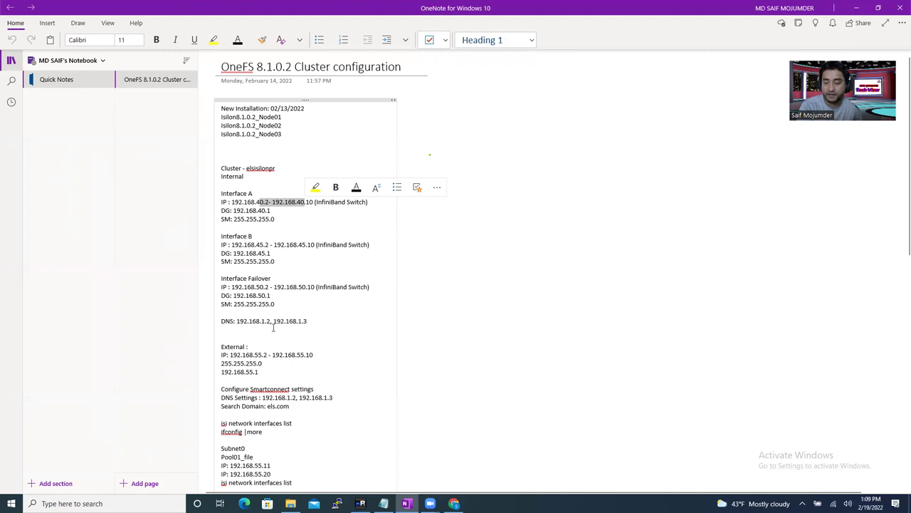
drag(239, 321, 307, 321)
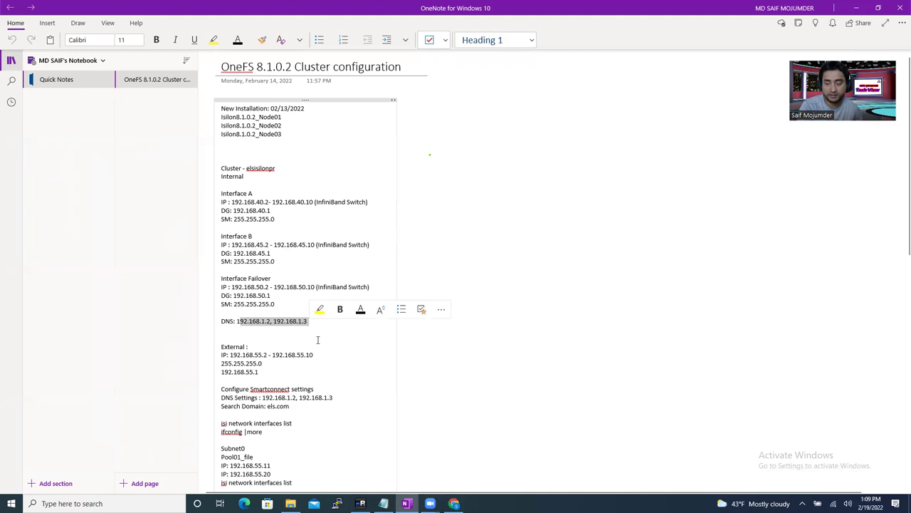
click(318, 339)
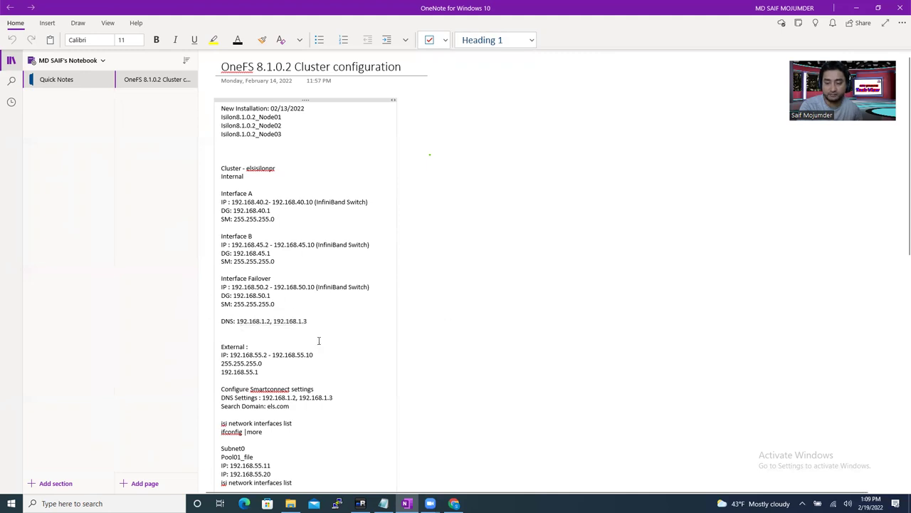
- Scroll down the OneNote page to review the external and pool IP notes
scroll(319, 341, down, 3)
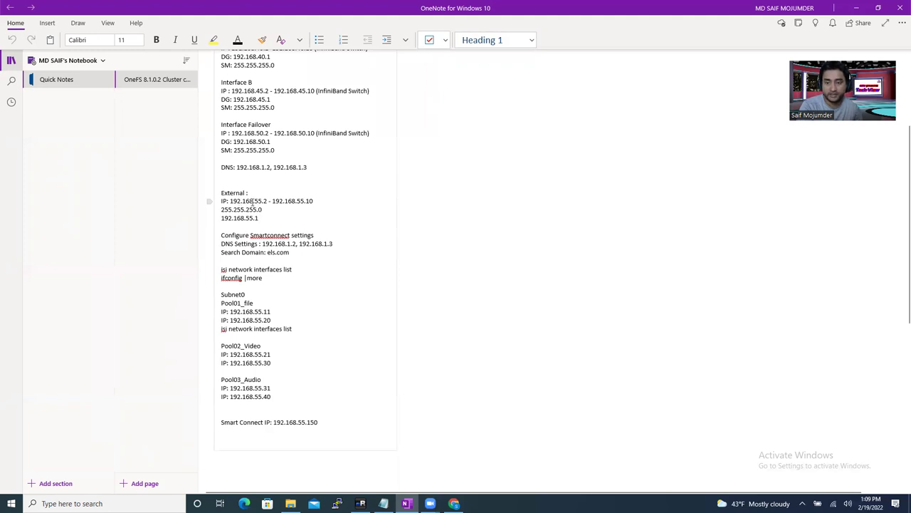
double_click(256, 201)
click(281, 222)
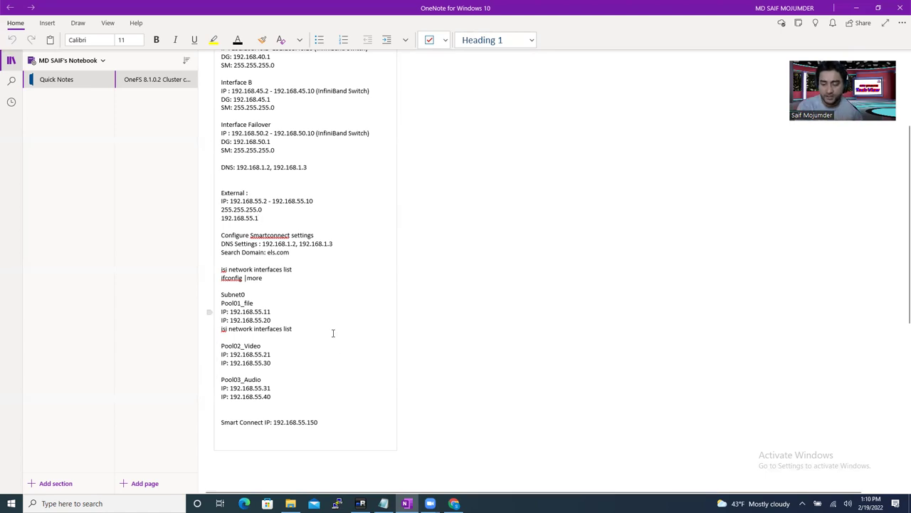
- Switch to the remote session and show the UniFi Network settings page in Chrome
click(454, 503)
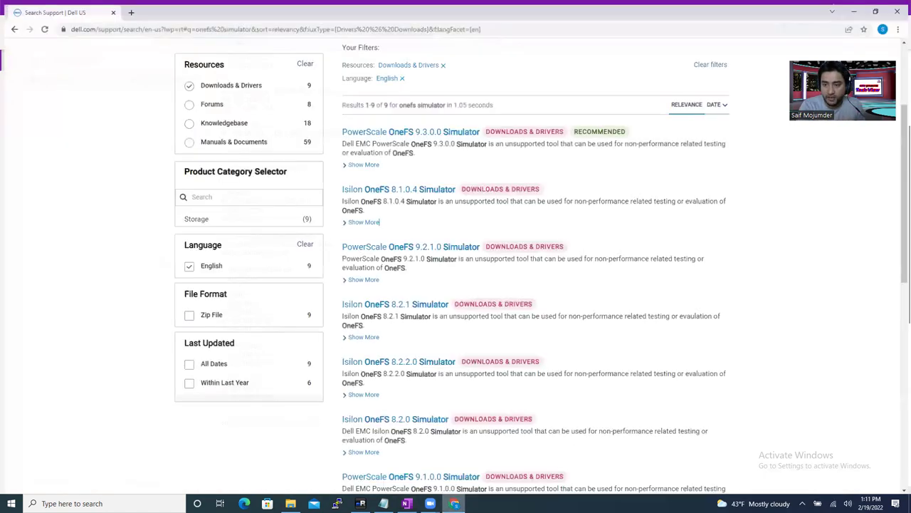
click(406, 504)
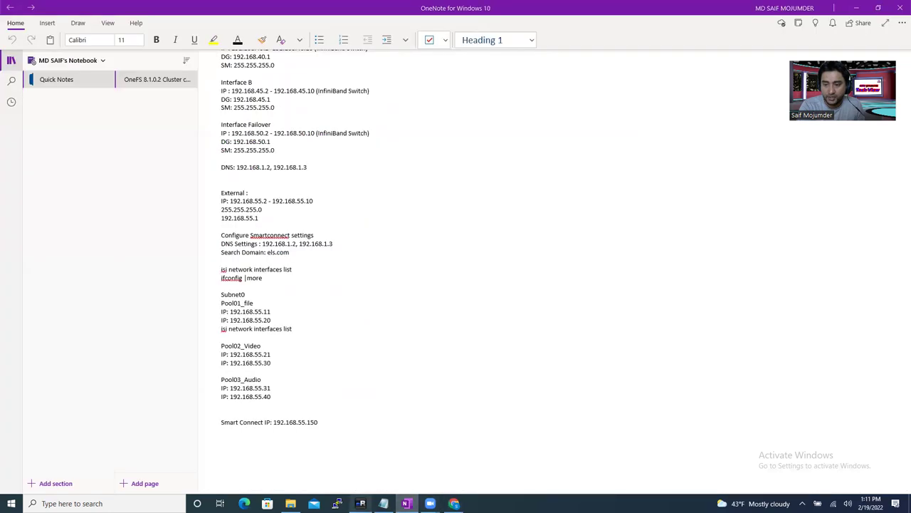
click(360, 503)
click(259, 56)
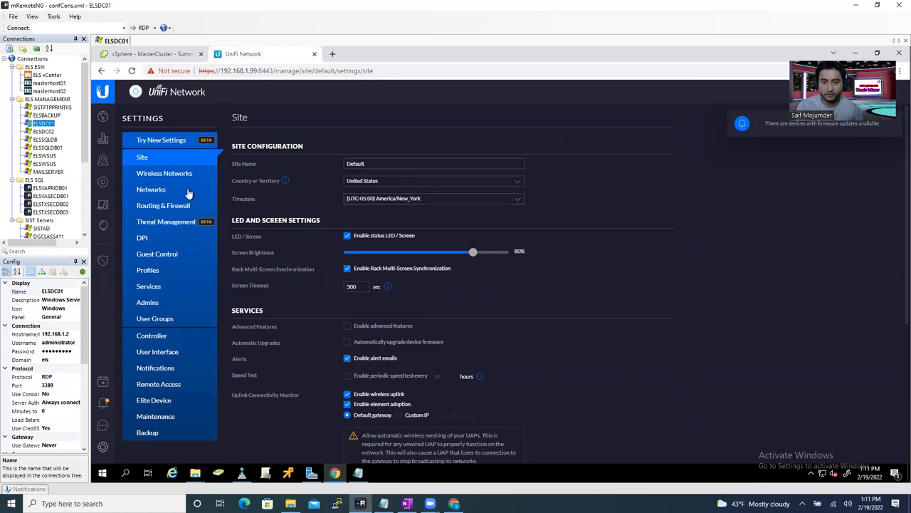
- Show UniFi's Networks list with its 13 networks, subnets and VLAN IDs, e.g. INT-VLAN-40-A
click(154, 190)
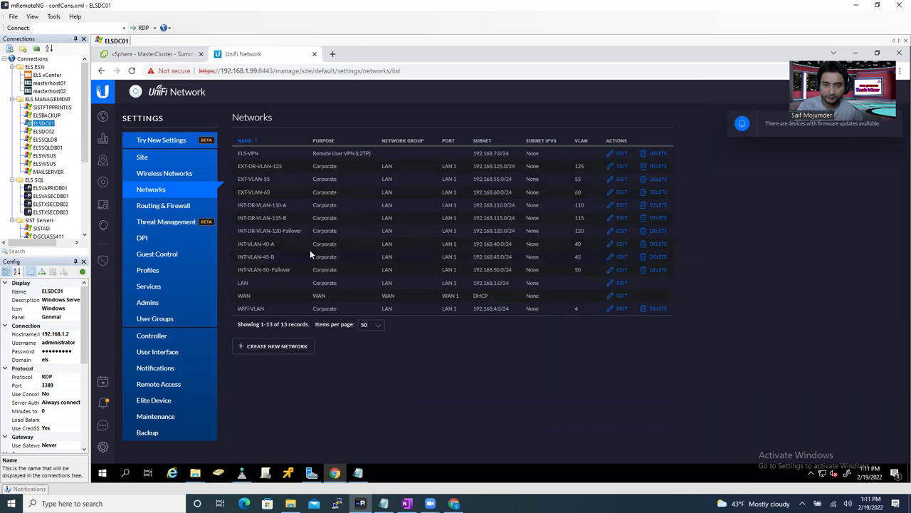
- Review the cluster IP plan in OneNote, then return to vSphere's MasterCluster summary
click(168, 54)
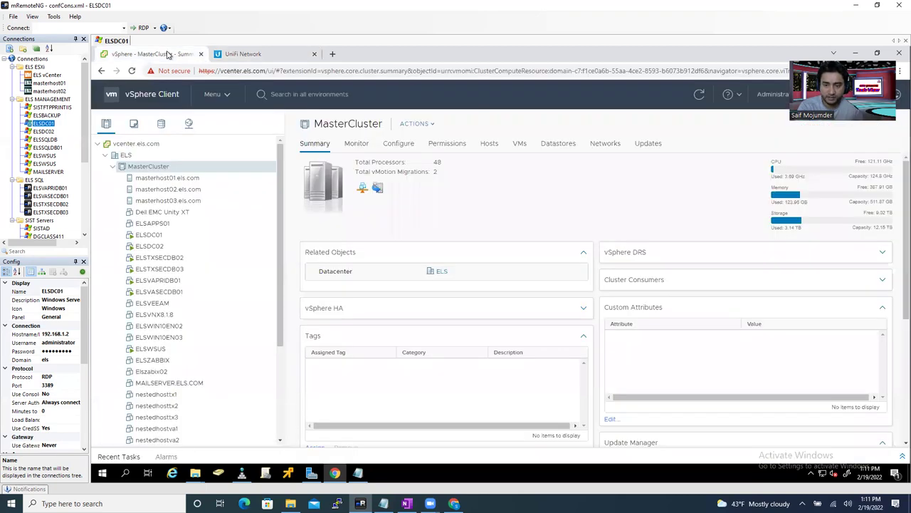
mouse_move(405, 504)
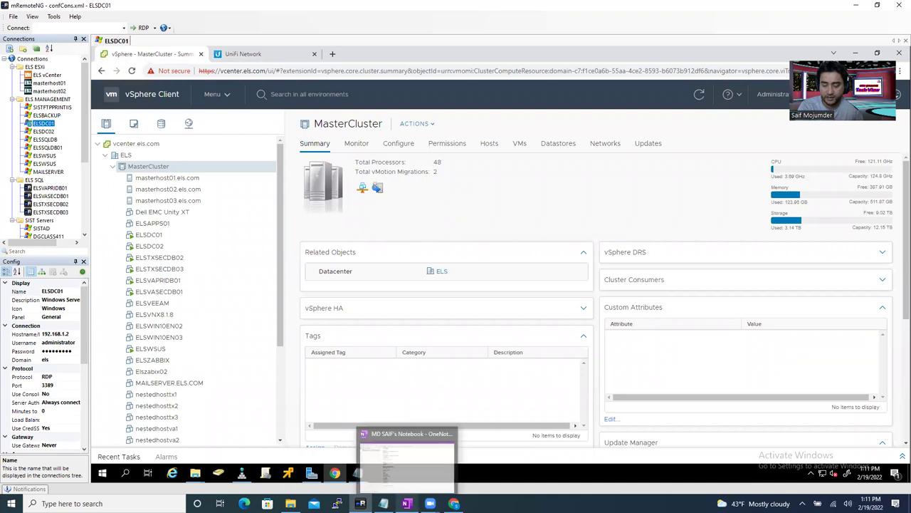
click(406, 459)
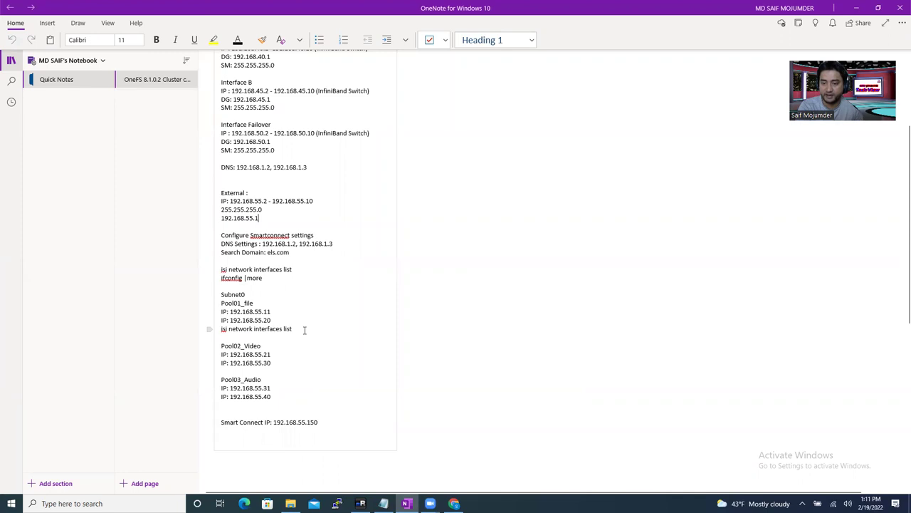
mouse_move(406, 500)
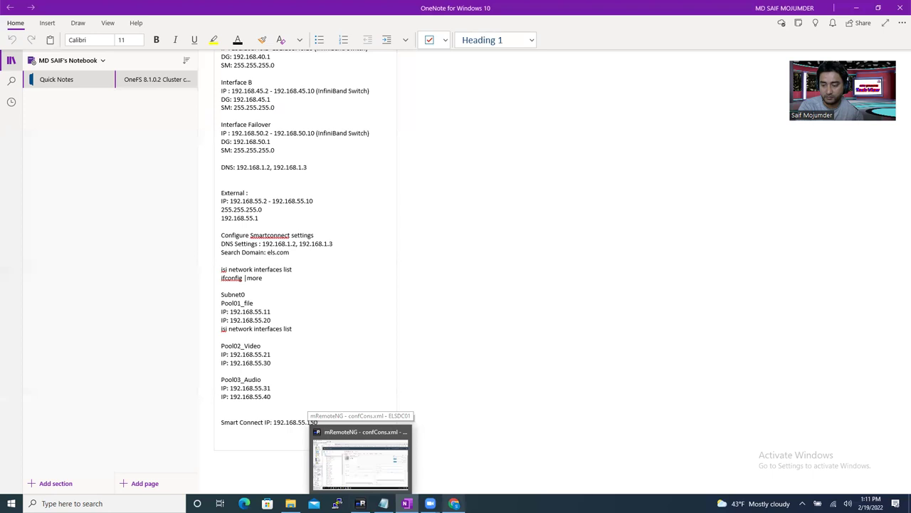
mouse_move(453, 504)
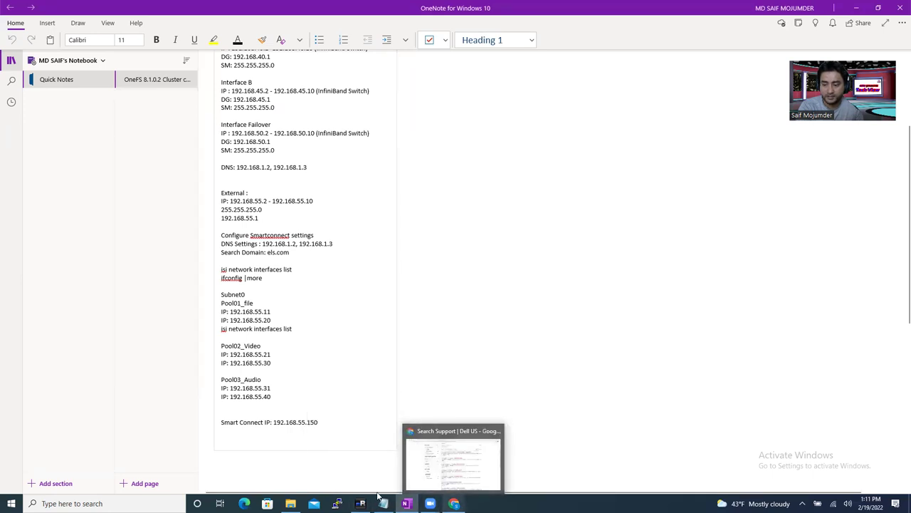
key(alt+Tab)
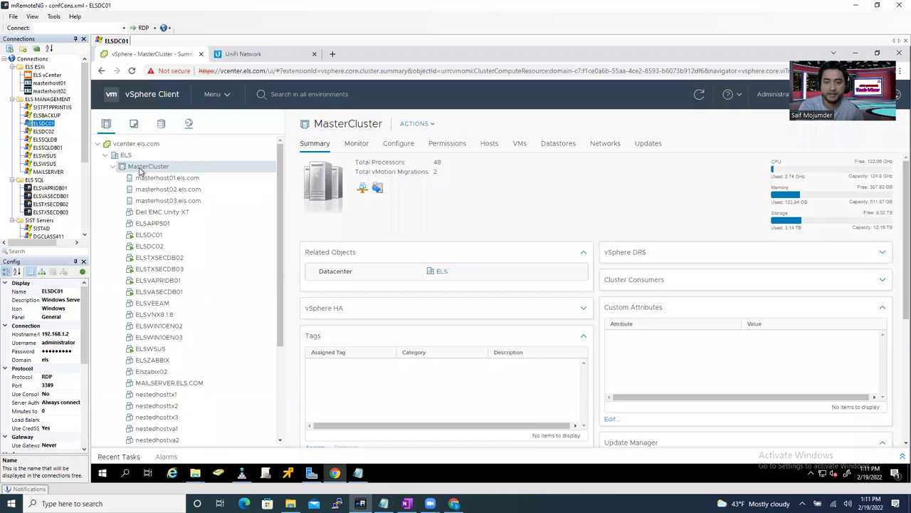
- Launch Deploy OVF Template from the MasterCluster context menu
right_click(141, 169)
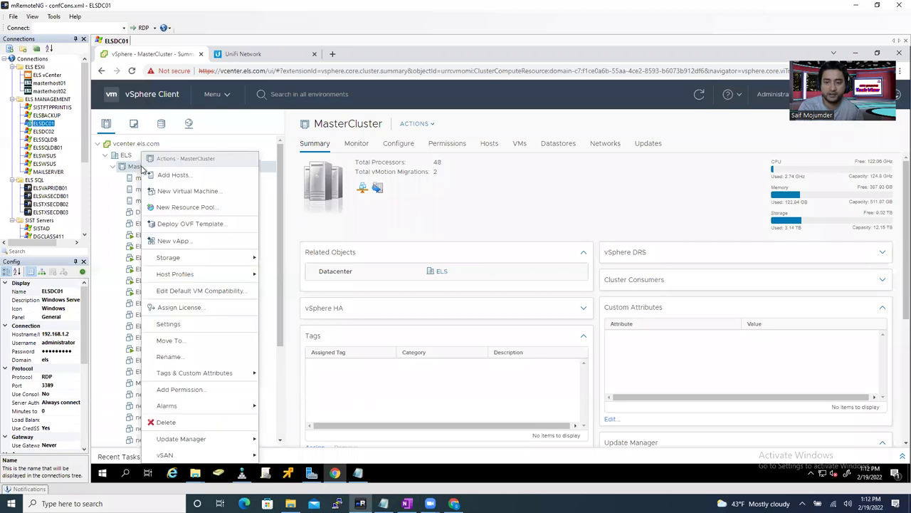
click(202, 225)
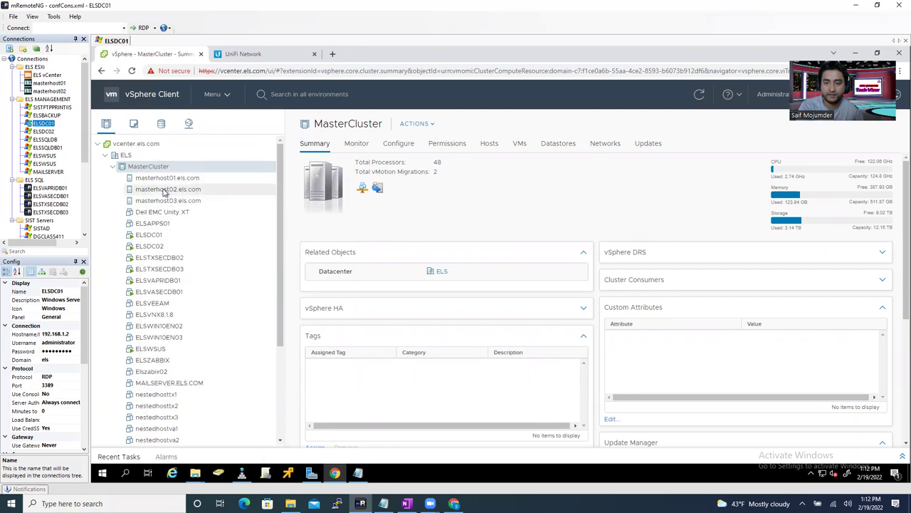
click(167, 189)
right_click(167, 189)
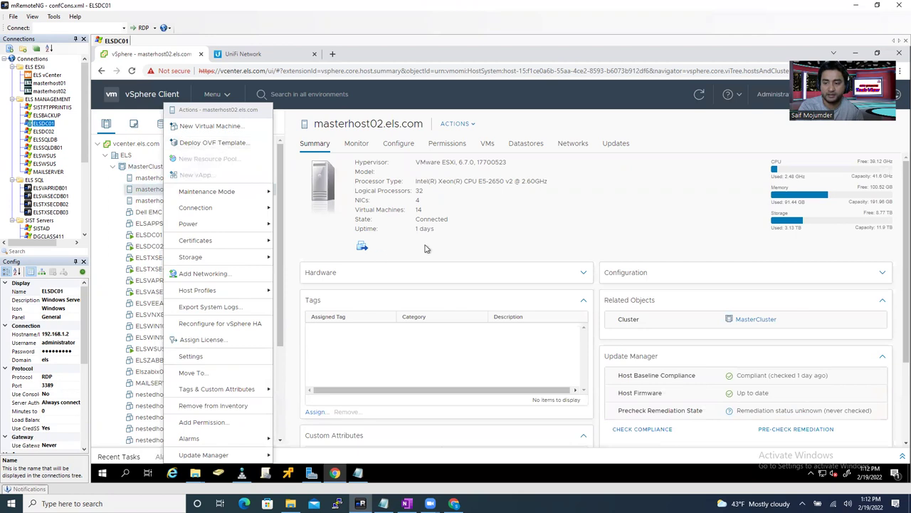
click(158, 166)
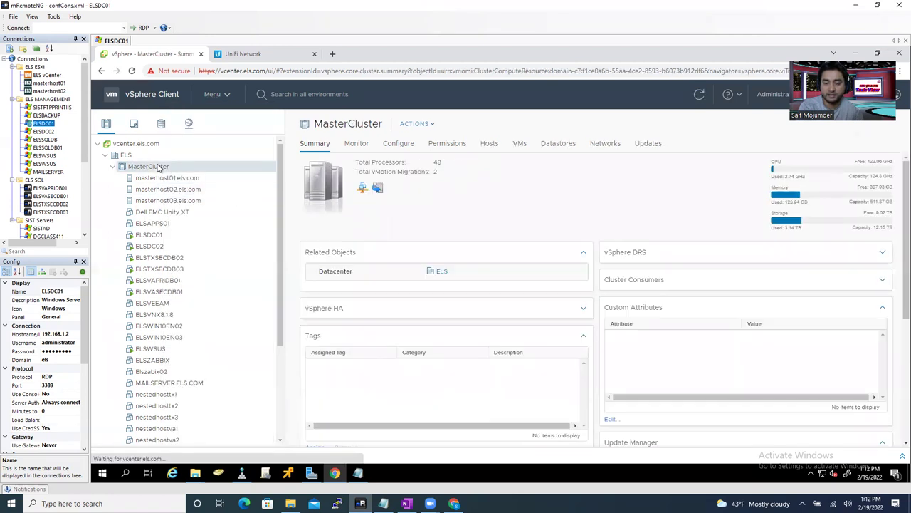
right_click(158, 166)
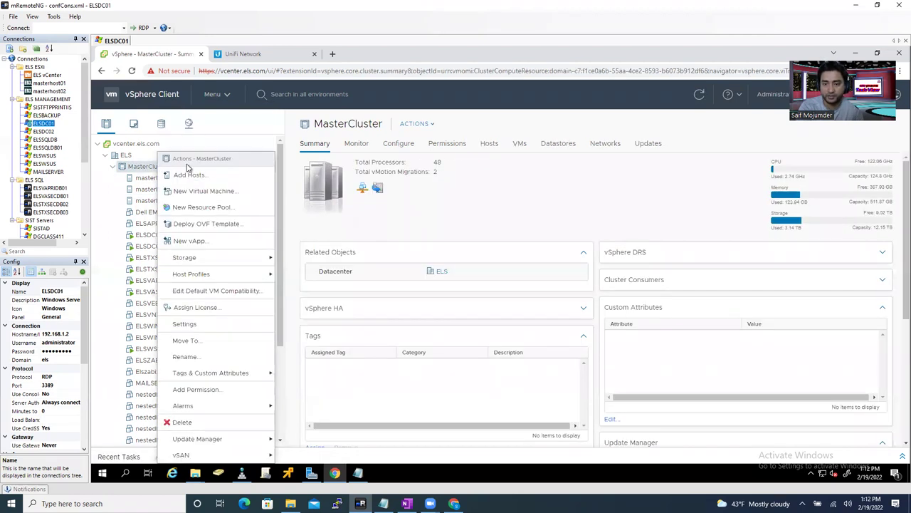
click(206, 225)
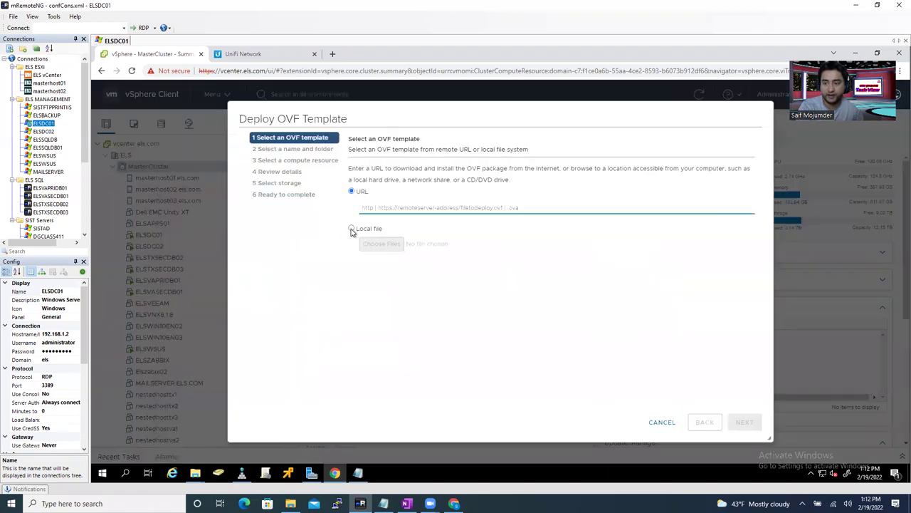
- Use the local file 8.1.2.0.ova as the OVF template source
click(352, 229)
click(382, 244)
double_click(208, 111)
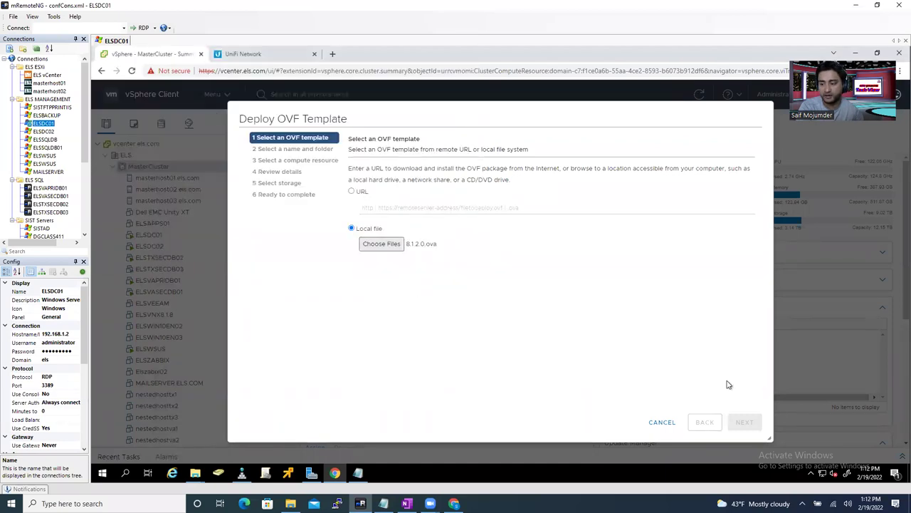
click(744, 422)
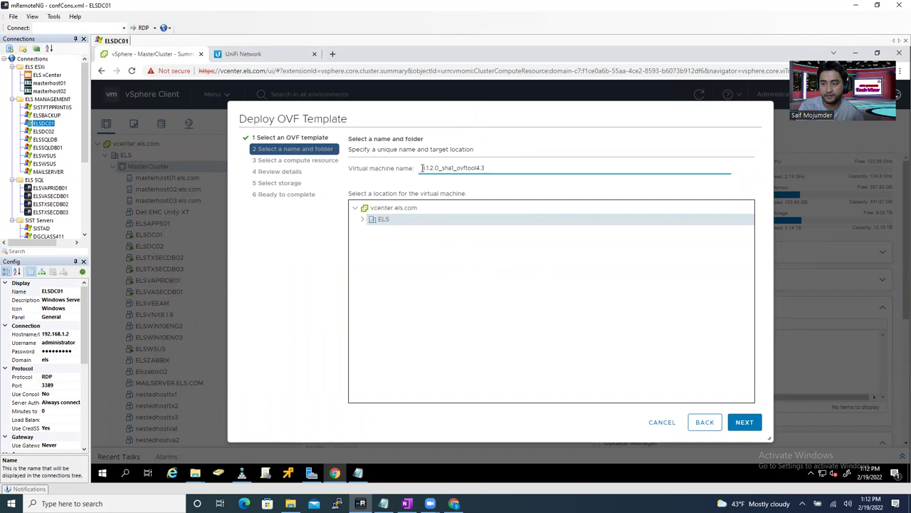
- Edit the virtual machine name to Isilon8.1.2.0_Neode01 and select the full name
text(ls)
text(ilon)
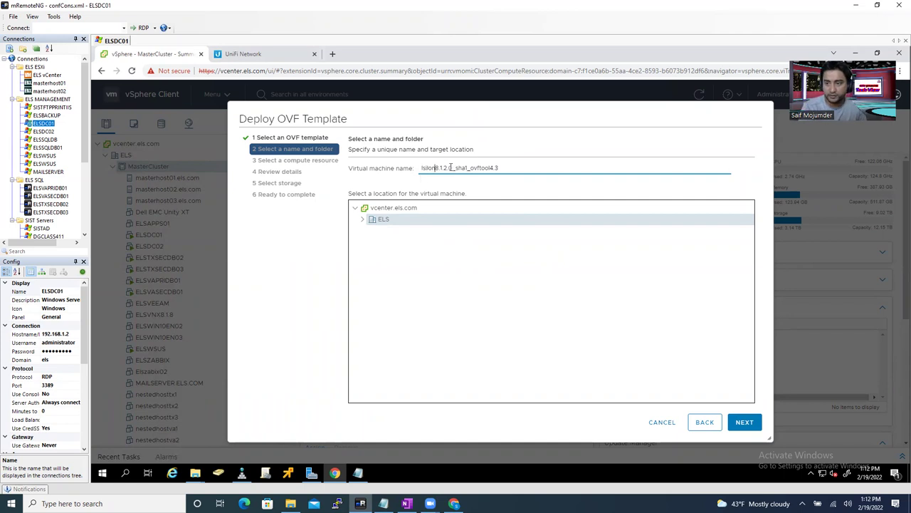
drag(456, 167, 502, 167)
text(Neode0)
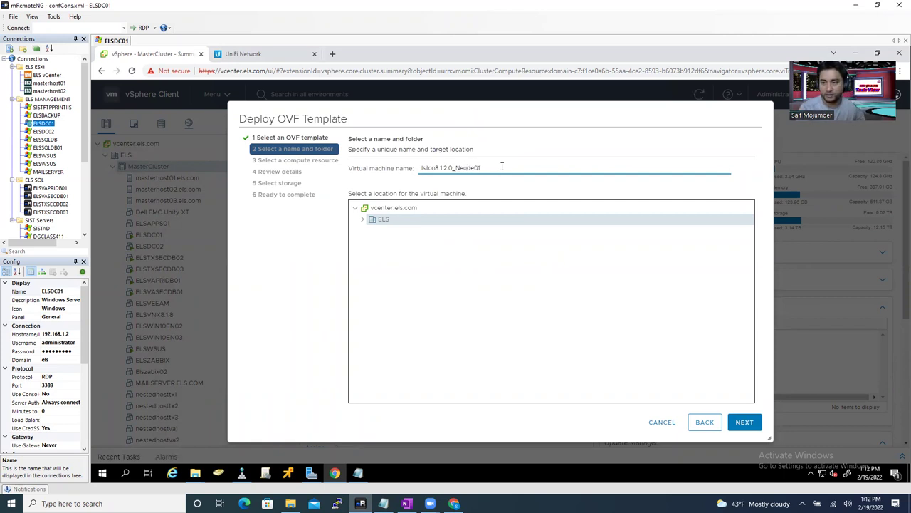
drag(502, 167, 389, 172)
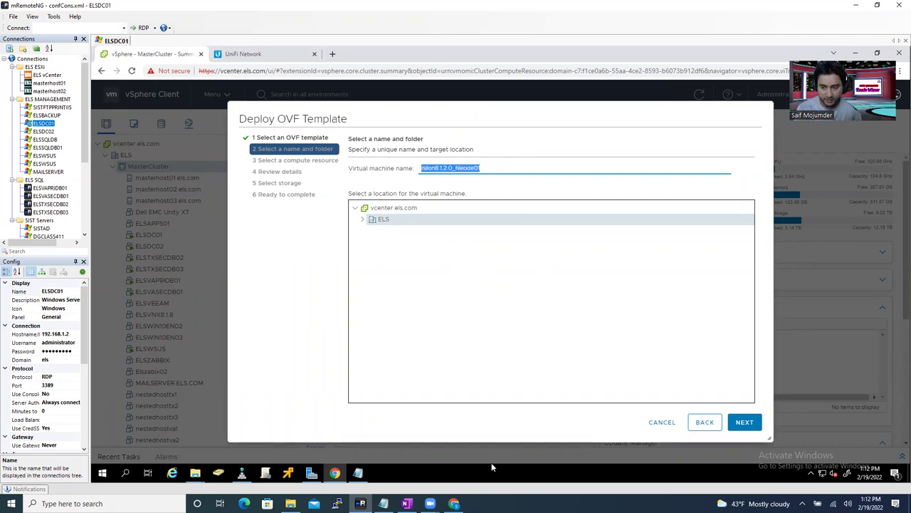
- Paste the VM name over the three OneNote node lines, renumbered Neode01, Neode02 and Neode03
click(407, 504)
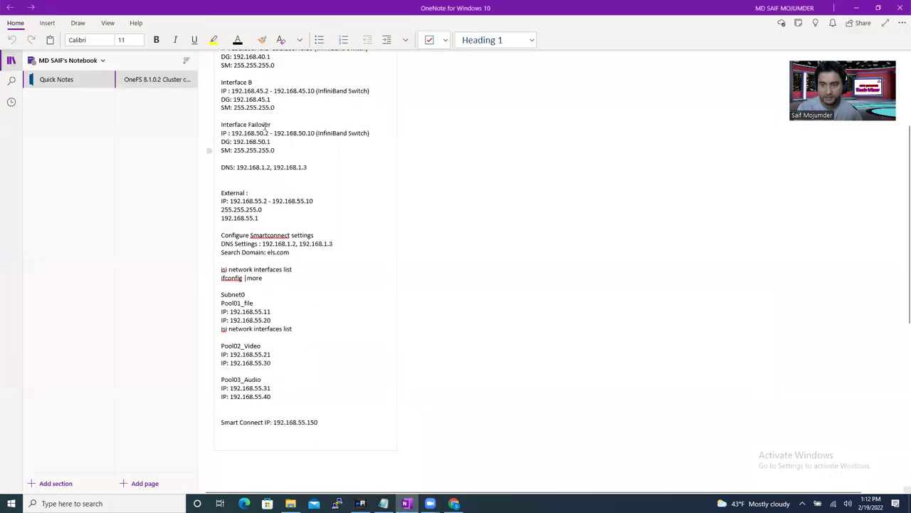
scroll(303, 161, down, 2)
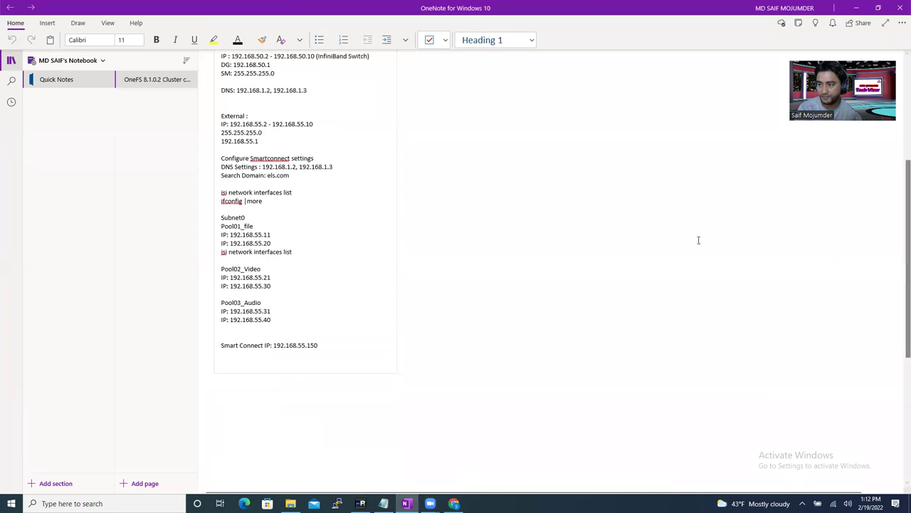
drag(898, 183, 899, 87)
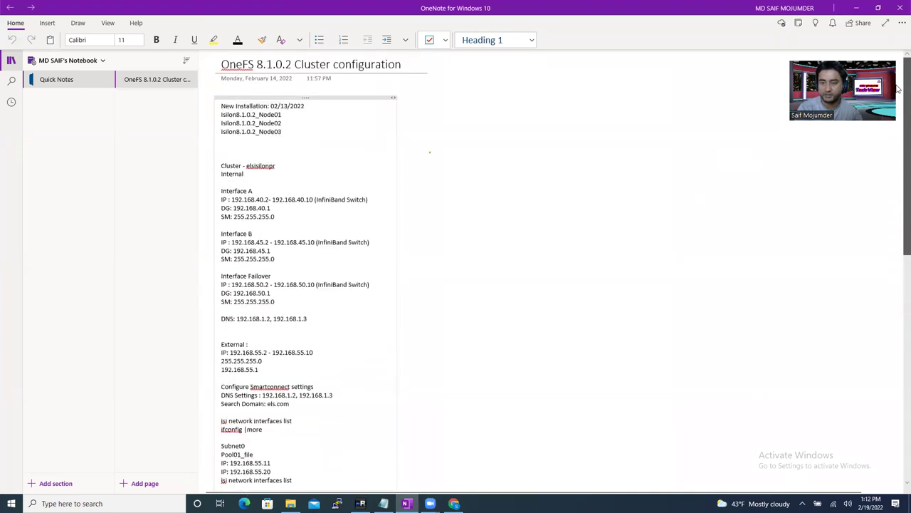
drag(283, 117, 216, 118)
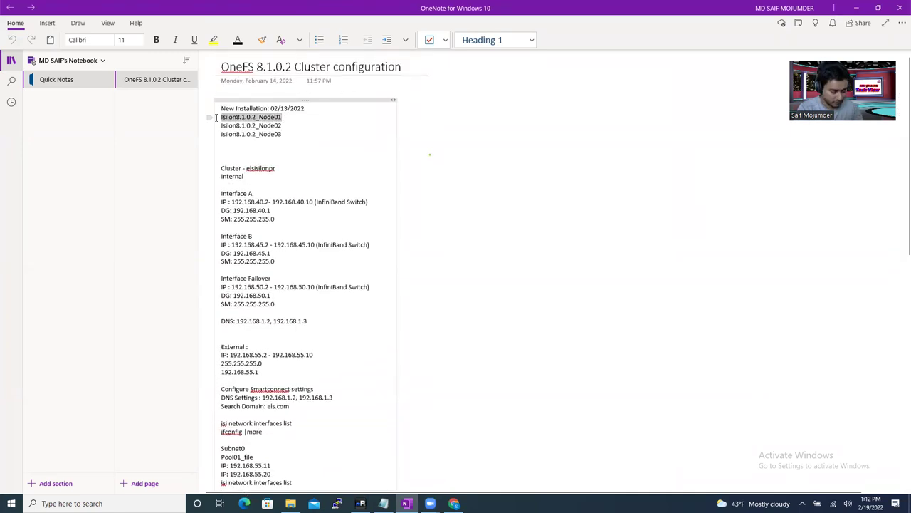
text(Isilon8.1.2.0_Neode01)
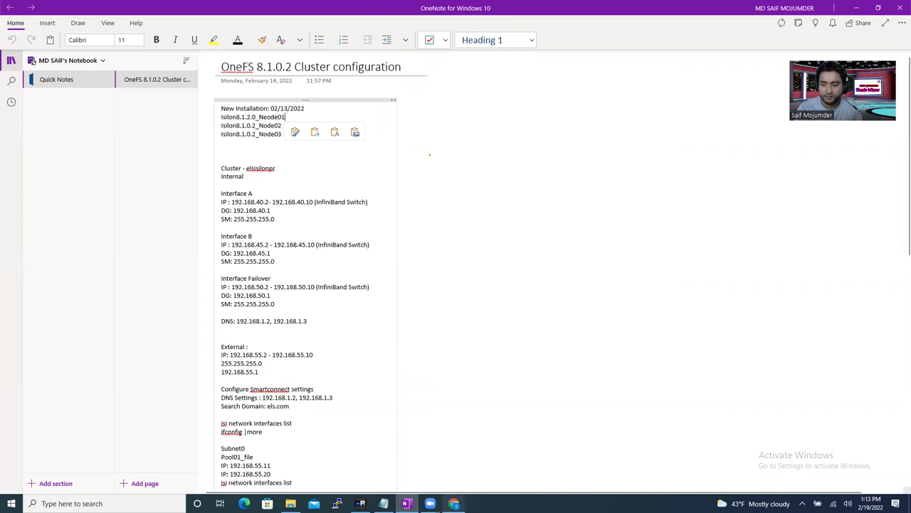
drag(282, 125, 217, 125)
text(Isilon8.1.2.0_Neode01)
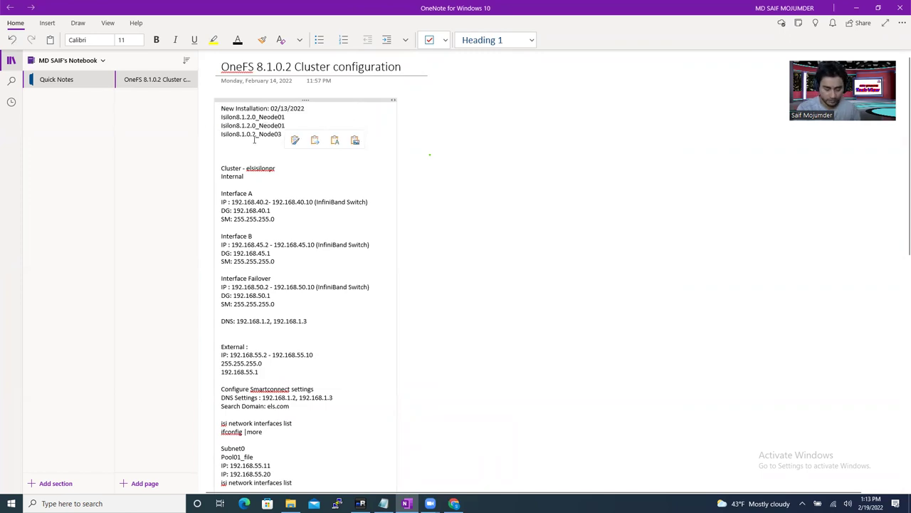
key(BackSpace)
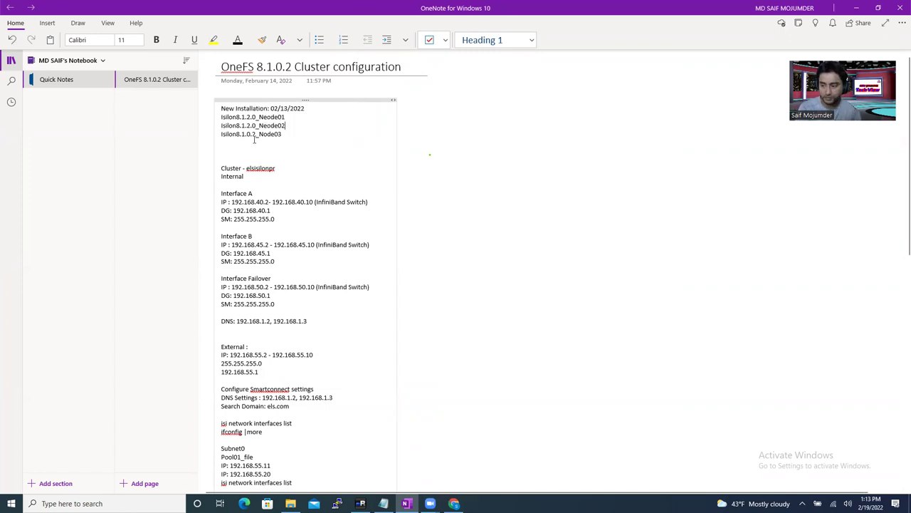
drag(288, 135, 215, 132)
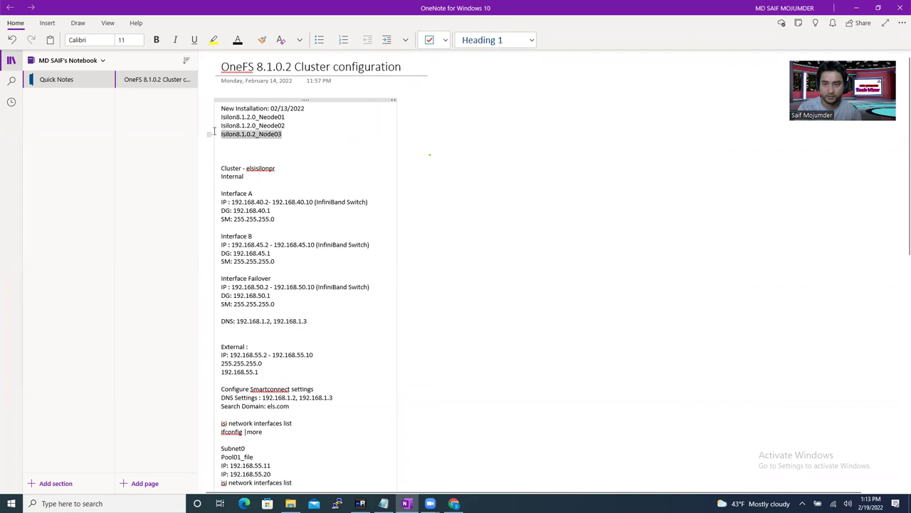
text(Isilon8.1.2.0_Neode01)
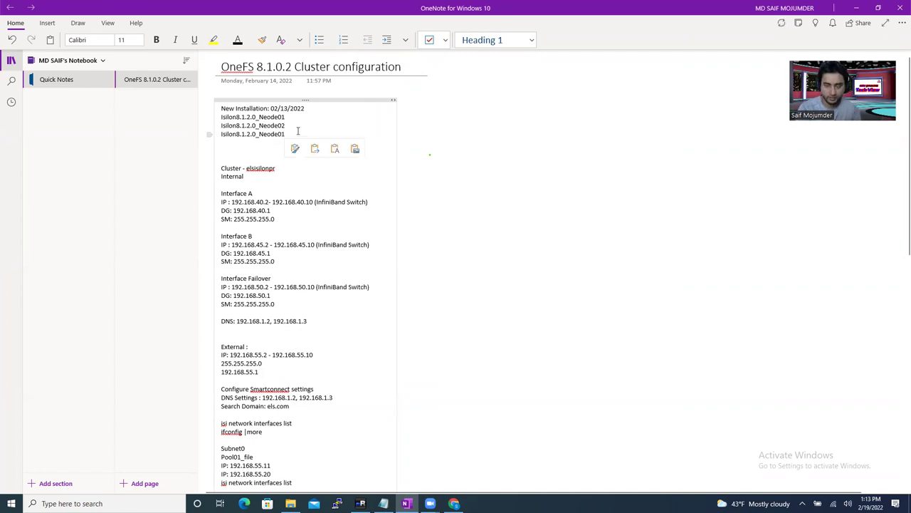
key(BackSpace)
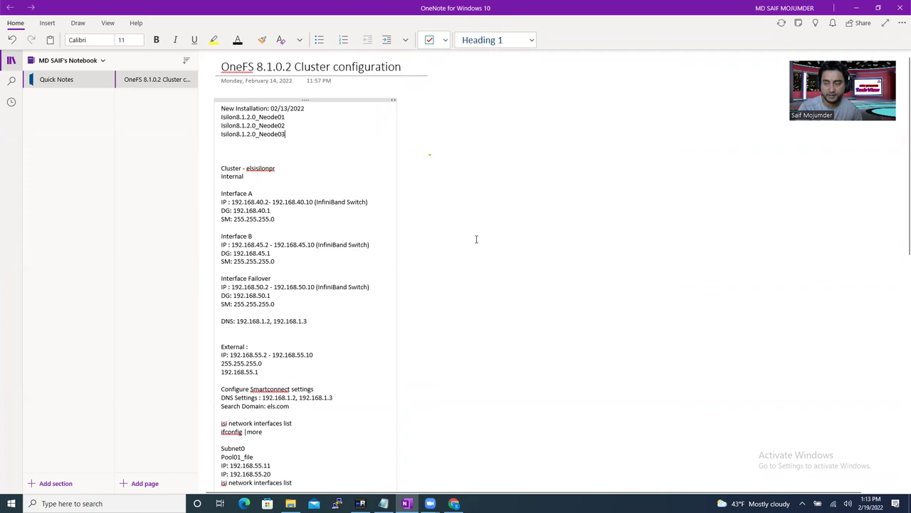
- Return to the deployment wizard and keep the name Isilon8.1.2.0_Neode01
click(453, 504)
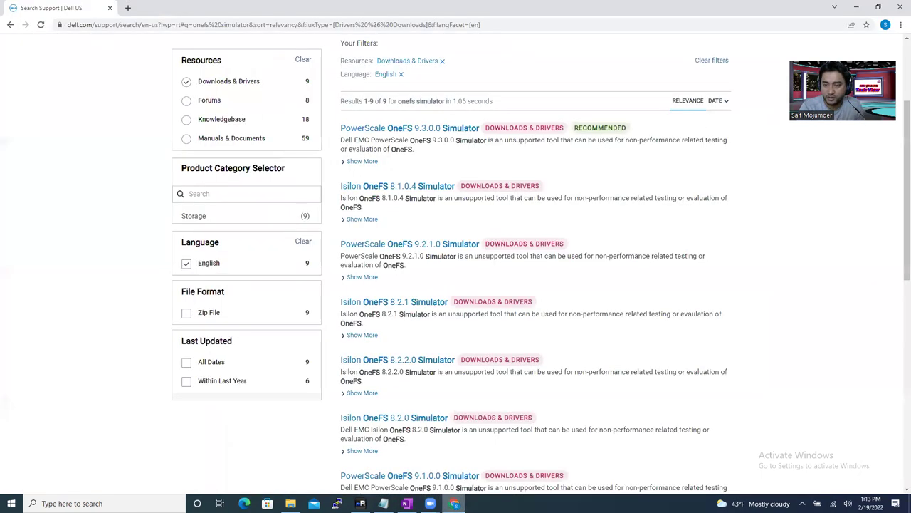
click(407, 504)
click(361, 503)
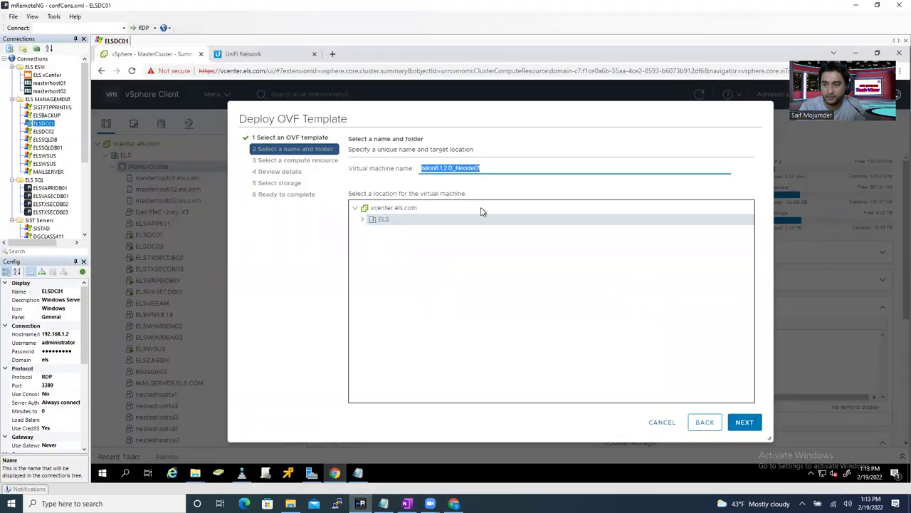
click(502, 167)
click(745, 422)
- Select masterhost02.els.com under MasterCluster as the compute resource
click(363, 183)
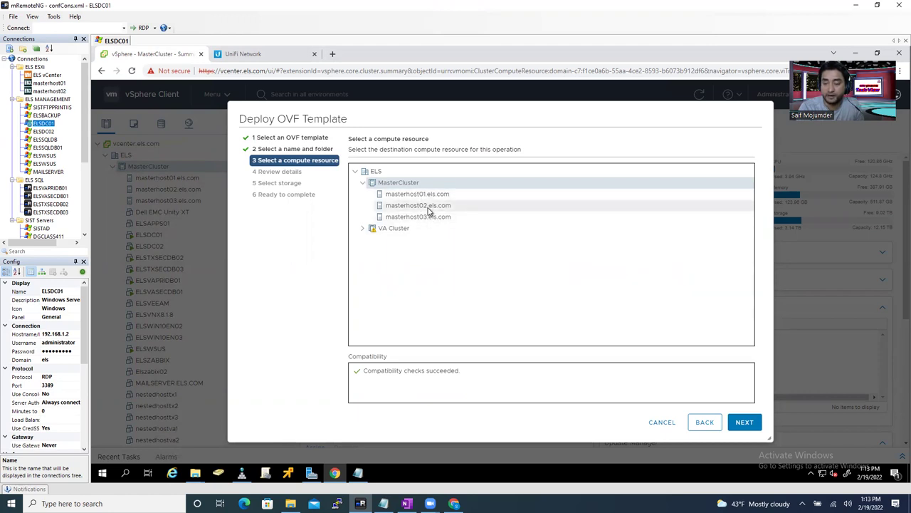
click(429, 206)
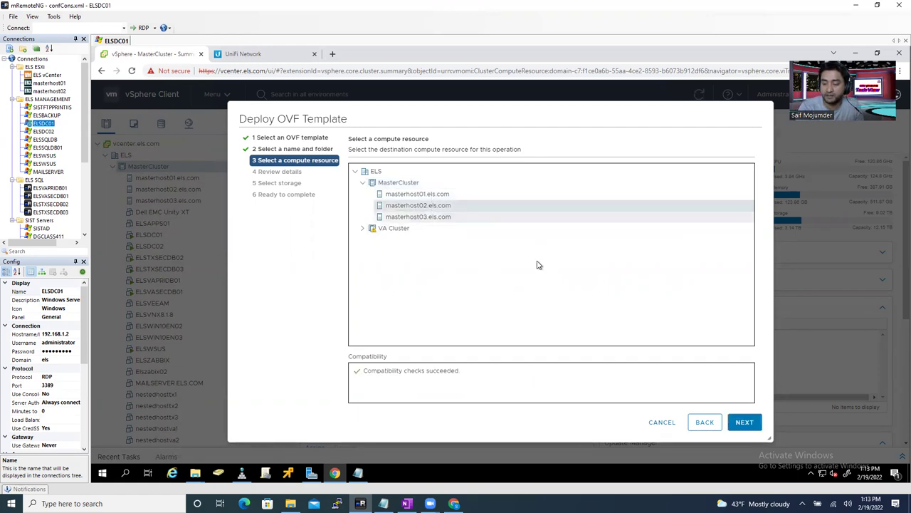
click(745, 423)
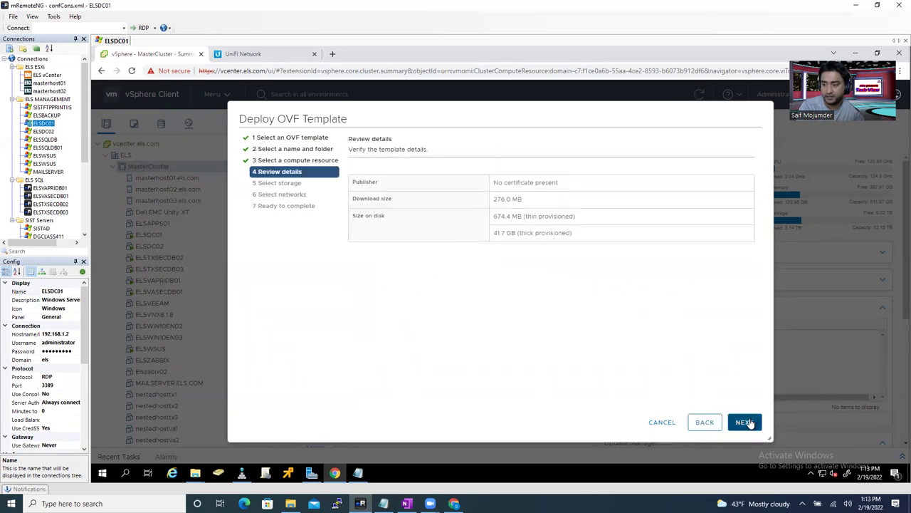
- Accept the review details and store the VM on vsanDatastore
click(748, 423)
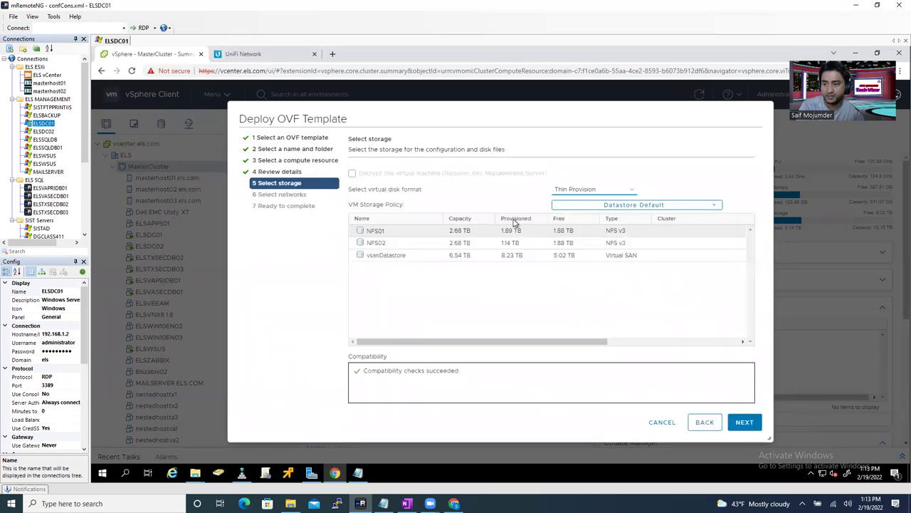
click(383, 258)
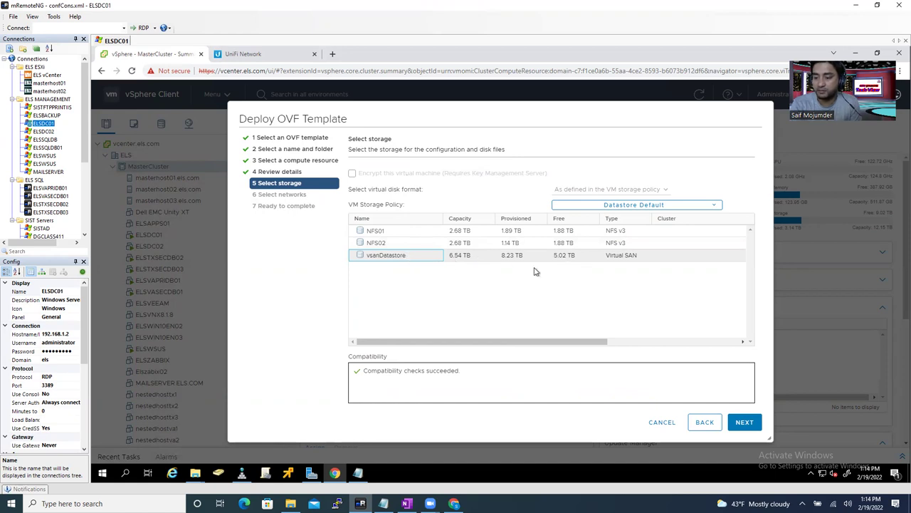
click(743, 421)
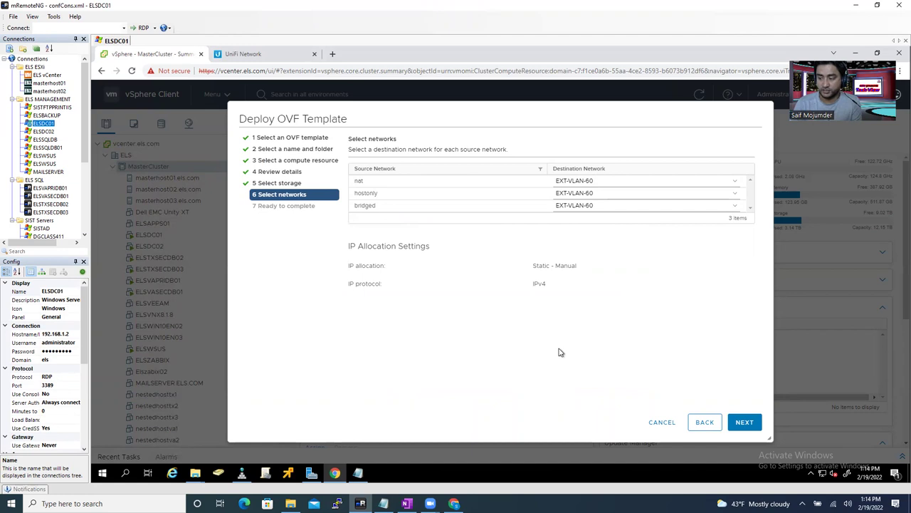
- Accept the EXT-VLAN-60 network mappings and finish deploying Isilon8.1.2.0_Neode01
click(745, 422)
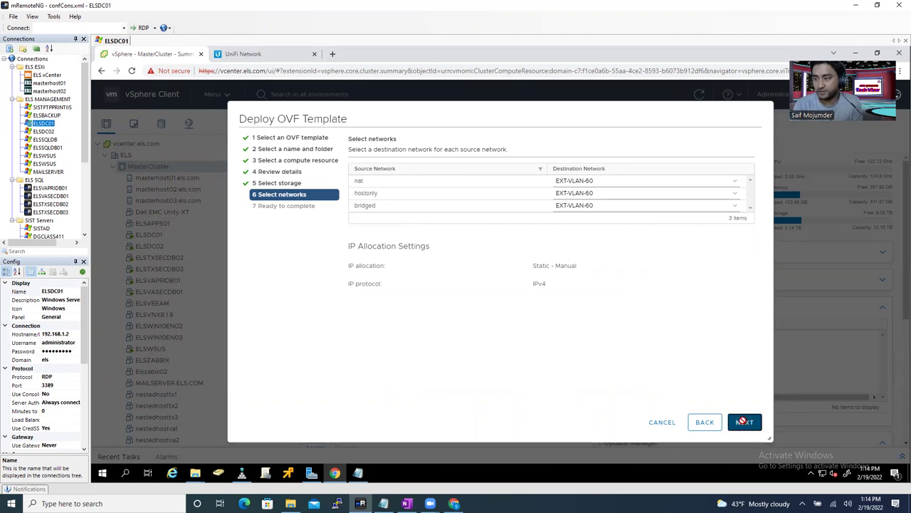
click(745, 423)
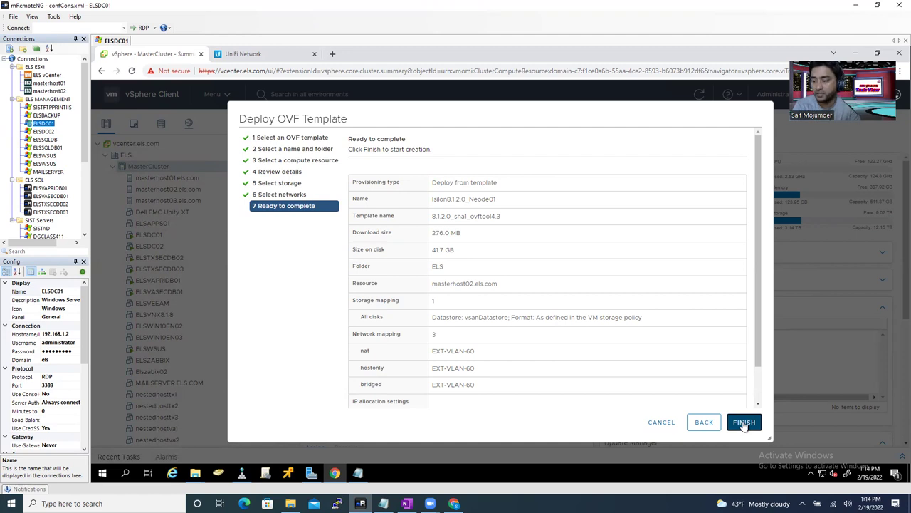
click(744, 423)
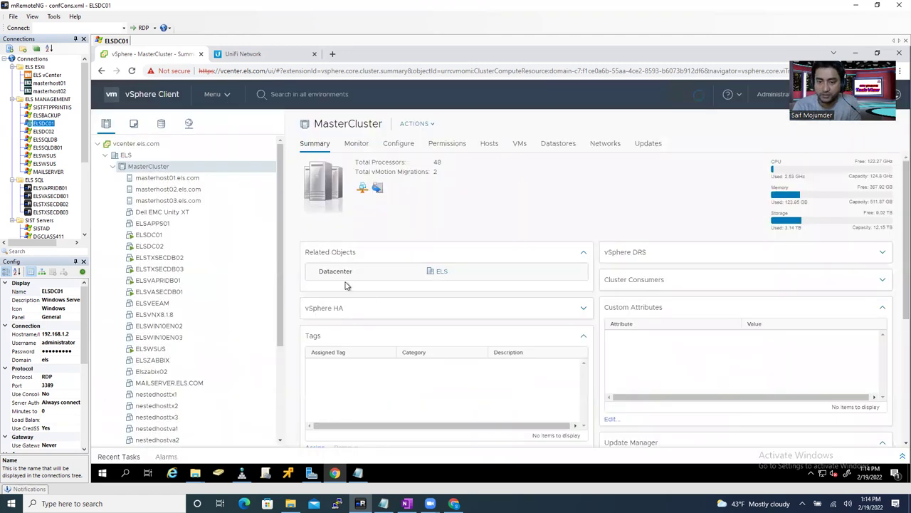
click(902, 456)
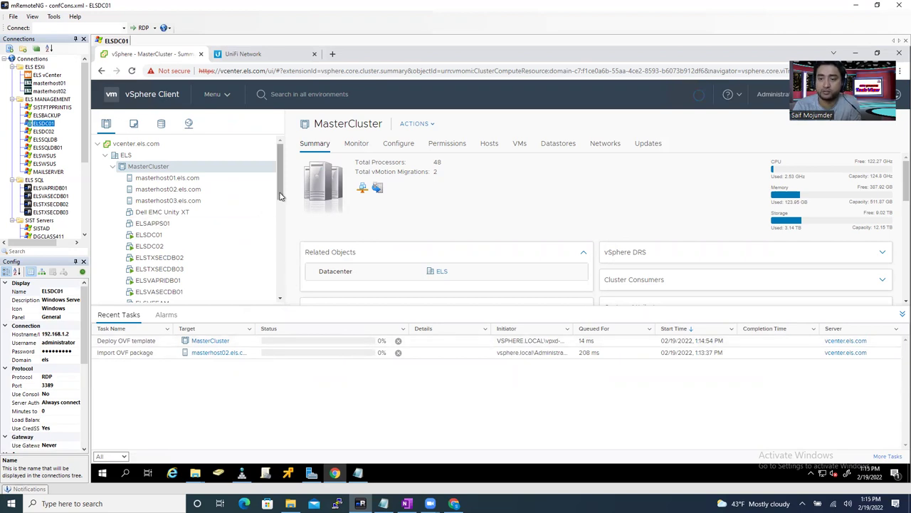
click(902, 314)
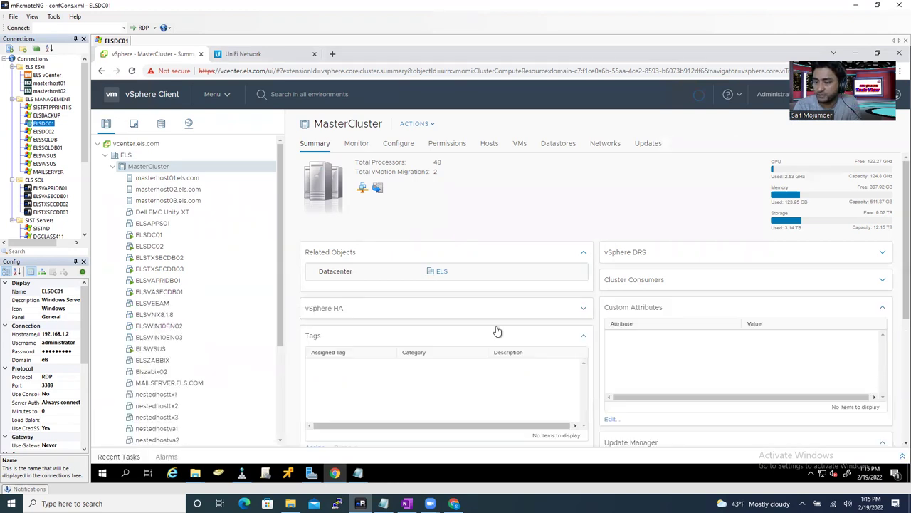
- Start a new OVF deployment on MasterCluster from the local file 8.1.2.0.ova
right_click(160, 168)
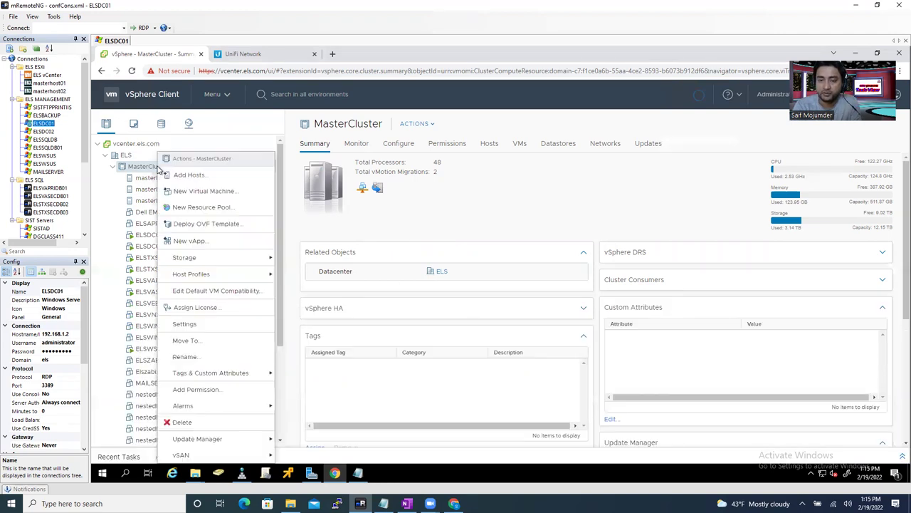
click(203, 225)
click(351, 229)
click(377, 245)
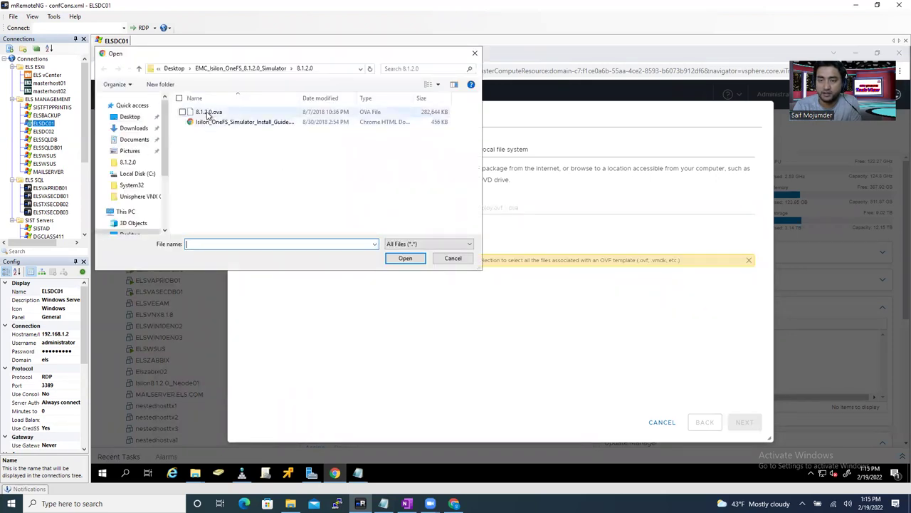
double_click(207, 112)
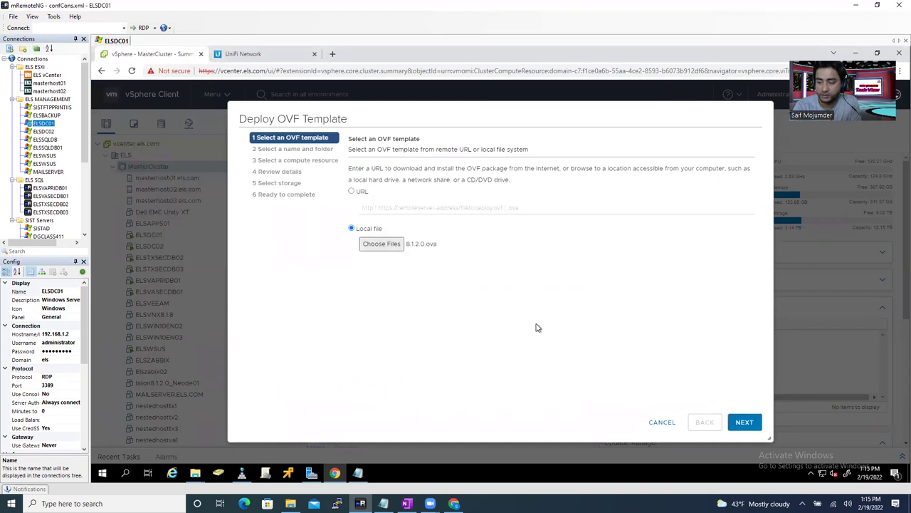
click(744, 421)
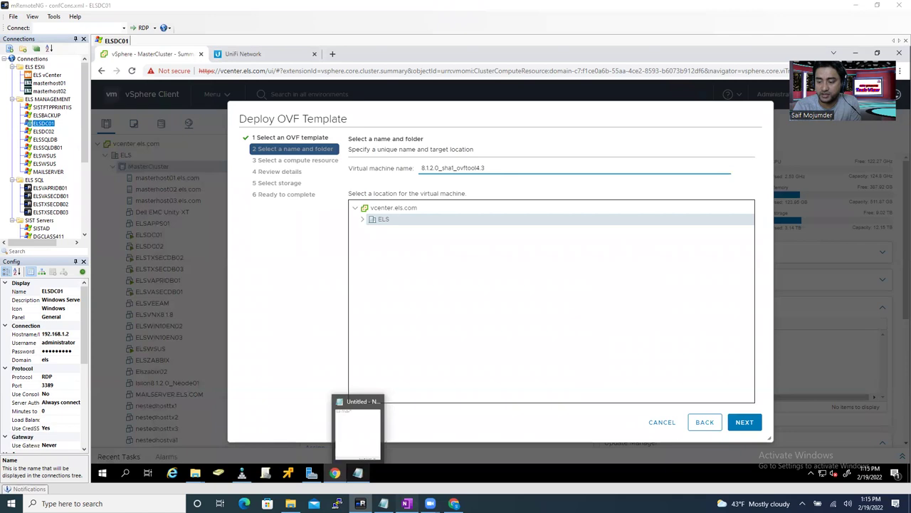
- Name the VM Isilon8.1.2.0_Neode02 by pasting it from the OneFS cluster notes
click(407, 503)
drag(288, 125, 233, 126)
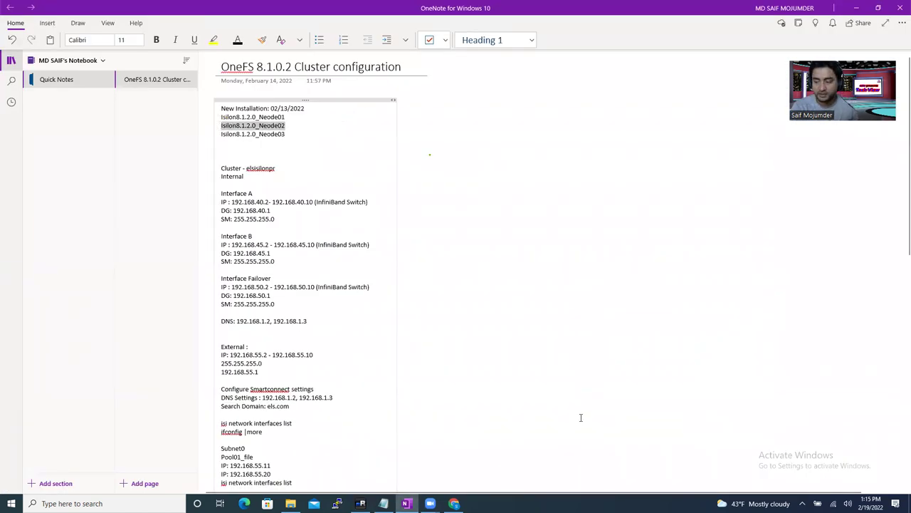
click(455, 504)
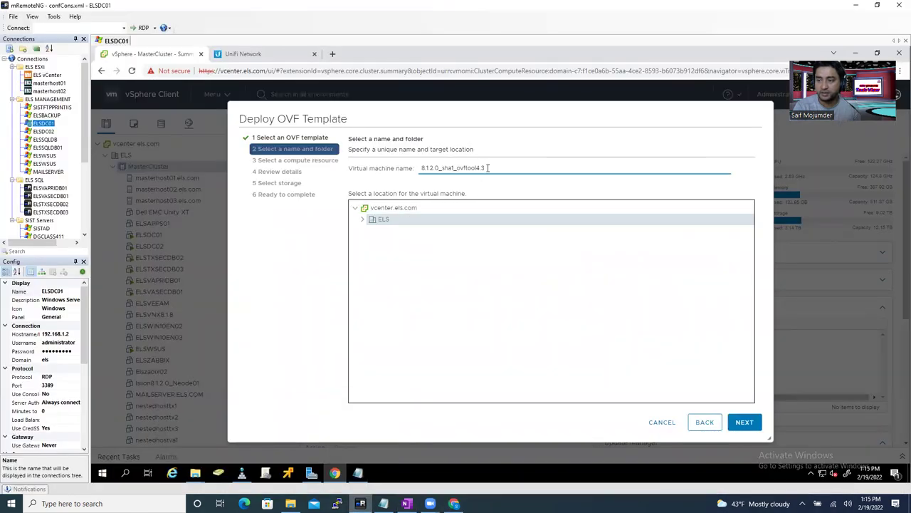
drag(486, 168, 406, 168)
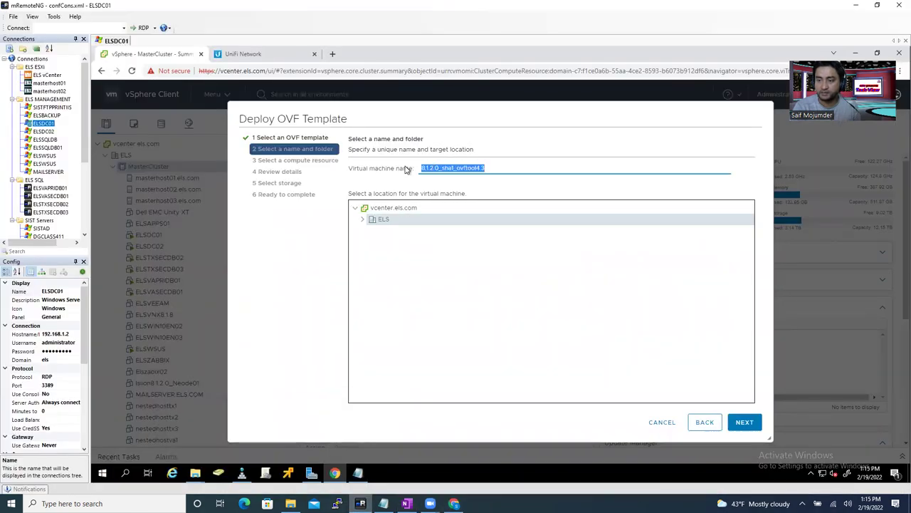
text(Isilon8.1.2.0_Neode02)
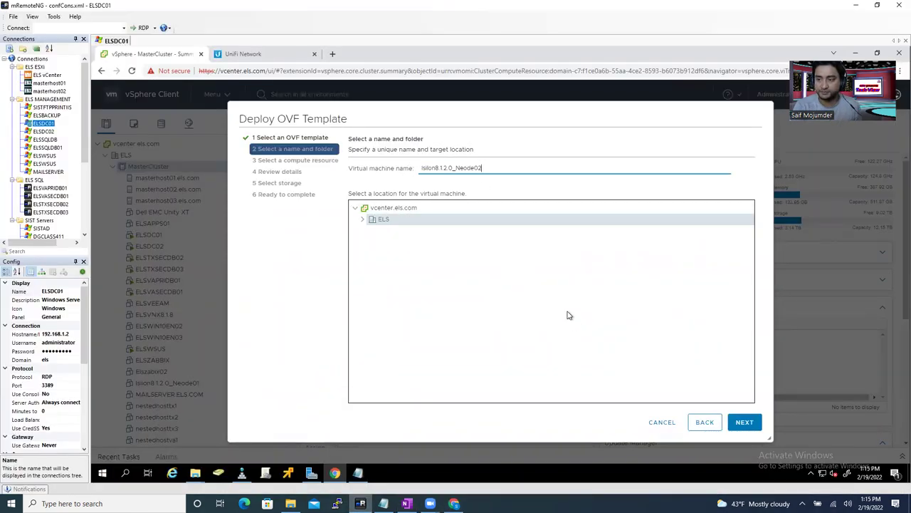
- Choose masterhost03.els.com under MasterCluster as Neode02's compute resource and validate it
click(733, 425)
click(371, 183)
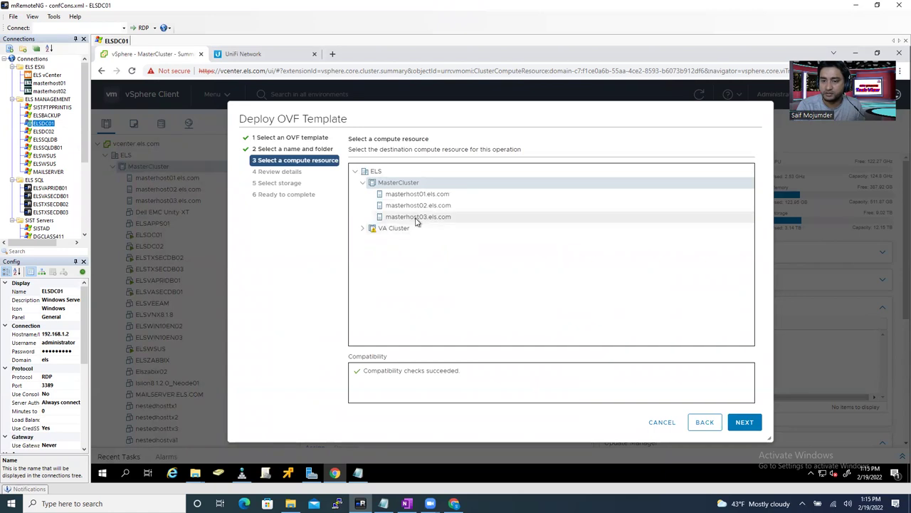
click(417, 205)
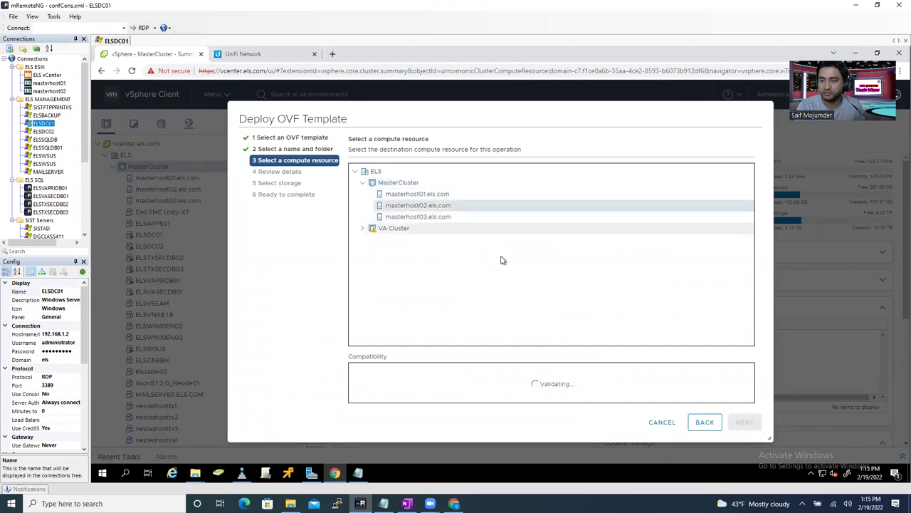
click(423, 218)
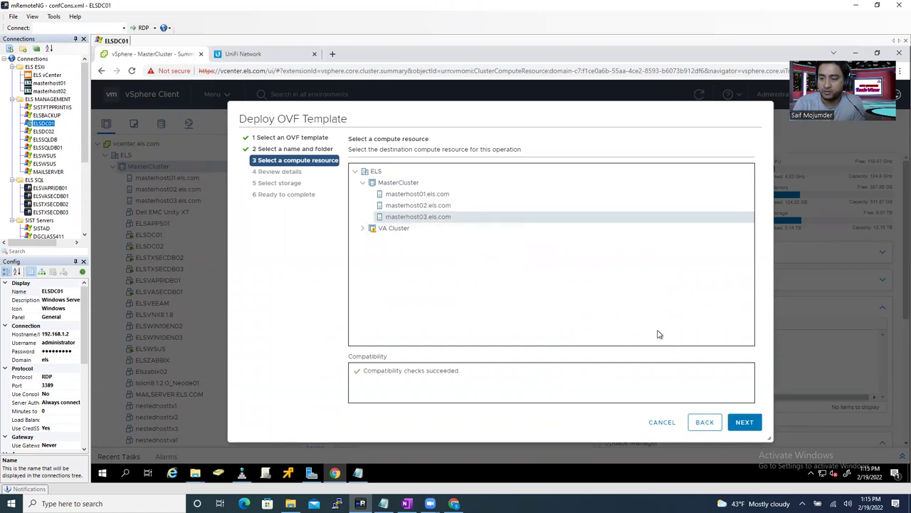
click(745, 422)
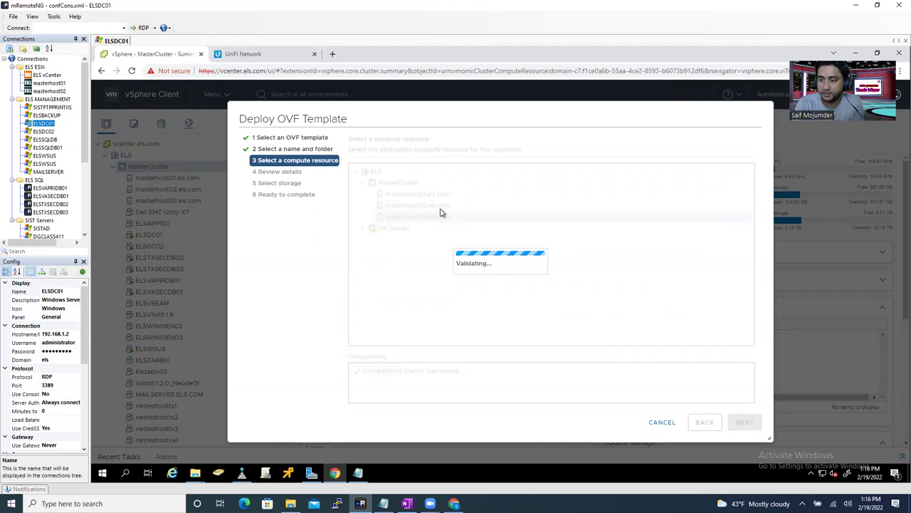
- Accept the template review details and store Neode02 on vsanDatastore
click(744, 422)
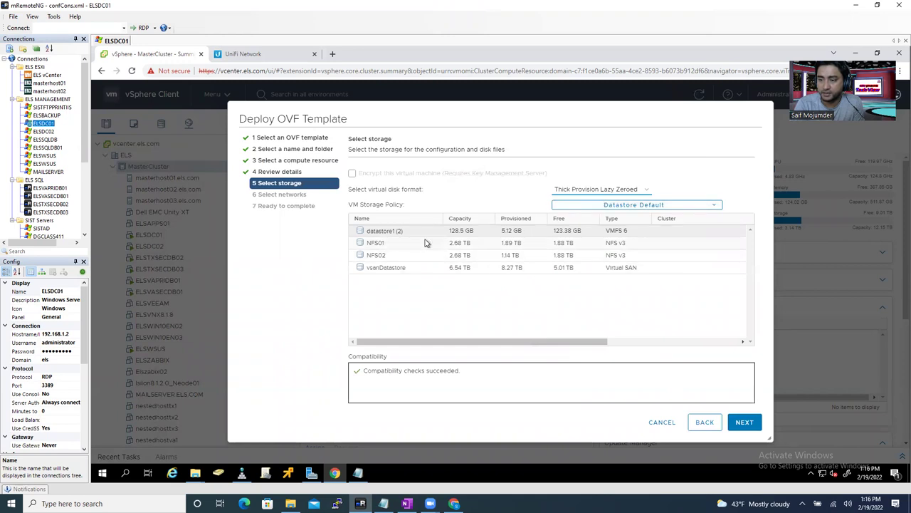
click(410, 271)
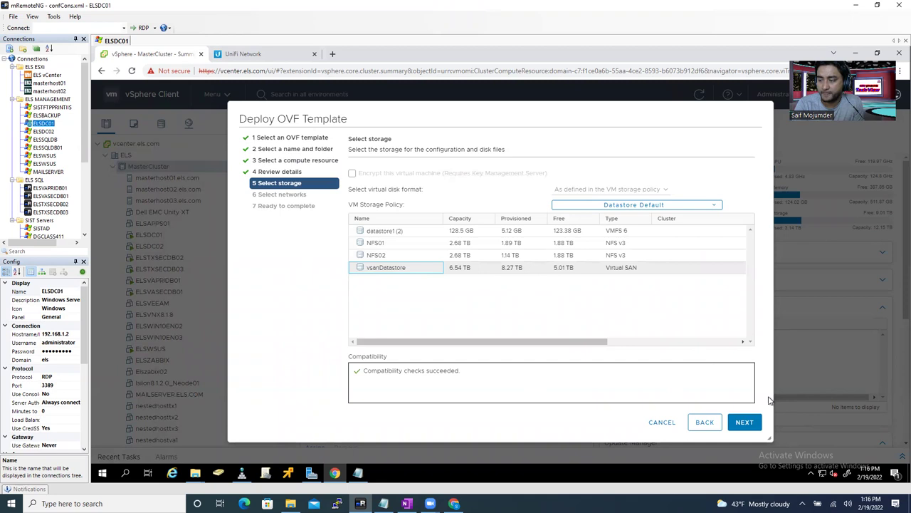
click(745, 423)
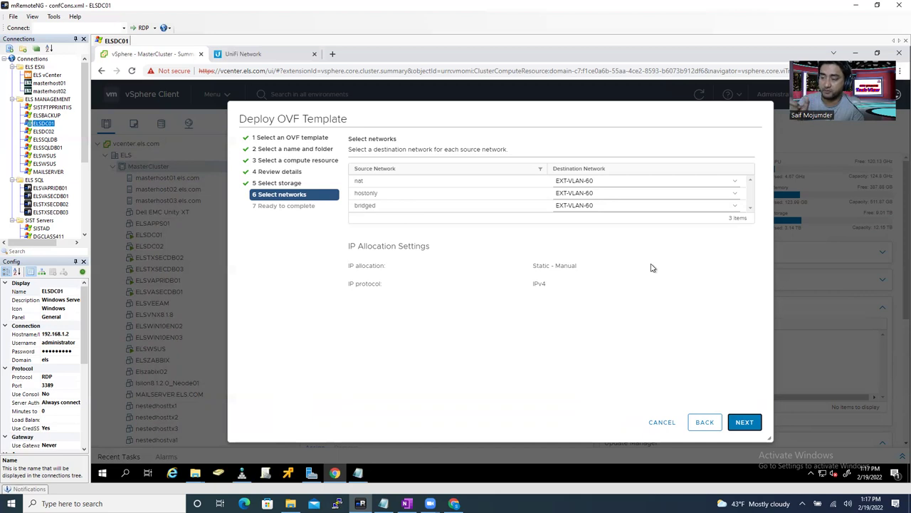
- Accept the EXT-VLAN-60 network mappings and finish deploying Isilon8.1.2.0_Neode02
click(745, 425)
click(745, 423)
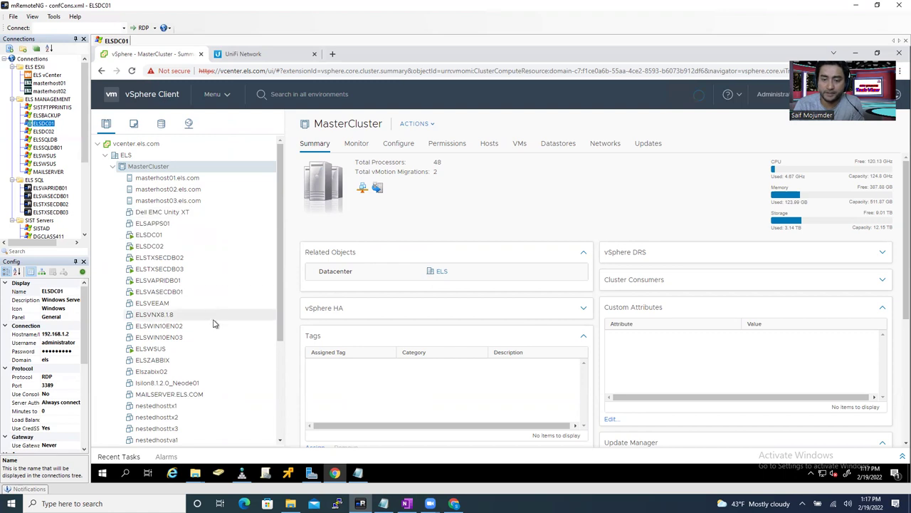
right_click(161, 169)
click(448, 252)
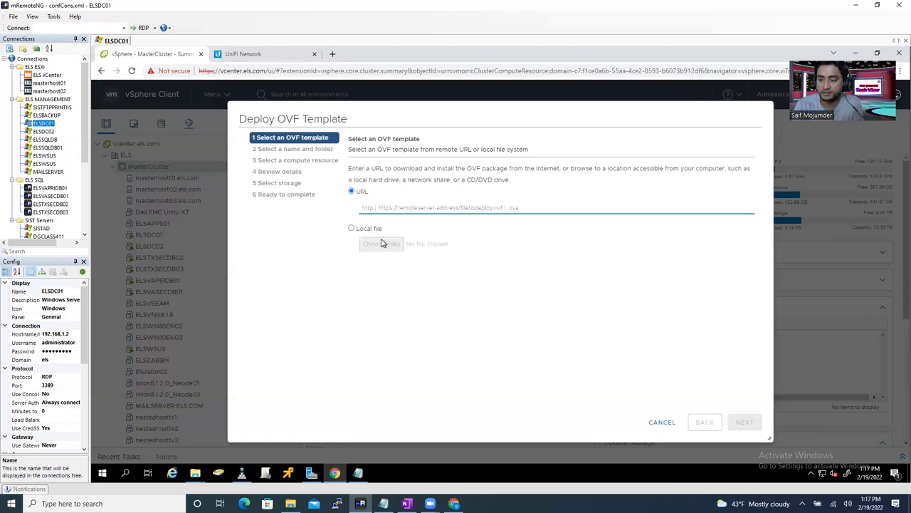
- Load the local OVA template and name the third VM Isilon8.1.2.0_Neode03
click(383, 244)
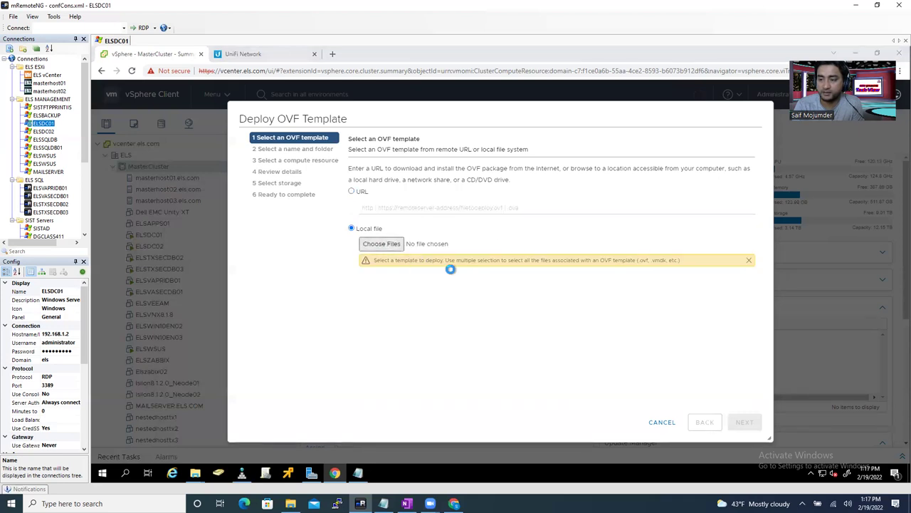
click(203, 111)
click(453, 256)
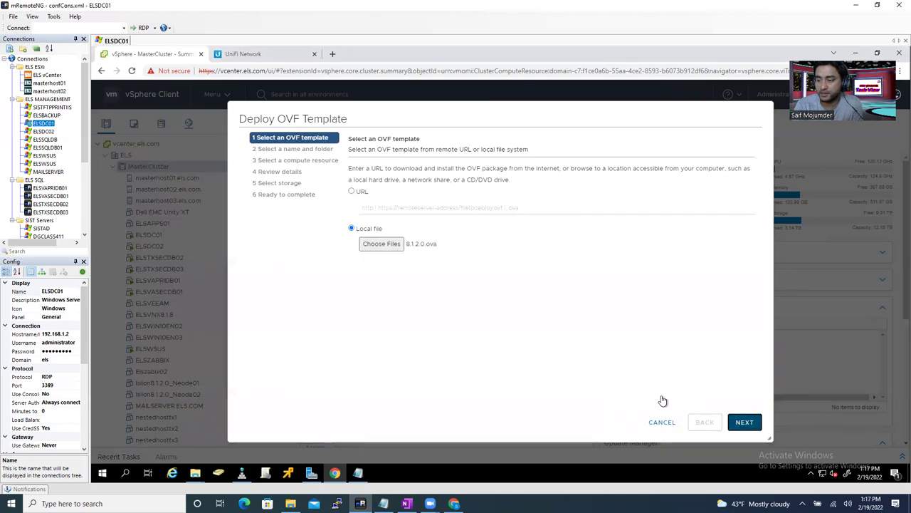
key(ctrl+a)
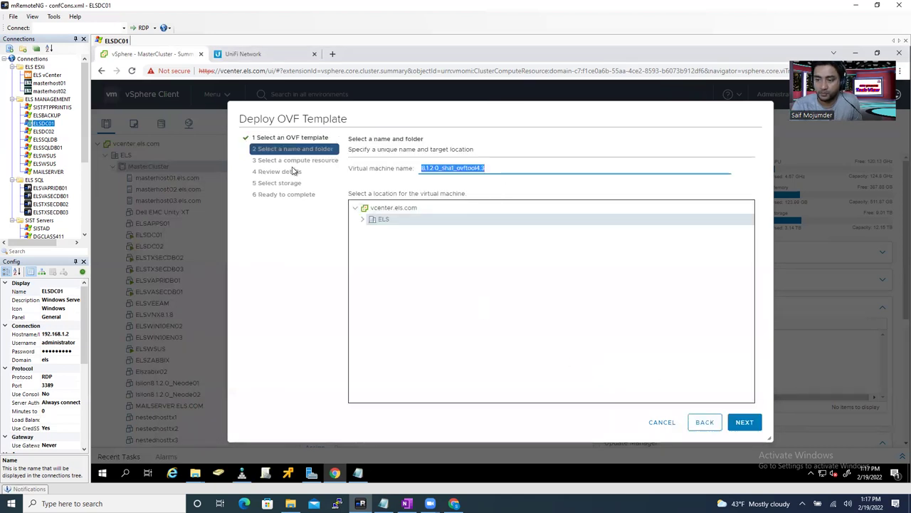
text(Isilon8.1.2.0_Neode02)
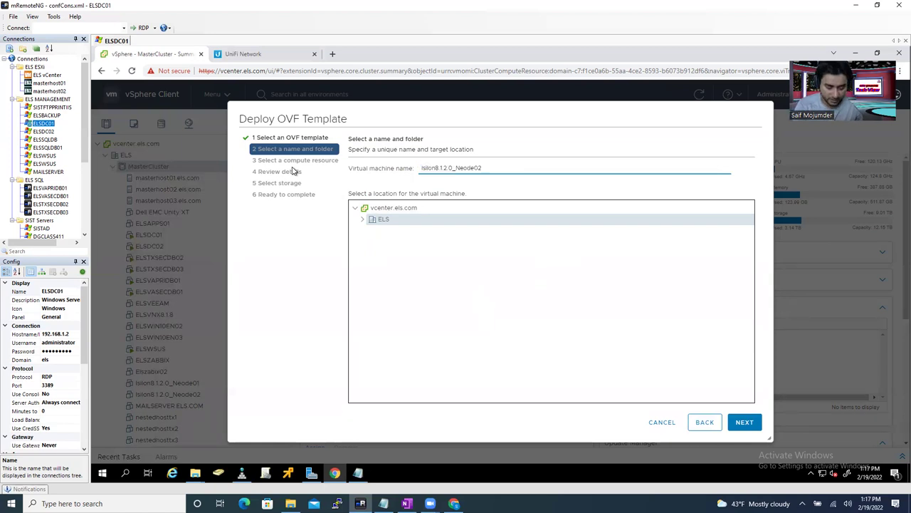
text(3)
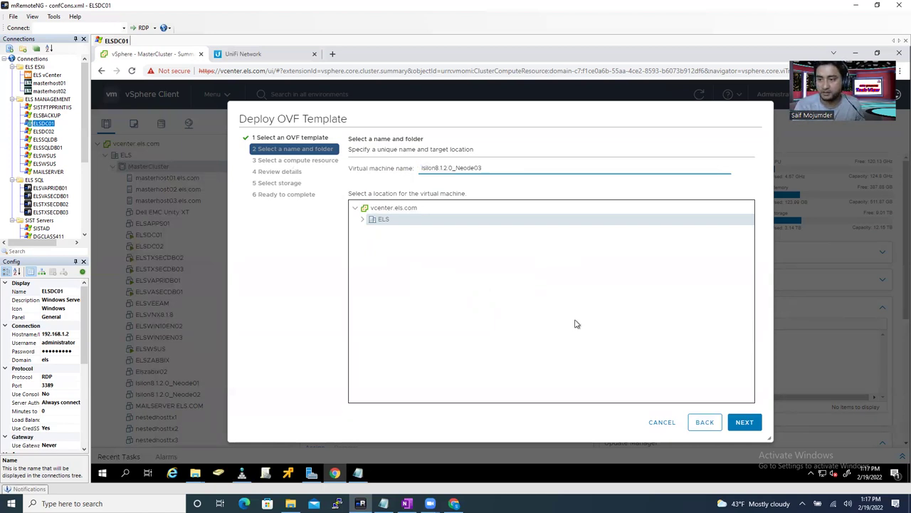
- Place Neode03 on masterhost02.els.com under MasterCluster
click(744, 422)
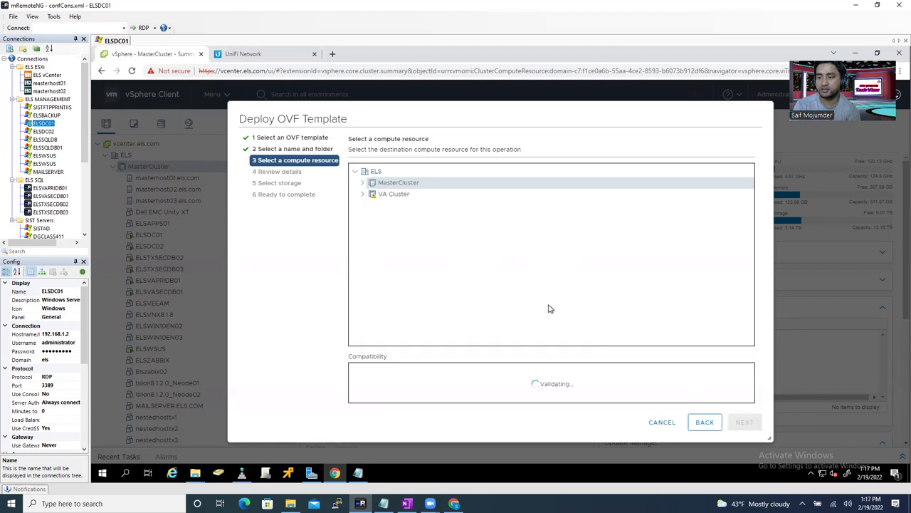
click(363, 183)
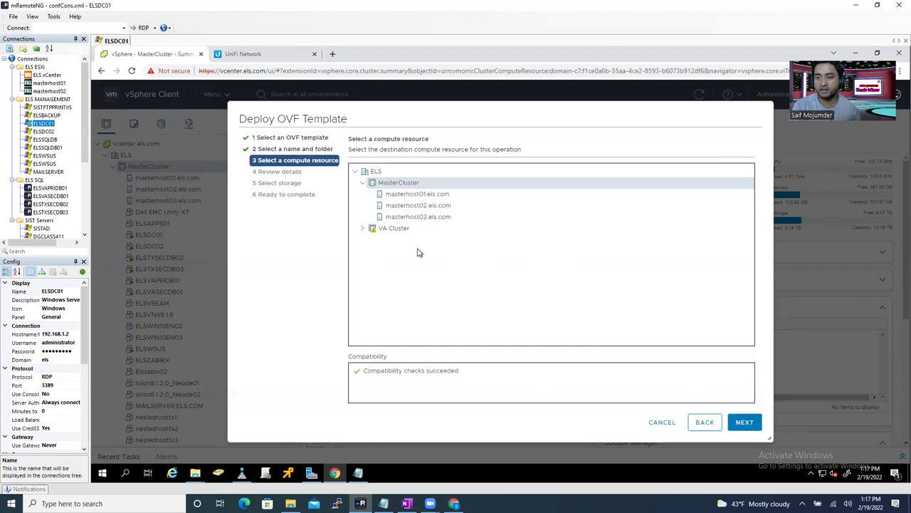
click(400, 206)
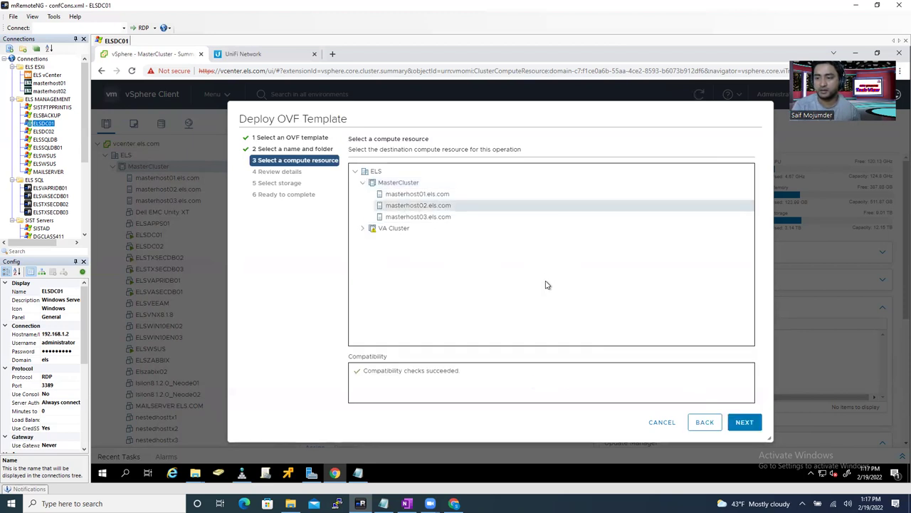
click(744, 422)
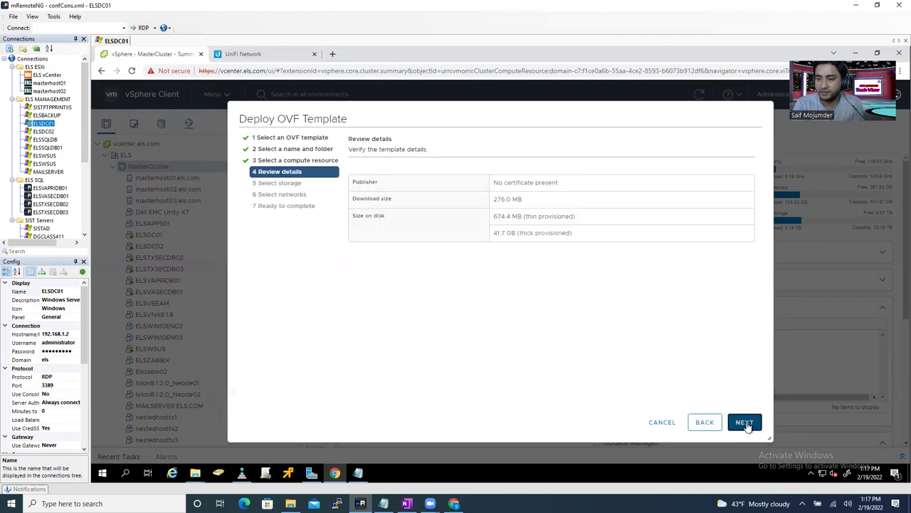
- Store Neode03 on vsanDatastore, keep all networks on EXT-VLAN-60, and finish the deployment
click(745, 422)
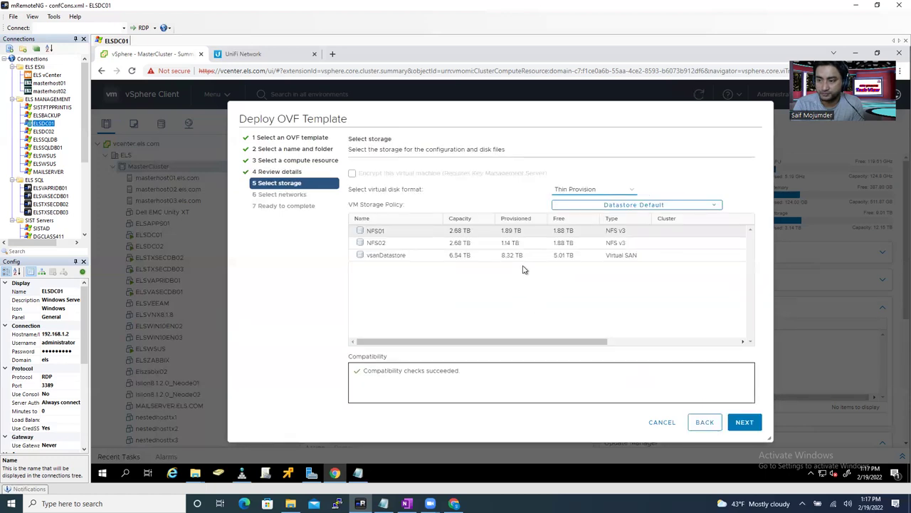
click(408, 261)
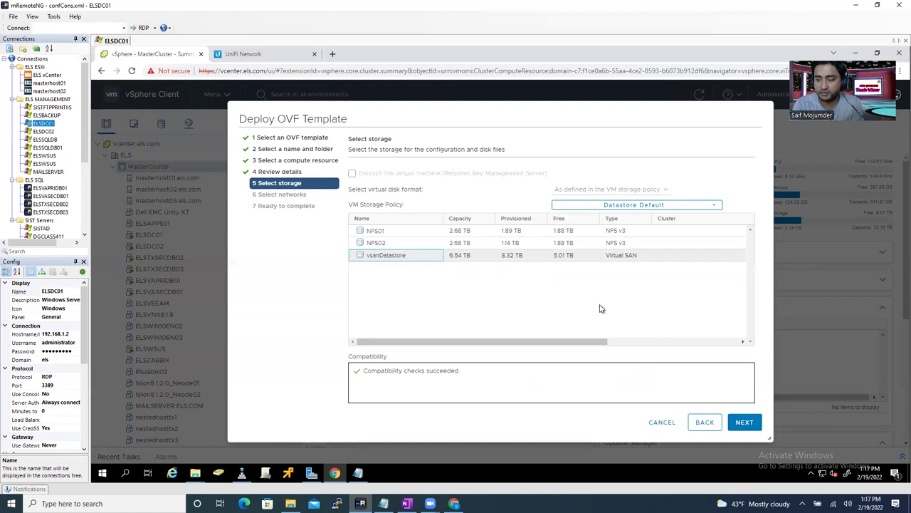
click(744, 422)
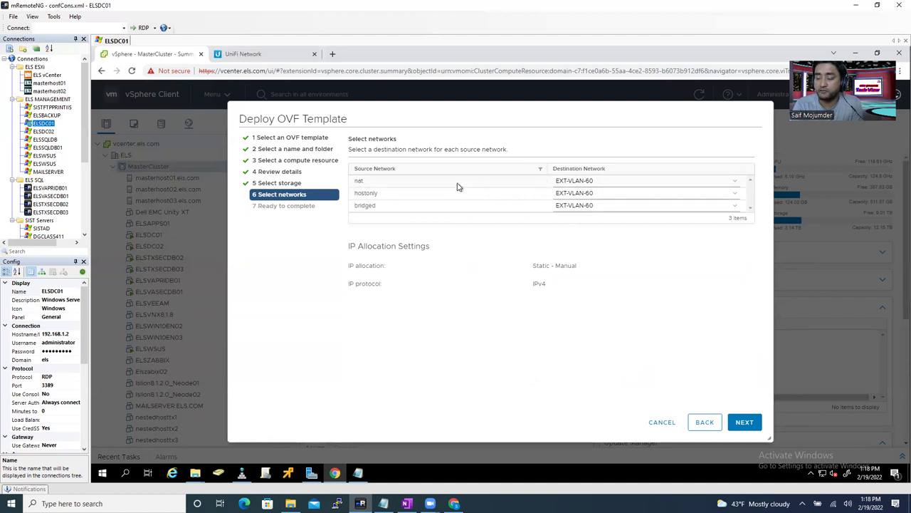
click(744, 422)
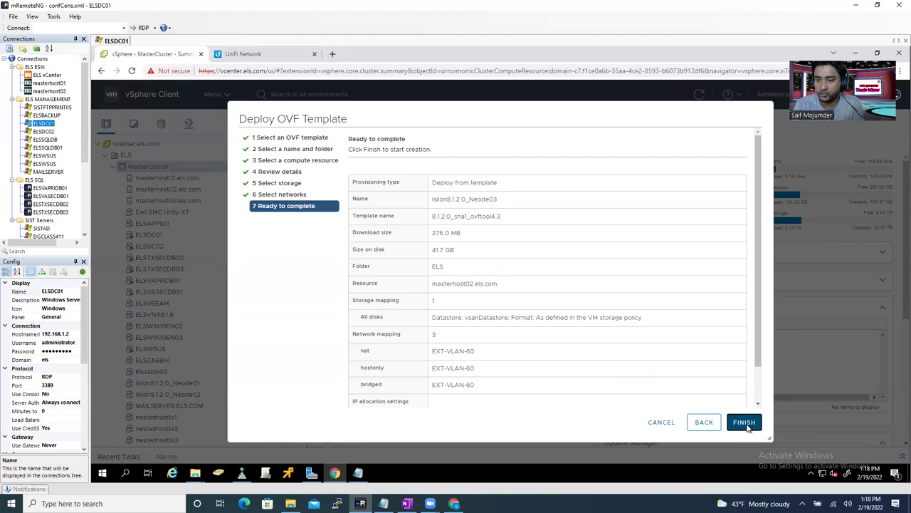
click(745, 422)
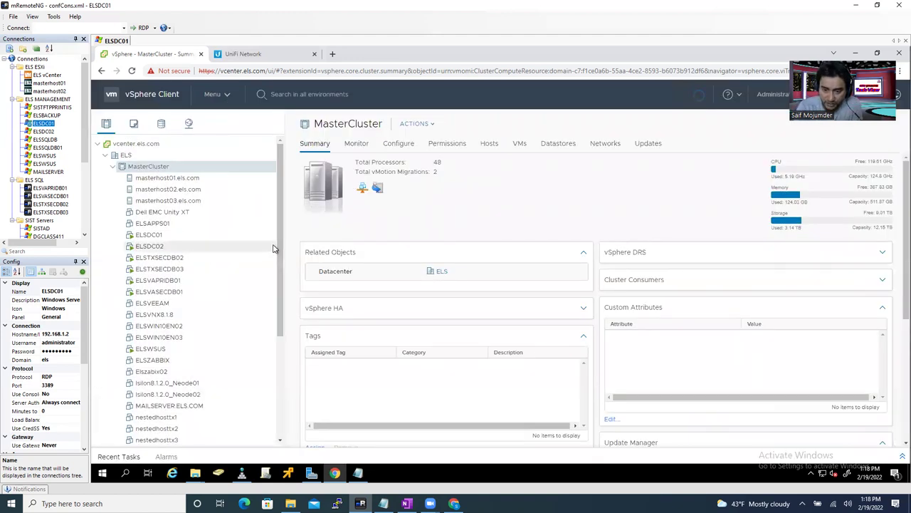
- Expand Recent Tasks to follow the Deploy OVF and Import OVF job progress
click(901, 457)
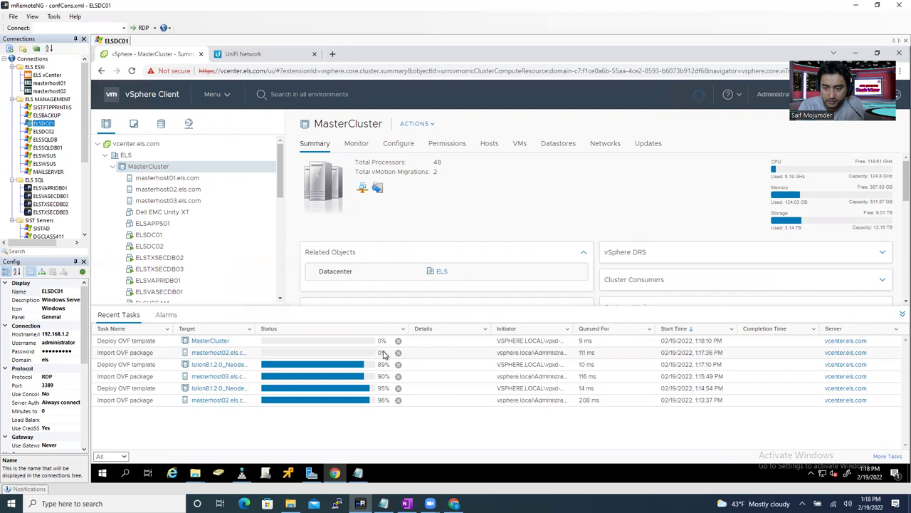
drag(309, 335, 319, 340)
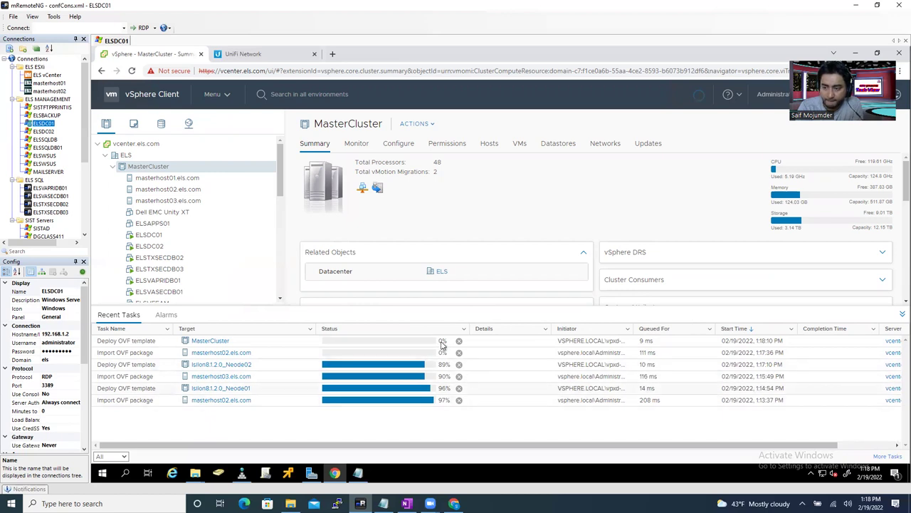
scroll(282, 211, down, 1)
scroll(282, 211, down, 5)
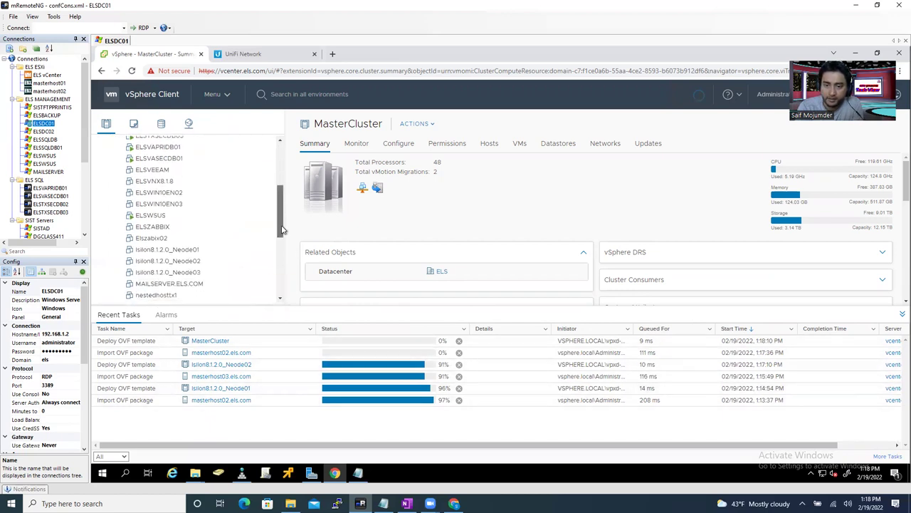
- Select Isilon8.1.2.0_Neode01 to view its Summary while its deployment completes
click(188, 208)
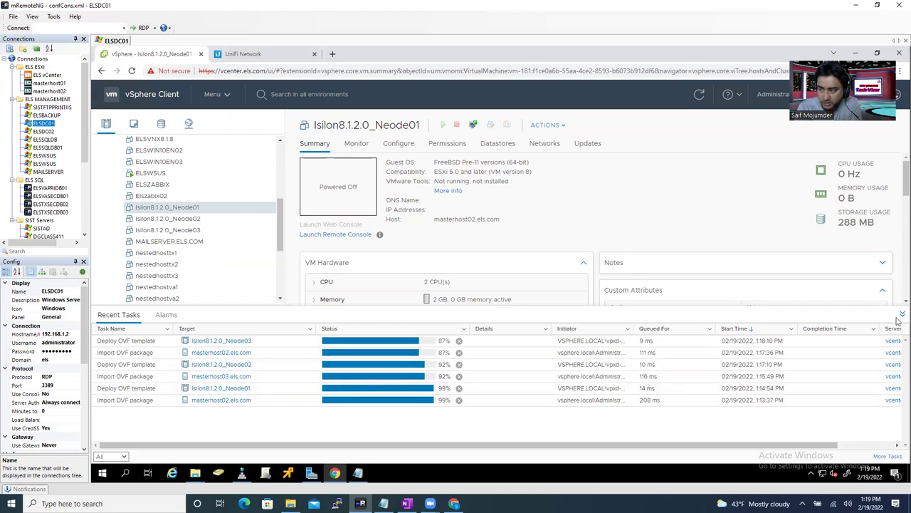
drag(895, 188, 895, 177)
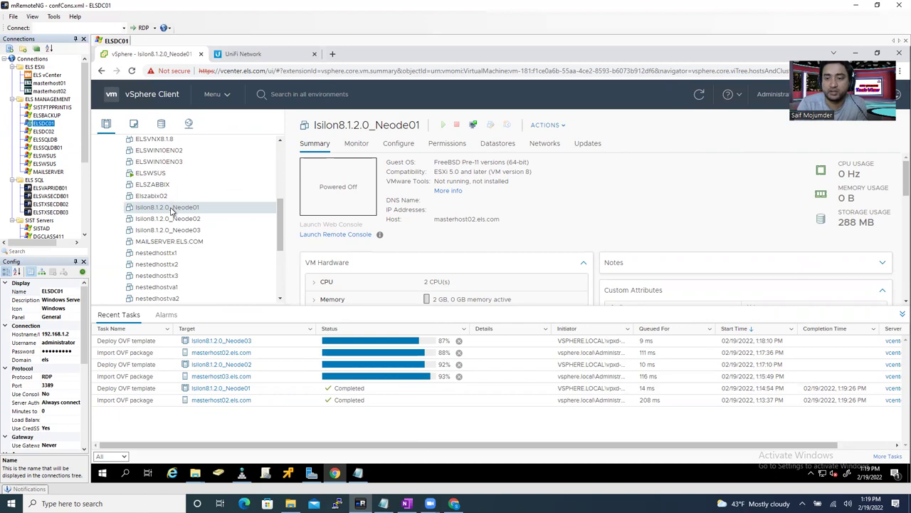
- In Isilon8.1.2.0_Neode01's Edit Settings, set 4 CPUs with 2 cores per socket
right_click(171, 211)
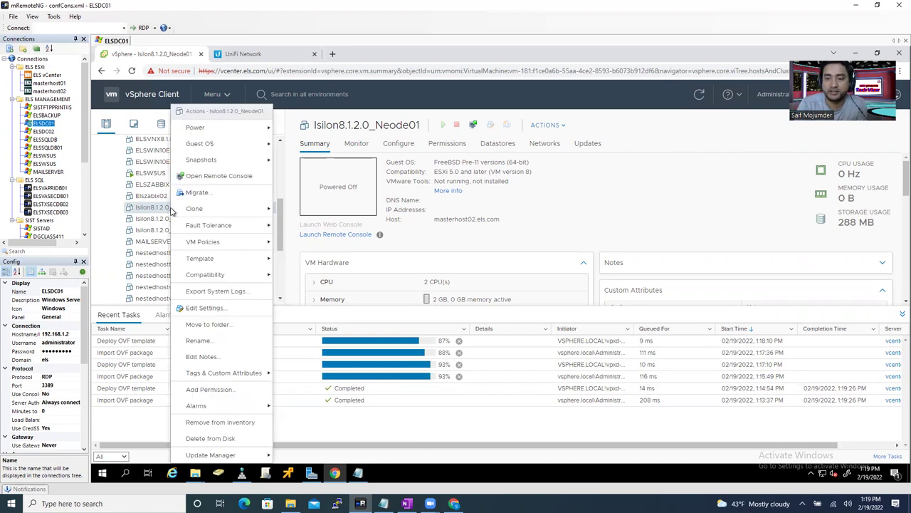
click(200, 309)
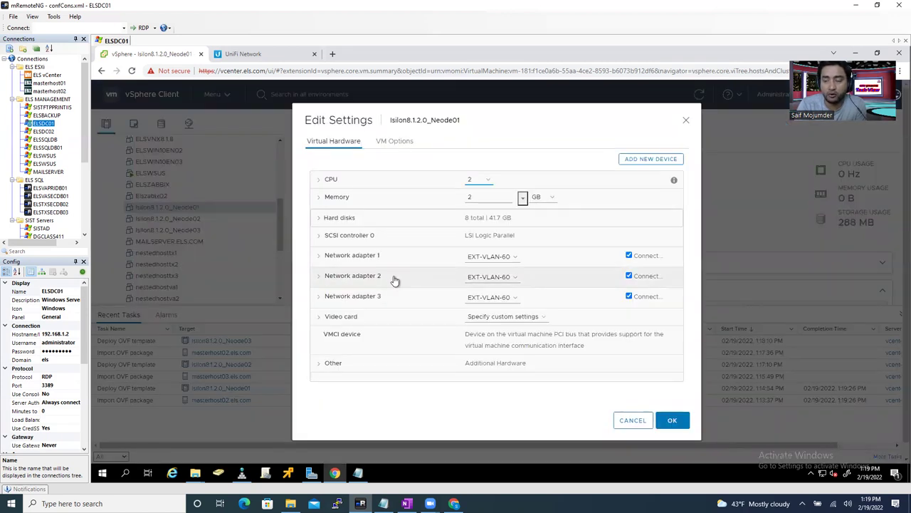
click(317, 182)
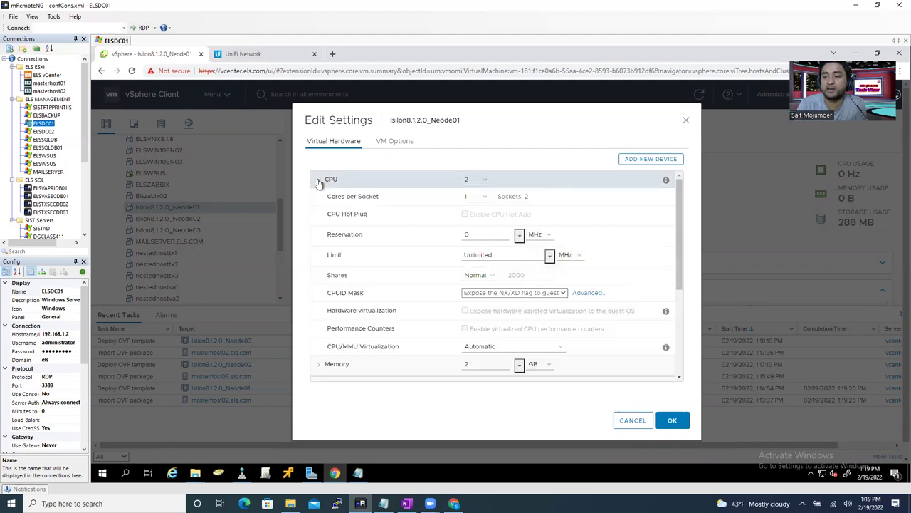
click(480, 181)
key(Escape)
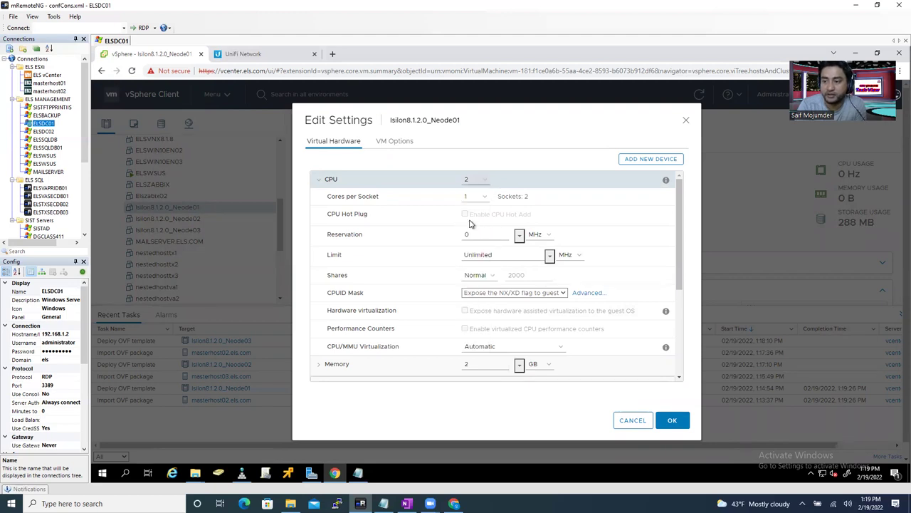
key(Down)
key(Down)
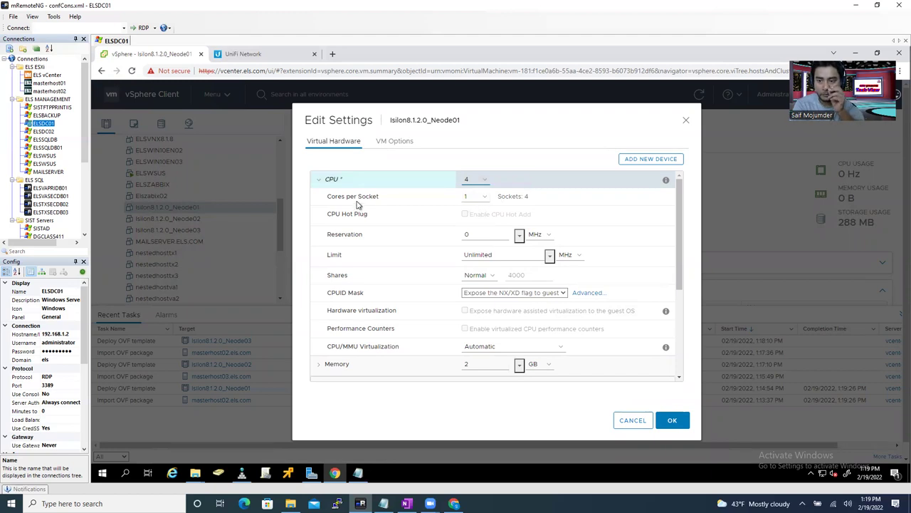
double_click(526, 196)
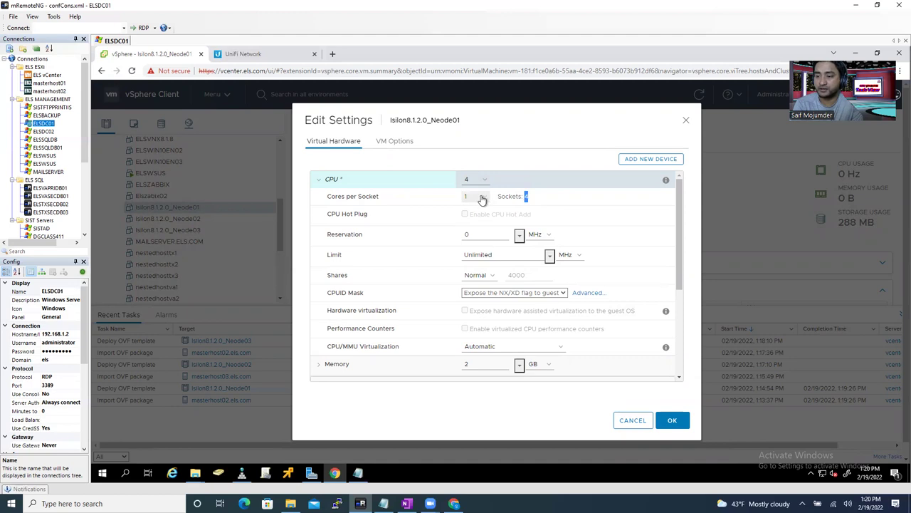
click(482, 197)
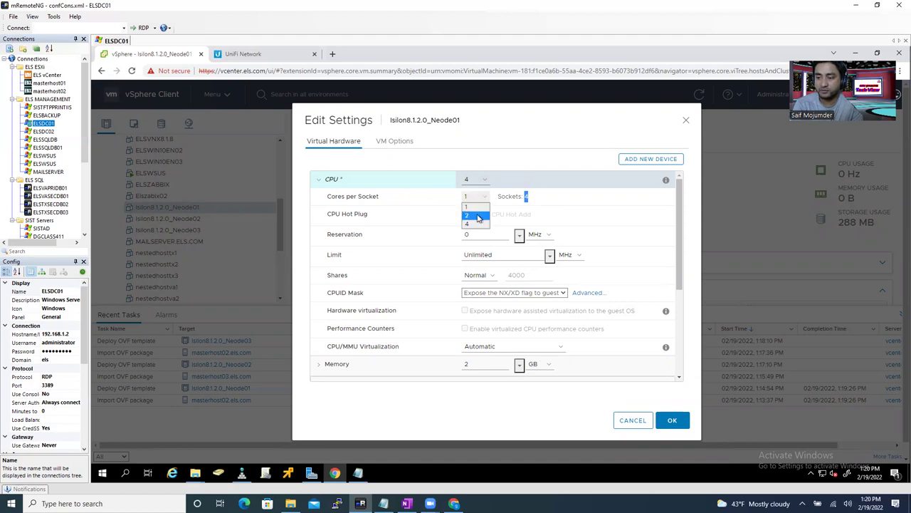
click(477, 217)
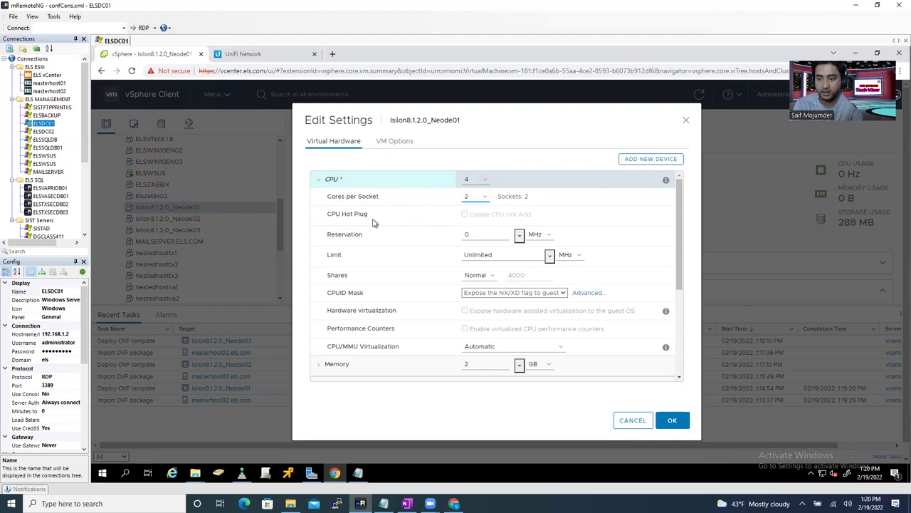
- Change Isilon8.1.2.0_Neode01's memory from 2 GB to 4 GB
drag(681, 269, 699, 340)
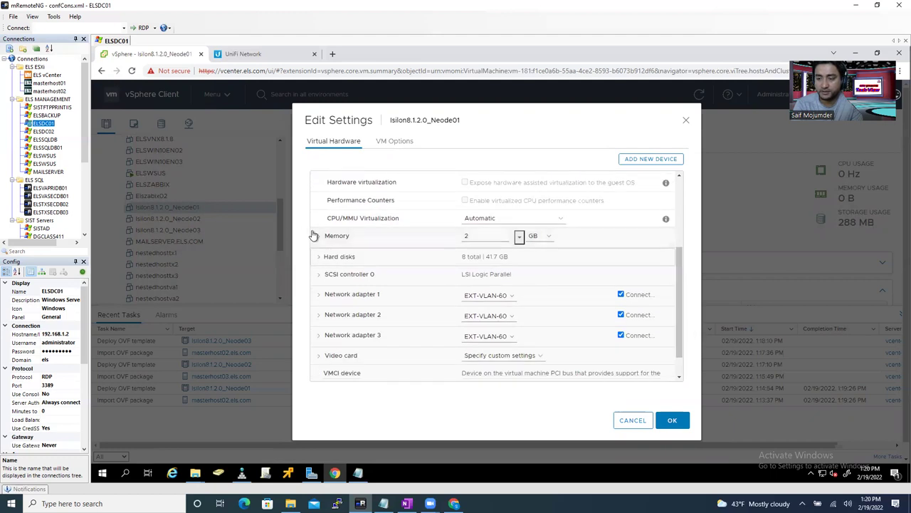
click(436, 244)
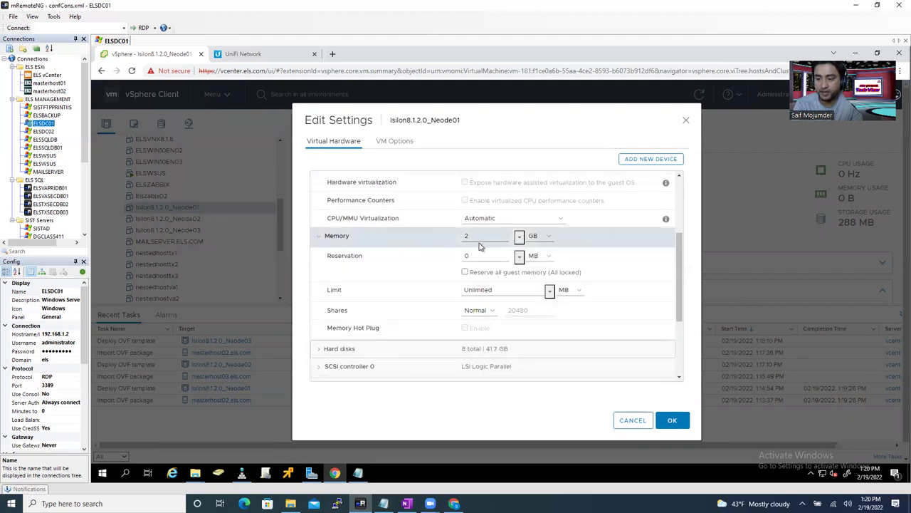
double_click(460, 236)
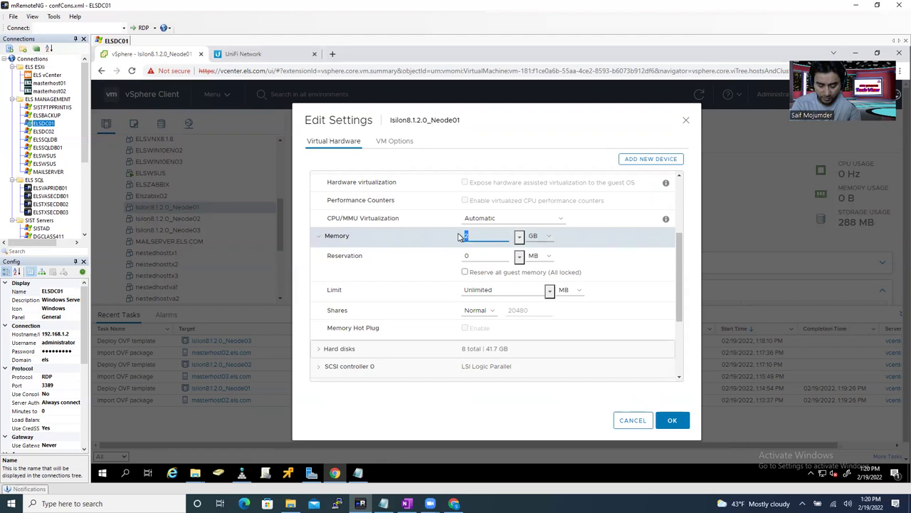
text(4)
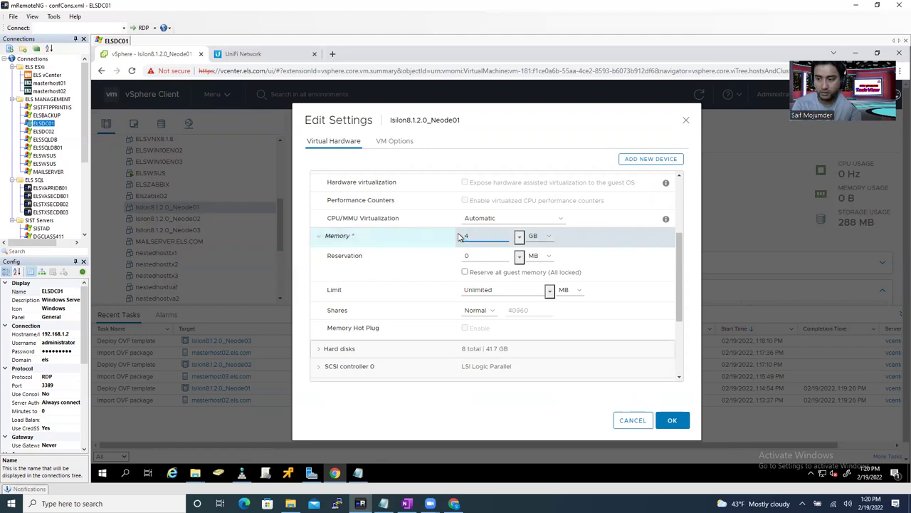
double_click(461, 237)
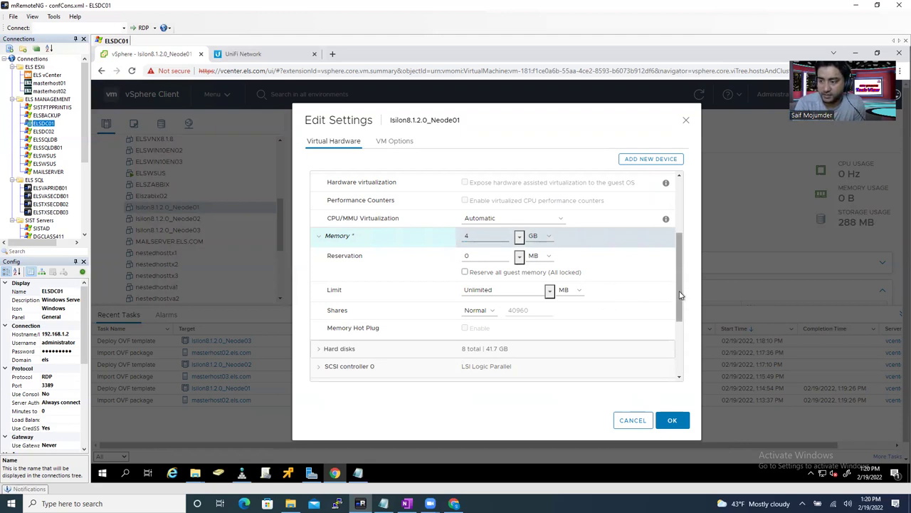
drag(680, 295, 688, 354)
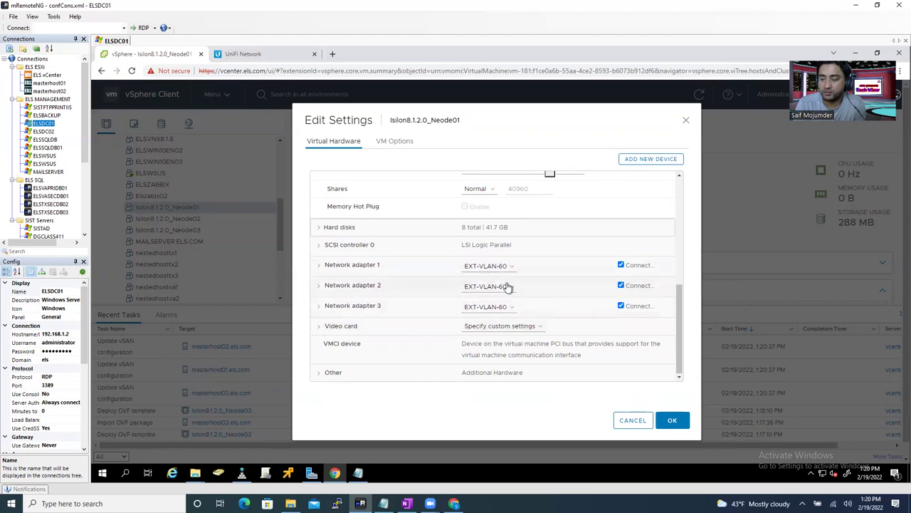
- Add two new network adapters to the VM
click(644, 161)
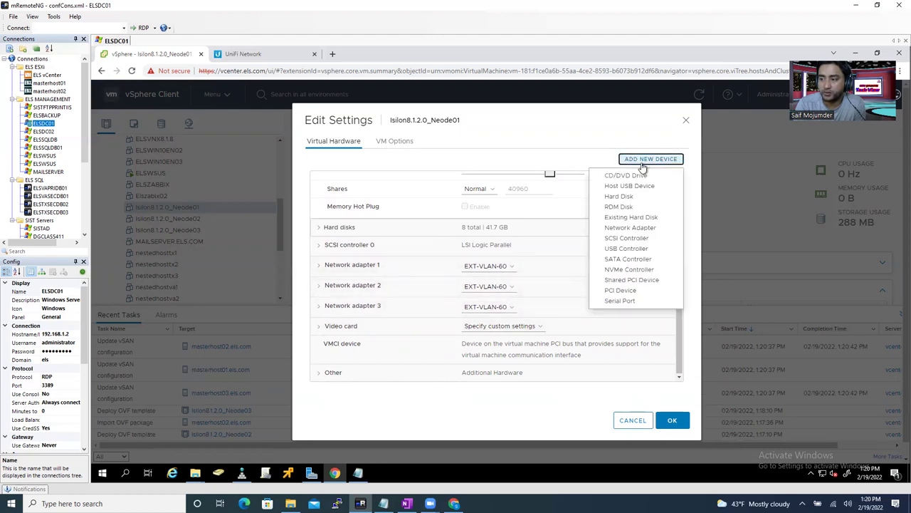
click(651, 229)
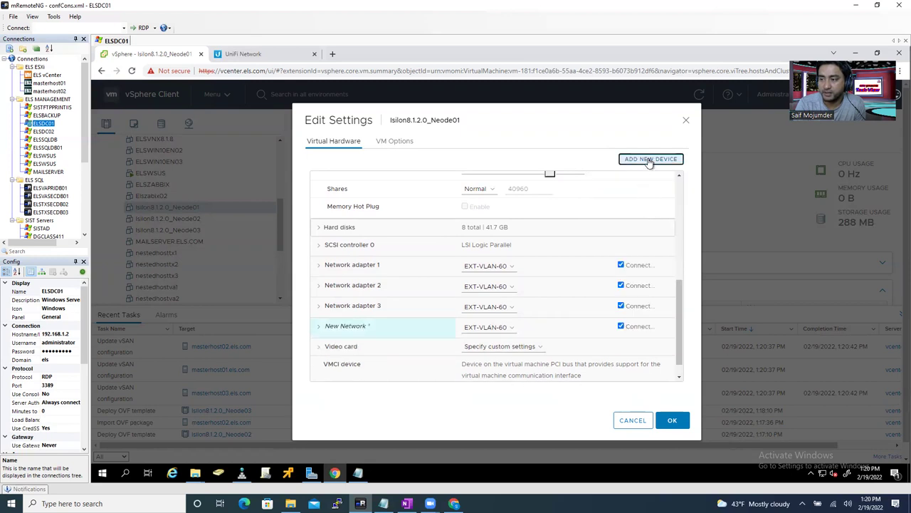
click(649, 160)
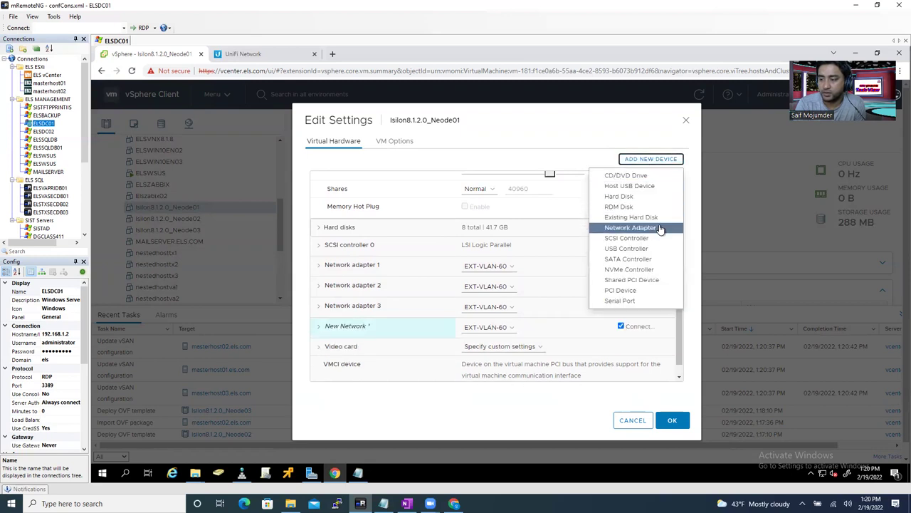
click(660, 229)
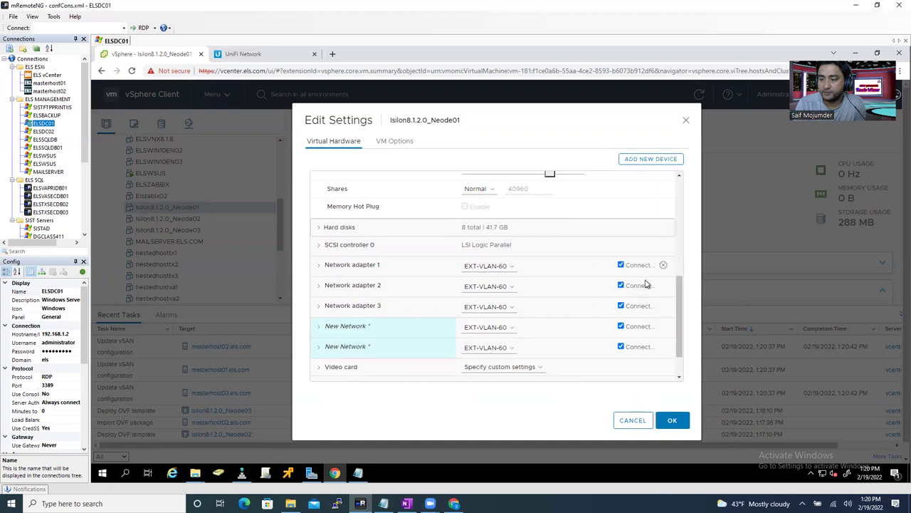
drag(682, 286, 680, 306)
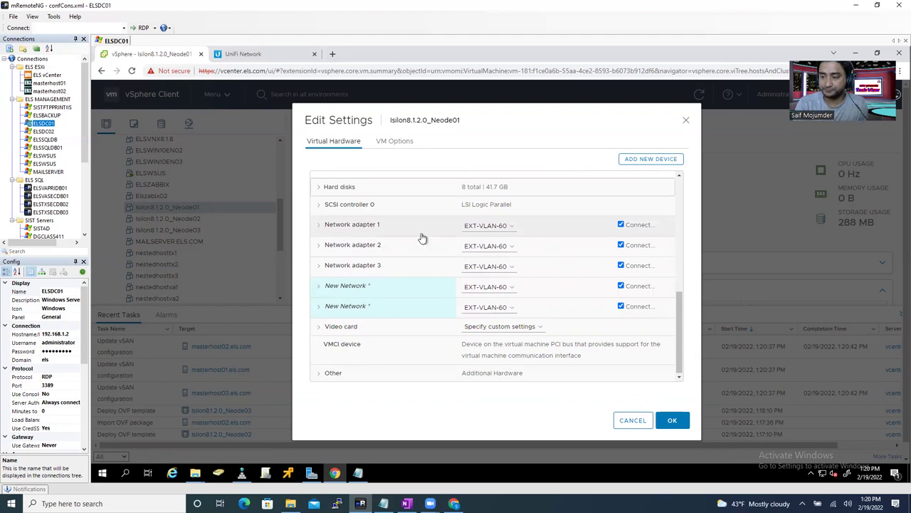
- Connect Network adapter 1 to the INT-VLAN-A-40 network
click(511, 232)
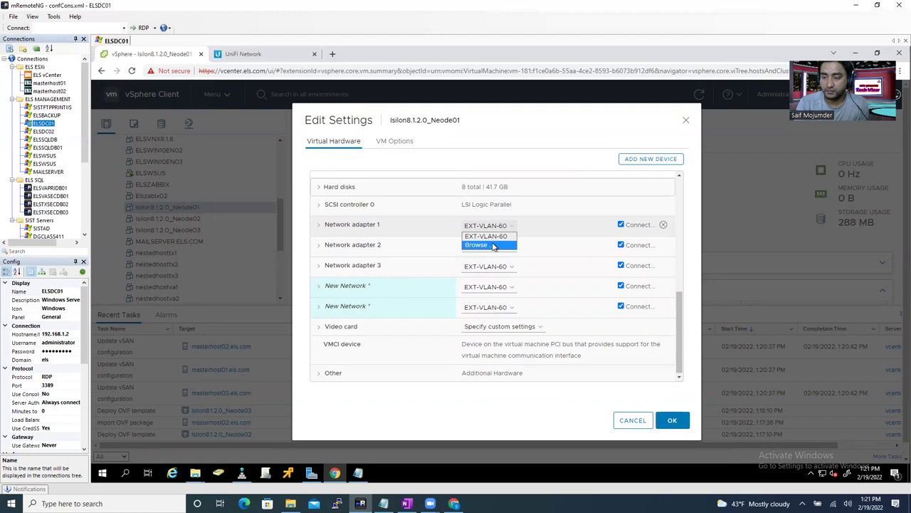
click(492, 245)
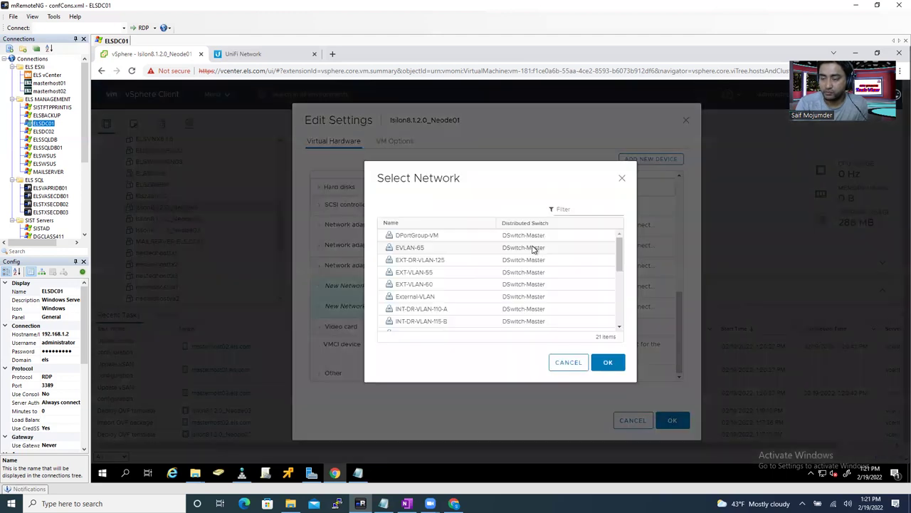
drag(623, 256, 621, 290)
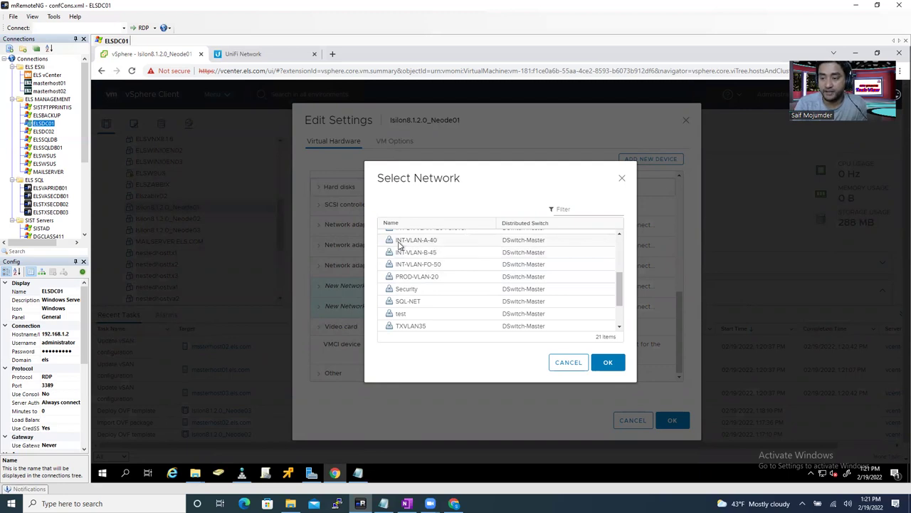
click(423, 245)
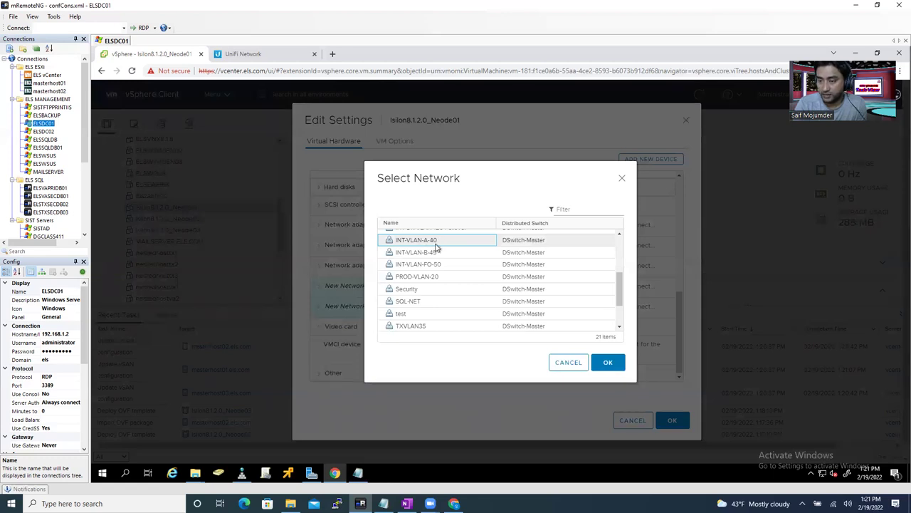
click(608, 367)
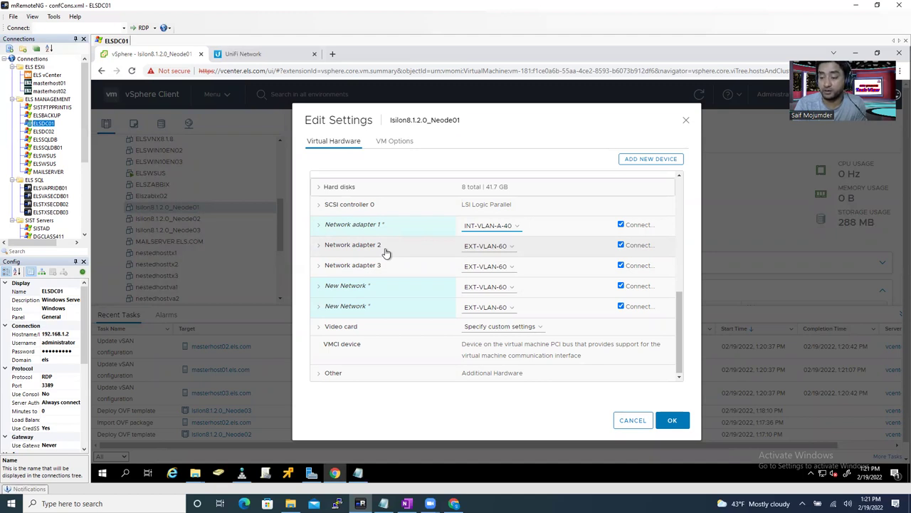
- Browse the networks for Network adapter 2 and select EXT-VLAN-55
click(484, 249)
click(477, 271)
click(538, 297)
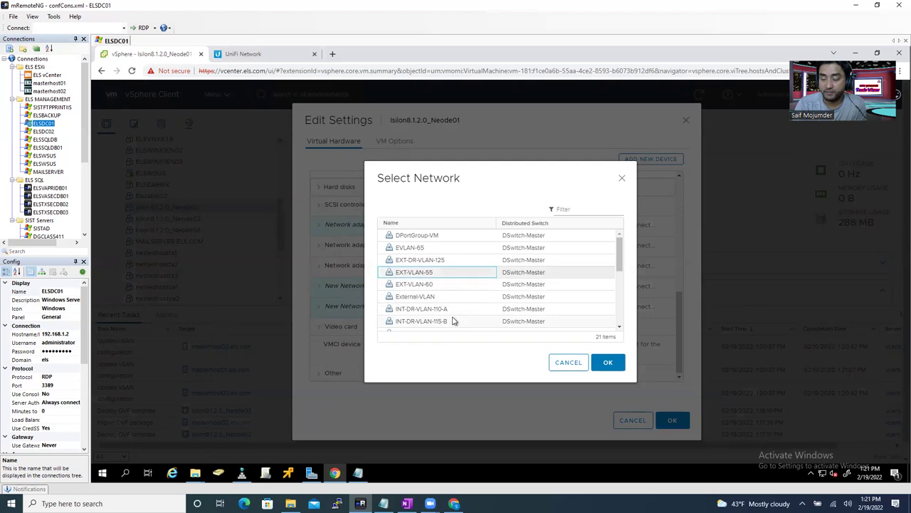
click(407, 503)
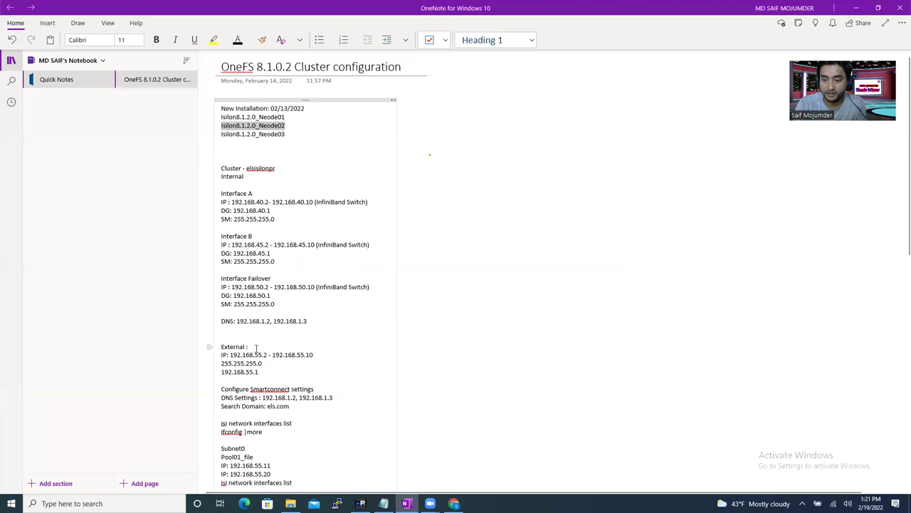
- Highlight the external IP range 192.168.55.2–192.168.55.10 in OneNote, then return to vSphere
drag(255, 354, 315, 355)
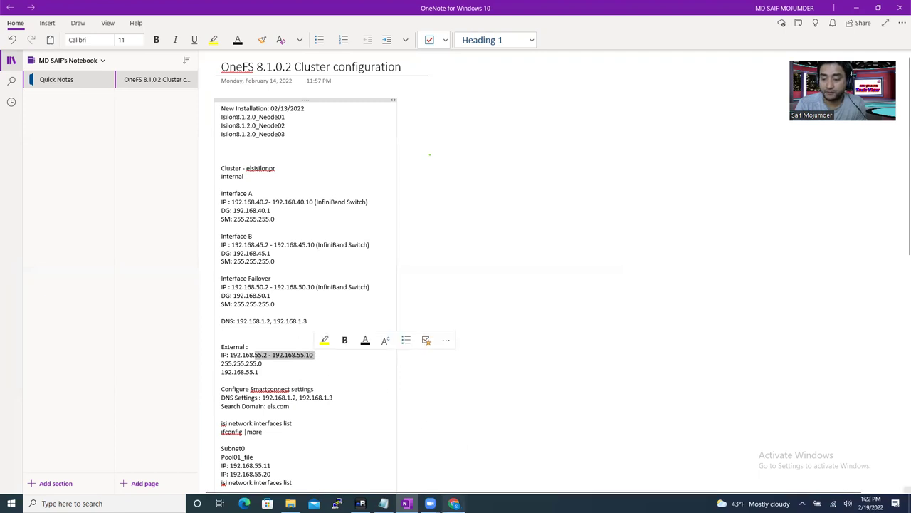
click(360, 503)
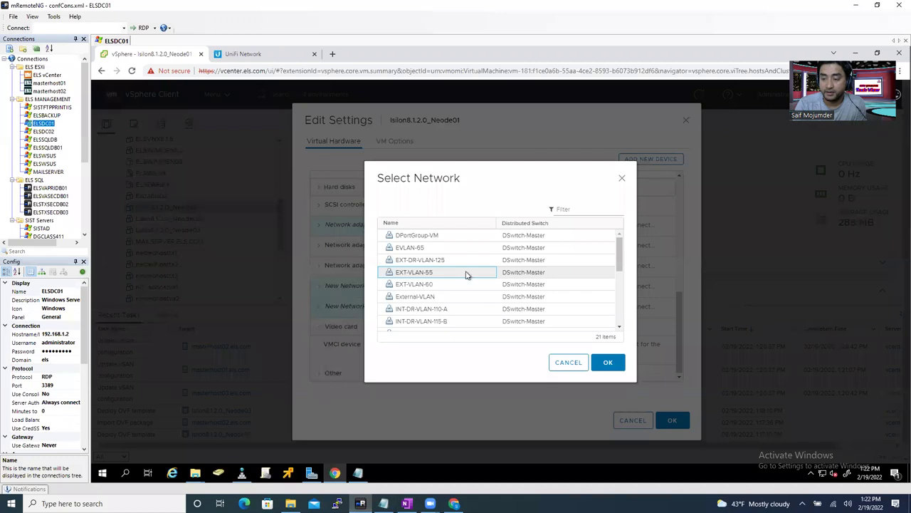
- Confirm EXT-VLAN-55 as Network adapter 2's network
click(608, 364)
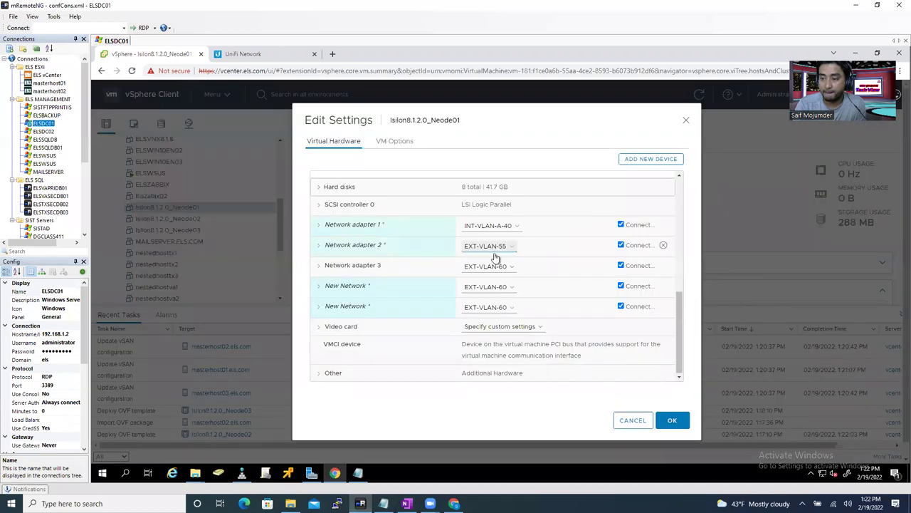
click(500, 266)
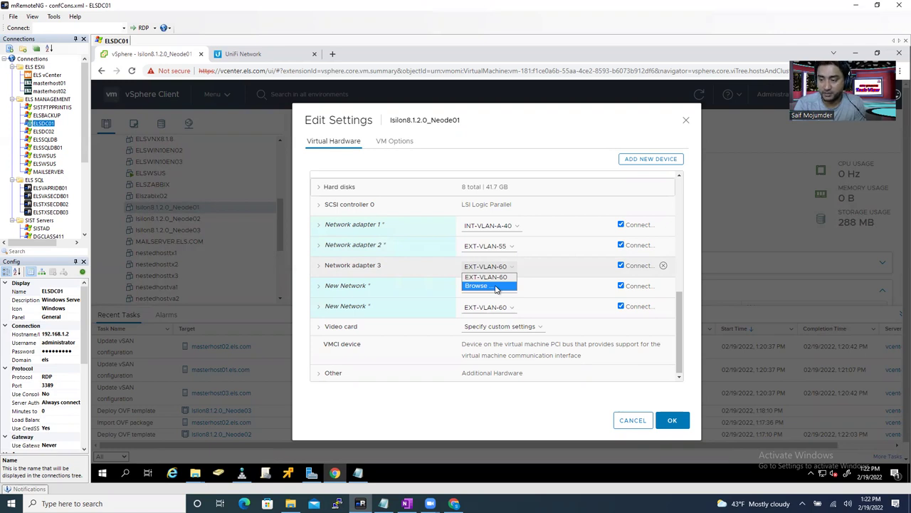
- Browse the network list and assign INT-VLAN-B-45 to Network adapter 3
click(497, 288)
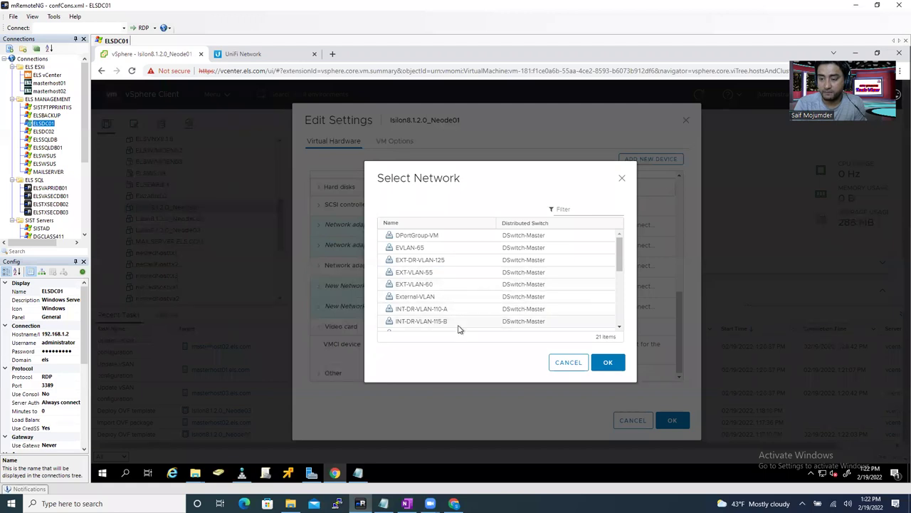
scroll(621, 299, down, 5)
drag(621, 317, 618, 300)
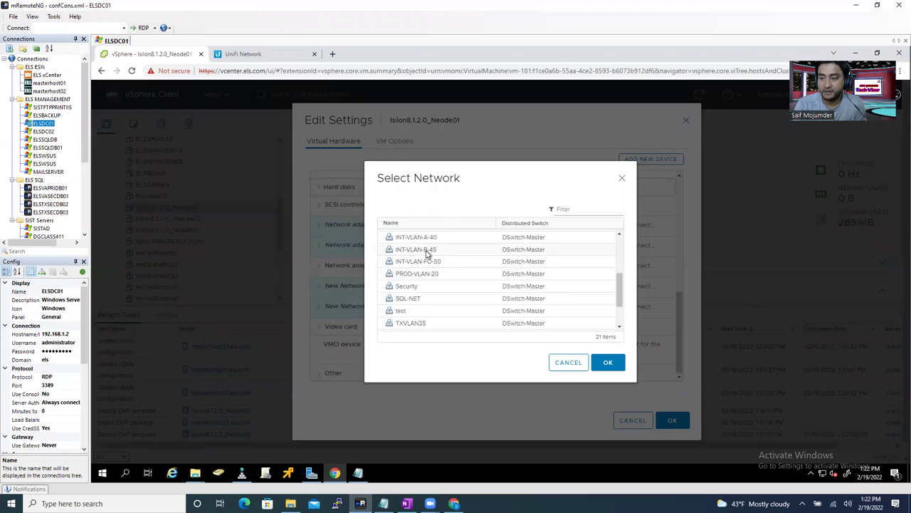
click(427, 252)
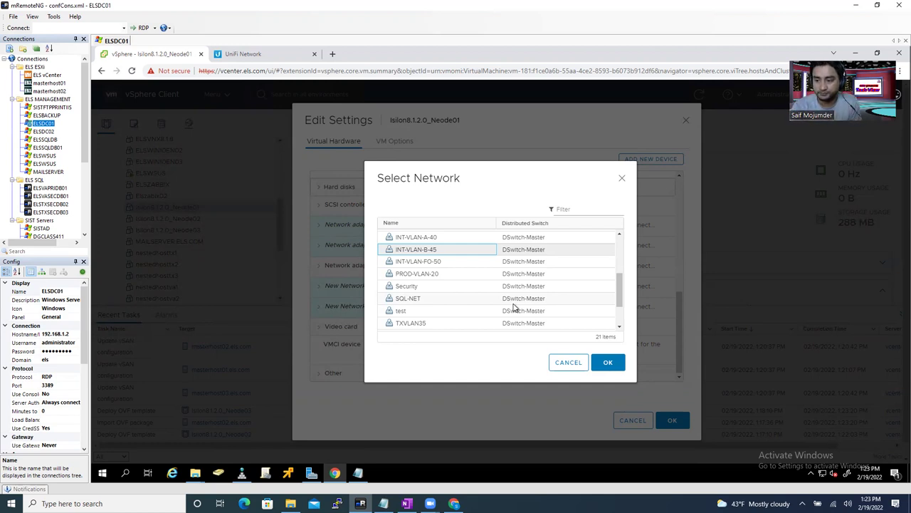
click(605, 364)
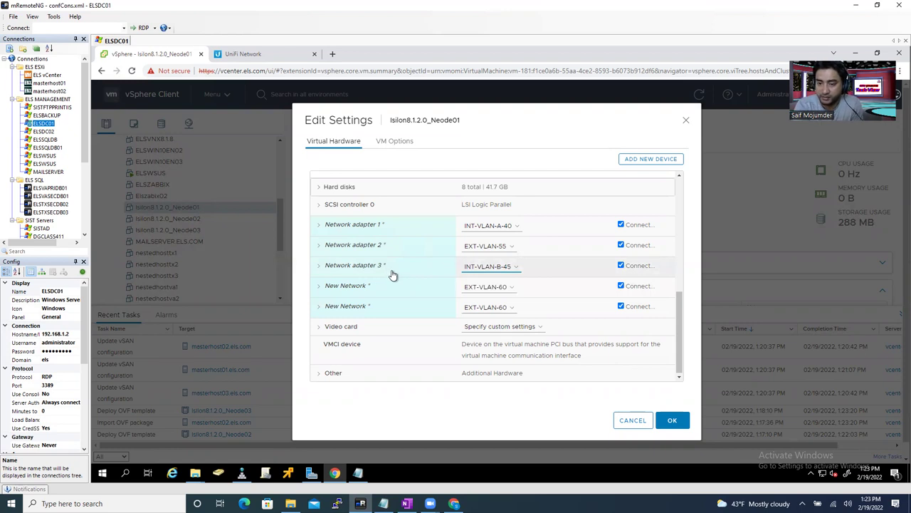
- Show the network options for the first New Network adapter, currently on EXT-VLAN-60
click(487, 287)
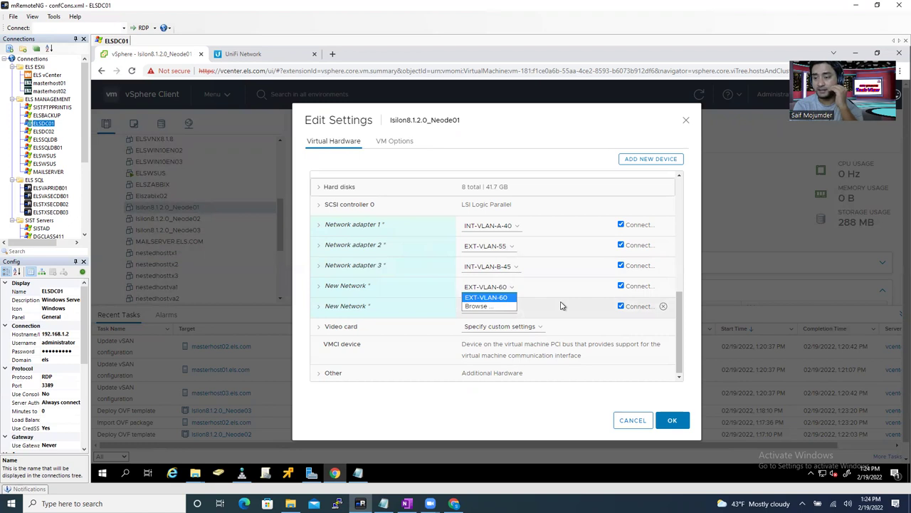
- Connect the first new network adapter to EXT-VLAN-55
click(490, 306)
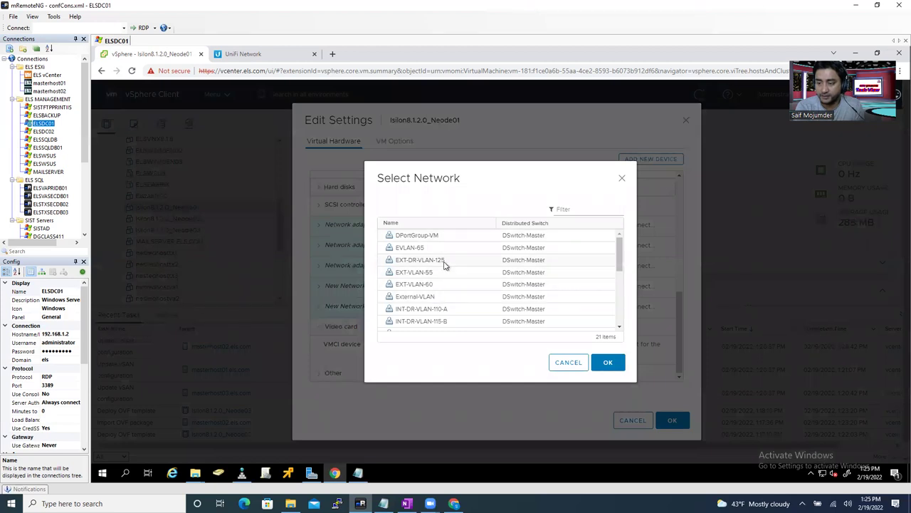
click(439, 277)
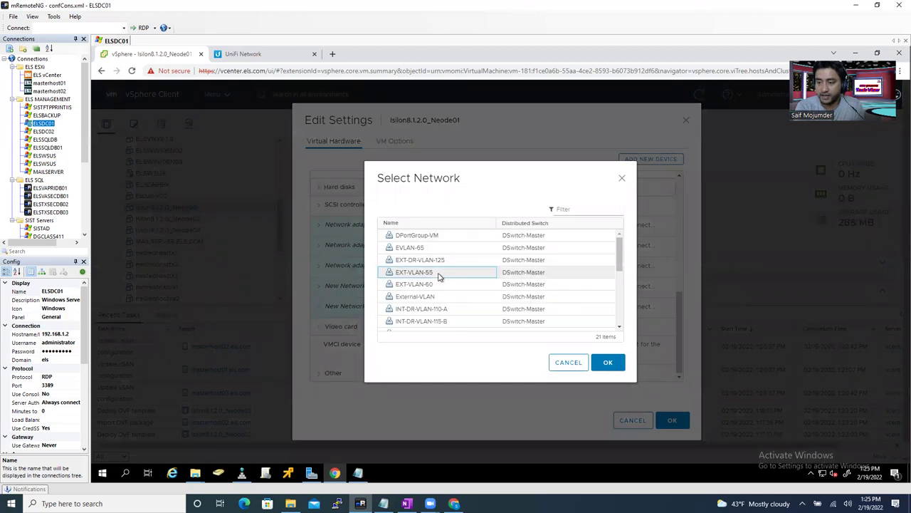
click(610, 363)
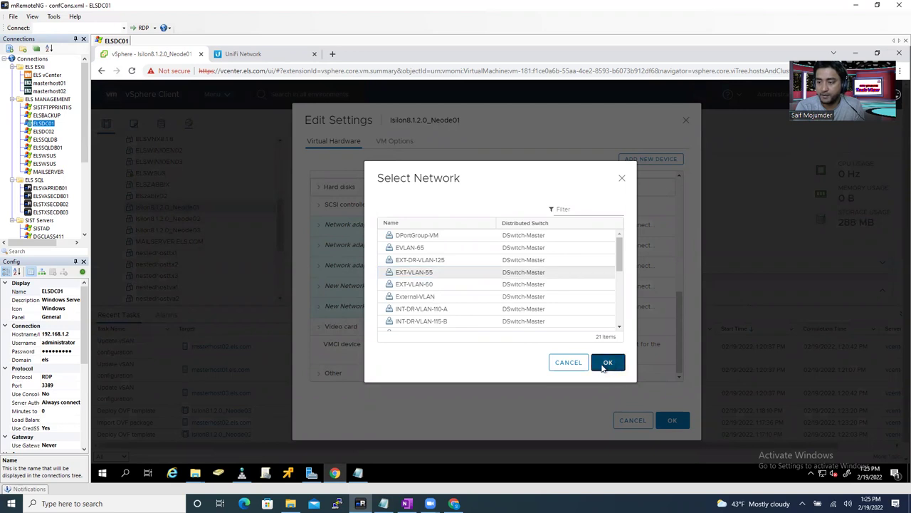
click(607, 364)
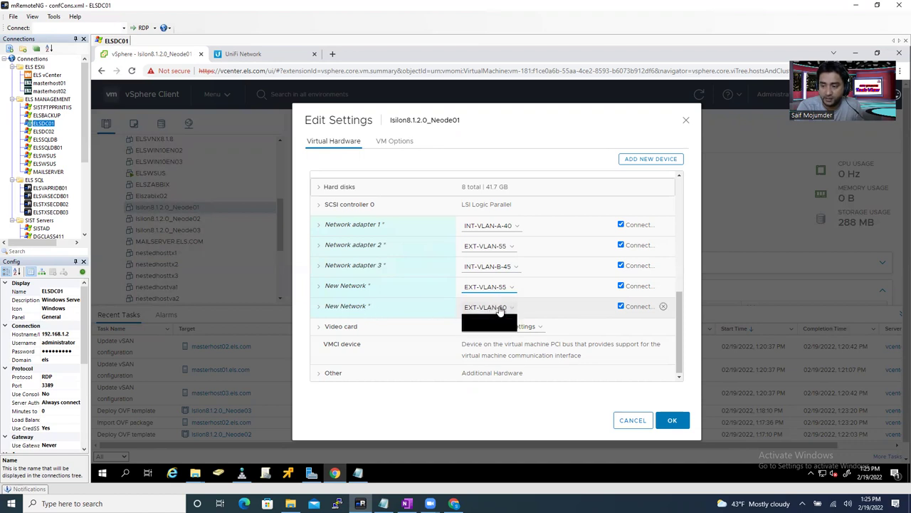
- Connect the second new adapter to INT-VLAN-FO-50, then go to VM Options
click(561, 318)
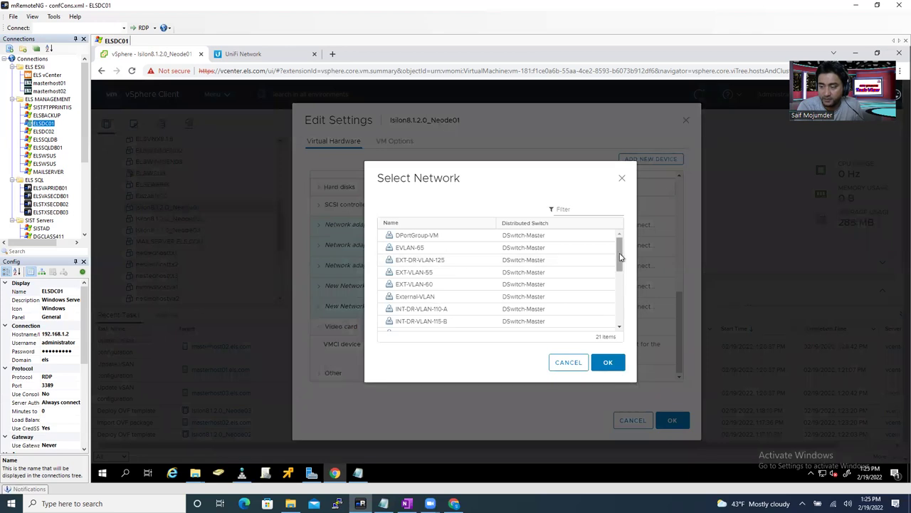
scroll(619, 258, down, 1)
scroll(622, 251, up, 1)
drag(622, 258, 622, 287)
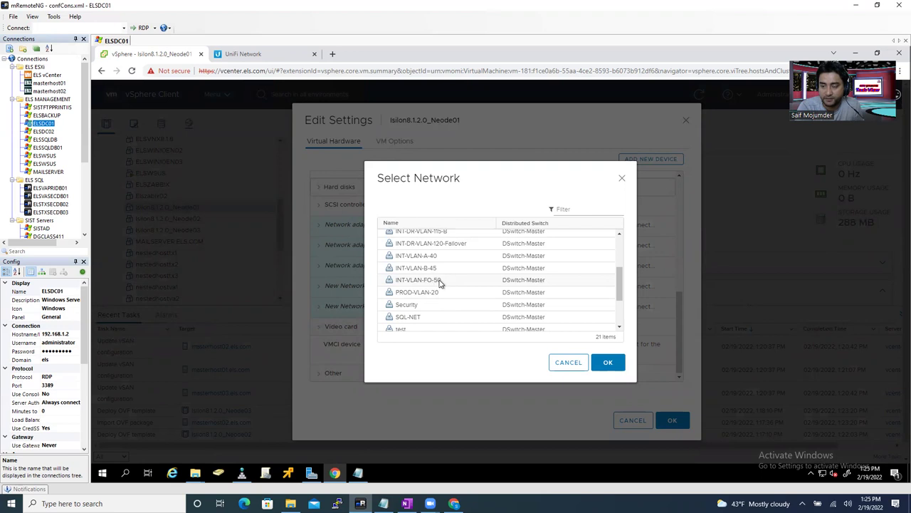
click(609, 363)
click(609, 363)
click(609, 363)
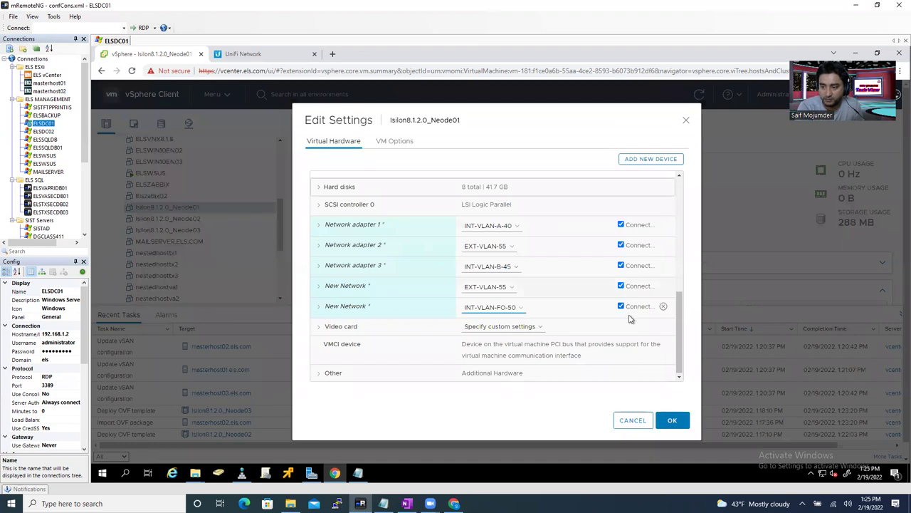
click(405, 143)
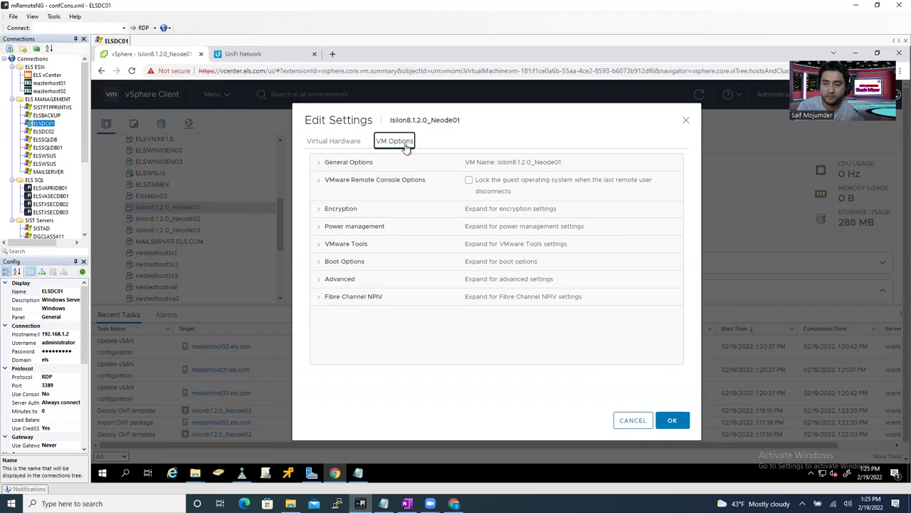
- Enable VMware Tools upgrades before power on and guest time sync, then save
click(348, 251)
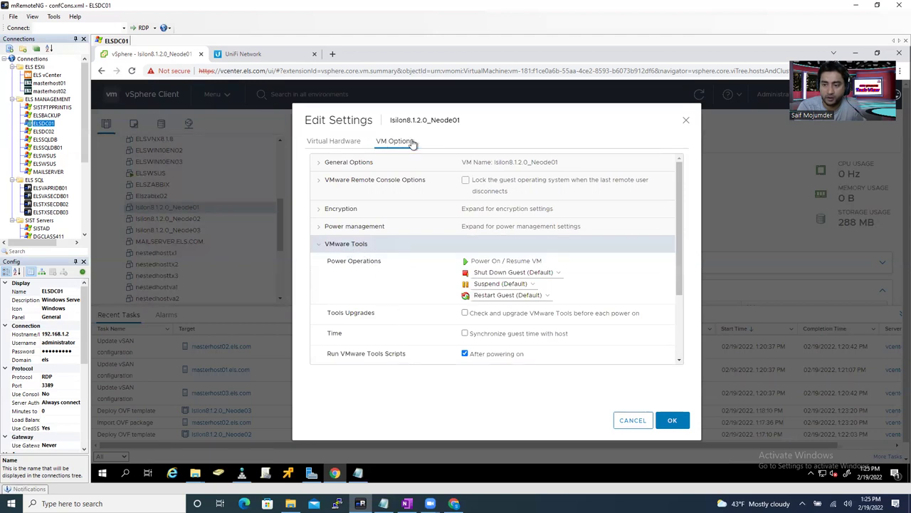
click(465, 313)
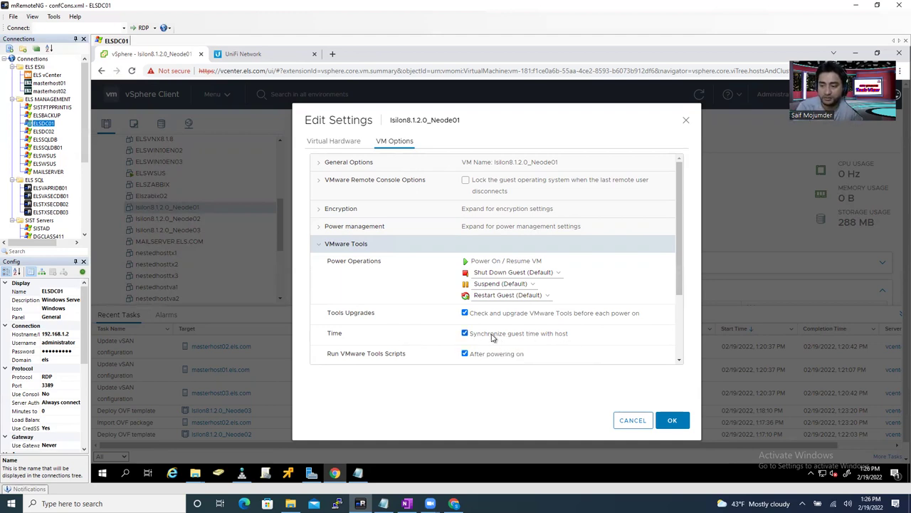
click(672, 422)
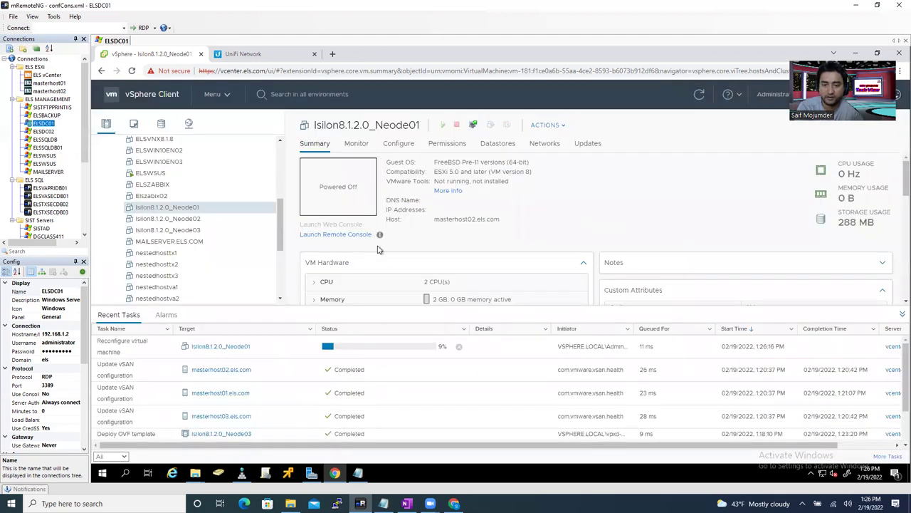
- Power on Isilon8.1.2.0_Neode01 via its Power menu, then select Isilon8.1.2.0_Neode02
click(190, 220)
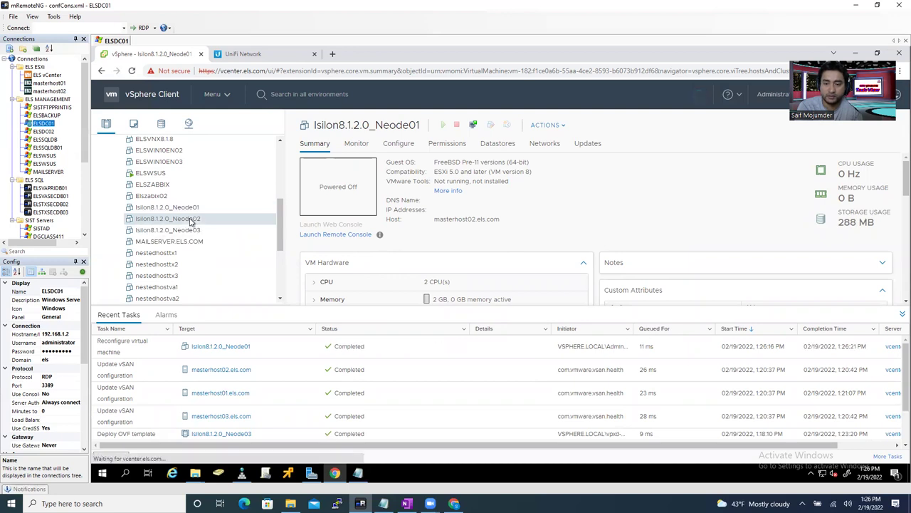
click(188, 208)
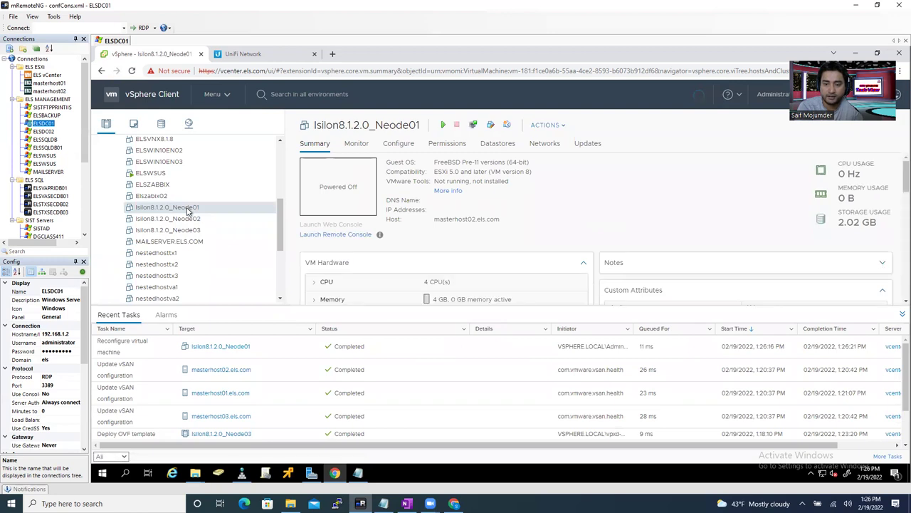
right_click(188, 210)
mouse_move(213, 127)
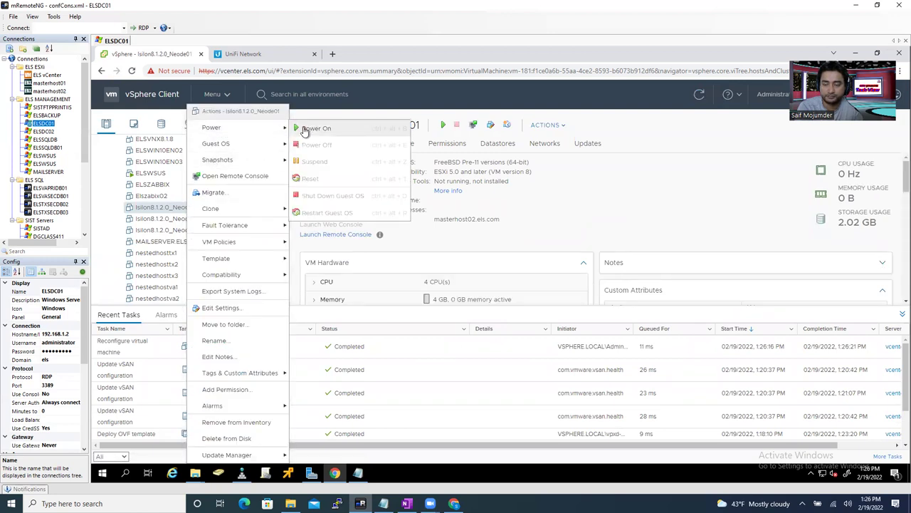
click(304, 131)
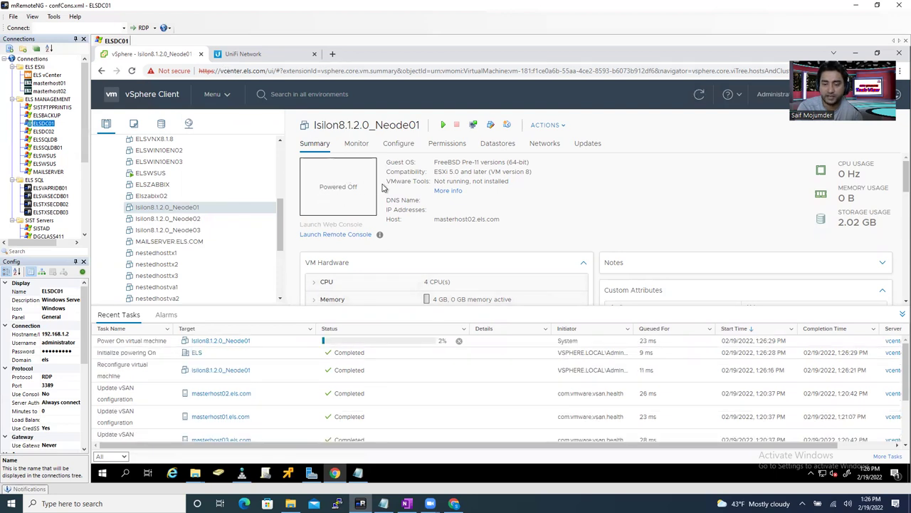
click(196, 220)
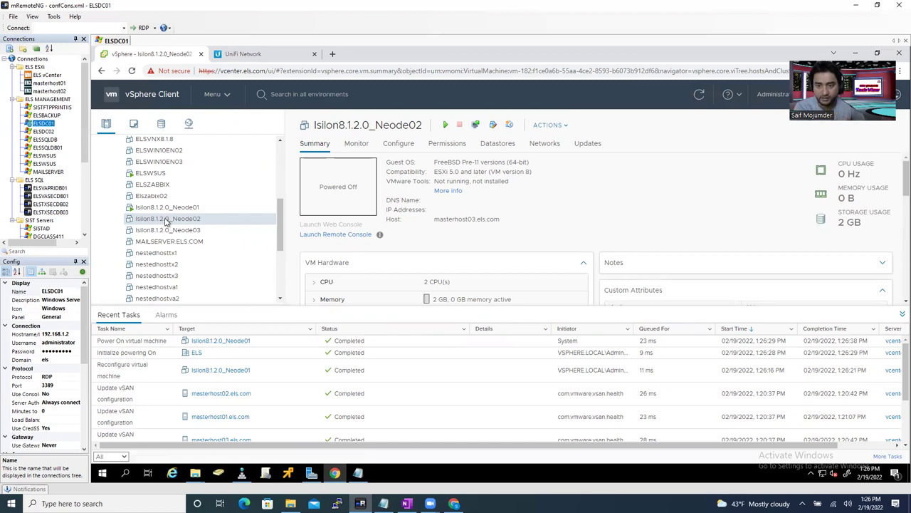
- In Neode02's Edit Settings, set 4 CPUs with 2 cores per socket and 4 GB memory
right_click(166, 221)
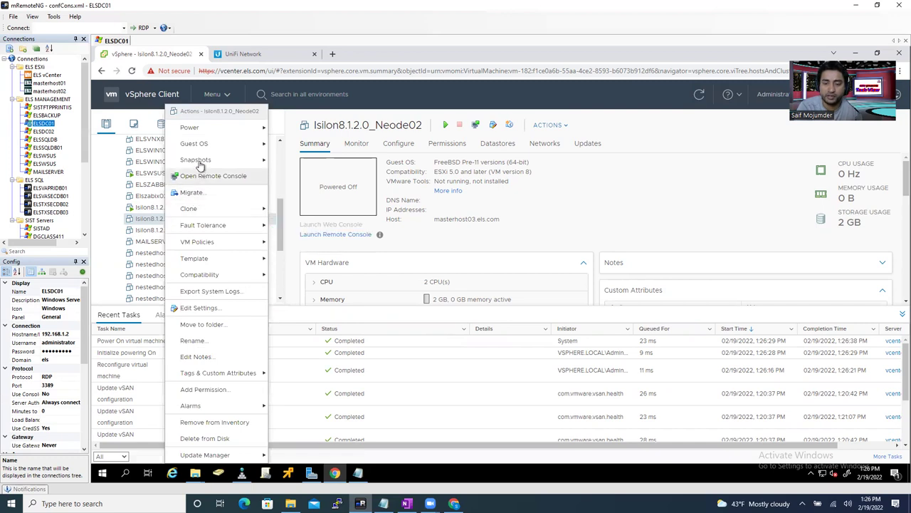
click(209, 312)
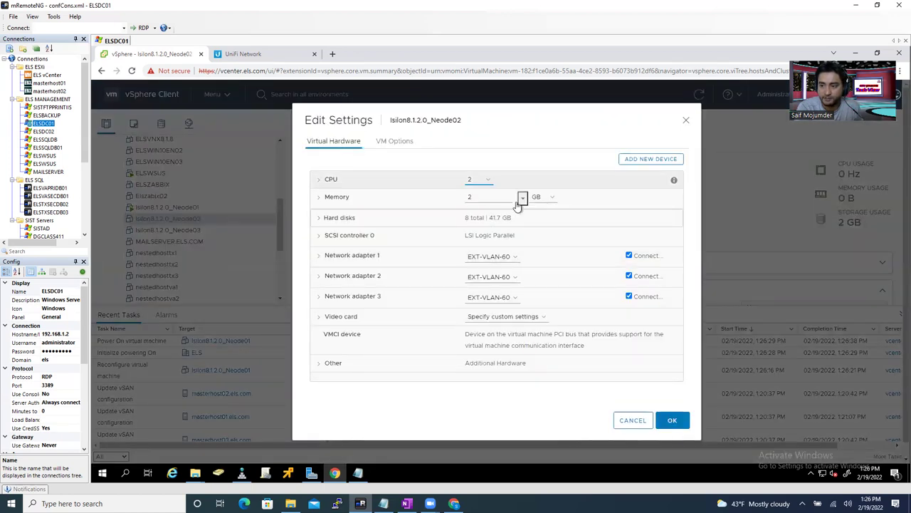
click(487, 180)
click(487, 181)
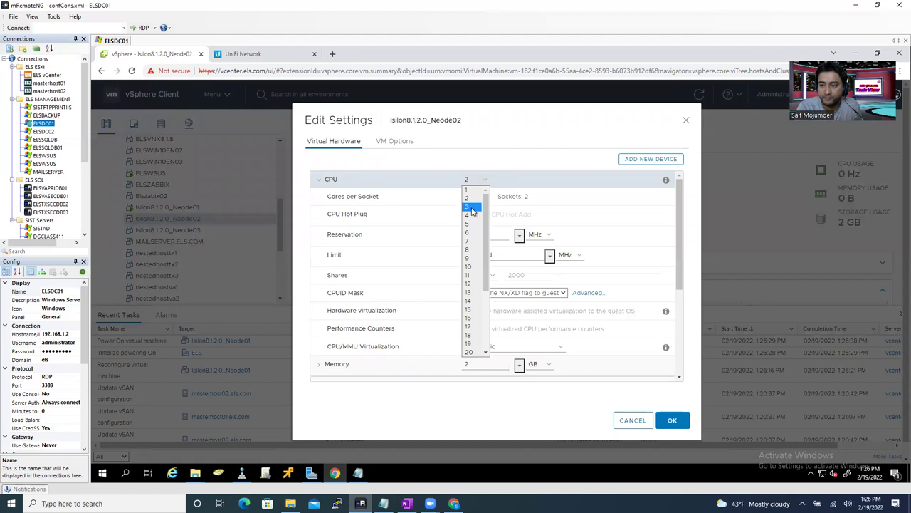
click(470, 215)
click(474, 196)
click(474, 215)
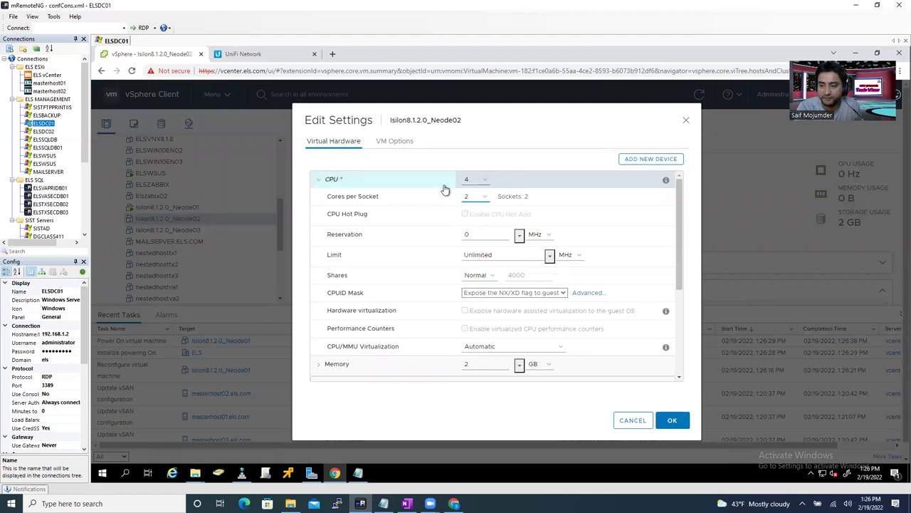
scroll(680, 258, down, 2)
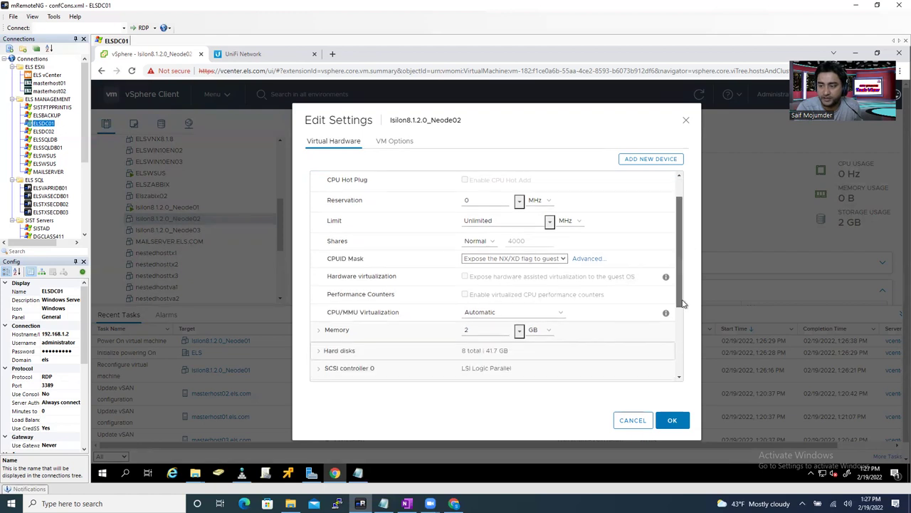
double_click(480, 283)
text(4)
drag(677, 317, 682, 360)
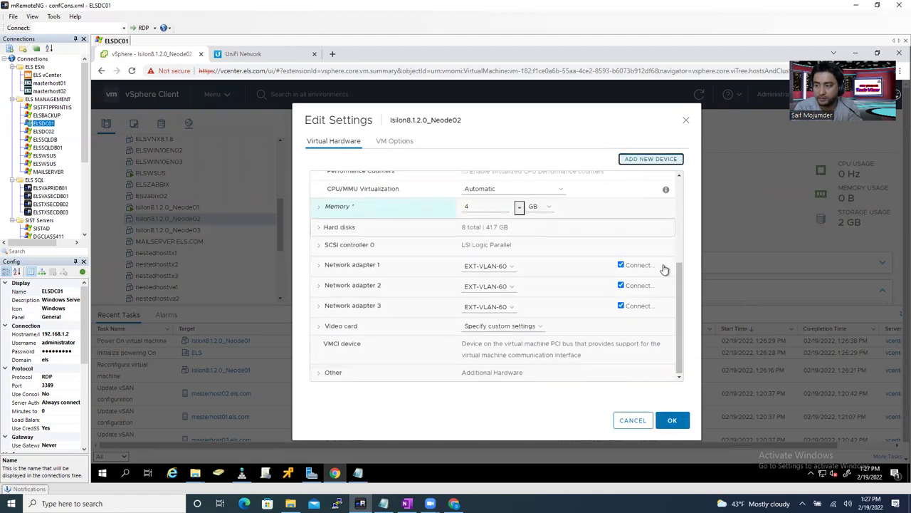
- Add two new network adapters to Neode02
click(645, 159)
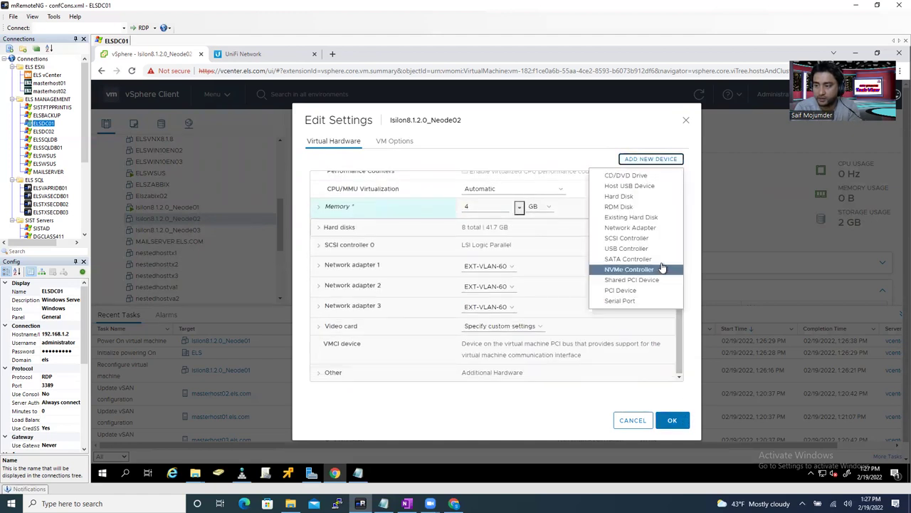
click(633, 230)
click(646, 159)
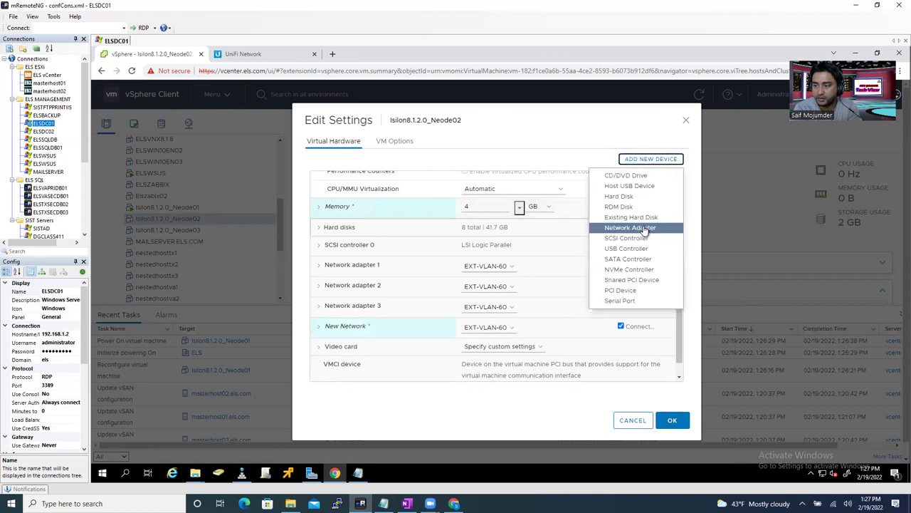
click(645, 235)
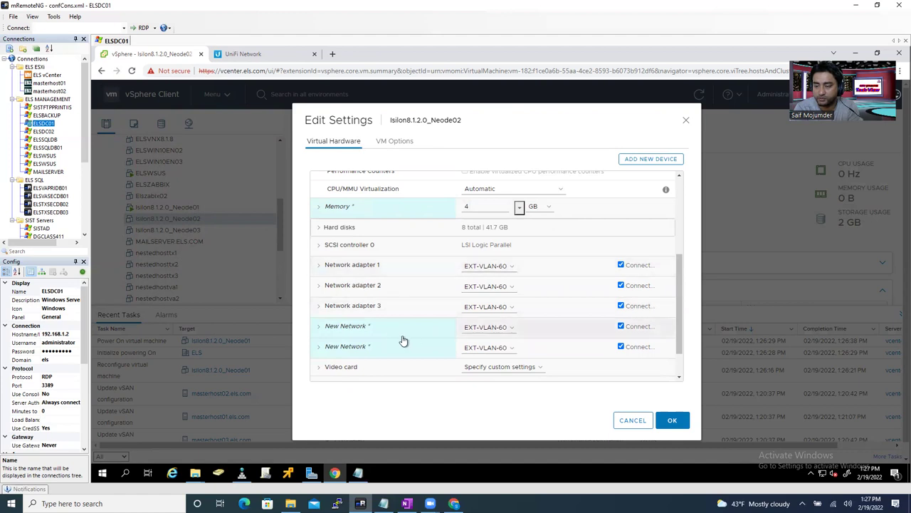
- Connect Network adapter 1 to INT-VLAN-A-40
click(486, 266)
click(480, 285)
click(488, 285)
click(606, 320)
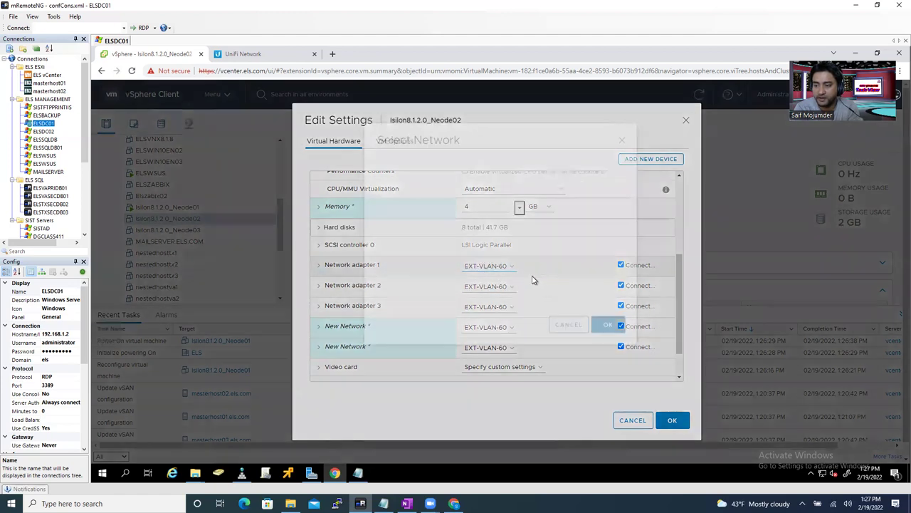
drag(621, 254, 624, 285)
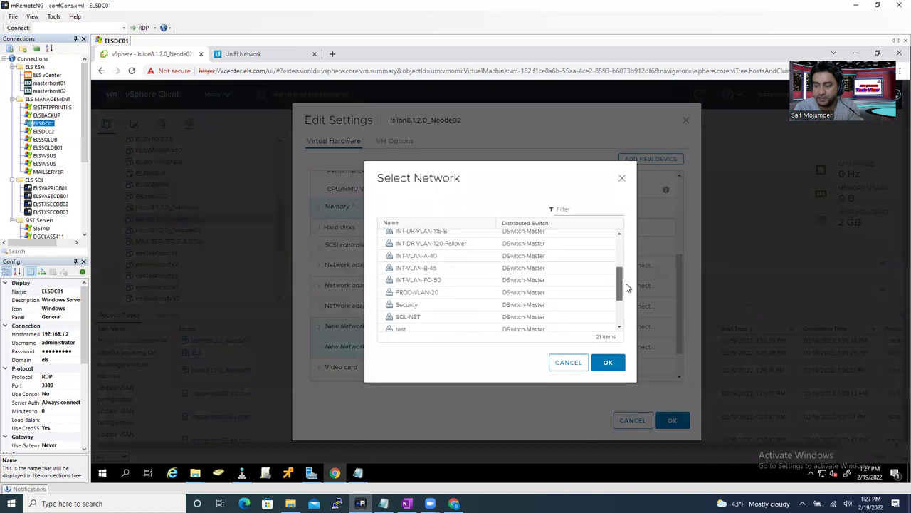
click(440, 258)
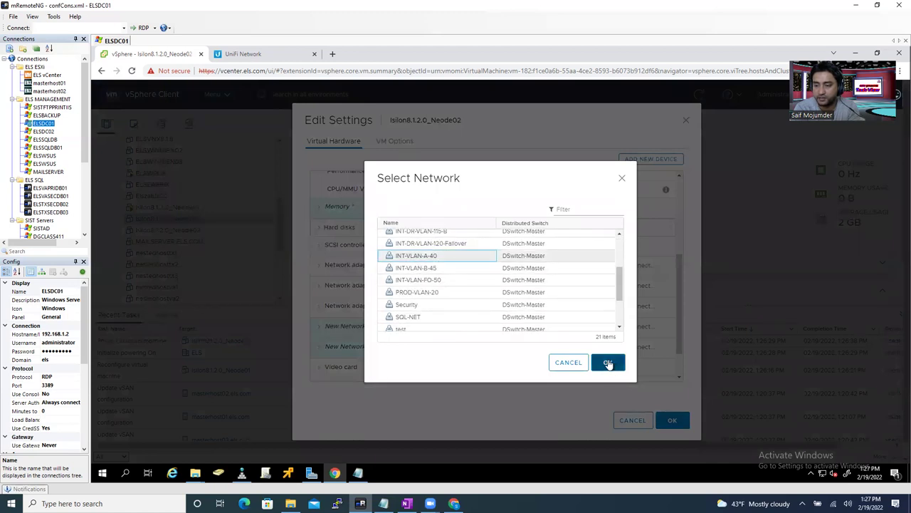
key(Return)
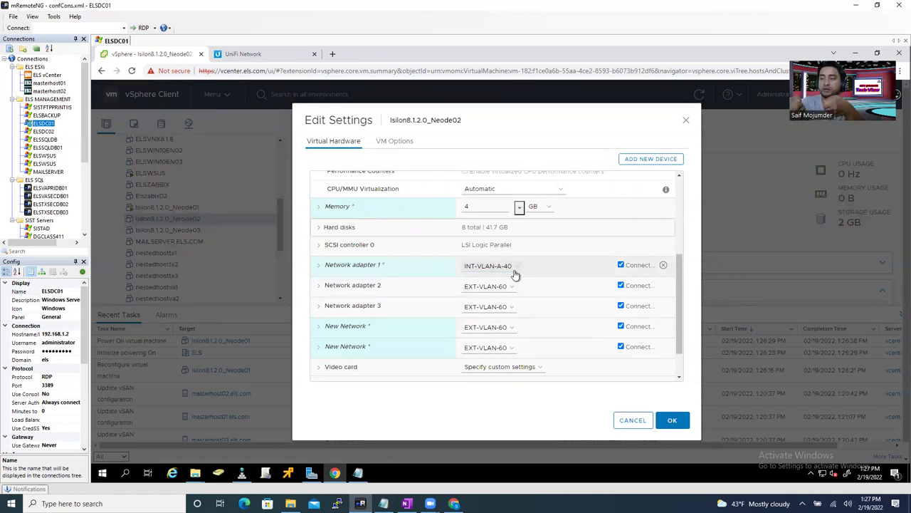
- Connect Network adapter 2 to EXT-VLAN-55
click(508, 288)
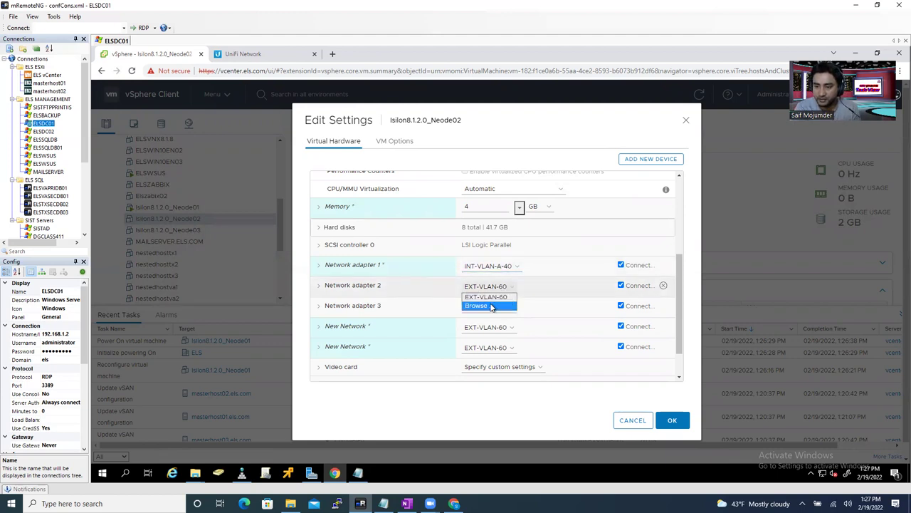
click(492, 306)
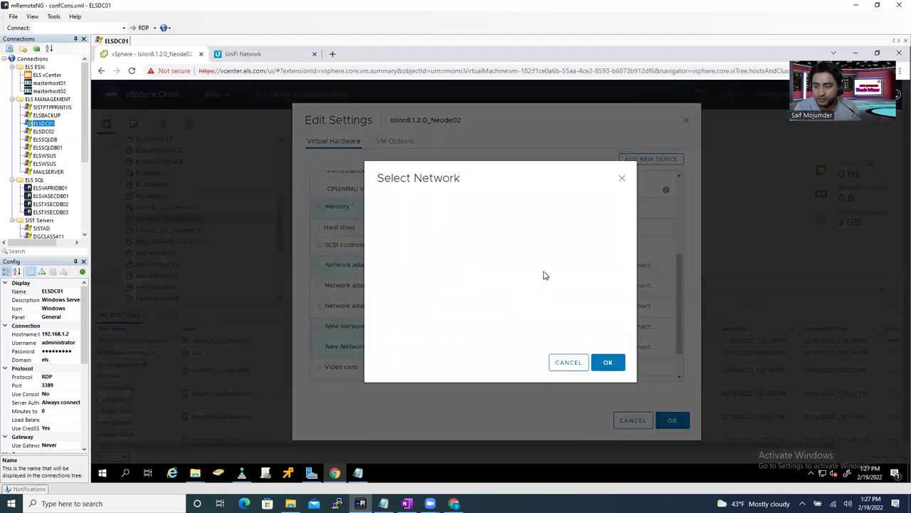
drag(620, 256, 623, 283)
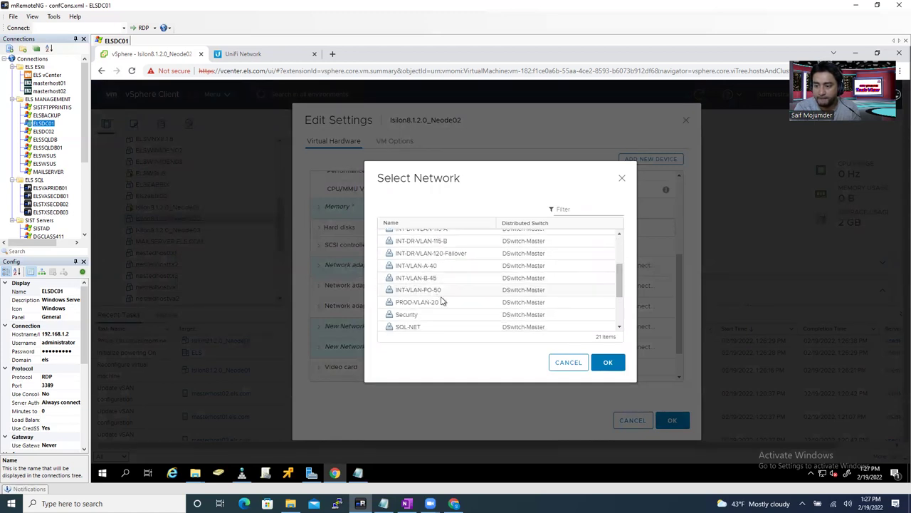
drag(619, 300, 621, 277)
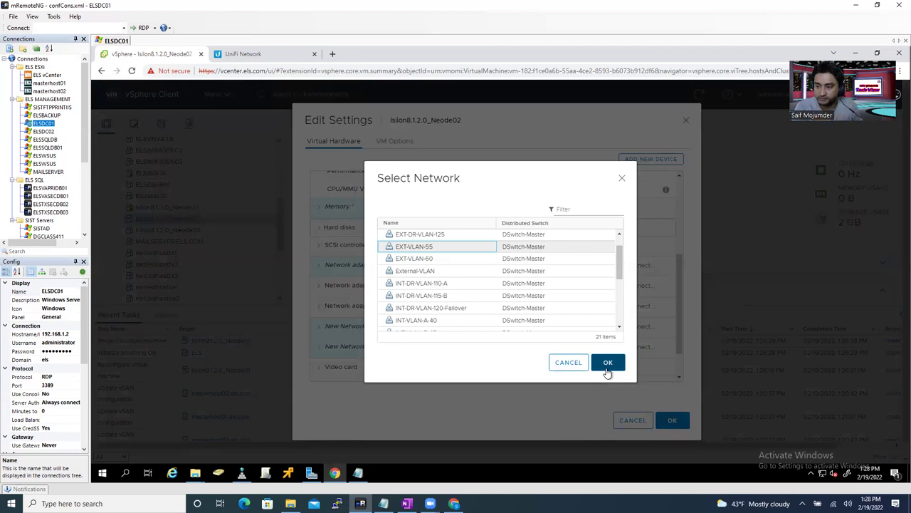
click(609, 364)
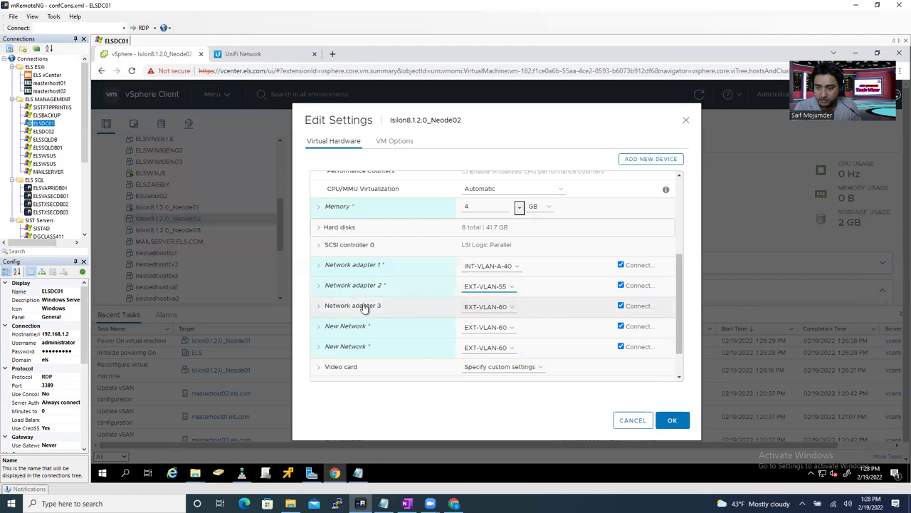
- Connect Network adapter 3 to INT-VLAN-B-45
click(501, 313)
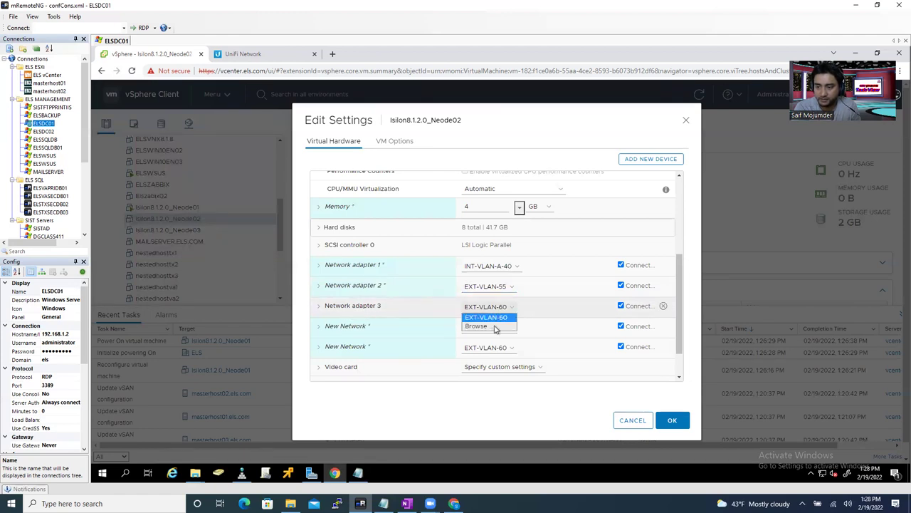
click(497, 327)
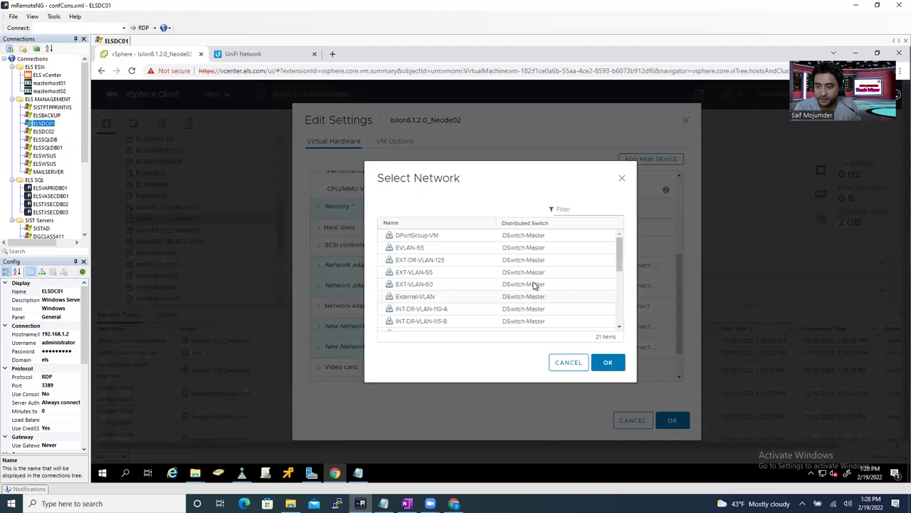
click(623, 291)
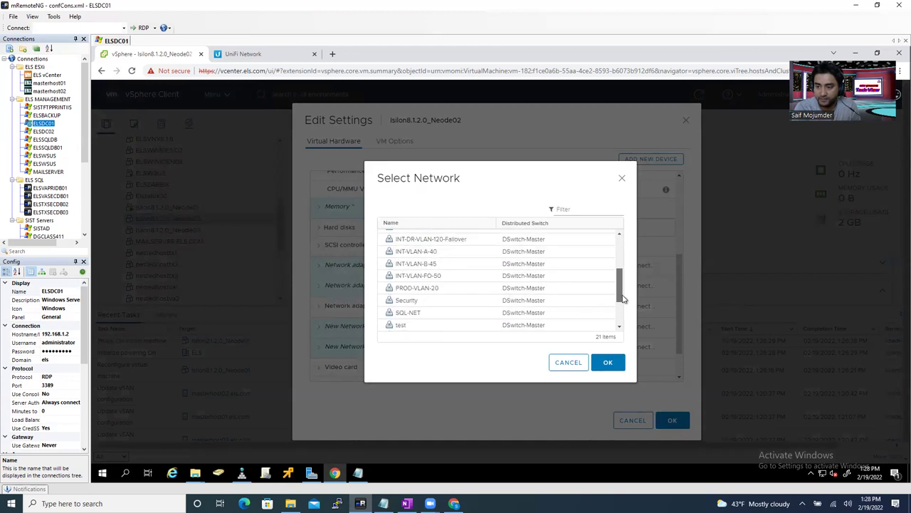
click(609, 364)
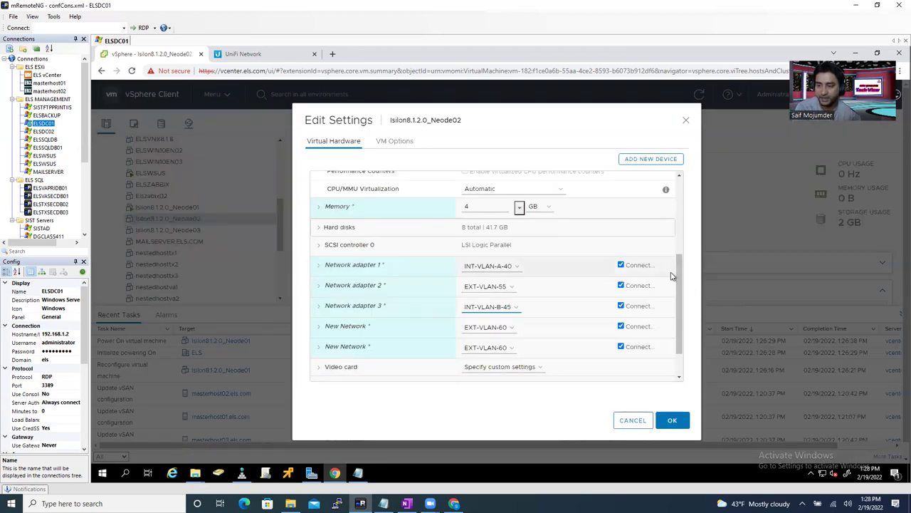
- Put the two new adapters on EXT-VLAN-55 and INT-VLAN-FO-50
click(498, 327)
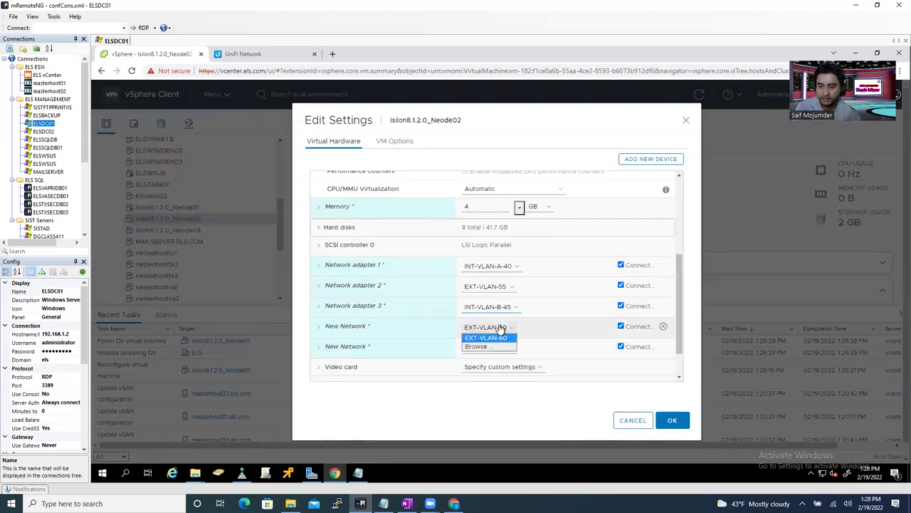
click(491, 347)
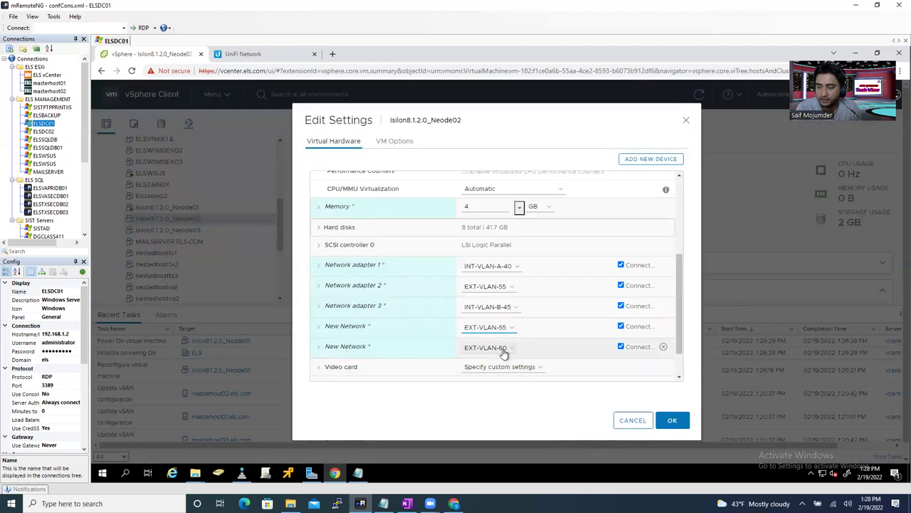
click(503, 349)
click(489, 369)
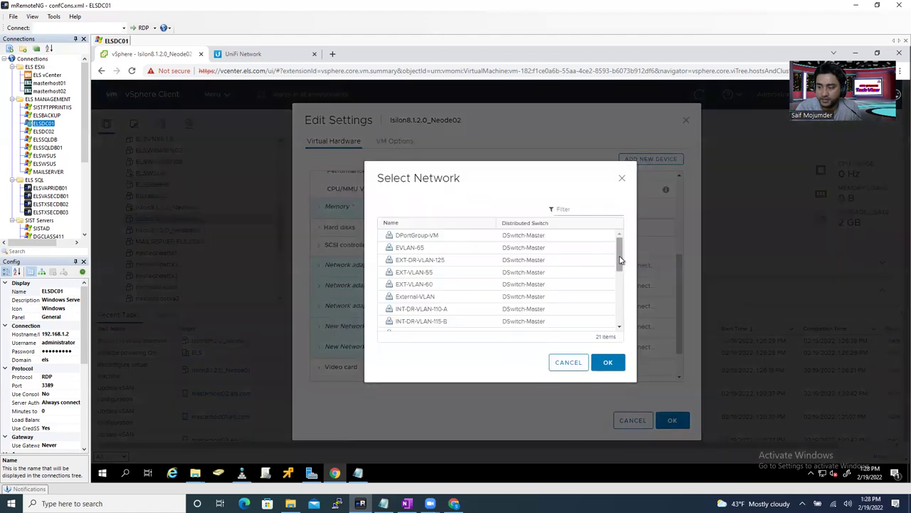
drag(621, 258, 623, 298)
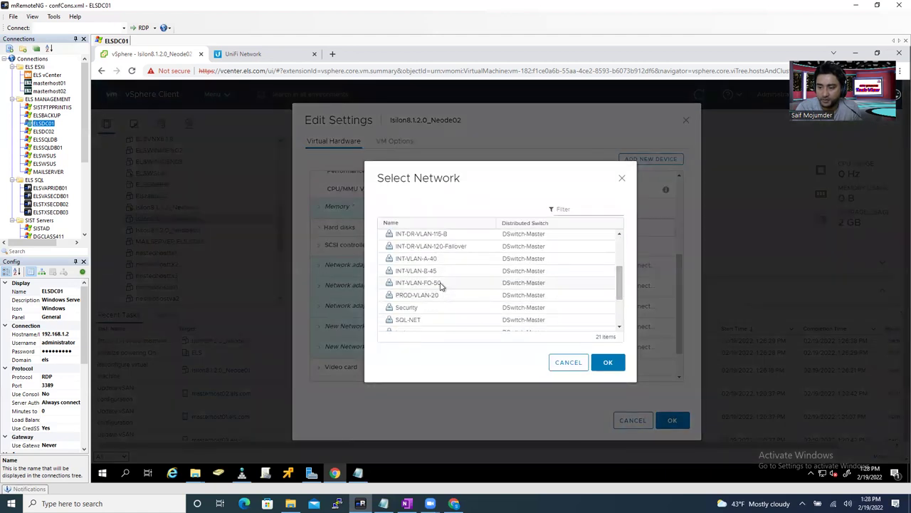
click(602, 367)
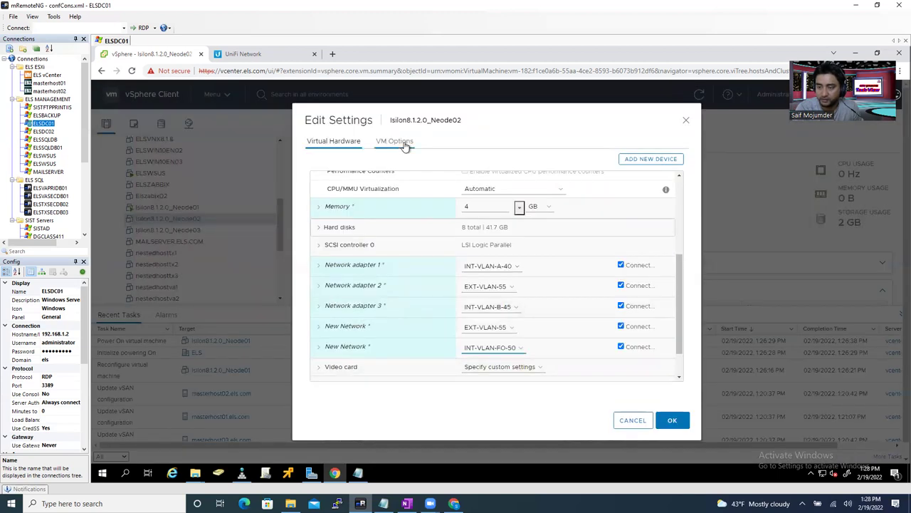
- Enable VMware Tools upgrade checks and guest time sync for Neode02, then save with OK
click(326, 245)
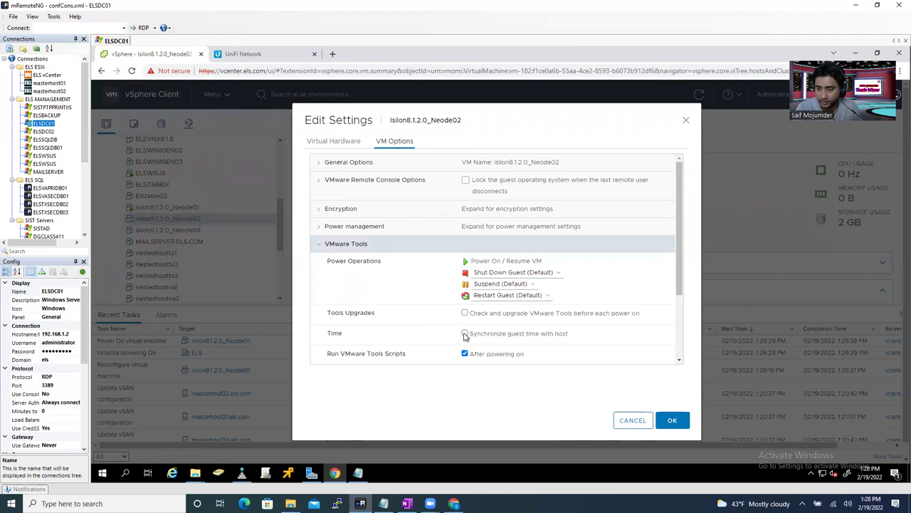
click(465, 334)
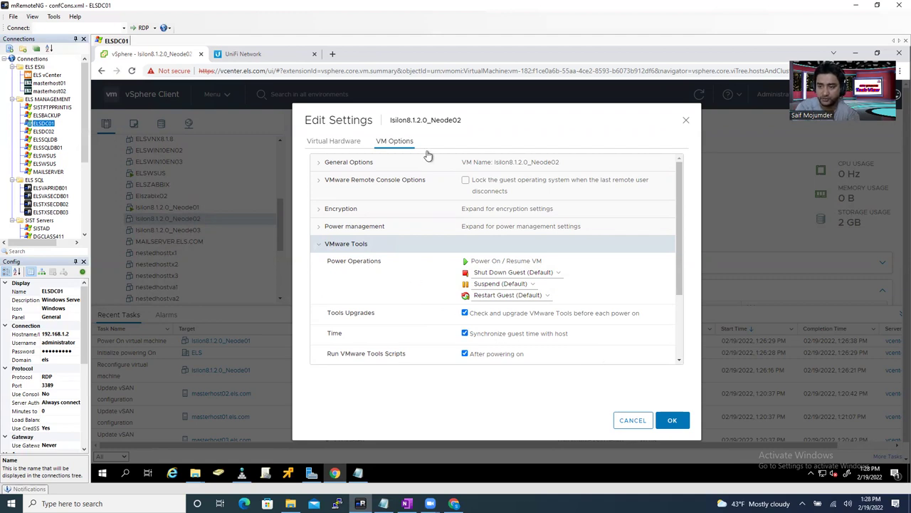
click(673, 420)
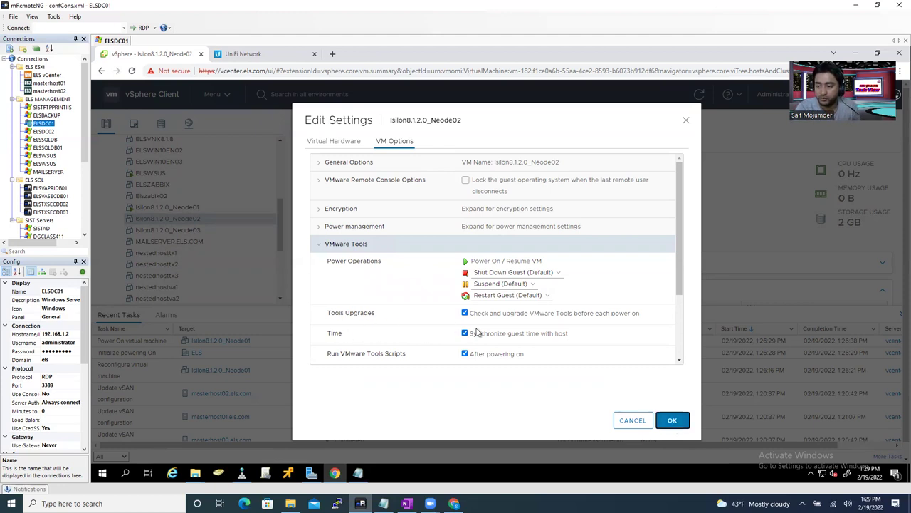
click(673, 421)
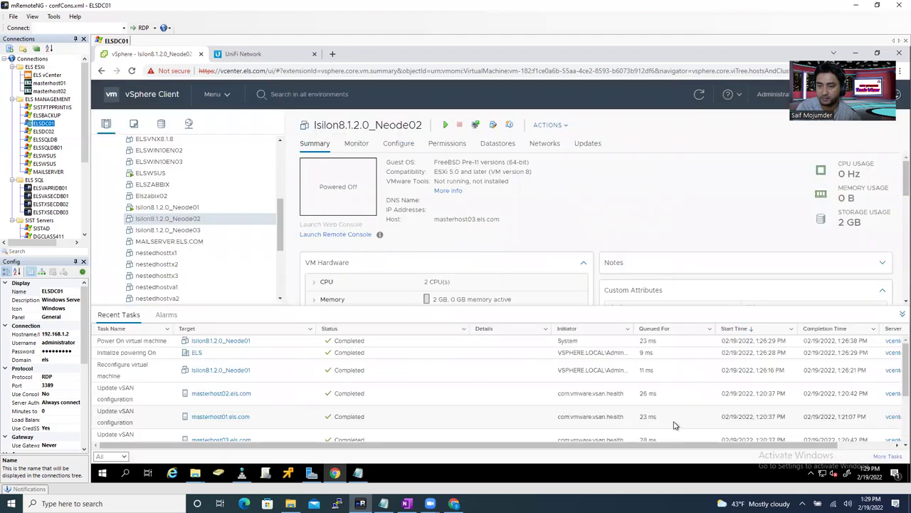
- Select Isilon8.1.2.0_Neode03 and open Edit Settings from its right-click menu
click(190, 230)
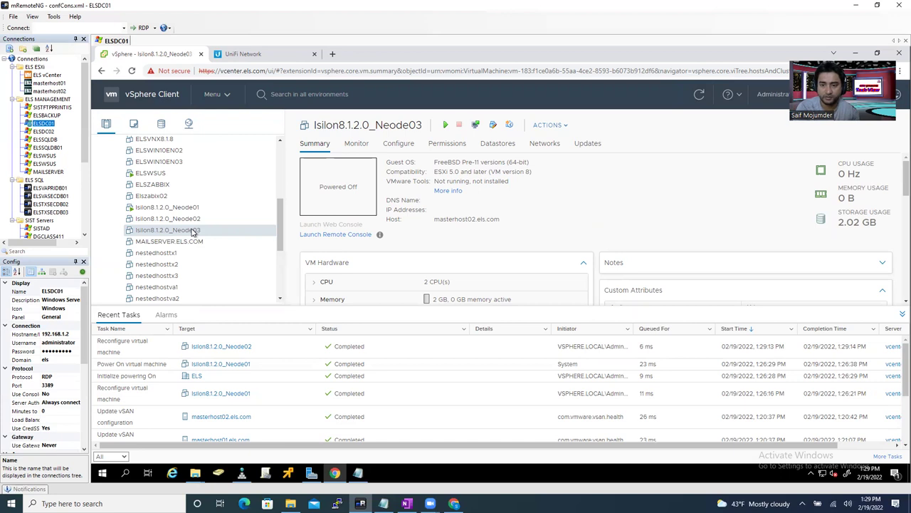
right_click(191, 232)
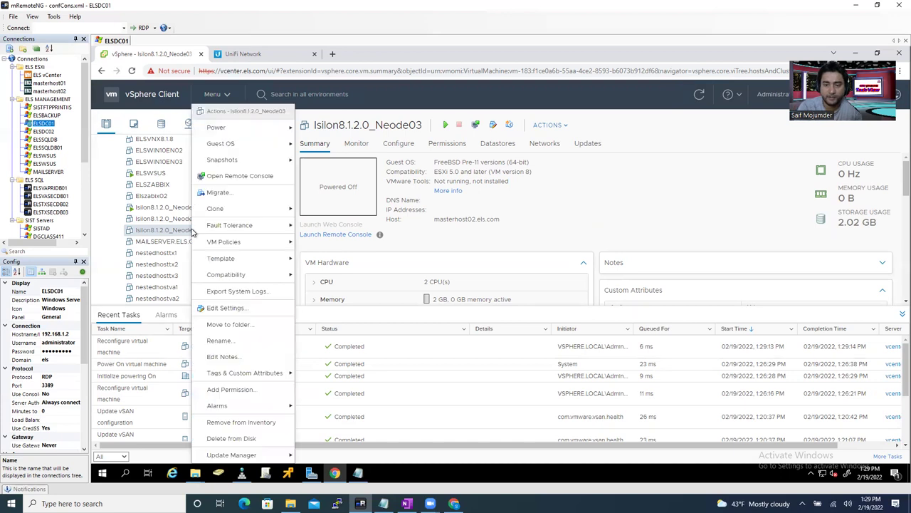
click(227, 308)
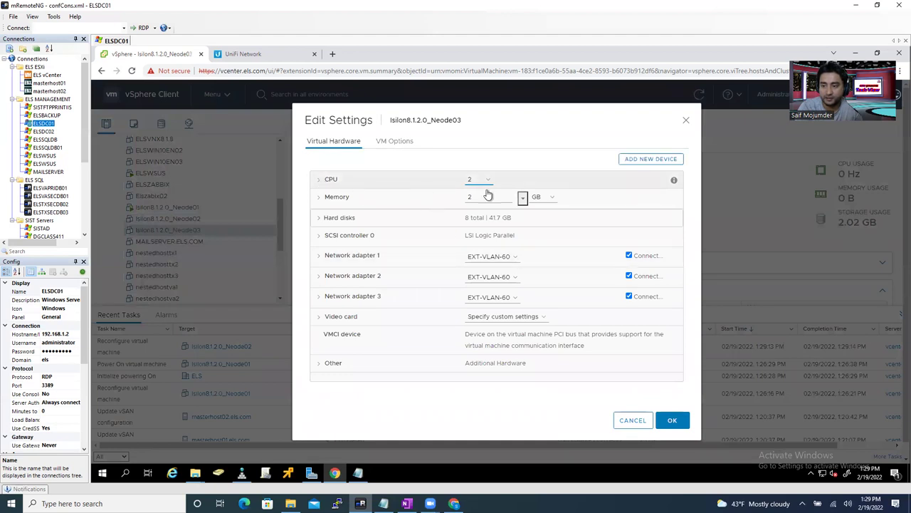
- Set the CPU count to 4 with 2 cores per socket
click(488, 186)
click(485, 182)
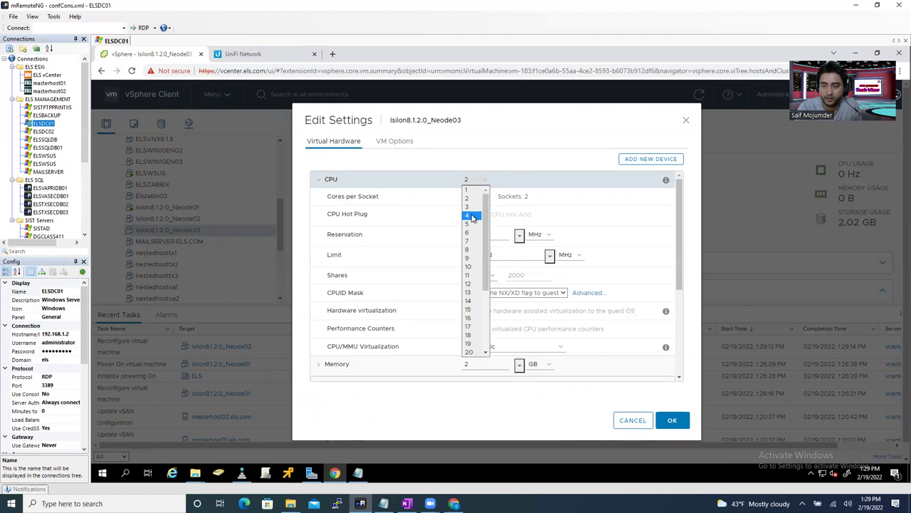
click(472, 216)
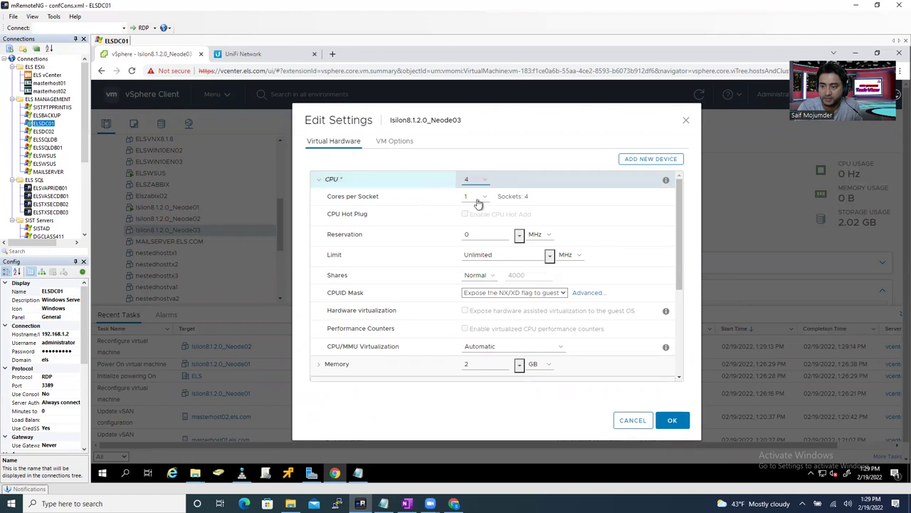
click(484, 198)
click(471, 216)
- Change the memory size to 4 GB
drag(681, 242, 681, 254)
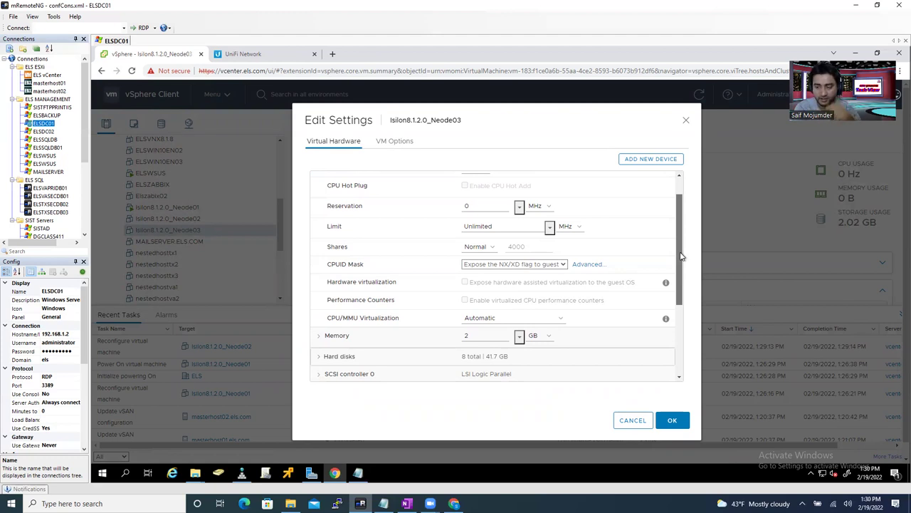
drag(680, 256, 688, 283)
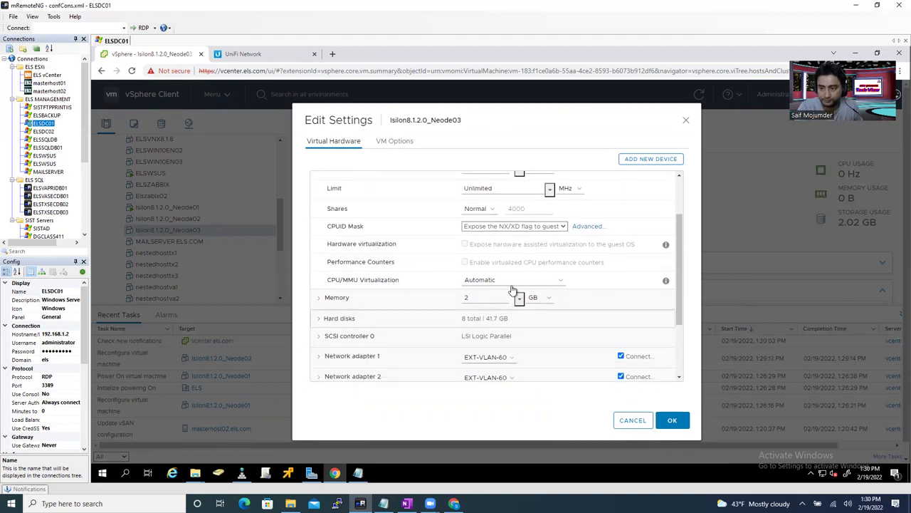
click(463, 300)
text(4)
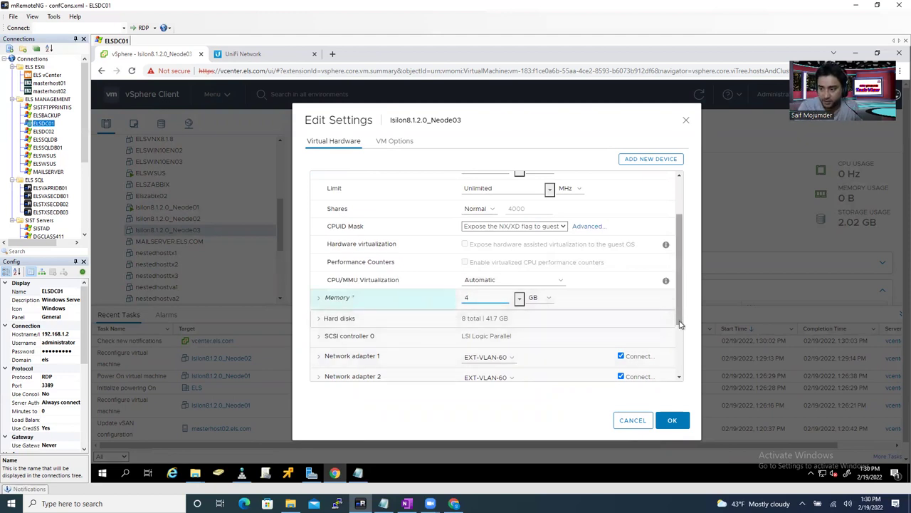
scroll(677, 305, down, 3)
- Add two new network adapters to Neode03's virtual hardware
click(651, 161)
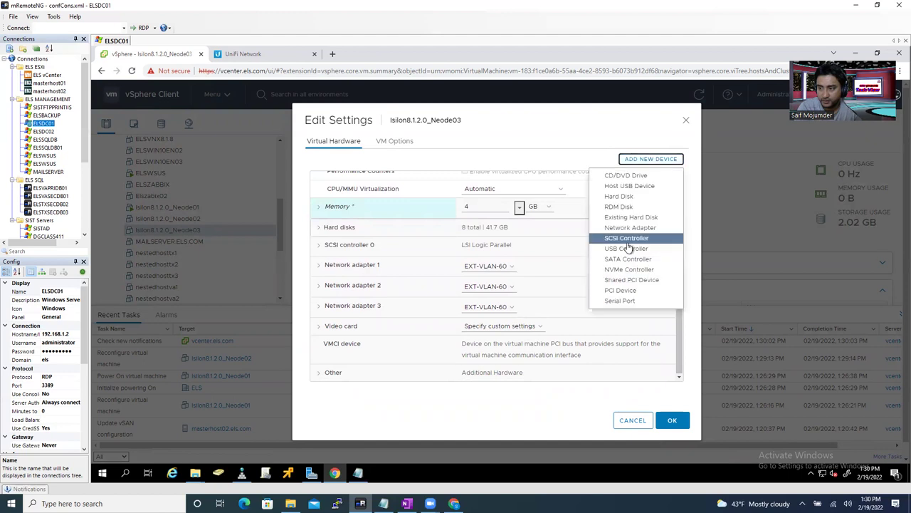
click(640, 228)
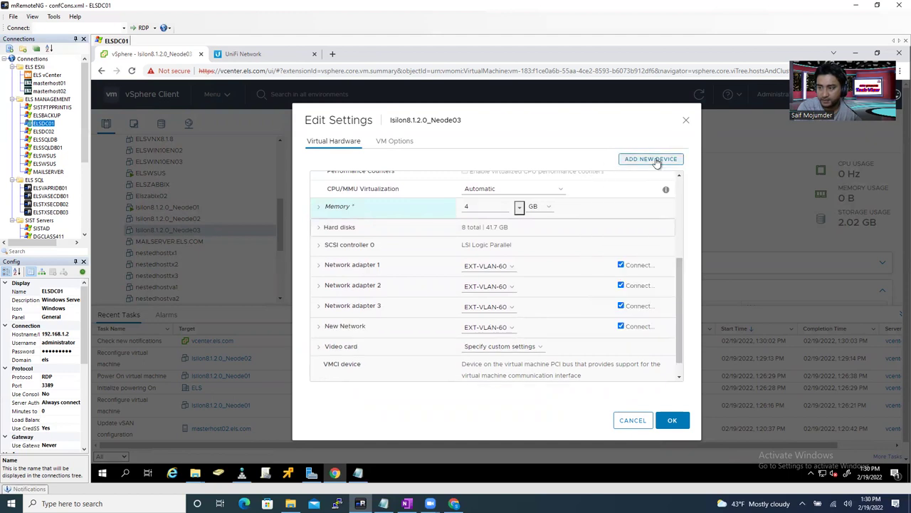
click(657, 164)
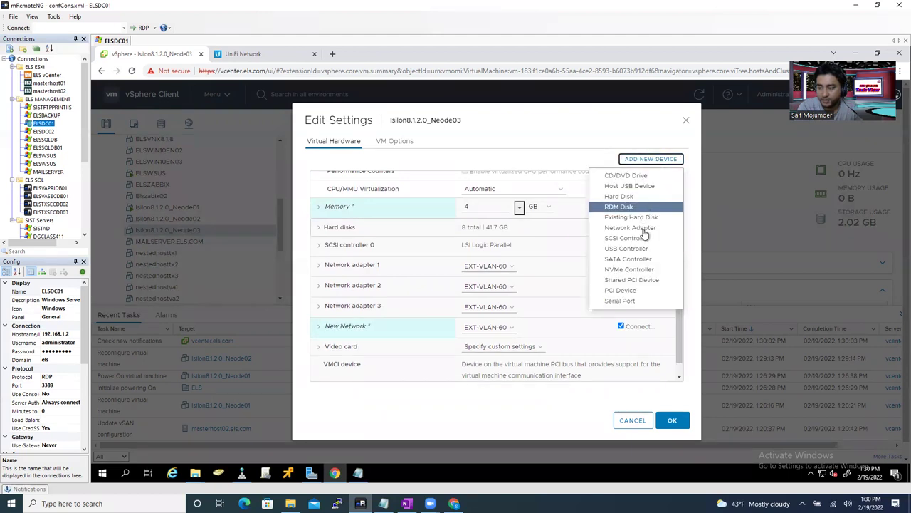
click(643, 229)
- Connect adapter 1 to INT-VLAN-A-40 and adapter 2 to EXT-VLAN-55
click(492, 266)
click(487, 286)
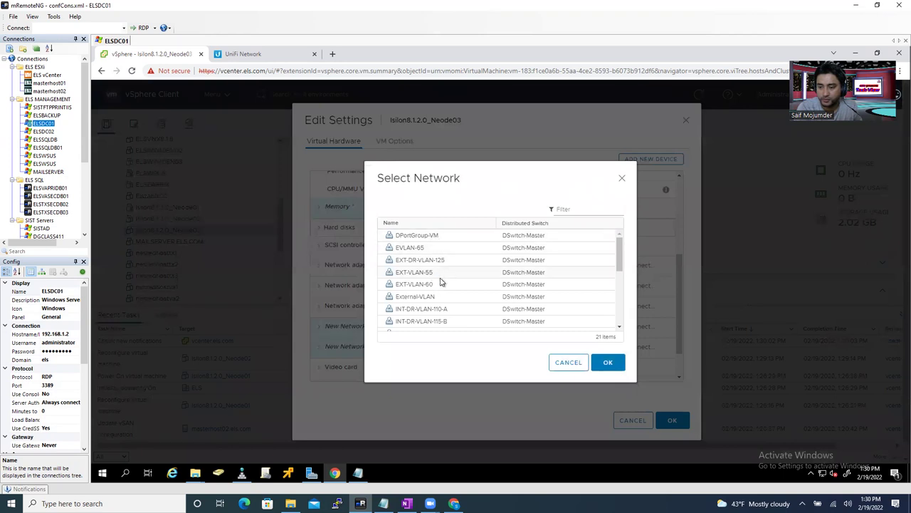
drag(621, 255, 621, 276)
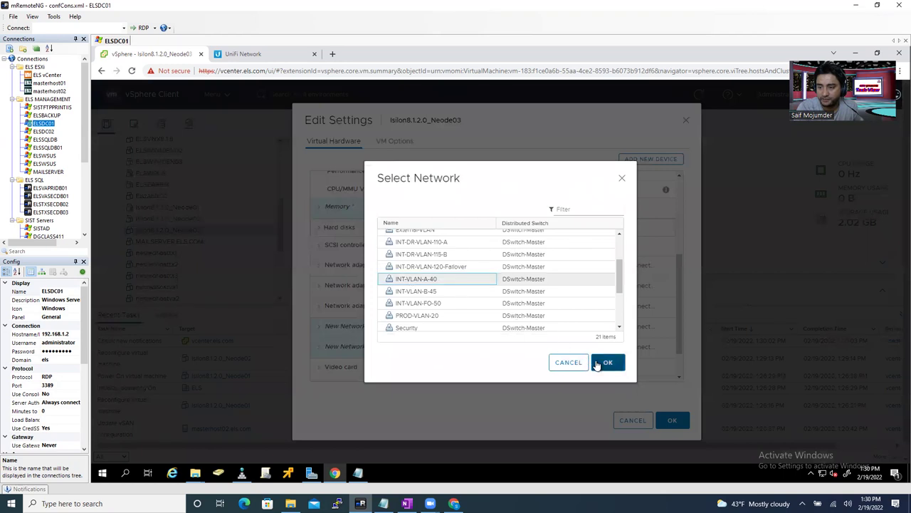
key(Return)
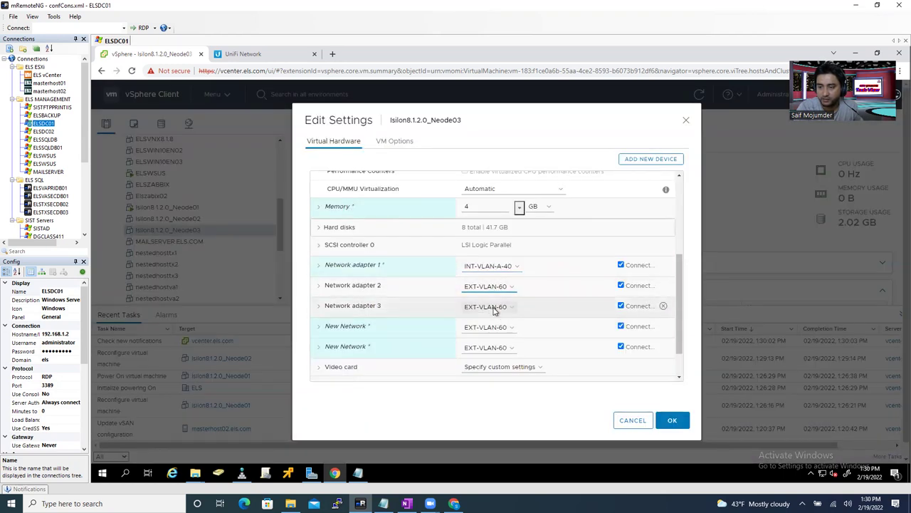
click(495, 307)
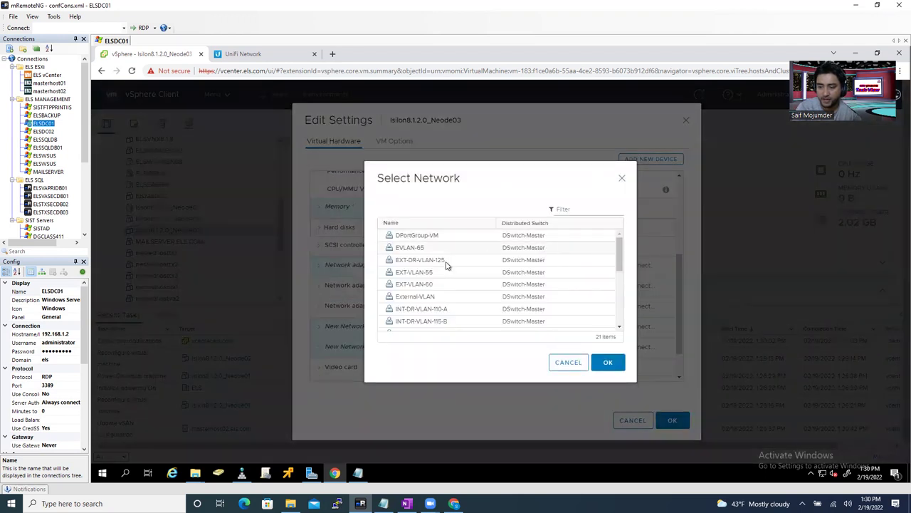
click(414, 278)
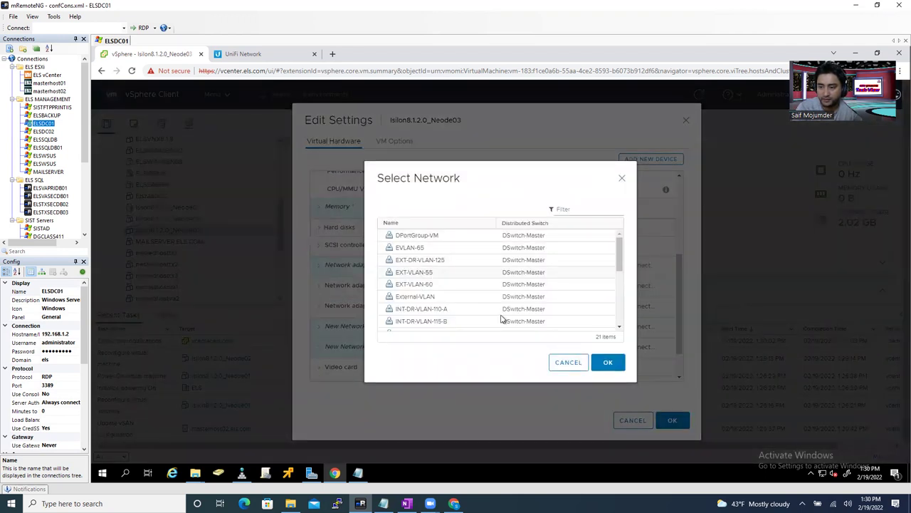
click(605, 363)
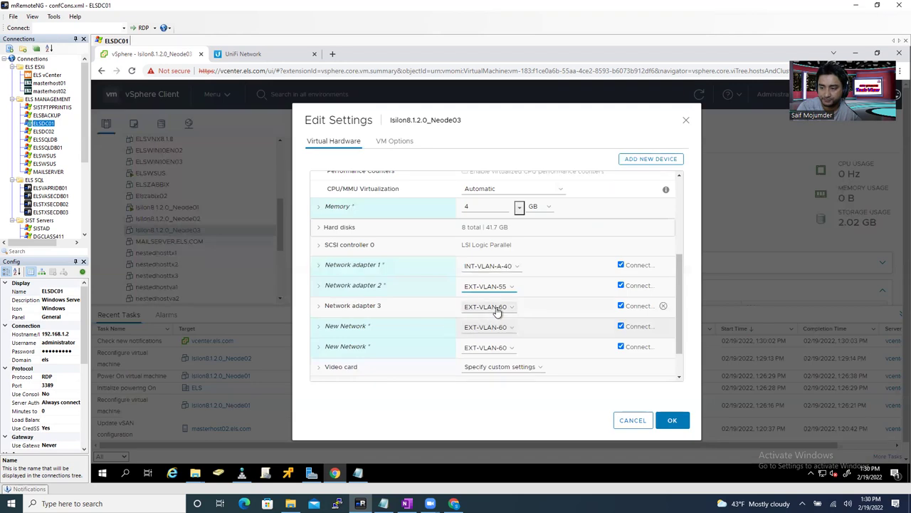
- Connect the third network adapter to INT-VLAN-B-45
click(498, 309)
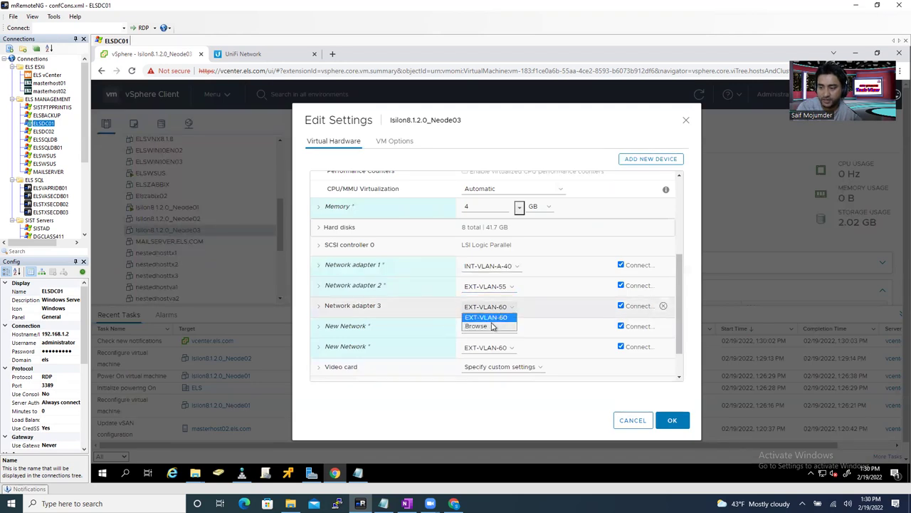
click(492, 326)
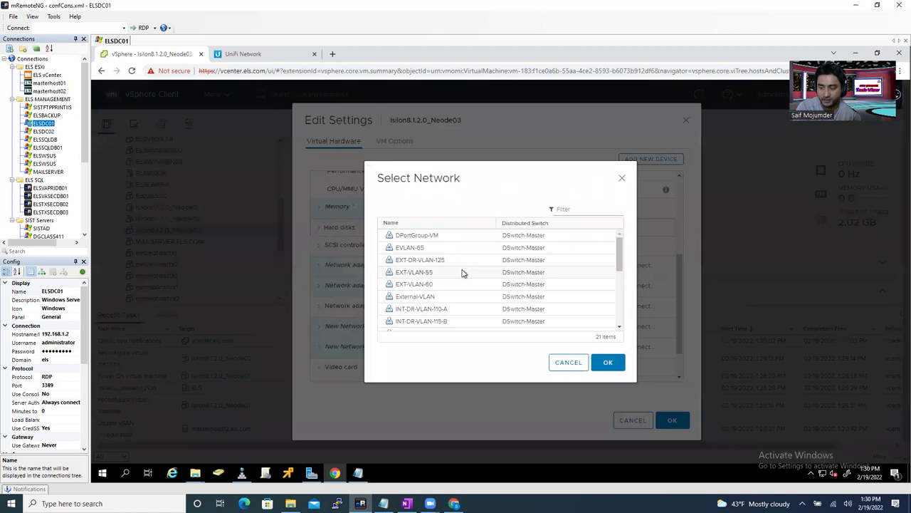
drag(621, 264, 622, 288)
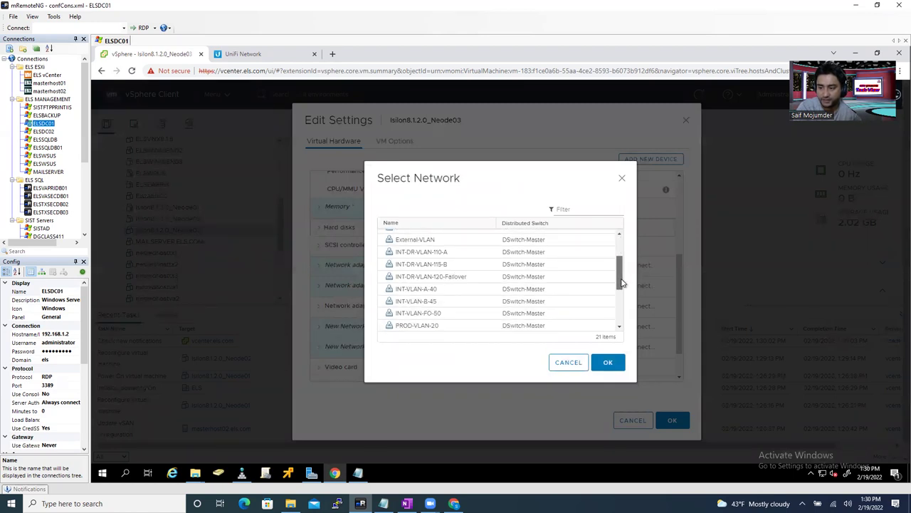
click(433, 302)
click(608, 364)
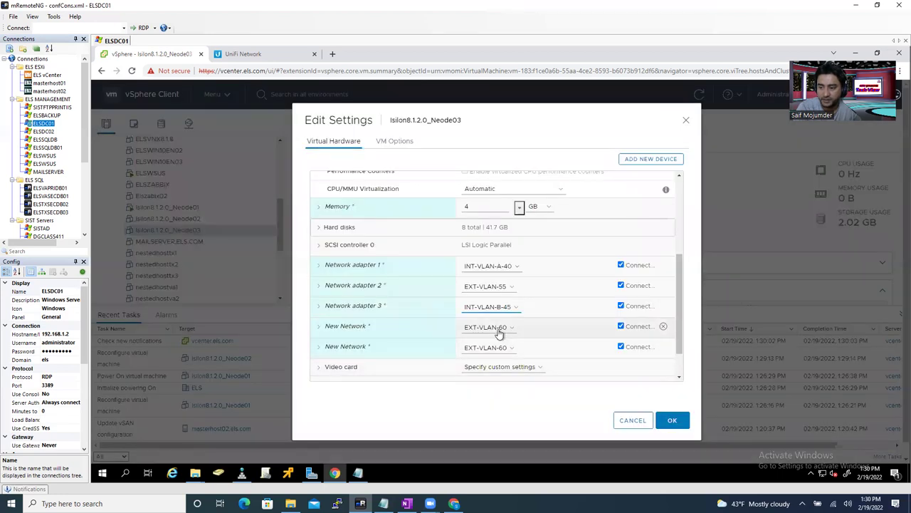
- Connect the first new network adapter to EXT-VLAN-55
click(498, 328)
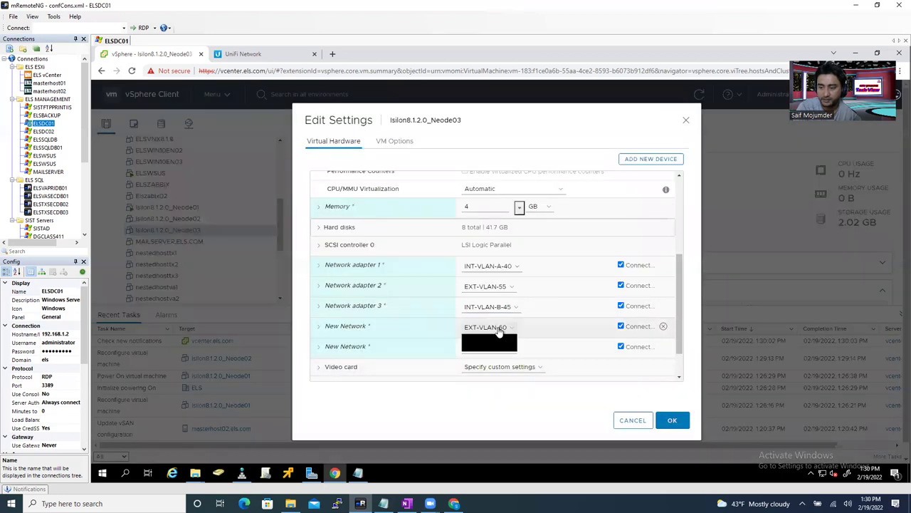
click(490, 347)
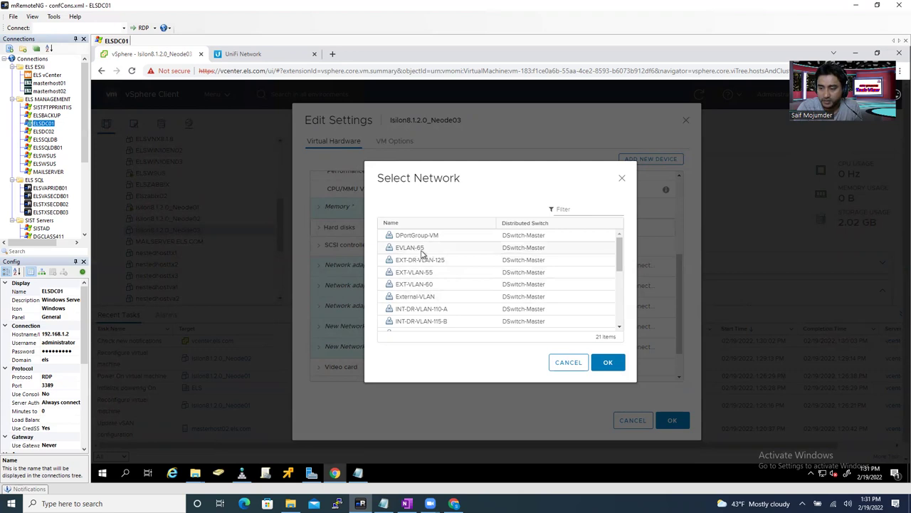
click(440, 254)
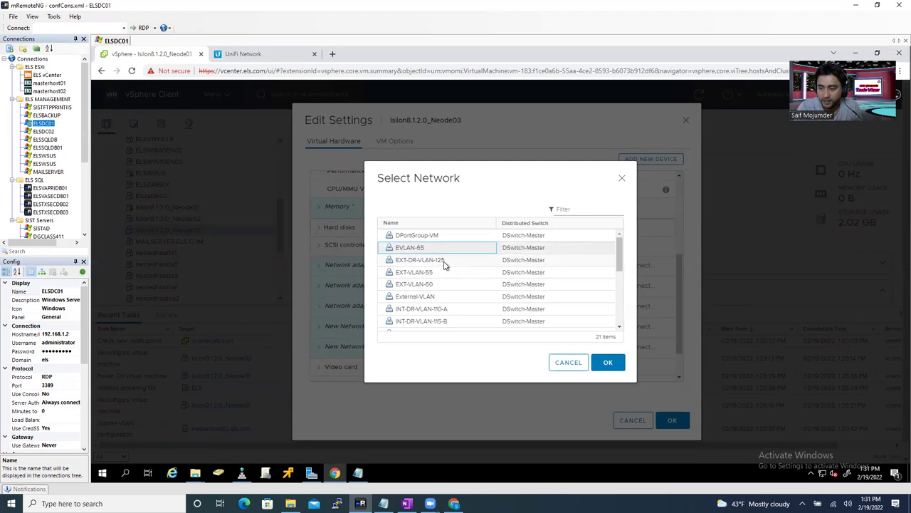
click(430, 274)
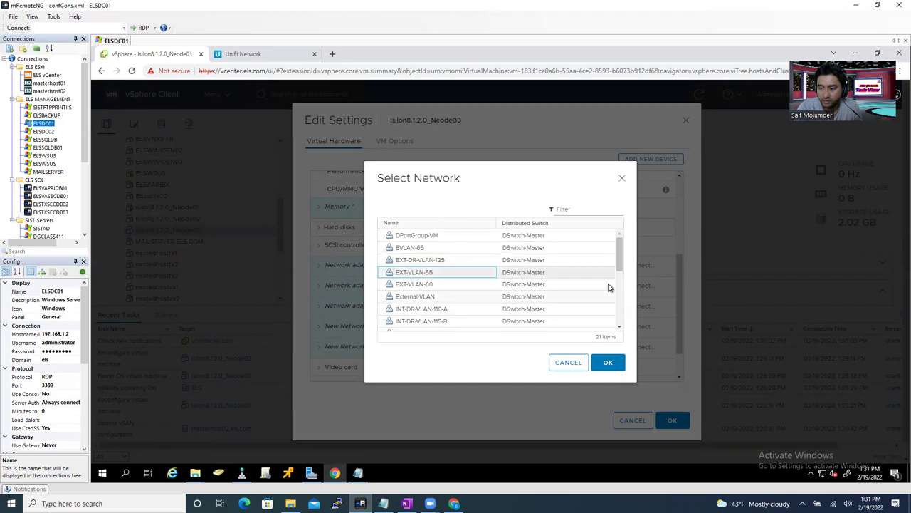
drag(620, 279, 621, 305)
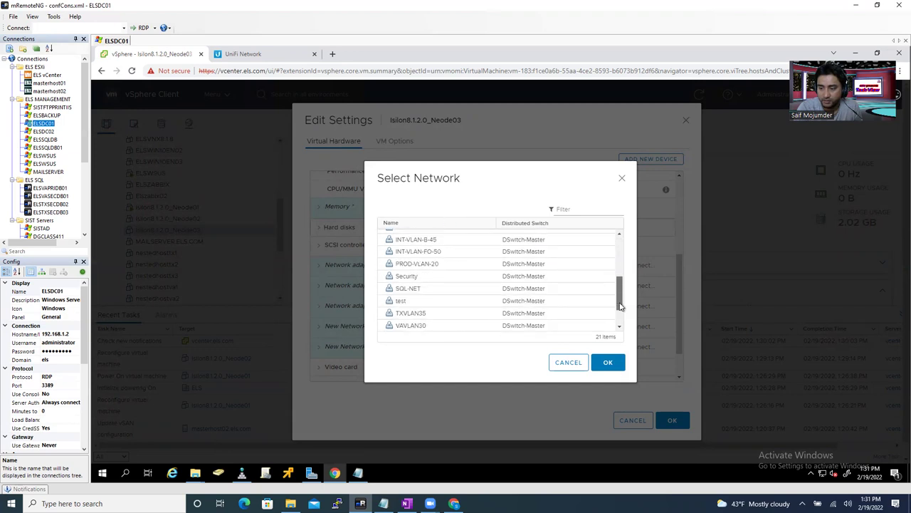
click(418, 254)
click(612, 363)
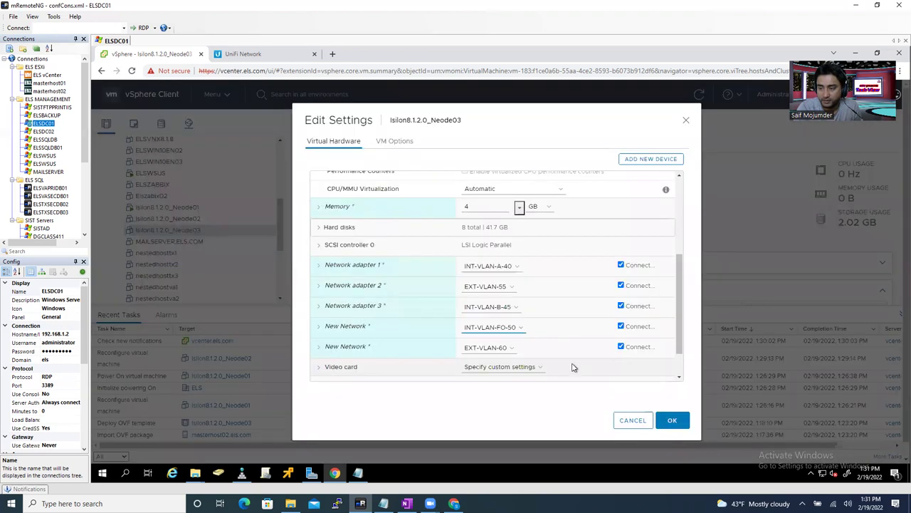
click(504, 327)
click(490, 355)
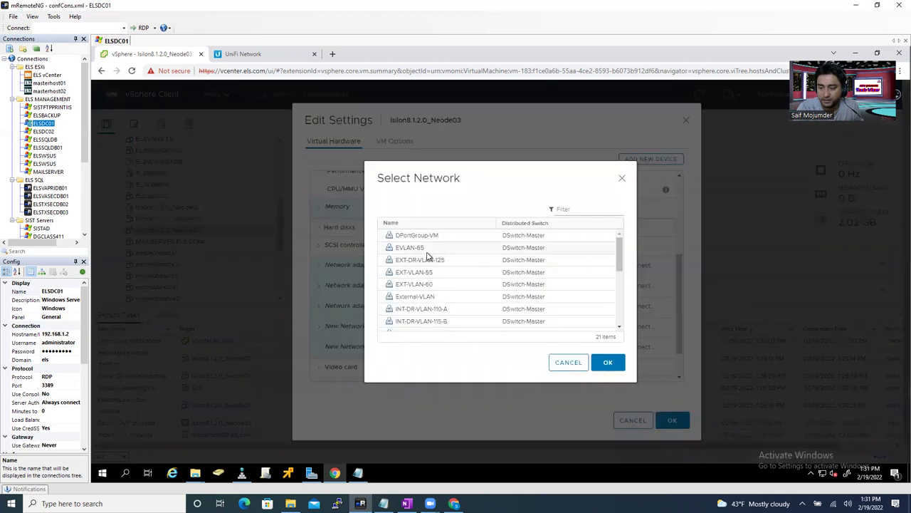
click(430, 273)
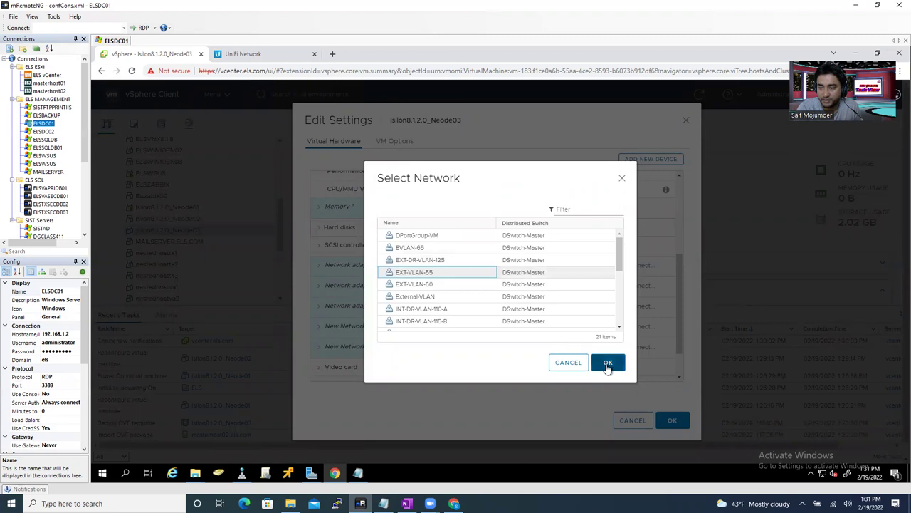
key(Escape)
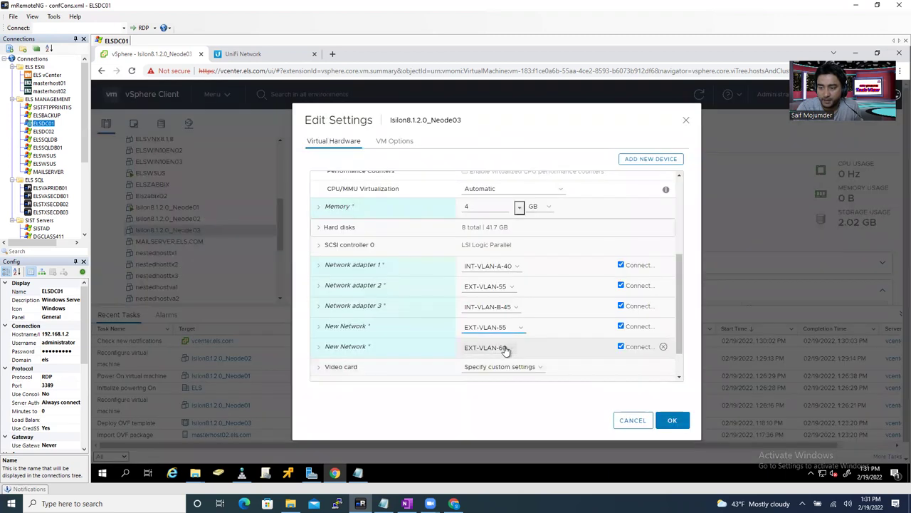
- Connect the second new network adapter to INT-VLAN-FO-50
click(507, 349)
click(496, 366)
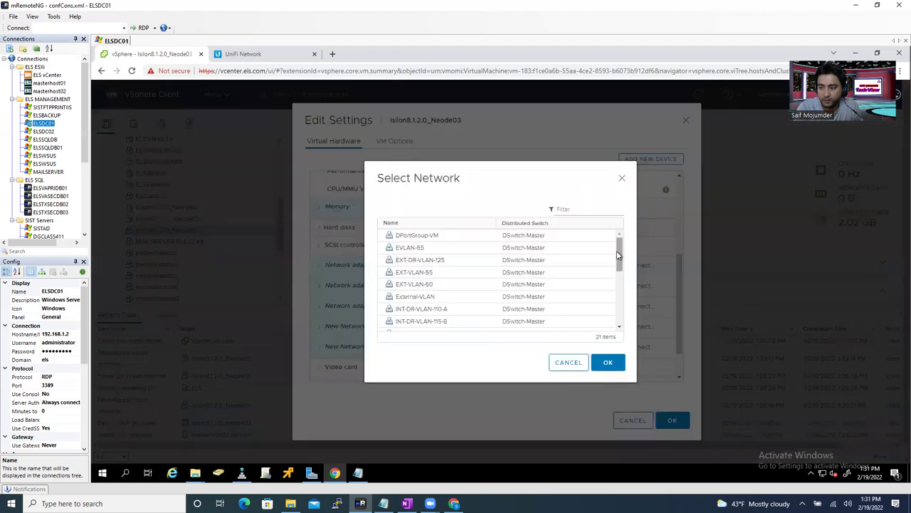
drag(620, 259, 621, 284)
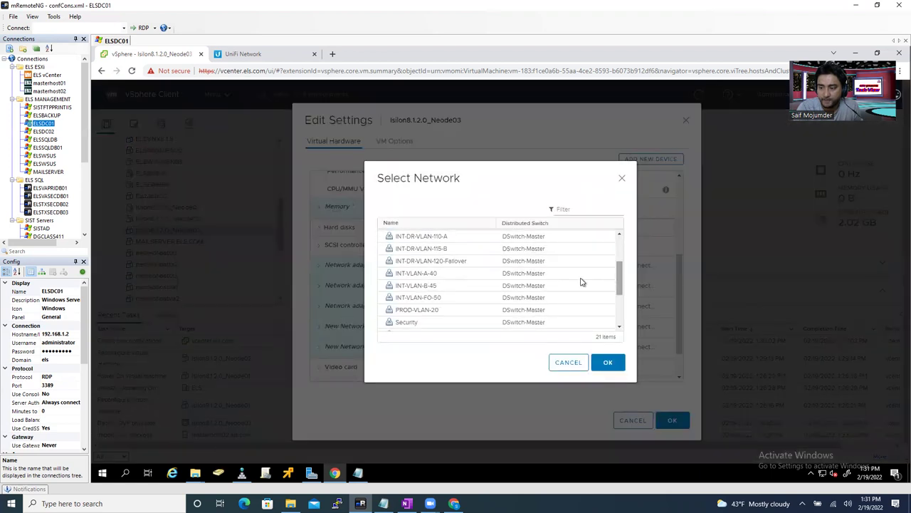
click(440, 300)
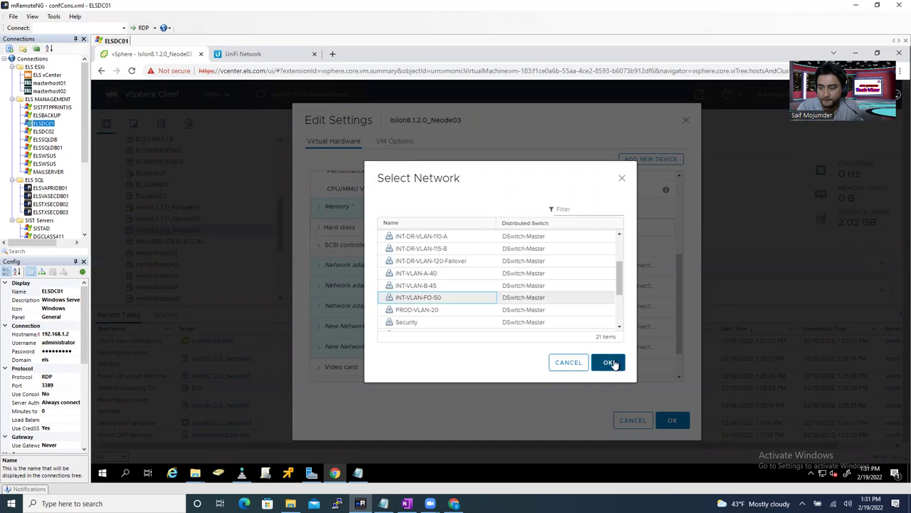
key(Return)
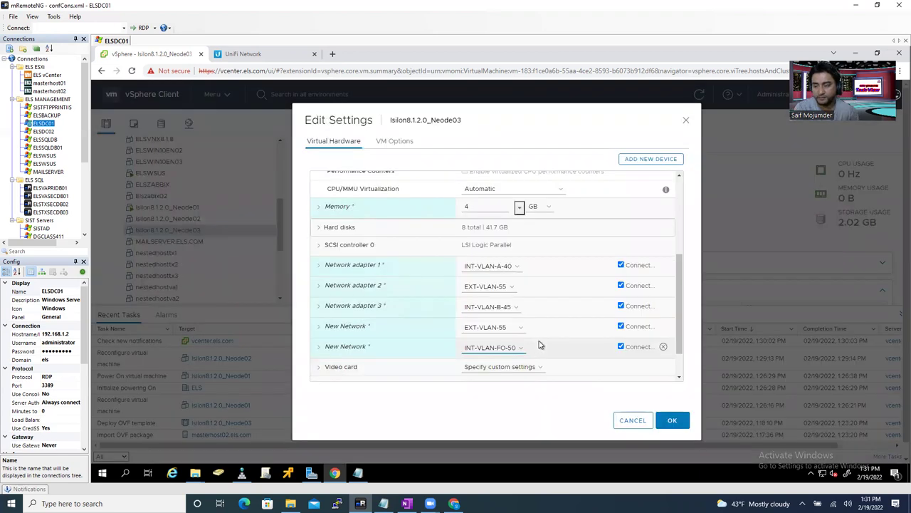
- Enable 'Check and upgrade VMware Tools' and 'Synchronize guest time with host', then save
click(393, 142)
click(350, 248)
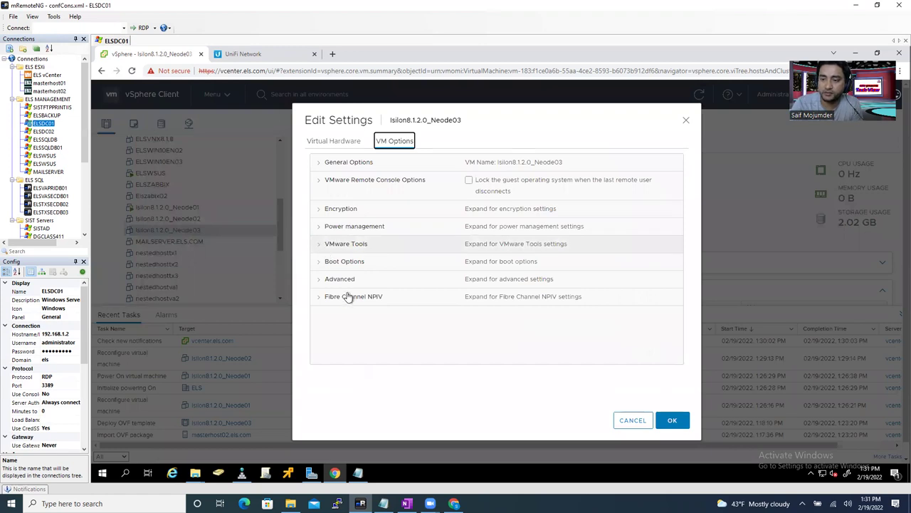
click(465, 314)
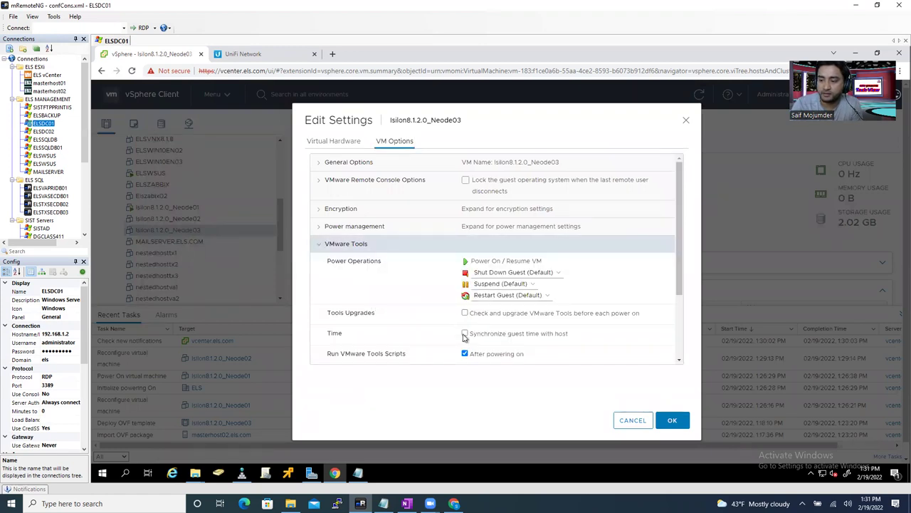
click(465, 333)
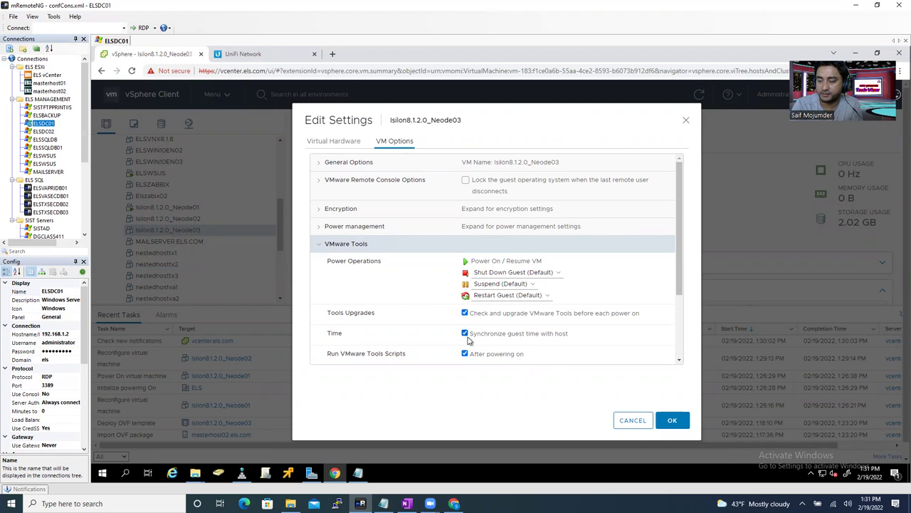
key(Return)
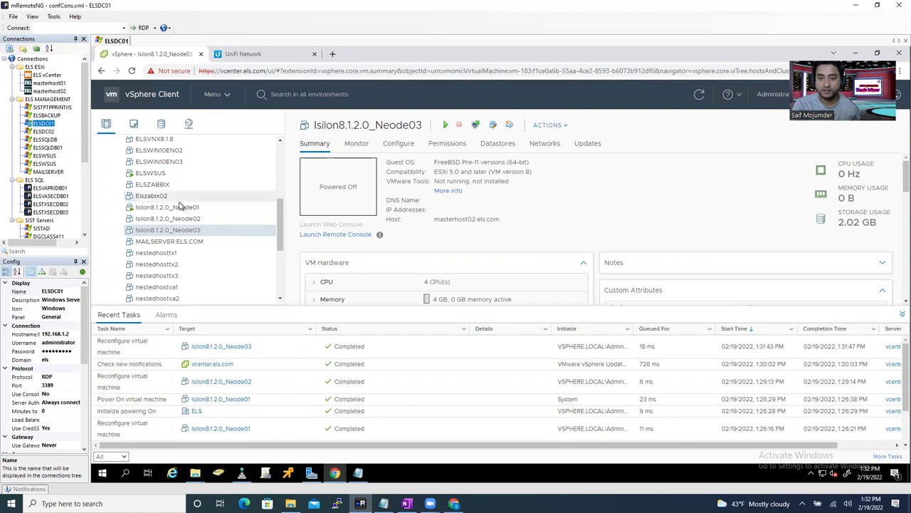
- Power on the Isilon8.1.2.0_Neode02 virtual machine
click(193, 222)
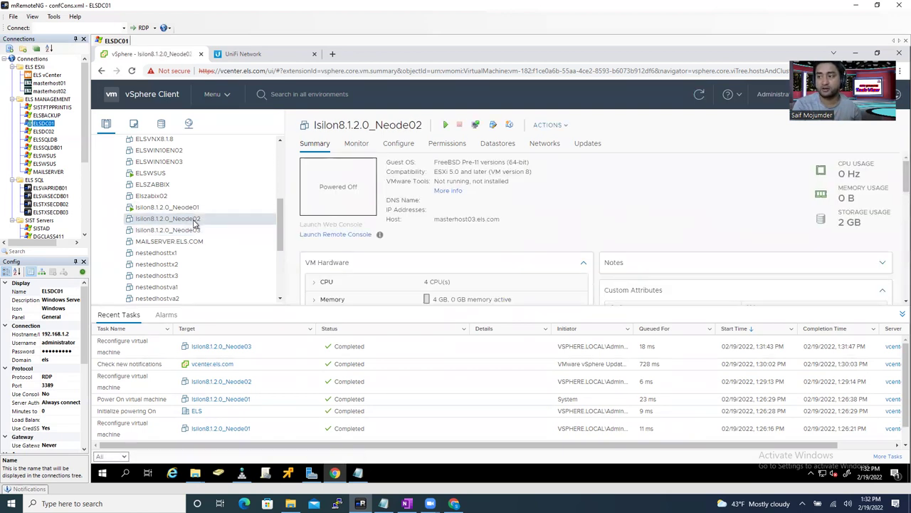
right_click(195, 222)
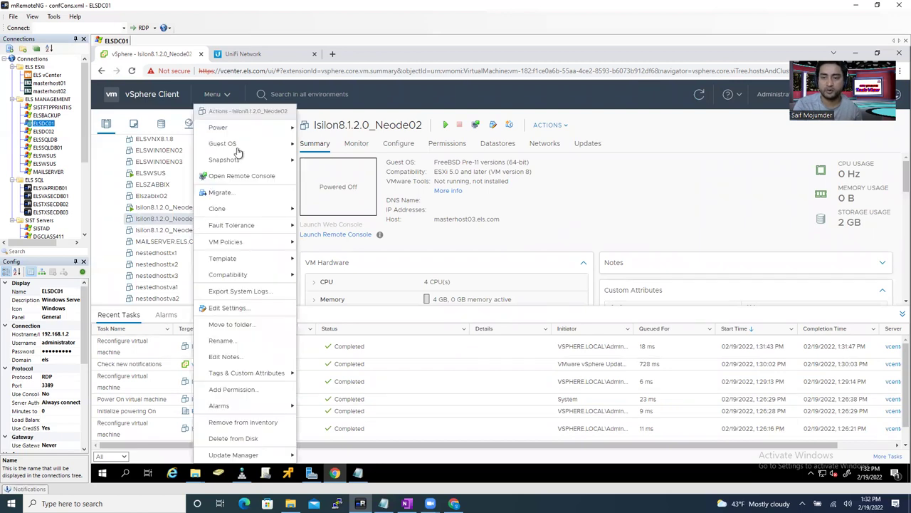
mouse_move(235, 128)
click(321, 129)
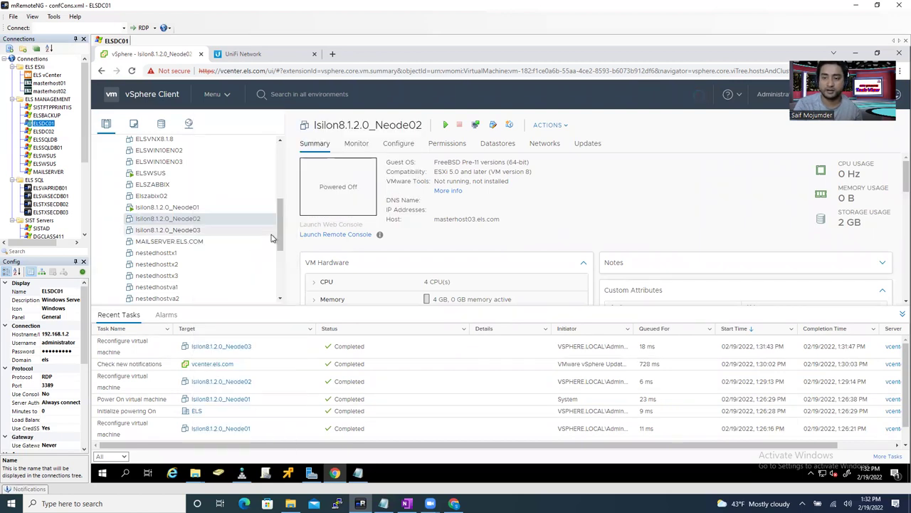
- Power on Isilon8.1.2.0_Neode03, then show Neode01's summary
click(192, 230)
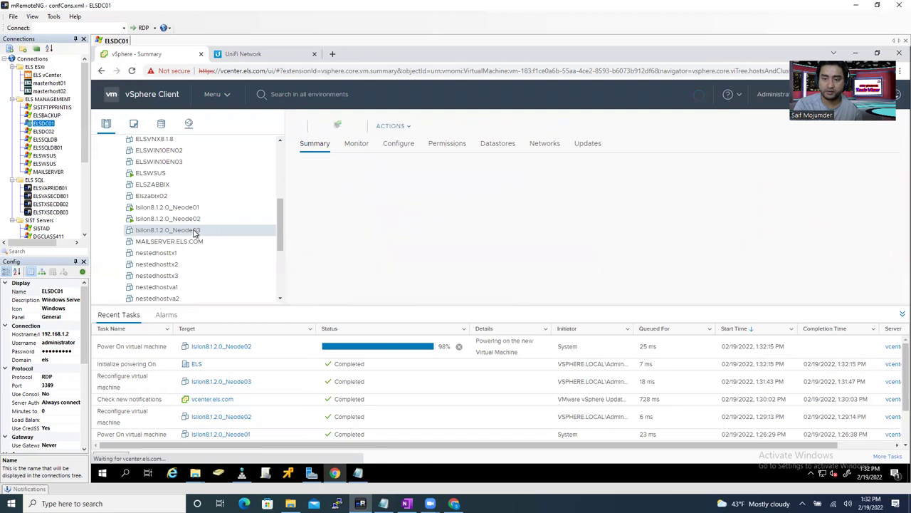
right_click(193, 230)
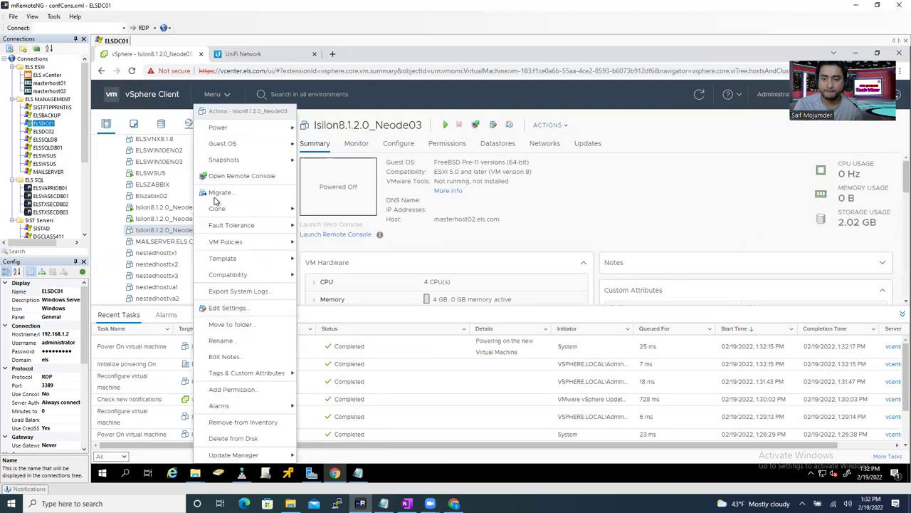
mouse_move(239, 131)
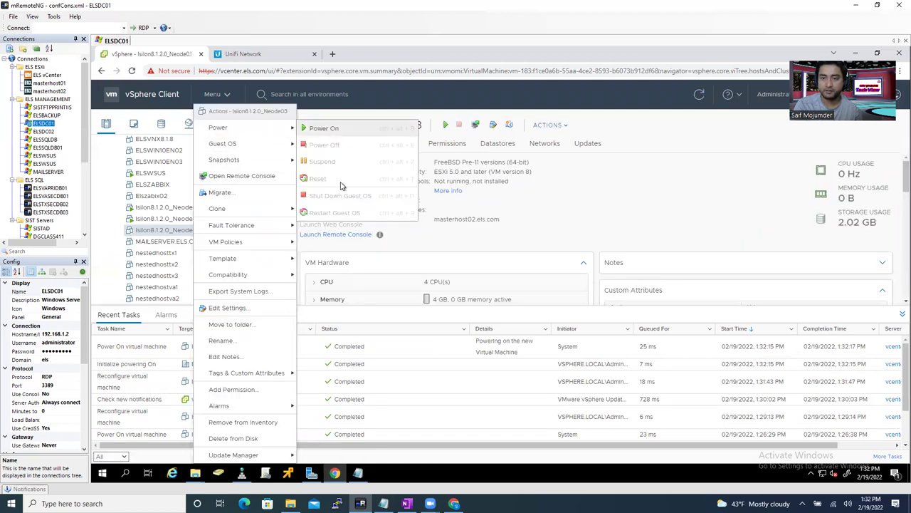
click(335, 245)
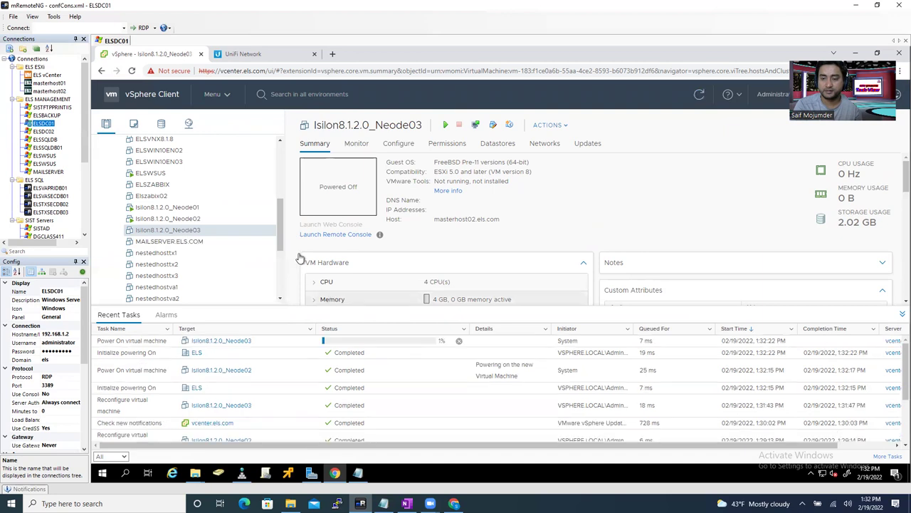
click(189, 208)
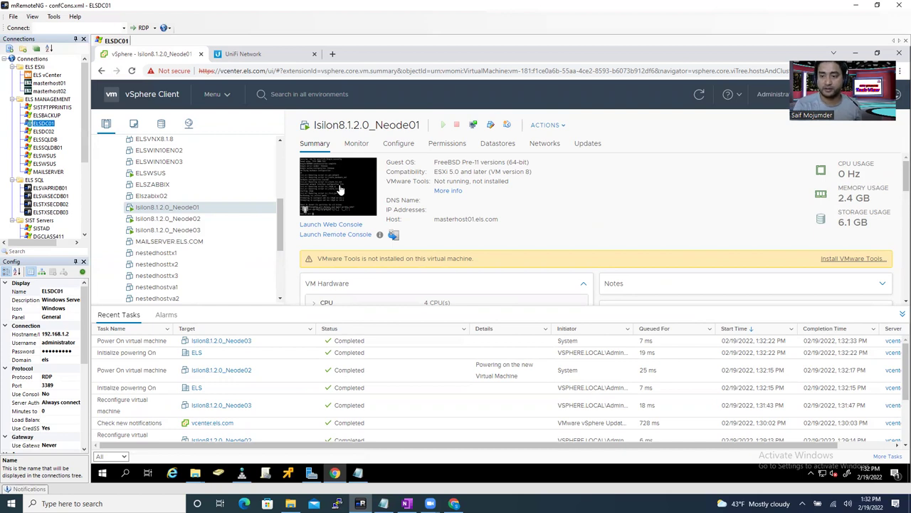
- Launch Neode01's web console, answer 'yes' to format all drives, and return to the inventory
click(340, 188)
click(608, 317)
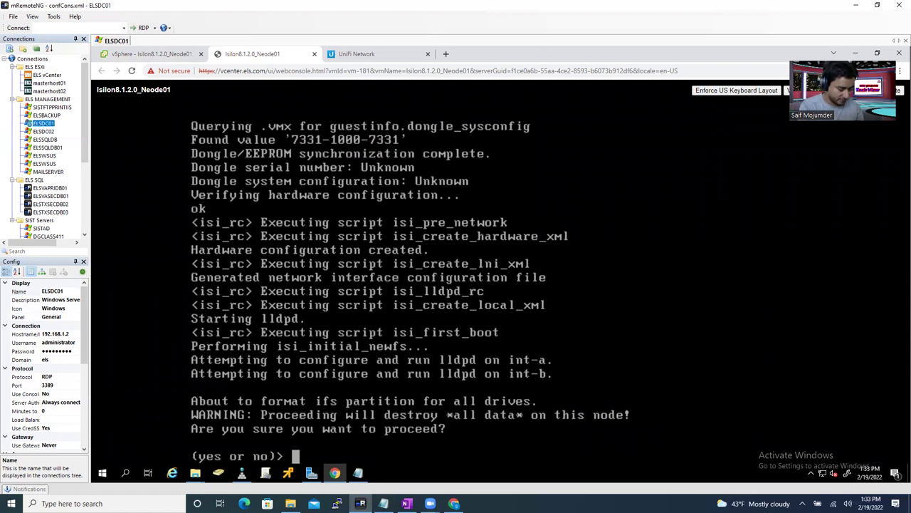
text(yes)
key(Return)
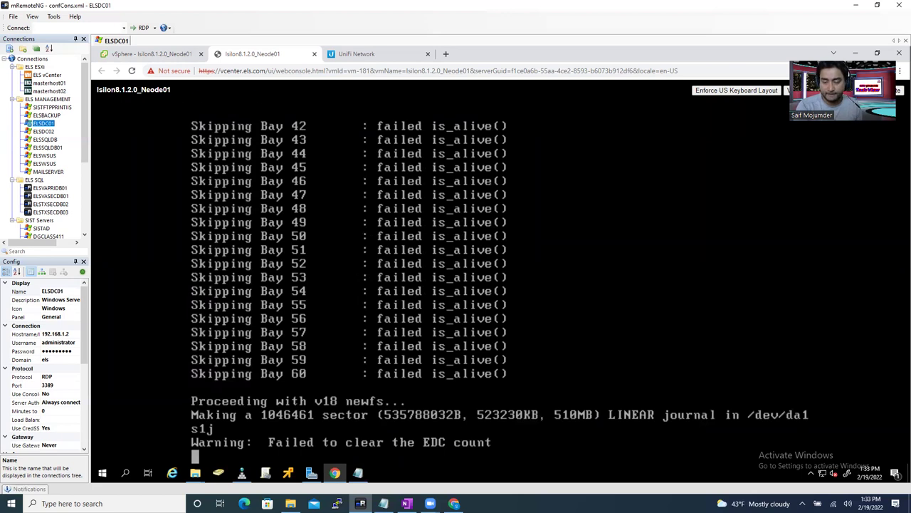
click(151, 53)
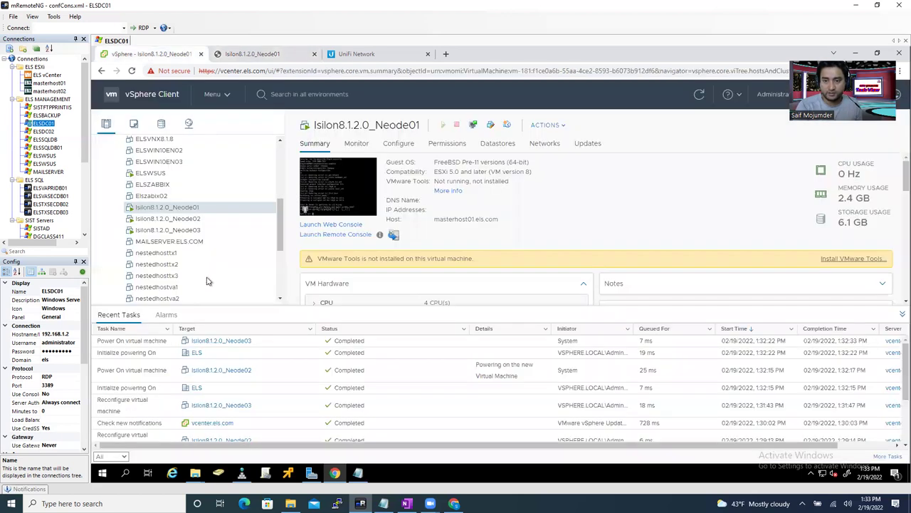
- Launch web consoles for Neode02 and Neode03
click(186, 219)
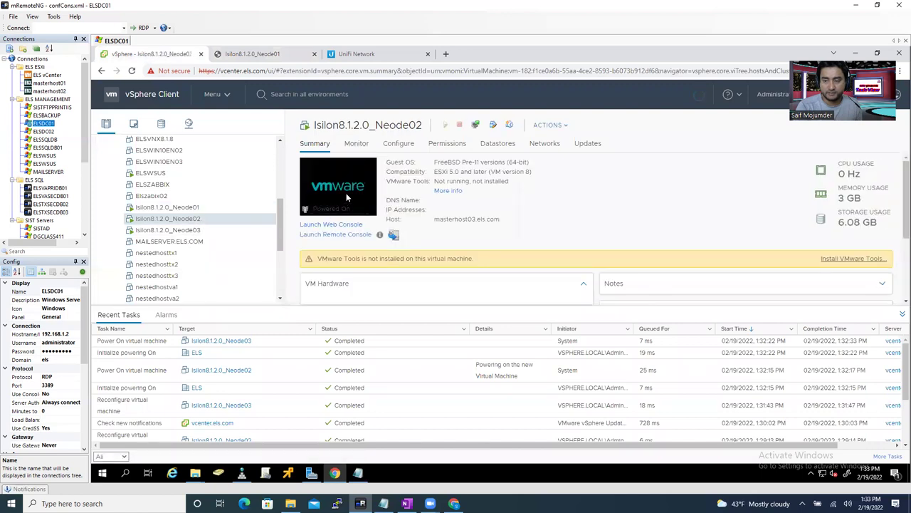
click(347, 198)
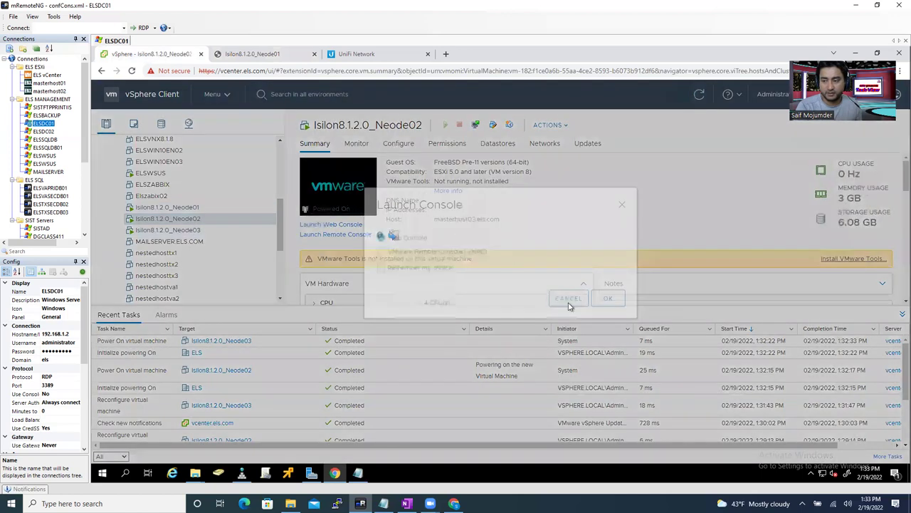
click(608, 318)
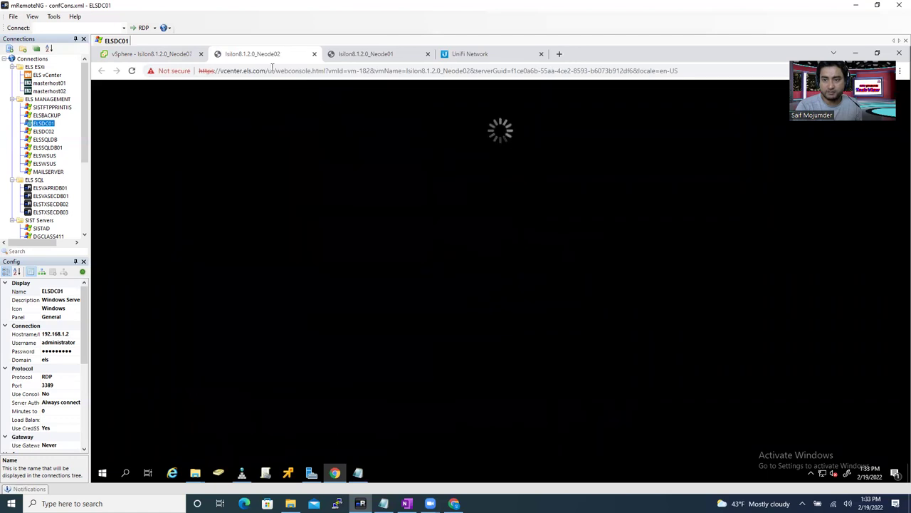
click(142, 55)
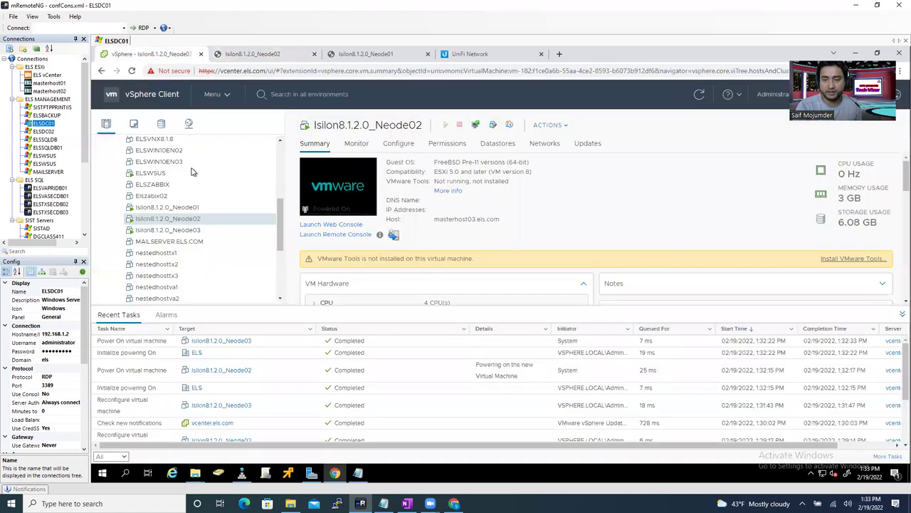
click(187, 233)
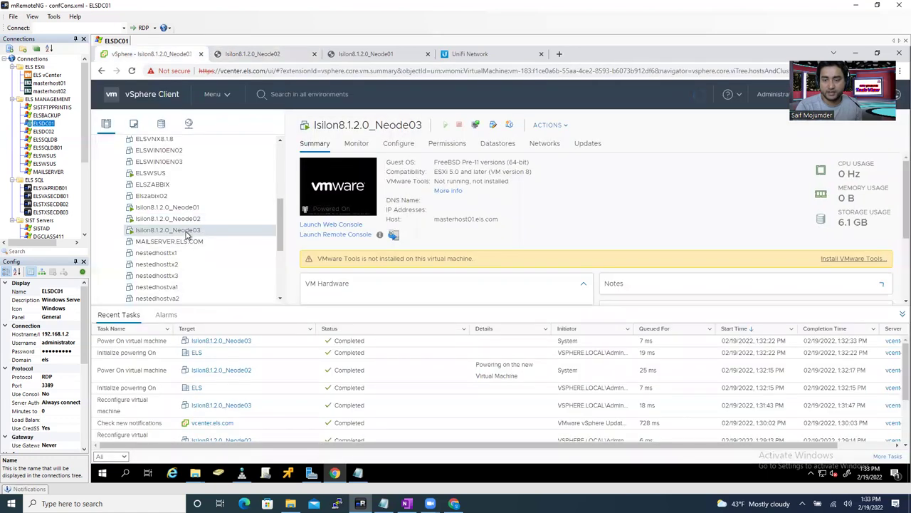
click(353, 193)
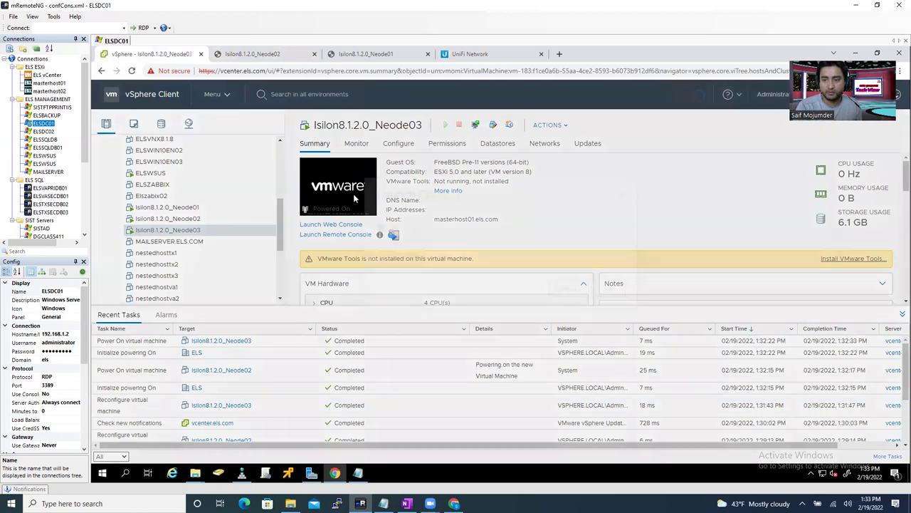
click(608, 318)
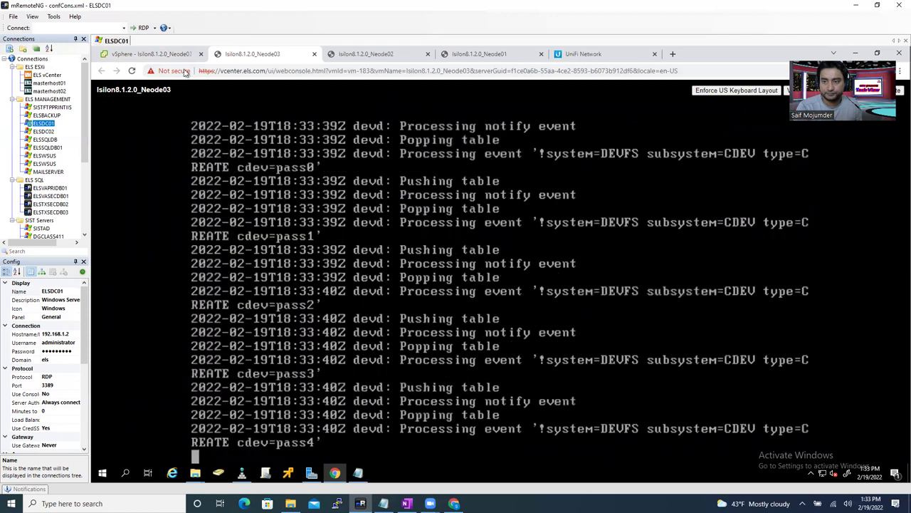
- Arrange the console tabs as Neode01, Neode02, Neode03 and bring up Neode02's format prompt
click(485, 55)
drag(484, 55, 320, 64)
drag(470, 57, 335, 60)
click(265, 59)
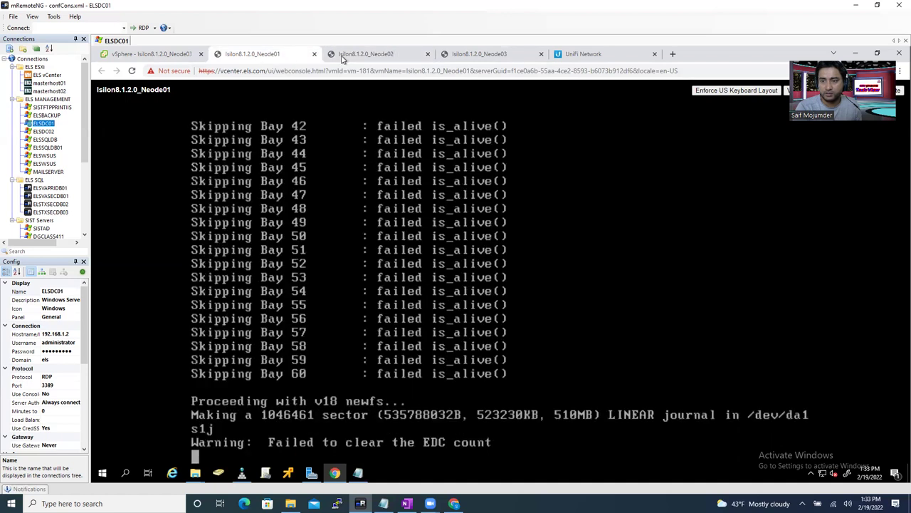
click(372, 59)
click(481, 55)
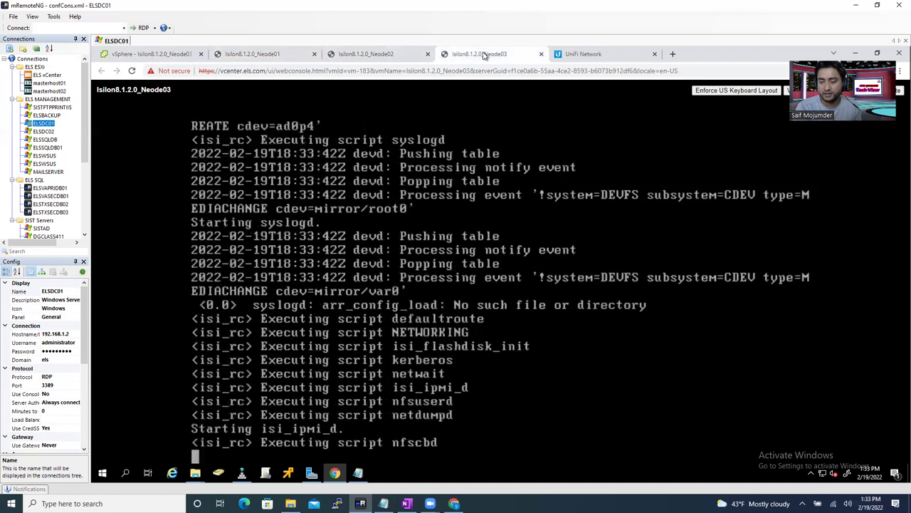
click(391, 56)
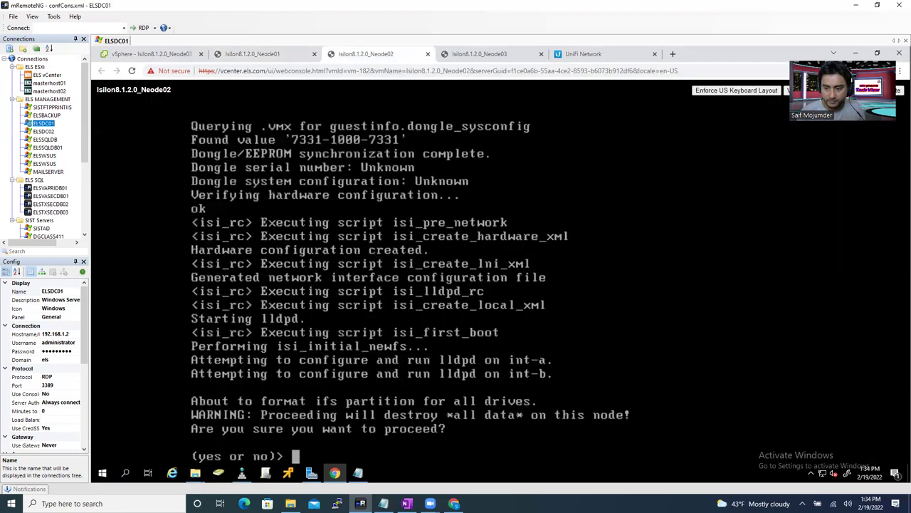
- Answer 'yes' to the drive-format prompts on Neode02 and Neode03
text(yes)
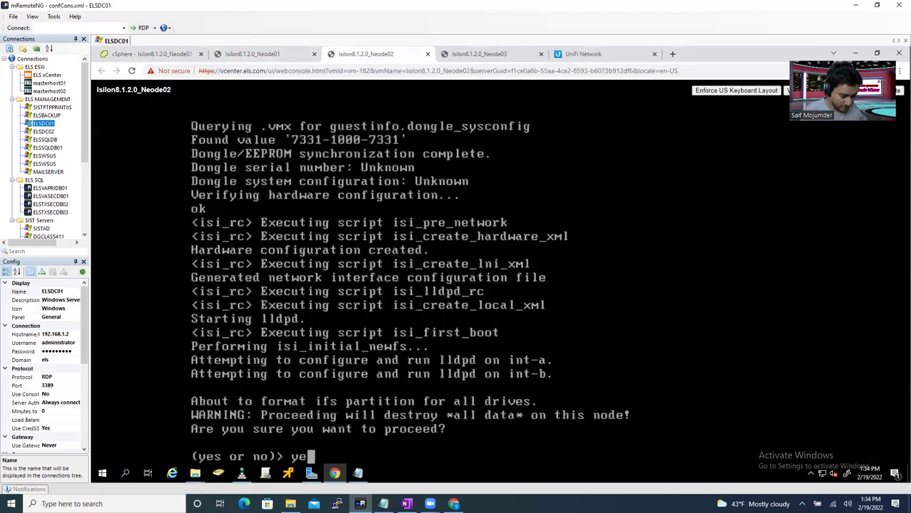
key(Return)
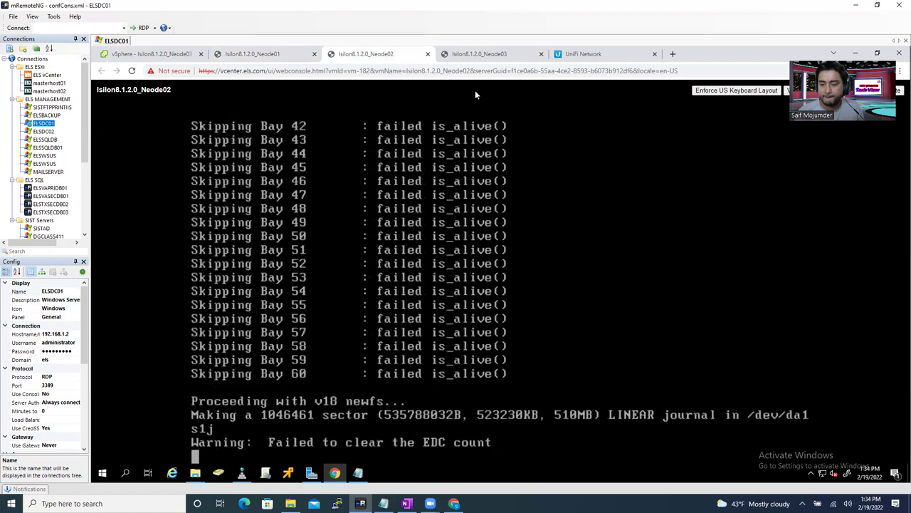
click(481, 55)
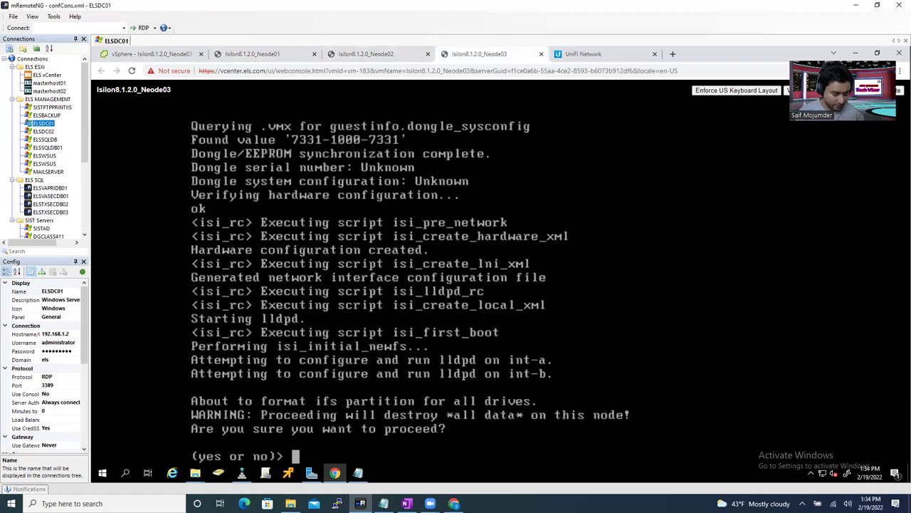
text(yes)
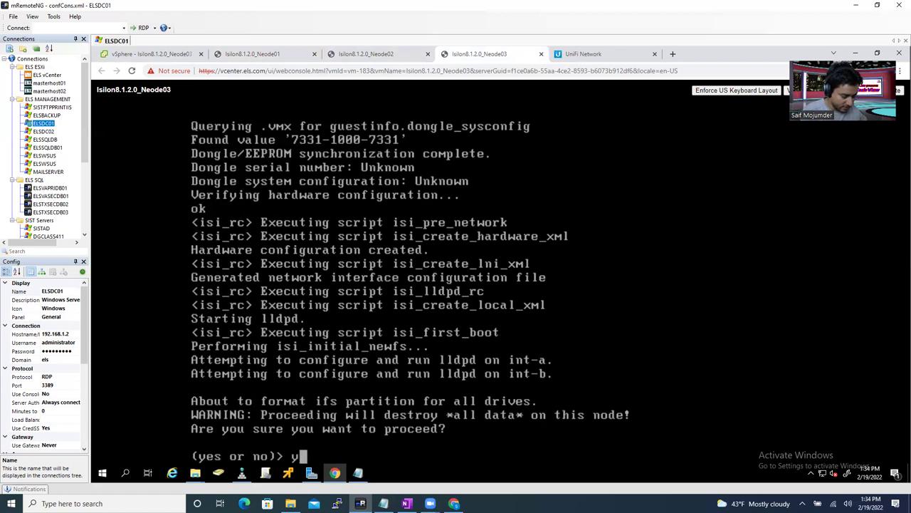
key(Return)
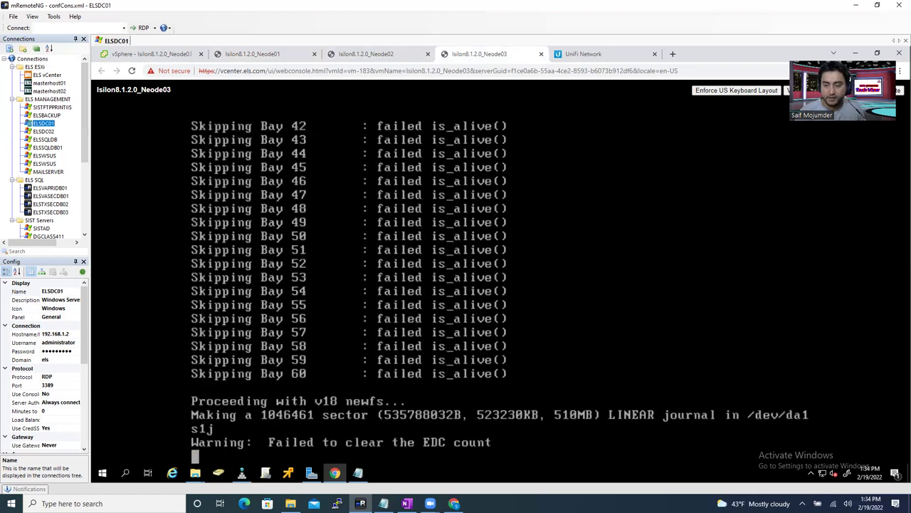
- Check newfs formatting progress on the Neode01, Neode02 and Neode03 consoles
click(373, 55)
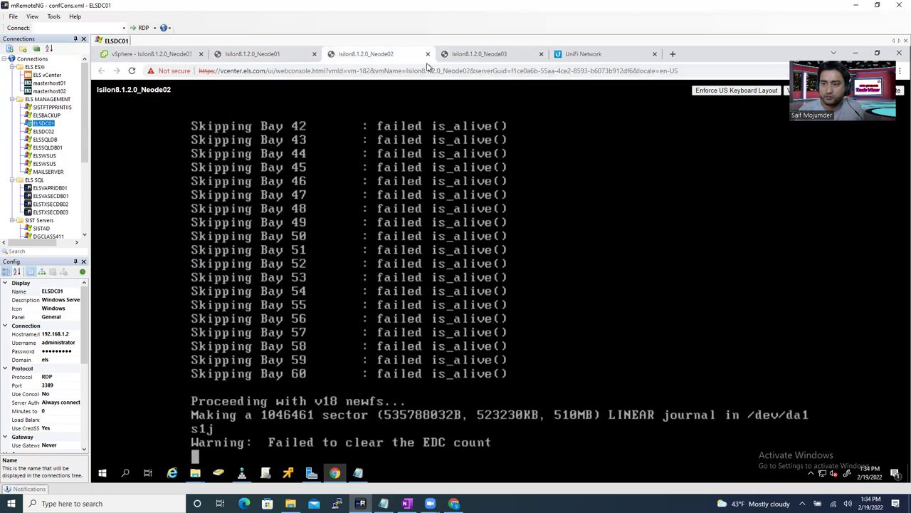
click(274, 56)
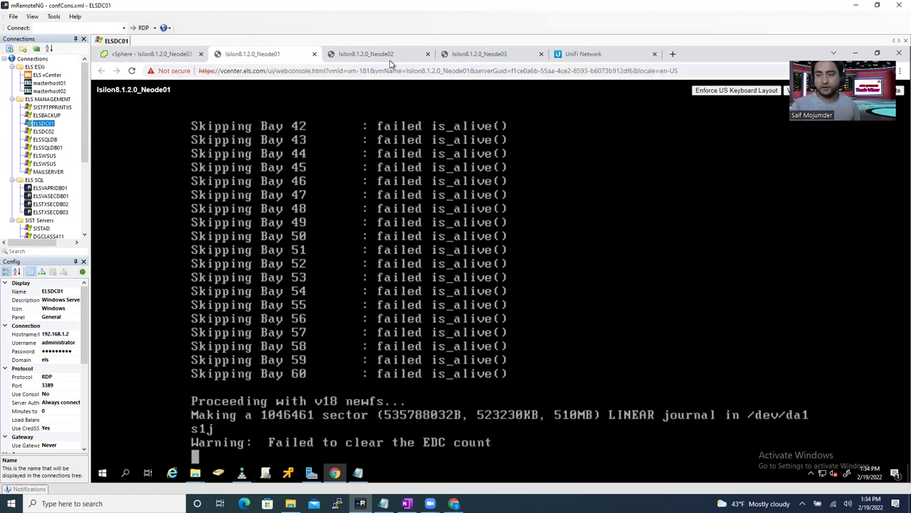
click(369, 55)
click(490, 61)
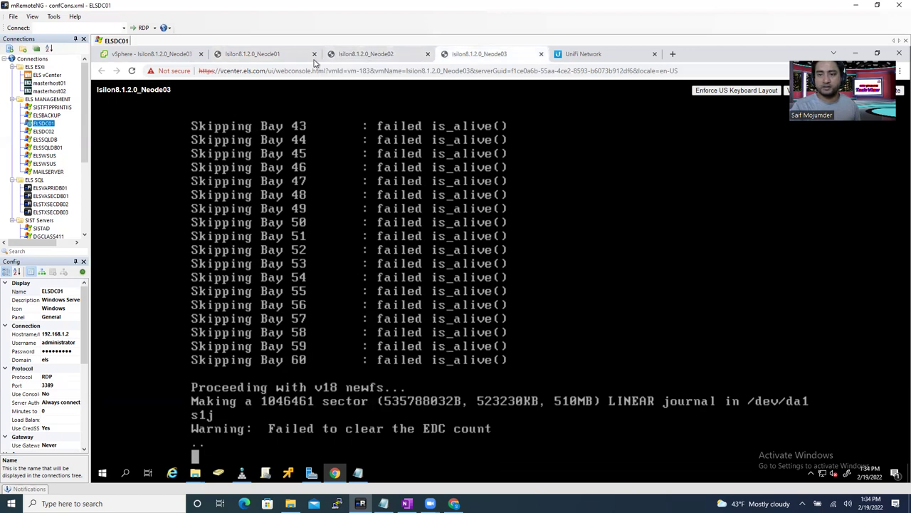
click(275, 61)
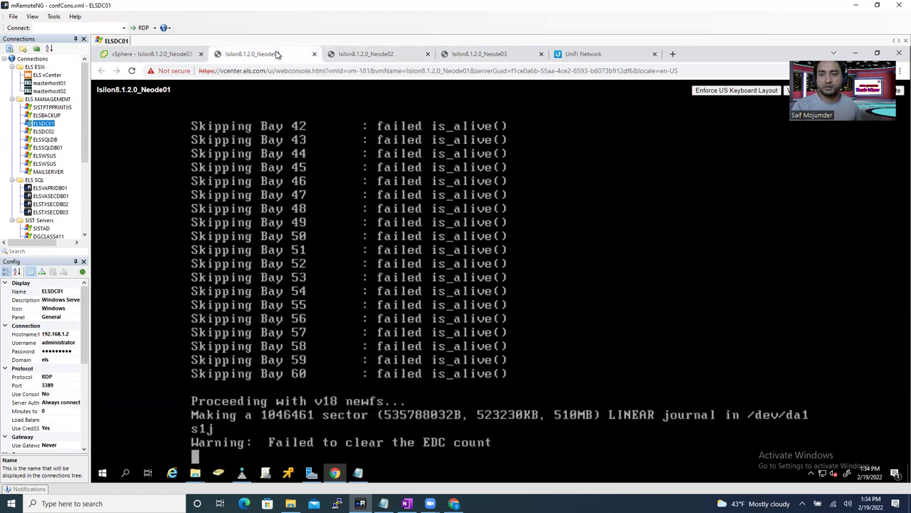
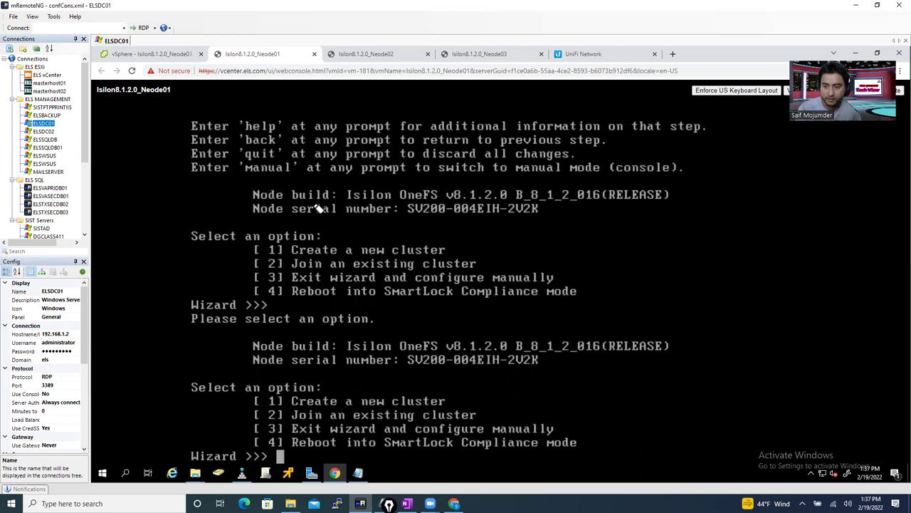
- Annotate the wizard menu: tick Create a new cluster, cross out join, manual and SmartLock, then clear
mouse_move(251, 242)
mouse_down()
mouse_move(291, 242)
mouse_move(258, 260)
mouse_move(250, 246)
mouse_move(289, 248)
mouse_up()
drag(450, 251, 492, 222)
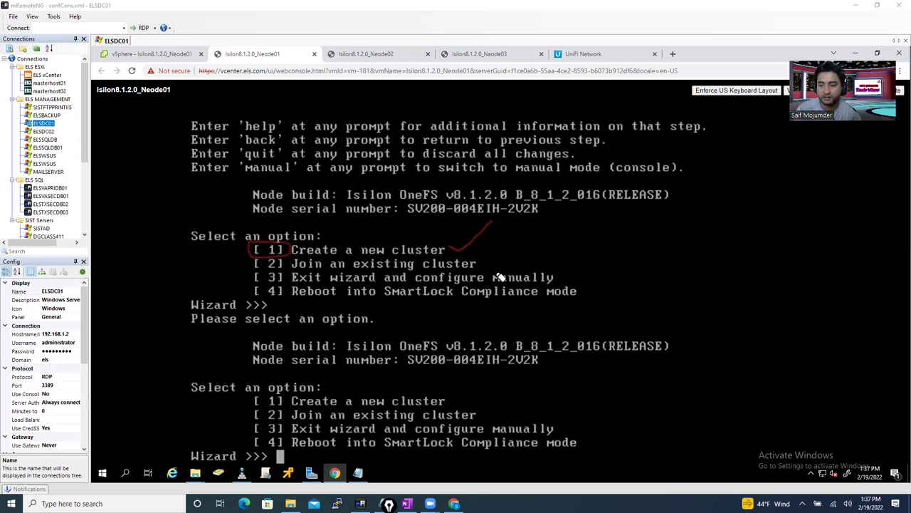
drag(488, 267, 504, 260)
mouse_move(559, 277)
mouse_down()
mouse_move(570, 269)
mouse_move(600, 287)
mouse_up()
mouse_move(506, 249)
mouse_down()
mouse_move(491, 270)
mouse_move(505, 269)
mouse_up()
mouse_move(576, 269)
mouse_down()
mouse_move(560, 283)
mouse_move(607, 278)
mouse_move(606, 303)
mouse_up()
mouse_move(453, 240)
mouse_down()
mouse_move(472, 251)
mouse_move(503, 235)
mouse_up()
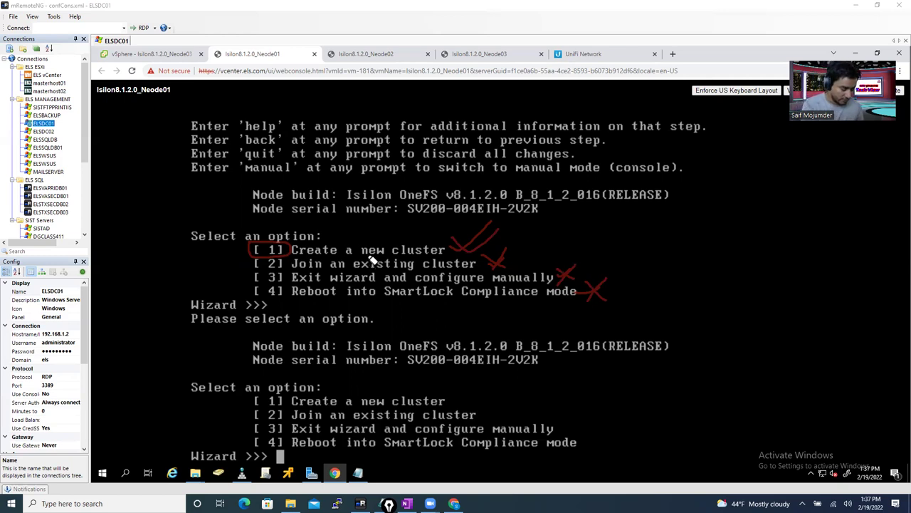
key(Escape)
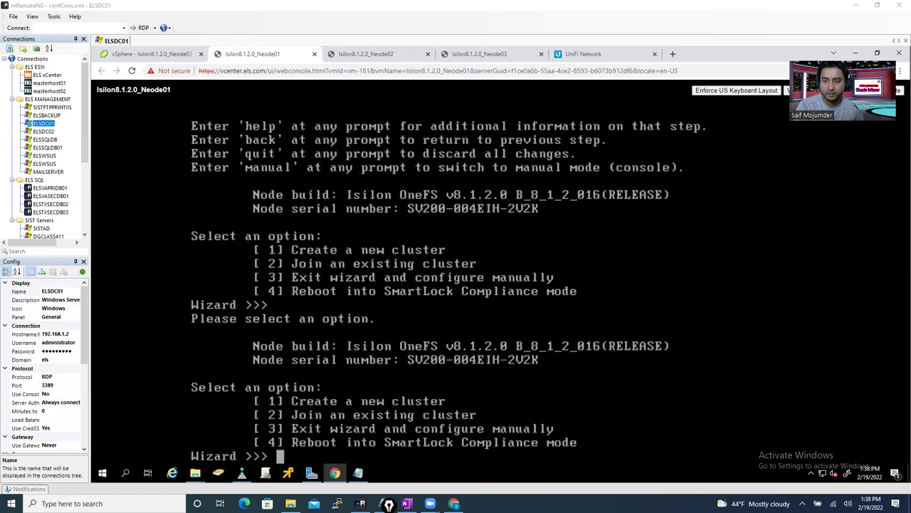
- Choose option 1 to create a new cluster on the Neode01 console
click(217, 235)
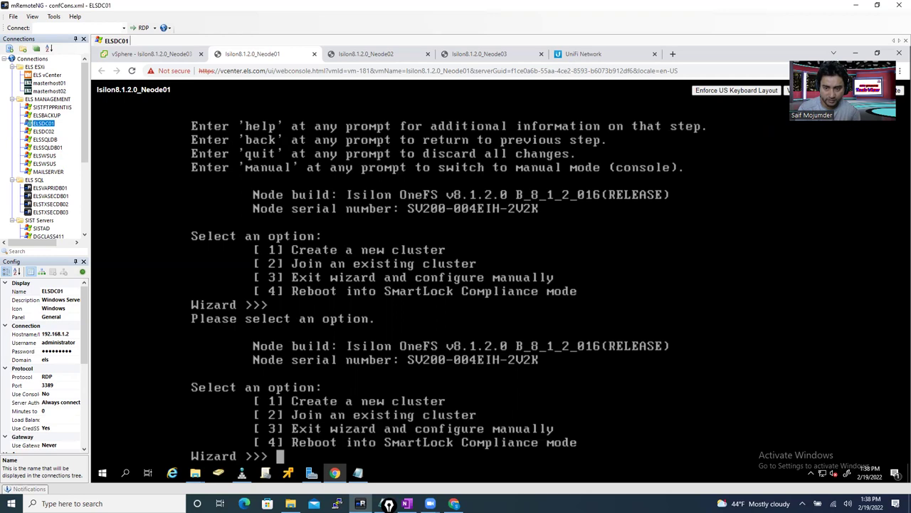
text(1)
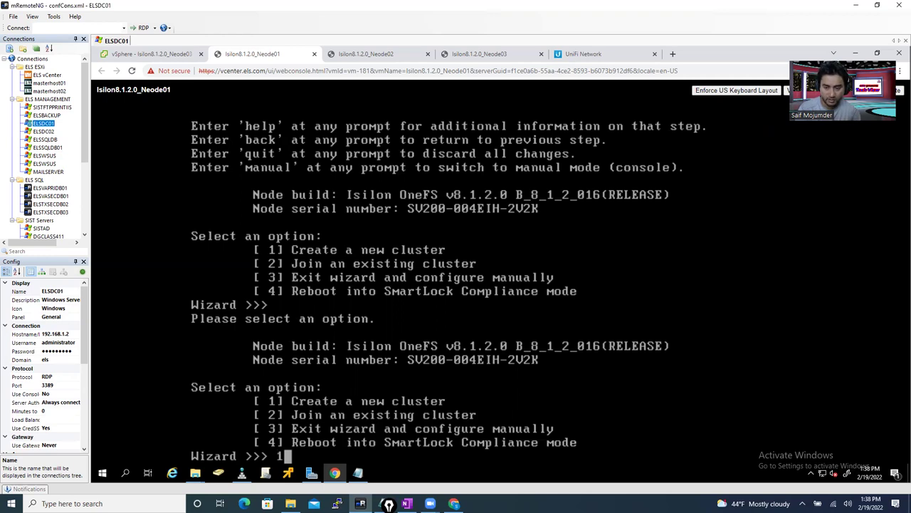
key(Return)
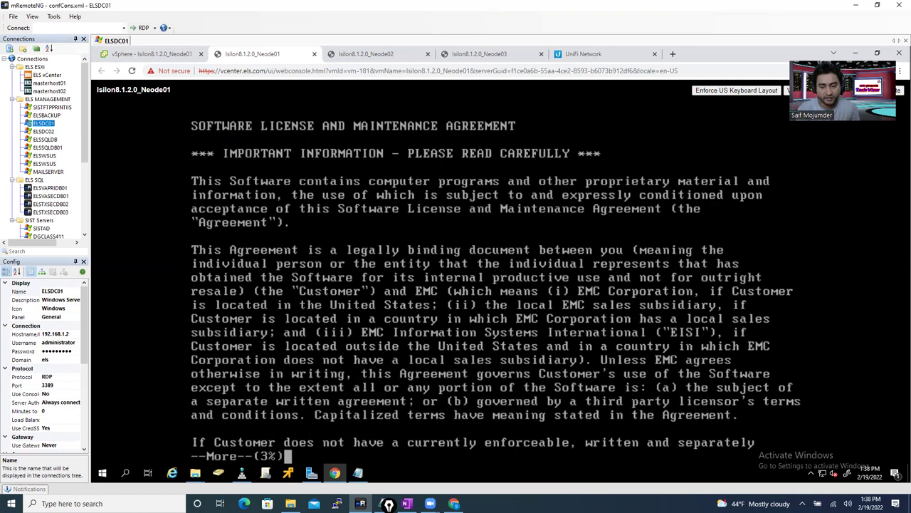
- Page through the EMC license agreement to its acceptance prompt
key(space)
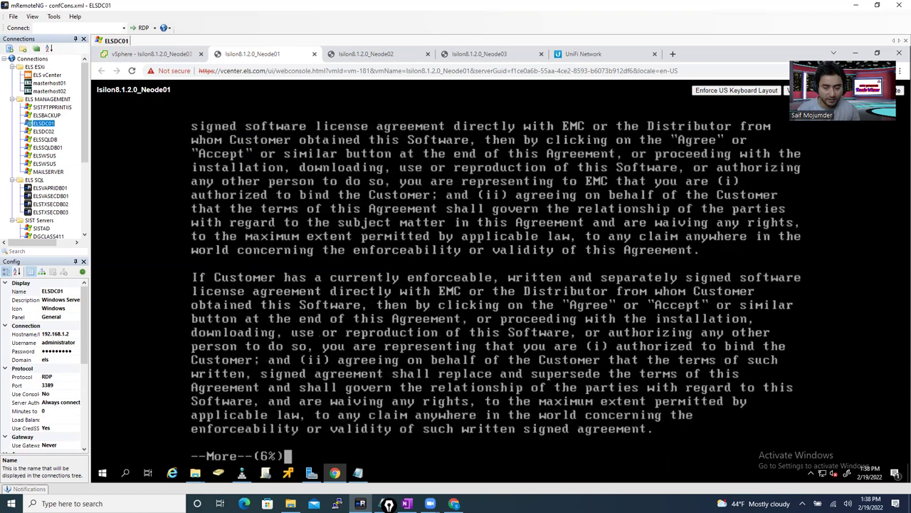
key(space)
key(space)
key(space)
key(space)
key(space)
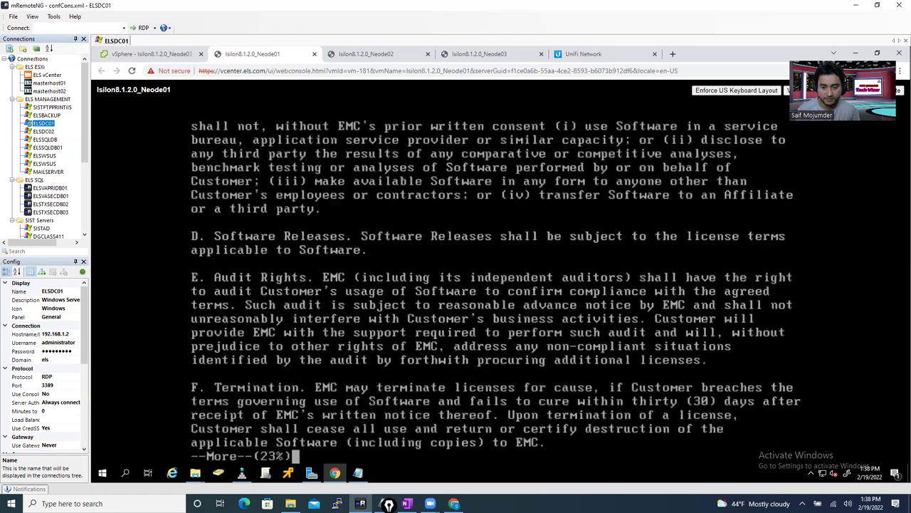
key(space)
key(space)
key(space)
key(space)
key(space)
key(space)
key(space)
key(space)
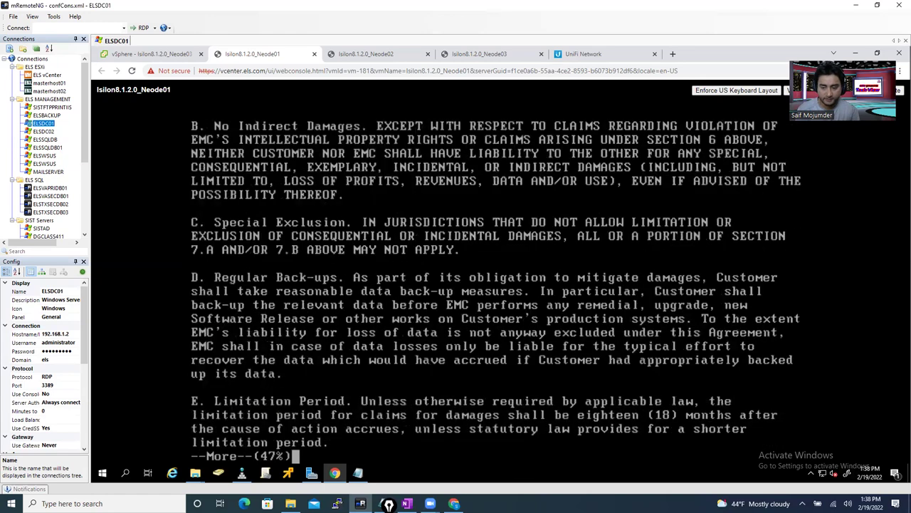
key(space)
key(space)
key(space)
key(space)
key(space)
key(space)
key(space)
key(space)
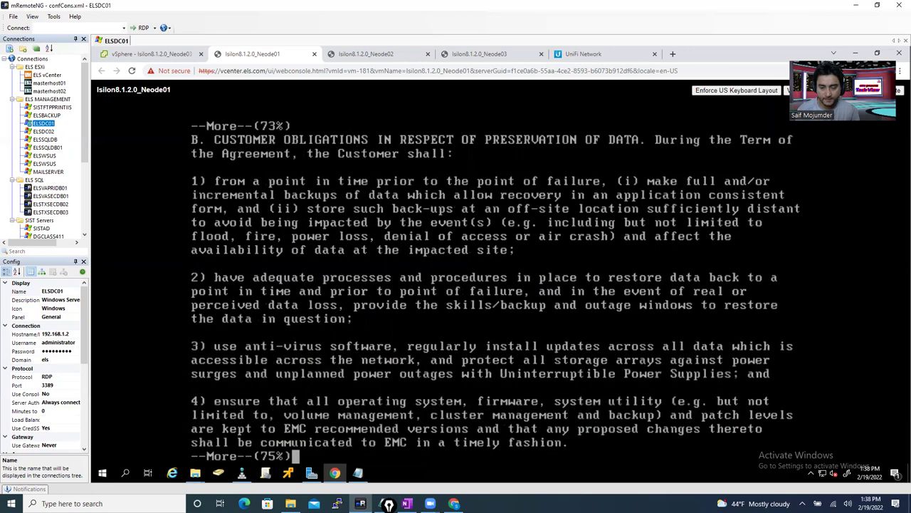
key(space)
key(space)
key(space)
key(space)
key(space)
key(space)
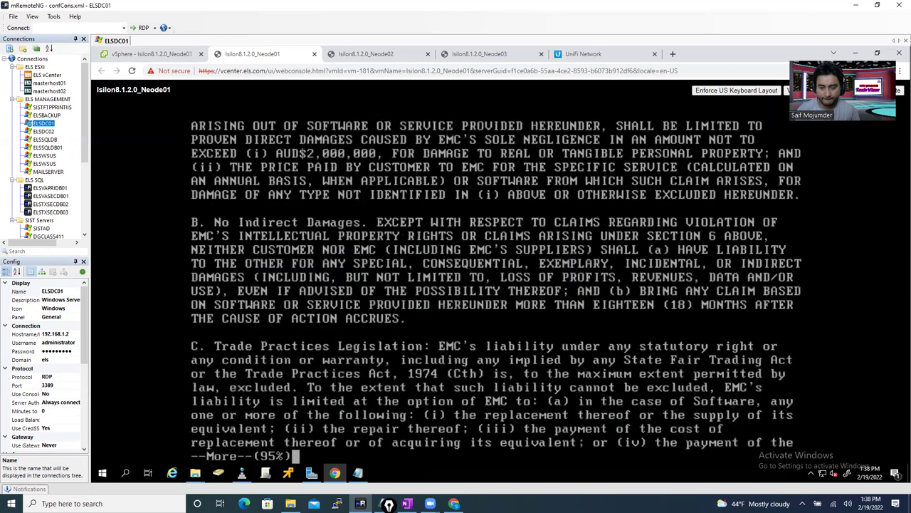
key(space)
key(space)
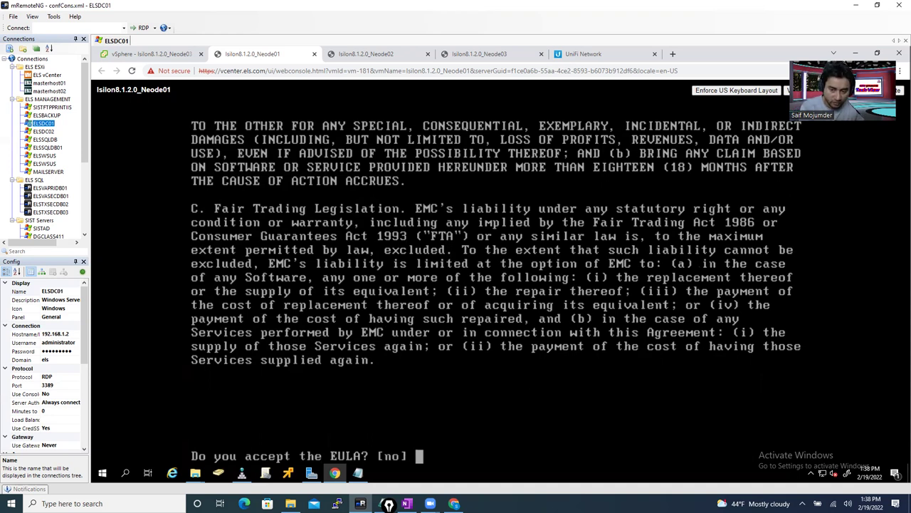
- Accept the EULA with 'yes', then enter and confirm a new root password
text(yes)
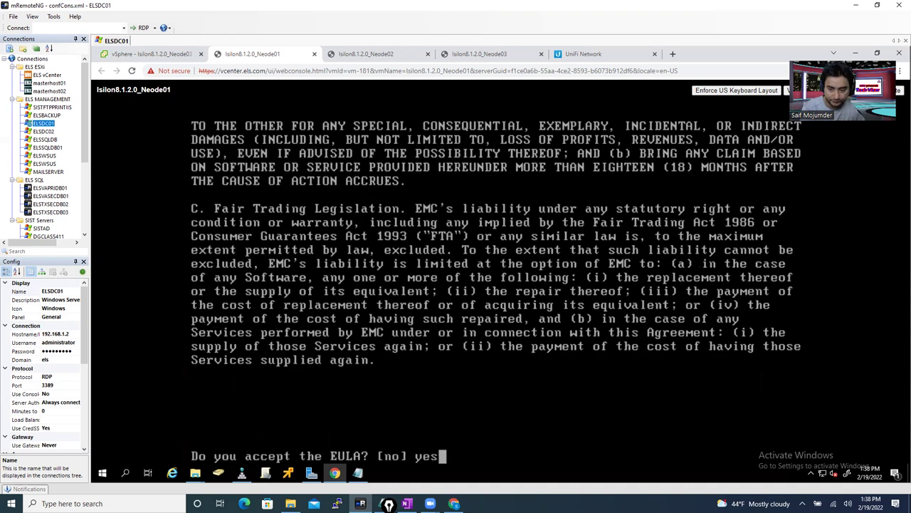
key(Return)
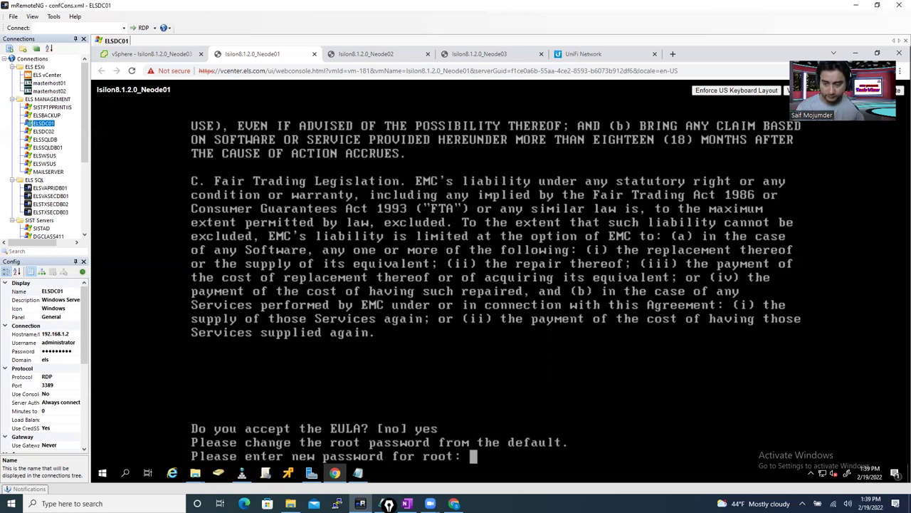
key(Return)
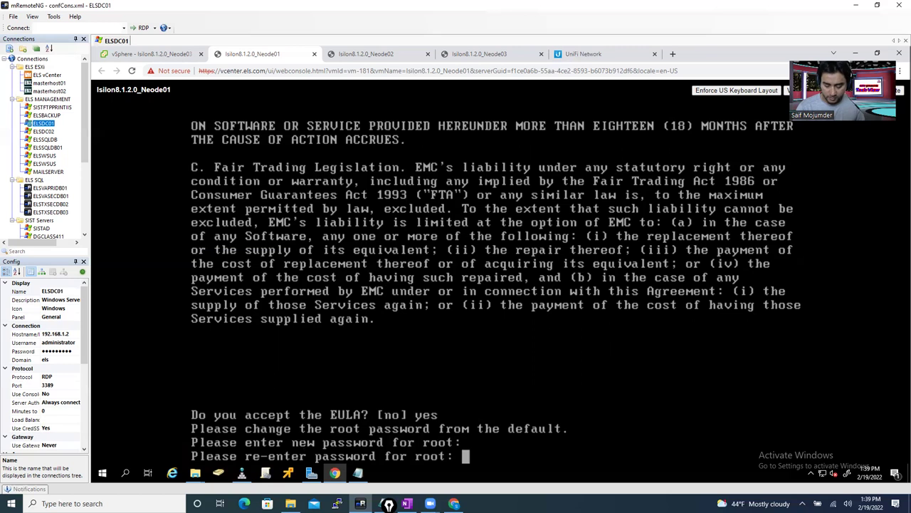
key(Return)
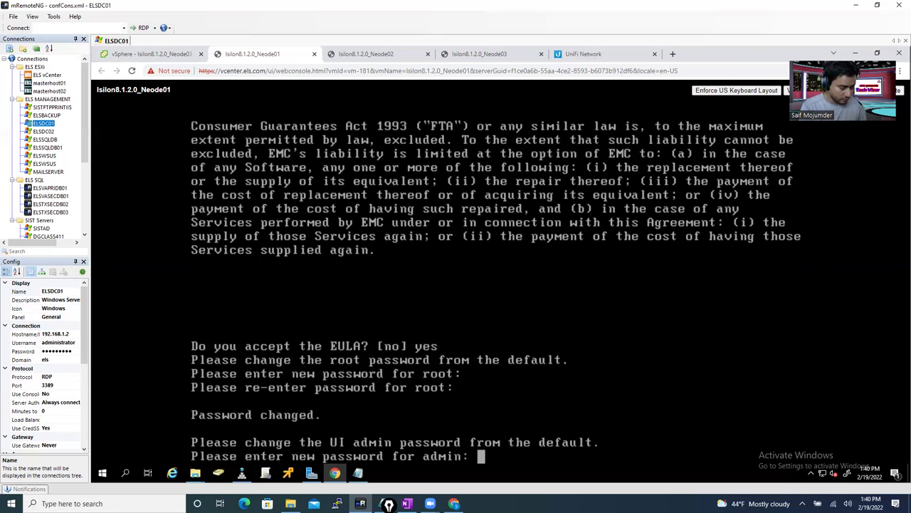
- Enter and confirm a new password for the UI admin account
key(Return)
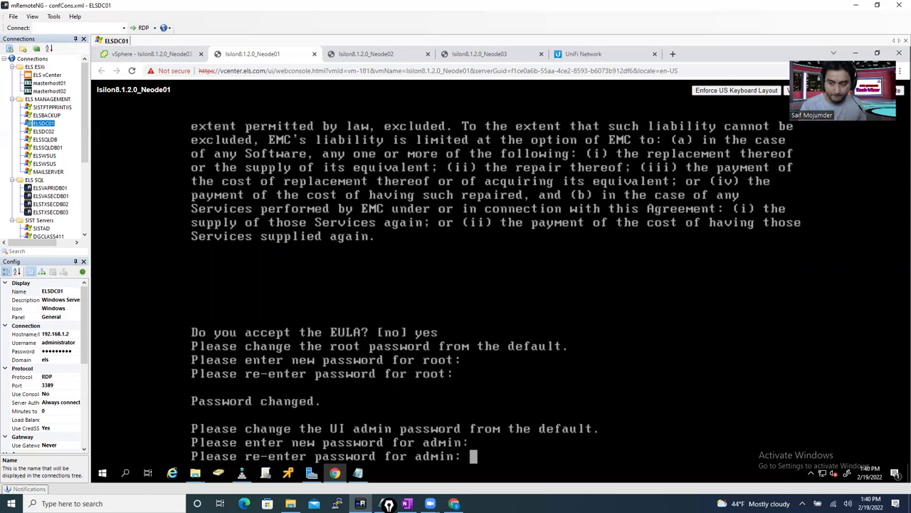
key(Return)
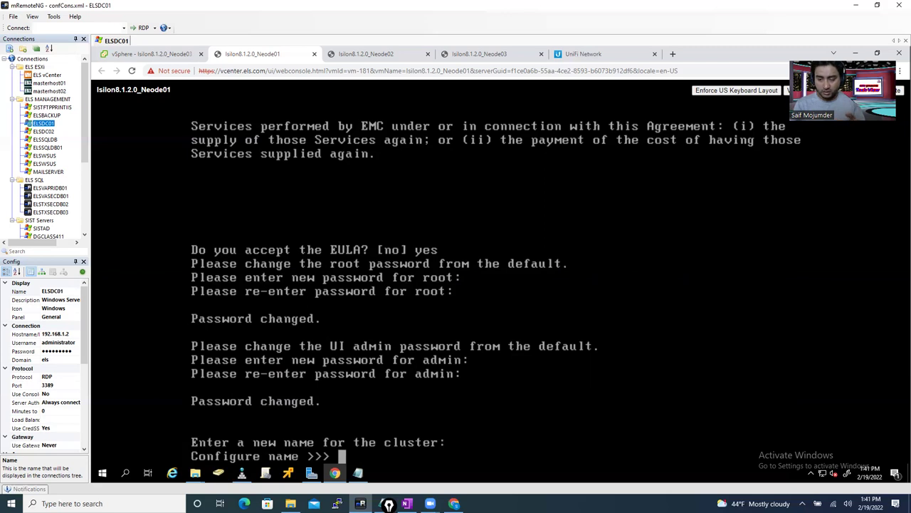
- Enter 'elsisilonpr' as the cluster name
text(el)
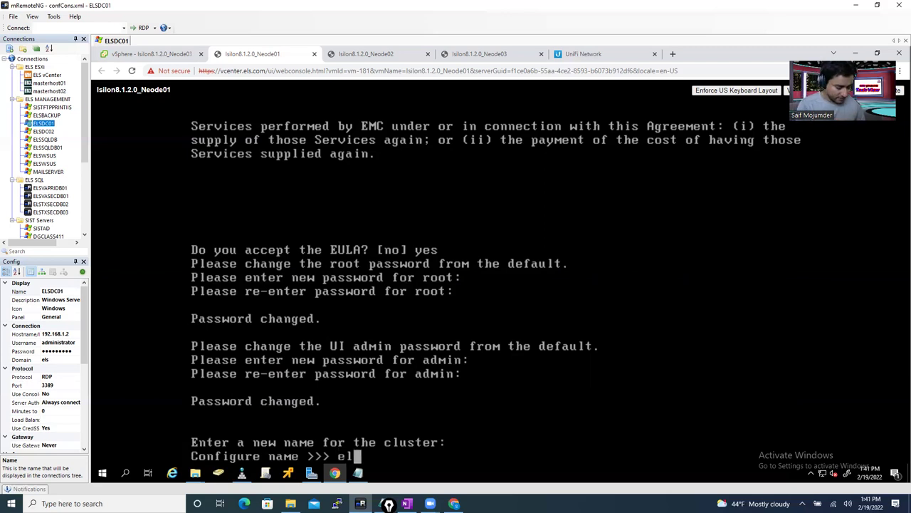
text(sisilon)
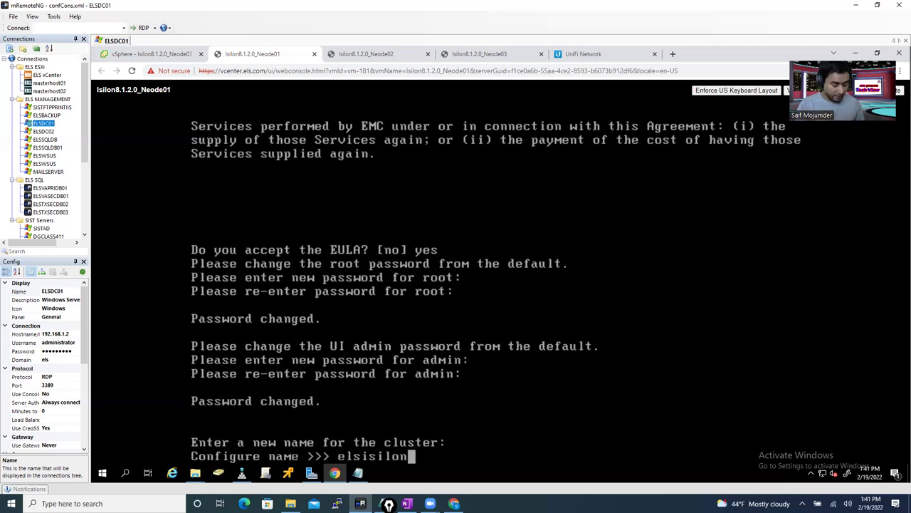
text(pr)
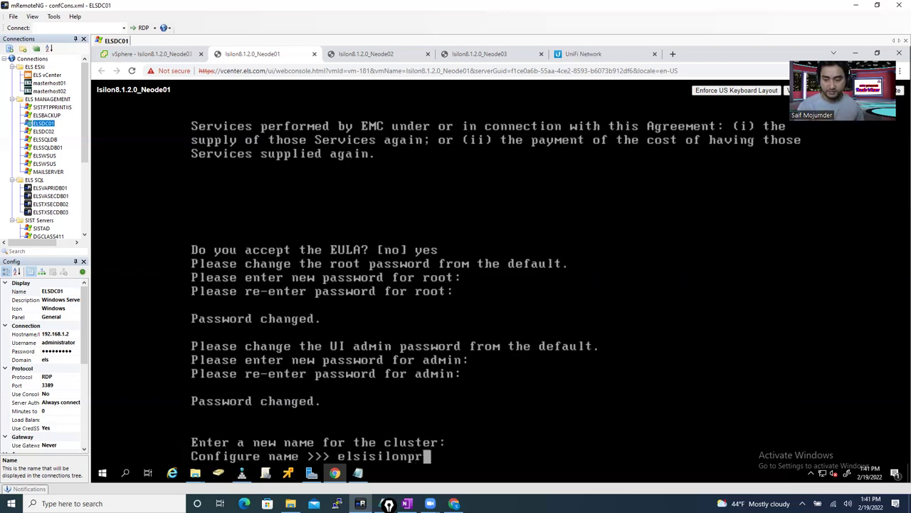
key(Return)
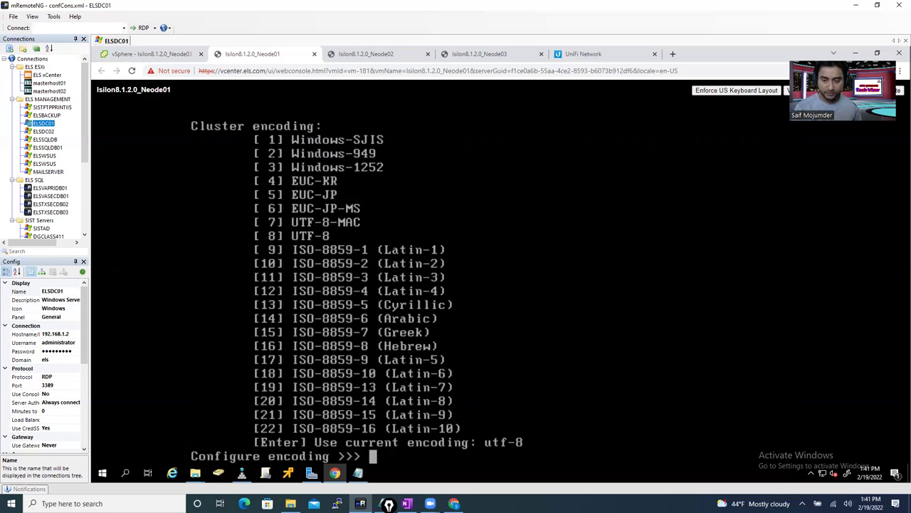
- Choose UTF-8 encoding (option 8) and give int-a the netmask 255.255.255.0
text(8)
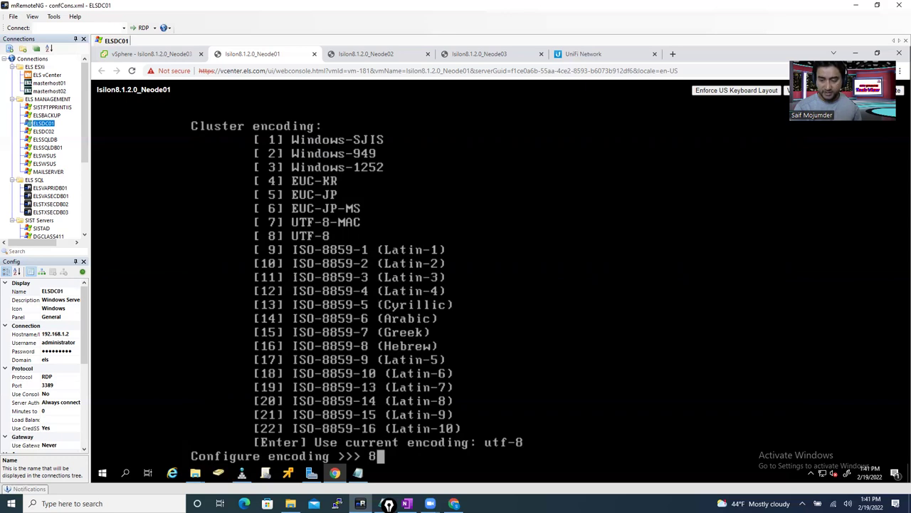
key(Return)
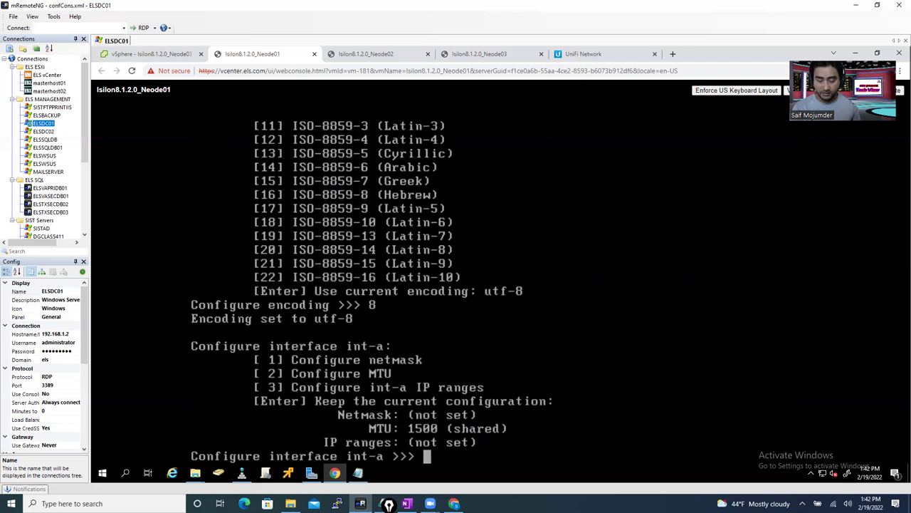
text(1)
key(Return)
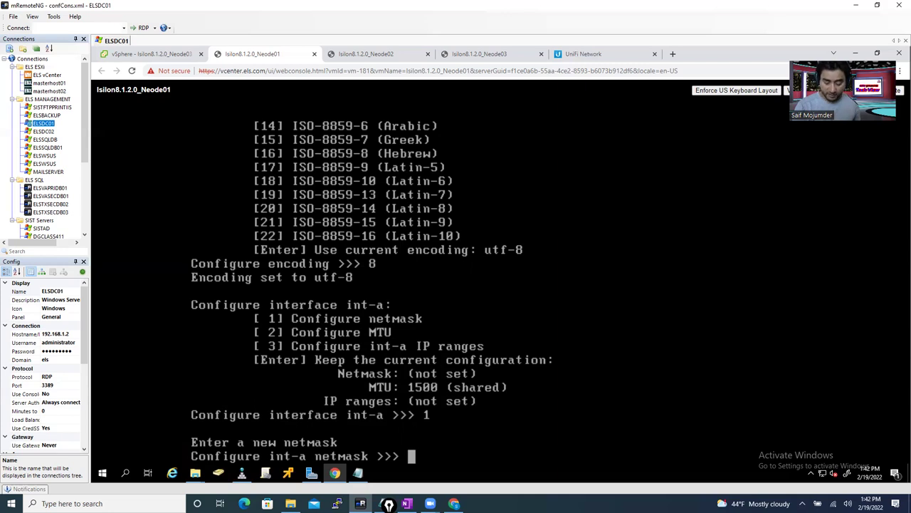
text(2)
text(.)
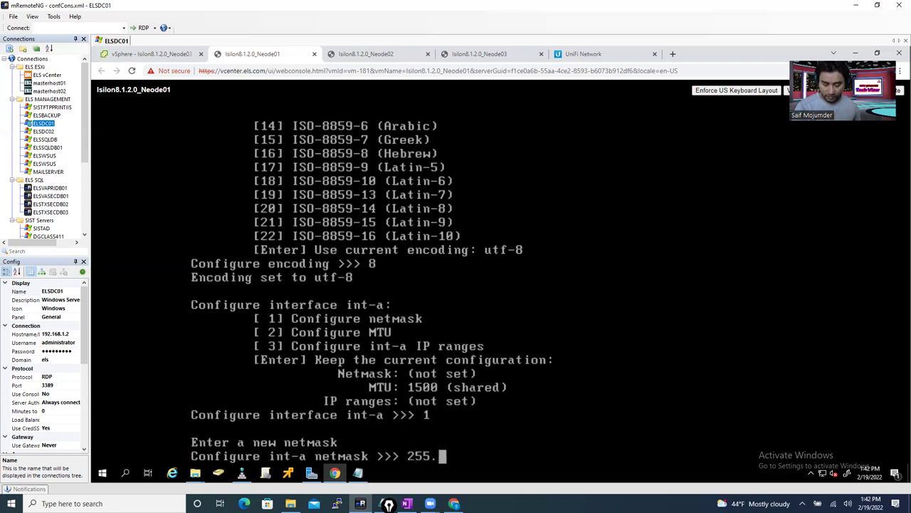
text(255.255.2)
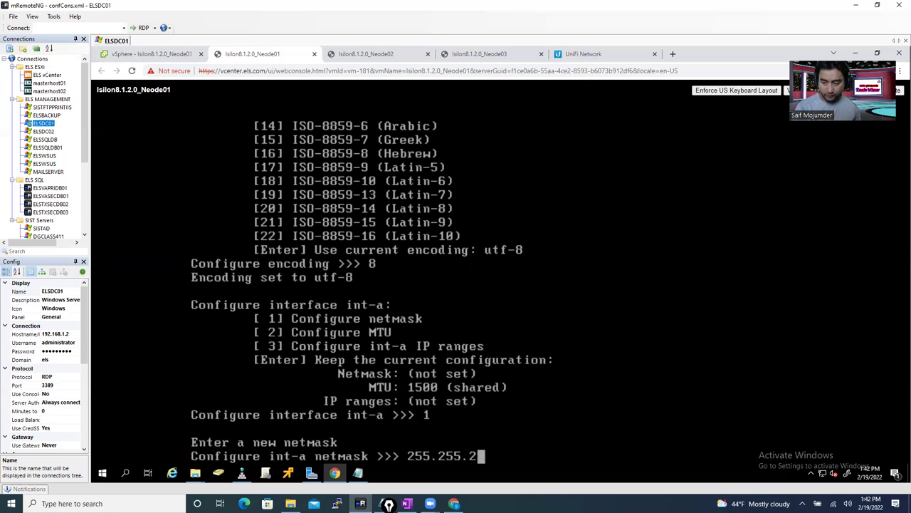
text(.0)
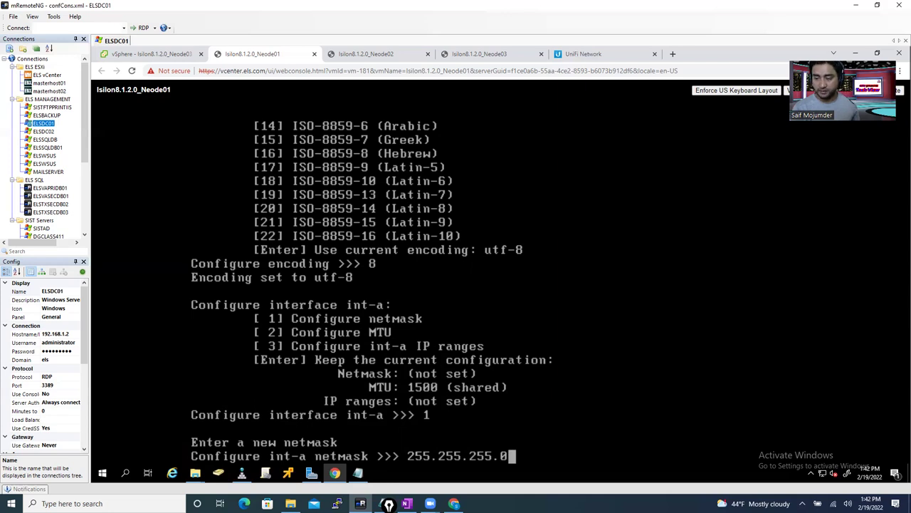
key(Return)
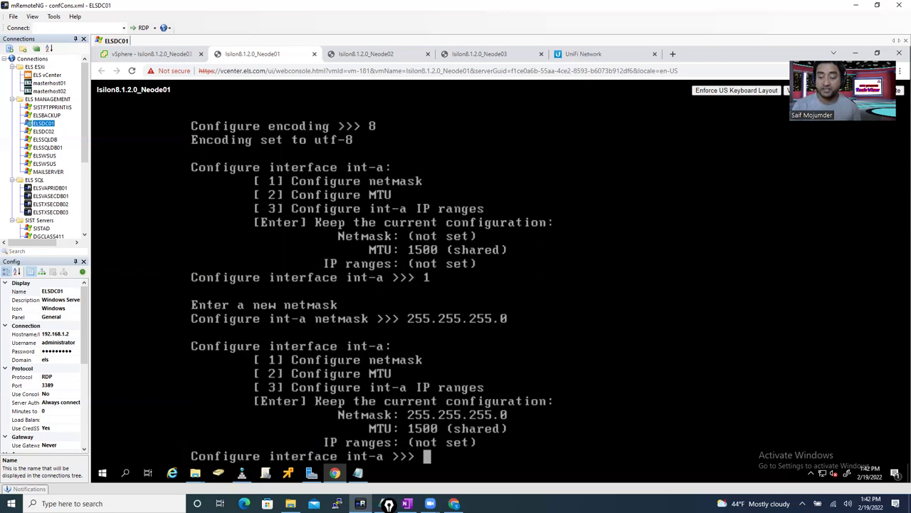
- Start adding an int-a IP range, checking OneNote notes, and enter low IP 192.168.40.2
text(3)
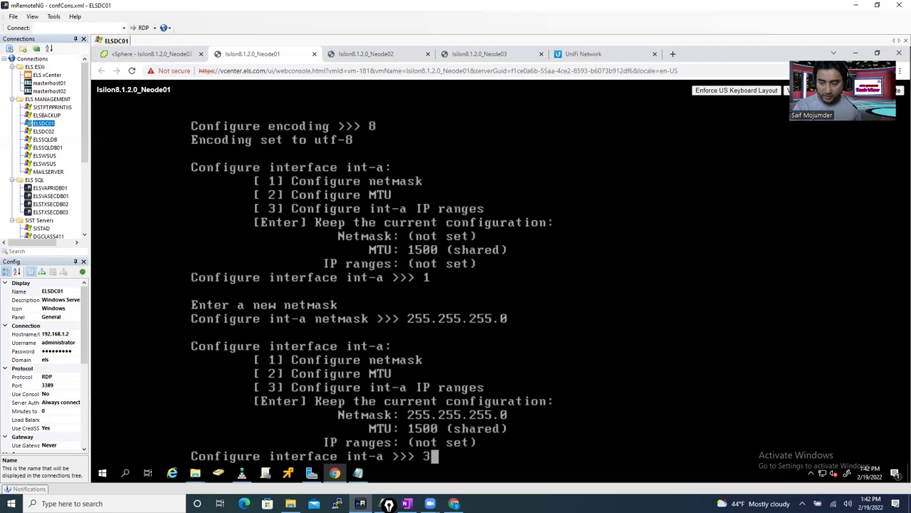
key(Return)
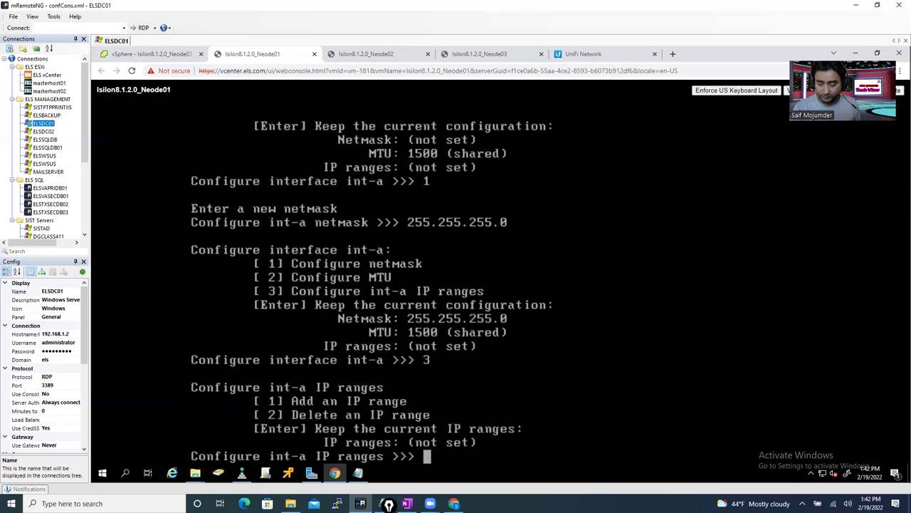
text(1)
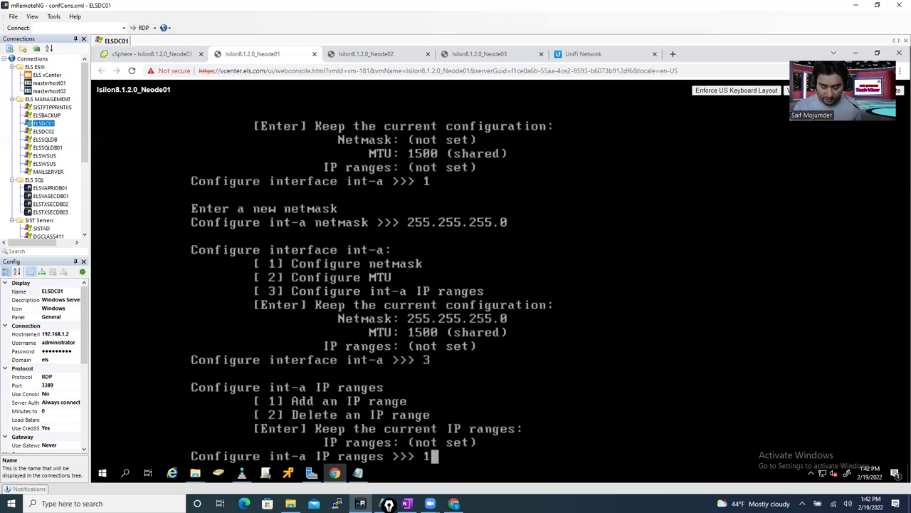
key(Return)
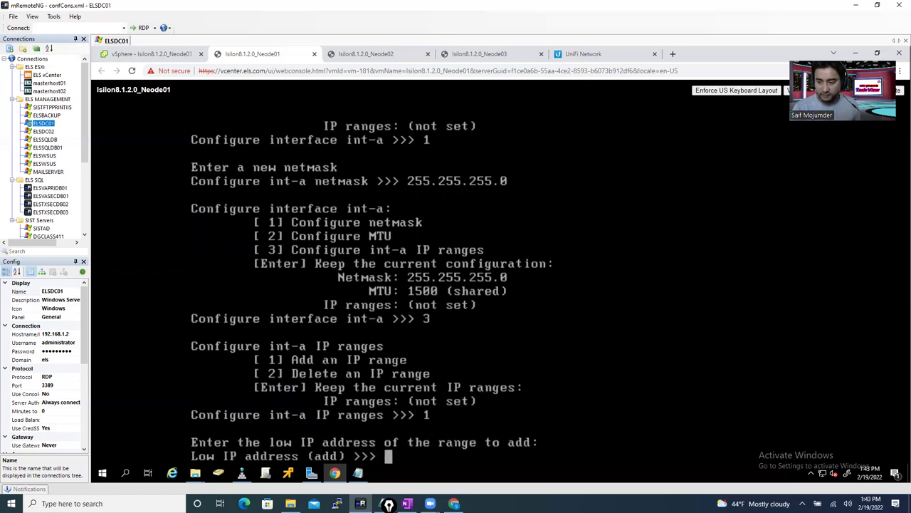
click(405, 503)
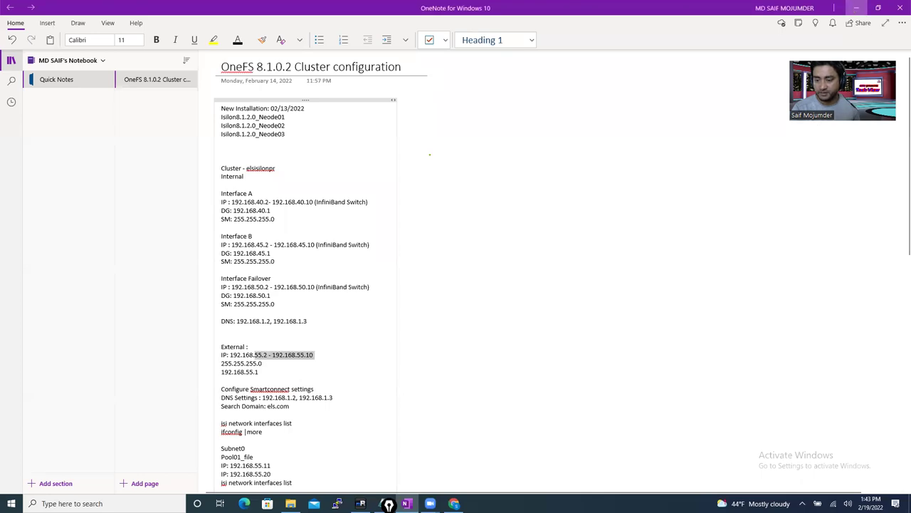
click(857, 8)
text(192)
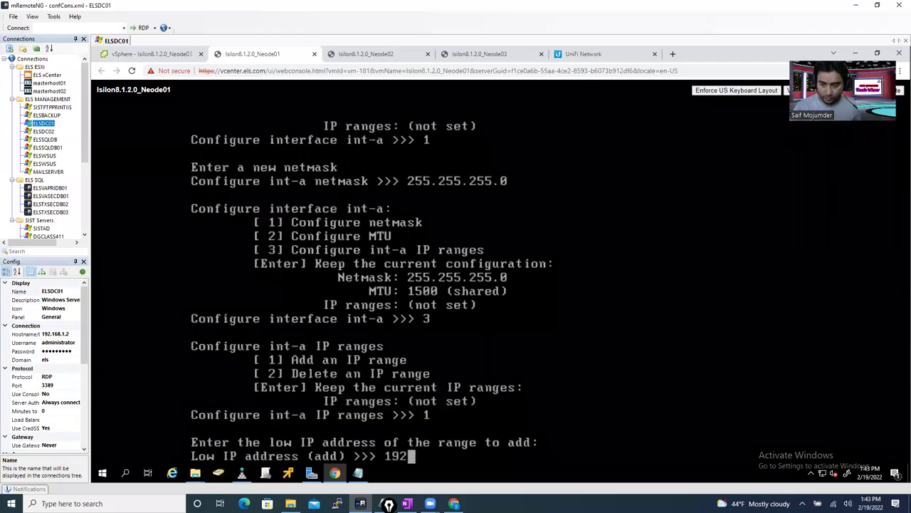
text(.168.)
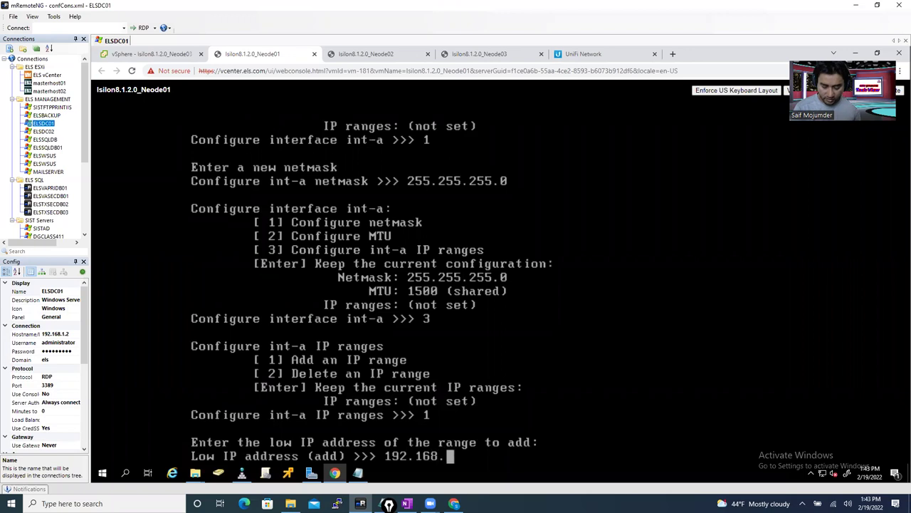
text(40.2)
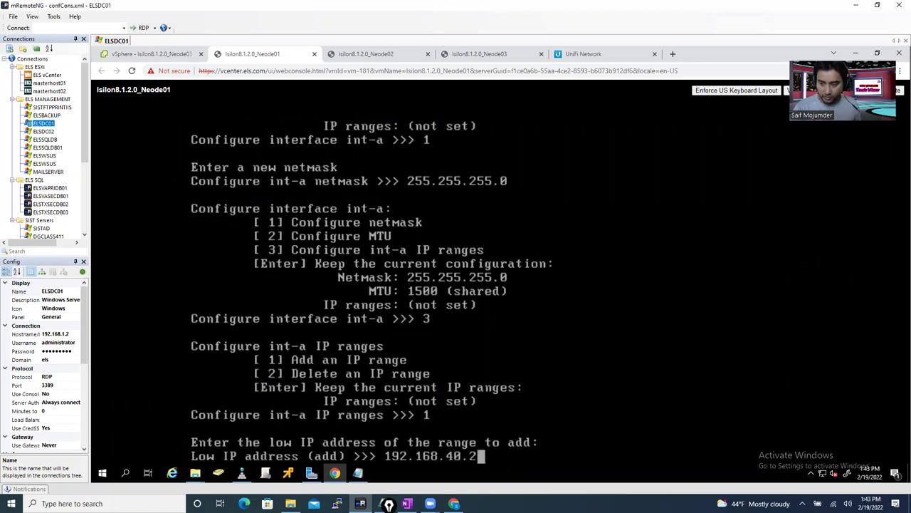
- Set int-a's range to 192.168.40.2–192.168.40.10 and return to the internal interfaces menu
key(Return)
text(192.168.40.2)
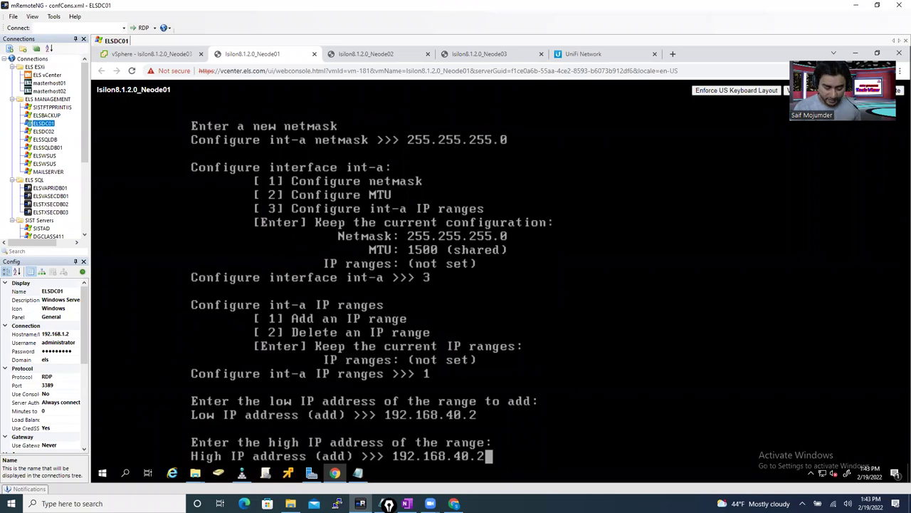
key(BackSpace)
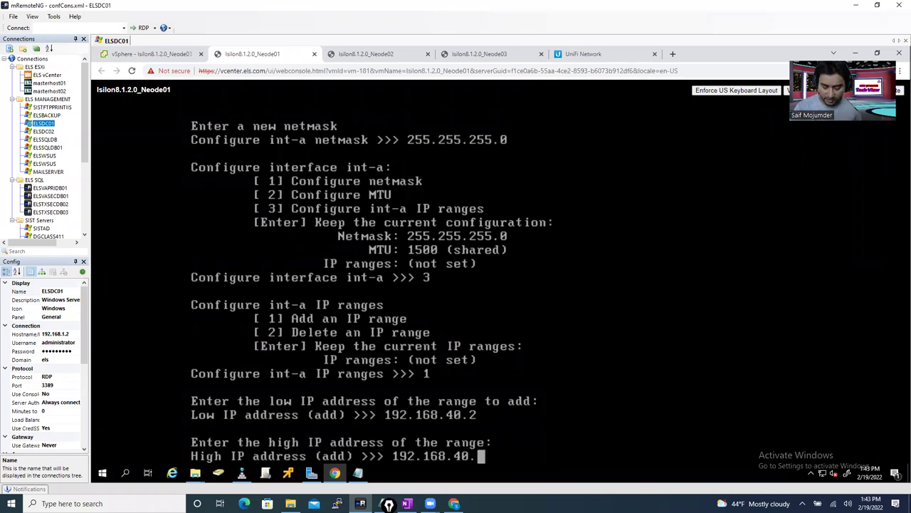
text(10)
key(Return)
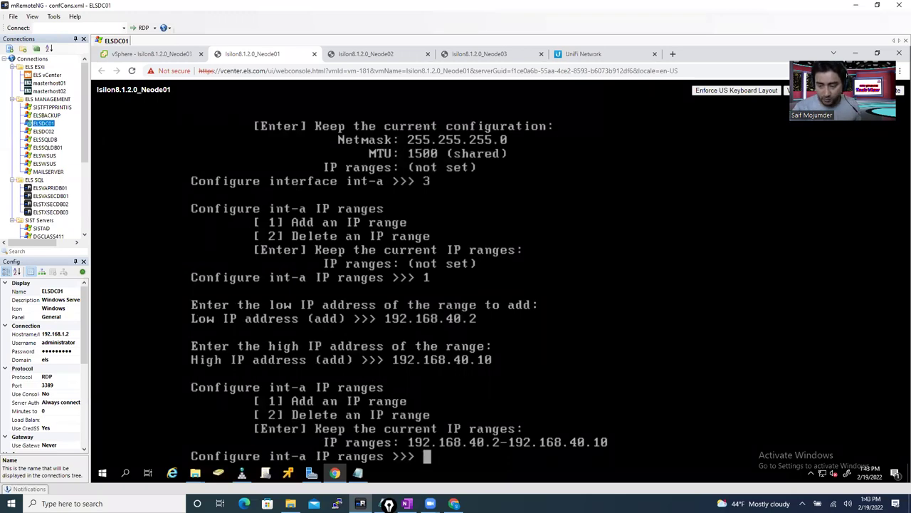
key(Return)
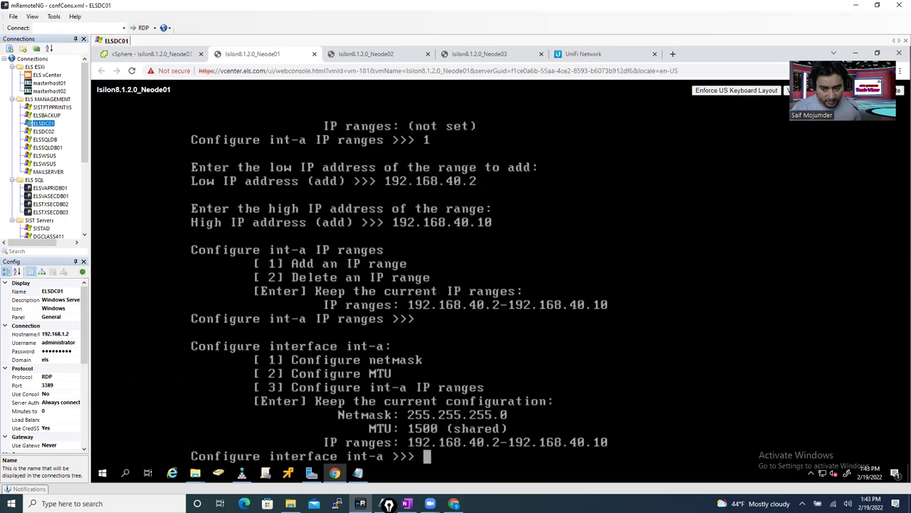
key(Return)
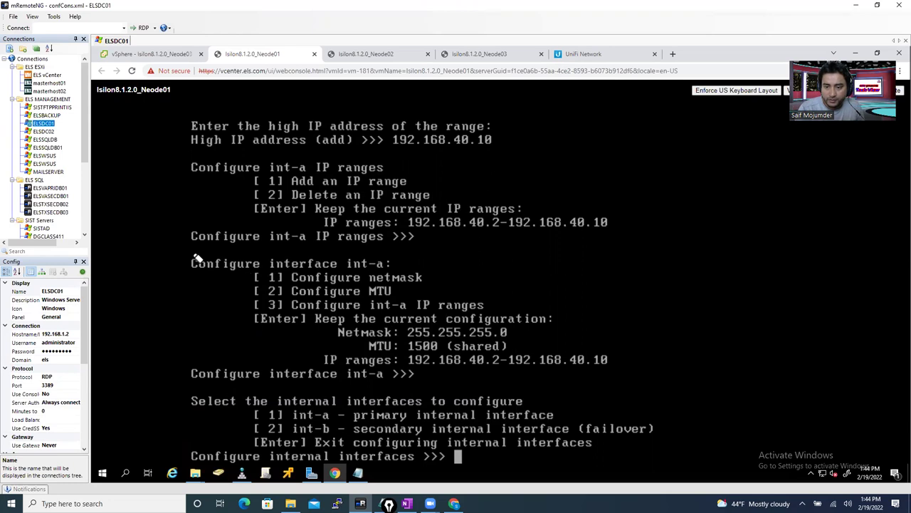
- Annotate the completed int-a settings and the int-b failover option, then erase the marks
mouse_move(188, 251)
mouse_down()
mouse_move(353, 253)
mouse_move(549, 281)
mouse_move(632, 337)
mouse_move(604, 380)
mouse_move(422, 374)
mouse_move(382, 389)
mouse_move(256, 394)
mouse_move(190, 374)
mouse_move(185, 278)
mouse_move(194, 251)
mouse_up()
mouse_move(516, 300)
mouse_down()
mouse_move(550, 309)
mouse_move(740, 199)
mouse_up()
mouse_move(542, 288)
mouse_down()
mouse_move(595, 322)
mouse_move(668, 188)
mouse_up()
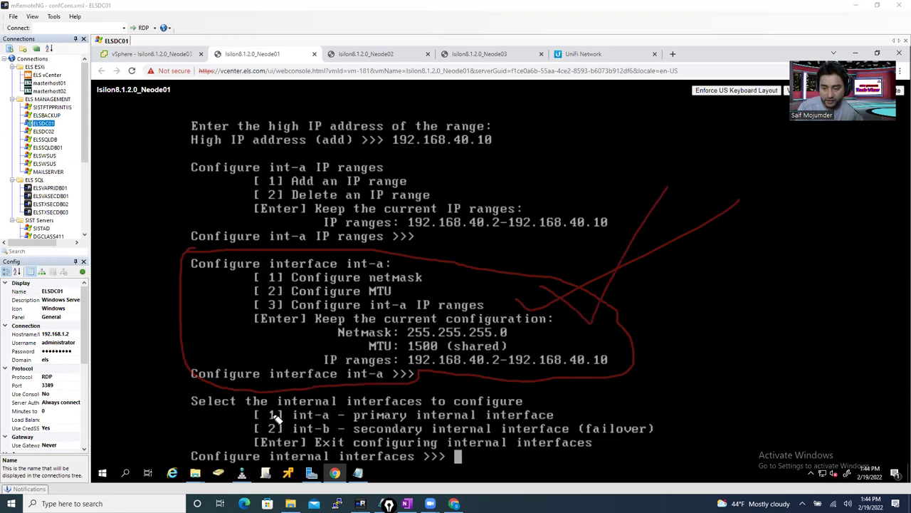
mouse_move(245, 409)
mouse_down()
mouse_move(535, 410)
mouse_move(572, 420)
mouse_up()
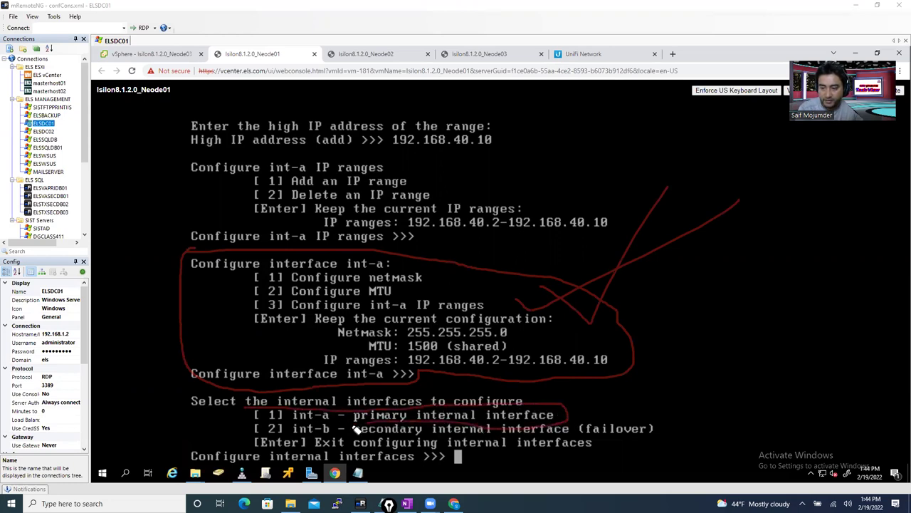
mouse_move(584, 413)
mouse_down()
mouse_move(590, 417)
mouse_move(631, 376)
mouse_up()
drag(567, 251, 474, 321)
drag(472, 252, 633, 340)
mouse_move(557, 389)
mouse_down()
mouse_move(524, 420)
mouse_move(524, 401)
mouse_move(556, 419)
mouse_up()
drag(228, 436, 263, 431)
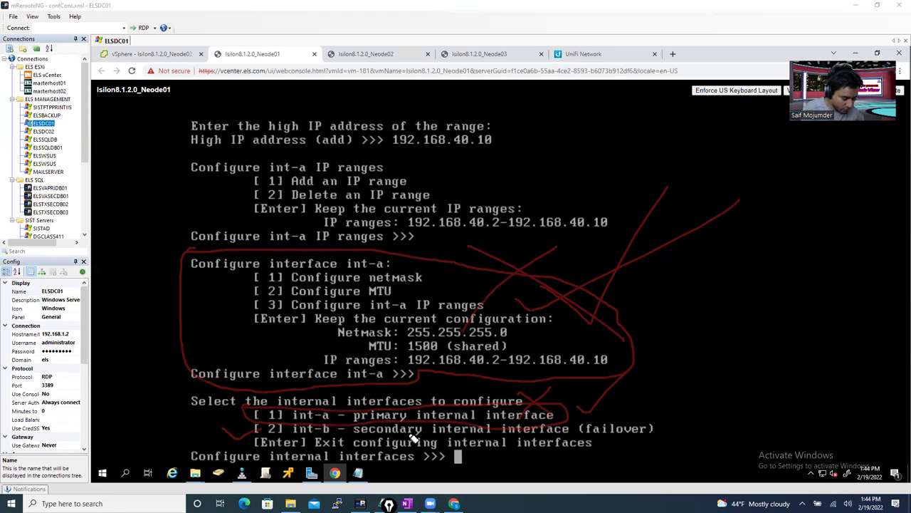
key(e)
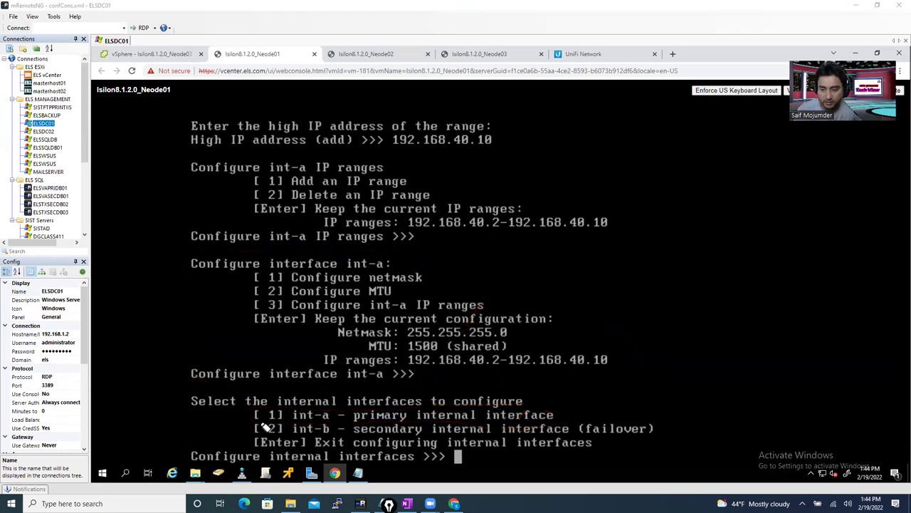
- Mark the int-a primary and int-b secondary failover options, then clear and exit drawing mode
mouse_move(249, 423)
mouse_down()
mouse_move(605, 419)
mouse_move(663, 429)
mouse_move(649, 447)
mouse_move(294, 443)
mouse_move(253, 434)
mouse_move(250, 425)
mouse_up()
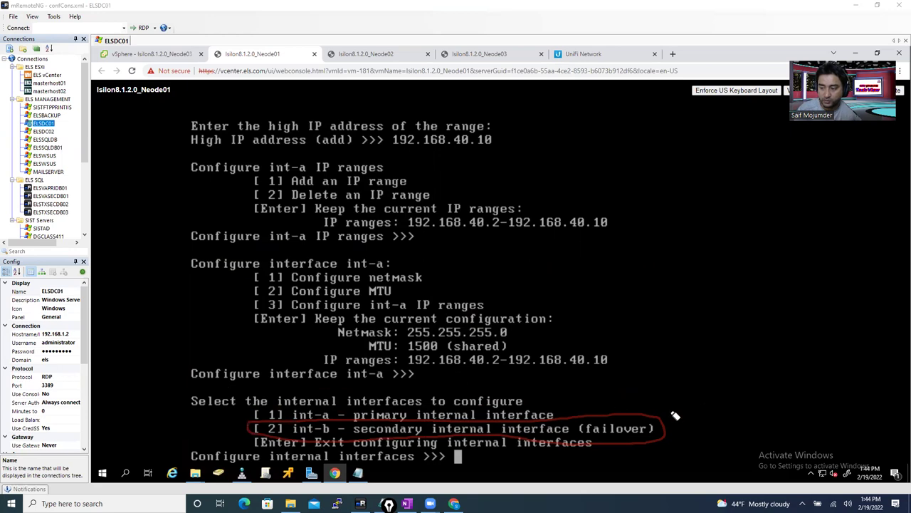
mouse_move(671, 411)
mouse_down()
mouse_move(685, 428)
mouse_move(710, 373)
mouse_move(711, 398)
mouse_move(759, 327)
mouse_up()
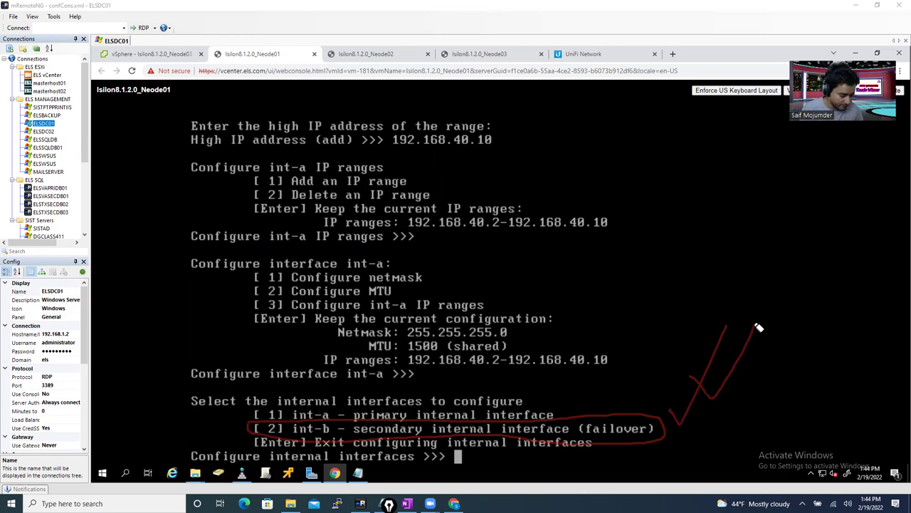
key(e)
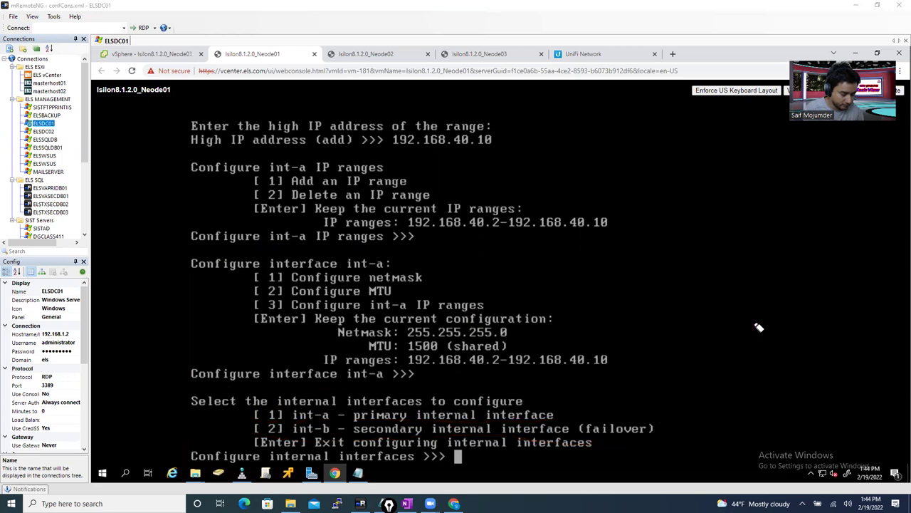
key(Escape)
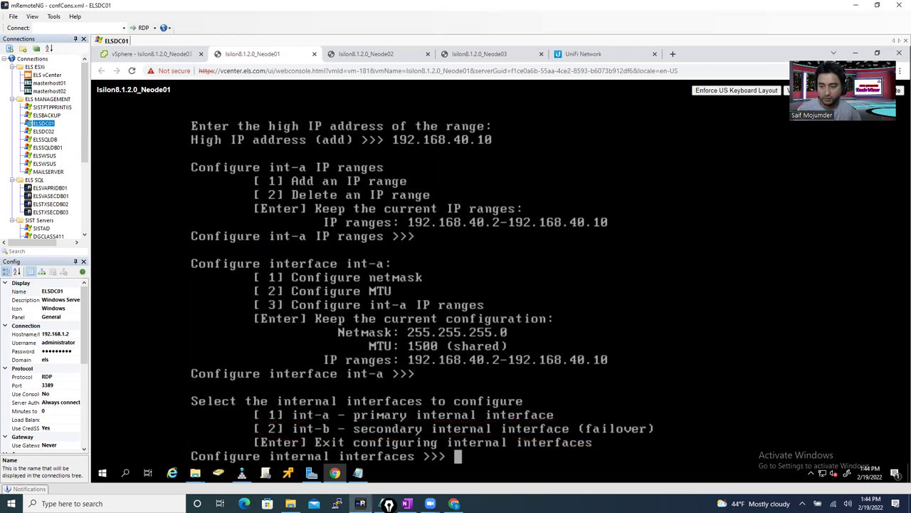
- Select the int-b interface and set its netmask to 255.255.255.0
text(2)
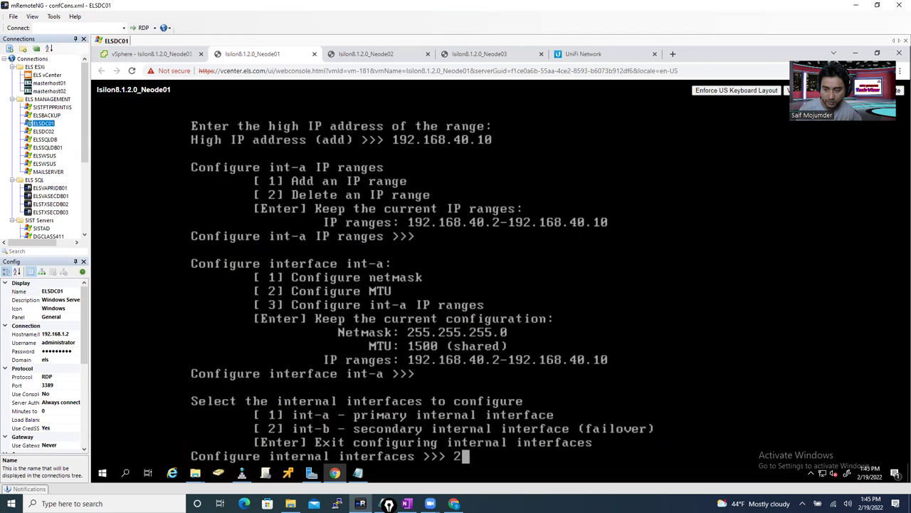
key(Return)
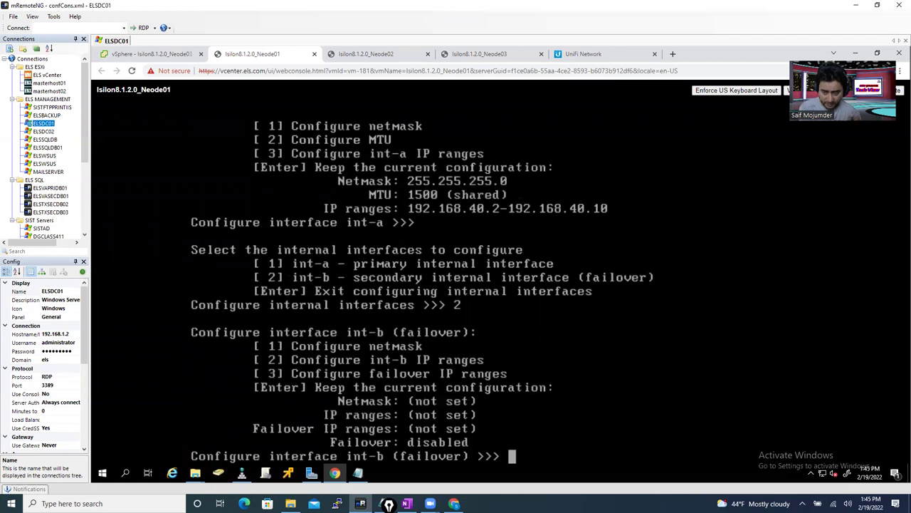
text(1)
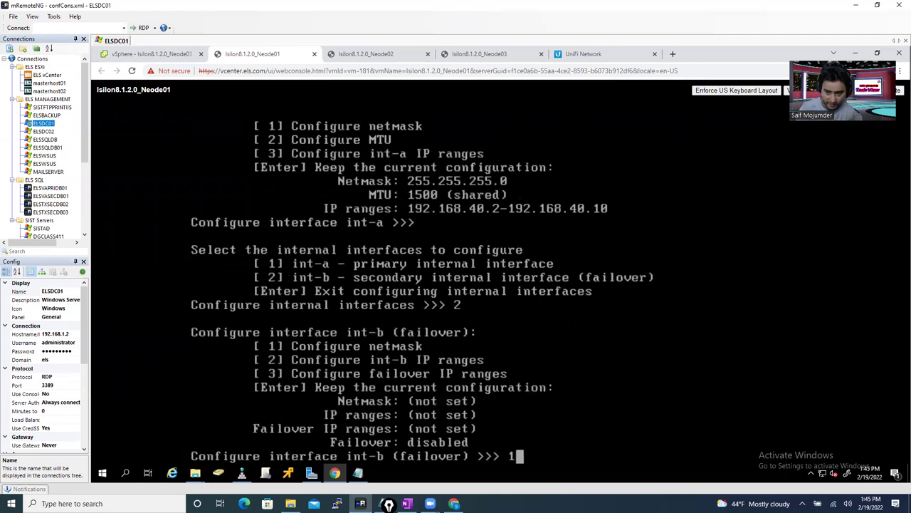
key(Return)
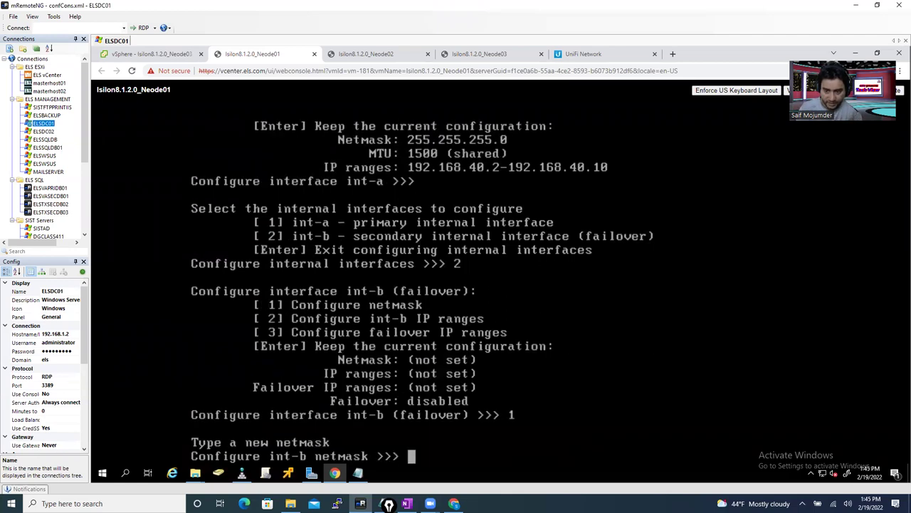
text(255.25.)
key(BackSpace)
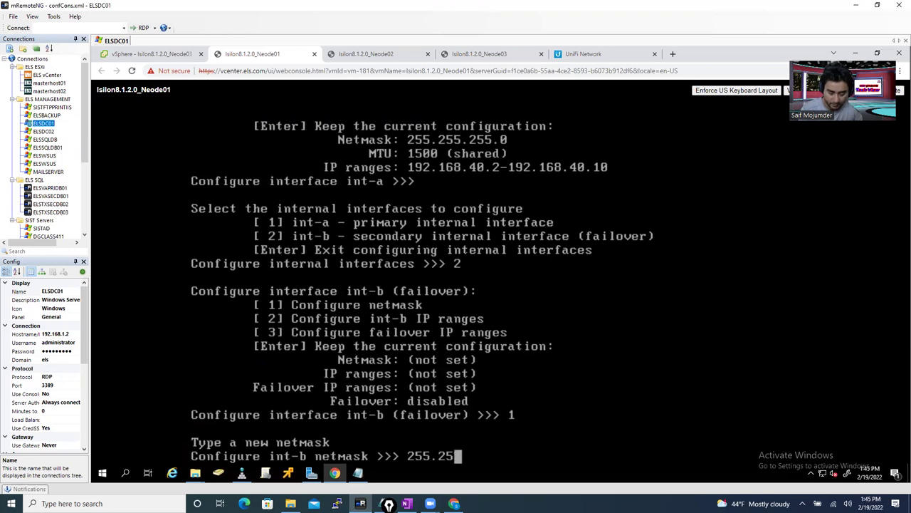
text(5.255.0)
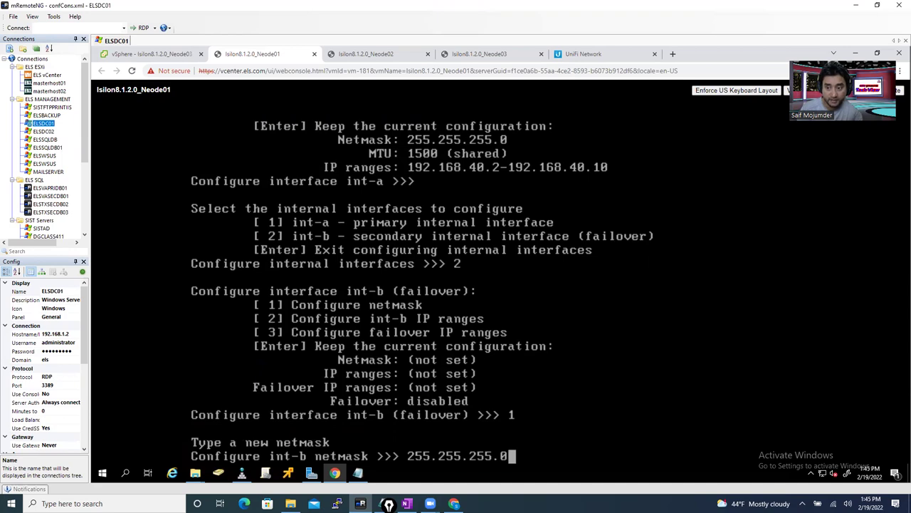
key(Return)
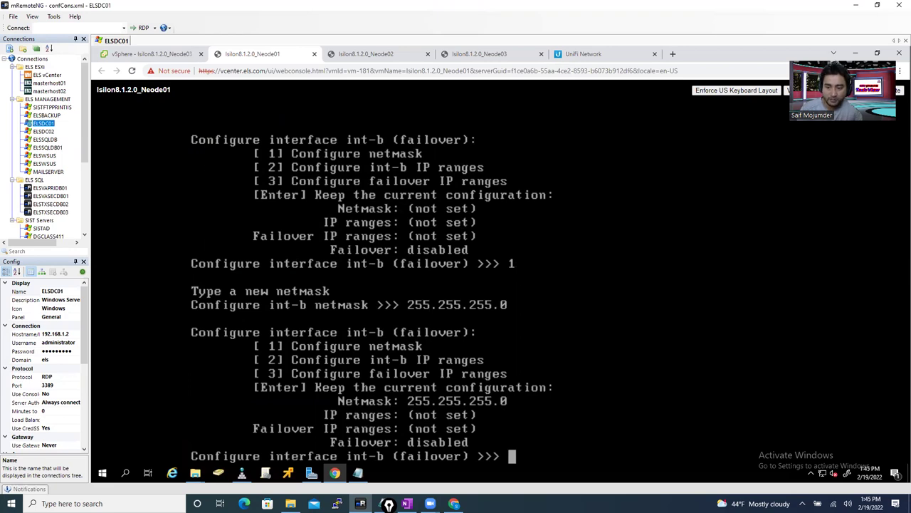
- Start adding an int-b IP range with low address 192.168.45, then consult the OneNote notes
text(2)
key(Return)
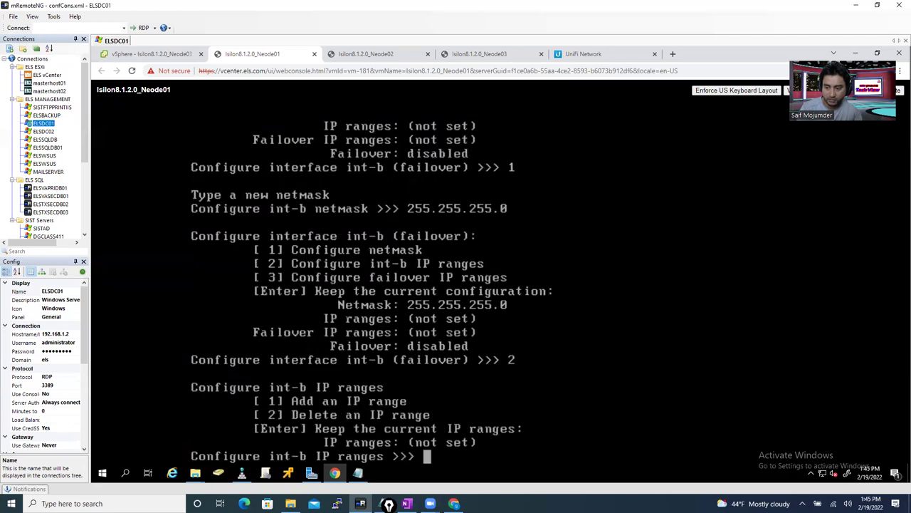
text(1)
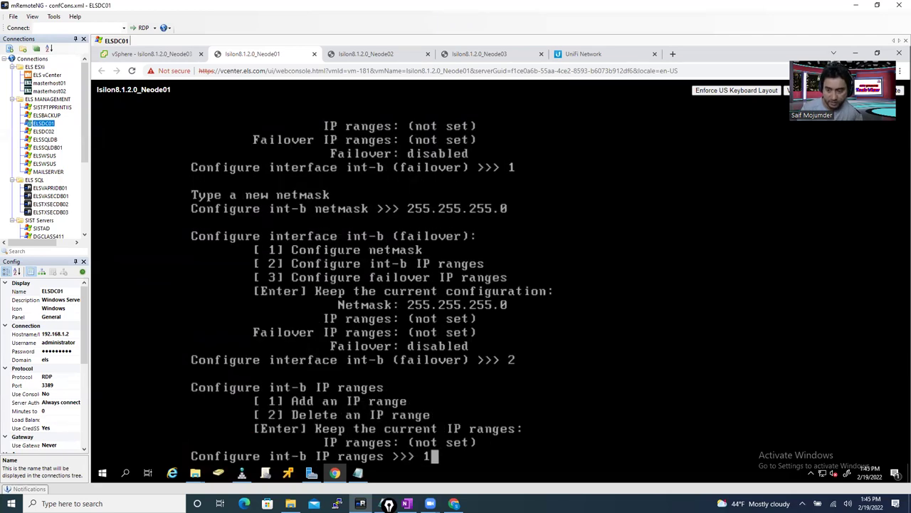
key(Return)
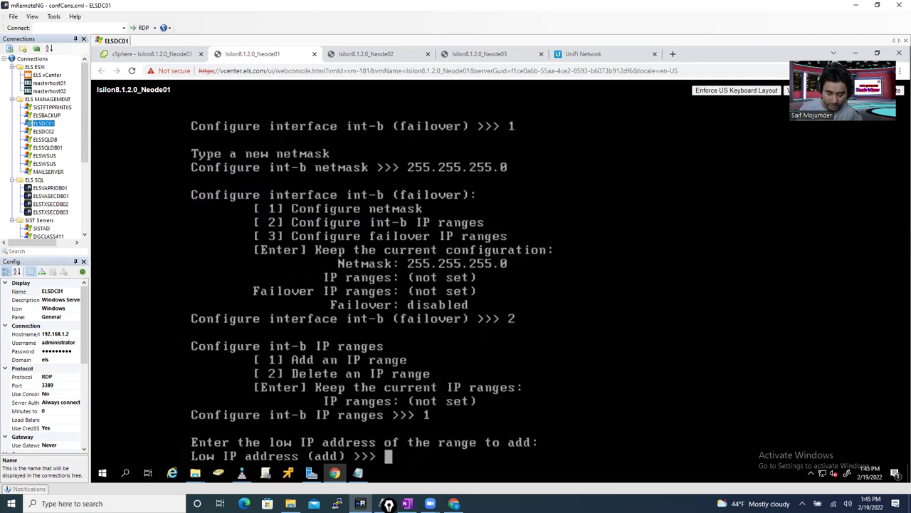
text(192.1)
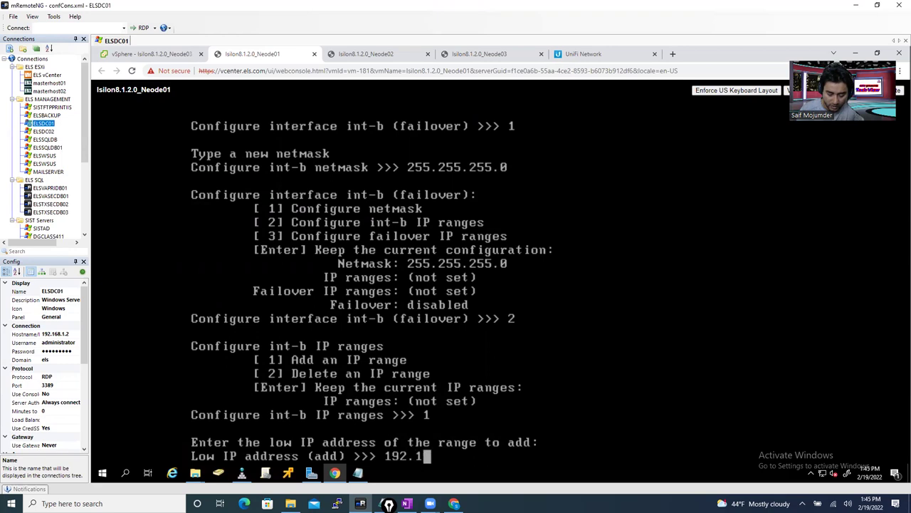
text(68.45)
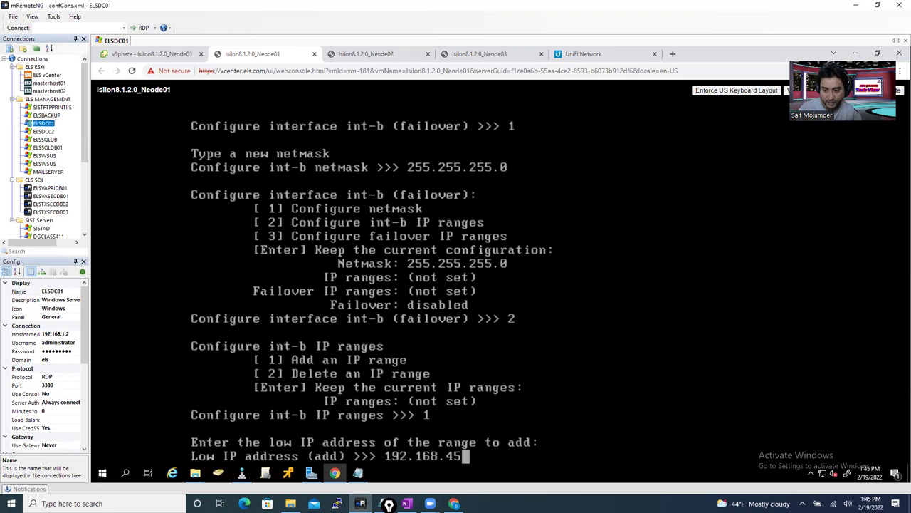
click(405, 504)
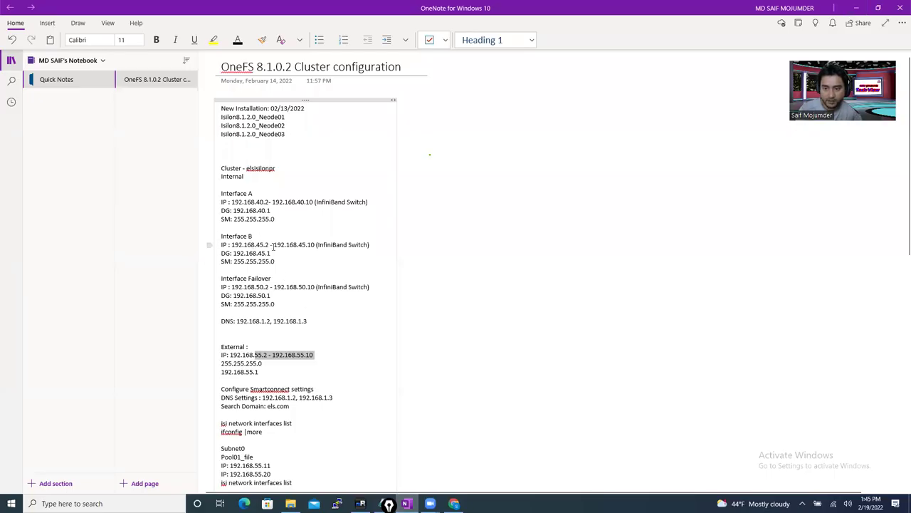
- Check the Interface B range start in the OneNote notes and return to the node console
drag(255, 245, 266, 244)
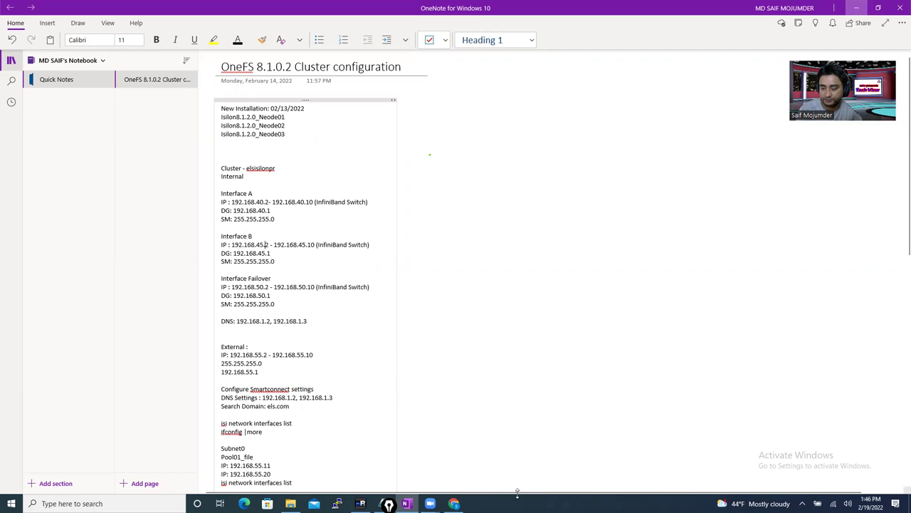
click(856, 8)
- Enter the int-b range 192.168.45.2–192.168.45.10, keeping the range list and failover settings
text(.2)
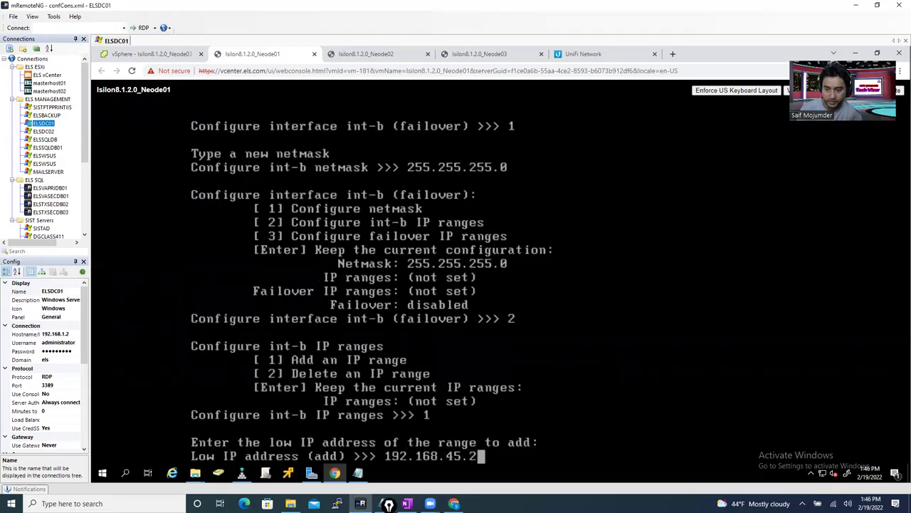
key(Return)
text(192.168.45.2)
key(BackSpace)
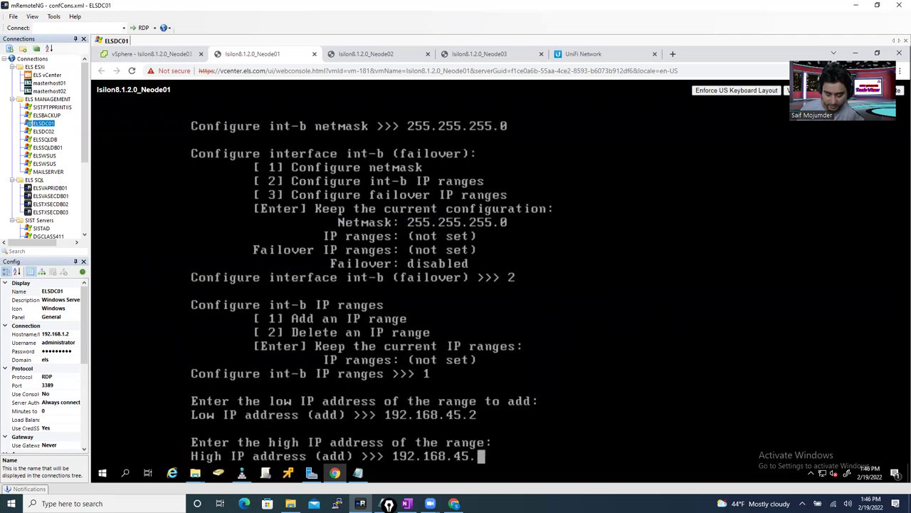
text(10)
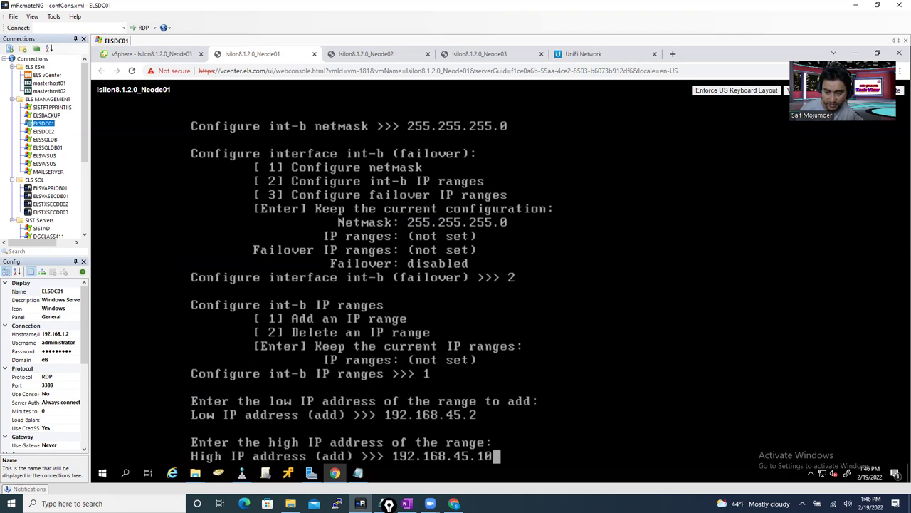
key(Return)
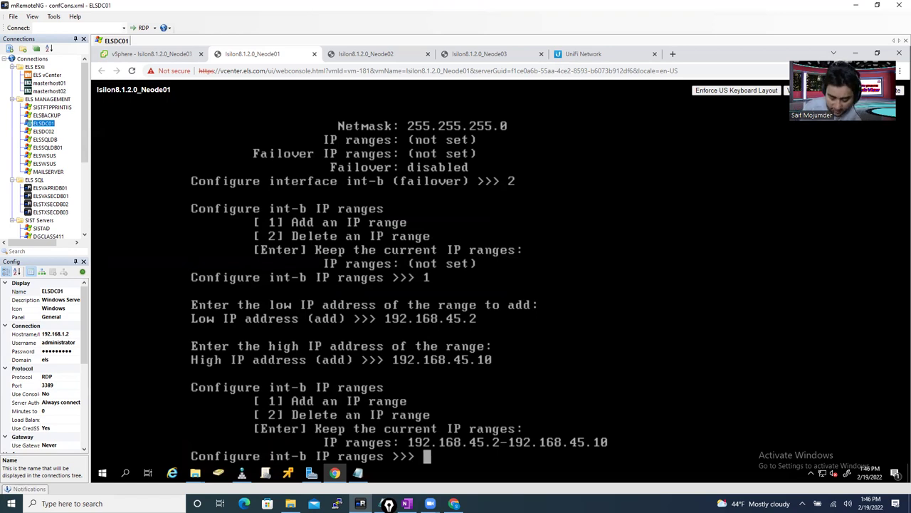
key(Return)
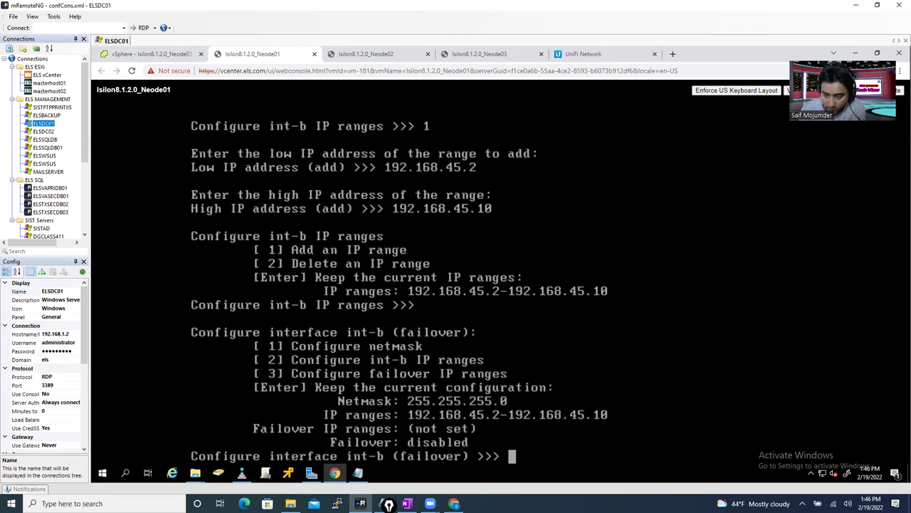
key(Return)
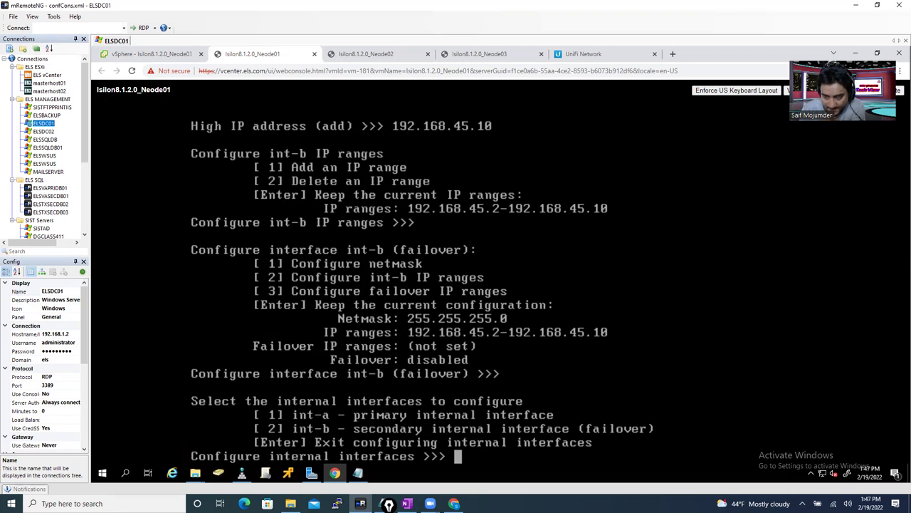
- Select int-b (2), keep its configuration, and finish the internal interface setup
text(2)
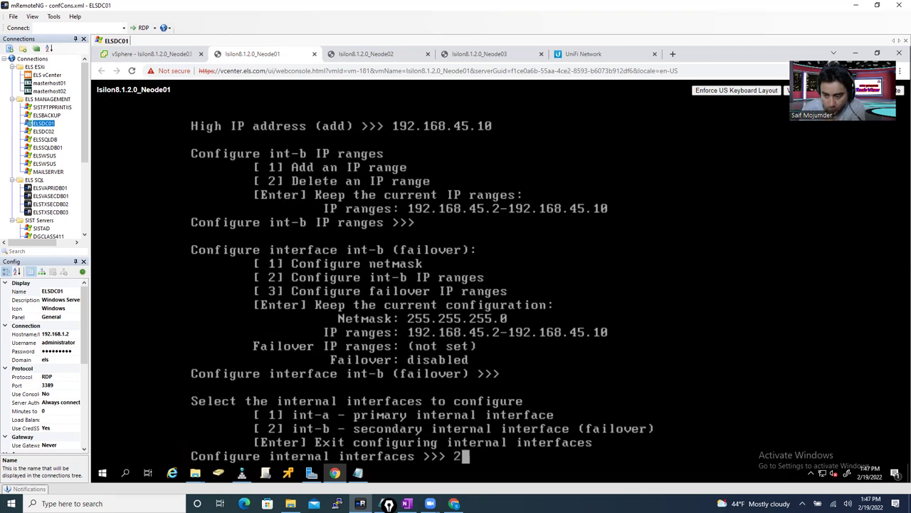
key(Return)
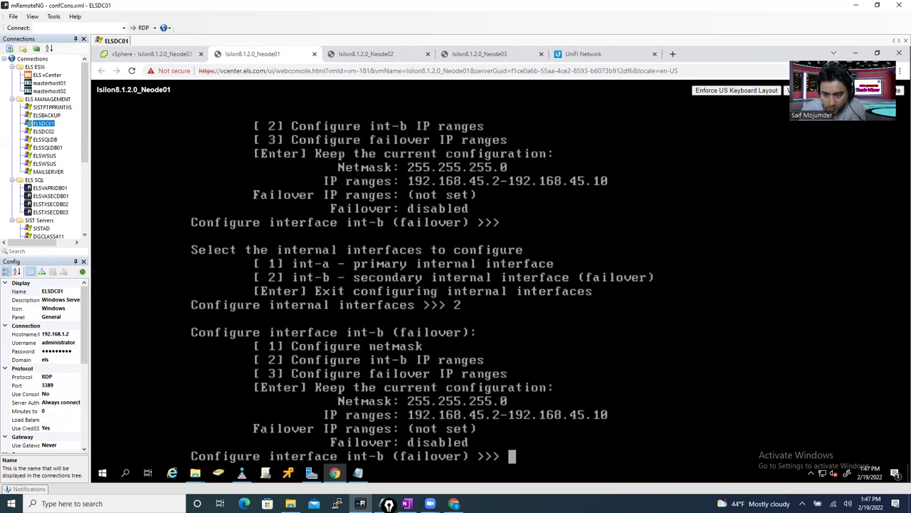
key(Return)
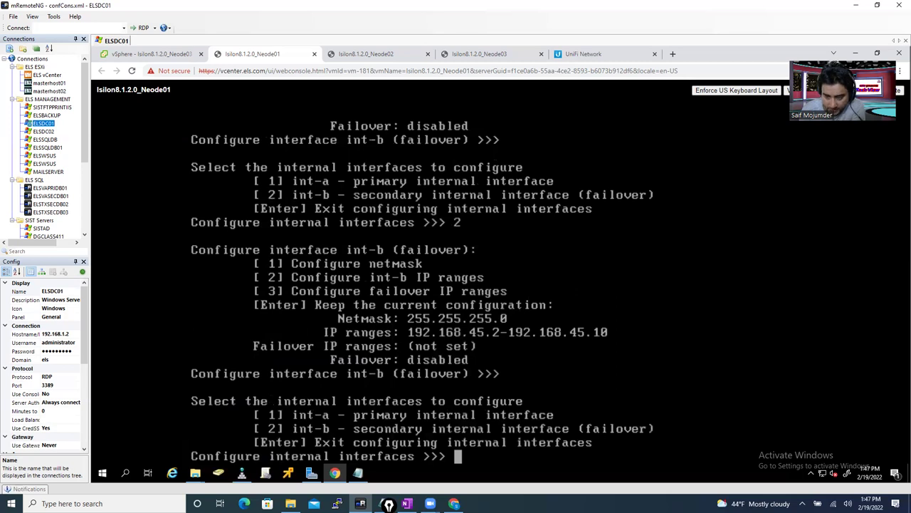
key(Return)
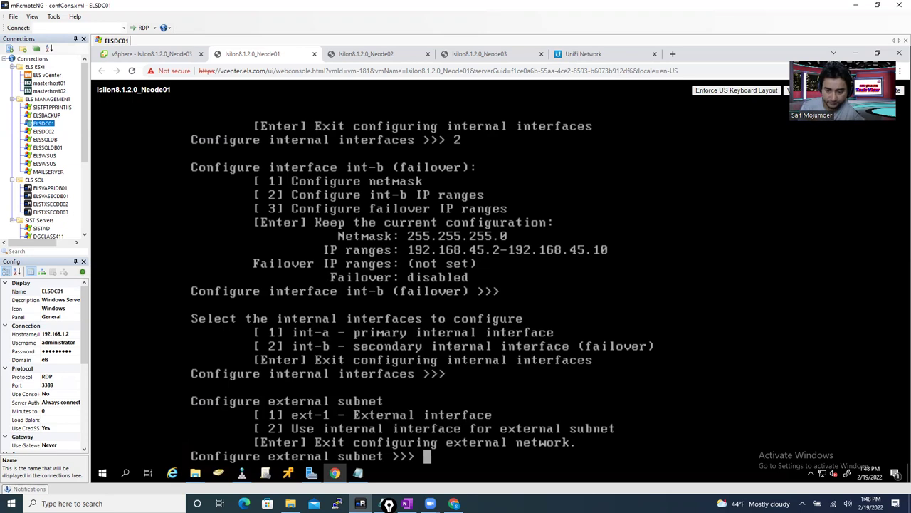
- Select ext-1 and set its netmask to 255.255.255.0
text(1)
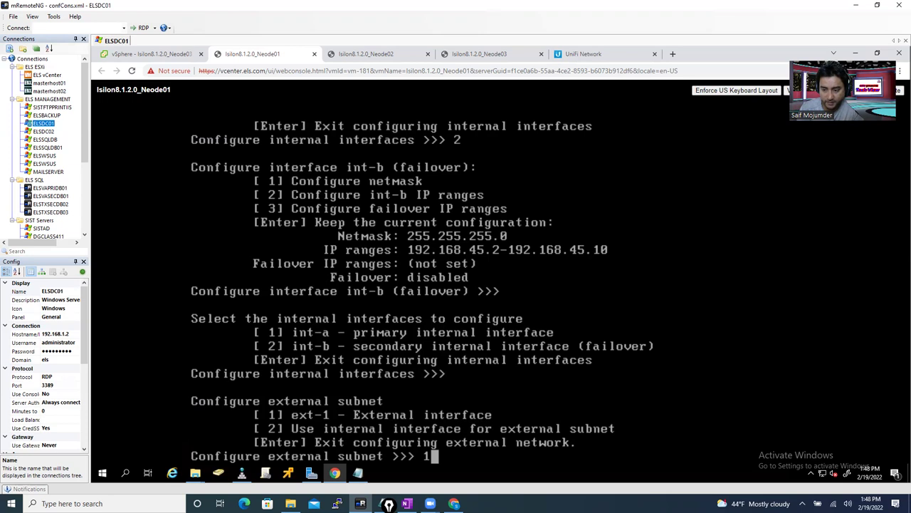
key(Return)
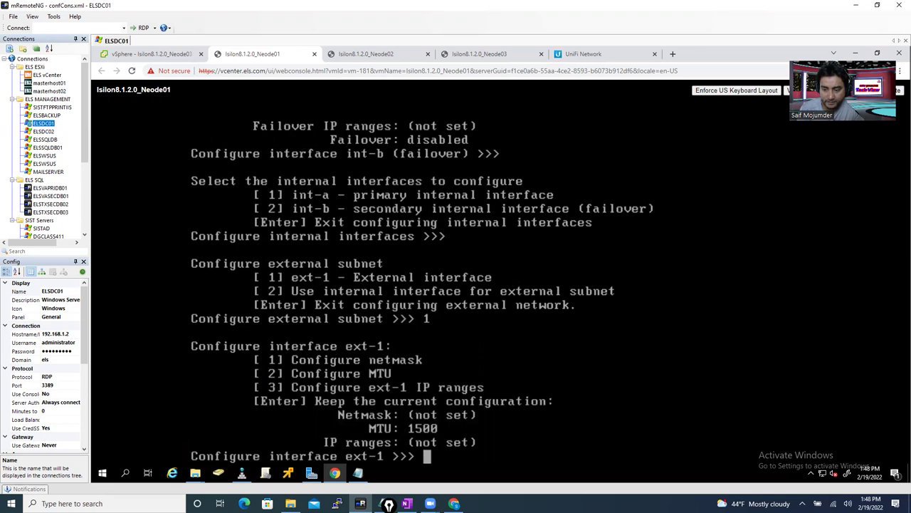
text(1)
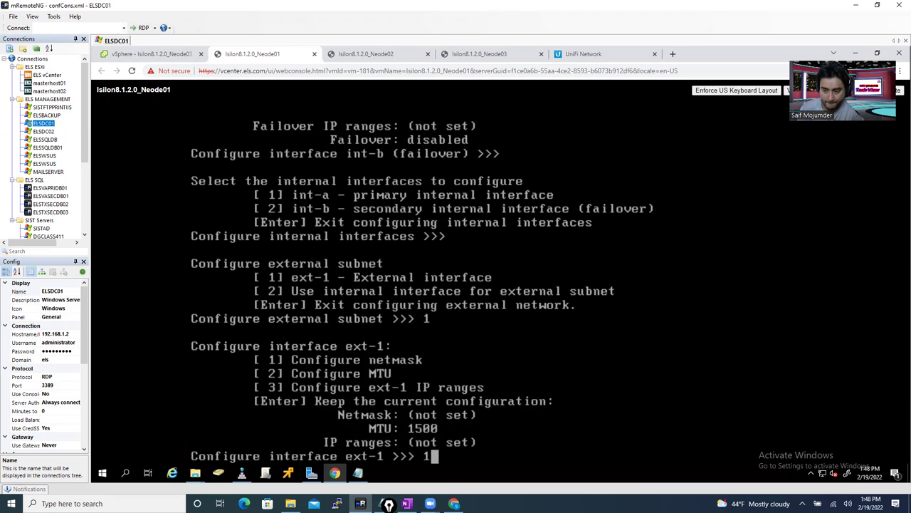
key(Return)
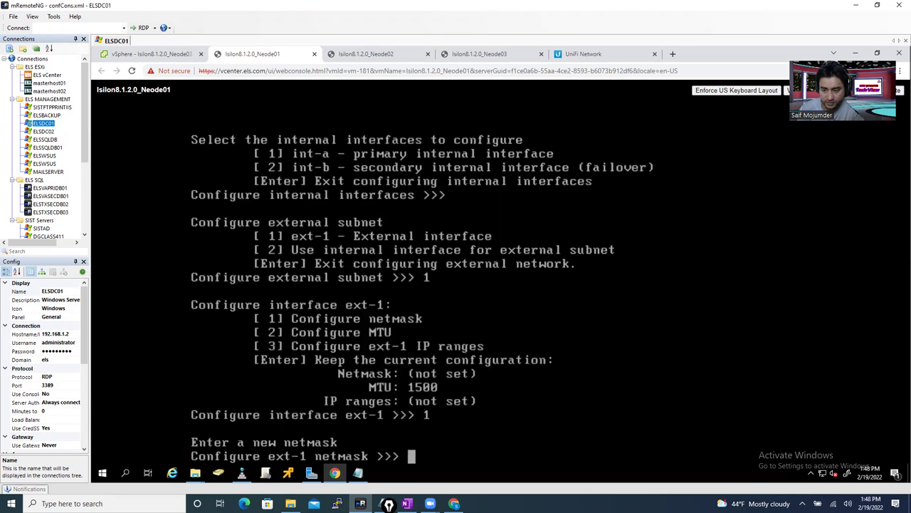
text(255)
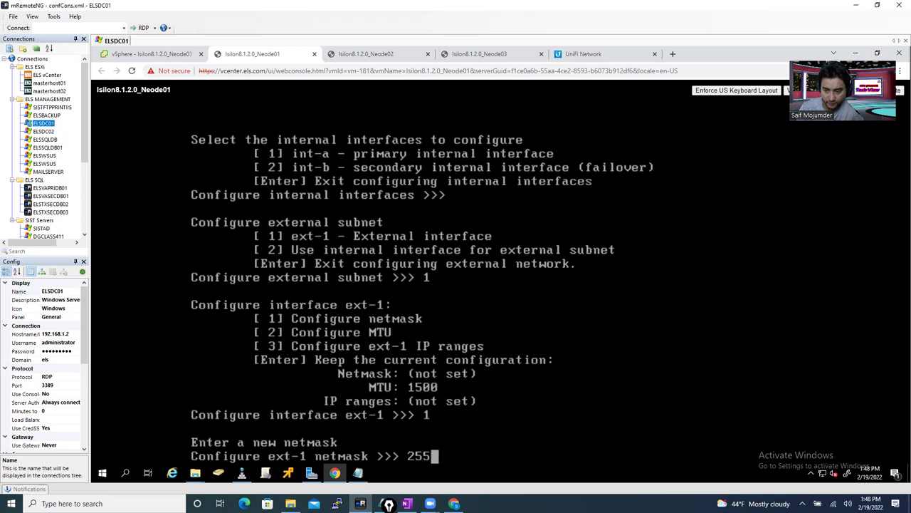
text(.255.255.0)
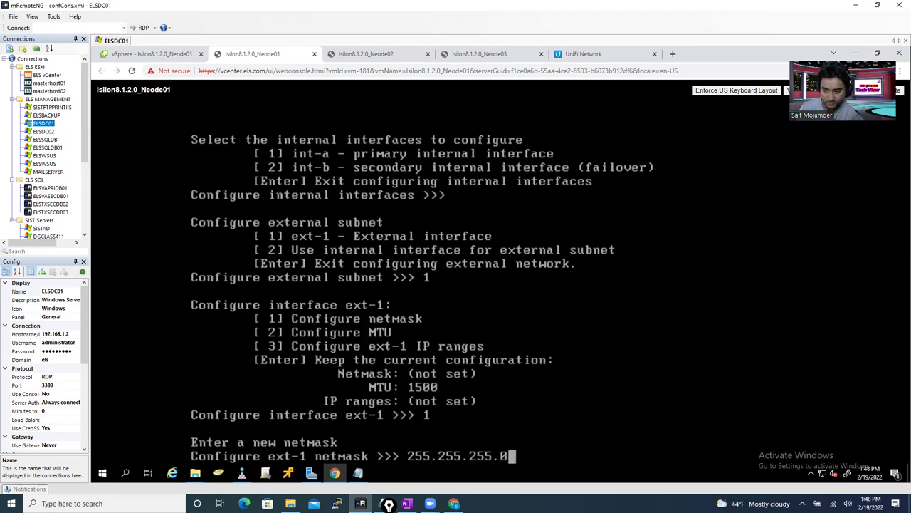
key(Return)
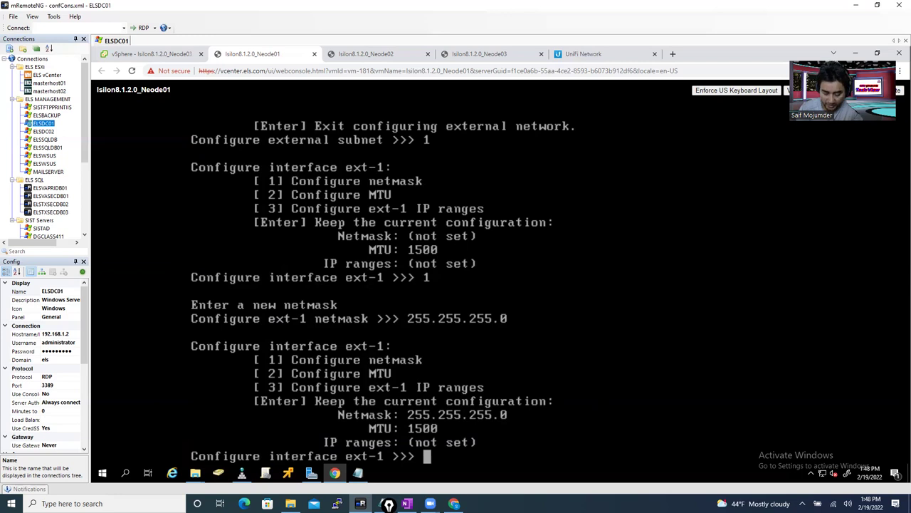
- Open the ext-1 IP ranges menu and bring up the cluster notes showing the planned range
text(3)
key(Return)
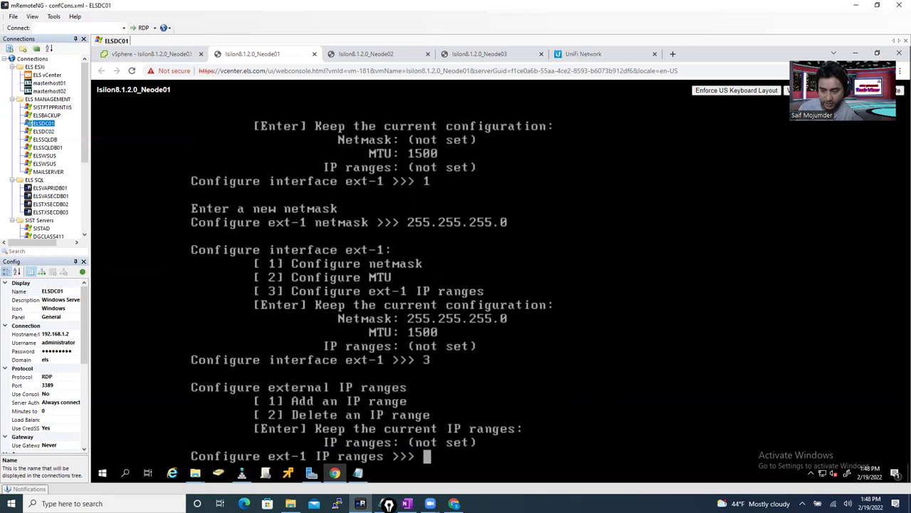
click(406, 504)
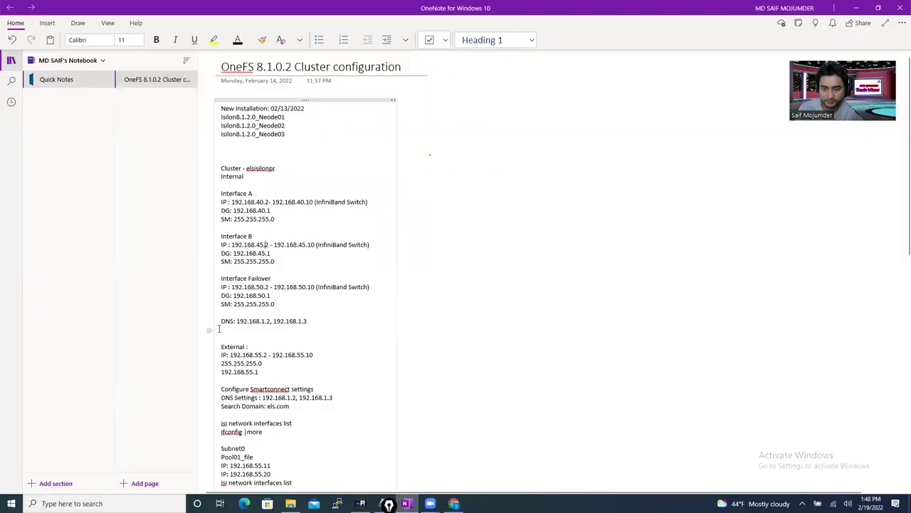
drag(230, 355, 314, 354)
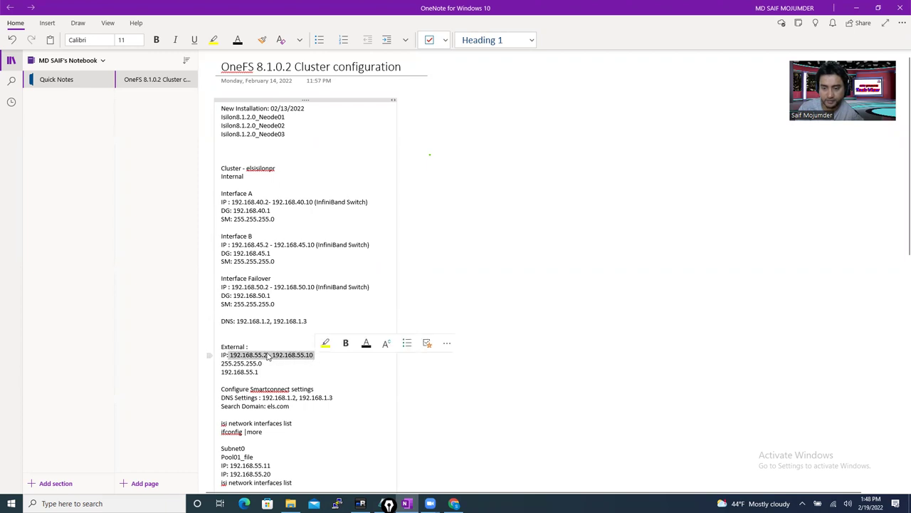
click(857, 8)
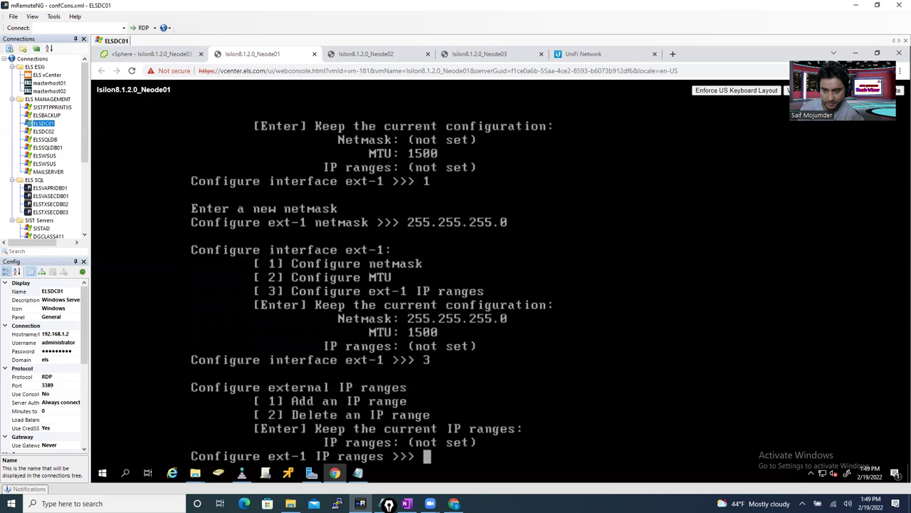
- Add the ext-1 range 192.168.55.2–192.168.55.10 and keep the ext-1 interface configuration
text(1)
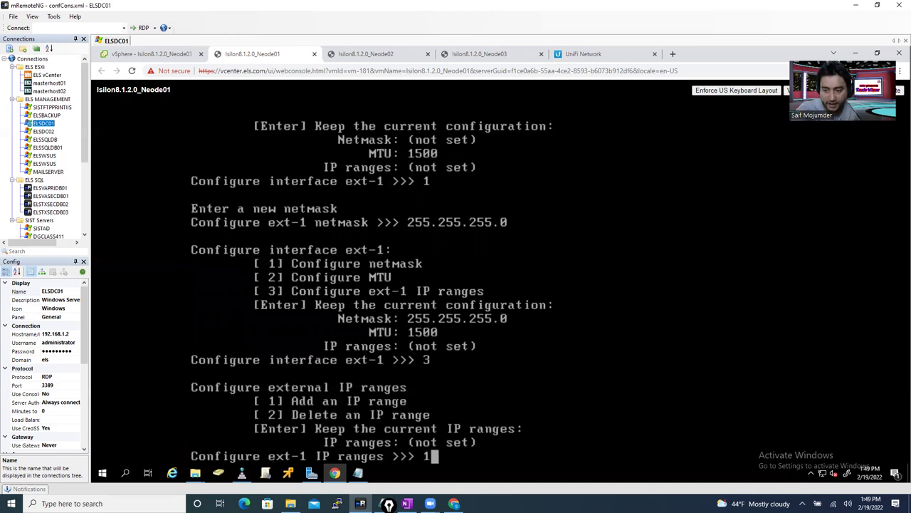
key(Return)
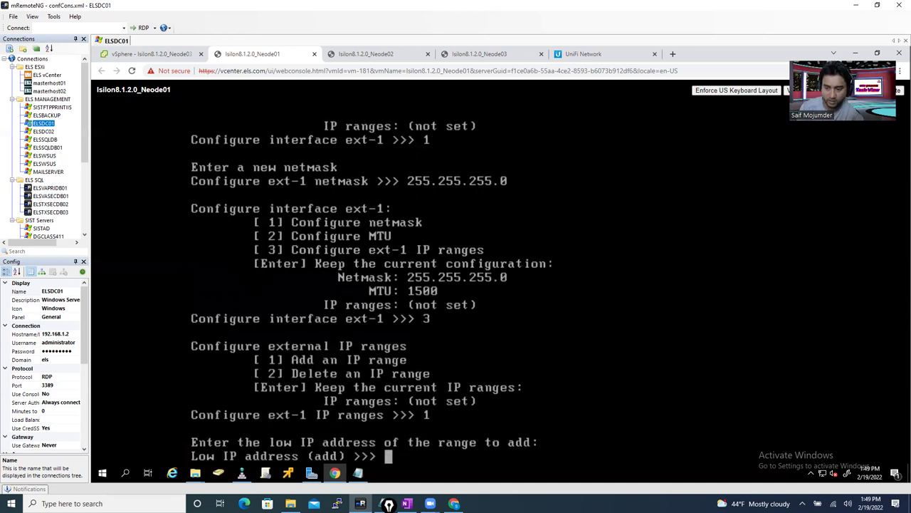
text(192.168.55.2)
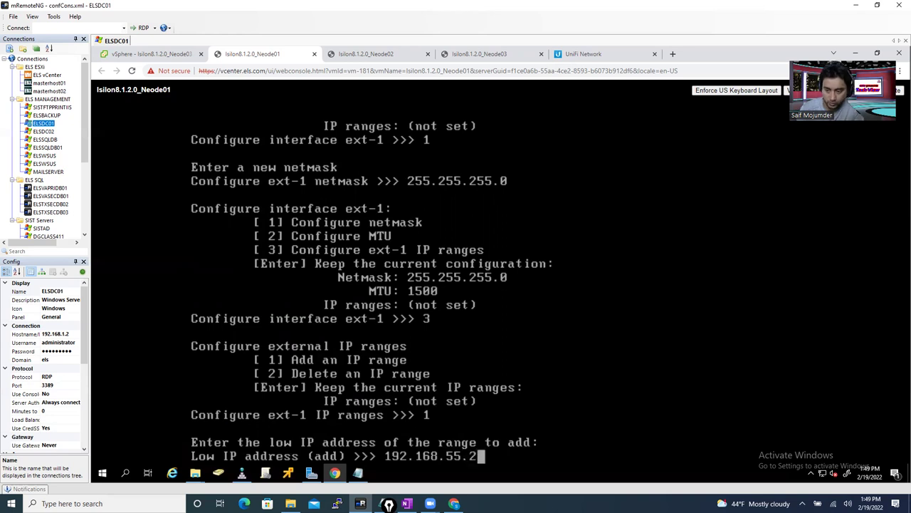
key(Return)
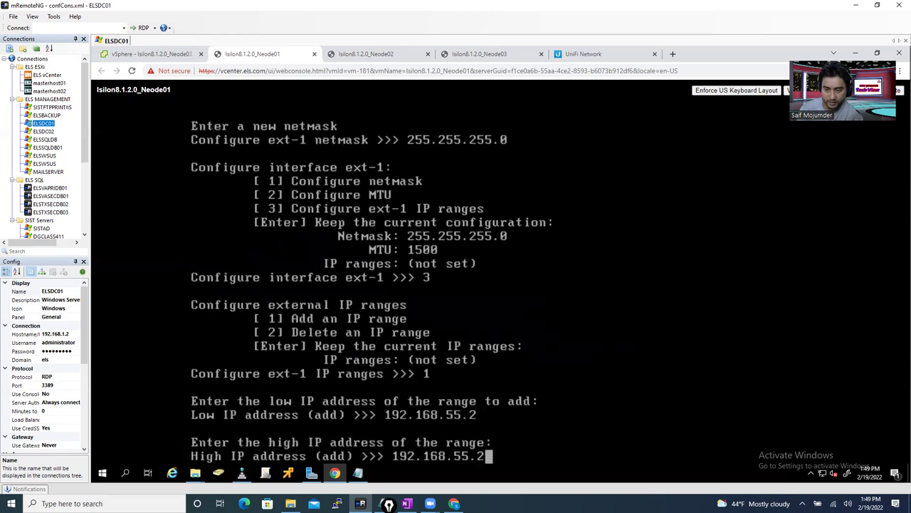
key(BackSpace)
text(10)
key(Return)
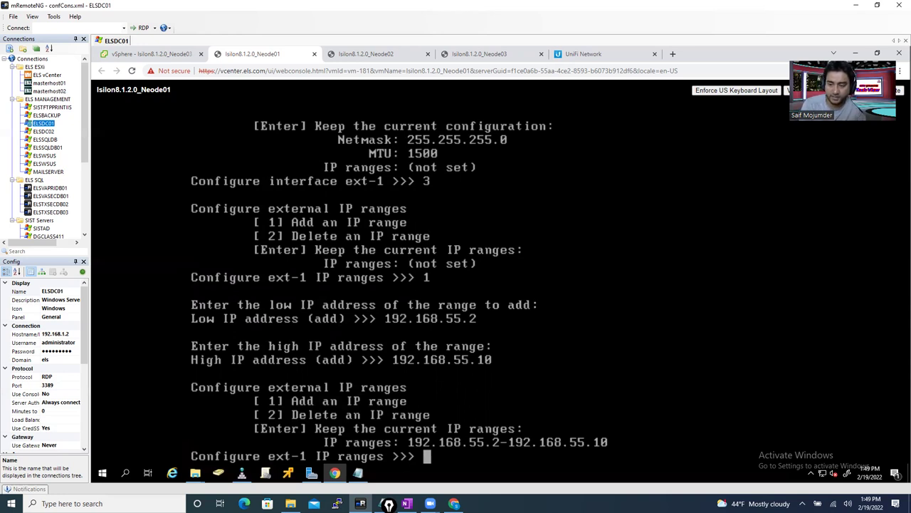
key(Return)
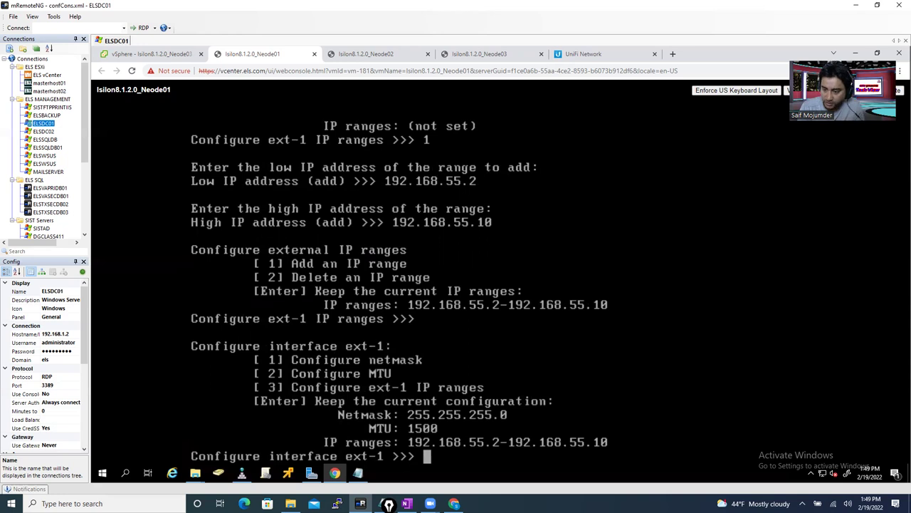
key(Return)
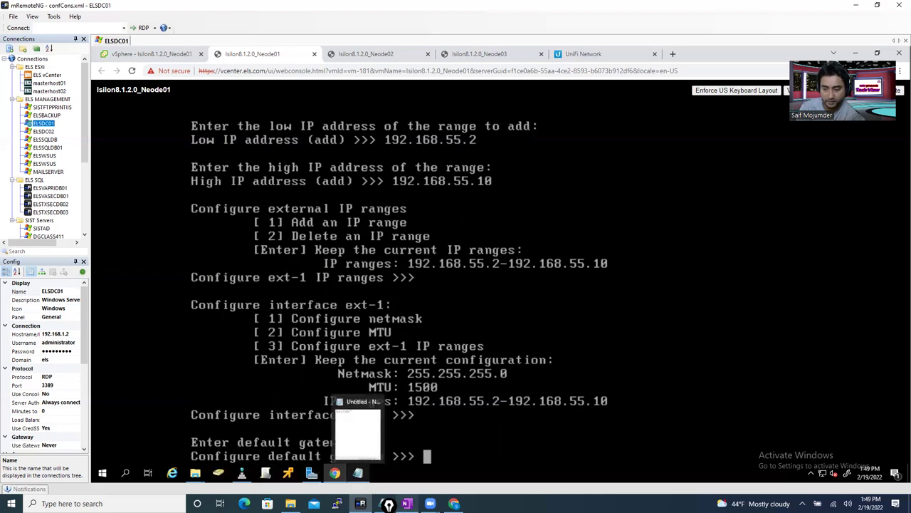
- Select the planned gateway address 192.168.55.1 under External in the OneNote notes
click(407, 504)
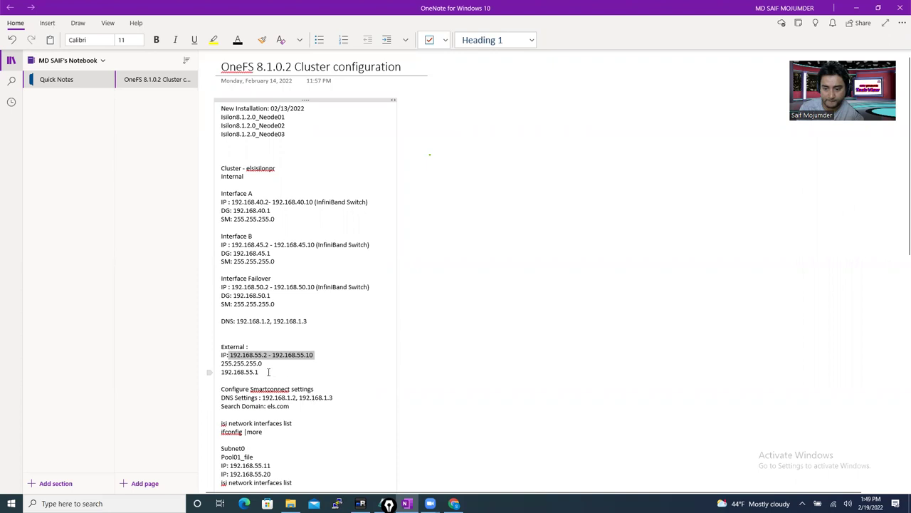
drag(269, 371, 213, 369)
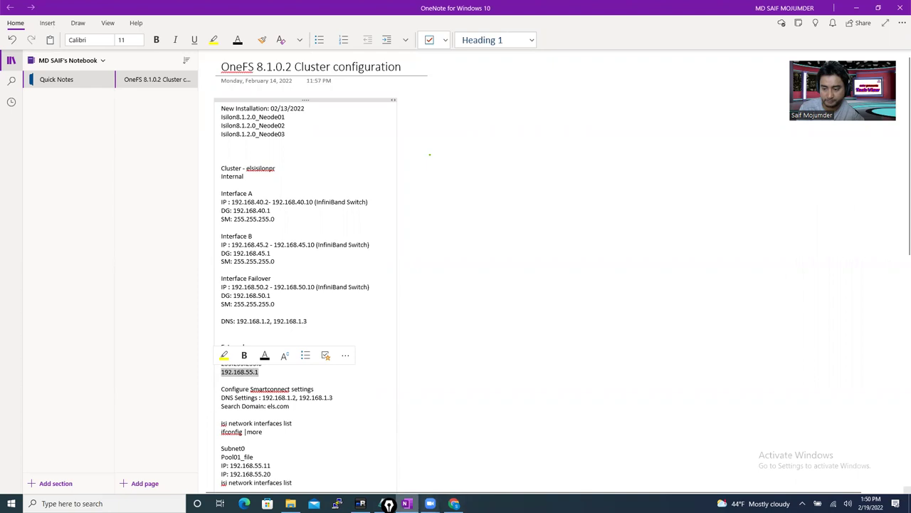
- Enter 192.168.55.1 as the default gateway in the node console
click(360, 503)
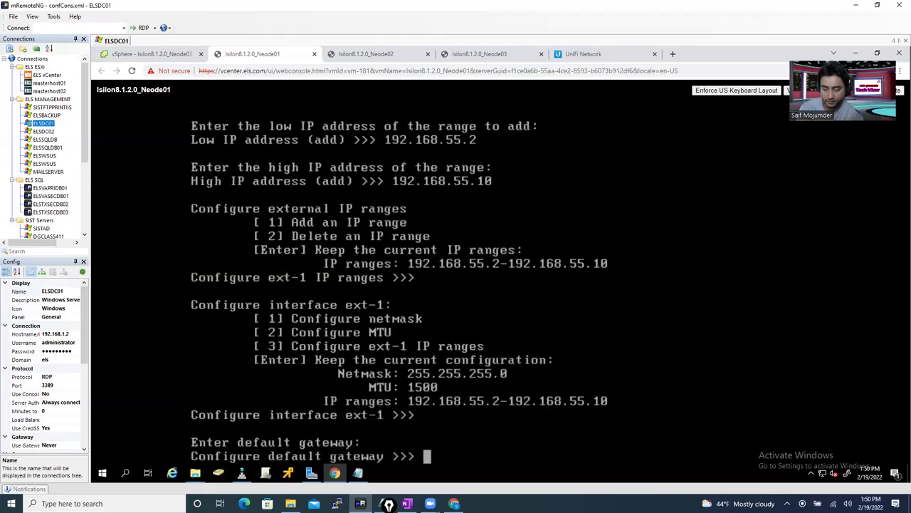
text(192)
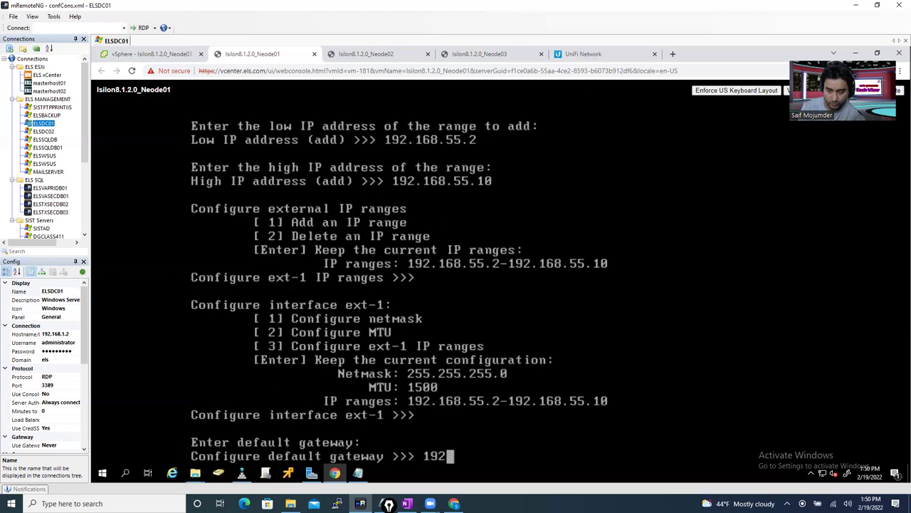
text(.168.)
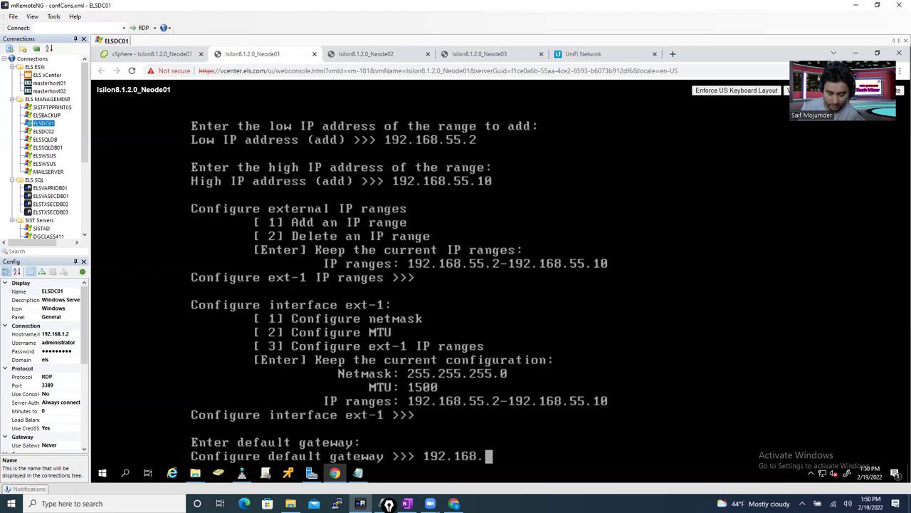
text(55.1)
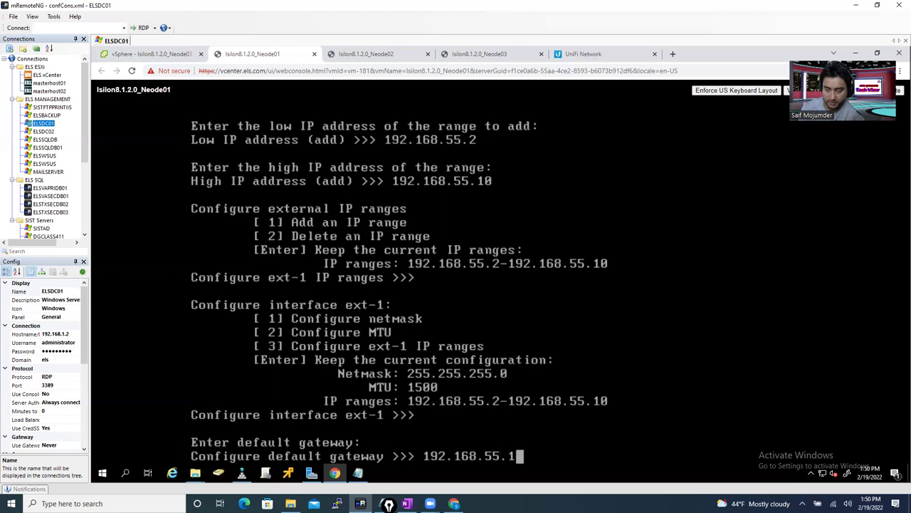
key(Return)
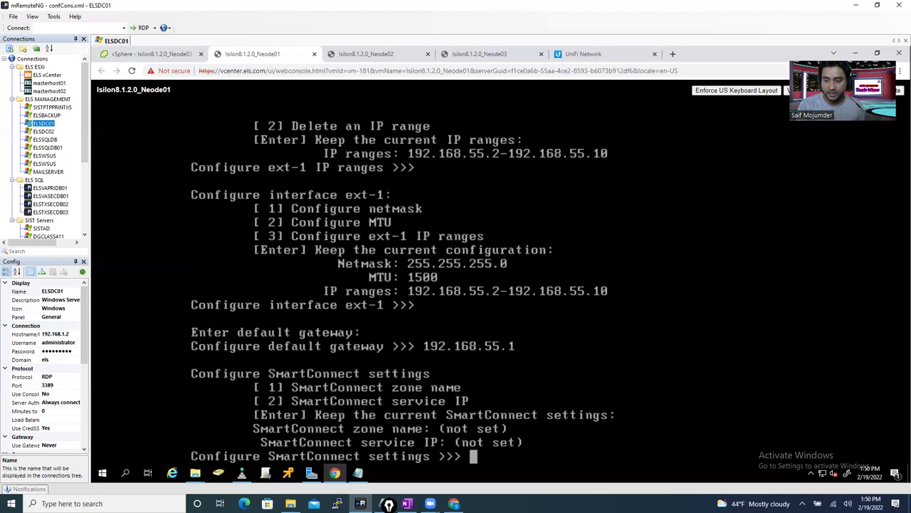
click(406, 503)
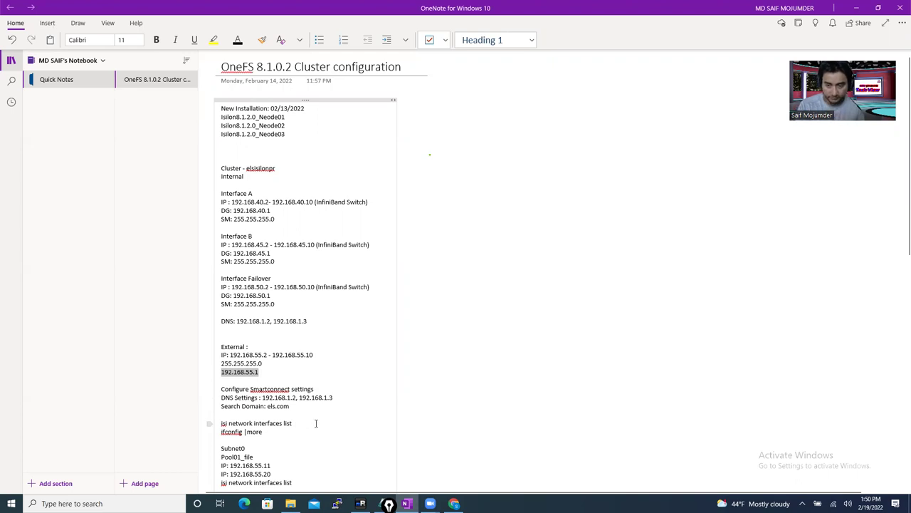
scroll(316, 423, down, 5)
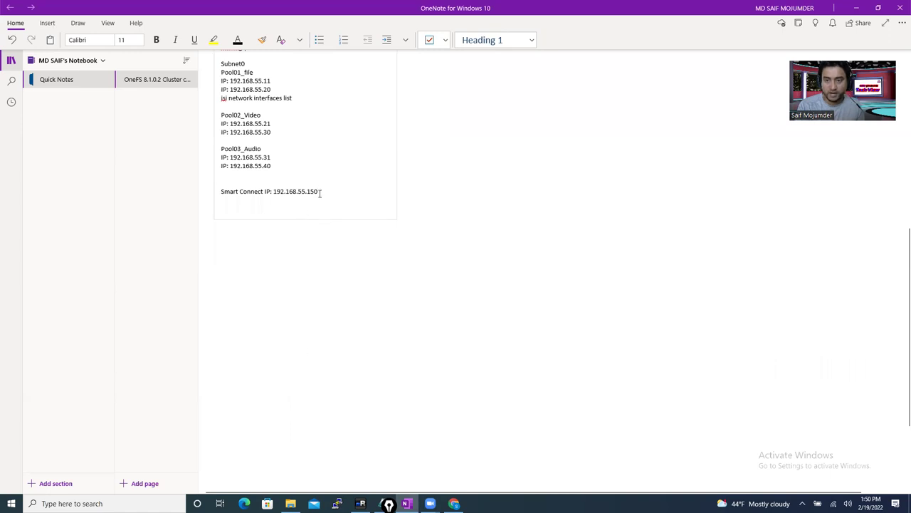
drag(319, 192, 273, 192)
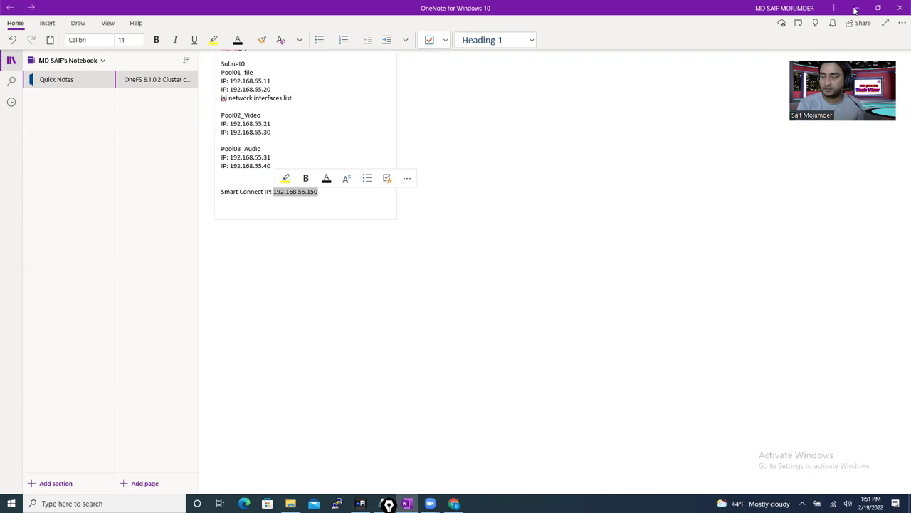
click(856, 8)
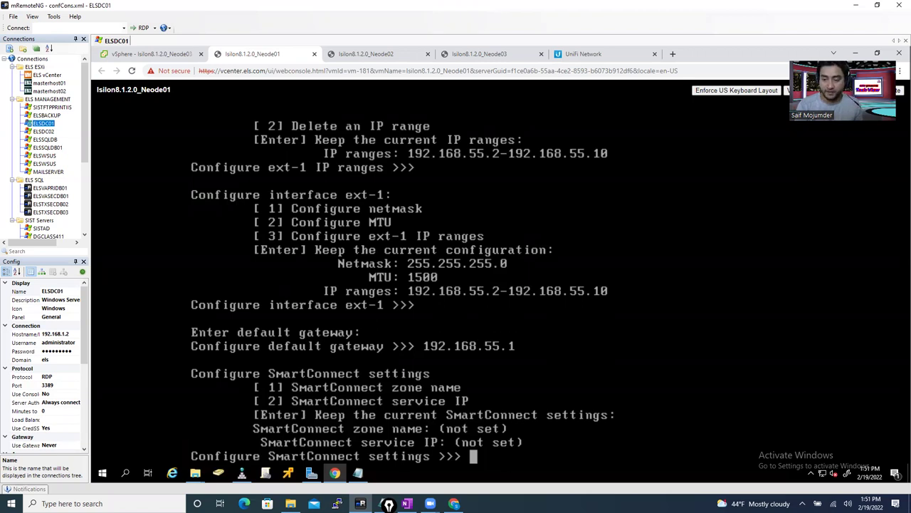
- Choose option 2 and enter 192.168.55.150 as the SmartConnect service IP
text(2)
key(Return)
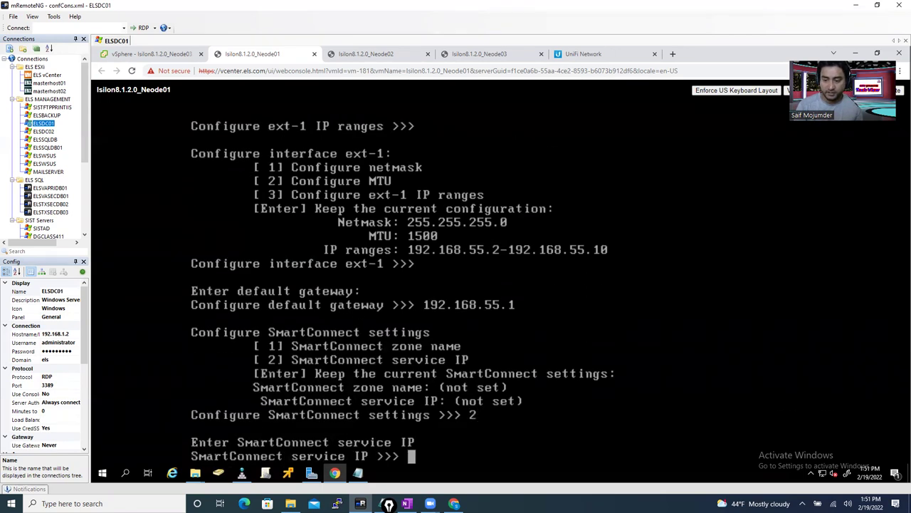
text(1)
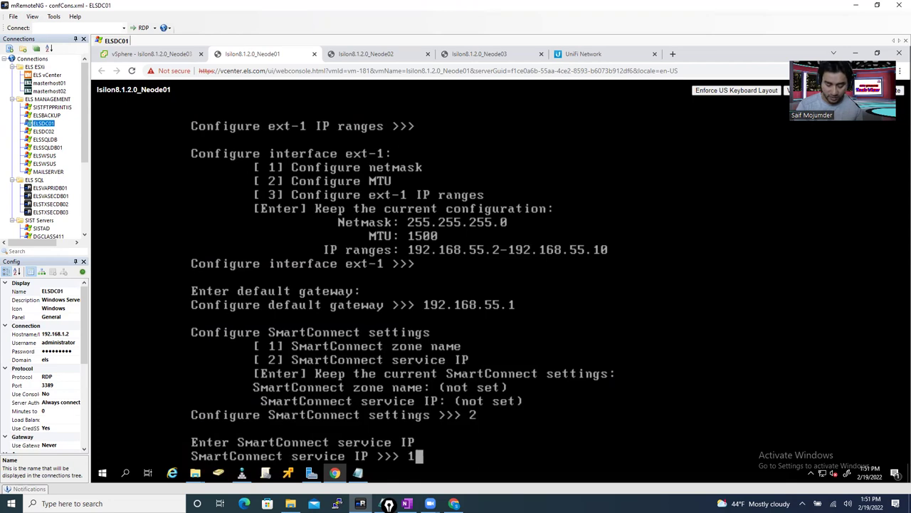
text(92.168.)
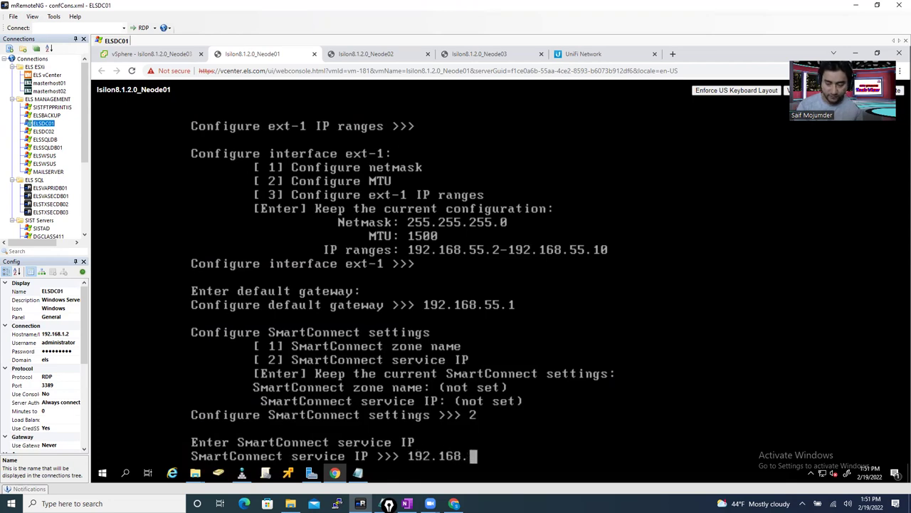
text(55.)
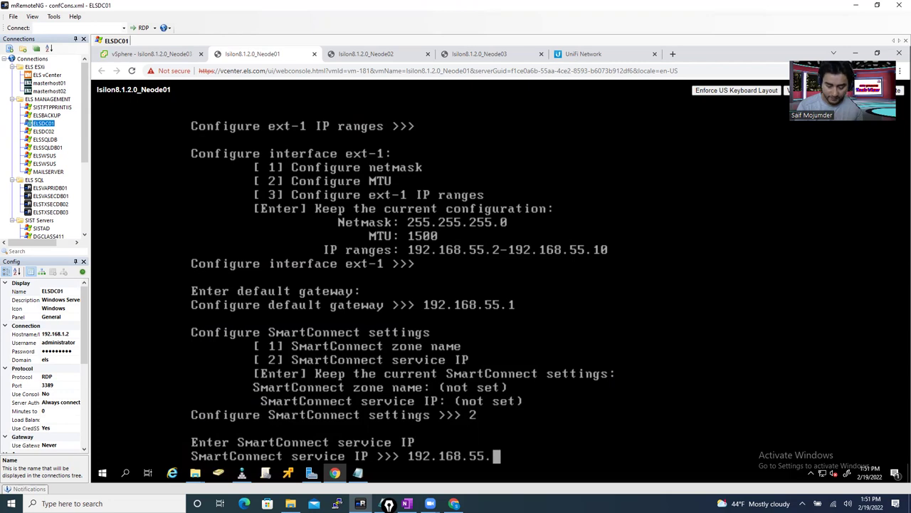
text(150)
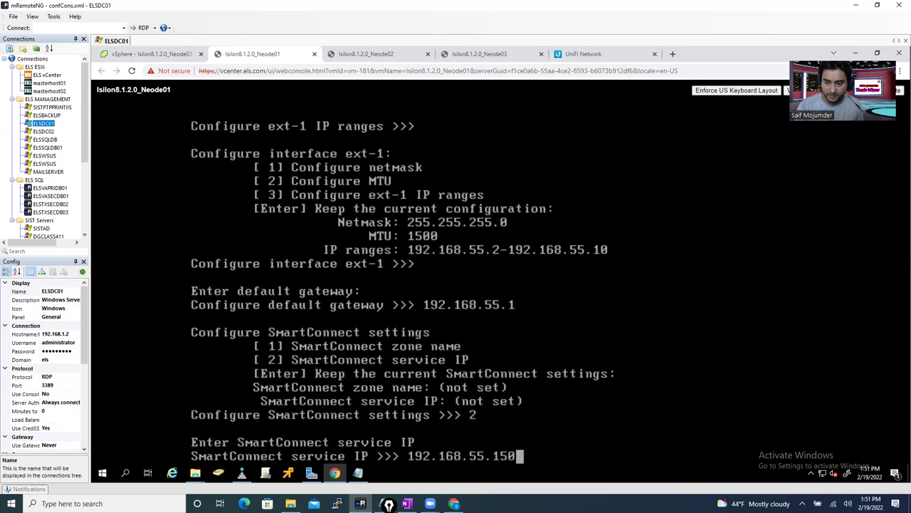
key(Return)
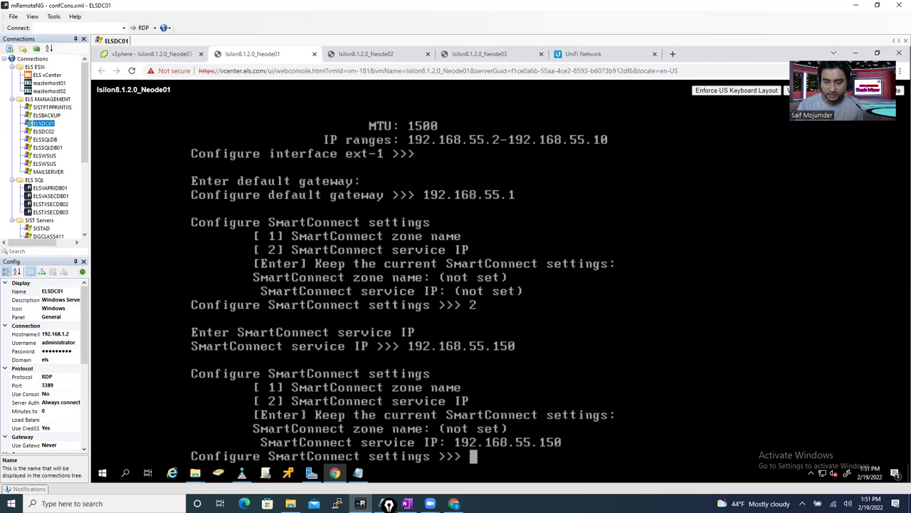
- Keep the SmartConnect settings and enter DNS servers 192.168.1.2 and 192.168.1.3
key(Return)
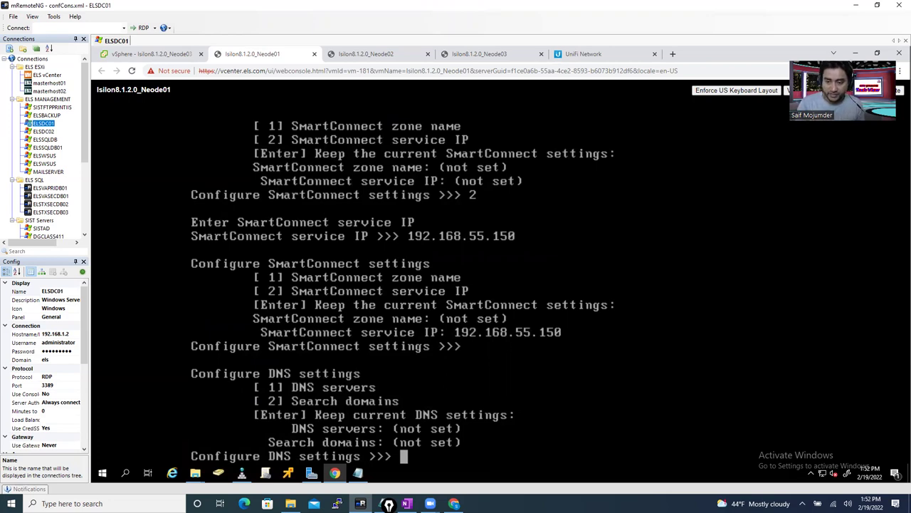
text(1)
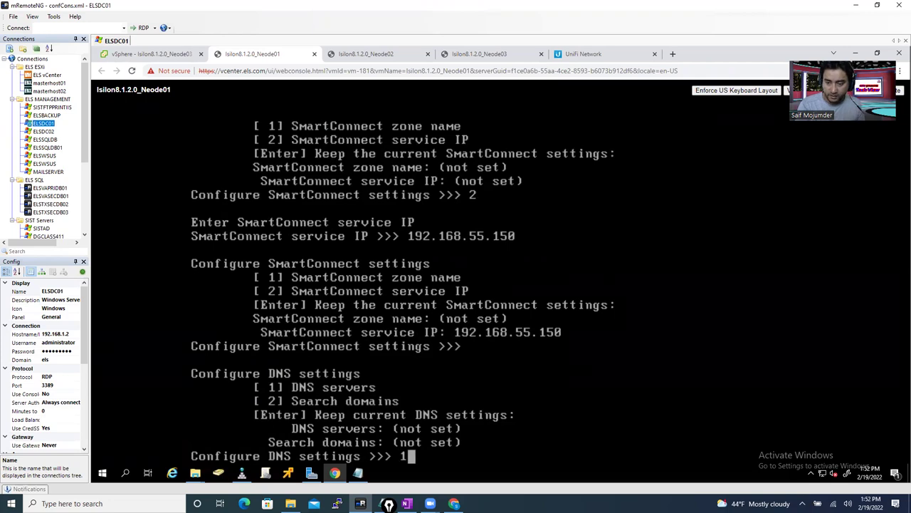
key(Return)
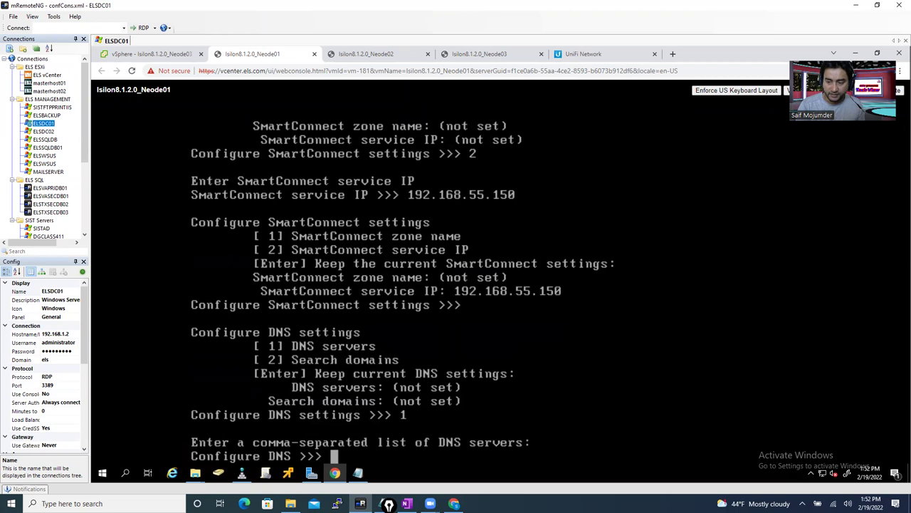
text(1)
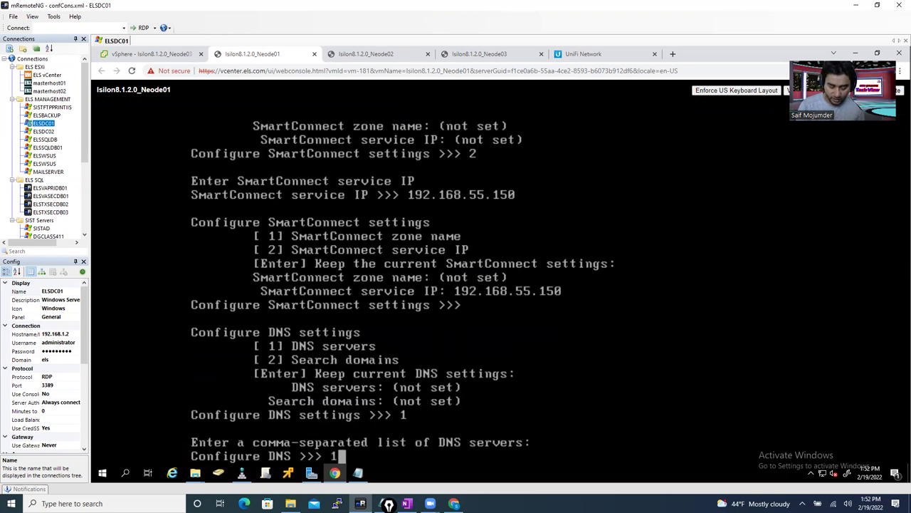
text(92.168.1.2)
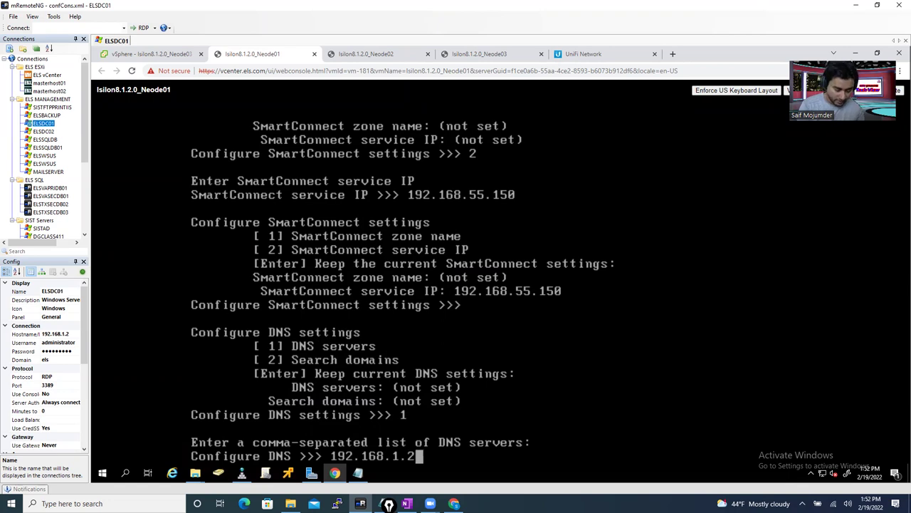
text(,)
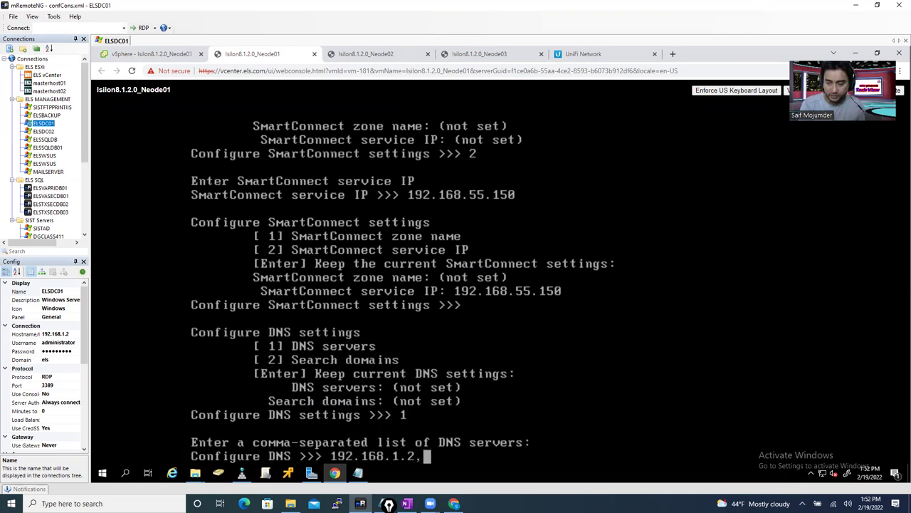
text(92.168.)
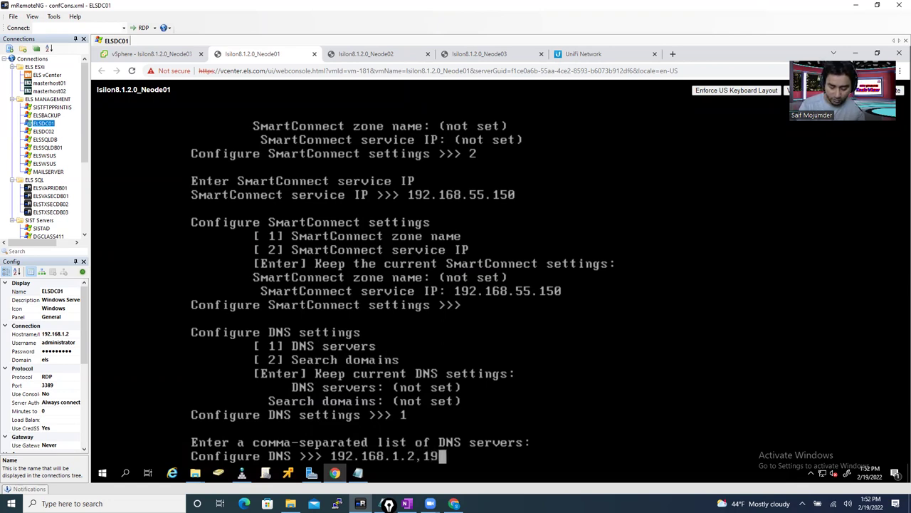
text(1.3)
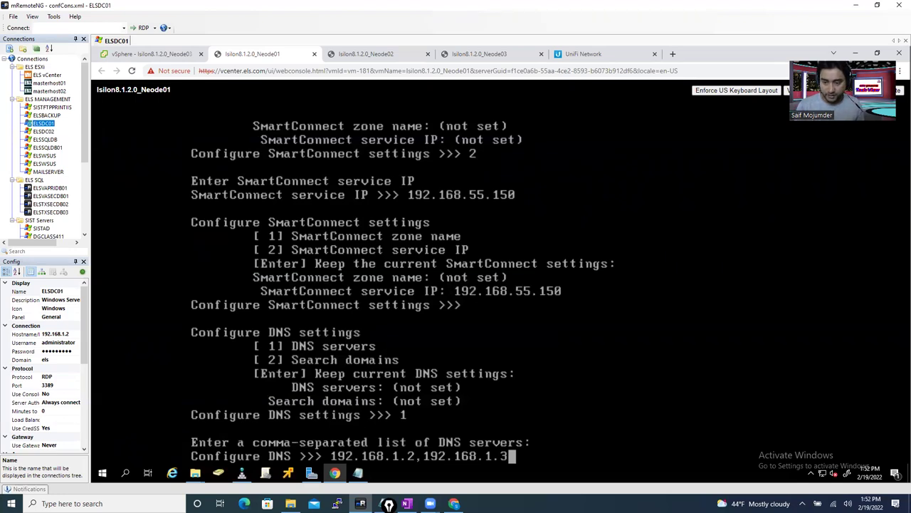
key(Return)
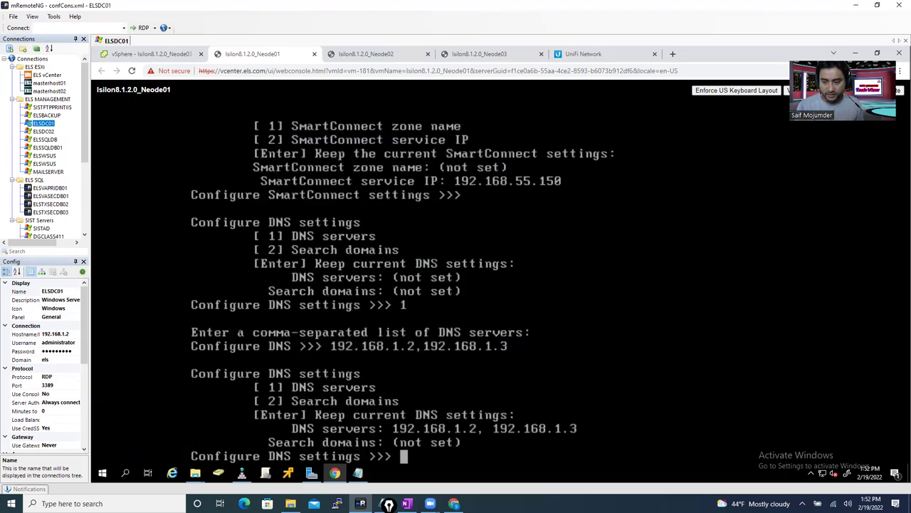
- Set the DNS search domain to els.com
text(2)
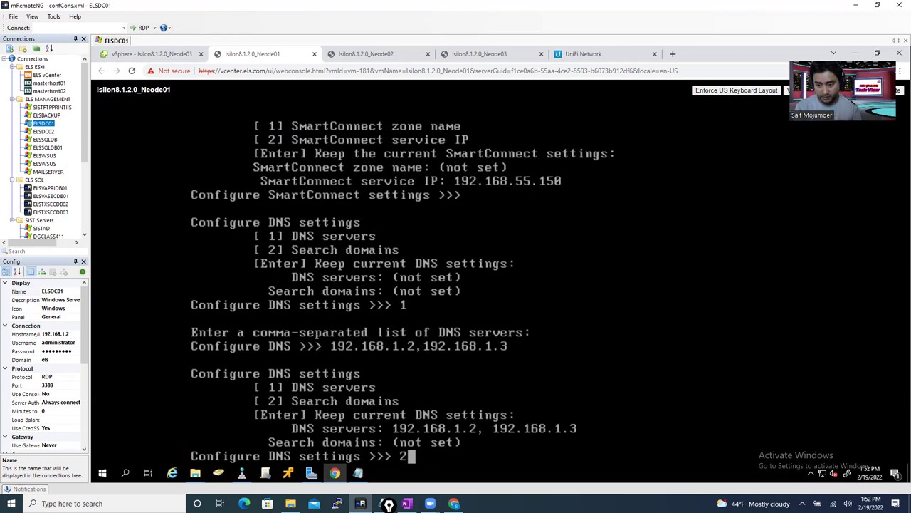
key(Return)
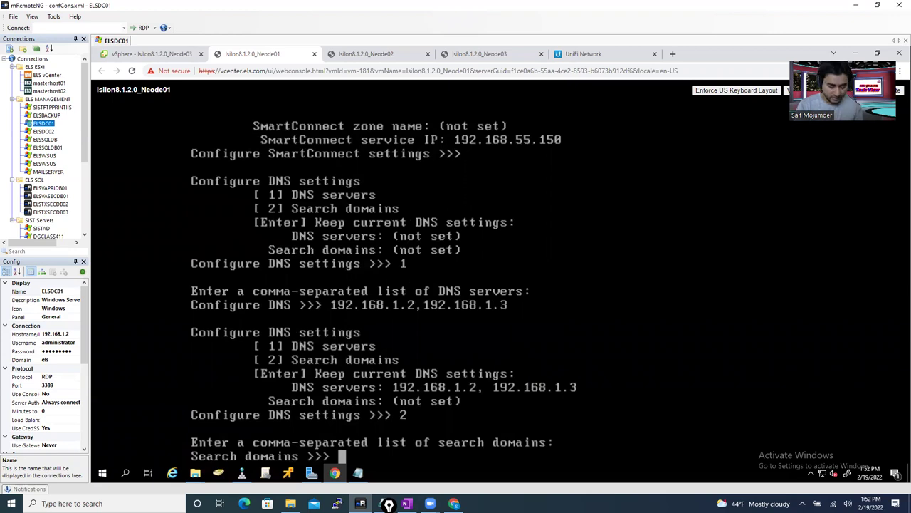
text(els)
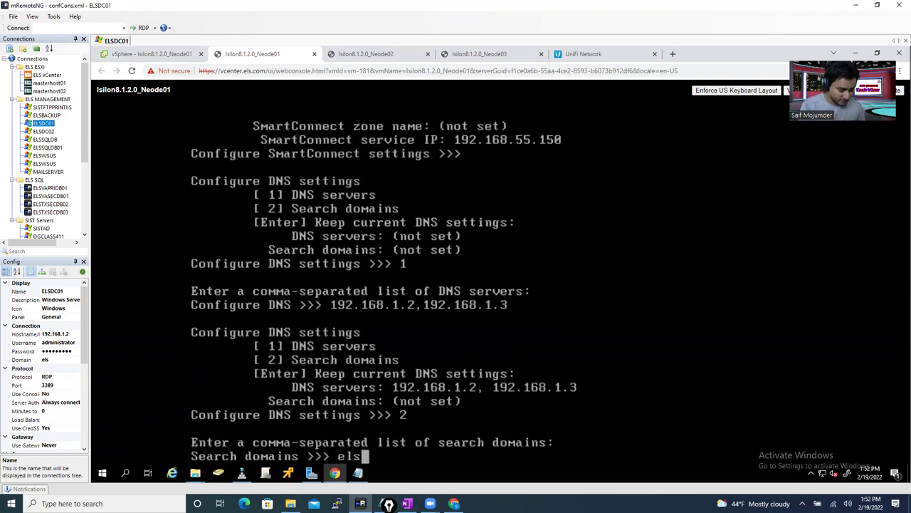
text(.com)
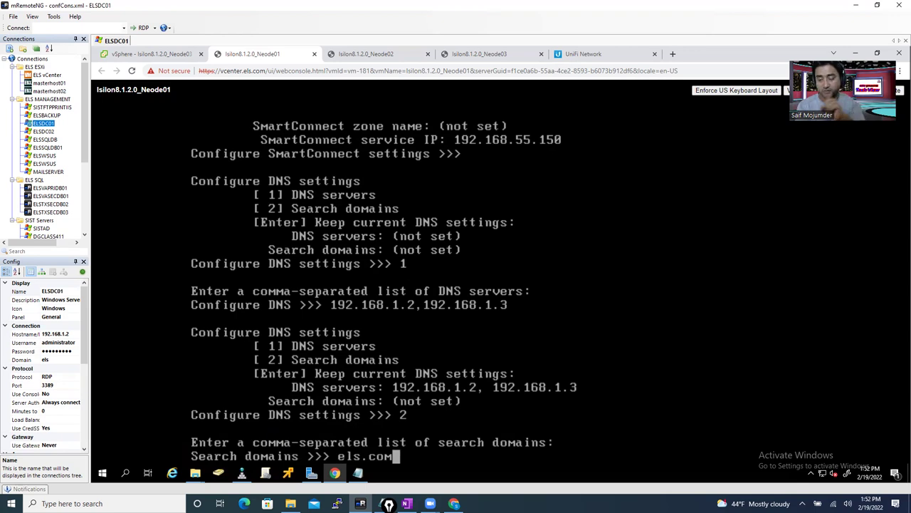
key(Return)
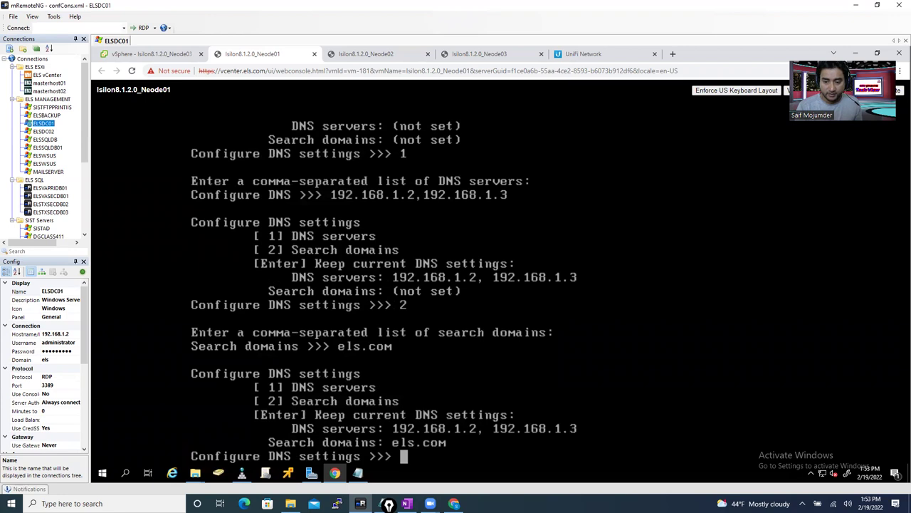
- Keep the DNS, external subnet and date/time settings, then choose Manual (1) join mode
key(Return)
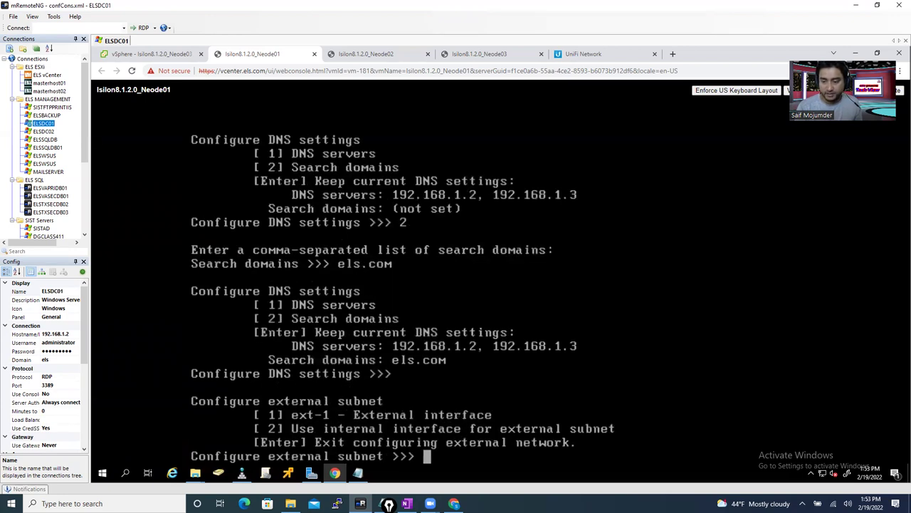
key(Return)
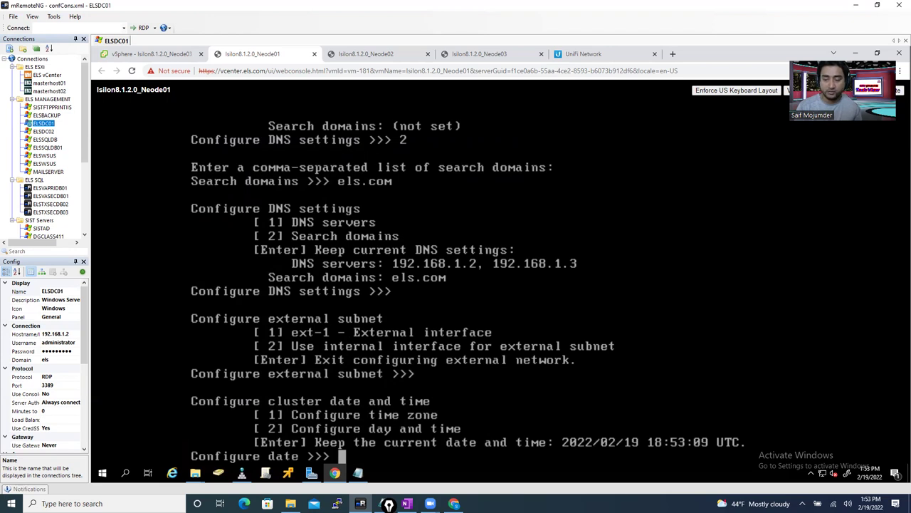
key(Return)
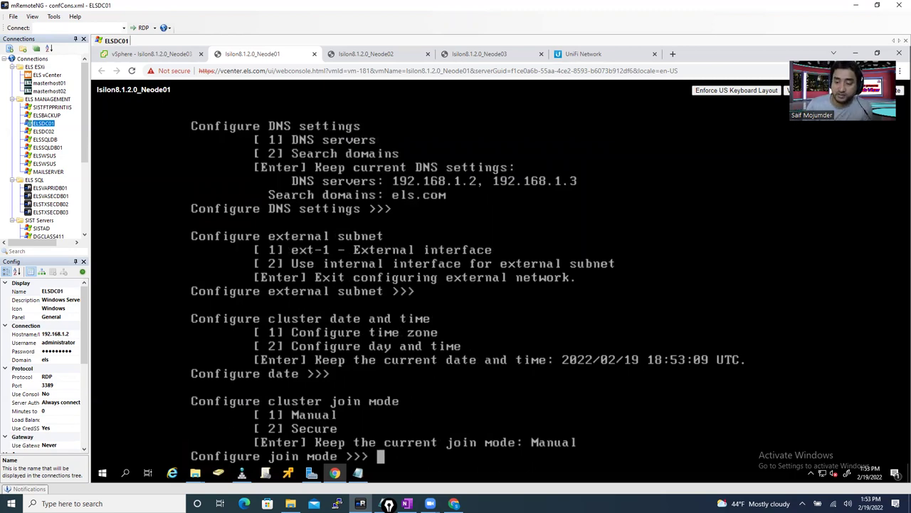
text(1)
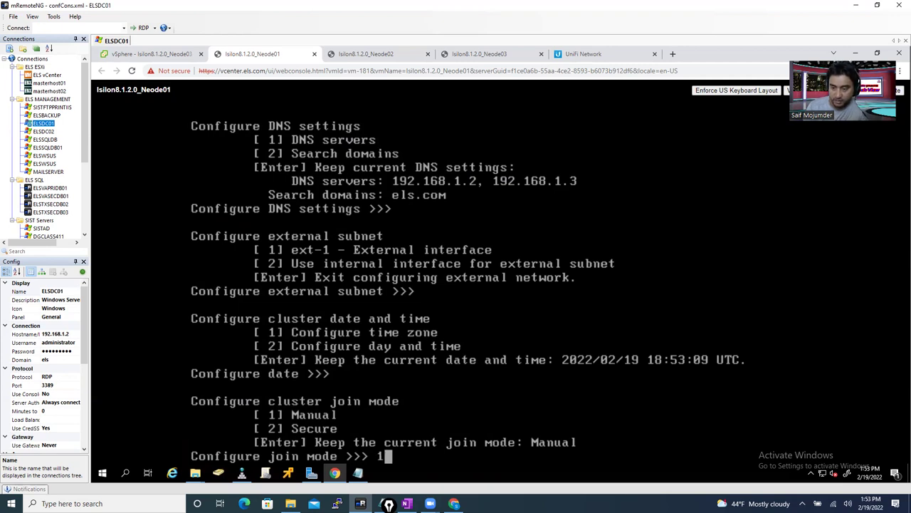
key(Return)
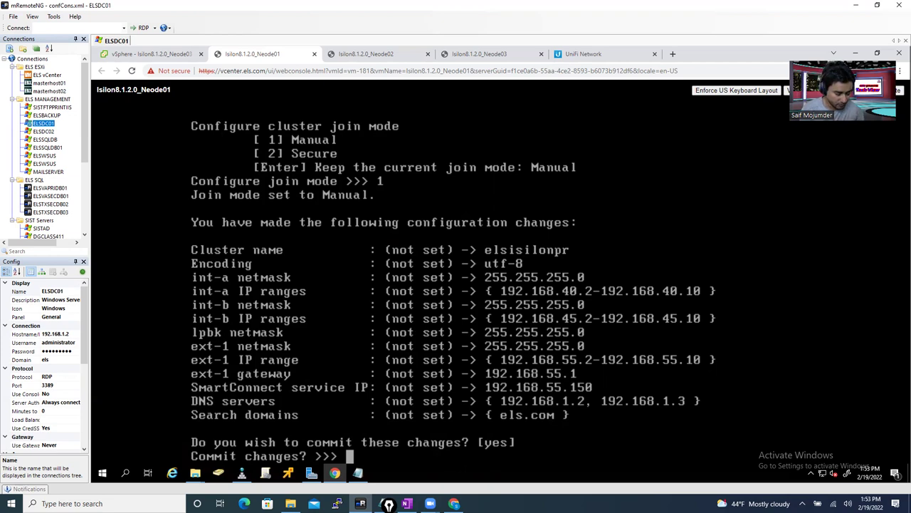
- Answer yes at the Commit changes prompt so Neode01 formats its drives and starts up
text(yes)
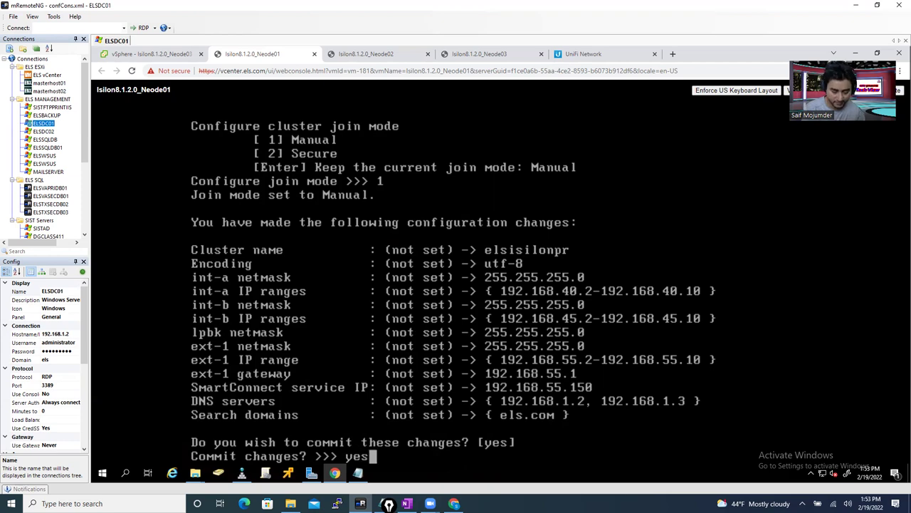
key(Return)
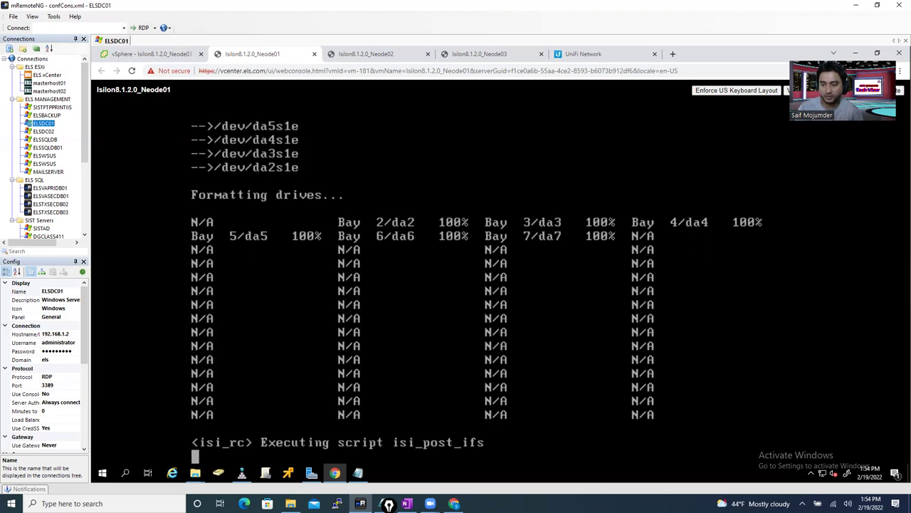
- Wait for Neode01's startup scripts to finish until the elsisilonpr-1 login prompt appears
mouse_move(868, 472)
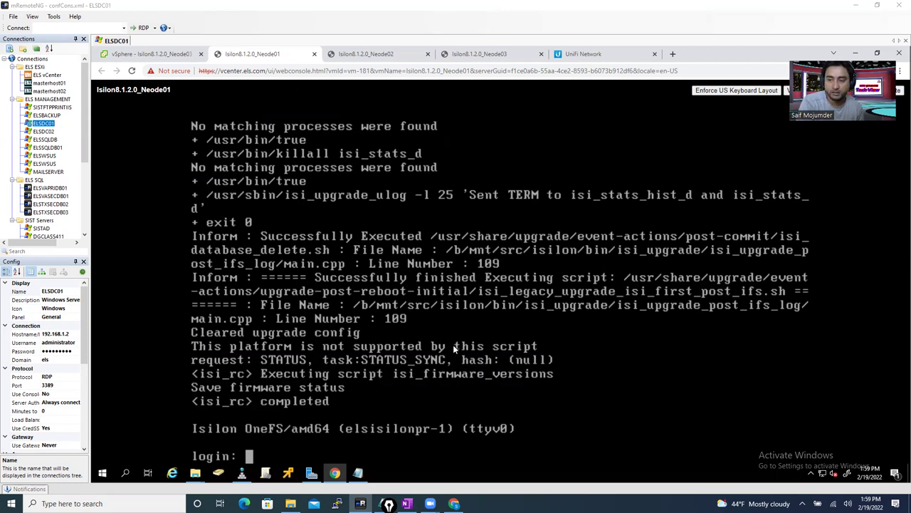
- Log in to the elsisilonpr-1 console as root with the account password
click(394, 329)
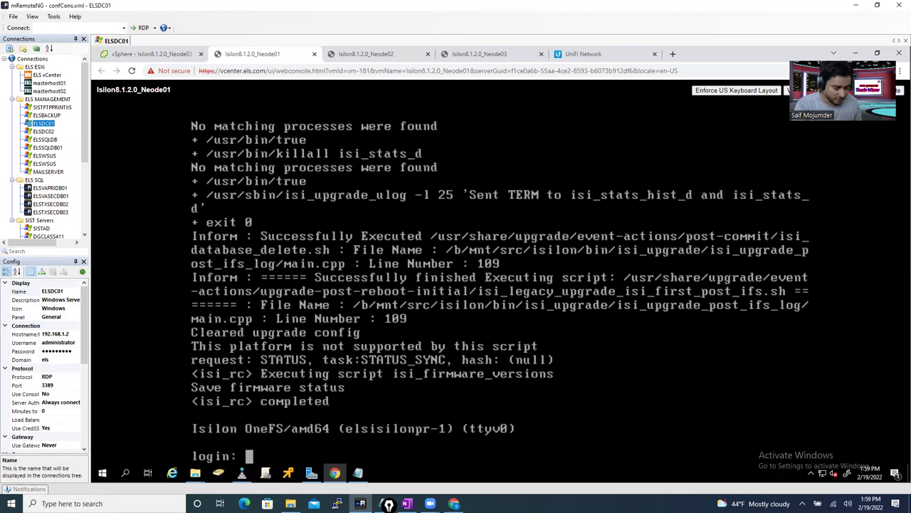
text(root)
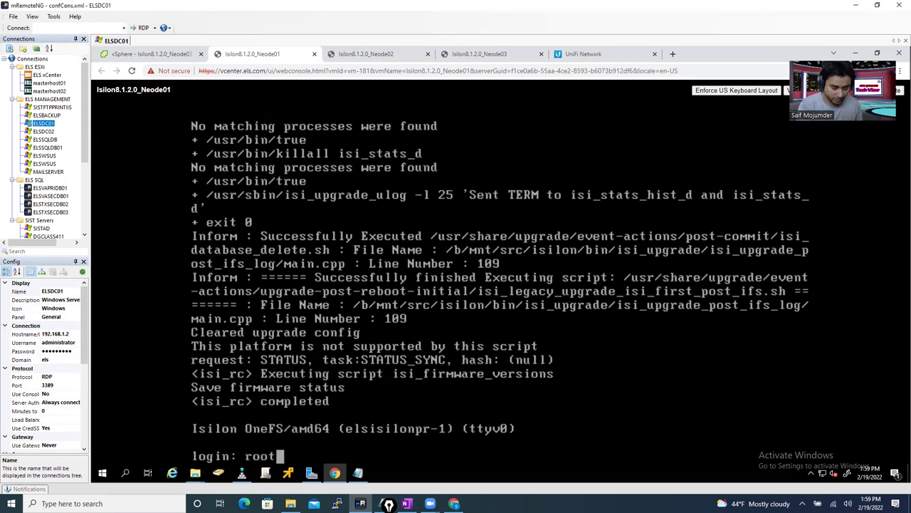
key(Return)
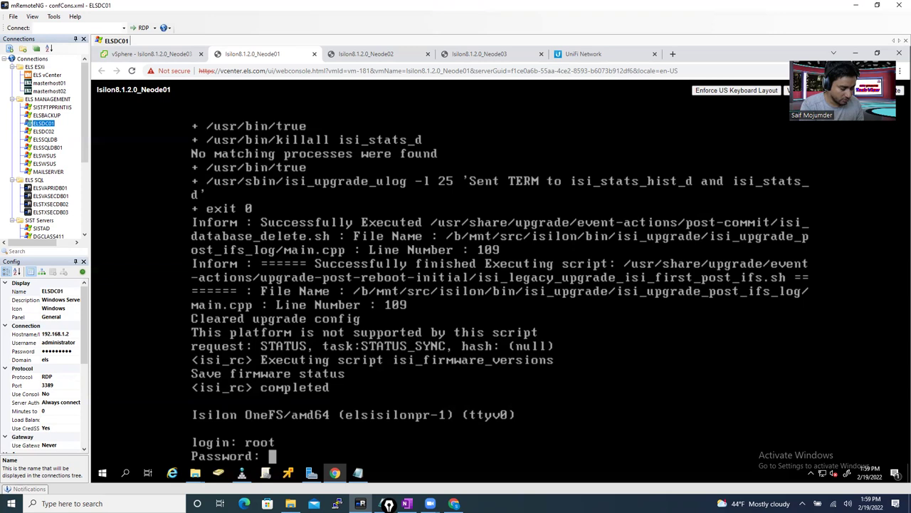
key(Return)
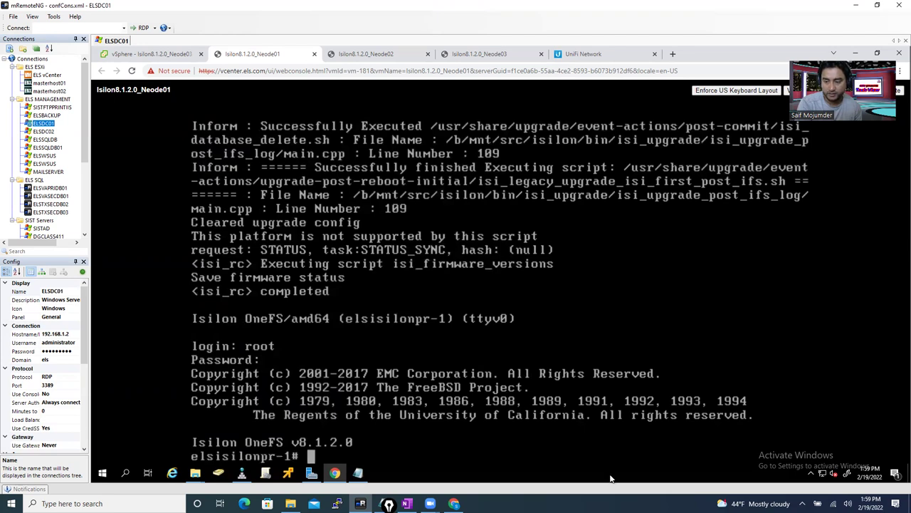
click(407, 503)
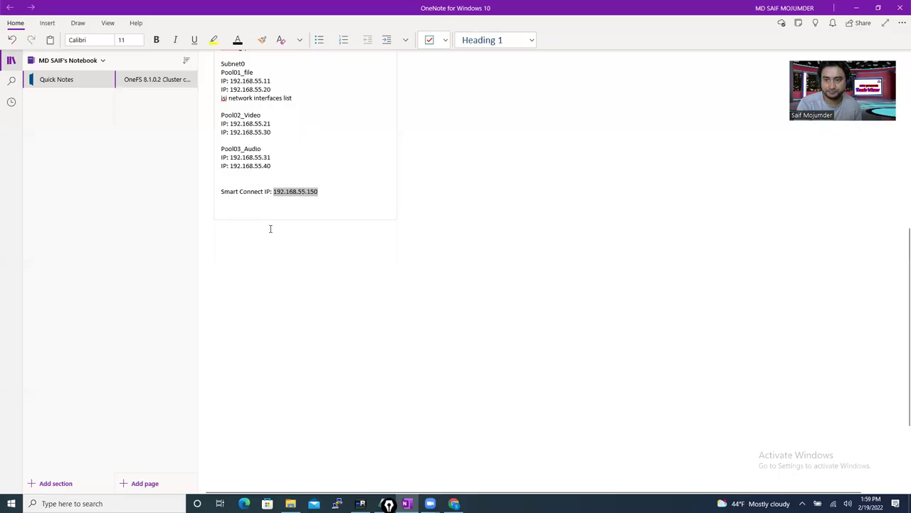
- Copy the 'isi network interfaces list' command from the OneNote cluster notes and return to the console
scroll(316, 146, down, 1)
scroll(316, 146, up, 6)
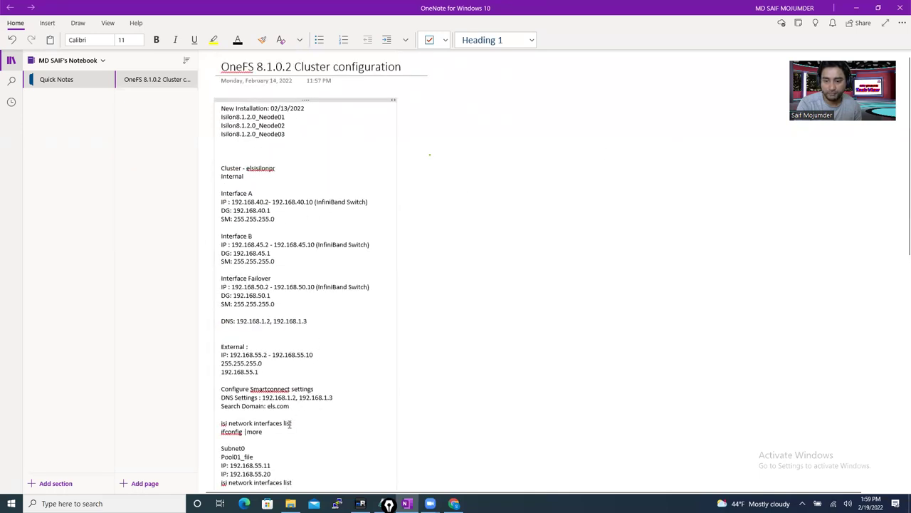
scroll(289, 399, down, 1)
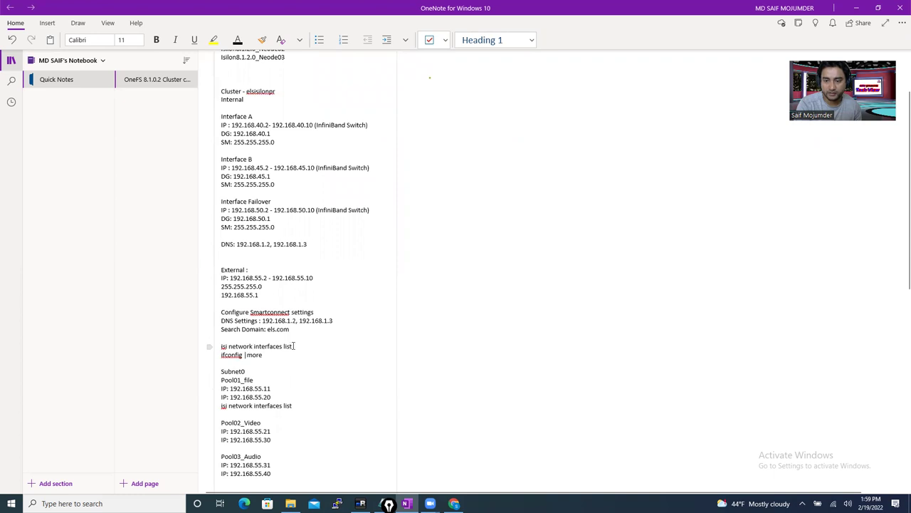
drag(287, 346, 220, 348)
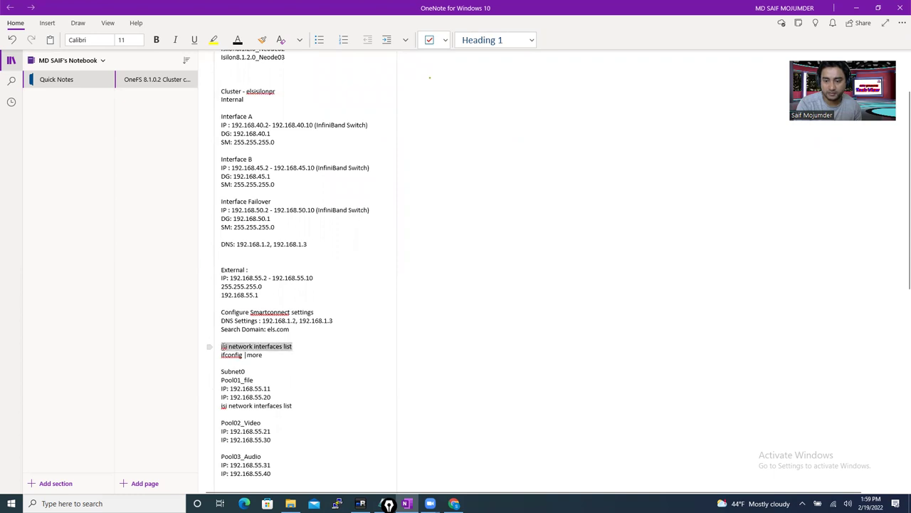
right_click(272, 348)
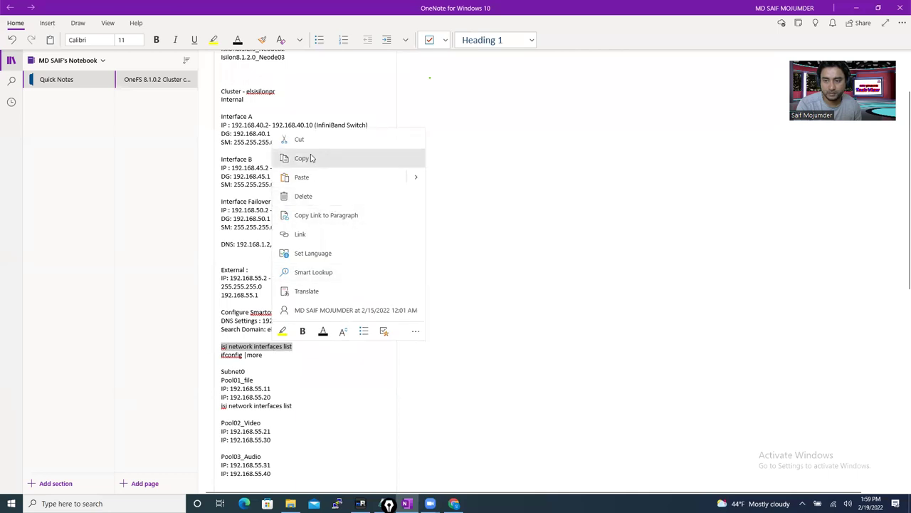
click(301, 158)
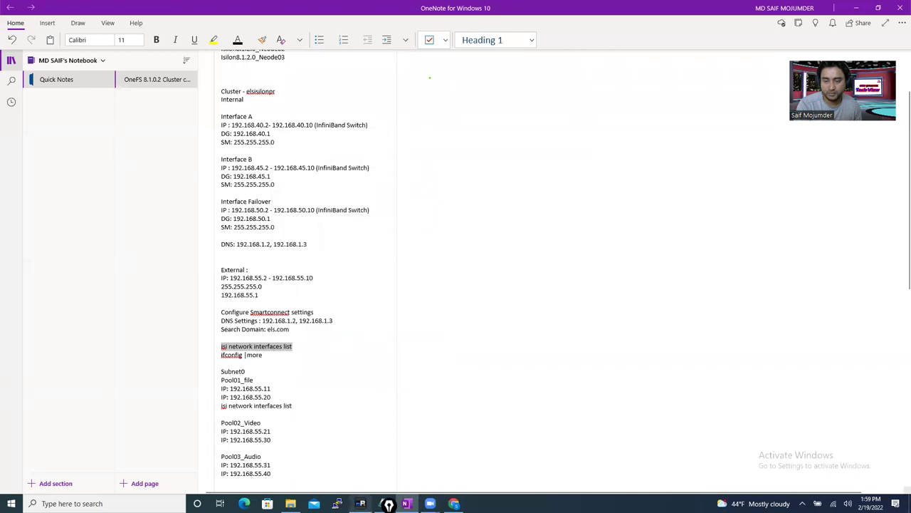
mouse_move(361, 504)
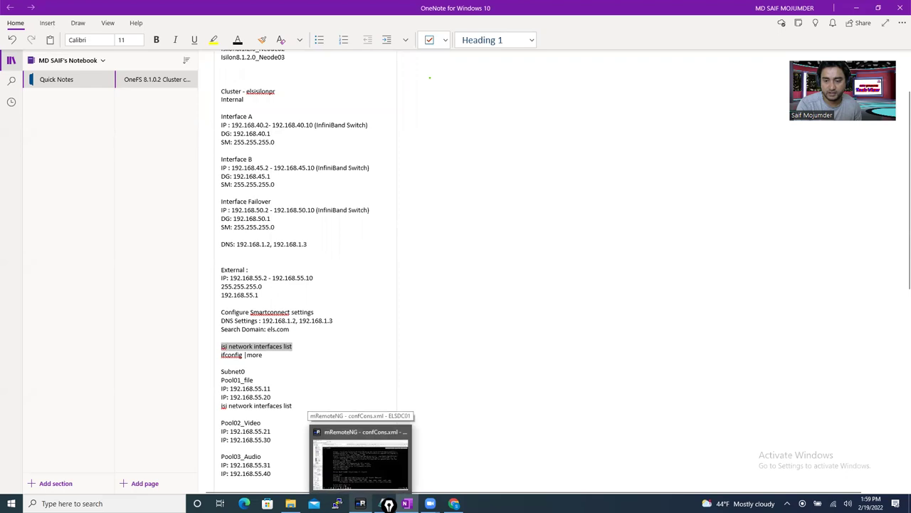
click(393, 439)
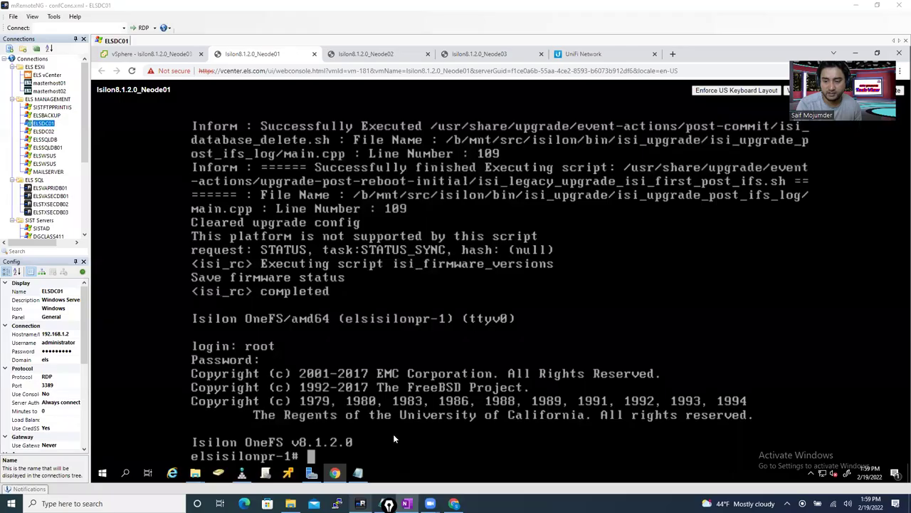
- Run 'isi network interfaces status' on node 1, which fails with a bad subcommand error
text(isi )
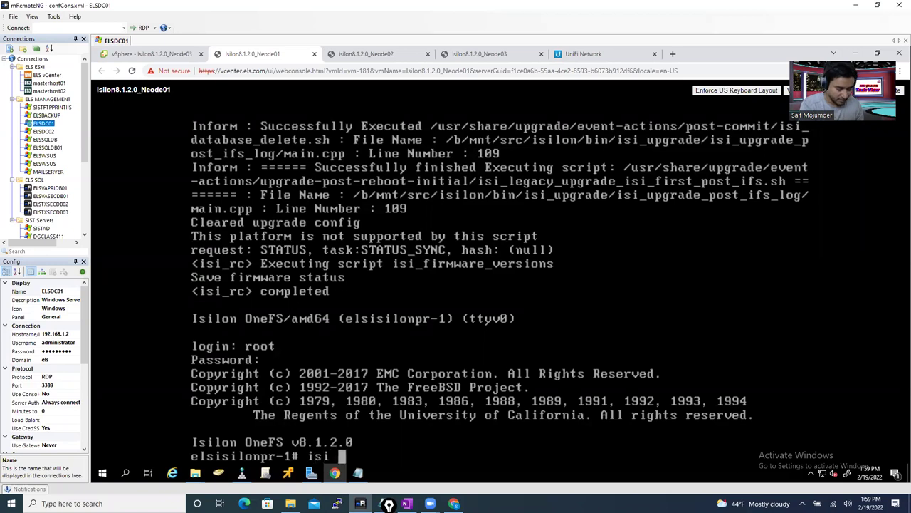
text(st)
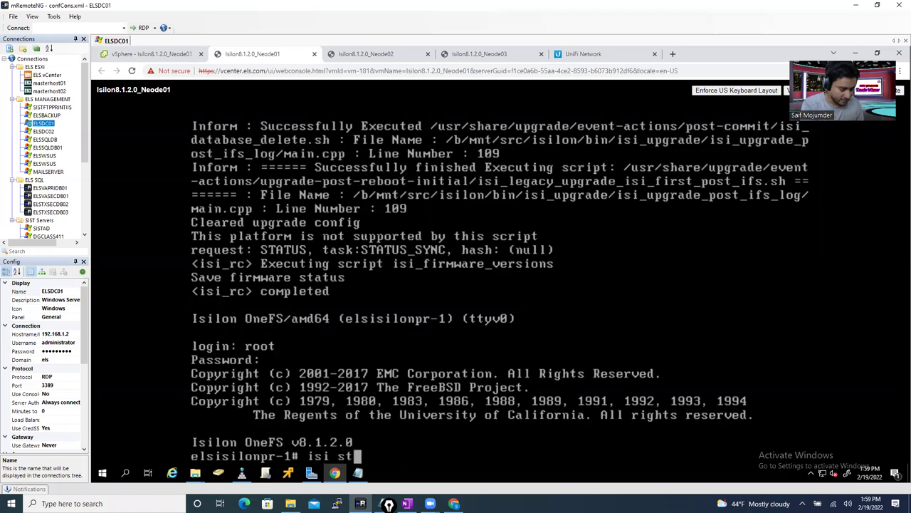
text(atus)
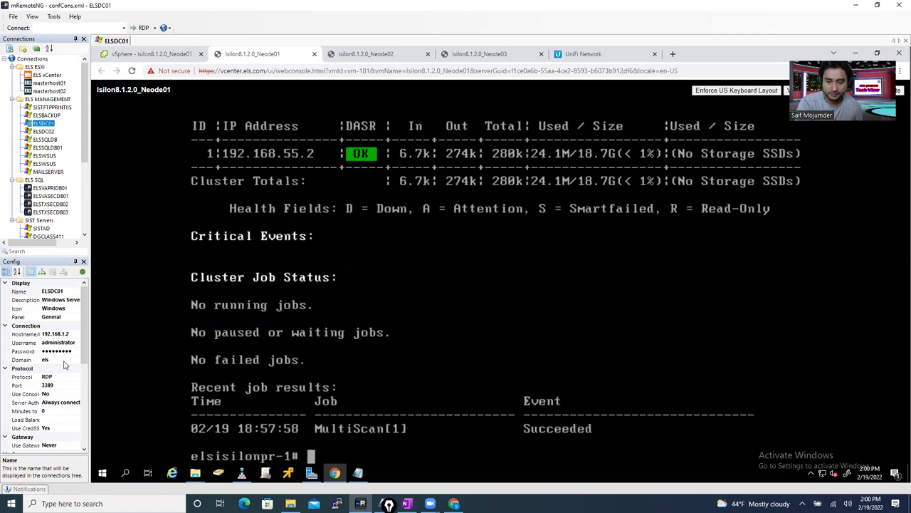
text(isui)
key(BackSpace)
key(BackSpace)
key(BackSpace)
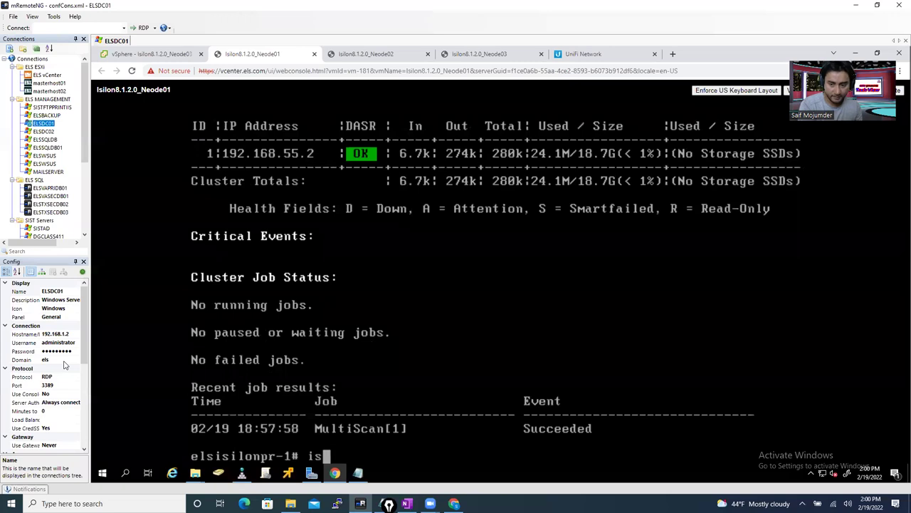
text(si )
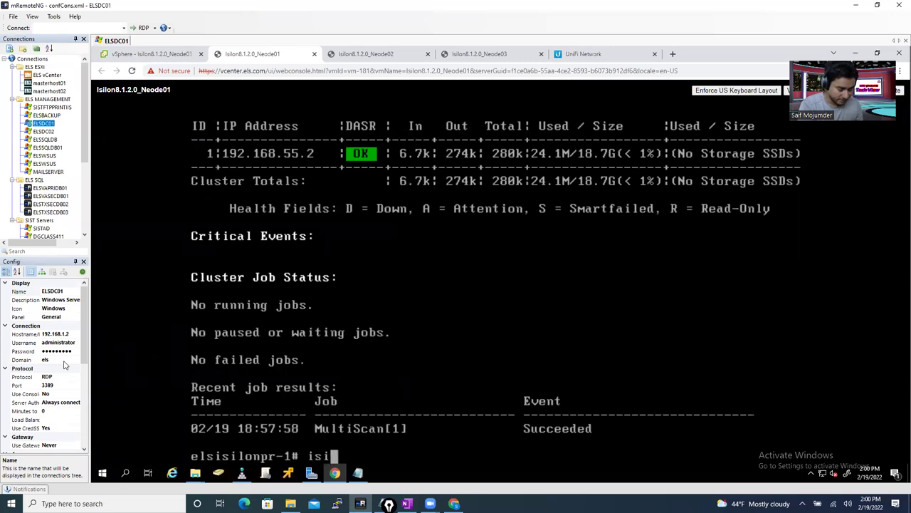
text(nety)
key(BackSpace)
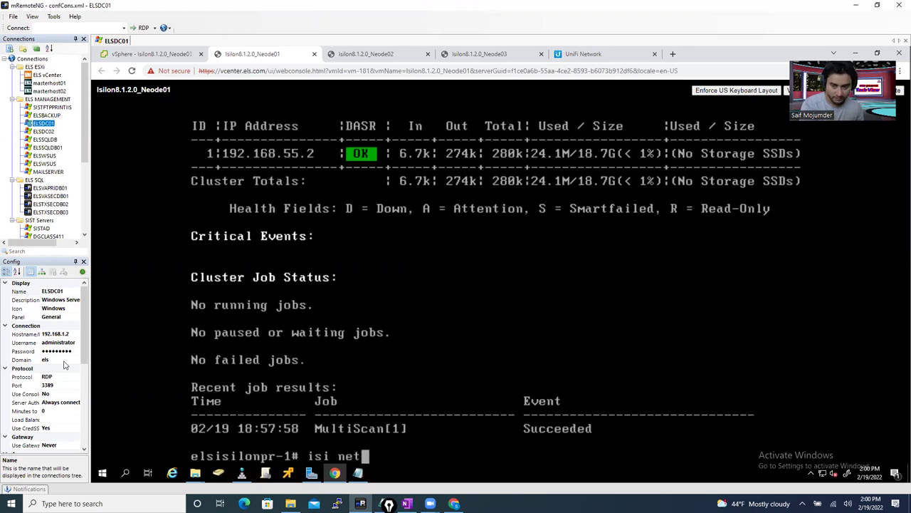
text(work)
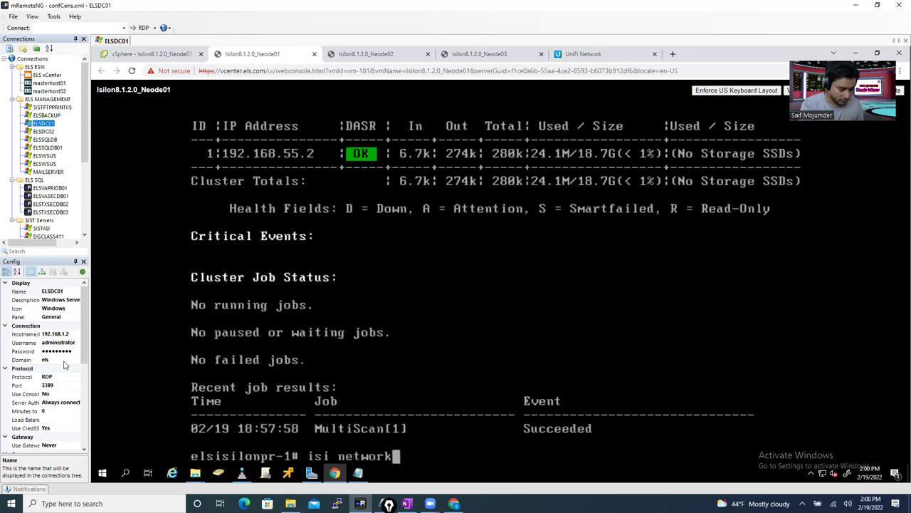
text( interfaces )
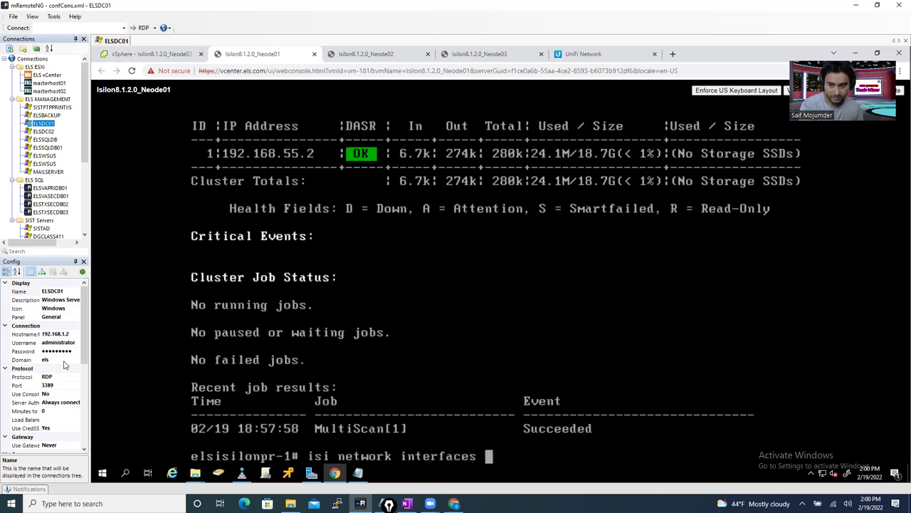
text(s)
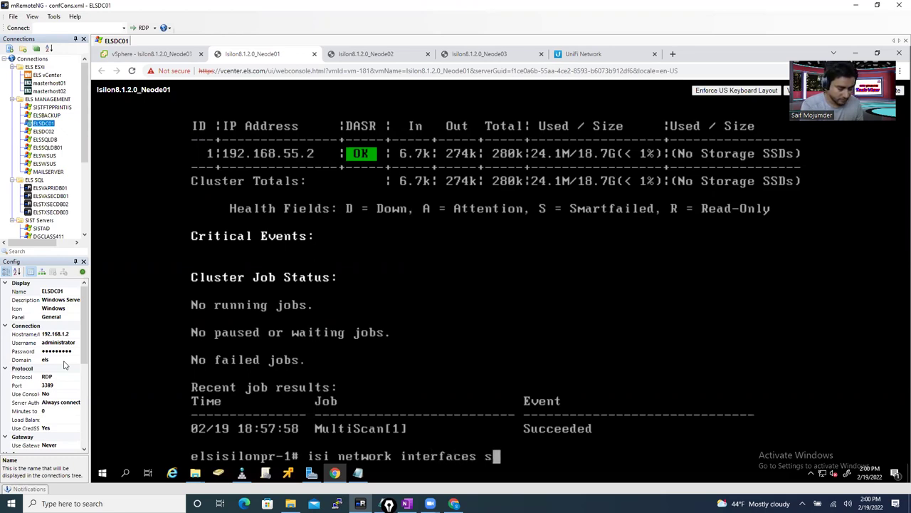
text(tatus)
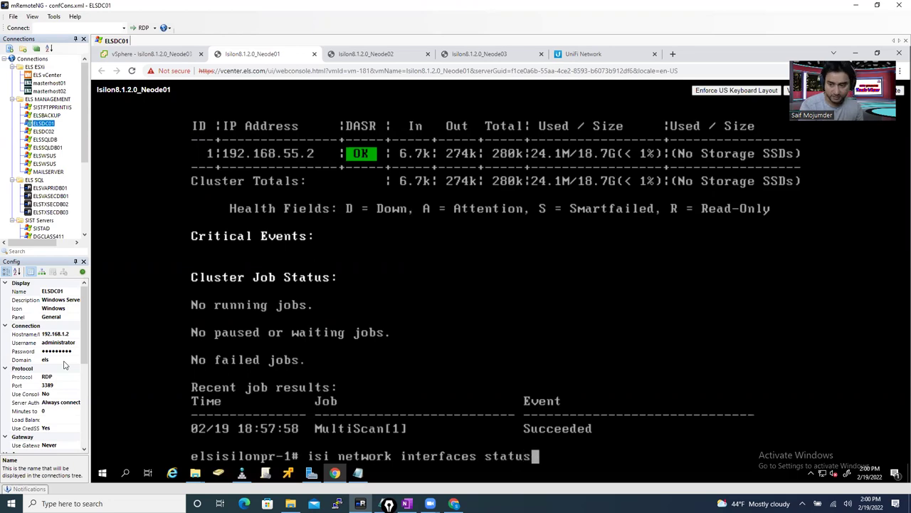
key(Return)
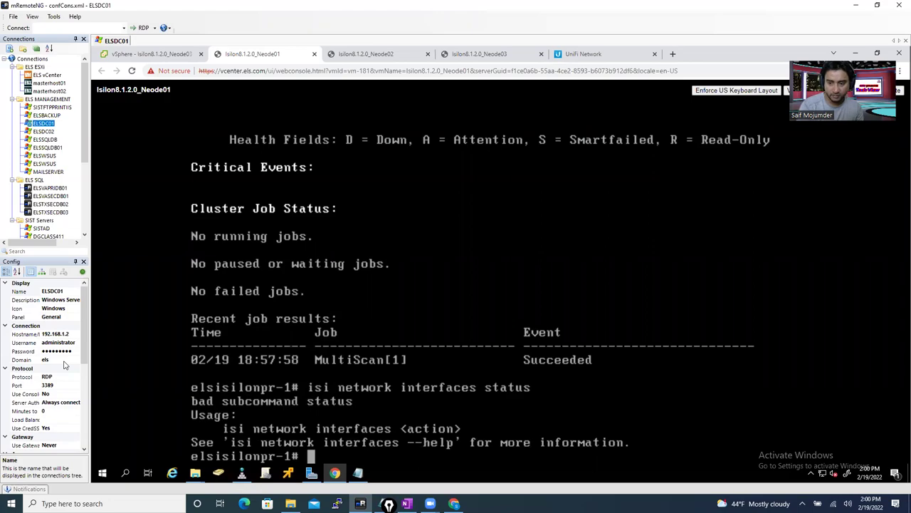
click(407, 503)
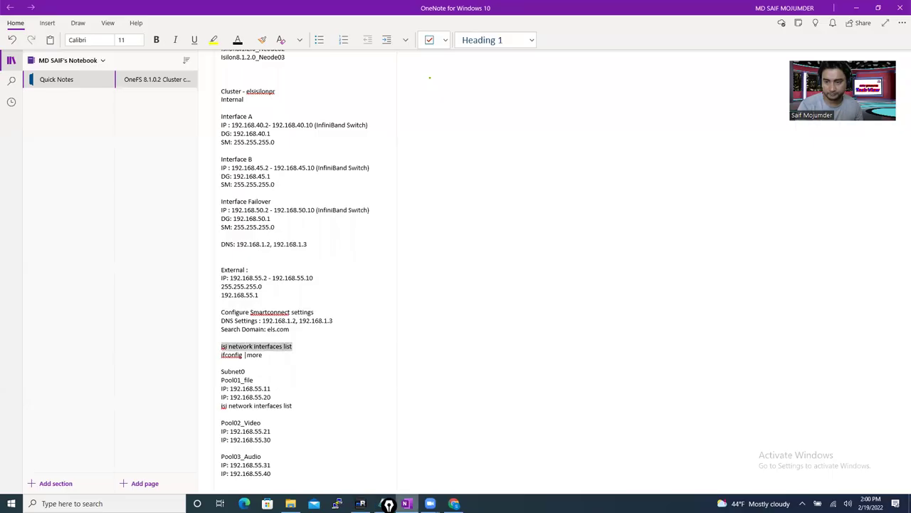
click(360, 503)
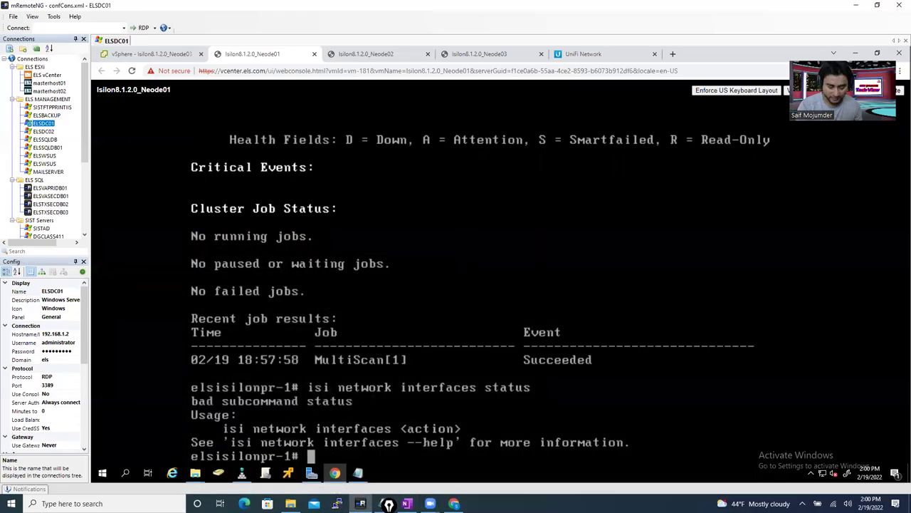
- Rerun the command as 'isi network interfaces list', fixing the missing space after a failed attempt
key(Up)
key(BackSpace)
key(BackSpace)
key(BackSpace)
key(BackSpace)
key(BackSpace)
key(BackSpace)
key(BackSpace)
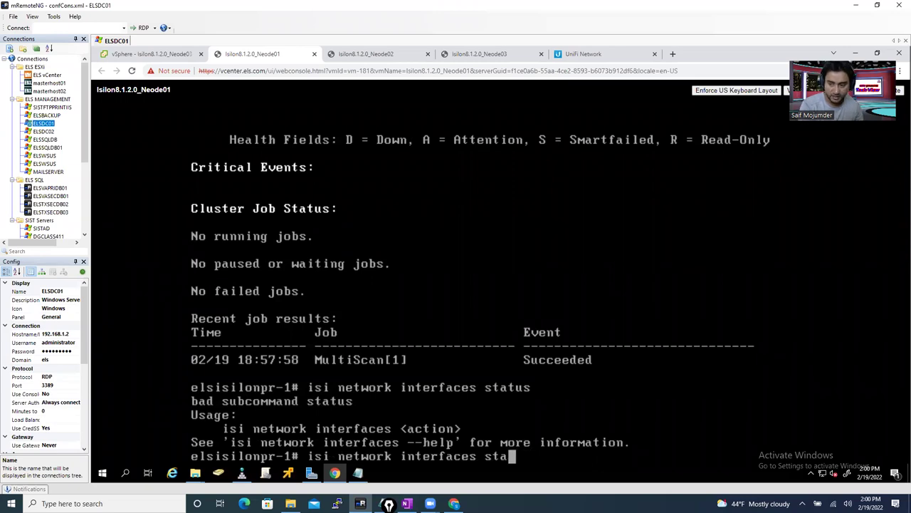
text(list)
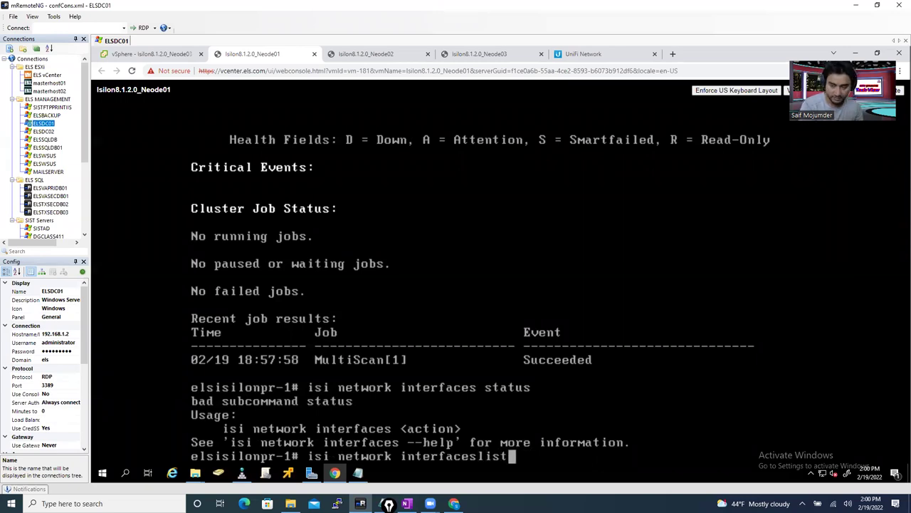
key(Return)
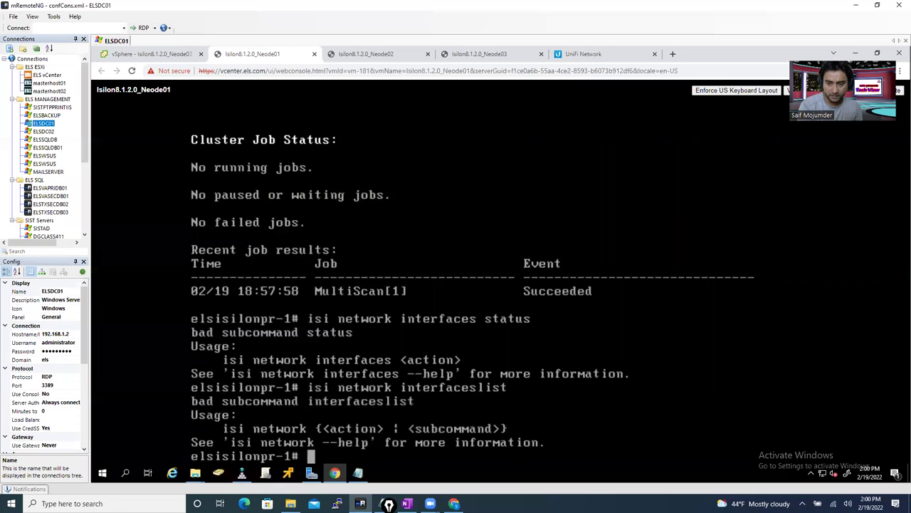
key(Up)
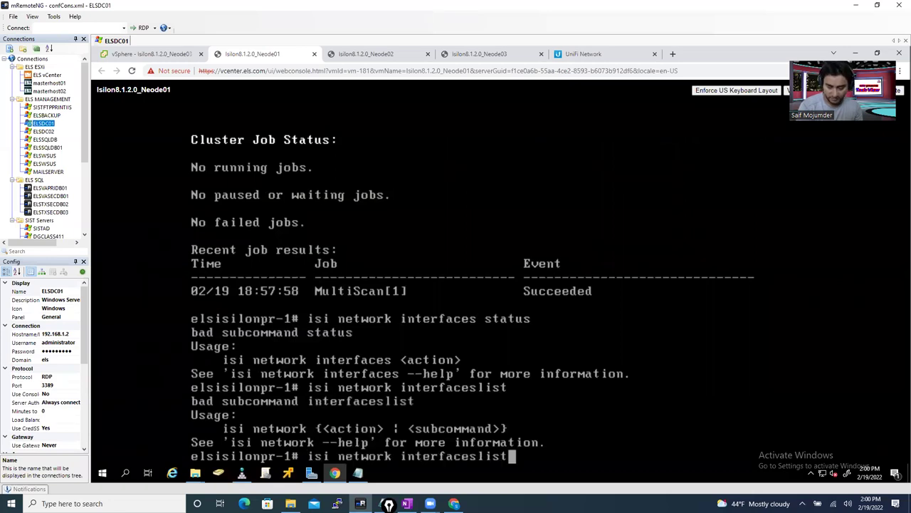
key(Left)
key(Left)
key(Left)
key(Left)
key(Left)
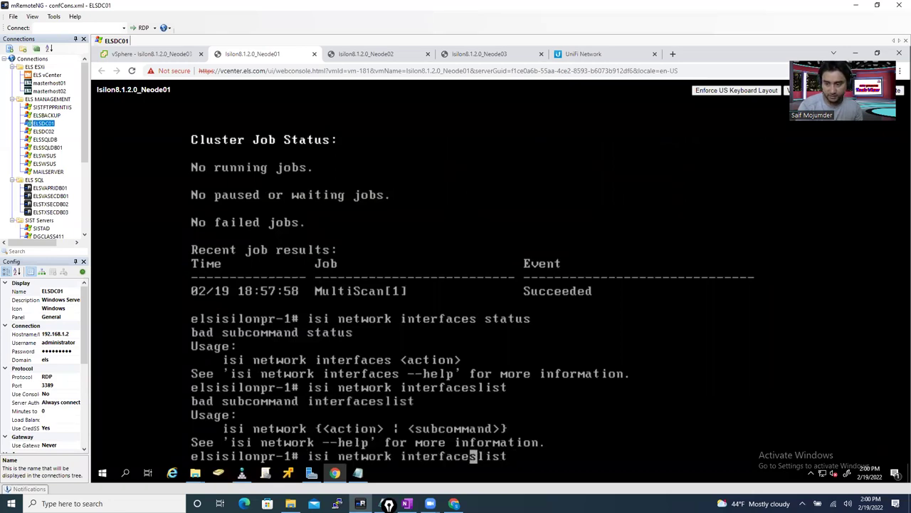
key(Right)
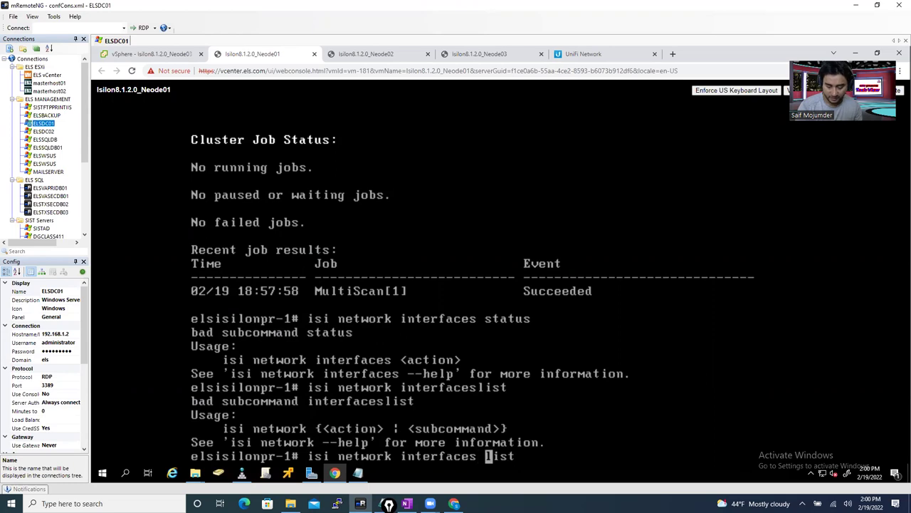
key(Return)
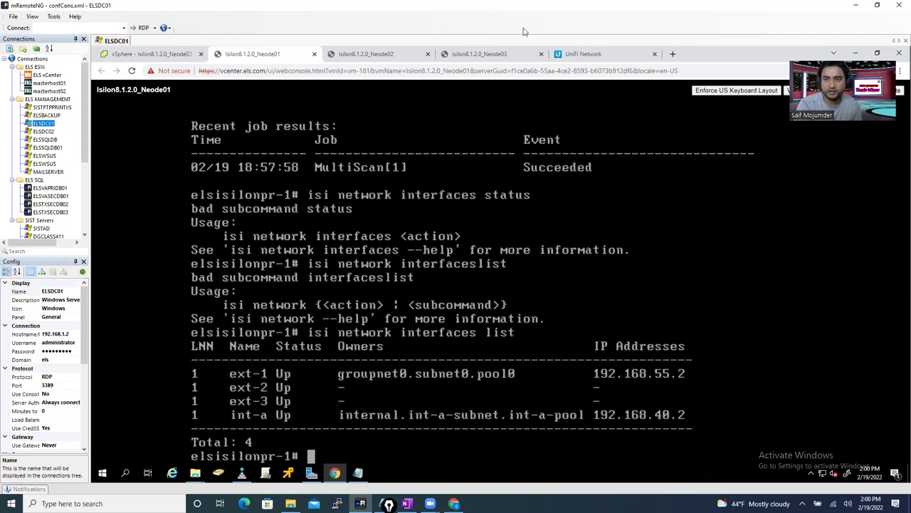
- On Neode02's console, choose option 2 to join an existing cluster
click(363, 55)
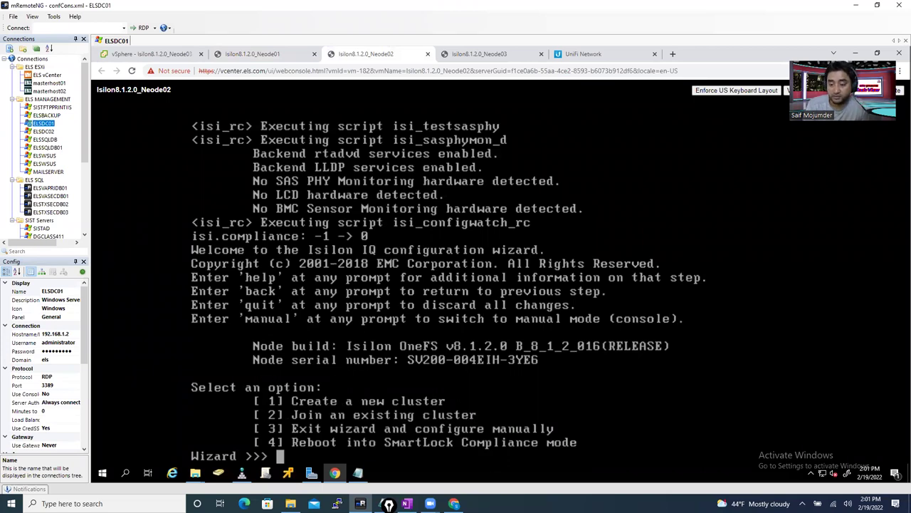
text(2)
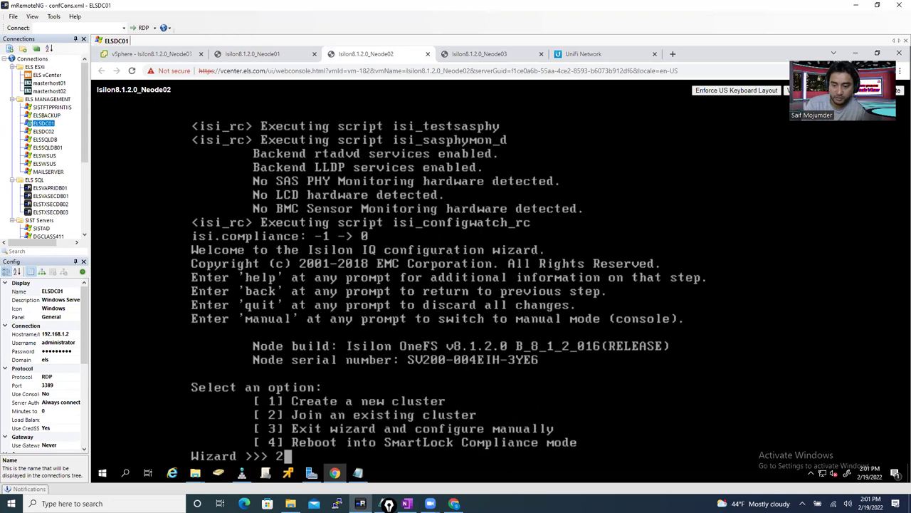
key(Return)
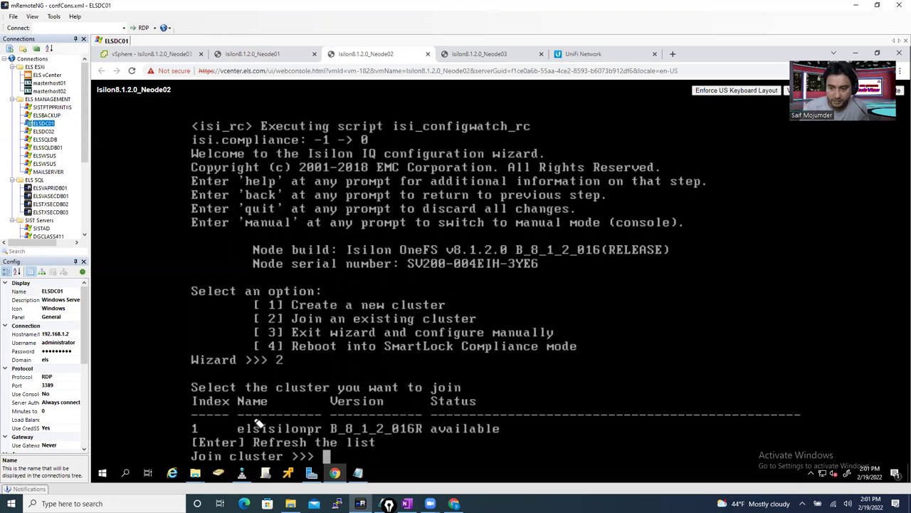
- Select option 1, elsisilonpr, so Neode02 joins the cluster as devid 2
mouse_move(188, 422)
mouse_down()
mouse_move(450, 421)
mouse_move(509, 432)
mouse_move(456, 443)
mouse_move(186, 436)
mouse_move(203, 422)
mouse_up()
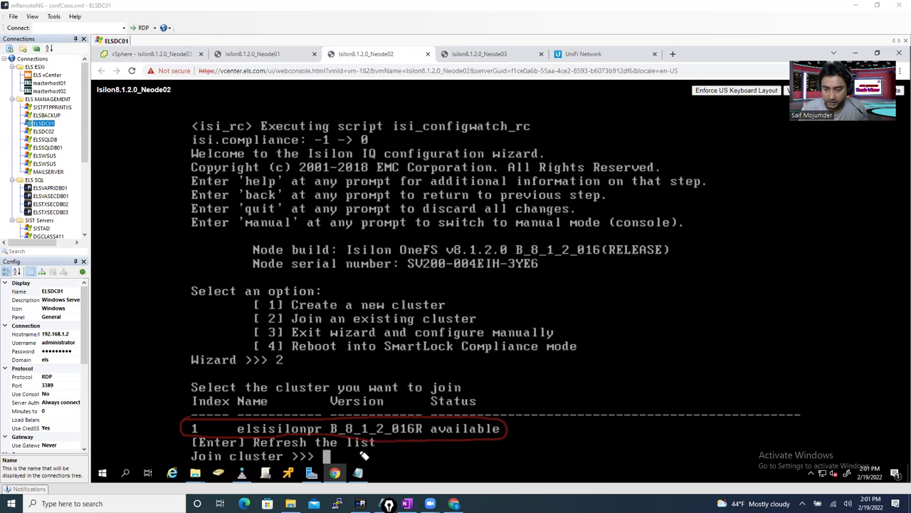
drag(522, 422, 539, 392)
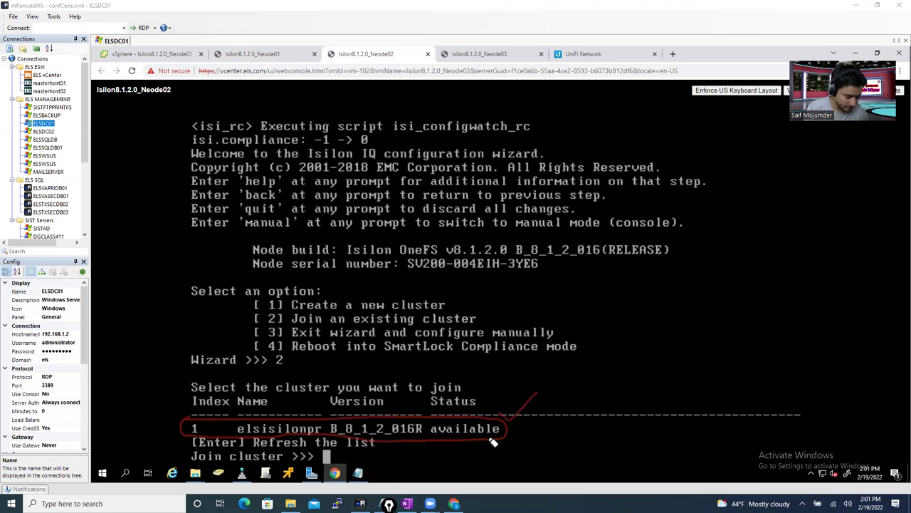
key(e)
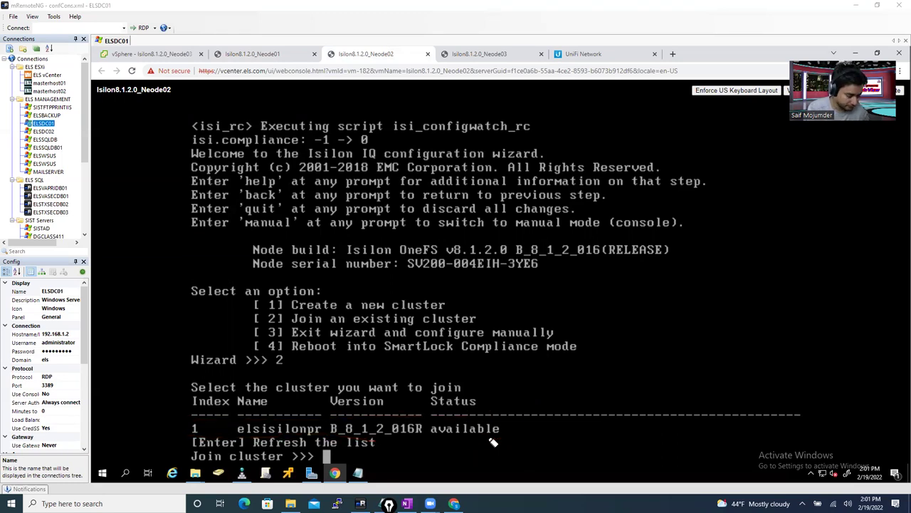
key(Escape)
text(1)
key(Return)
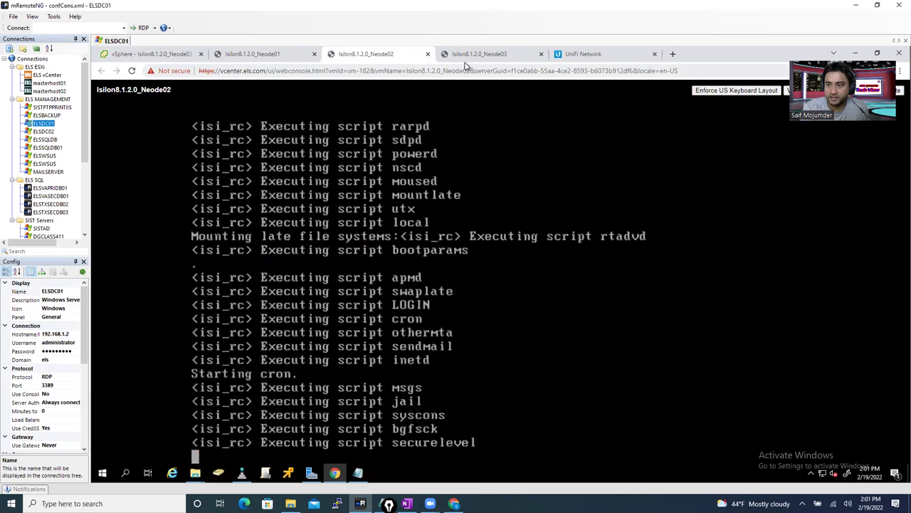
click(470, 57)
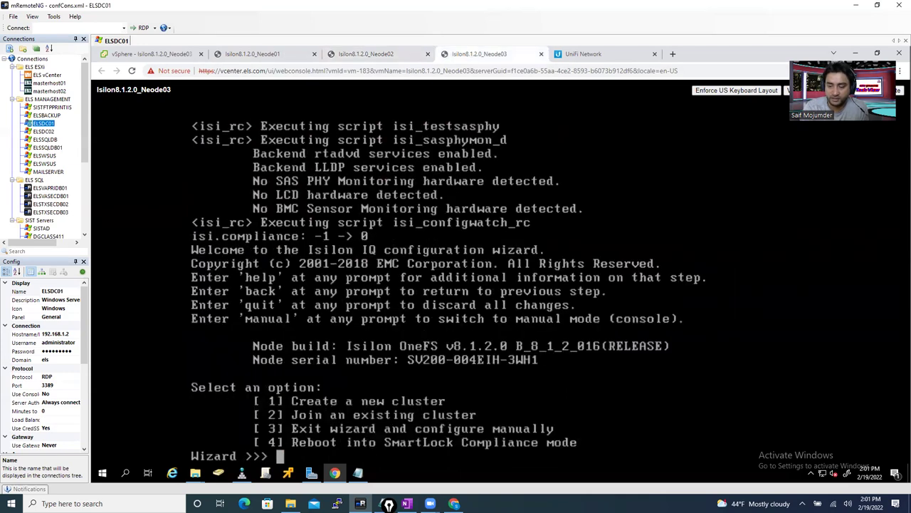
- On Neode03, choose options 2 and 1 to join elsisilonpr, then acknowledge the verify_join error
text(2)
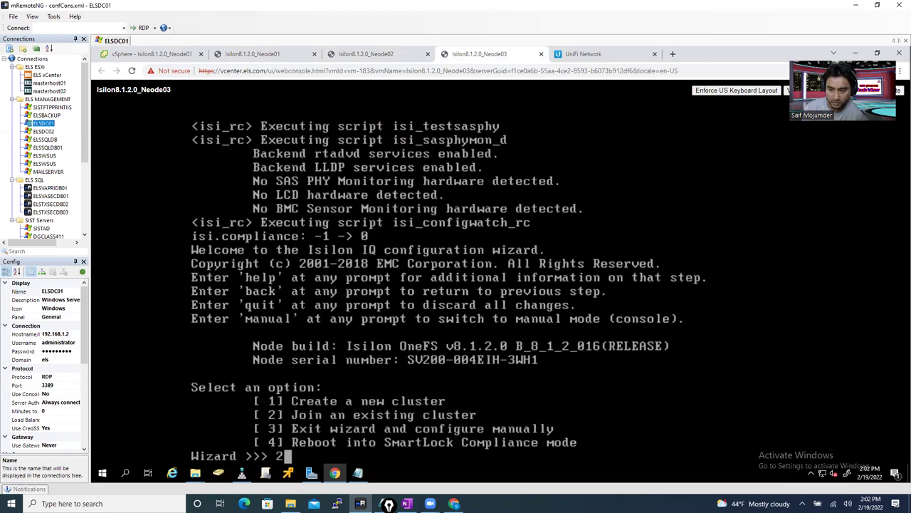
key(Return)
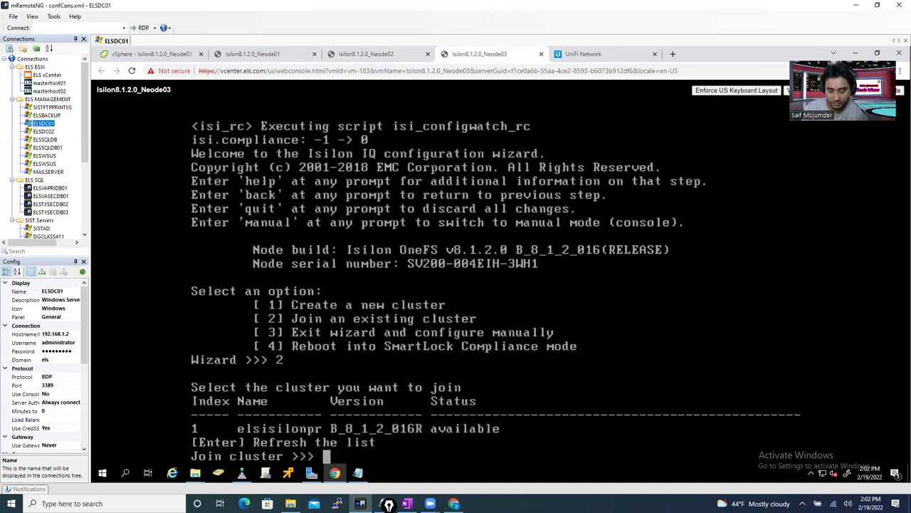
text(1)
key(Return)
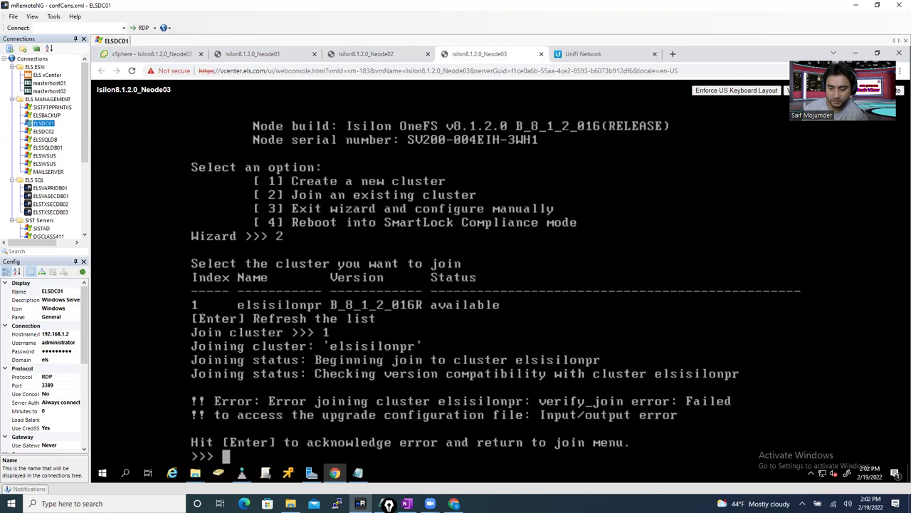
key(Return)
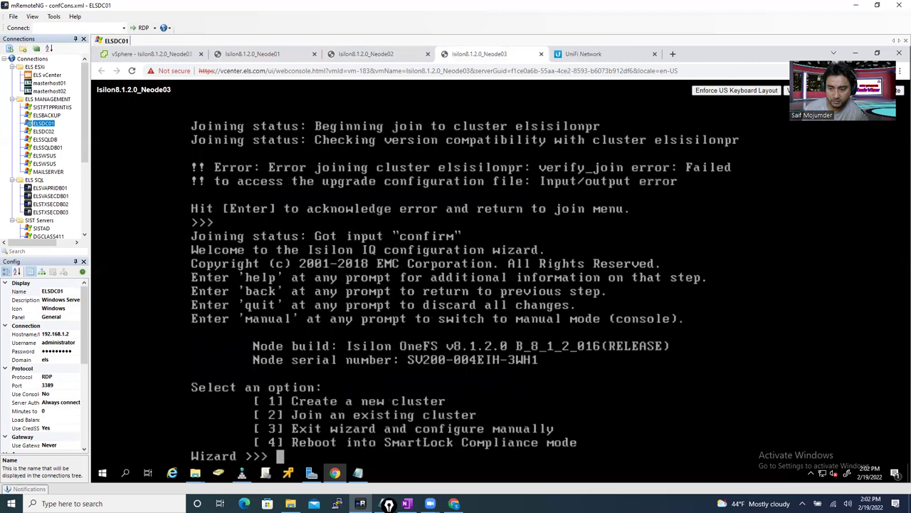
- Retry joining Neode03 to elsisilonpr with options 2 and 1, then check Neode02's drive formatting
text(2)
key(Return)
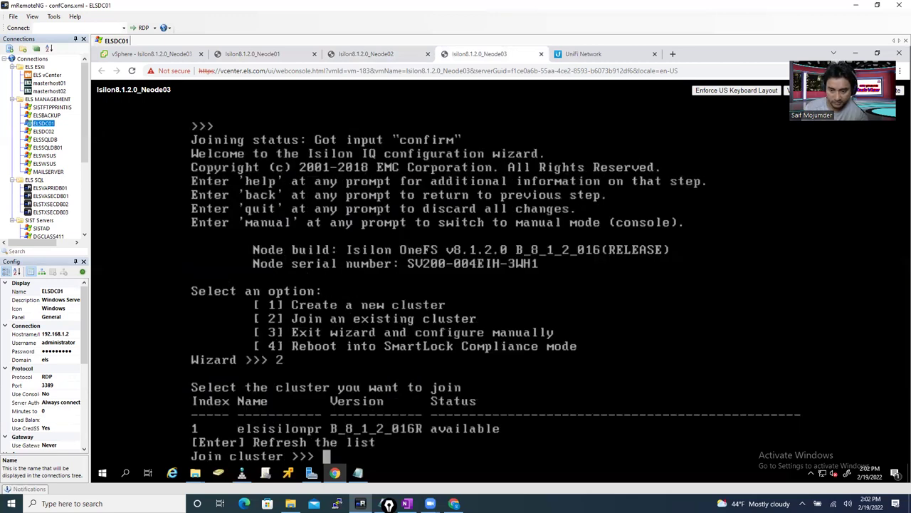
text(1)
key(Return)
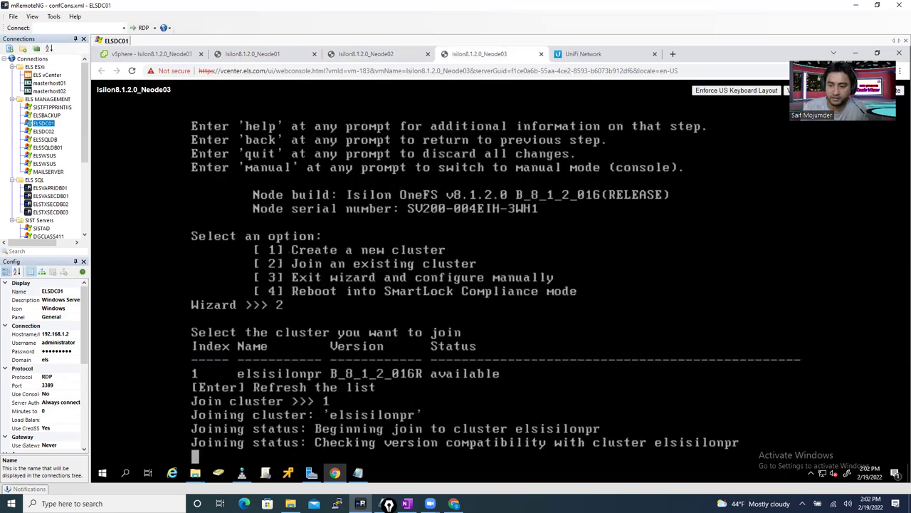
click(397, 55)
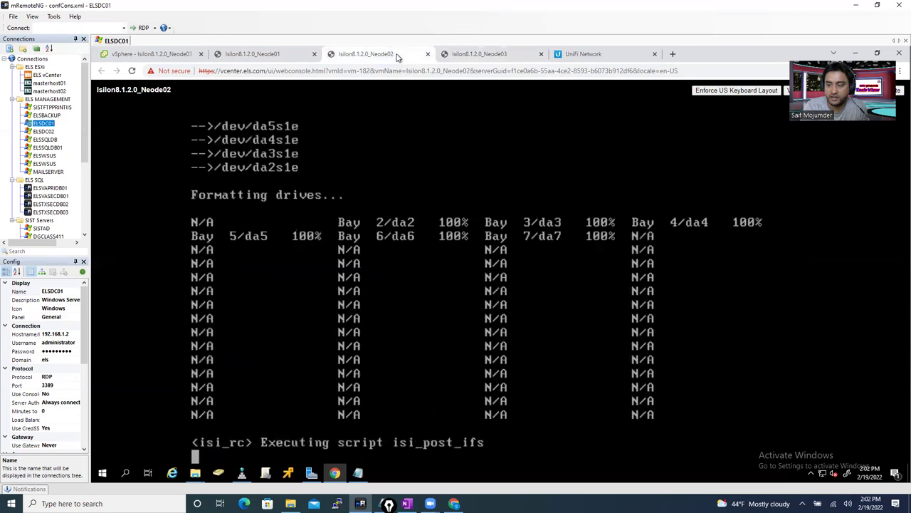
- Load the OneFS web admin page at 192.168.55.2:8080 in a new browser tab
click(240, 57)
click(351, 57)
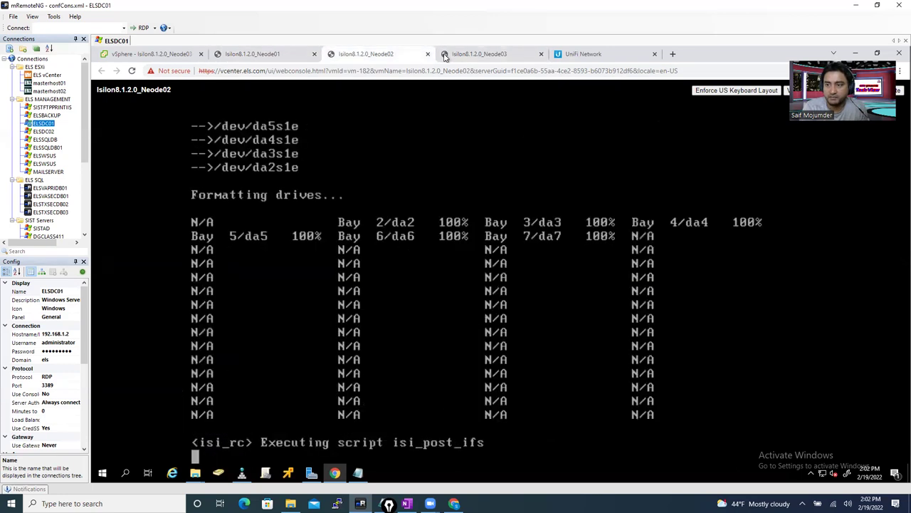
click(447, 57)
click(670, 54)
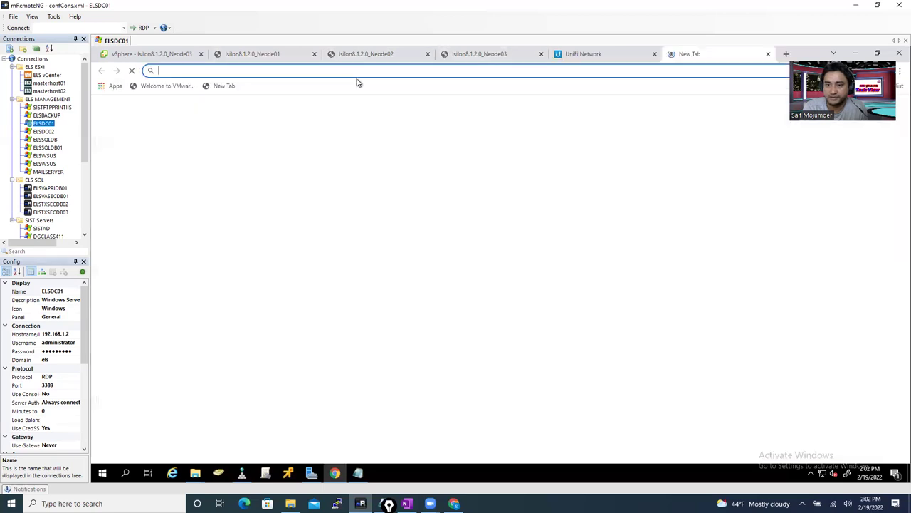
text(192.168)
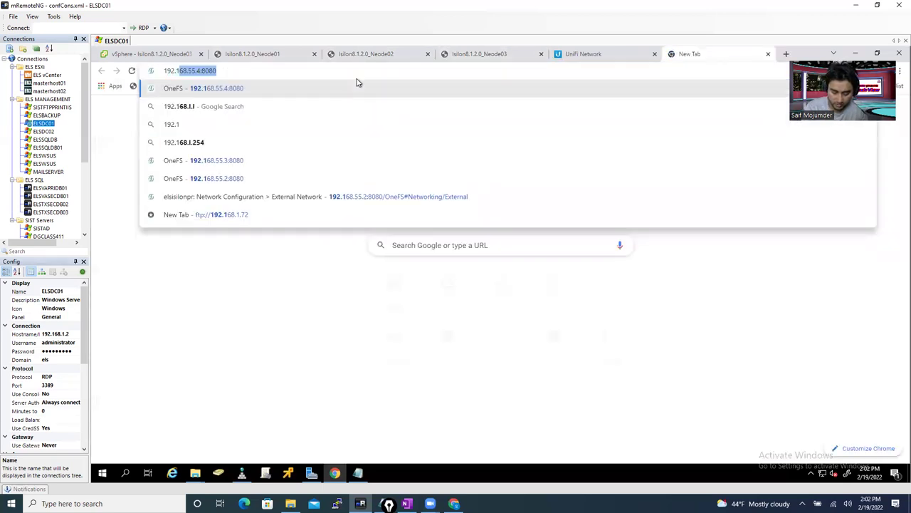
text(.22)
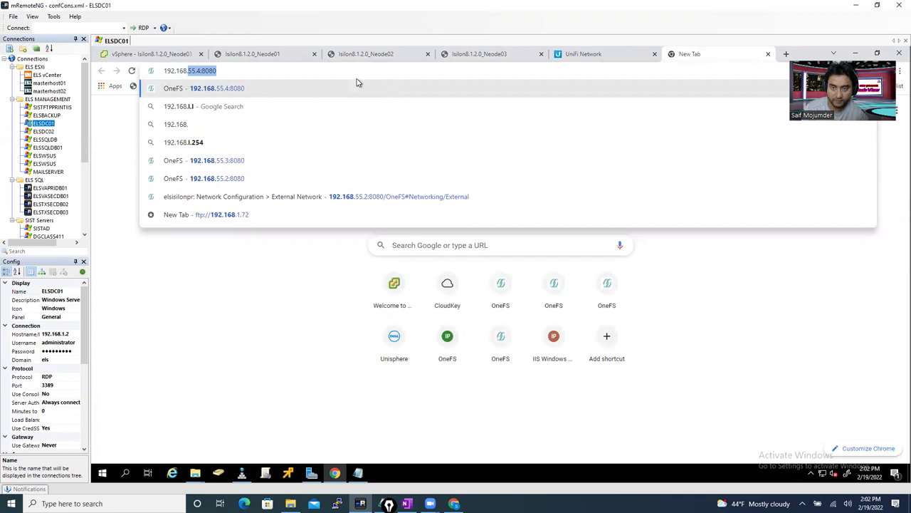
key(BackSpace)
key(BackSpace)
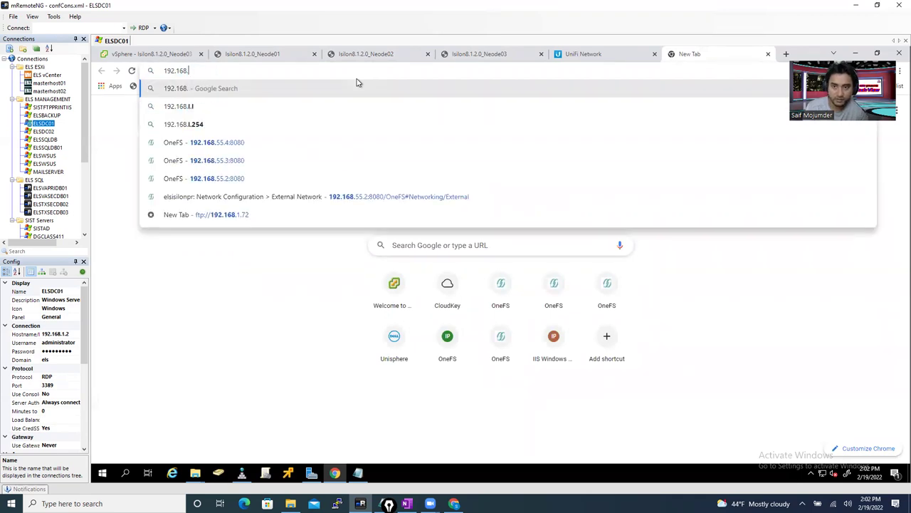
text(55)
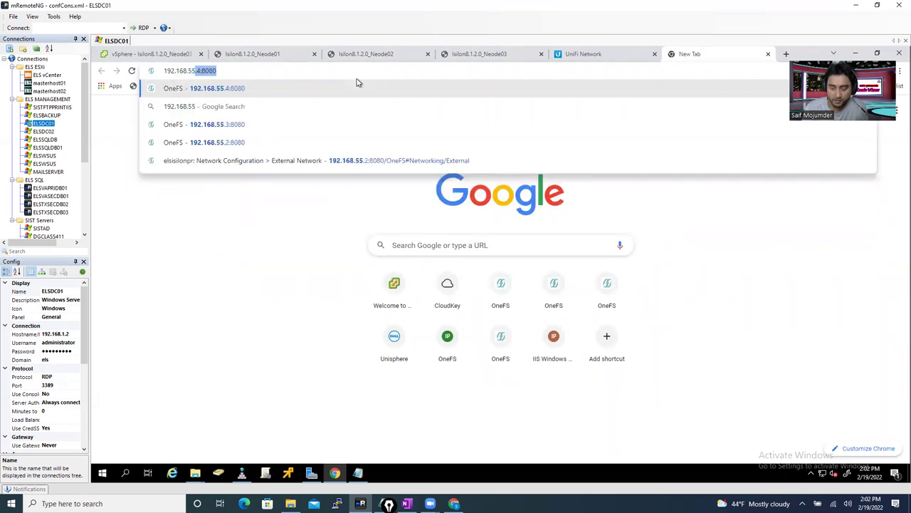
text(.2)
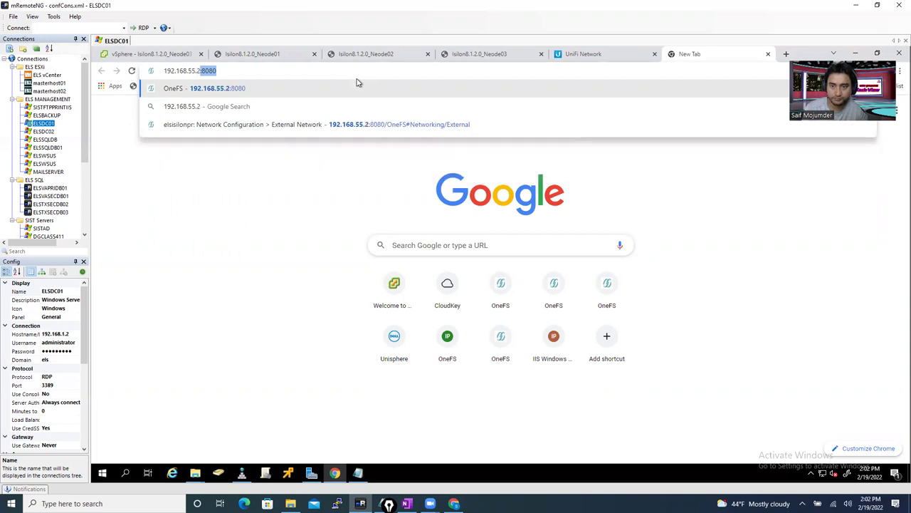
key(Return)
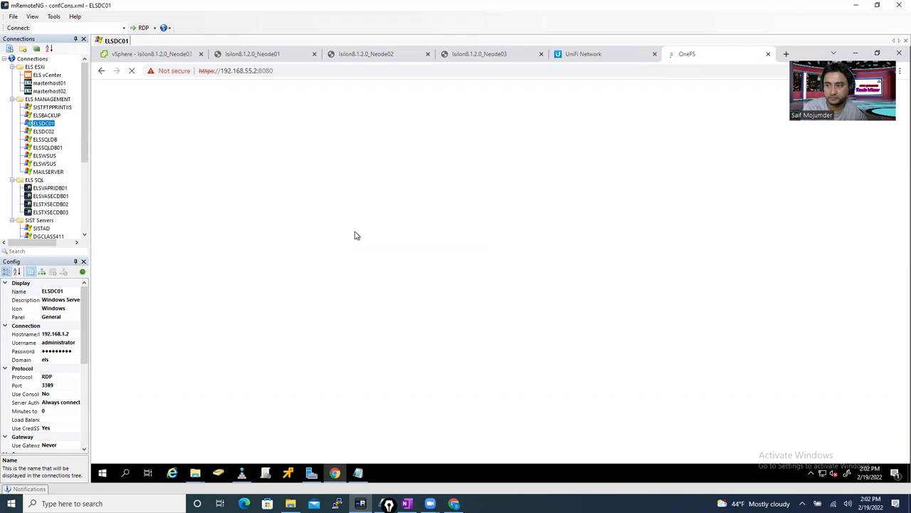
- Sign in to the OneFS web admin as root with the account password
click(557, 197)
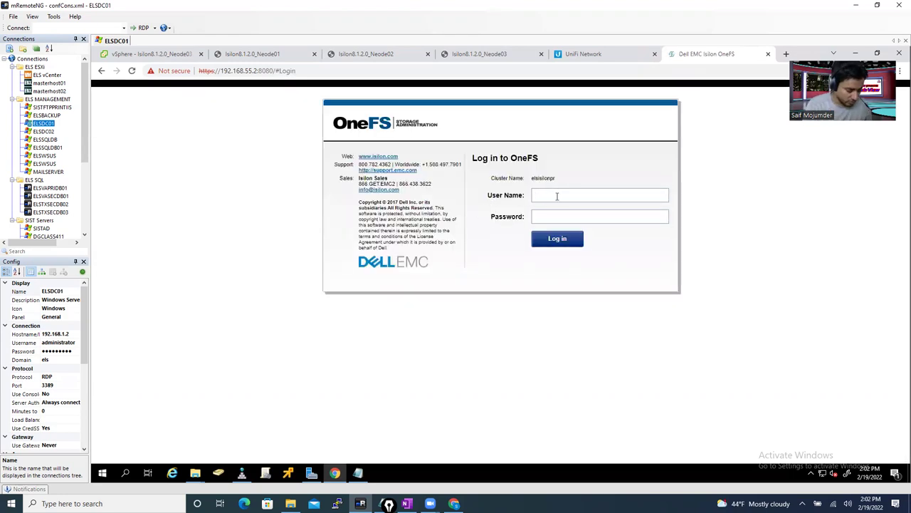
text(root)
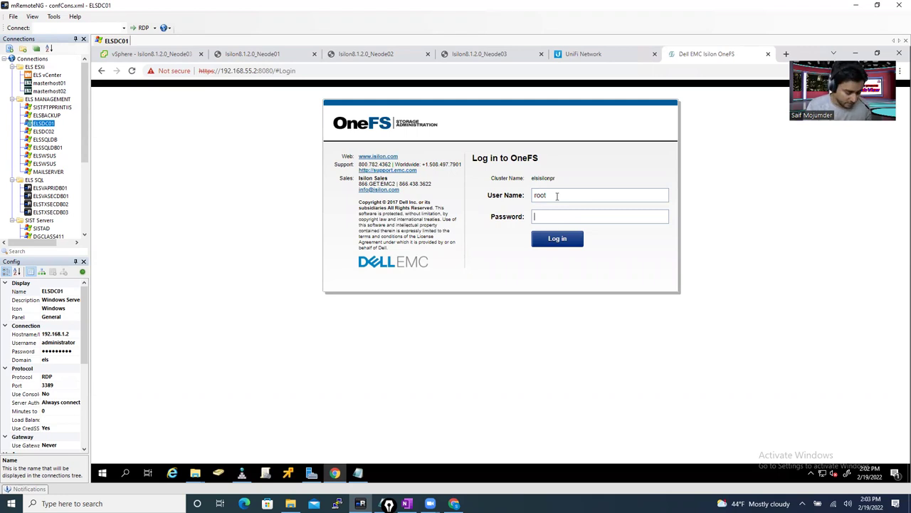
text(•••••••)
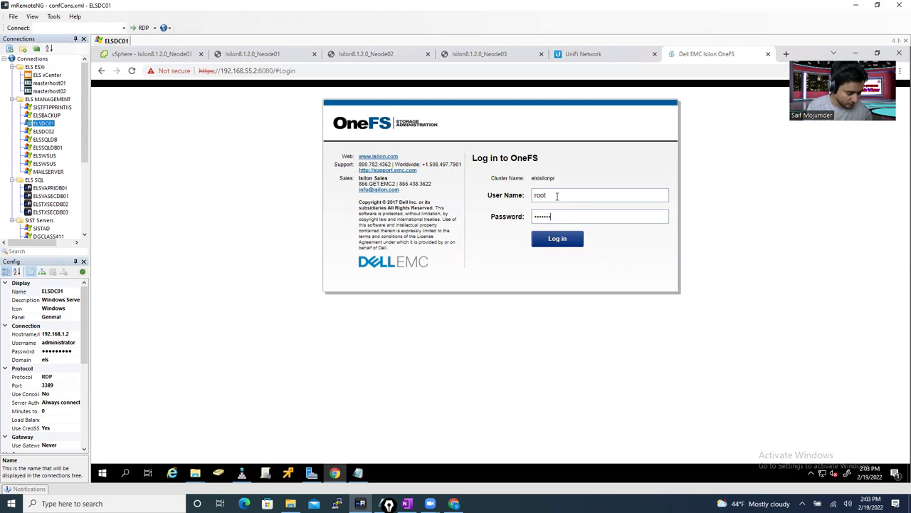
text(•••)
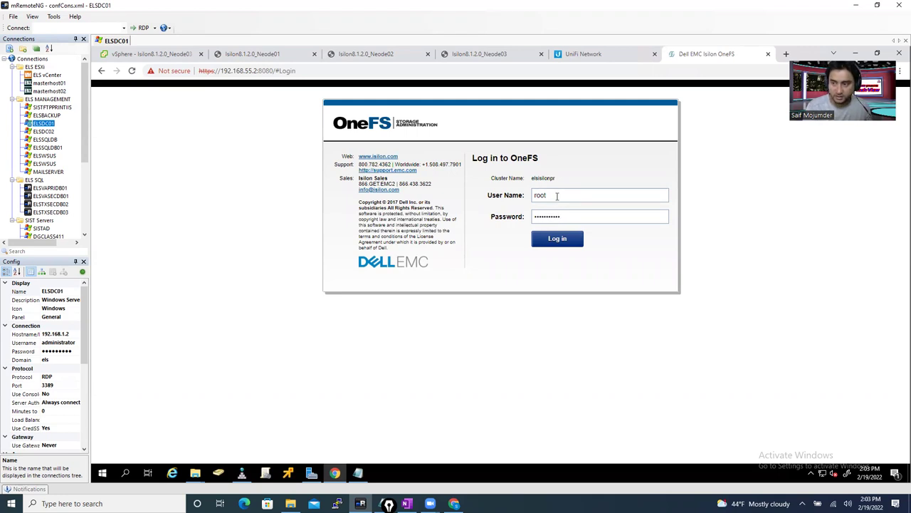
key(Return)
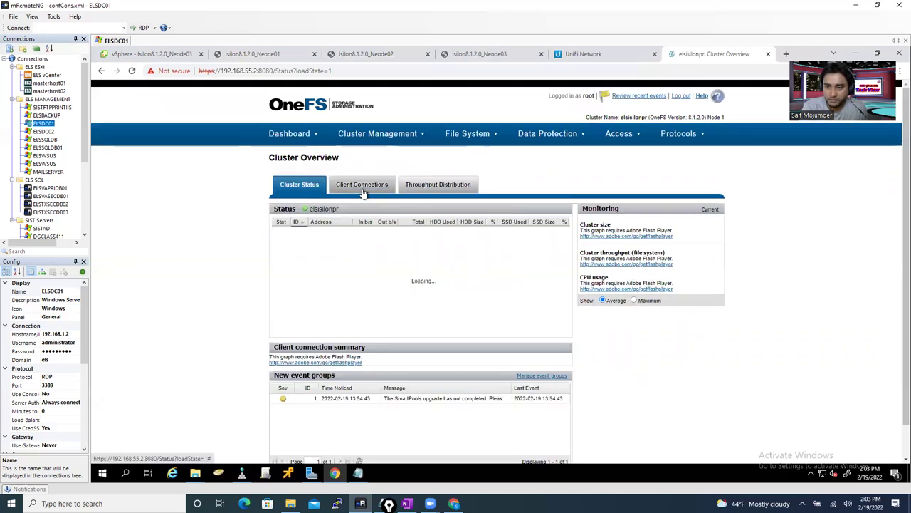
- Open Cluster Management > Hardware Configuration to list the cluster's nodes
click(370, 144)
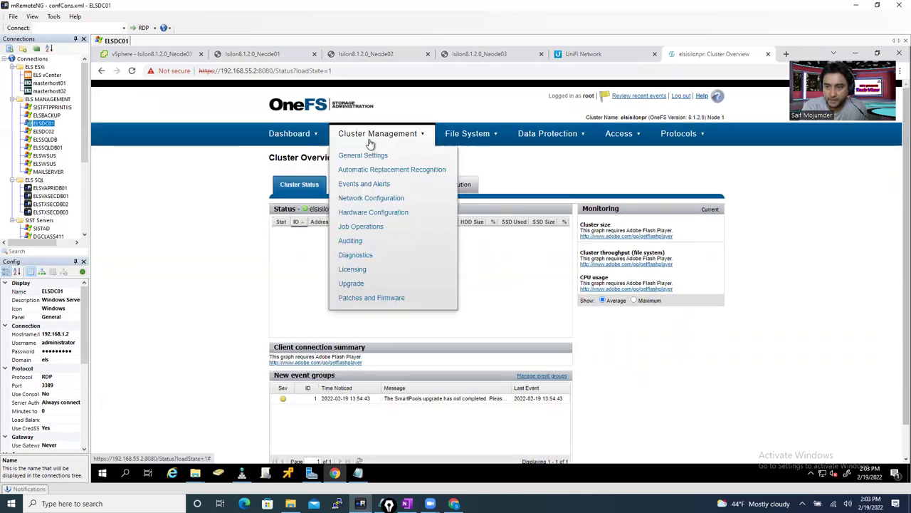
click(378, 212)
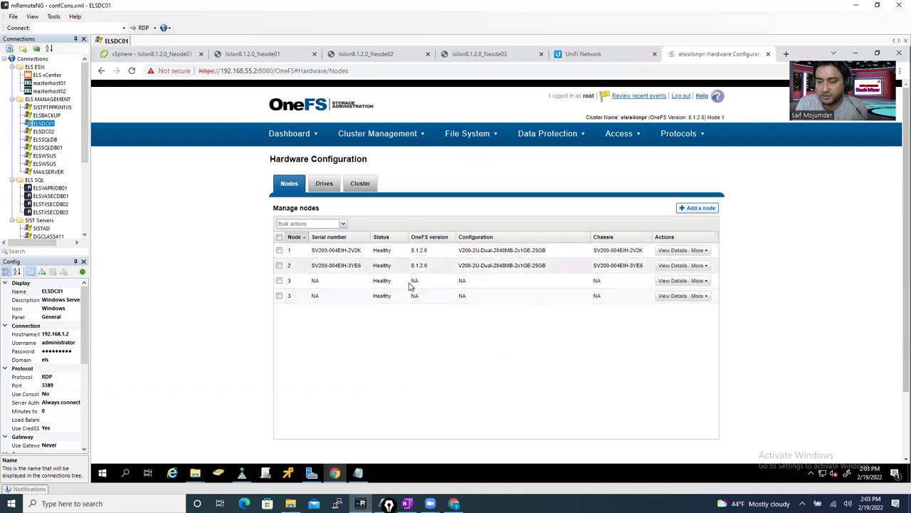
- Review the drive bays of every node in the OneFS Drives list
click(327, 186)
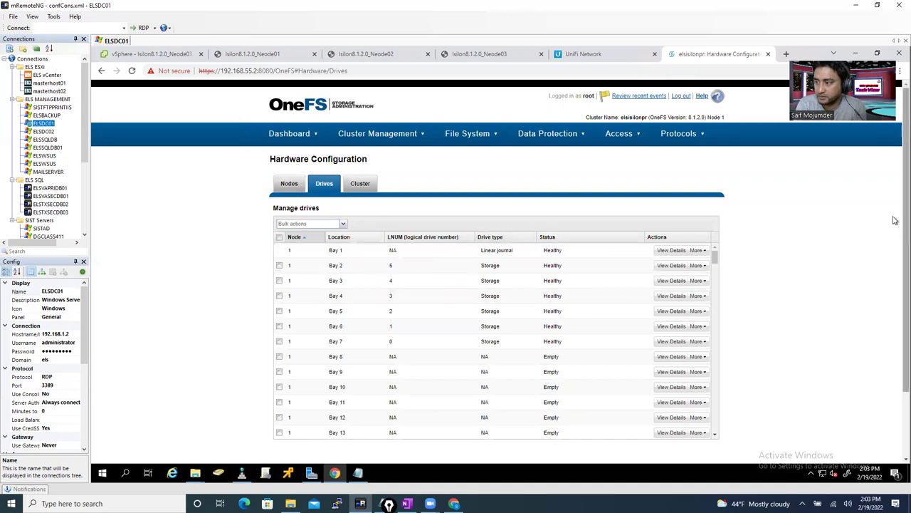
scroll(895, 249, down, 1)
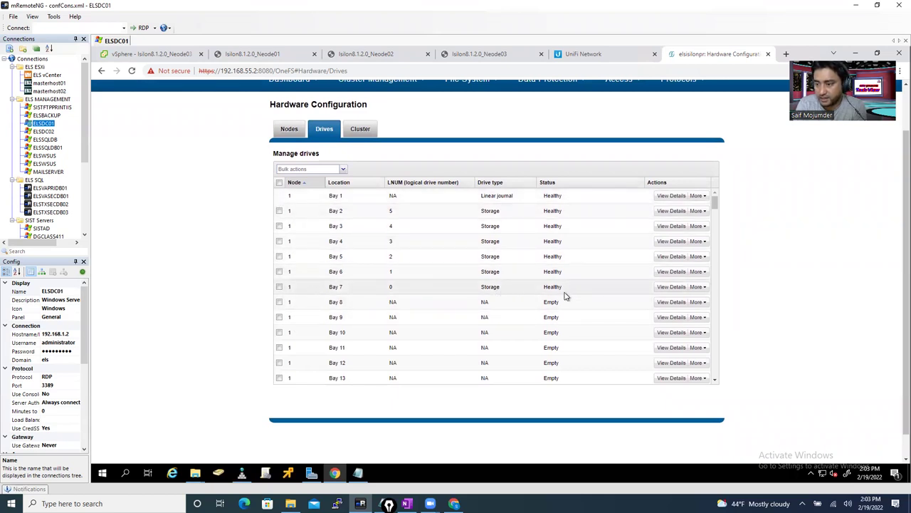
scroll(366, 313, up, 1)
scroll(366, 337, down, 1)
scroll(383, 380, up, 1)
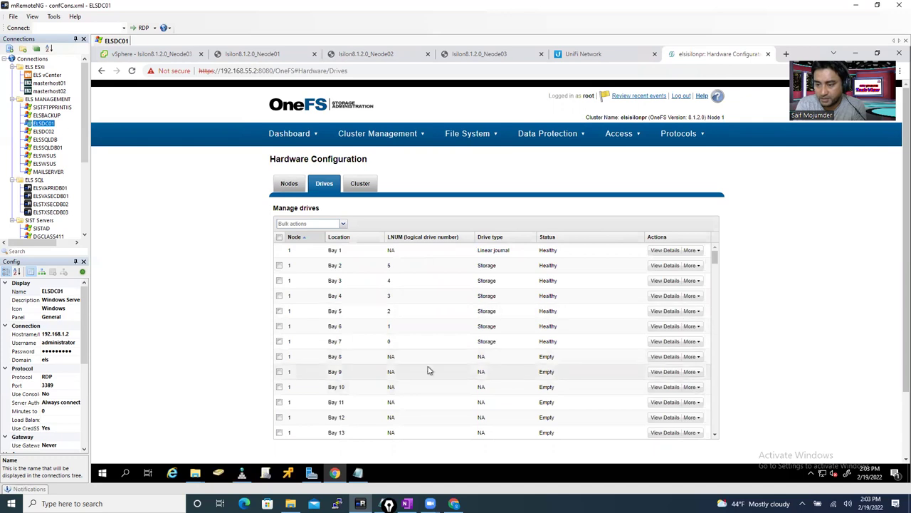
scroll(402, 388, down, 1)
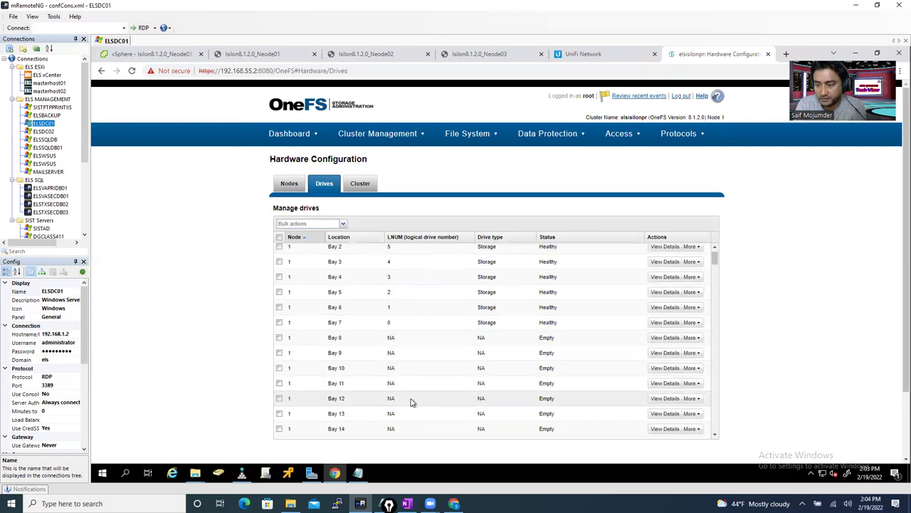
drag(714, 261, 727, 317)
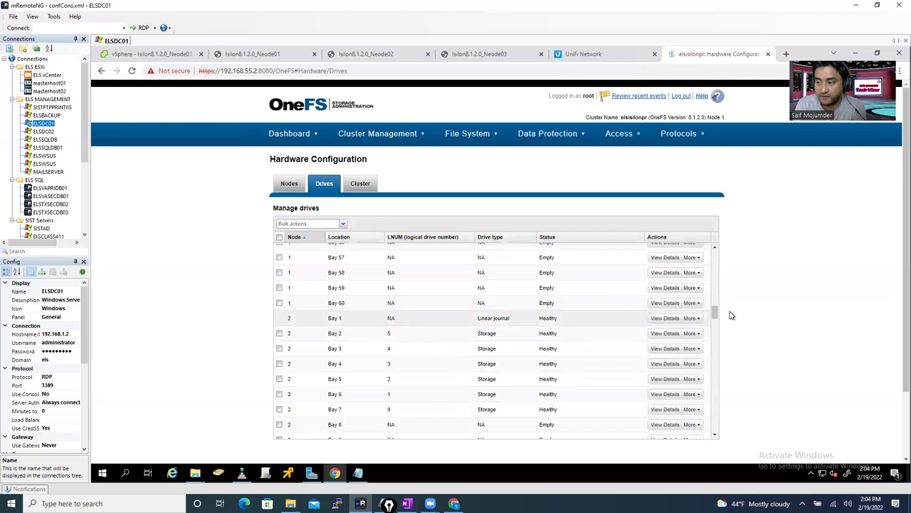
drag(714, 311, 716, 426)
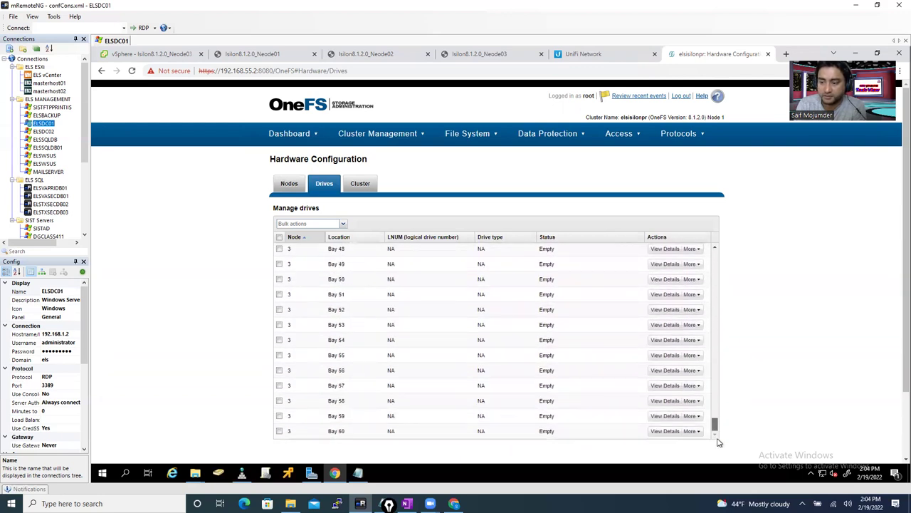
- Confirm on the Nodes list that nodes 1–3 are Healthy on 8.1.2.0, then view Neode03's console
click(289, 184)
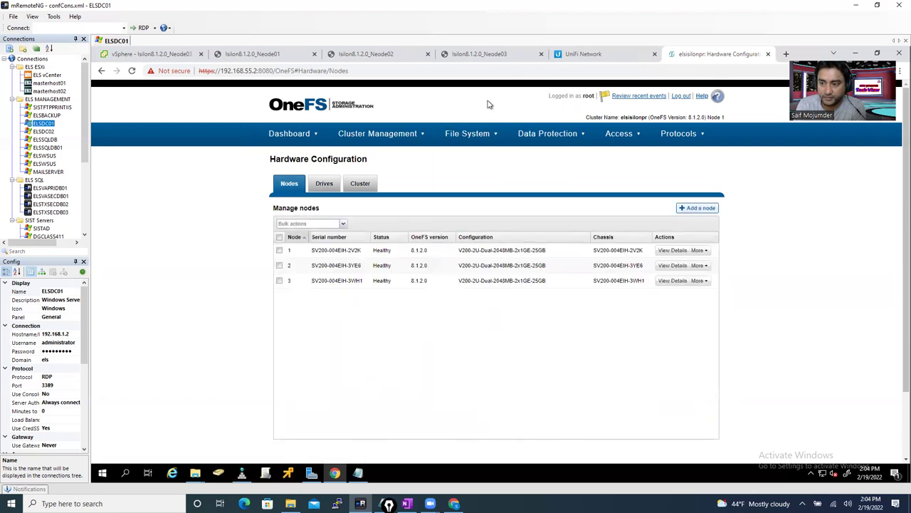
mouse_move(468, 134)
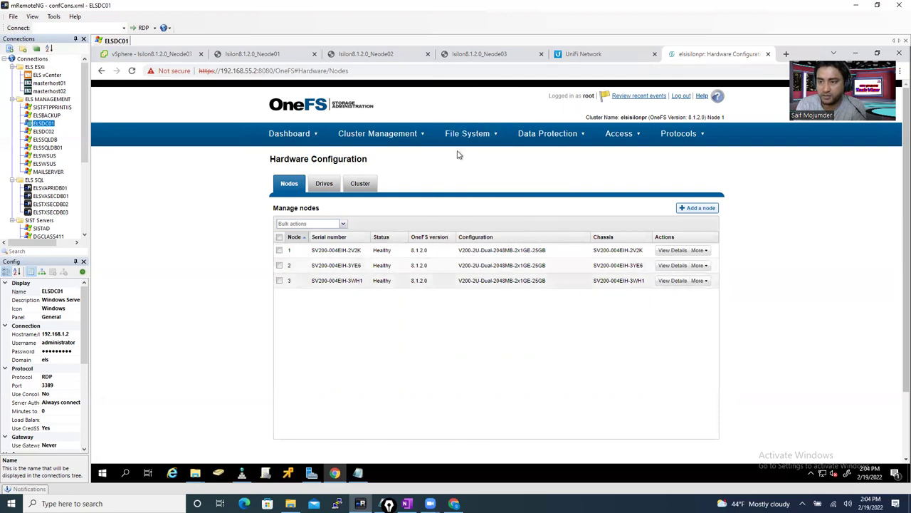
click(469, 55)
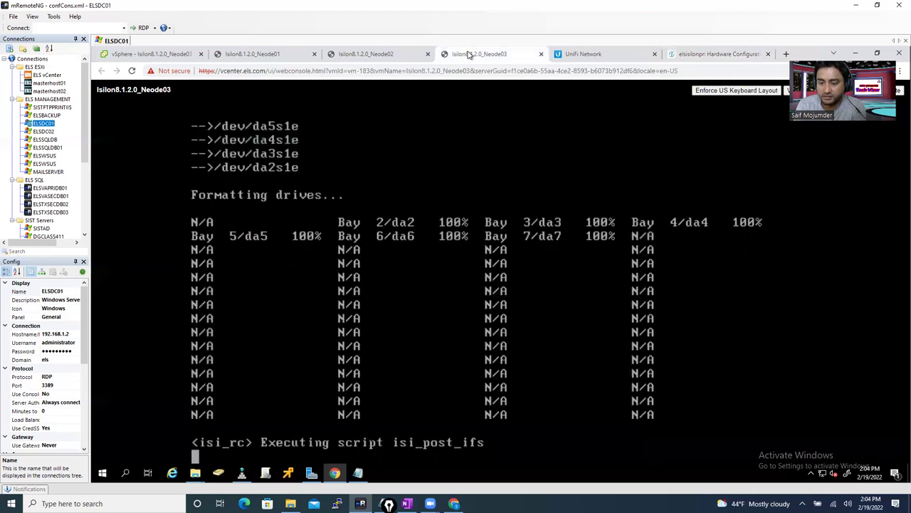
- Log in as root on the Neode02 console and run isi status to view jobs
click(353, 54)
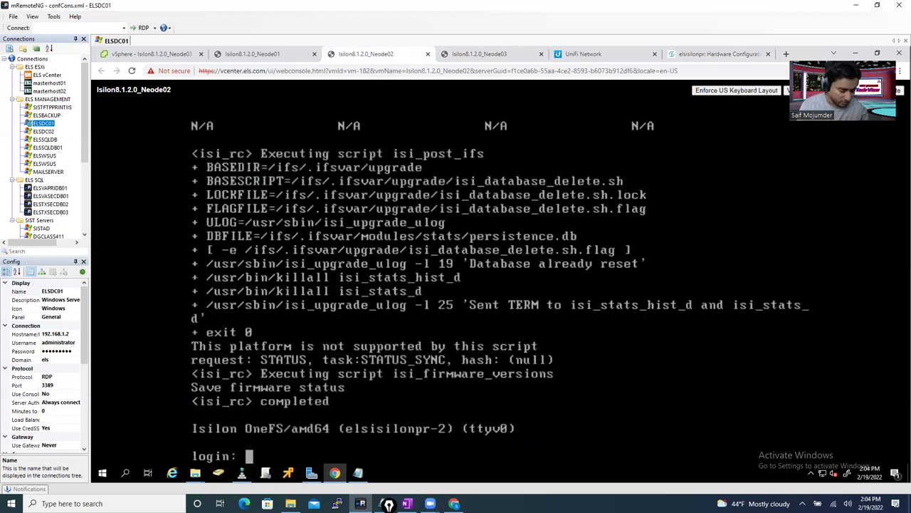
text(root)
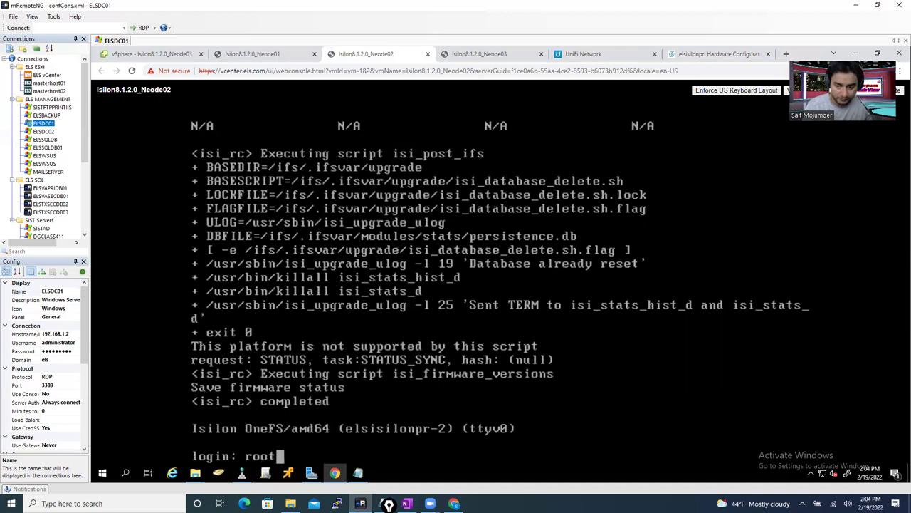
key(Return)
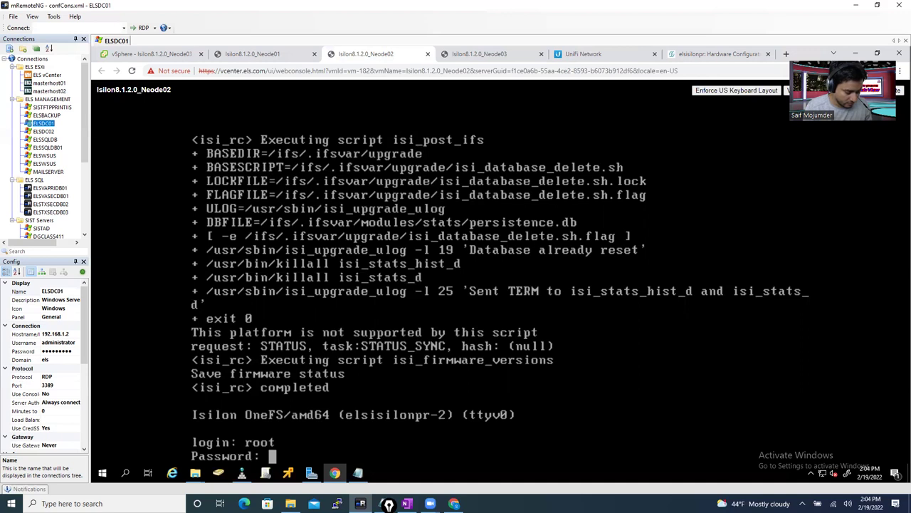
key(Return)
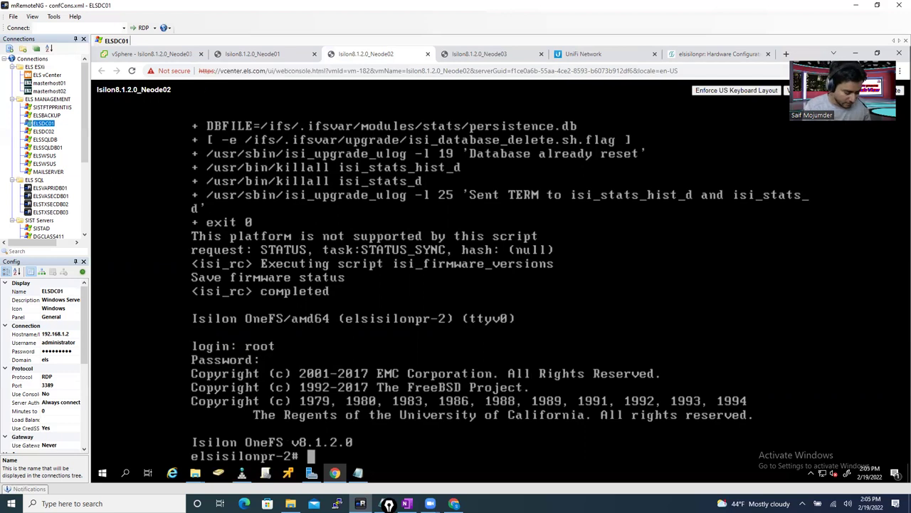
text(isi)
text( statu)
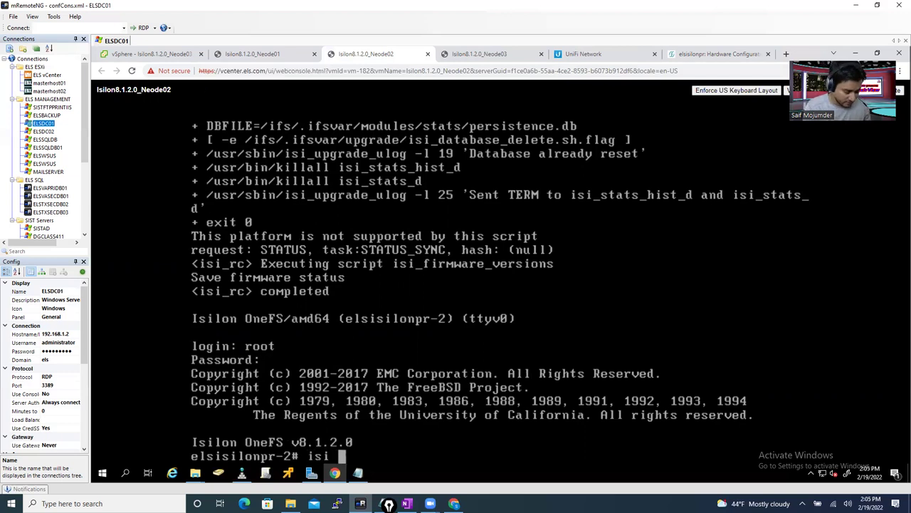
text(s)
key(Return)
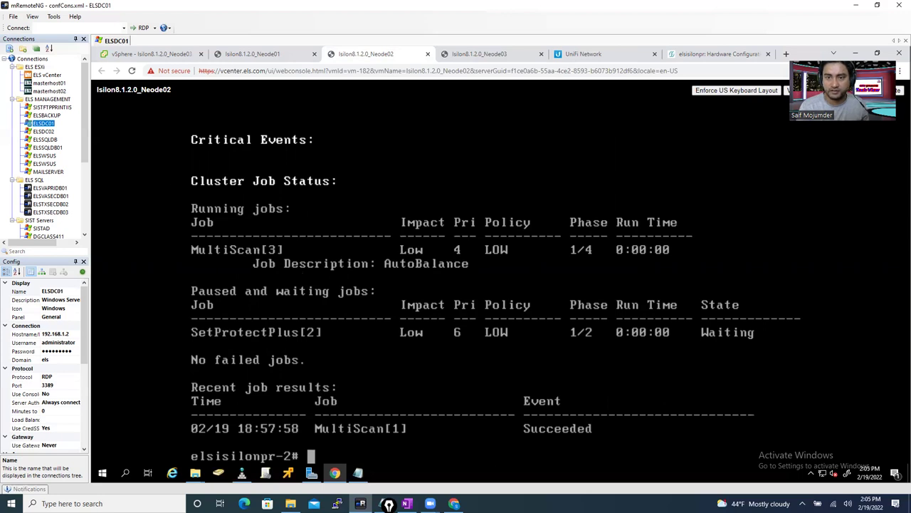
- Find and launch PuTTY from the Start search
click(125, 474)
text(patt)
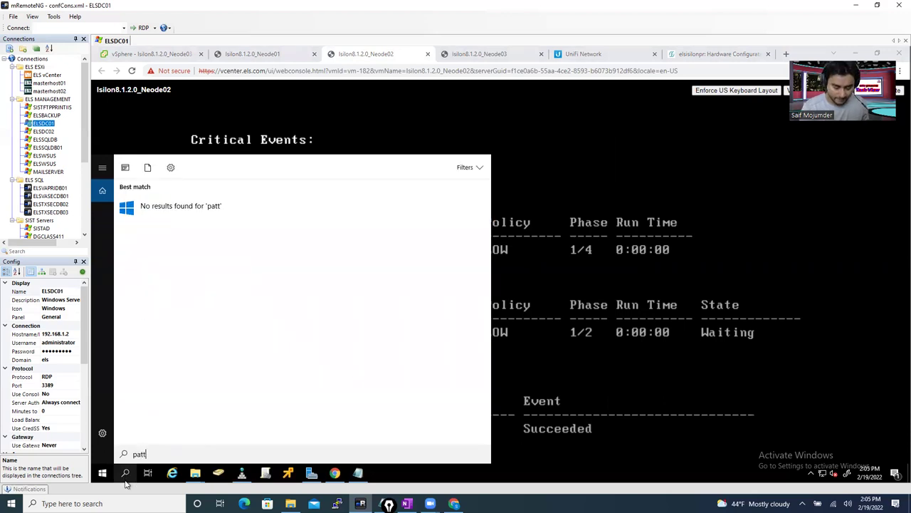
key(BackSpace)
key(BackSpace)
key(BackSpace)
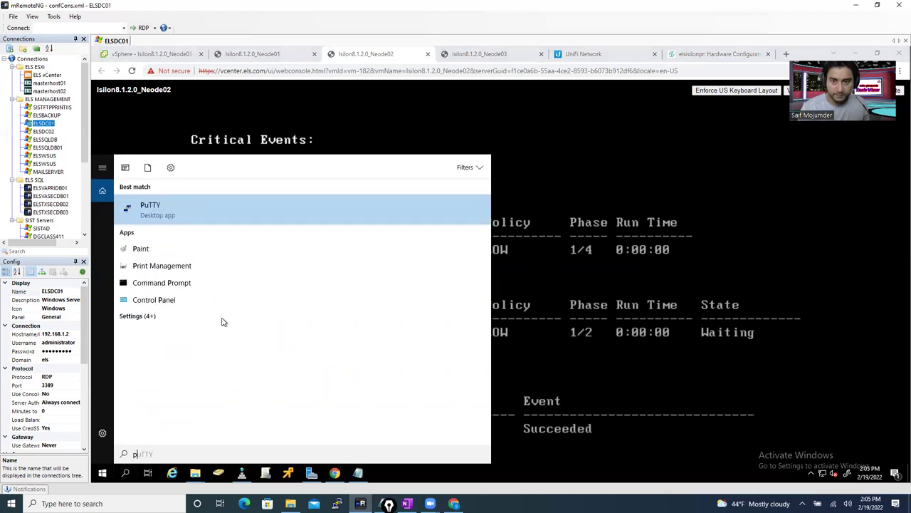
click(480, 224)
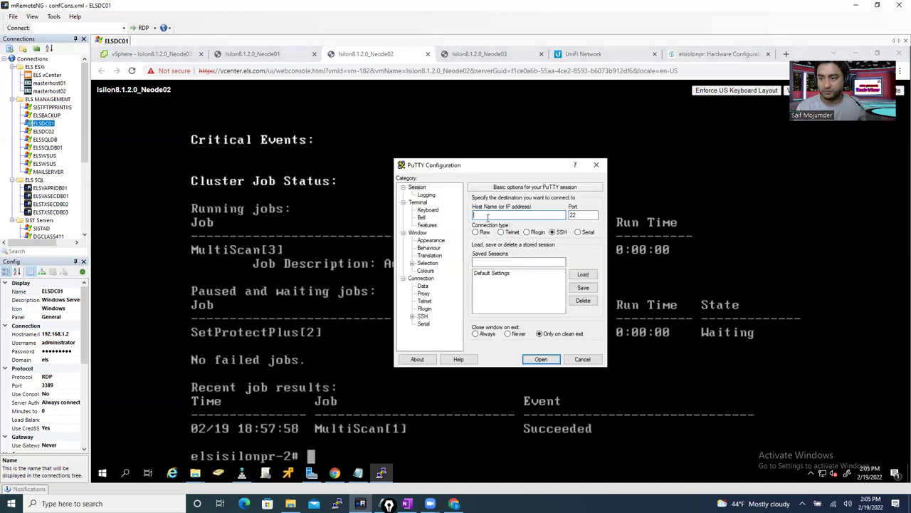
- SSH to 192.168.55.2, accept the host key, and log in as root
text(192.168)
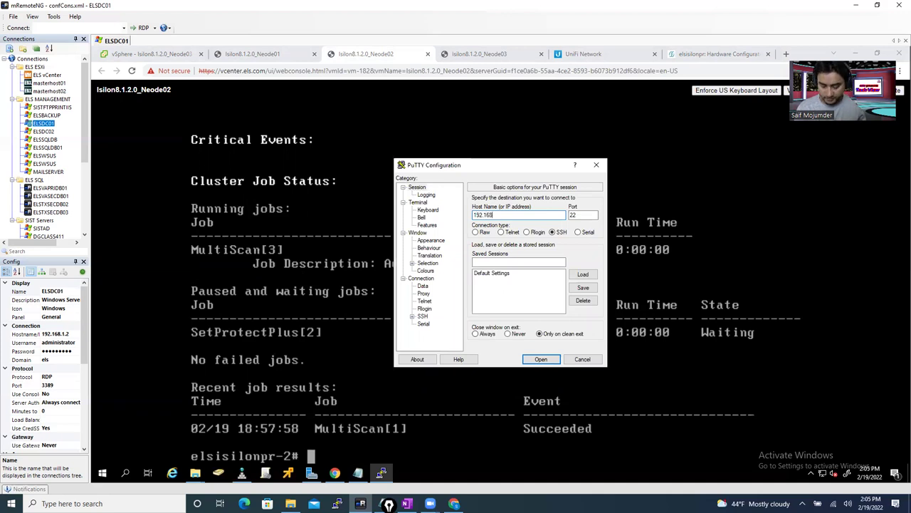
text(.55)
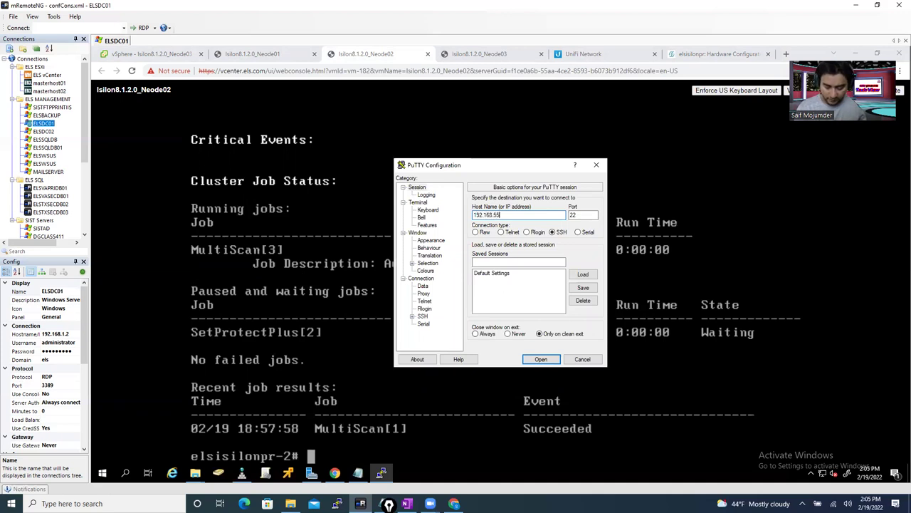
key(Return)
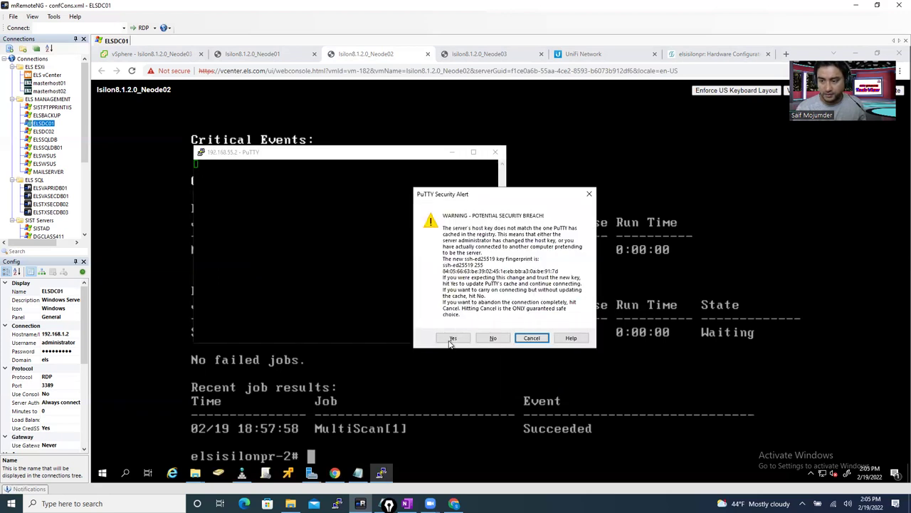
click(450, 340)
text(root)
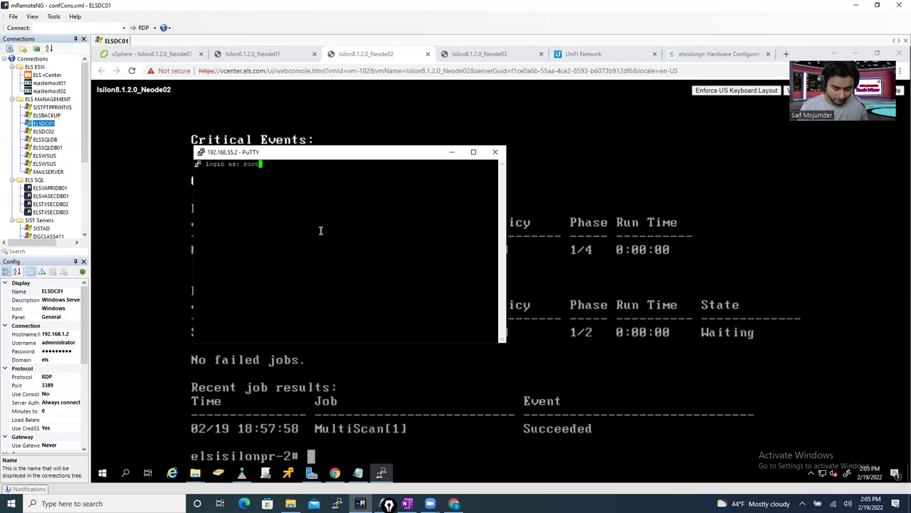
key(Return)
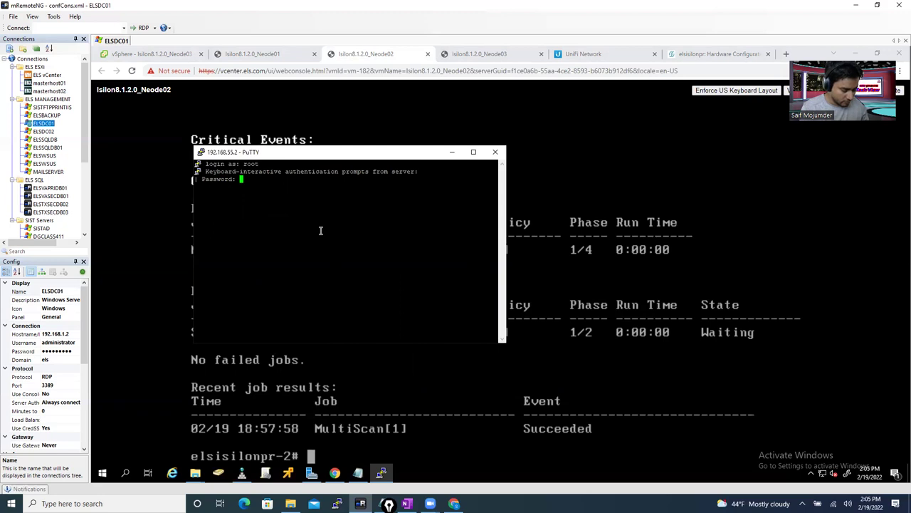
key(Return)
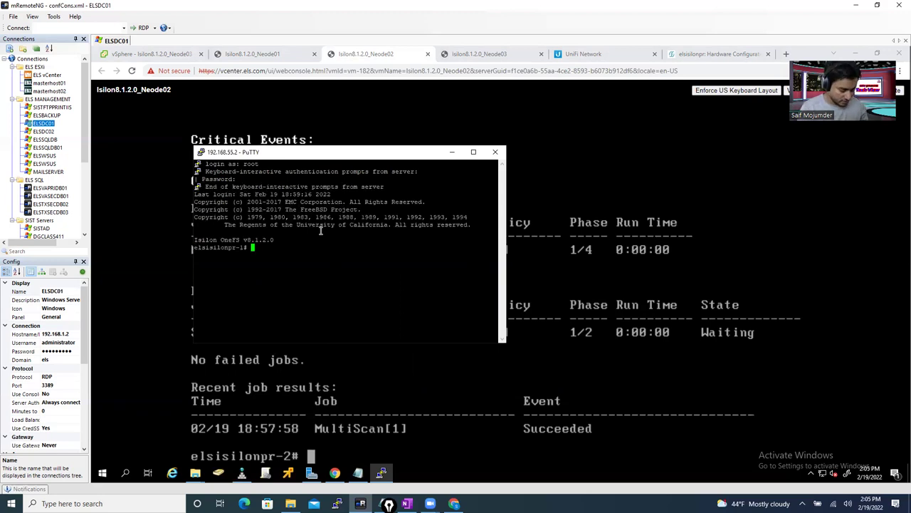
- Run isi status and check nodes 192.168.55.2–192.168.55.4 all report OK
text(isi s)
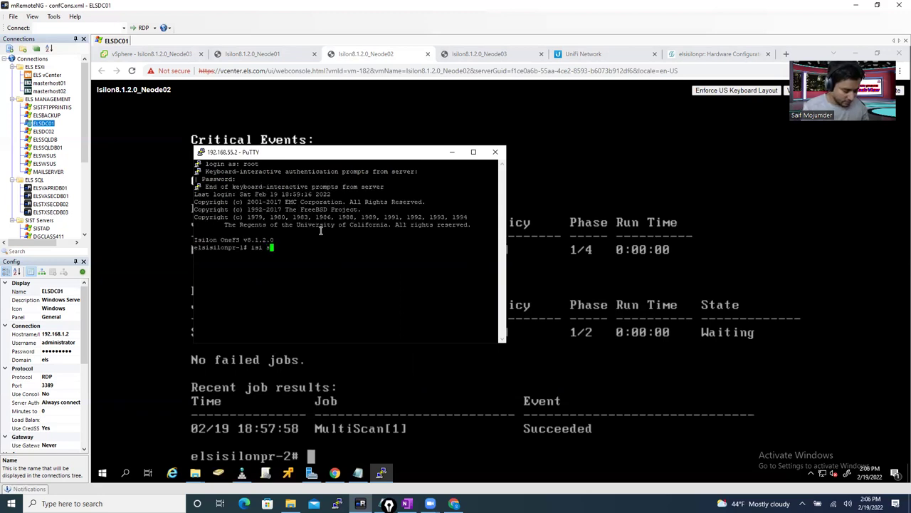
text(tatus)
key(Return)
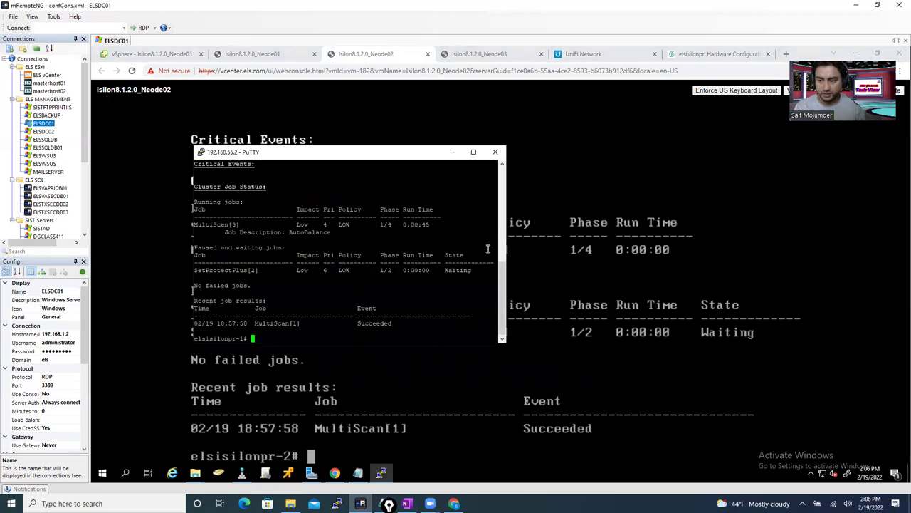
drag(503, 283, 503, 224)
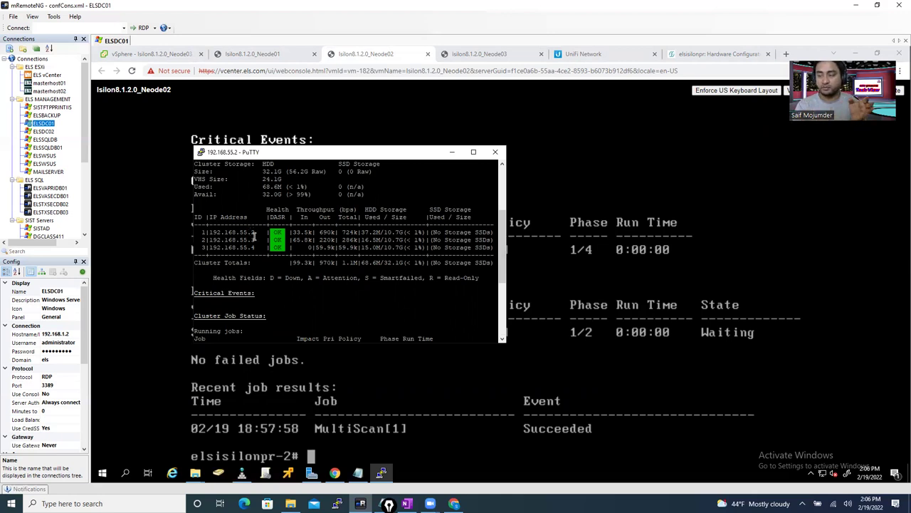
drag(247, 239, 259, 240)
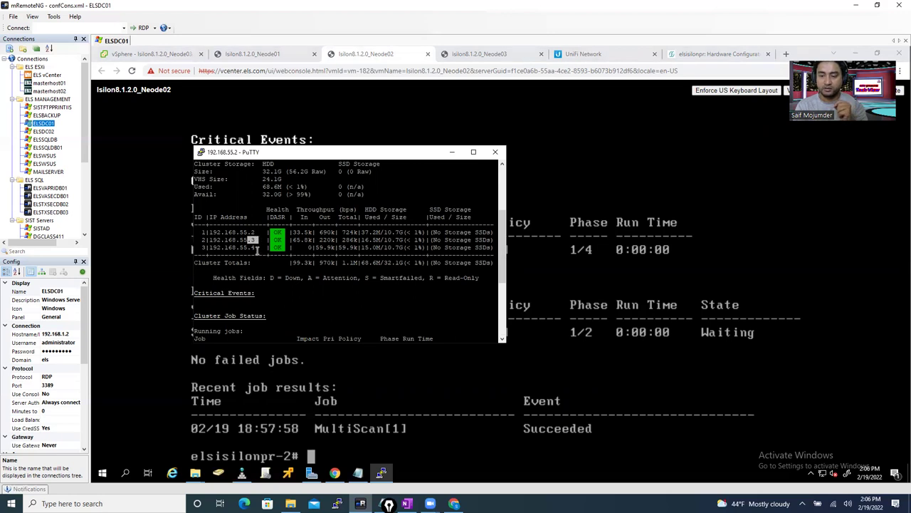
drag(250, 247, 254, 248)
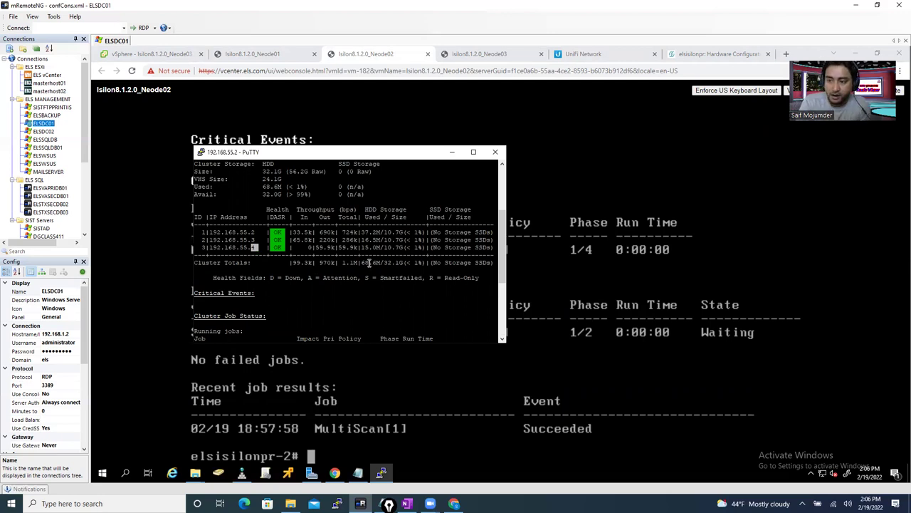
- Minimise PuTTY and open Dashboard > Cluster Overview in OneFS, showing nodes 1–3 online
click(451, 152)
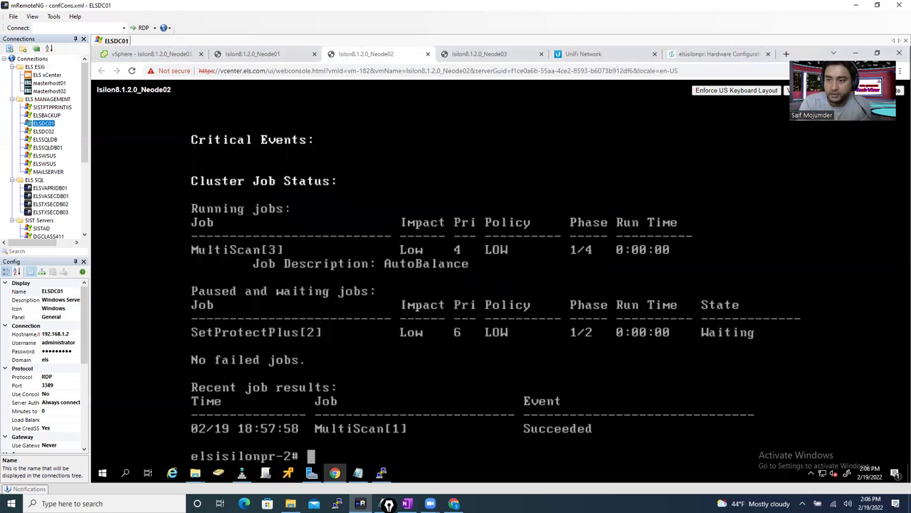
click(490, 54)
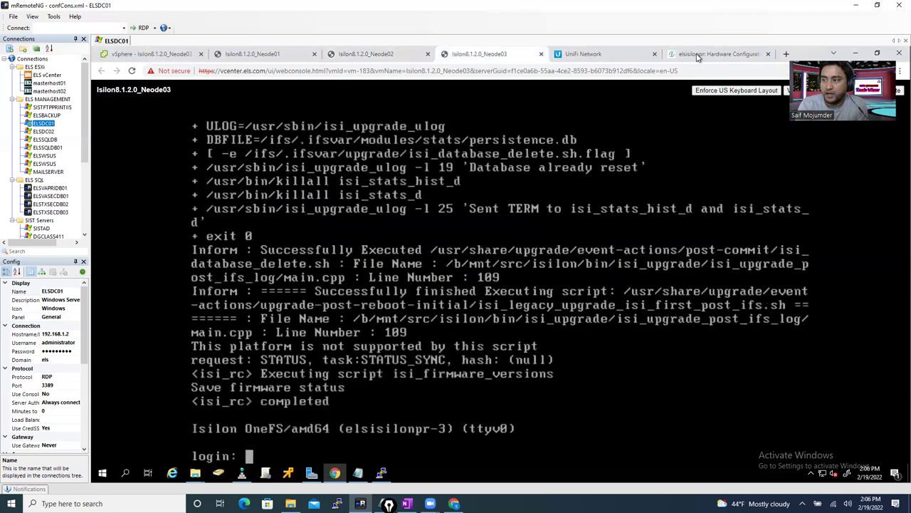
click(698, 57)
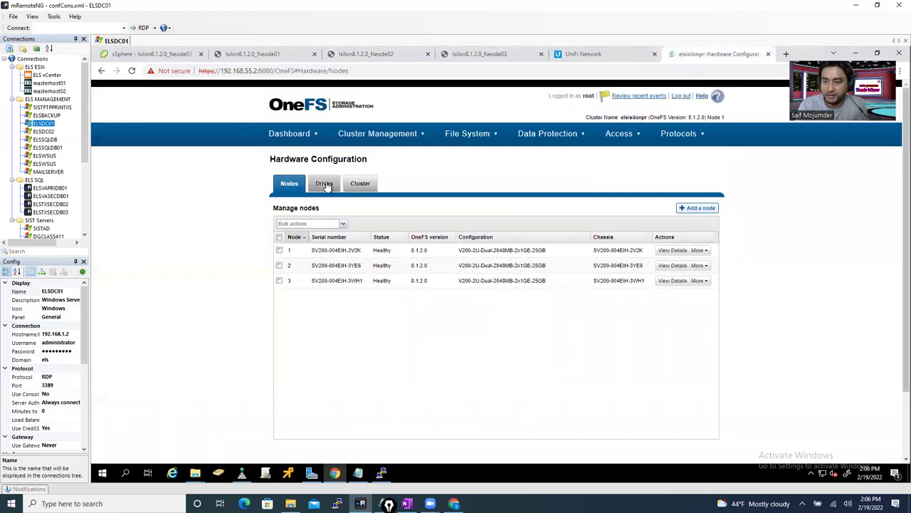
mouse_move(295, 134)
click(290, 155)
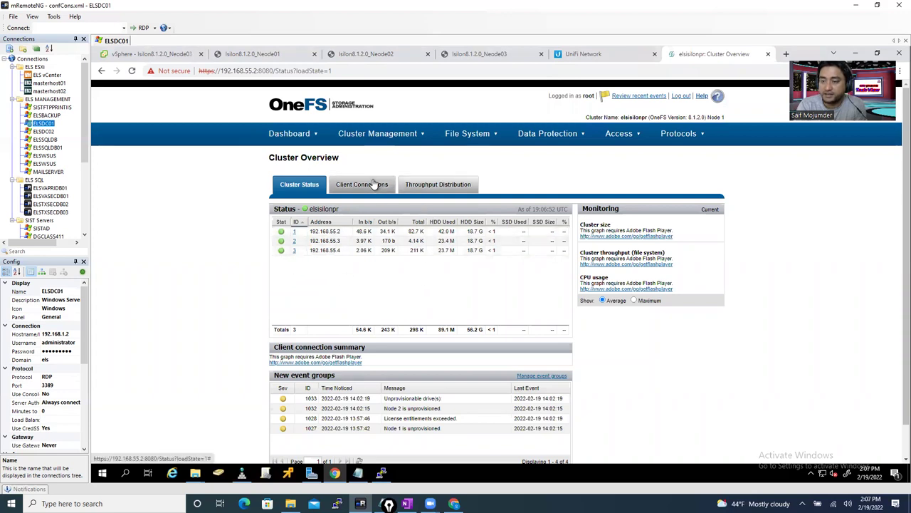
mouse_move(376, 136)
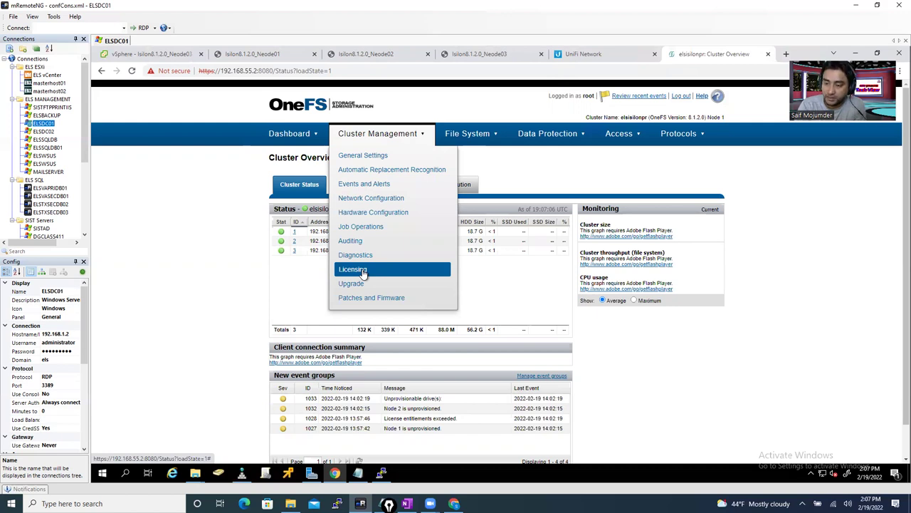
- Open Cluster Management > Licensing and scroll through the unlicensed modules to the trial section
click(363, 271)
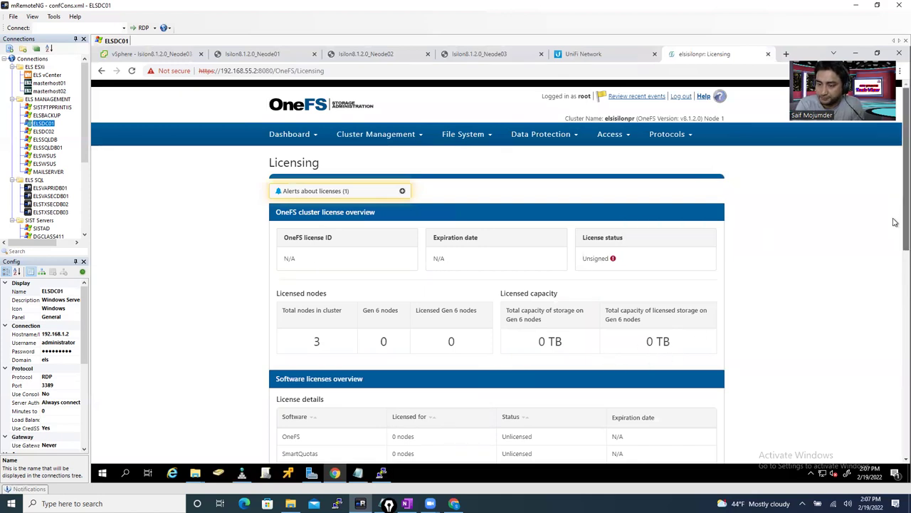
scroll(895, 222, down, 3)
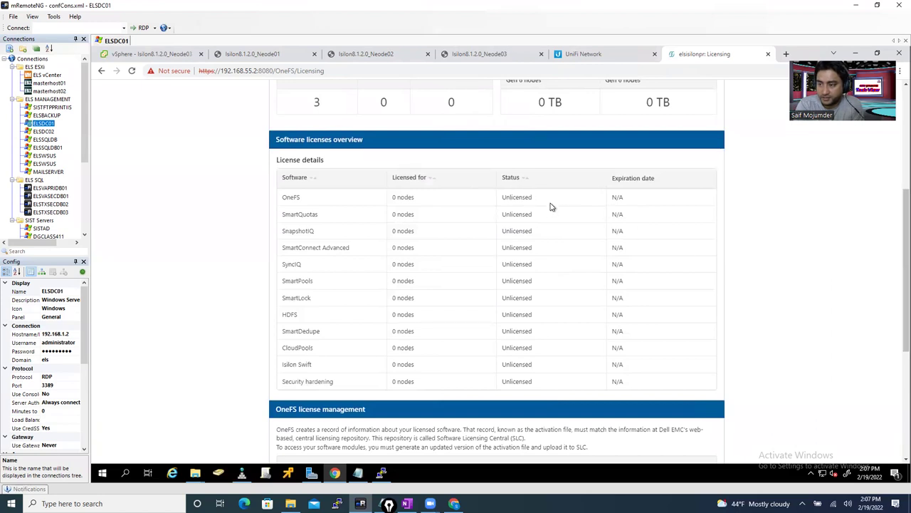
drag(895, 232, 895, 309)
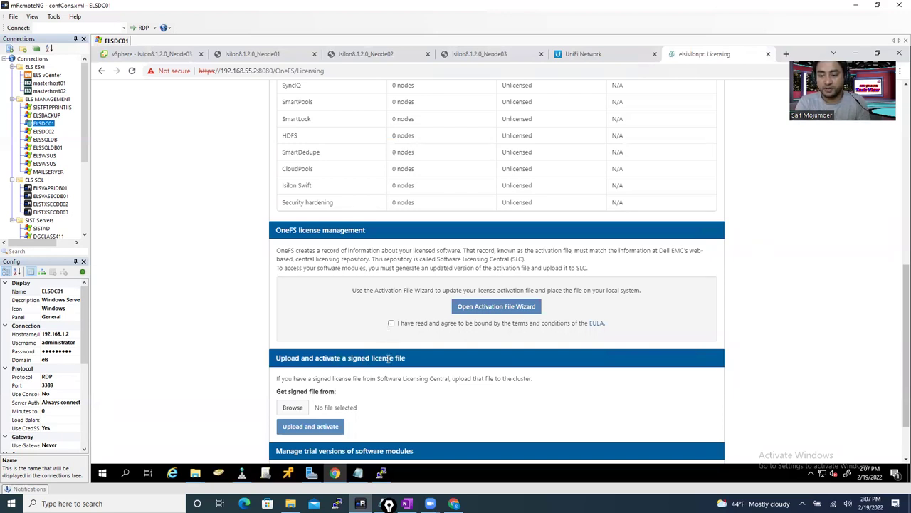
scroll(895, 297, down, 1)
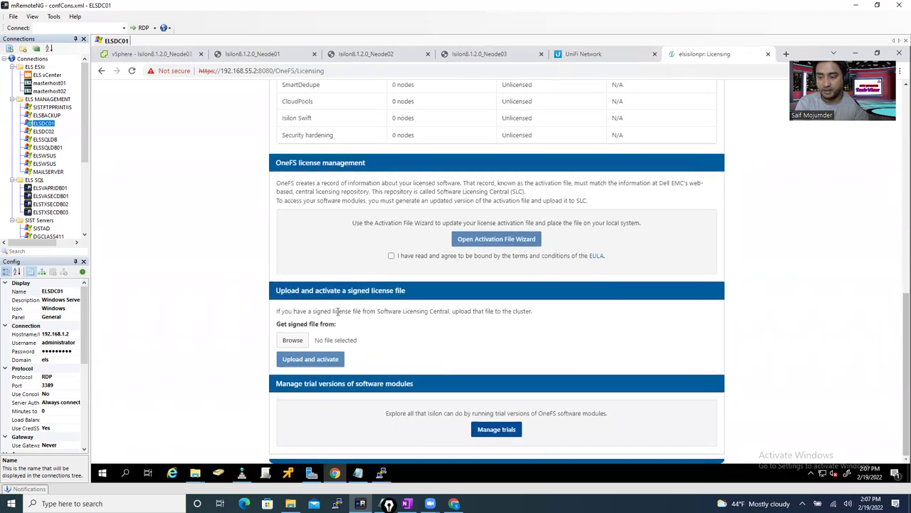
- Select all twelve modules in Manage trials and start their trial licenses
click(496, 431)
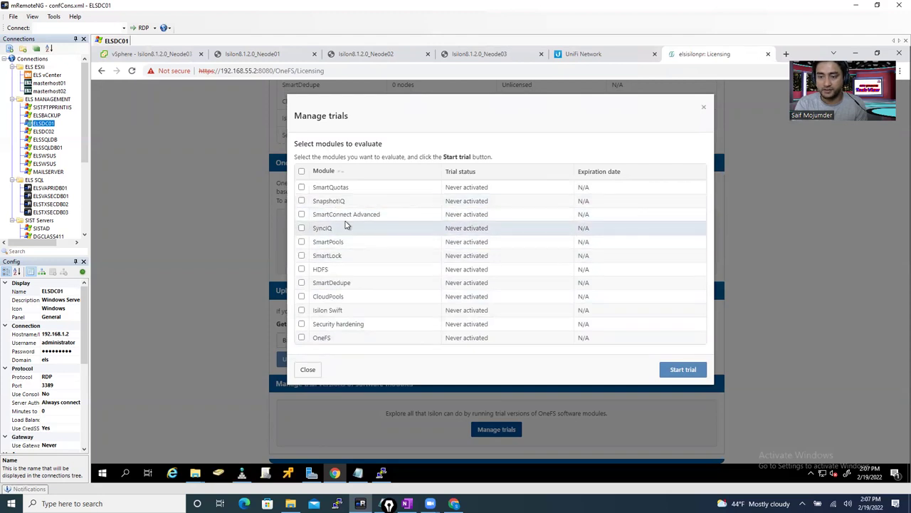
click(301, 172)
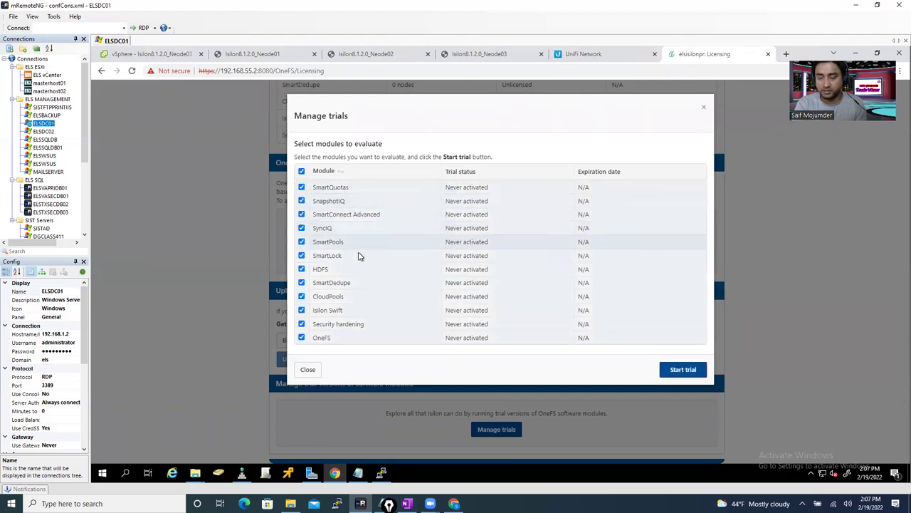
click(680, 369)
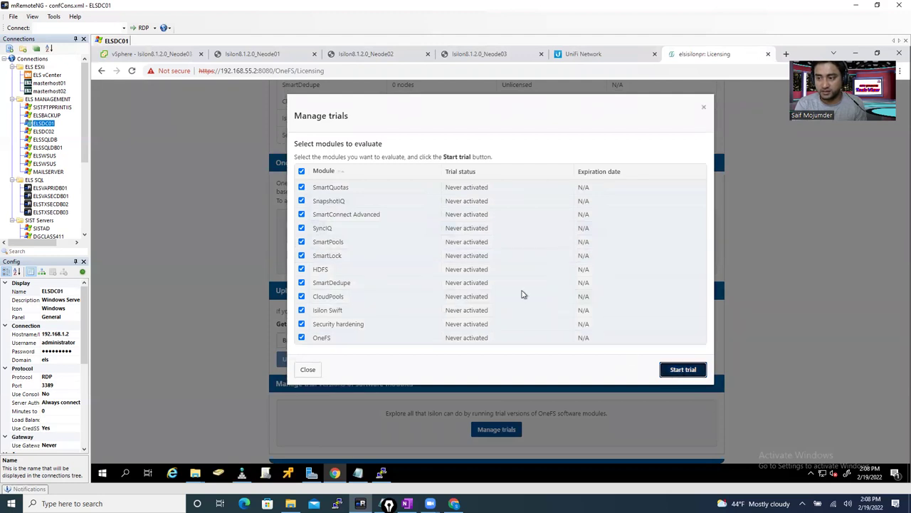
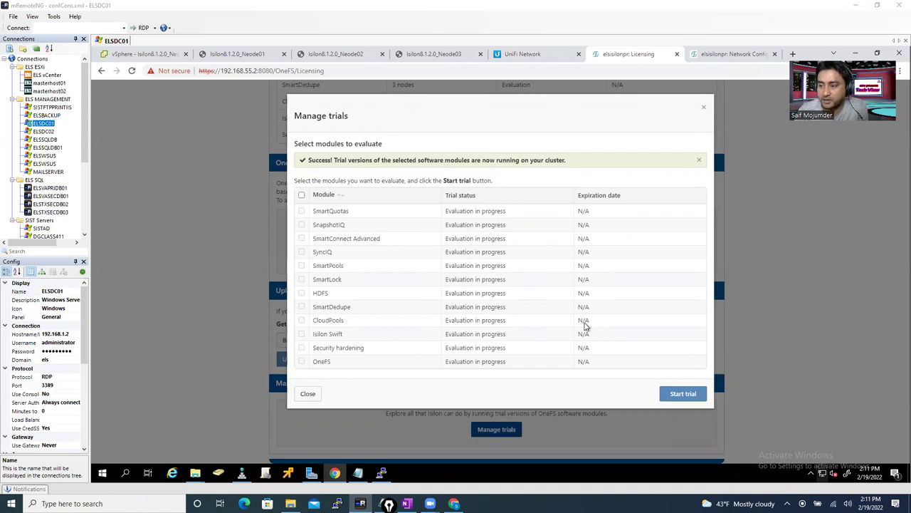
- Close the Manage trials dialog and scroll back to the top of the Licensing page
click(703, 108)
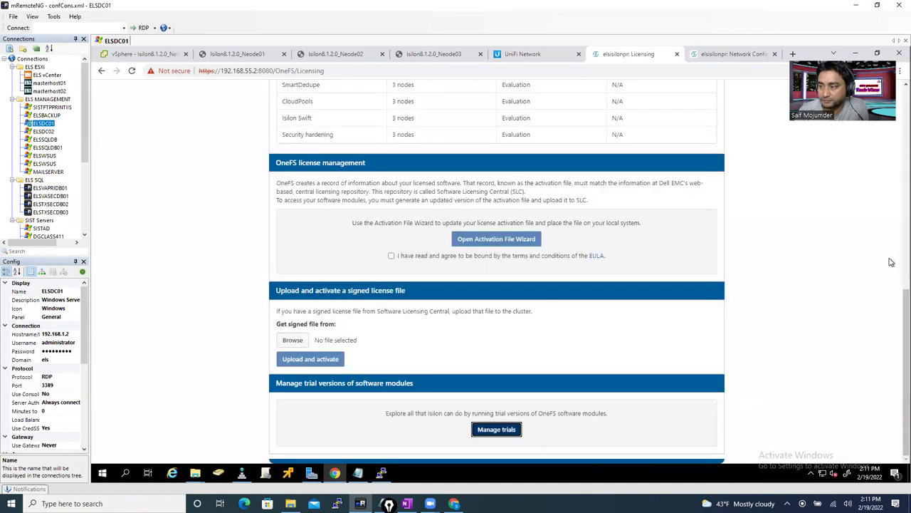
drag(895, 302, 896, 170)
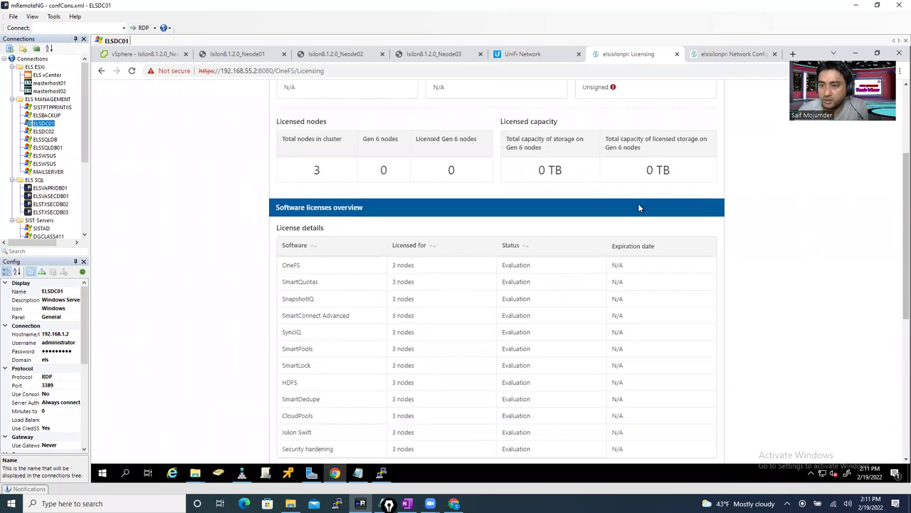
drag(895, 226, 895, 137)
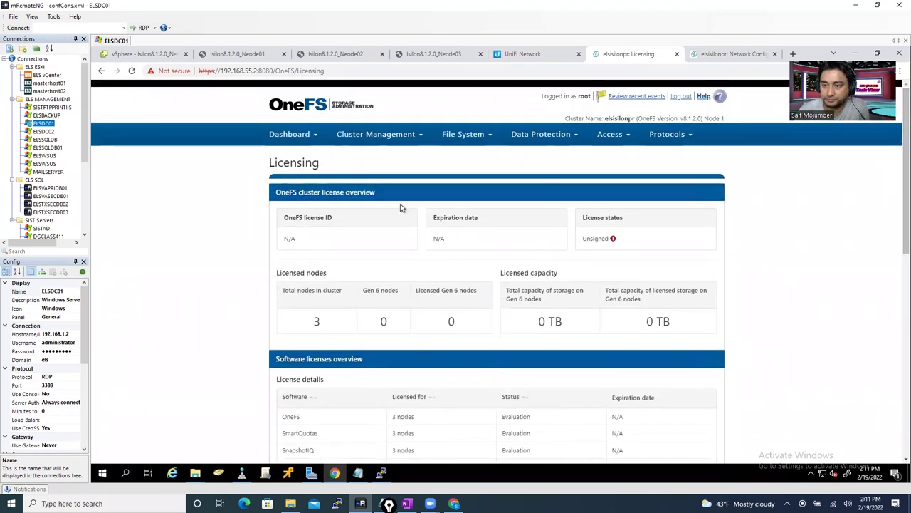
mouse_move(294, 143)
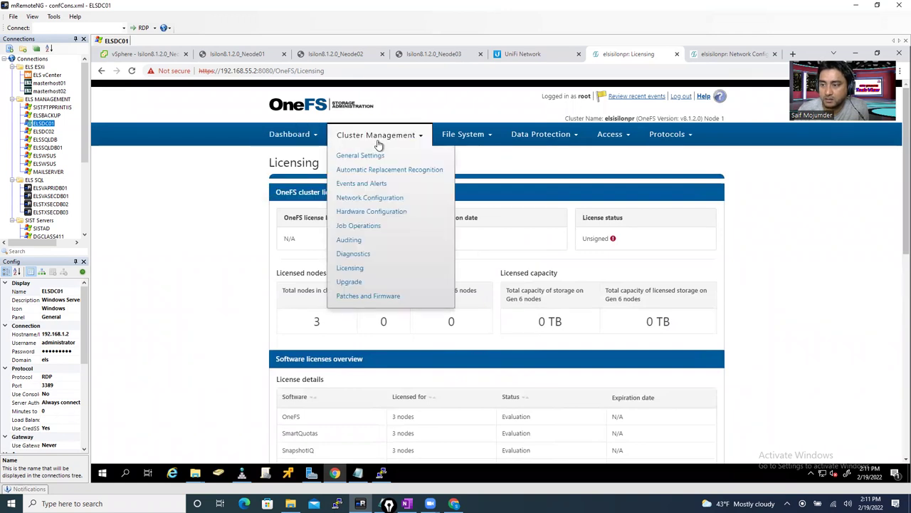
mouse_move(463, 140)
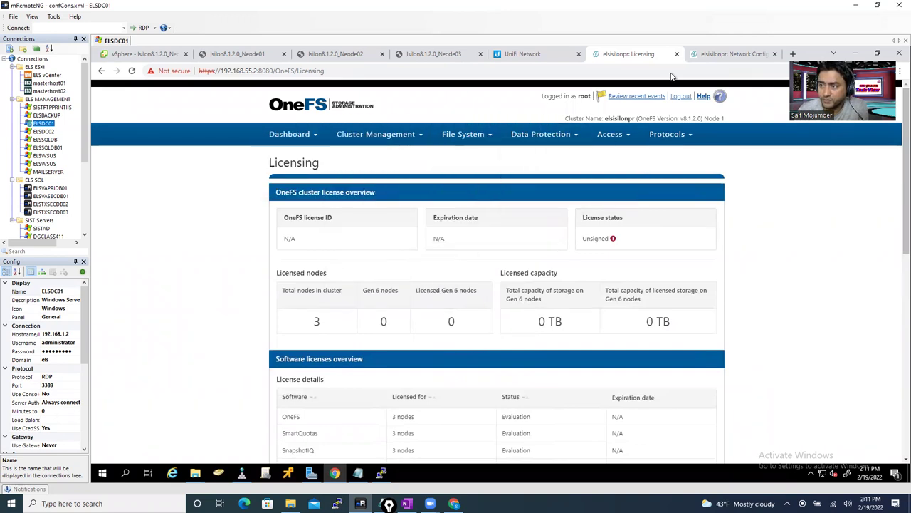
- Close the extra Network Configuration browser tab
click(724, 55)
click(775, 54)
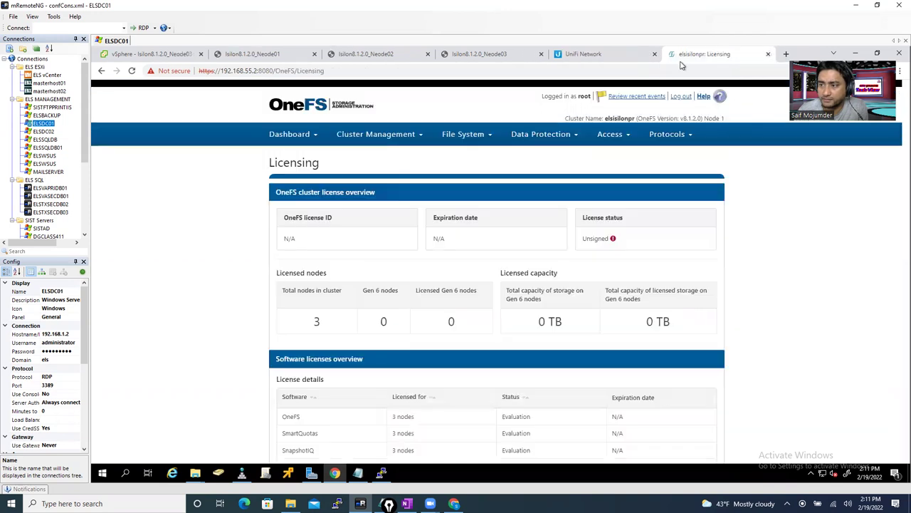
mouse_move(370, 145)
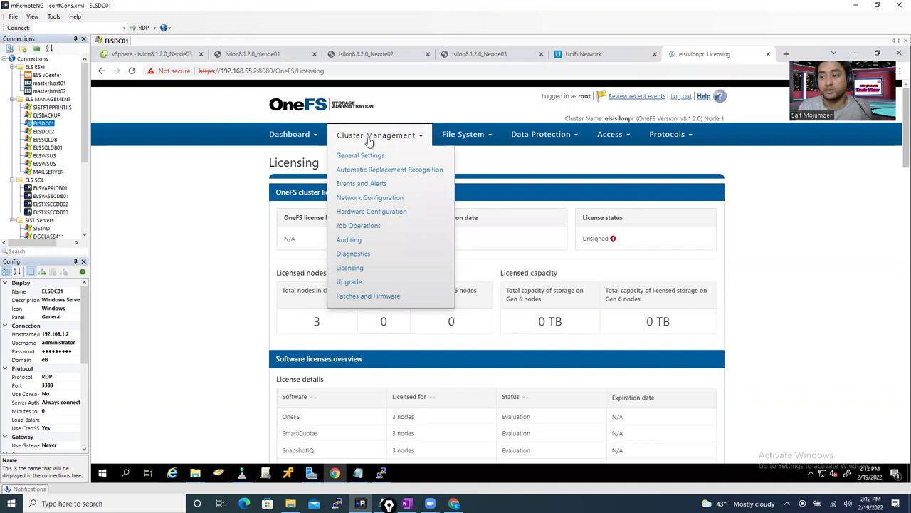
- Go to Network Configuration's Internal Network tab and open the int-b / Failover edit page
click(368, 197)
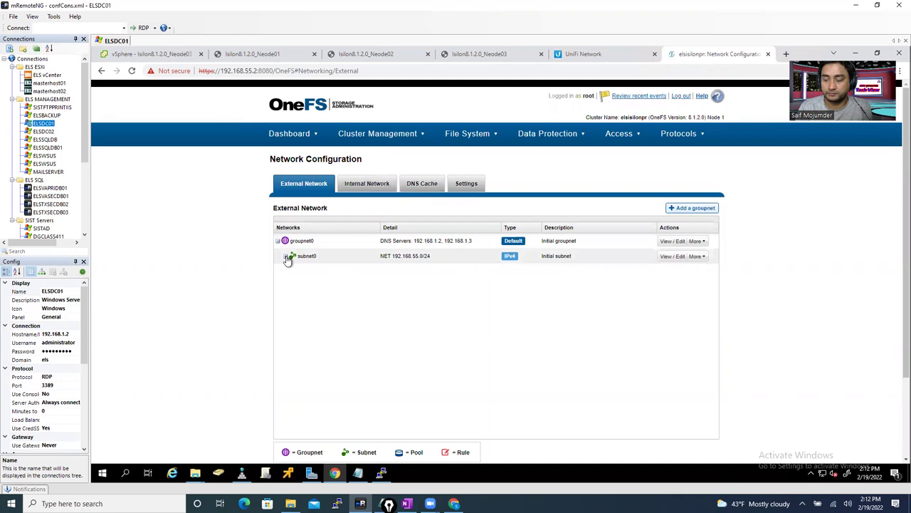
click(366, 183)
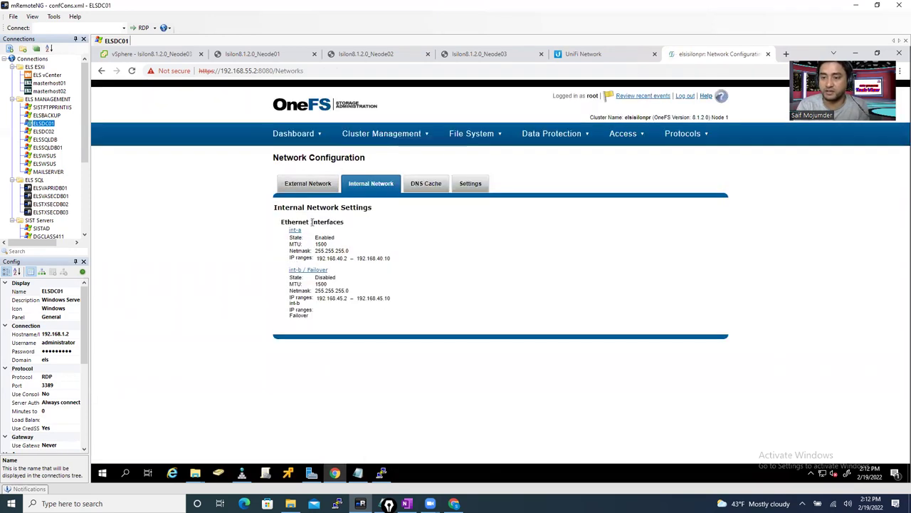
click(308, 271)
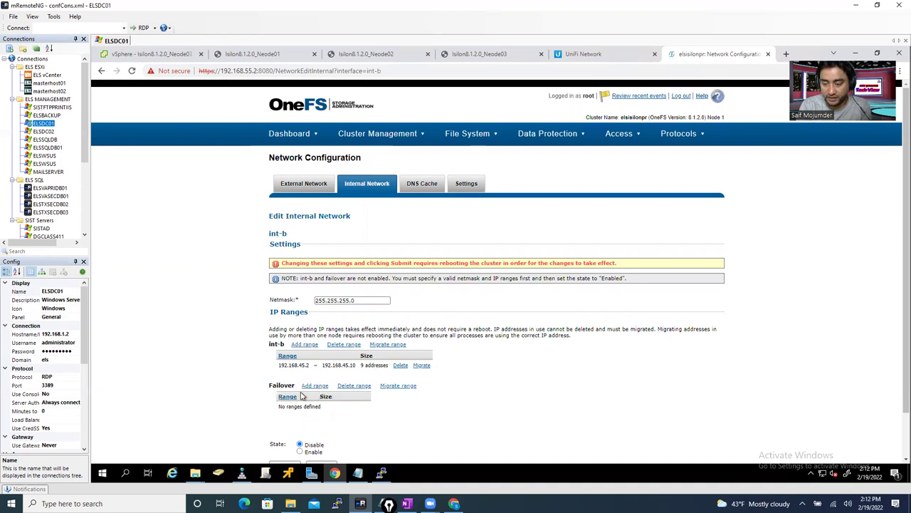
scroll(410, 425, down, 1)
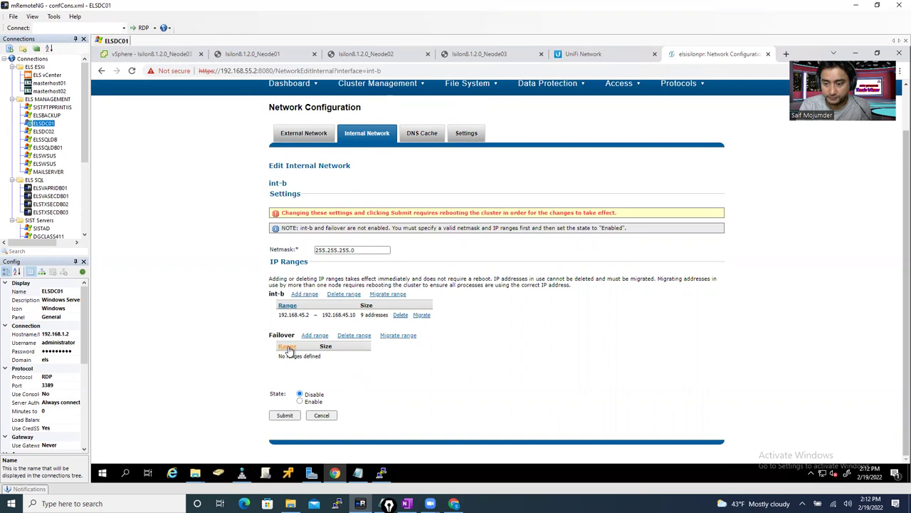
- Add the failover IP range 192.168.50.2 to 192.168.50.10
click(315, 336)
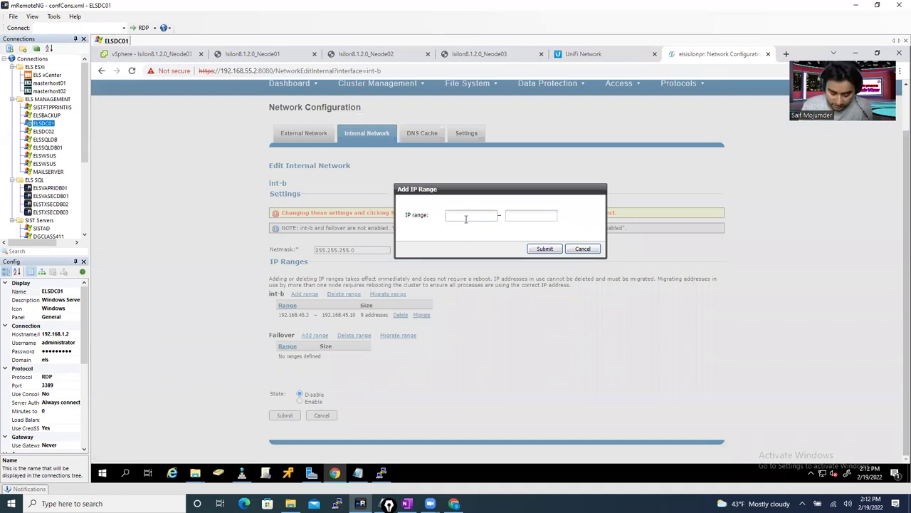
text(192.168.50.2)
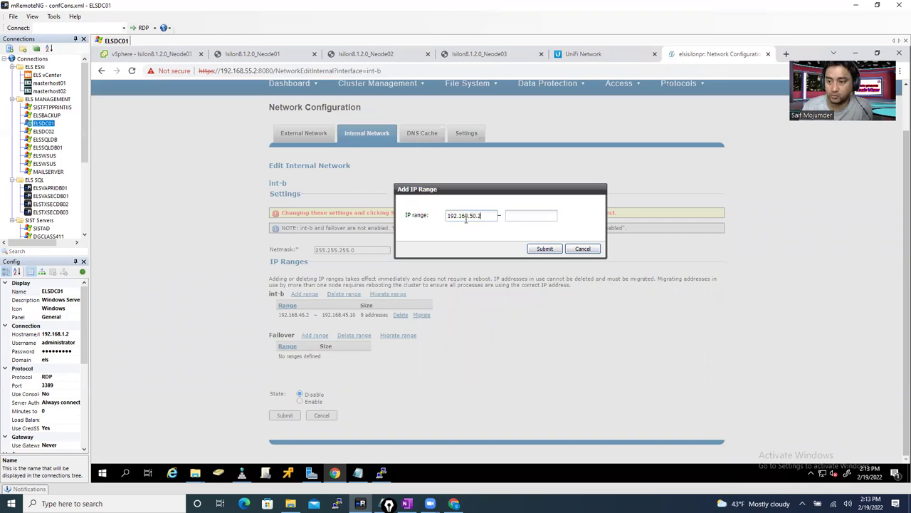
click(530, 215)
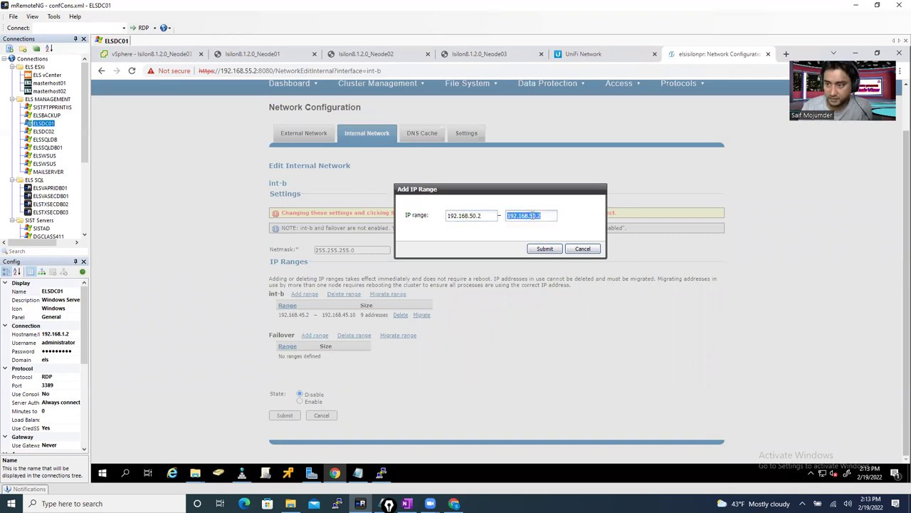
click(549, 214)
key(BackSpace)
text(10)
click(544, 249)
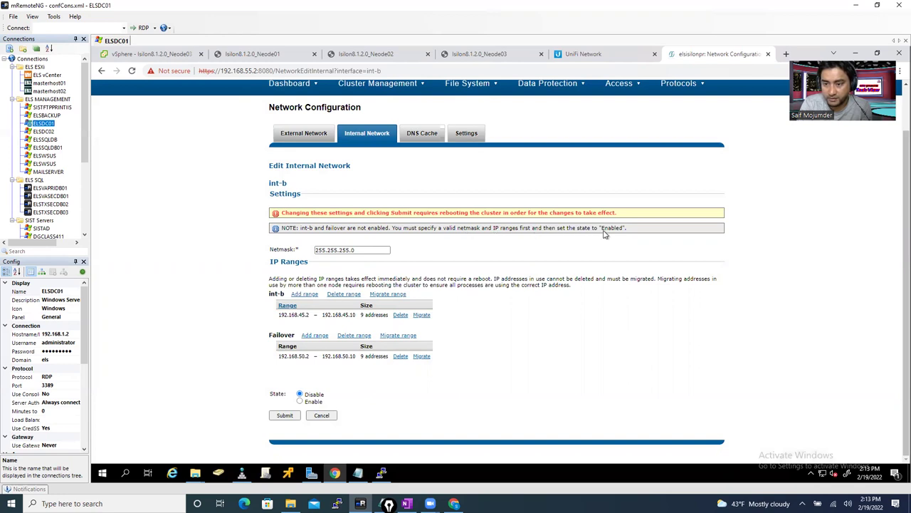
- Enable the int-b interface and submit the internal network changes
click(371, 248)
click(300, 401)
click(284, 415)
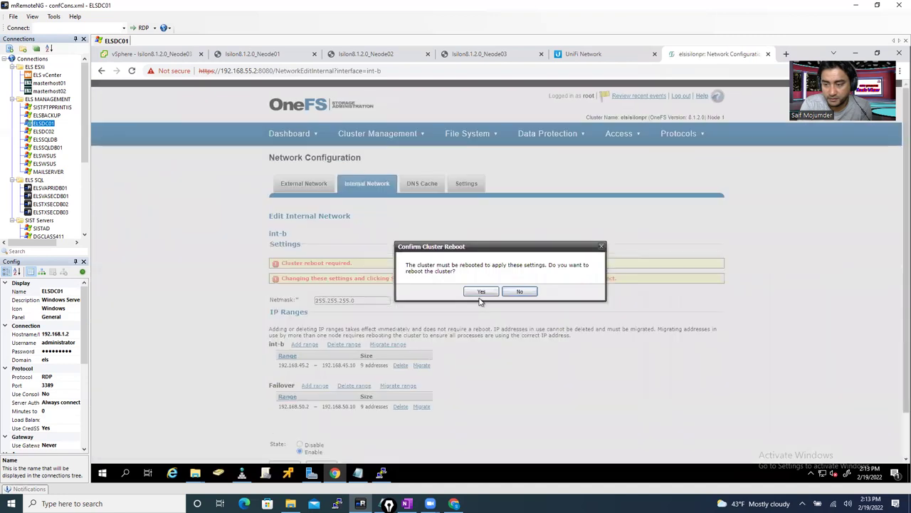
- Confirm the cluster reboot, close the reboot tab, and switch to the Neode01 console
click(481, 292)
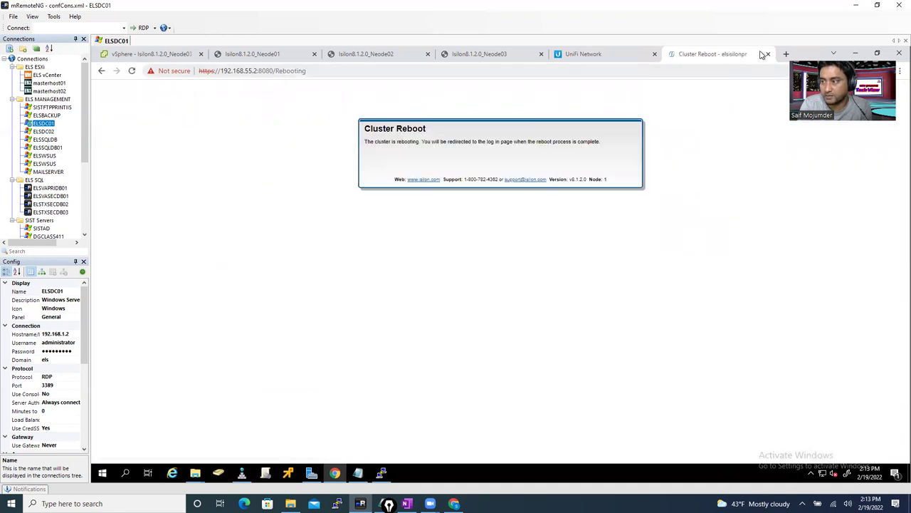
click(768, 53)
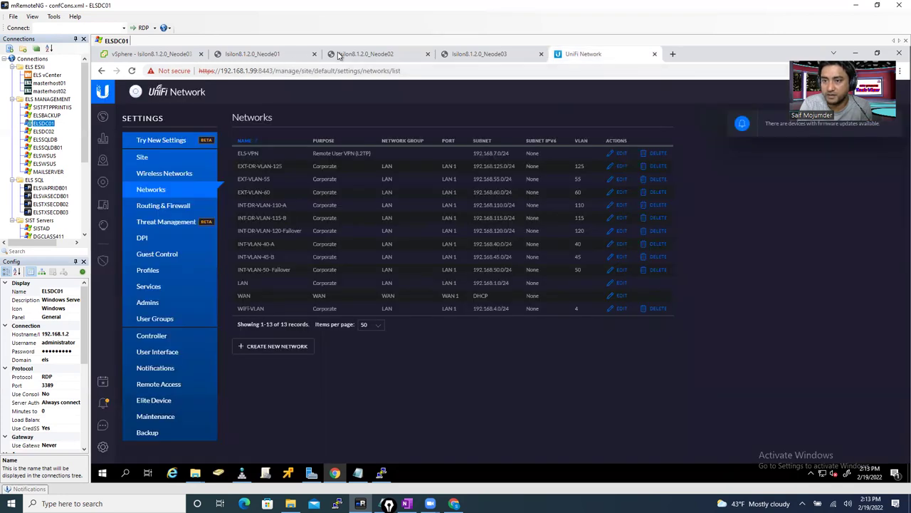
click(264, 58)
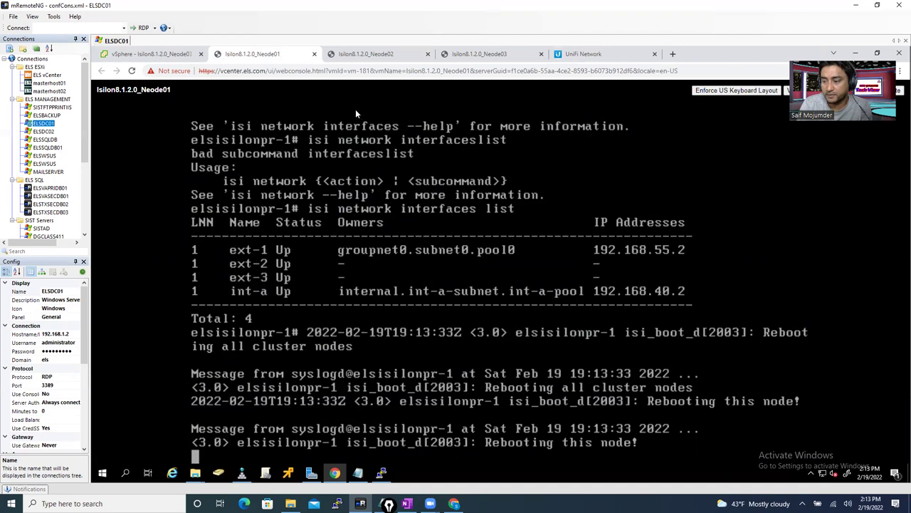
- Watch the Neode01, Neode02 and Neode03 consoles reboot to login prompts, then open a new browser tab
click(379, 57)
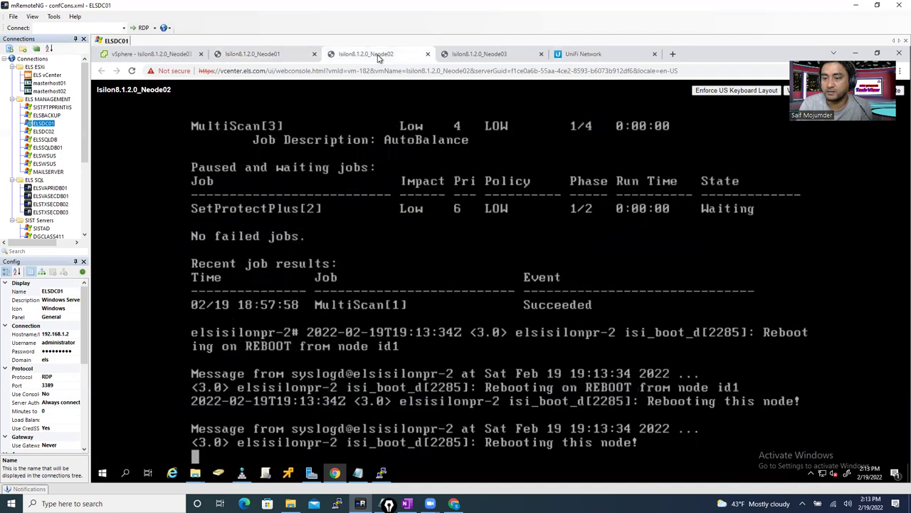
click(481, 57)
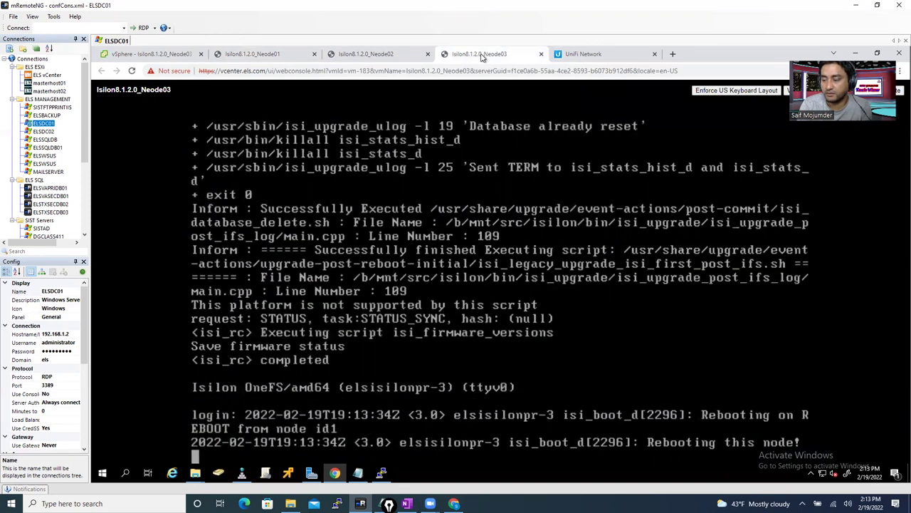
click(360, 58)
click(263, 57)
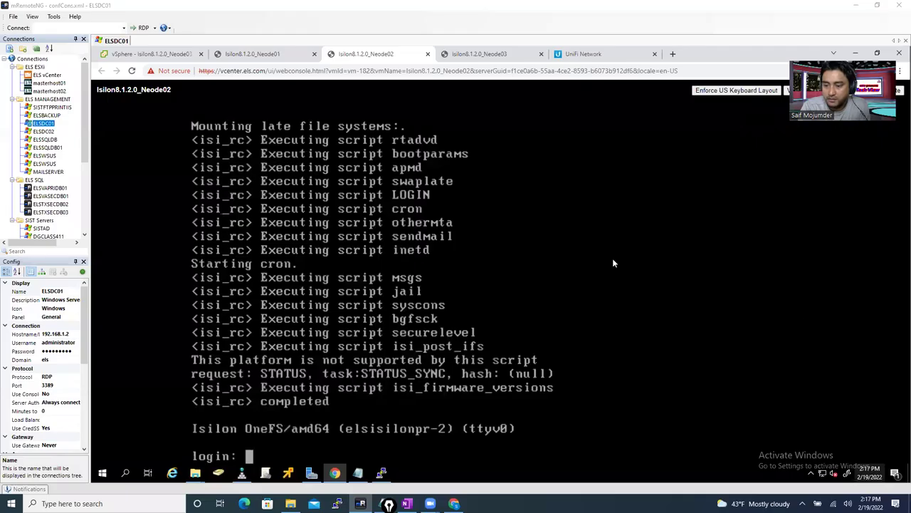
click(261, 56)
click(383, 57)
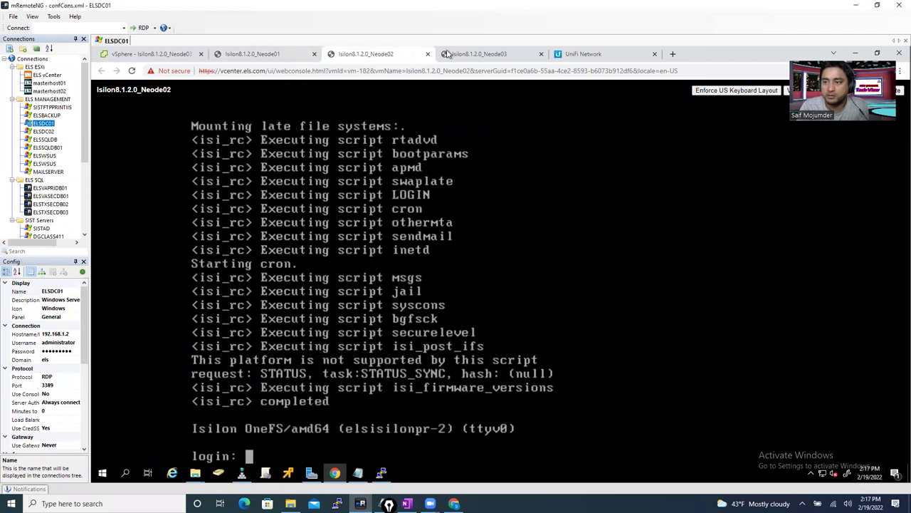
click(479, 57)
click(673, 55)
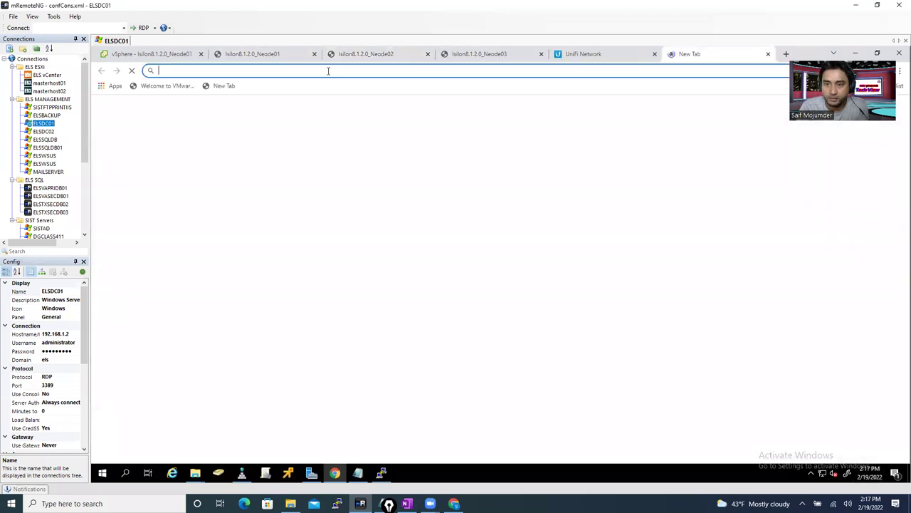
- Load the OneFS web administration at 192.168.55.2:8080
text(192.168.1)
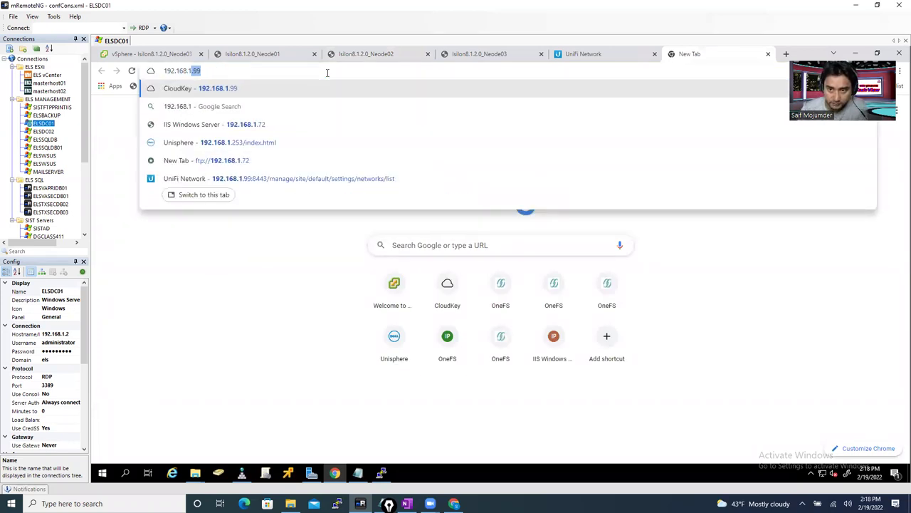
text(.2)
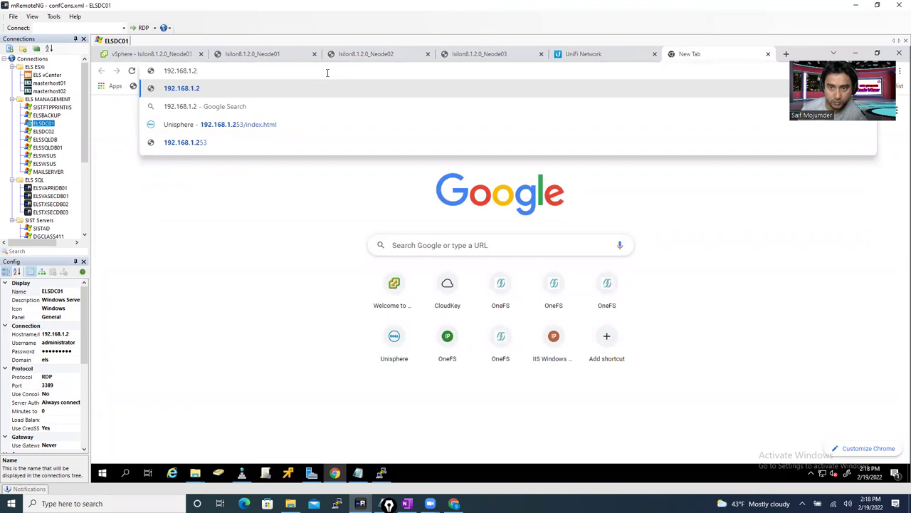
key(BackSpace)
key(BackSpace)
key(BackSpace)
key(BackSpace)
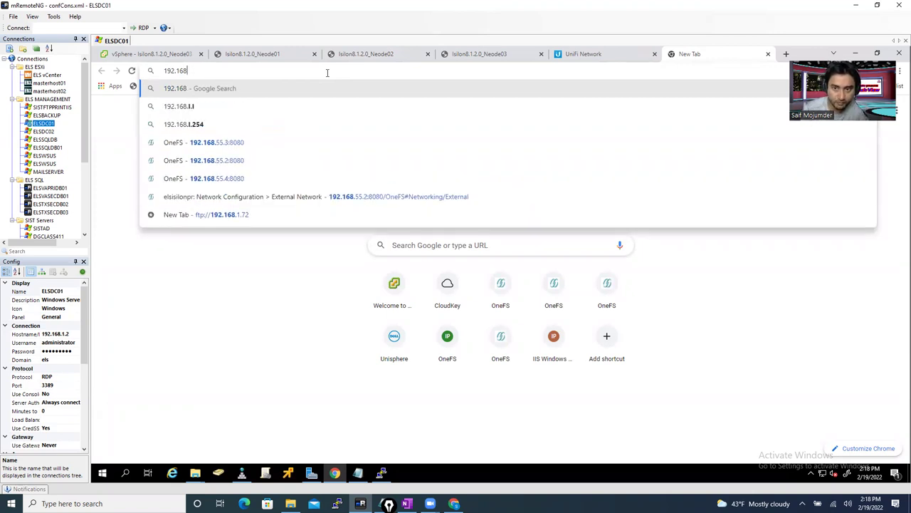
text(.)
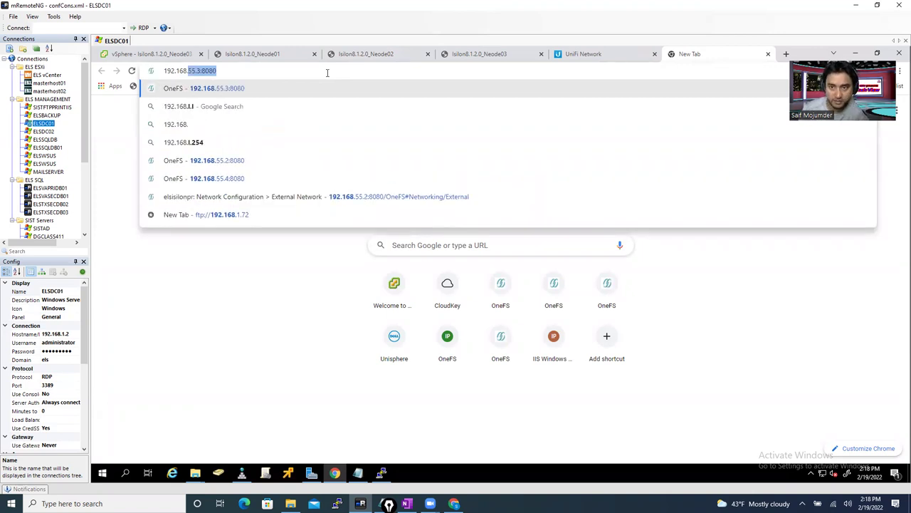
text(55.2)
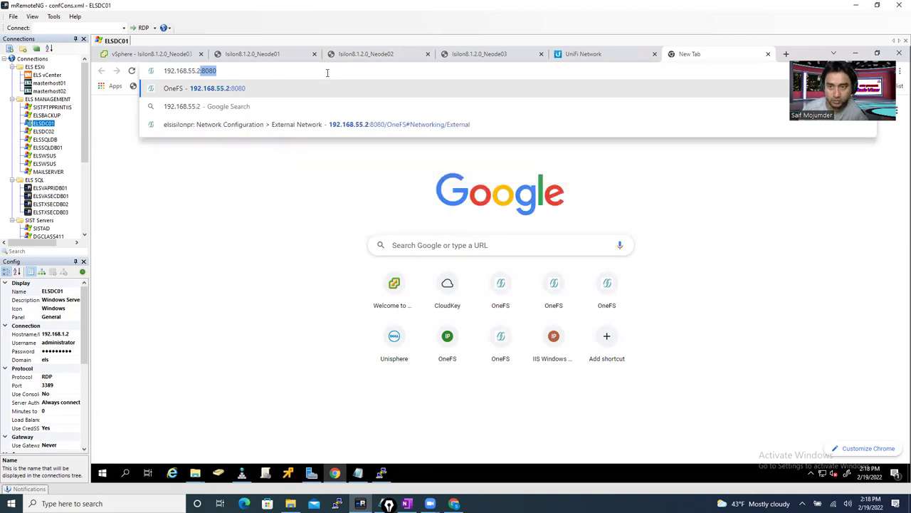
key(Return)
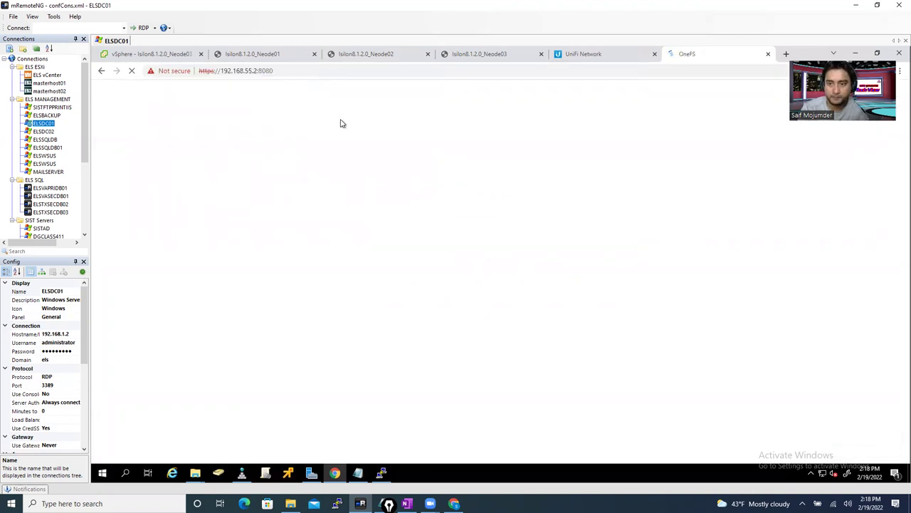
mouse_move(316, 483)
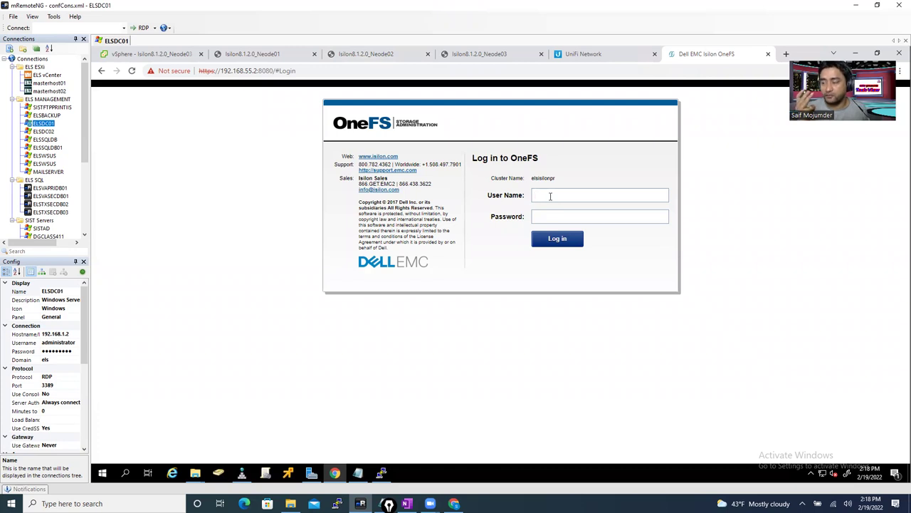
- Log in with the root user name and account password
click(550, 196)
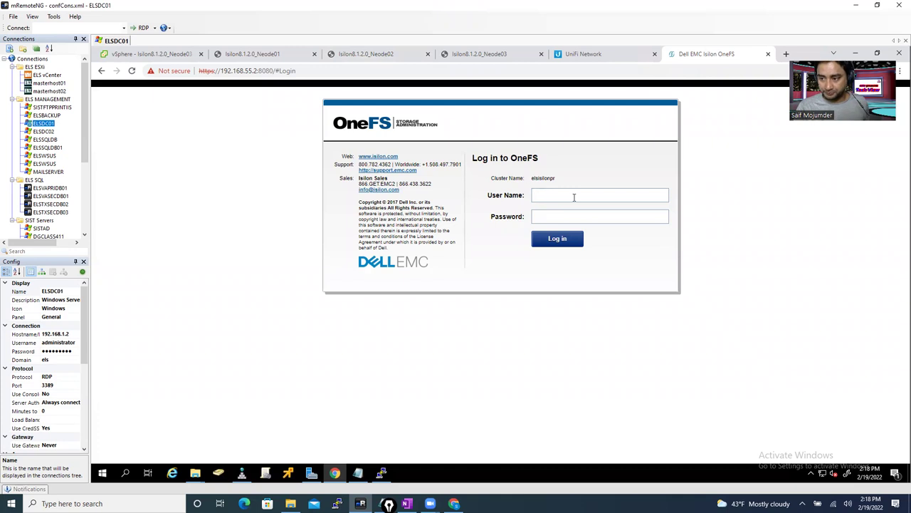
text(root)
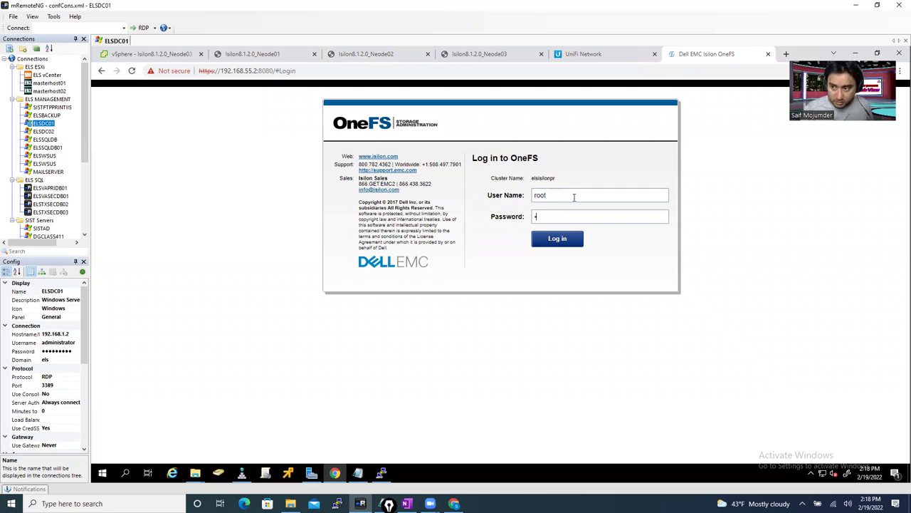
text(•••••••)
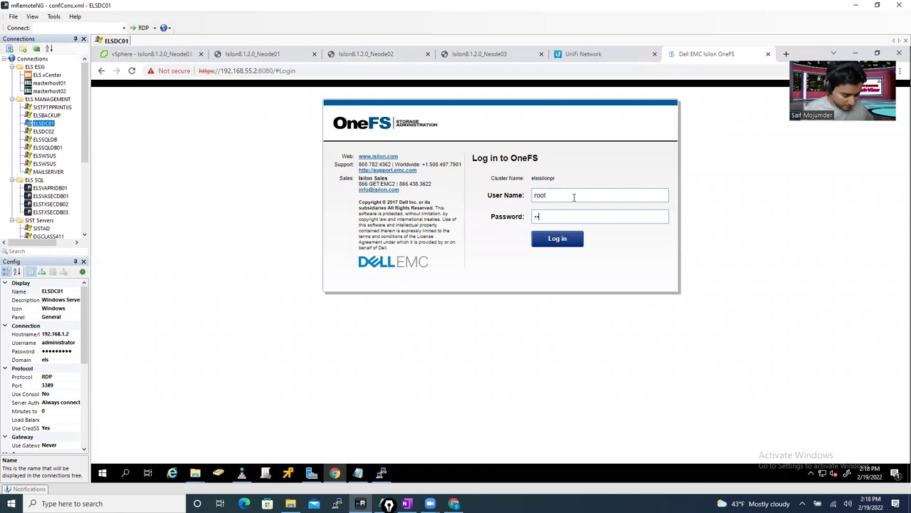
text(••••)
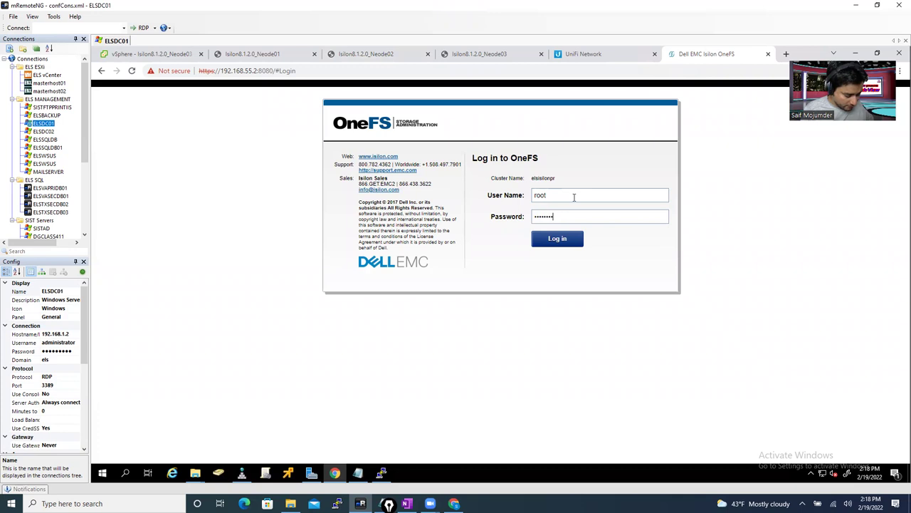
key(Return)
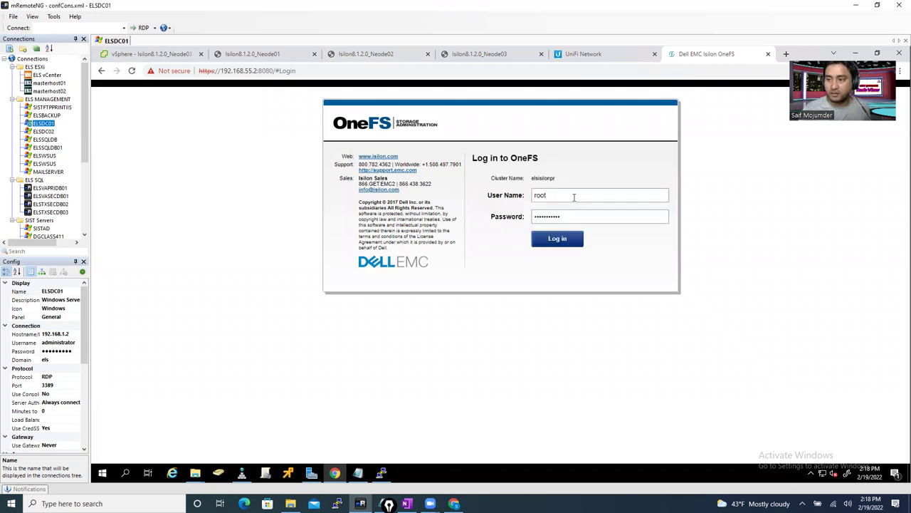
click(562, 239)
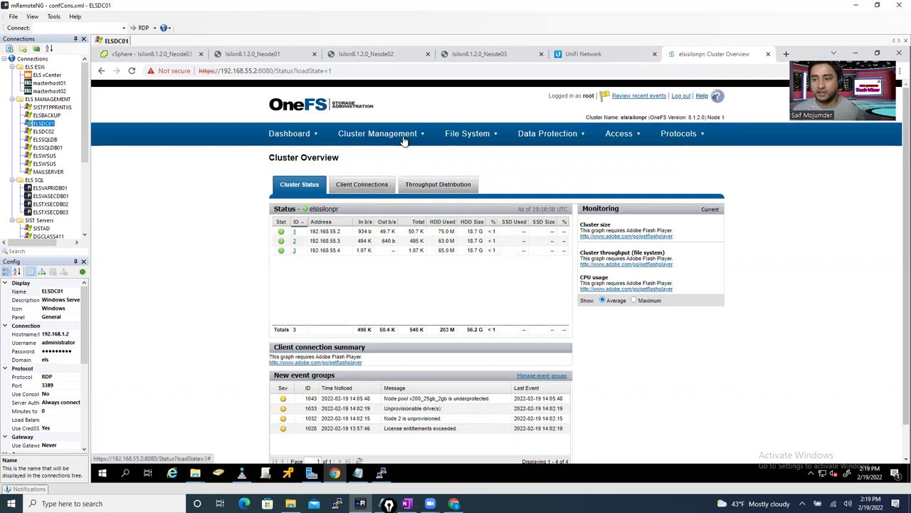
- Navigate from the Cluster Overview to Access > Access Zones
click(380, 136)
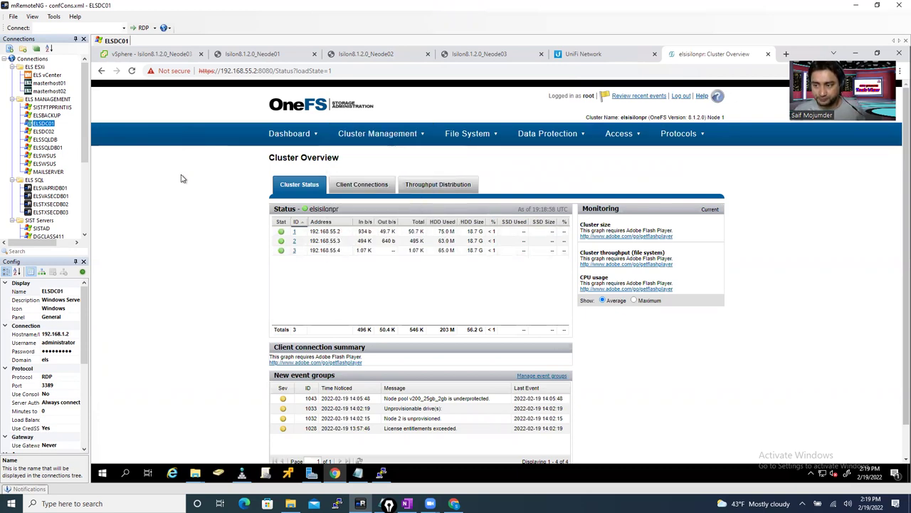
mouse_move(382, 143)
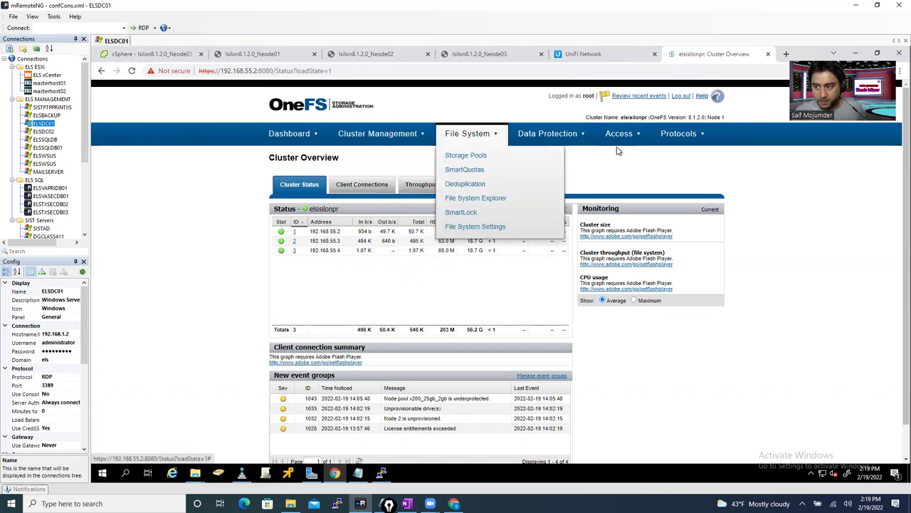
mouse_move(623, 142)
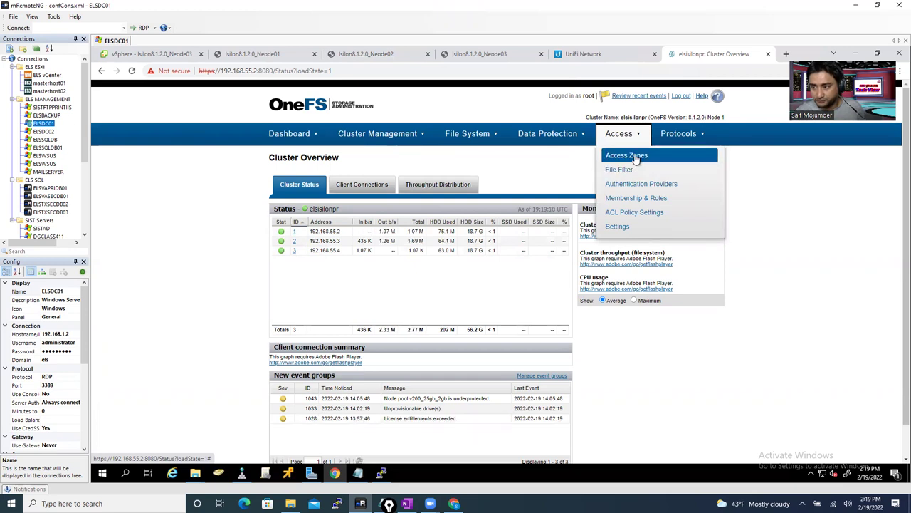
click(636, 158)
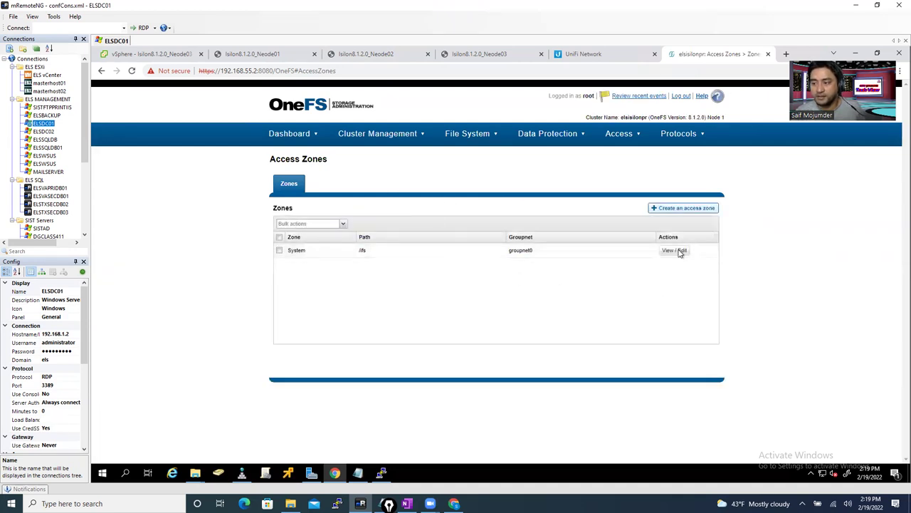
- Start a new access zone named salse with base directory /ifs/salse
click(680, 212)
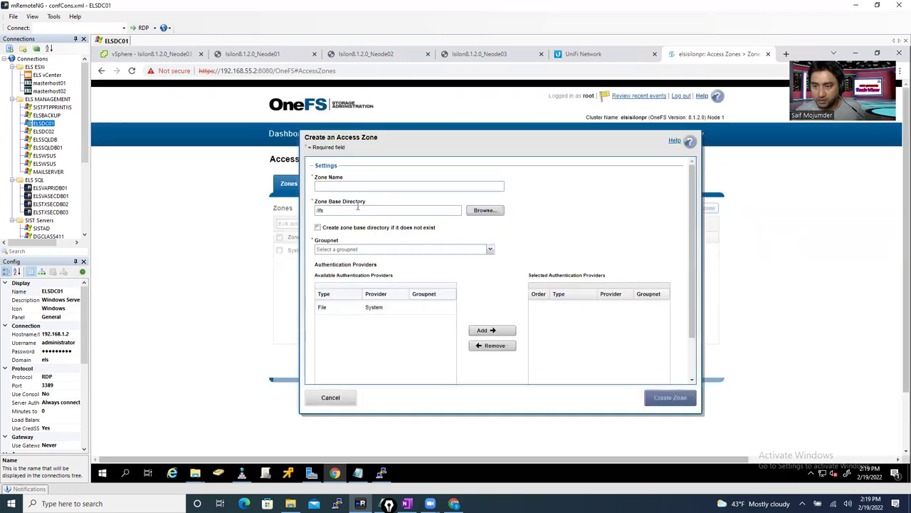
click(343, 187)
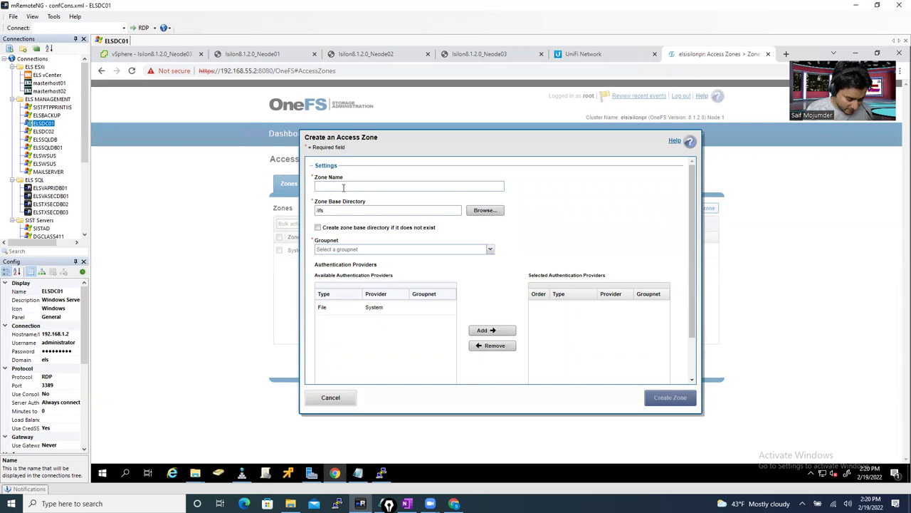
text(k)
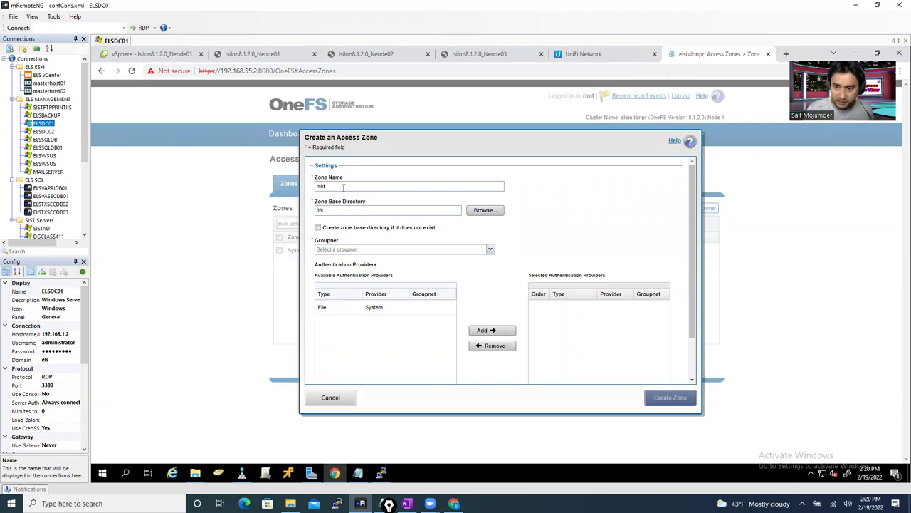
key(BackSpace)
key(BackSpace)
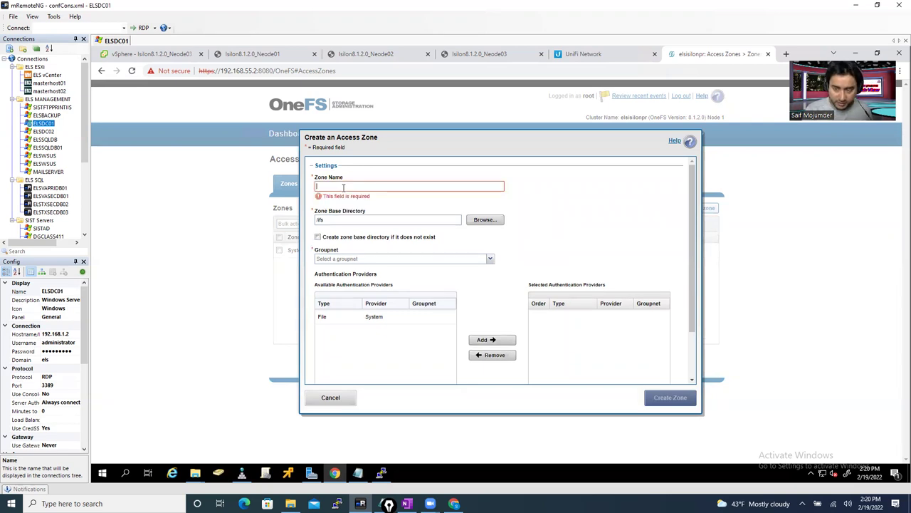
text(marketing)
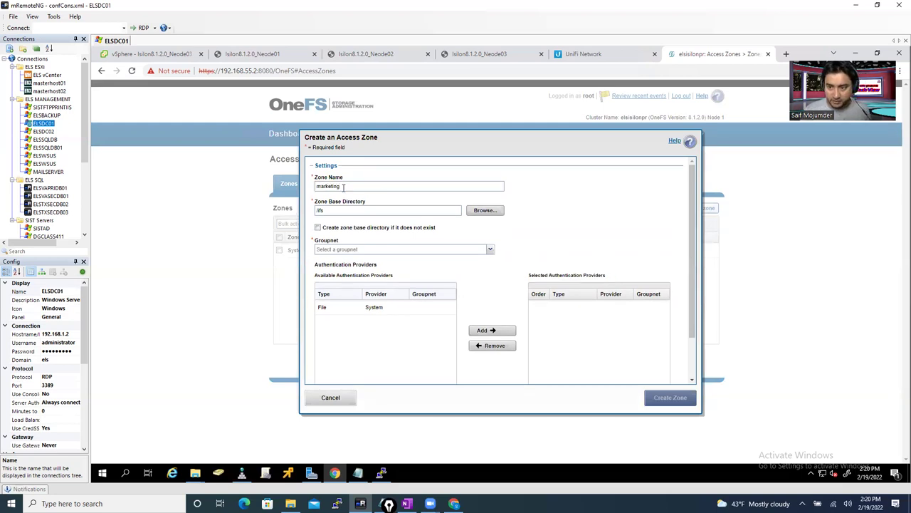
key(BackSpace)
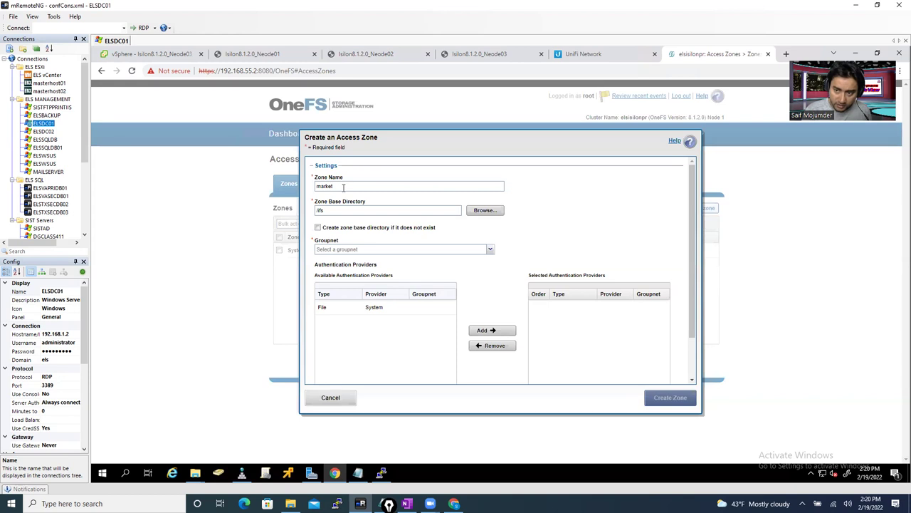
key(BackSpace)
key(BackSpace)
key(BackSpace)
key(BackSpace)
key(BackSpace)
key(BackSpace)
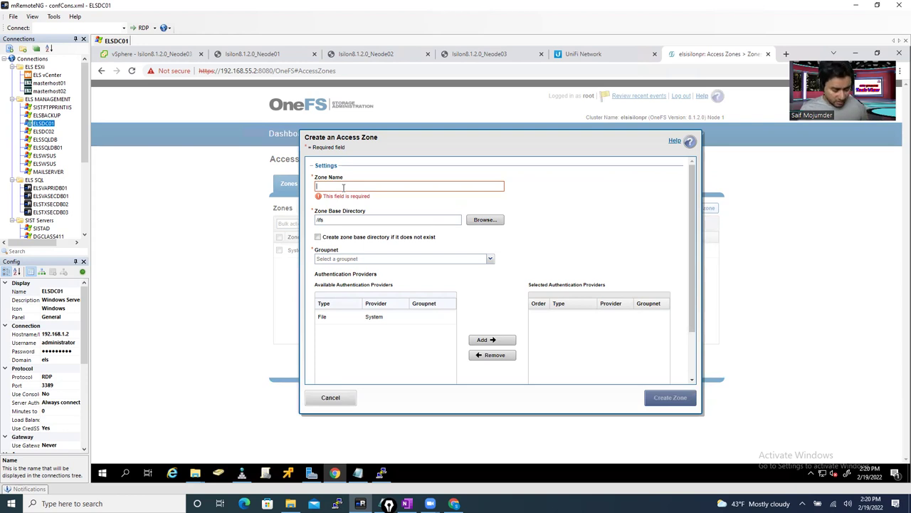
text(salse)
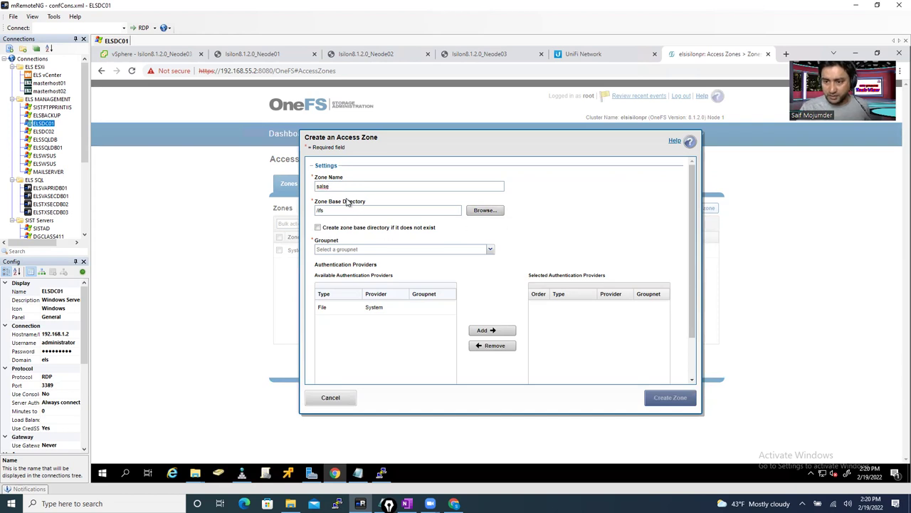
drag(340, 185, 272, 188)
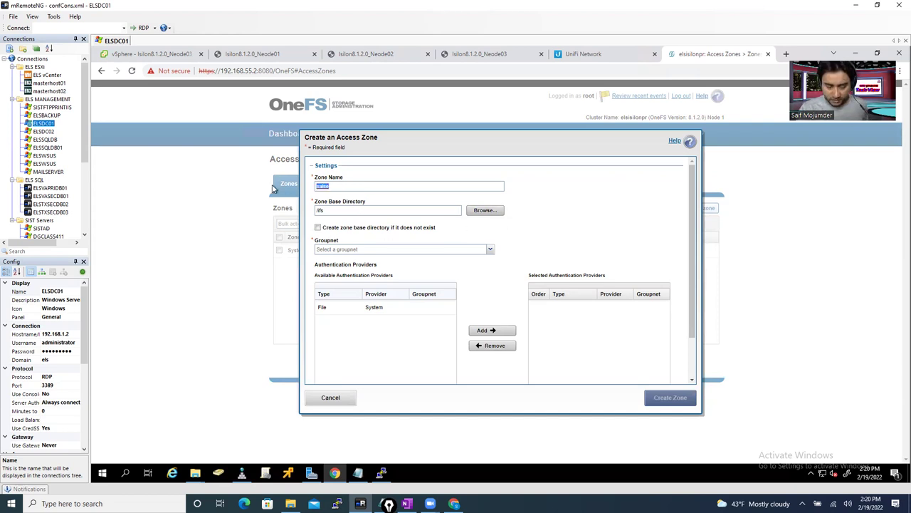
click(360, 211)
text(/ifs/)
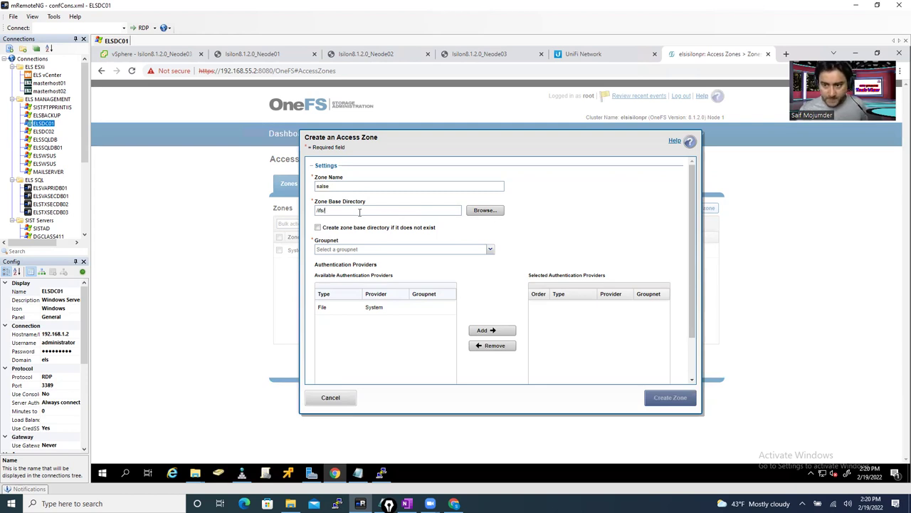
text(salse)
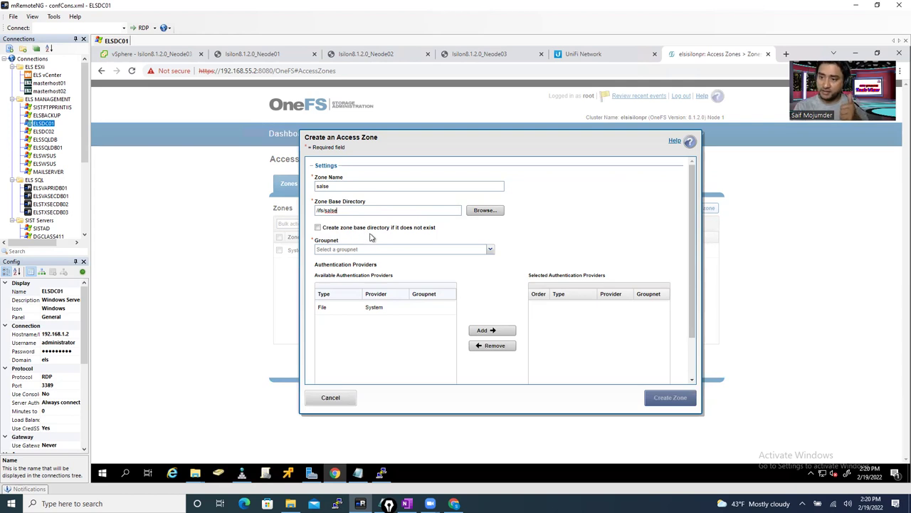
- Create the base directory if missing, use groupnet0, add Local and File System providers, and create the zone
click(319, 227)
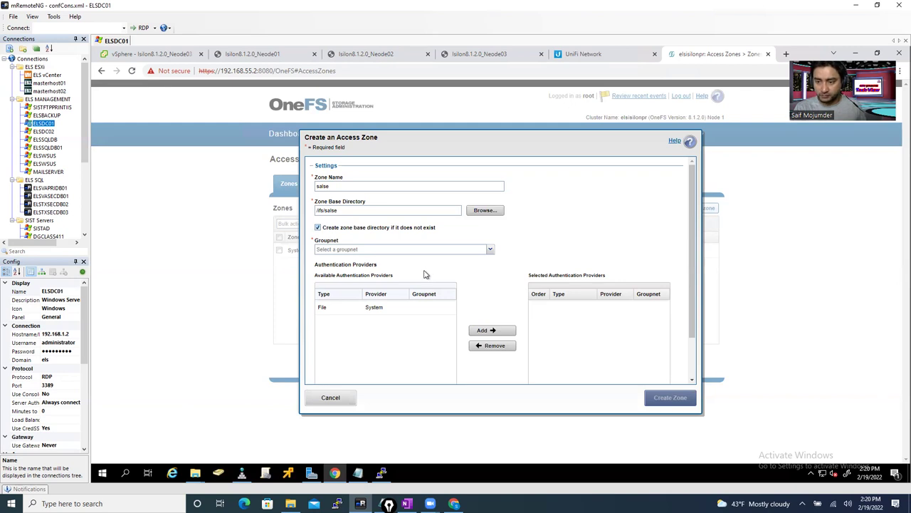
click(371, 251)
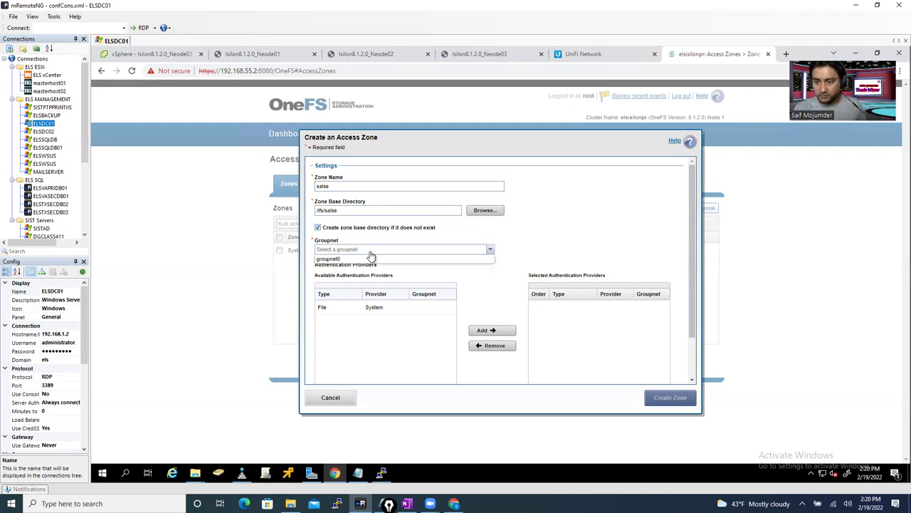
click(339, 260)
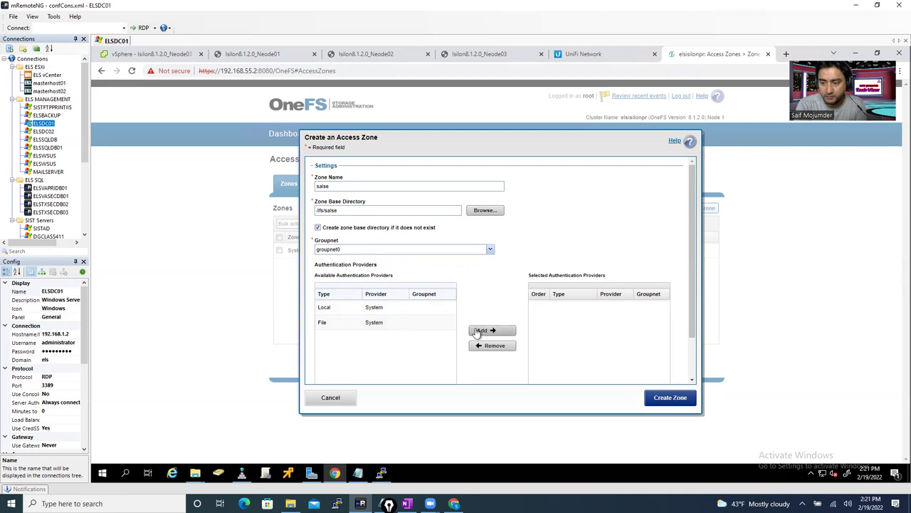
click(339, 310)
shift+click(337, 322)
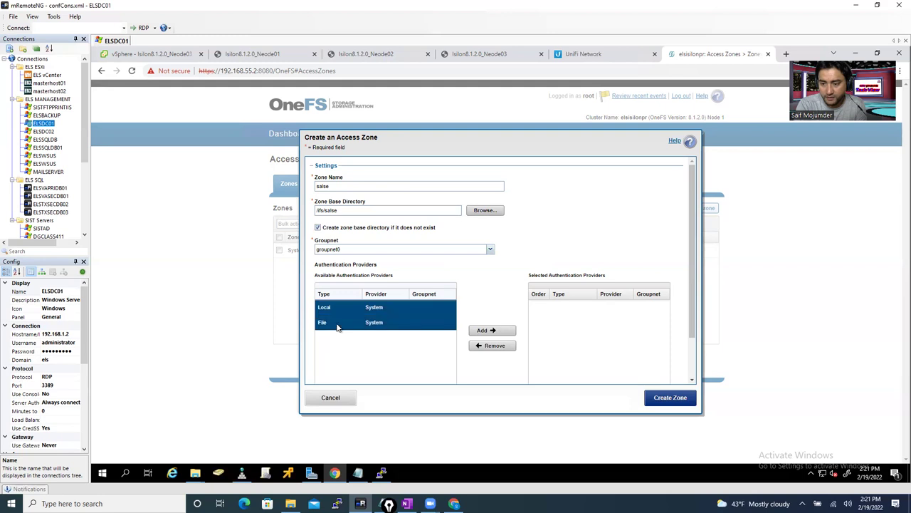
click(492, 332)
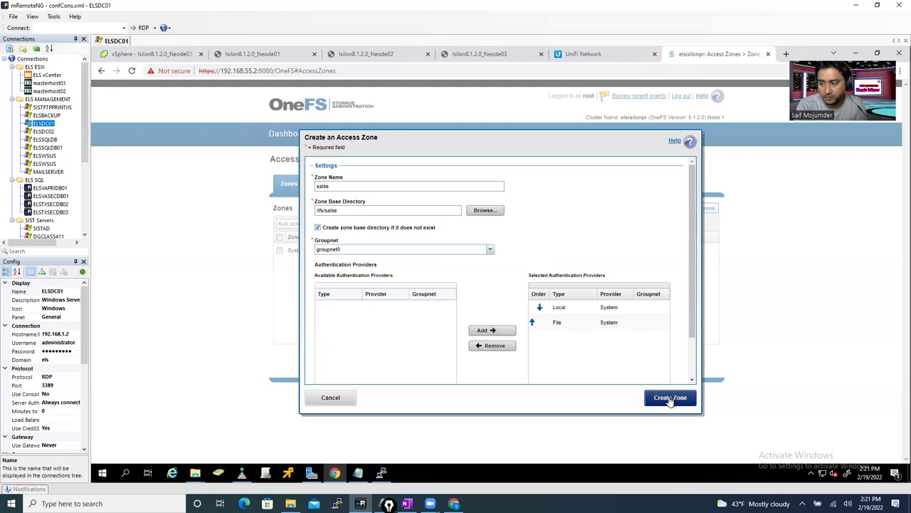
click(670, 398)
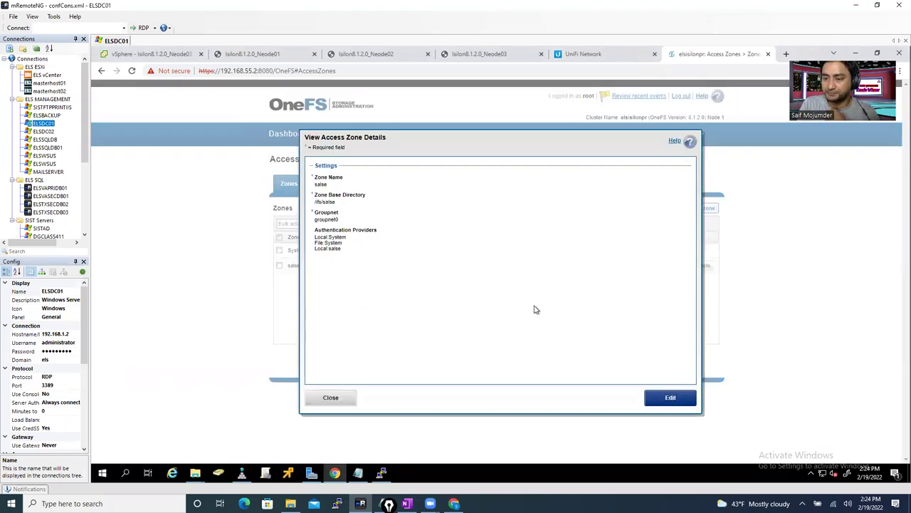
- Enter and cancel editing of the salse zone details, then close the dialog
click(649, 399)
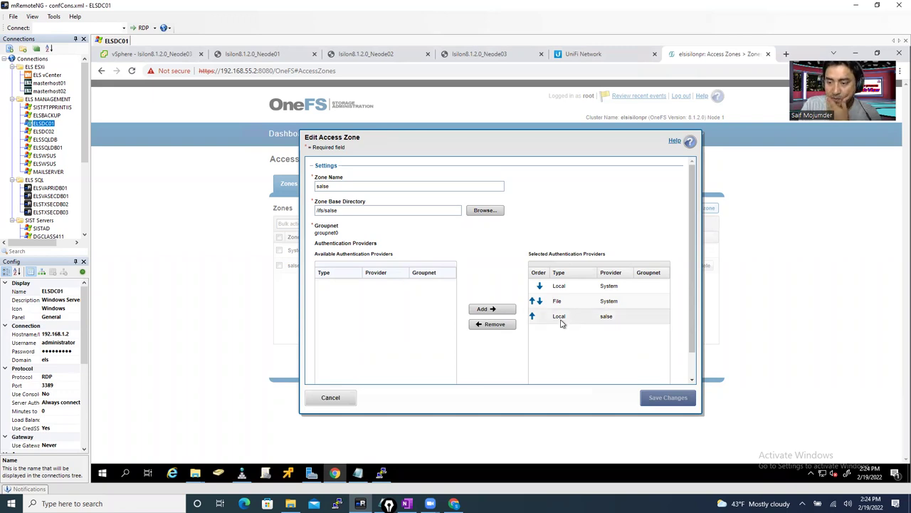
click(332, 397)
click(330, 398)
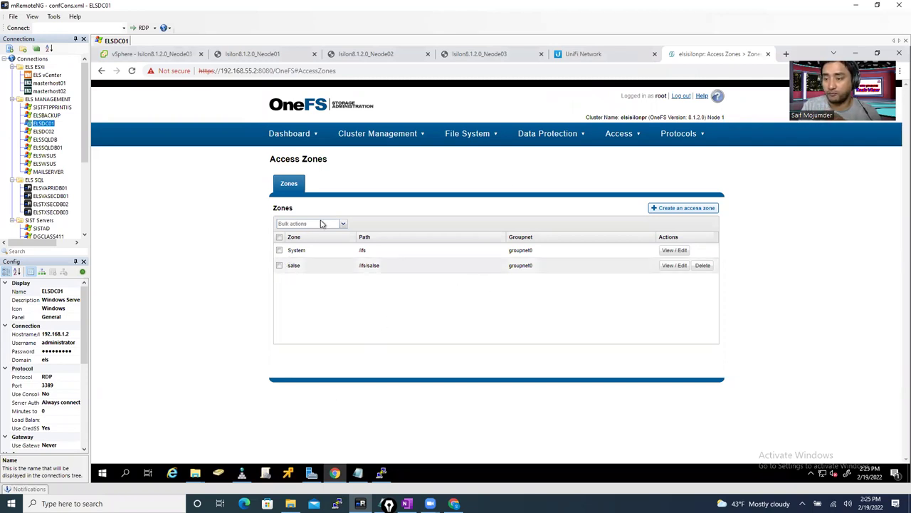
- Browse the Cluster Management and Access menus to reach Authentication Providers
click(619, 136)
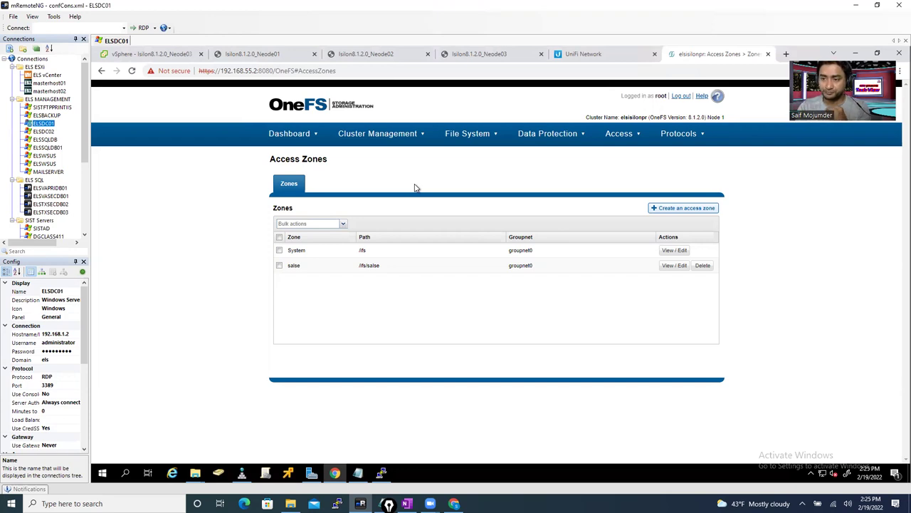
click(380, 136)
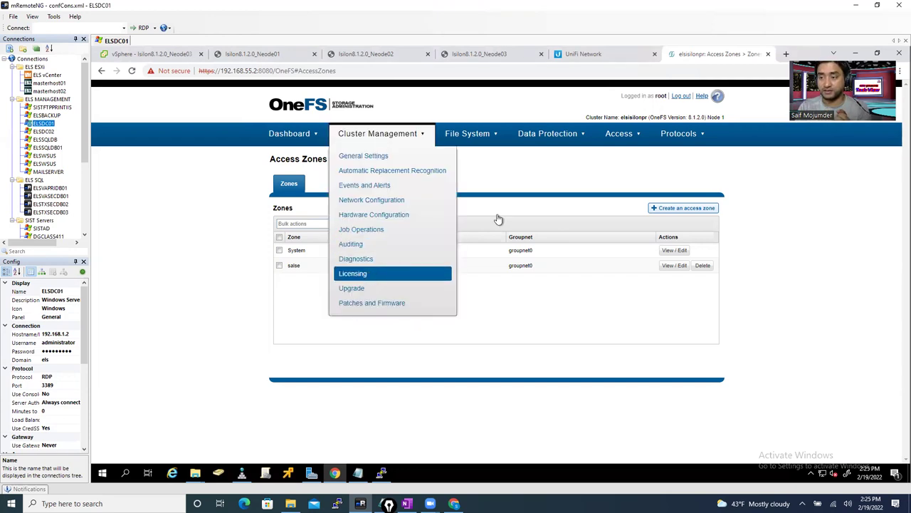
click(627, 140)
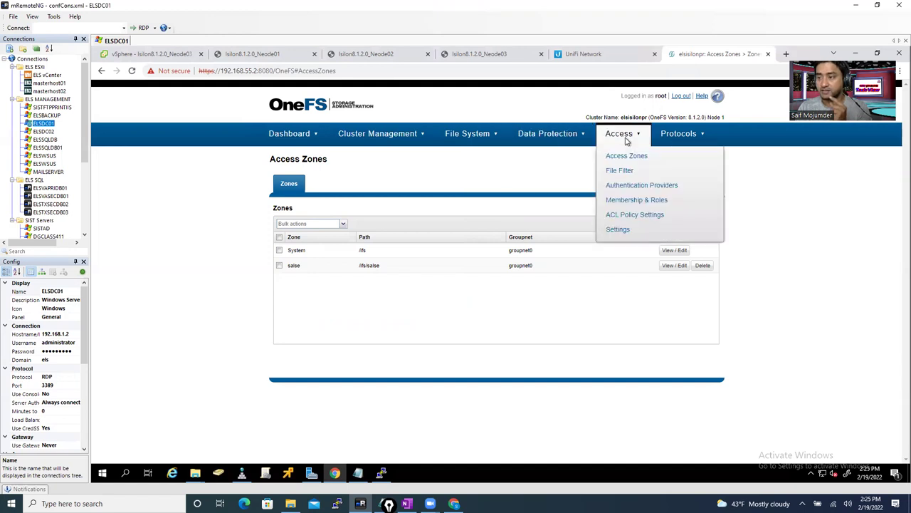
mouse_move(572, 138)
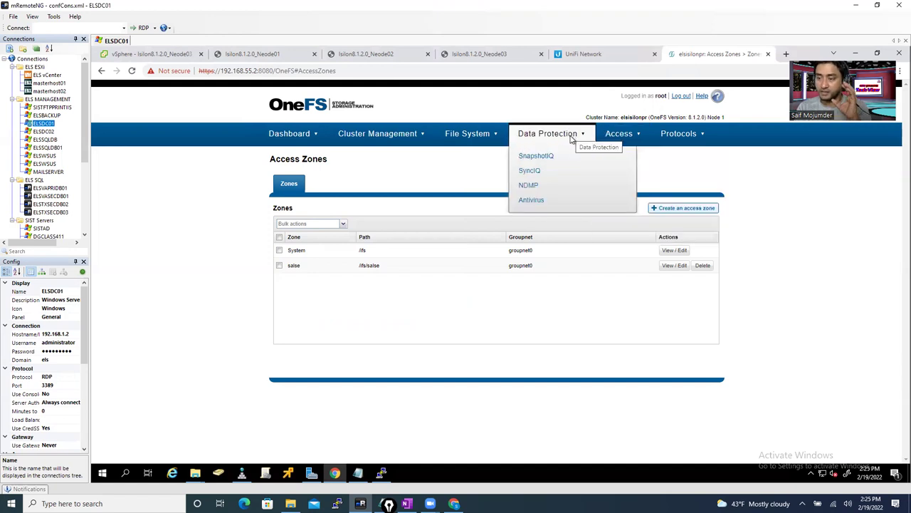
mouse_move(639, 136)
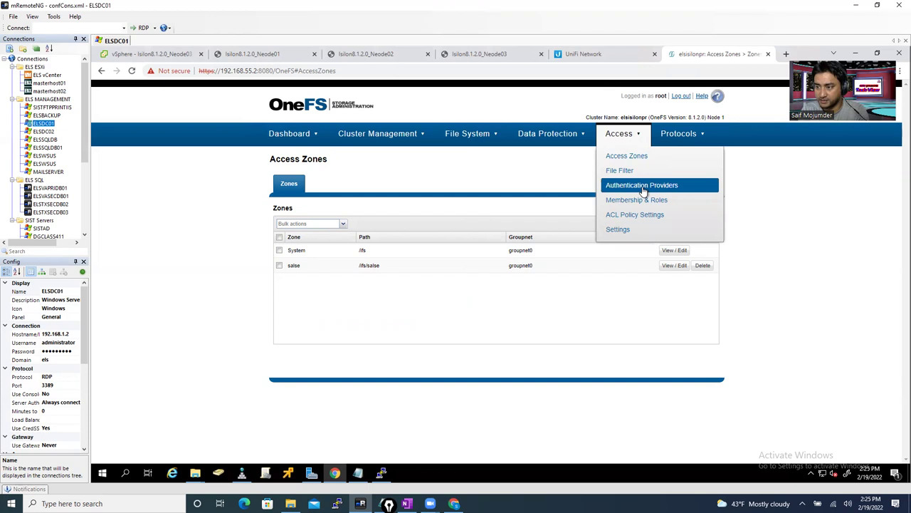
- Join the cluster to the els.com domain on groupnet0 using the admin user and password
click(643, 186)
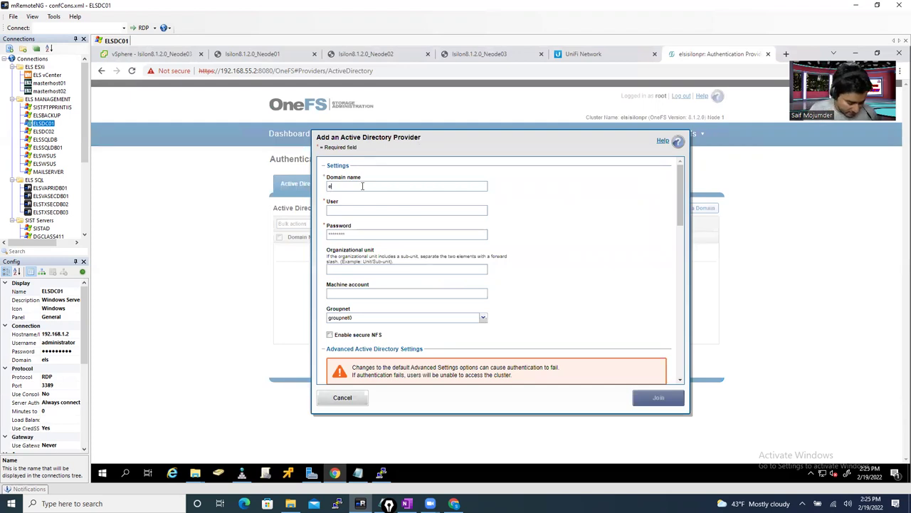
text(s.com)
click(356, 209)
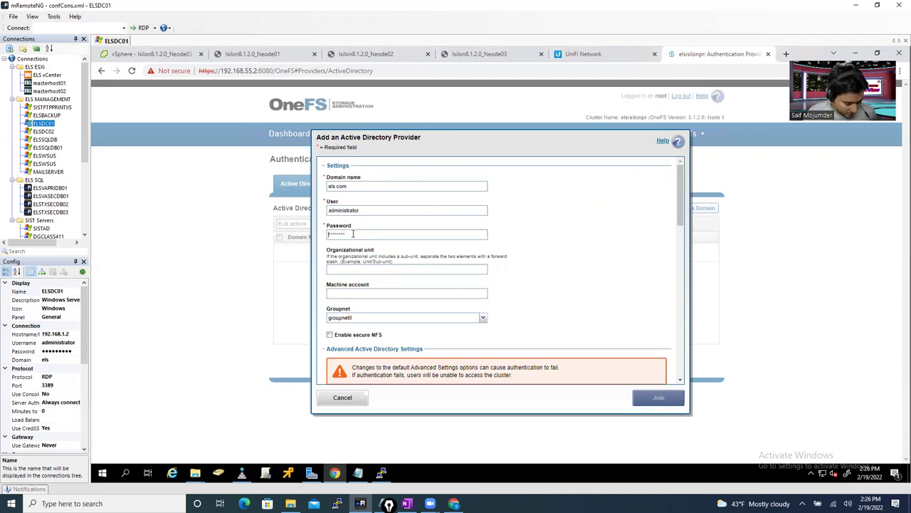
text(P)
key(BackSpace)
text(P)
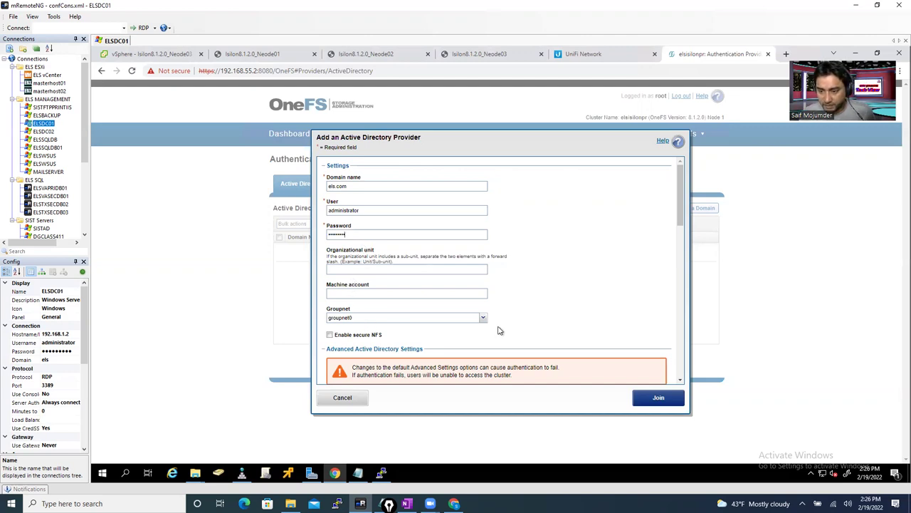
drag(690, 225, 689, 178)
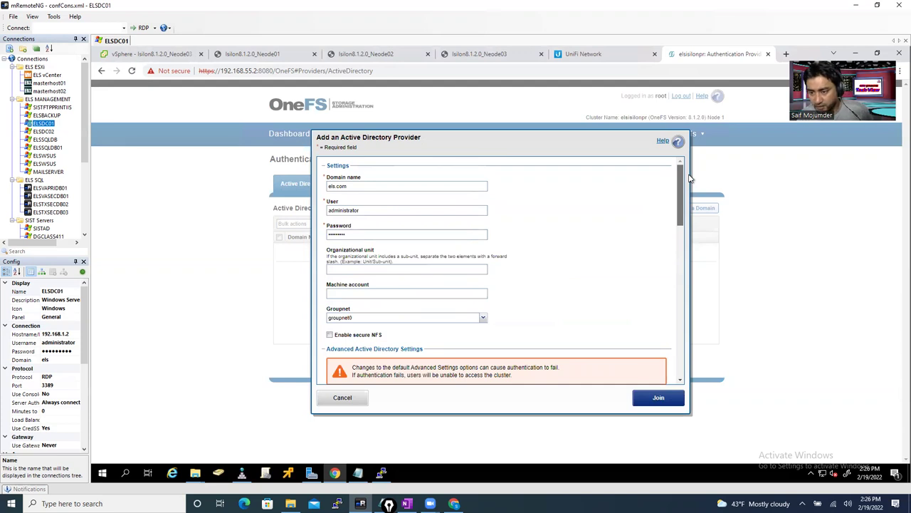
click(659, 399)
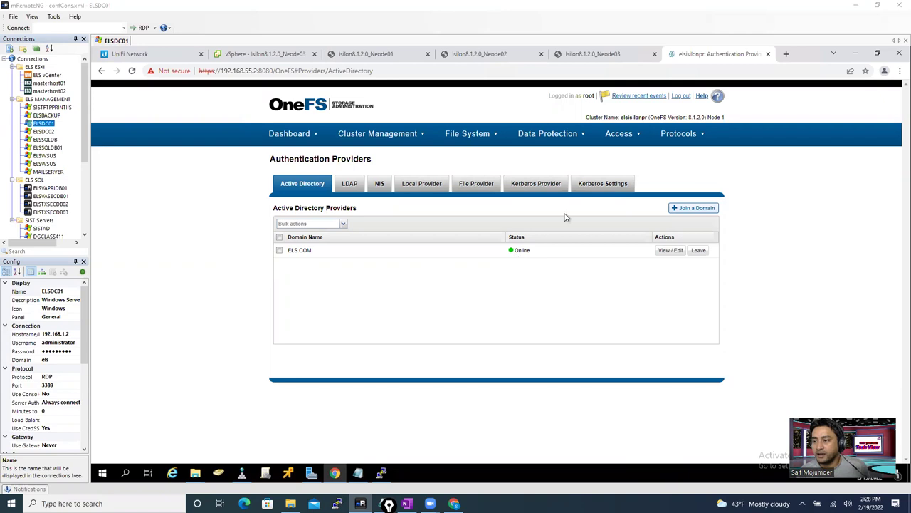
- Open the salse zone from Access Zones for editing
click(624, 135)
click(629, 156)
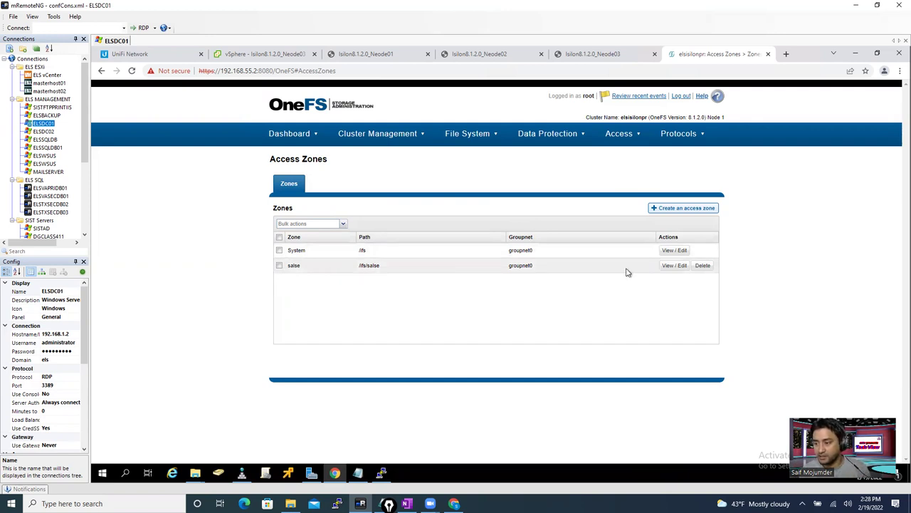
click(673, 266)
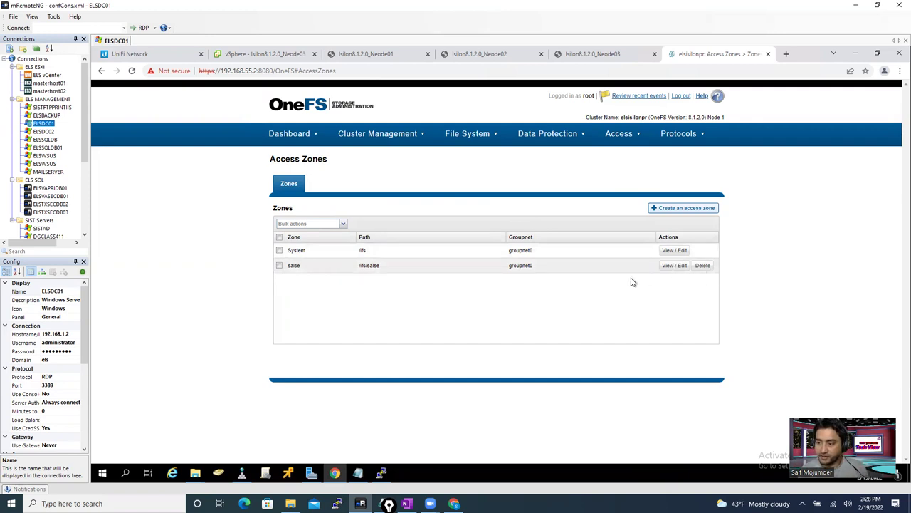
click(671, 397)
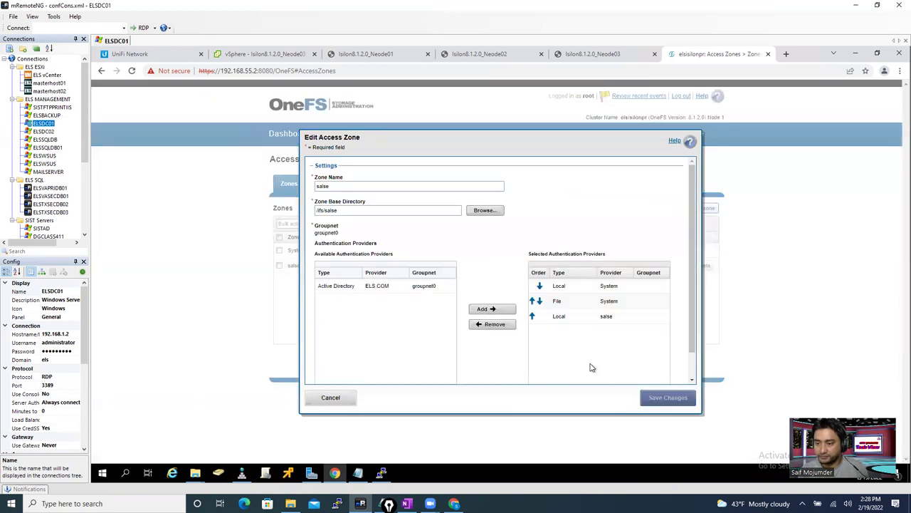
- Remove the Local System, File System and Local salse providers from the salse zone
click(562, 288)
ctrl+click(574, 304)
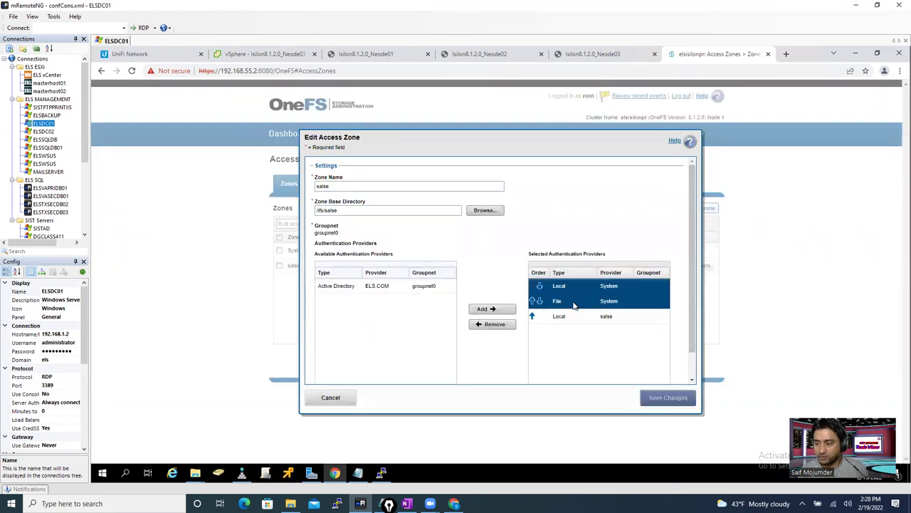
click(490, 325)
click(558, 287)
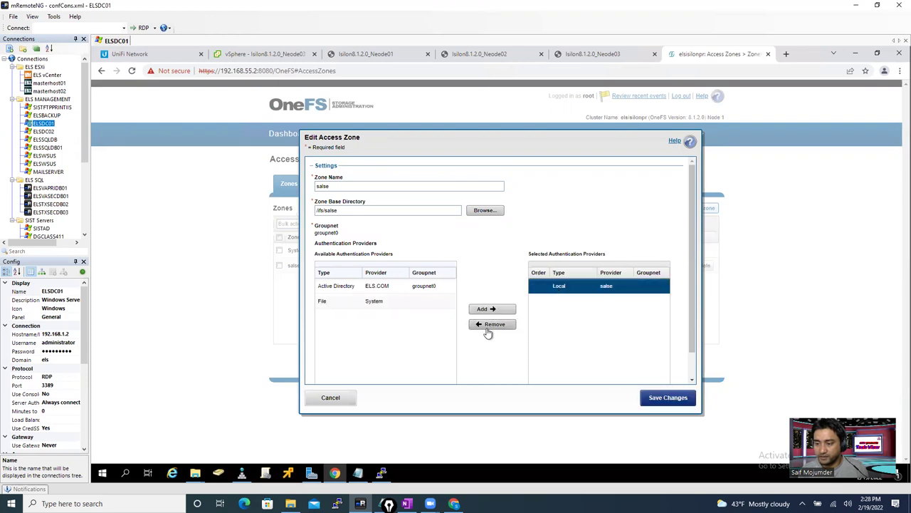
click(490, 326)
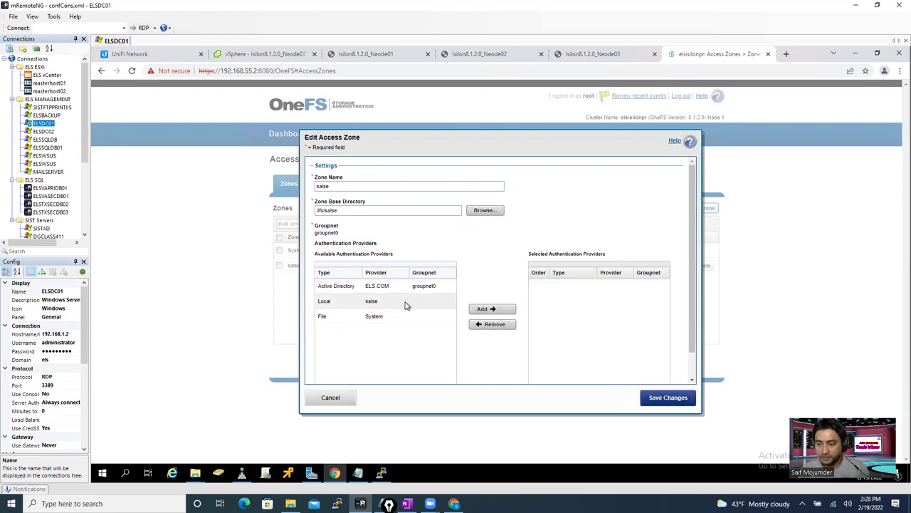
- Add ELS.COM Active Directory as the salse zone's provider and save the changes
click(381, 286)
click(484, 310)
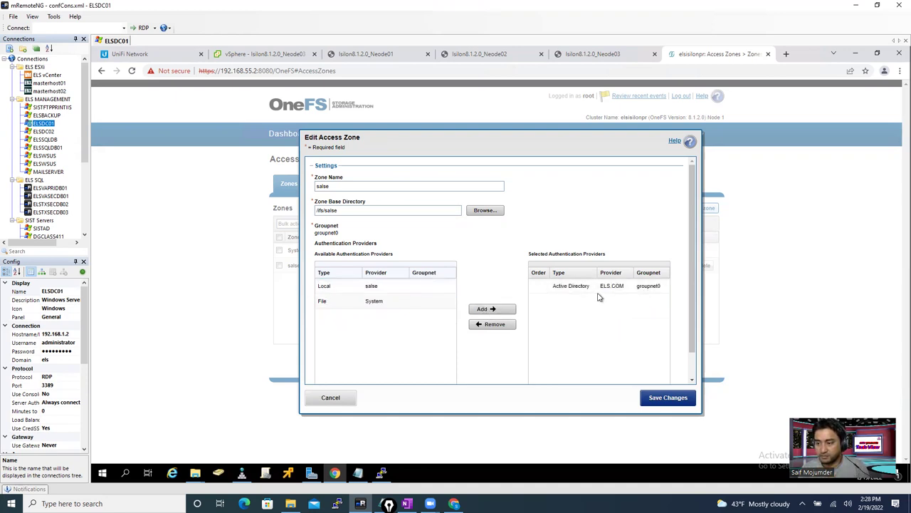
click(655, 400)
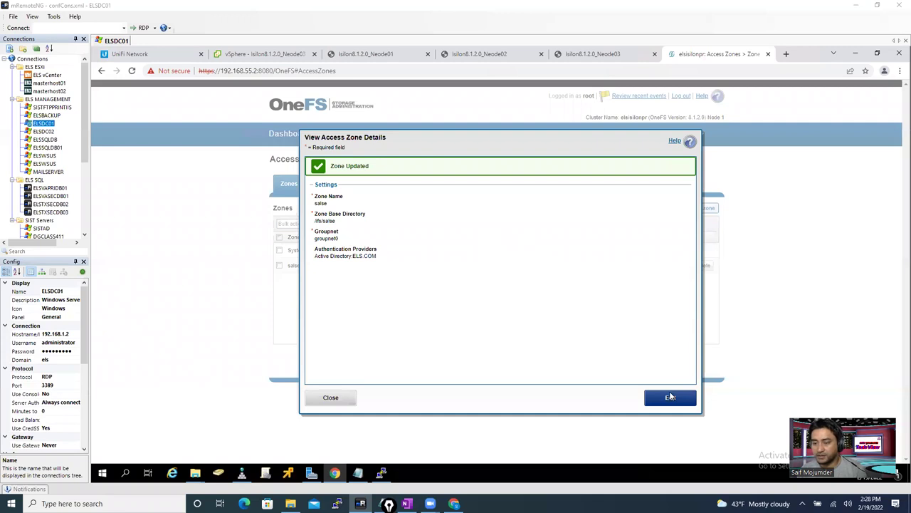
click(339, 398)
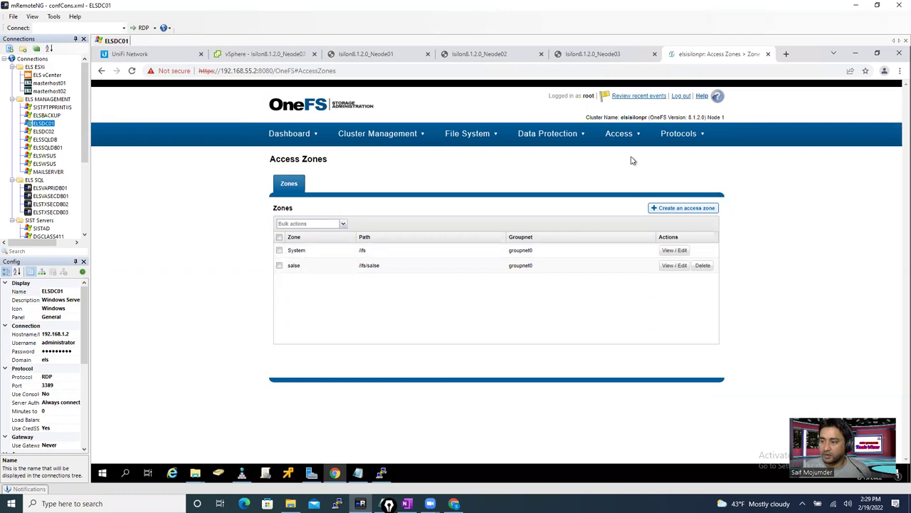
click(683, 213)
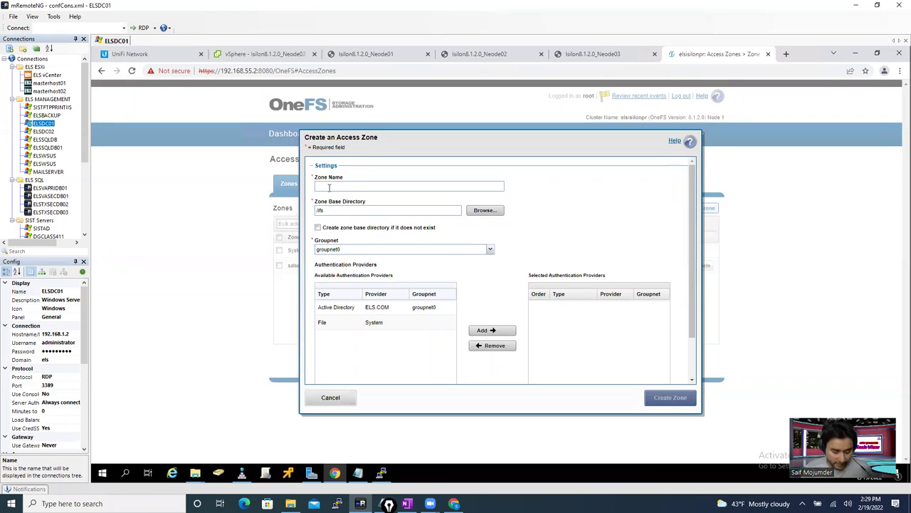
- Name the new zone it, with base path /ifs/it and the ELS.COM Active Directory provider
text(el)
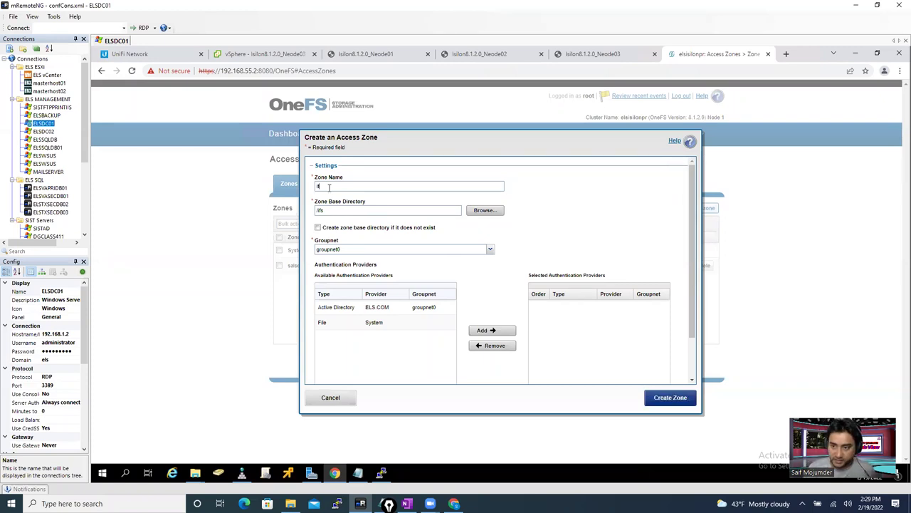
key(BackSpace)
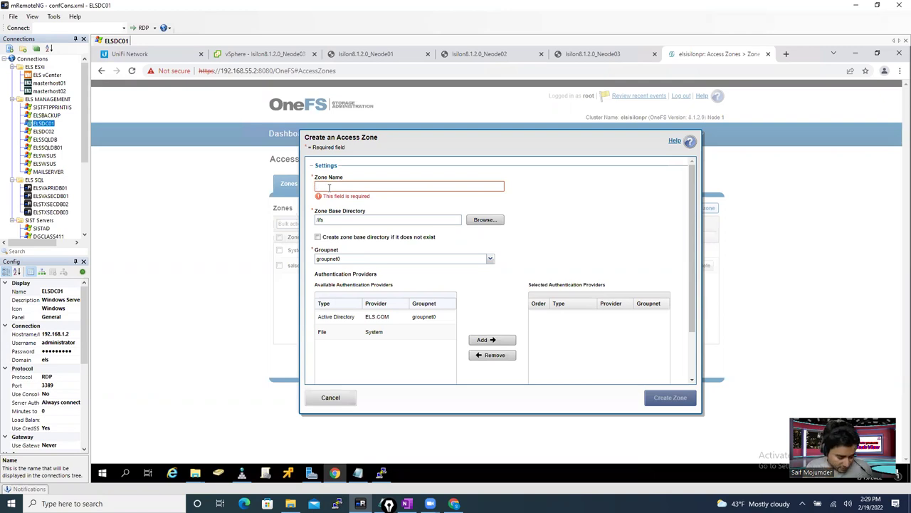
text(ifs)
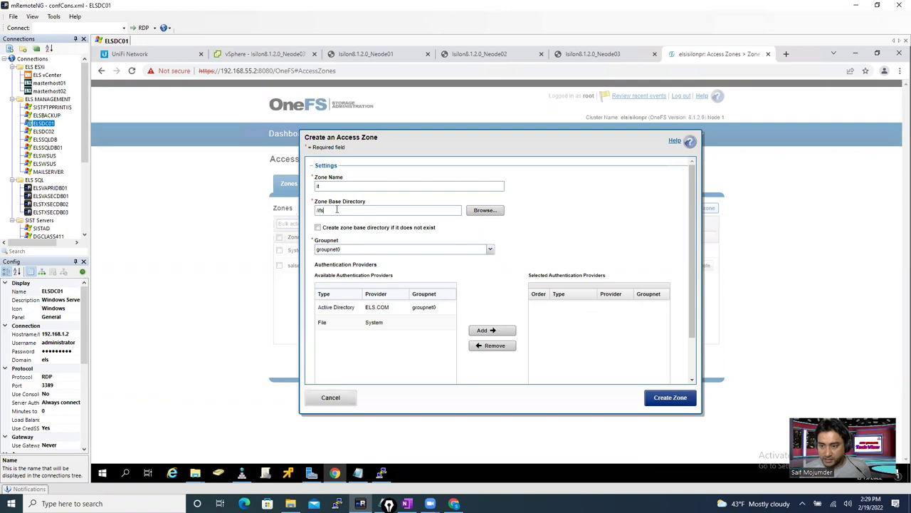
text(/it)
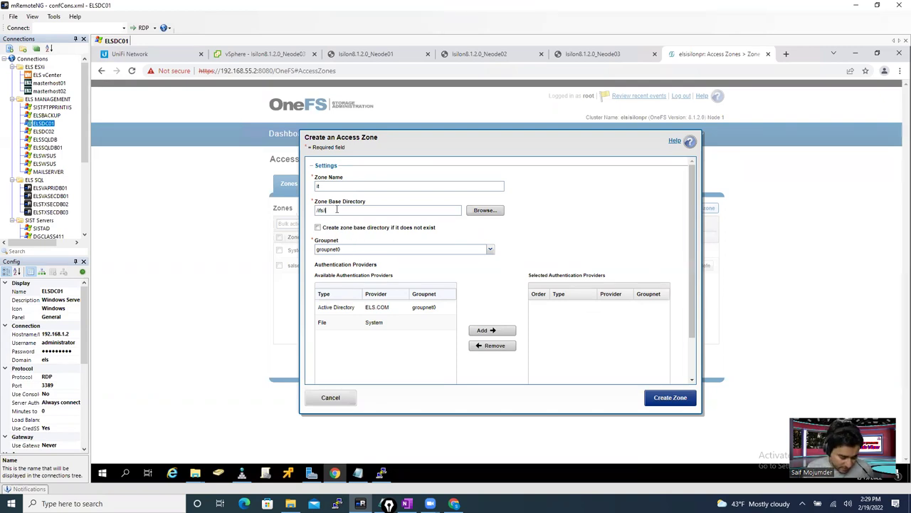
click(426, 311)
click(491, 332)
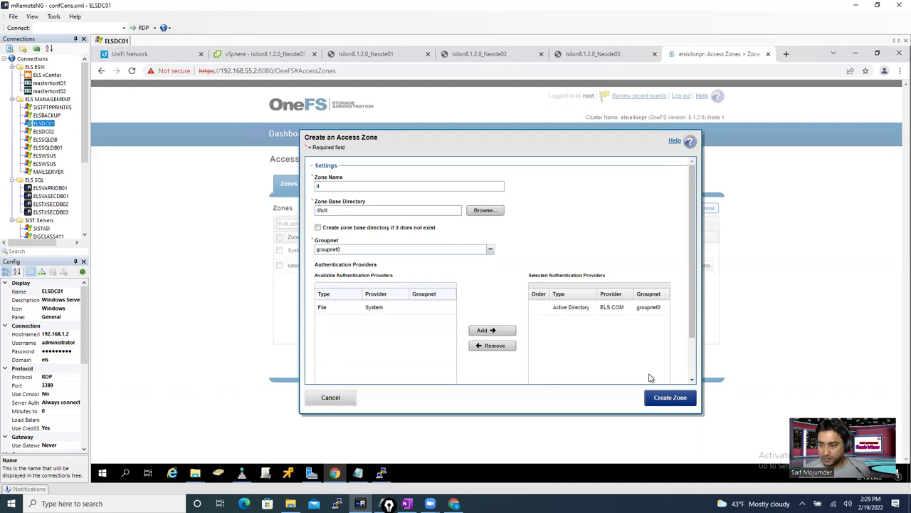
- Create the it zone with its base directory auto-created, then return to the zone list
click(668, 400)
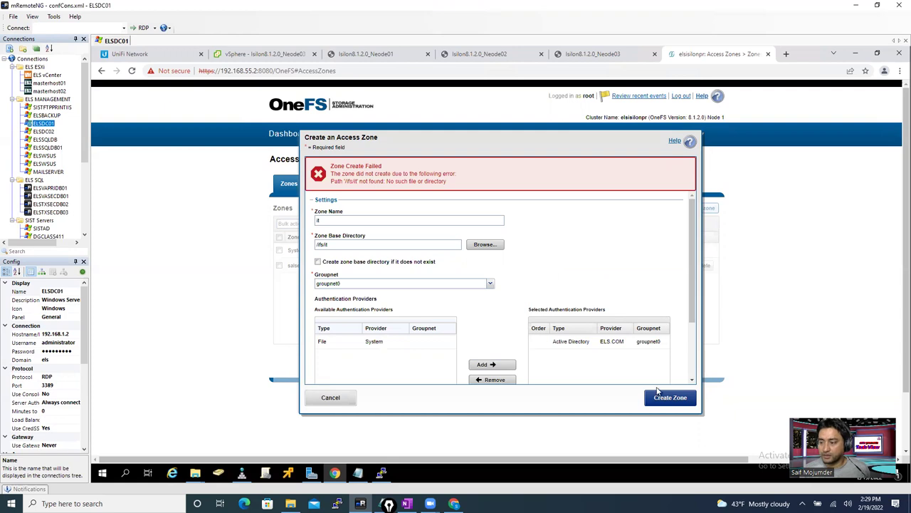
click(318, 262)
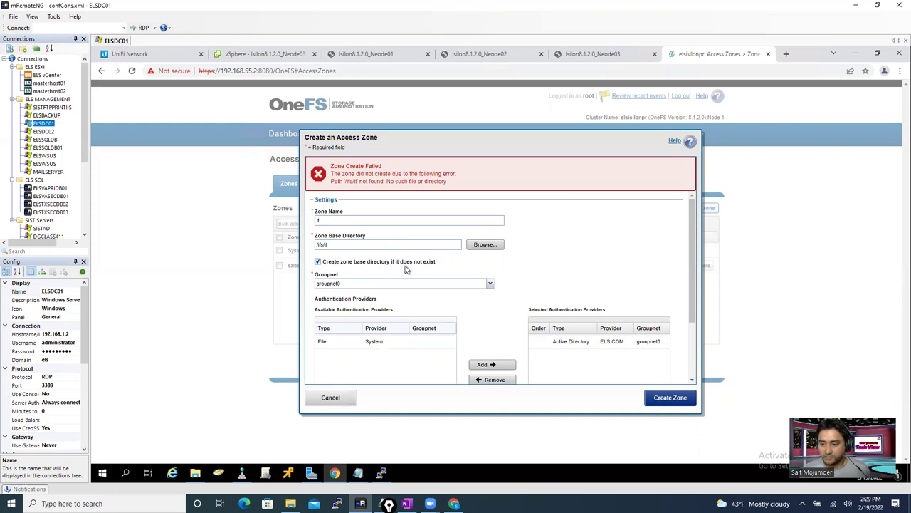
click(668, 399)
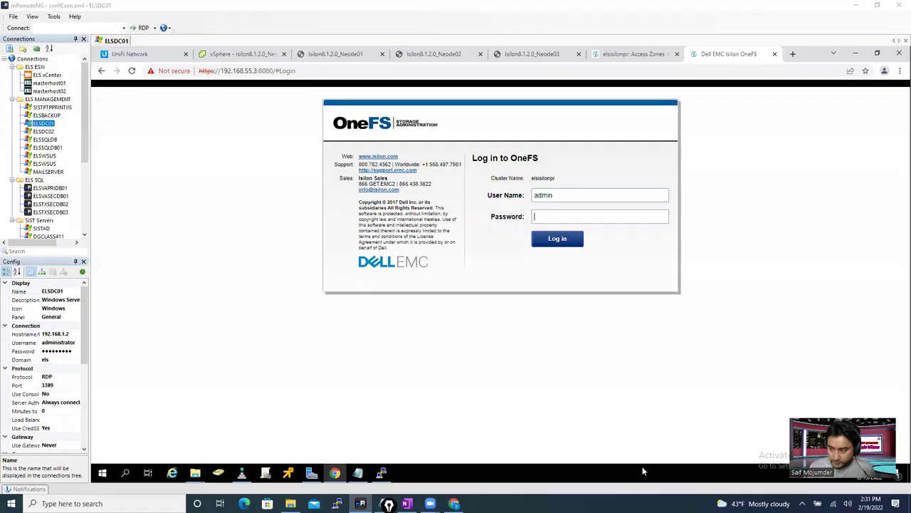
click(637, 53)
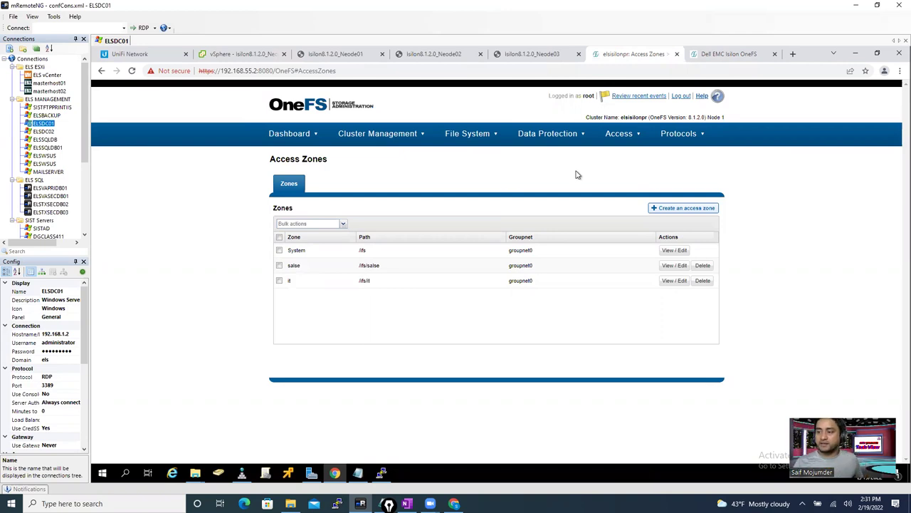
- Create the marketing zone at /ifs/marketing with an auto-created directory and the ELS.COM provider
click(673, 208)
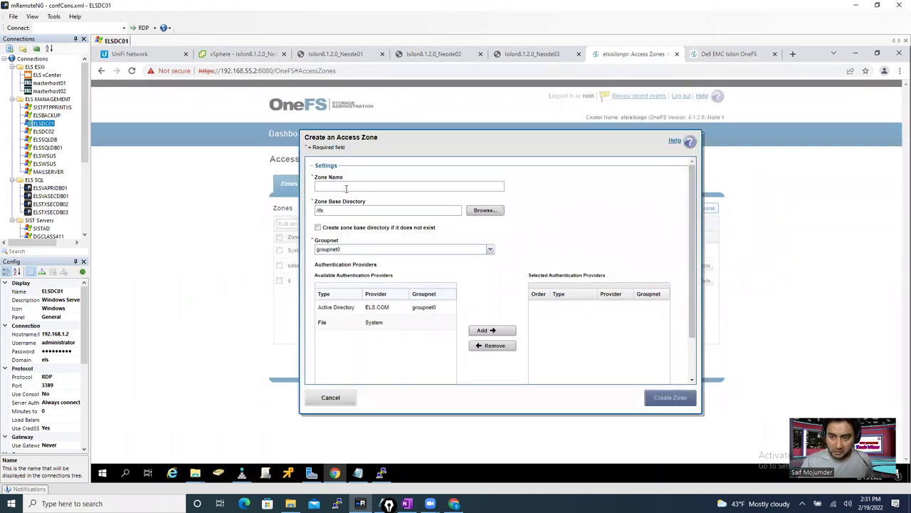
text(marketing)
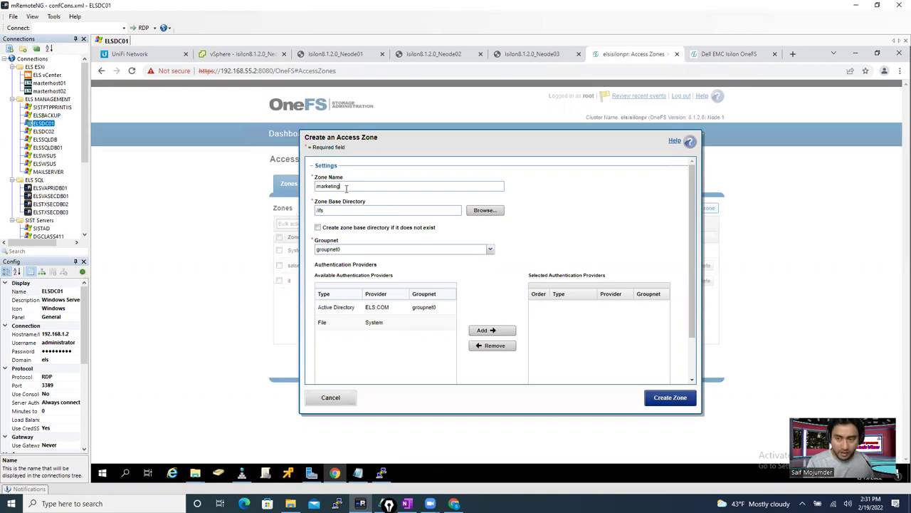
key(ctrl+a)
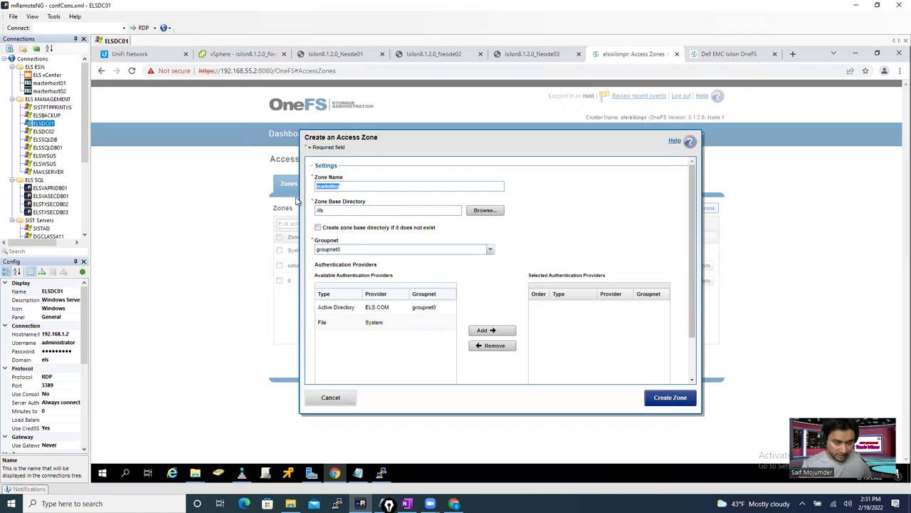
click(340, 210)
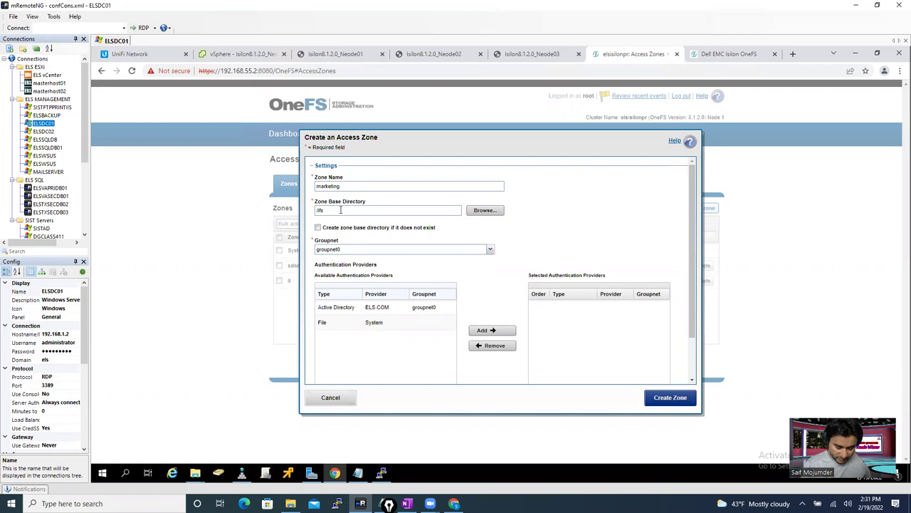
text(/marketing)
click(319, 228)
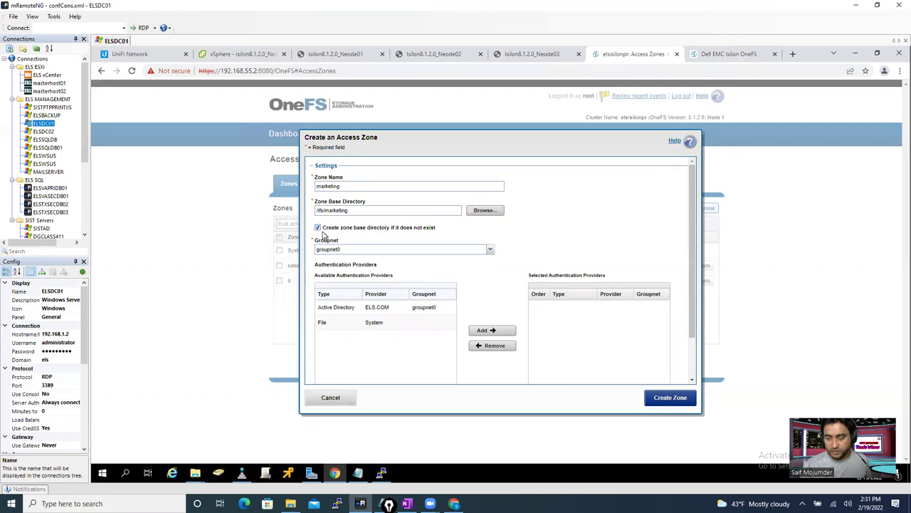
click(404, 308)
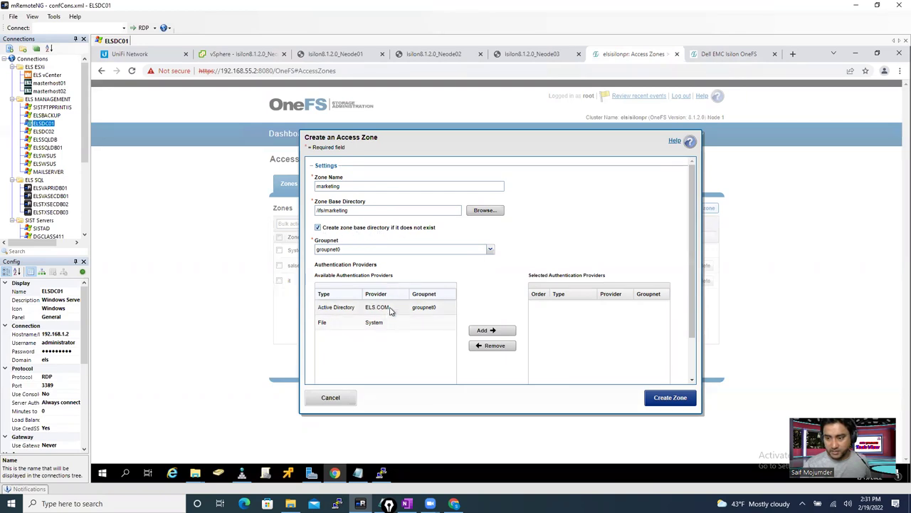
click(498, 331)
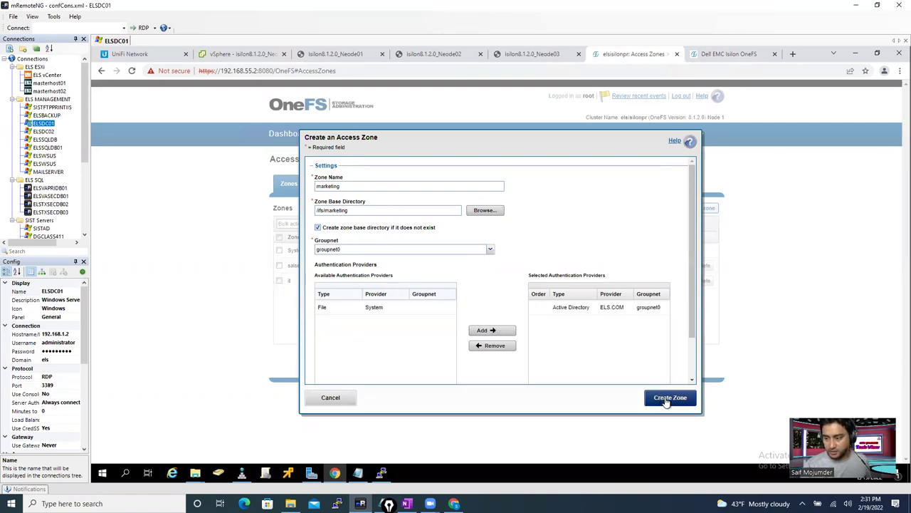
click(669, 399)
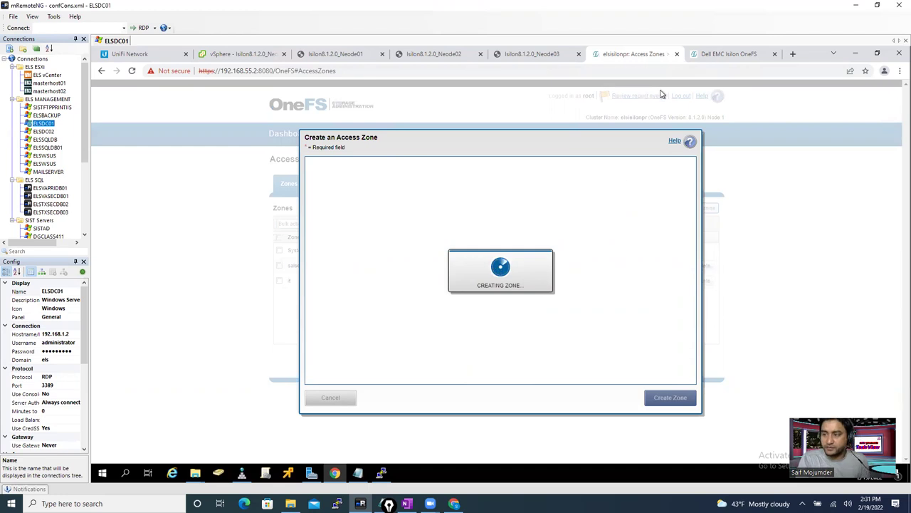
- Sign back in to OneFS with the admin password and return to the Access Zones list
click(703, 56)
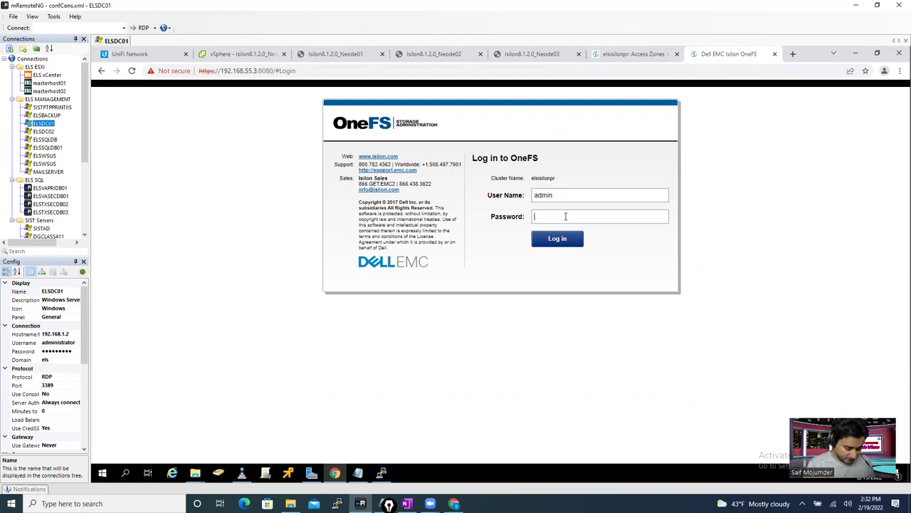
click(627, 56)
click(712, 54)
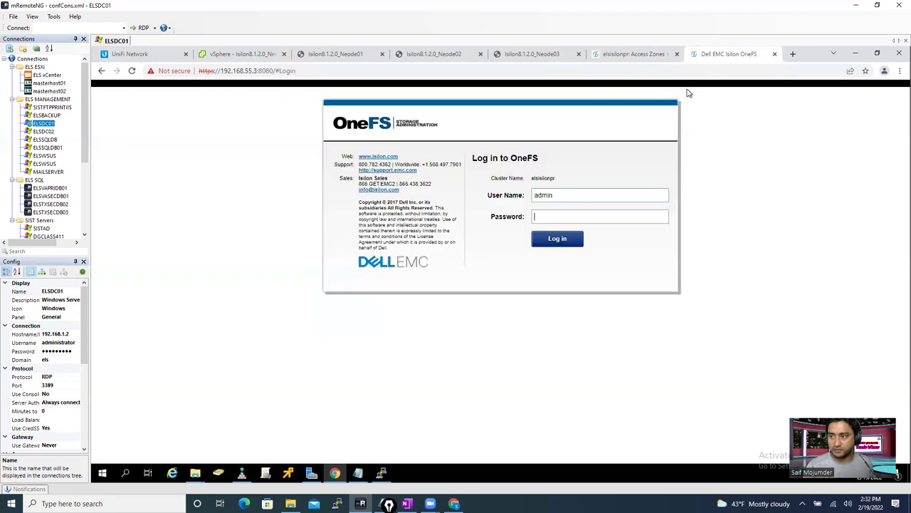
click(562, 215)
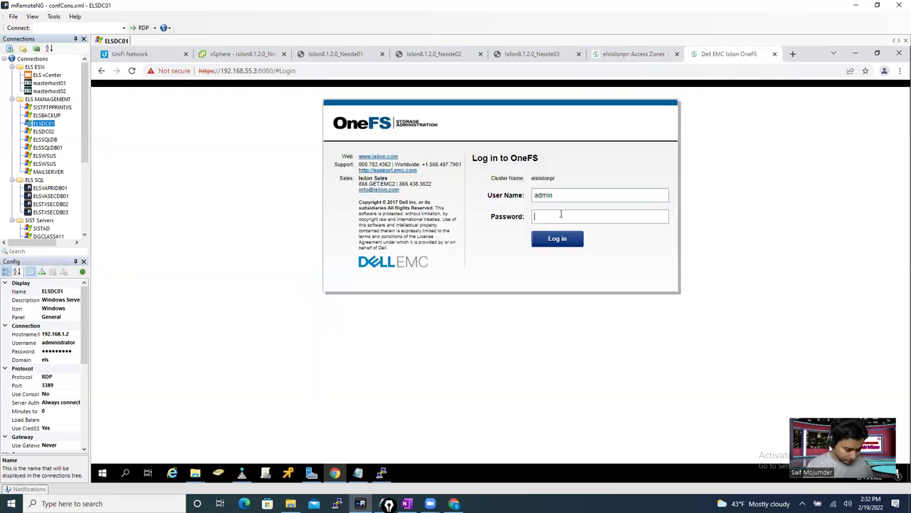
text(••••••••••••)
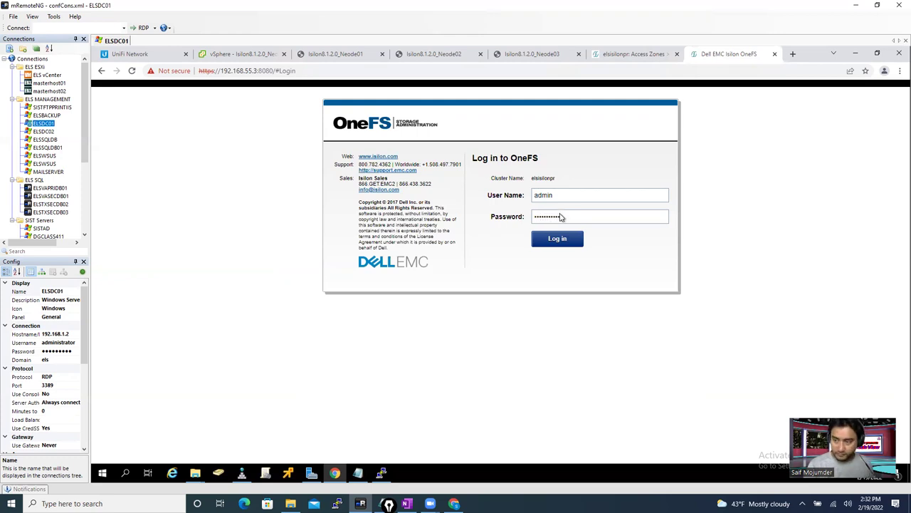
key(Return)
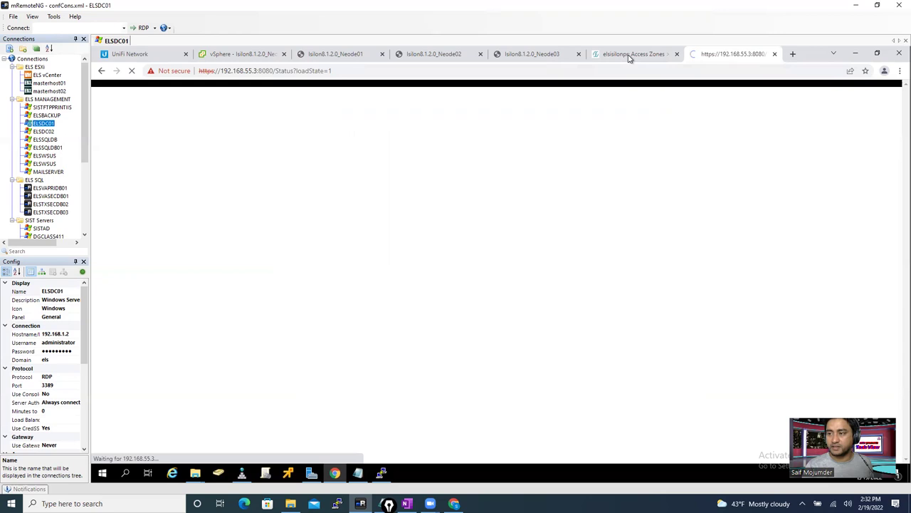
click(629, 54)
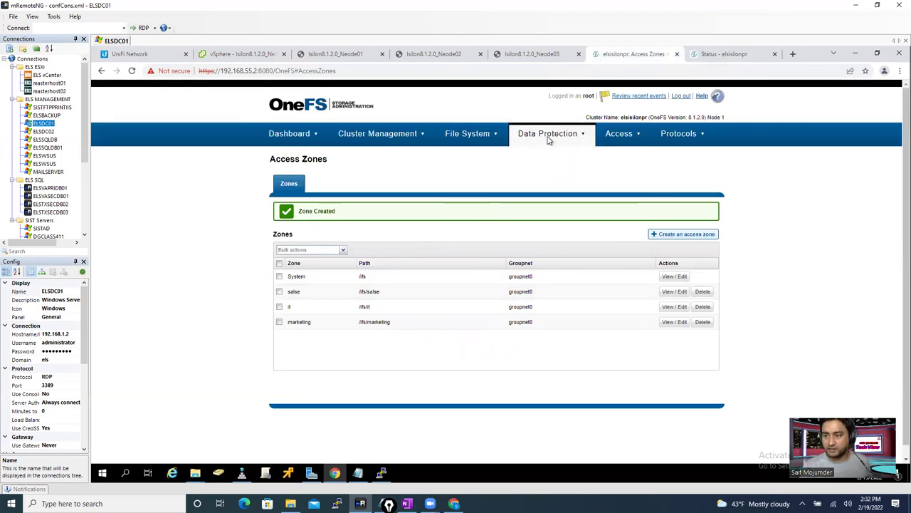
- Go to Cluster Management > Network Configuration
mouse_move(619, 139)
click(628, 185)
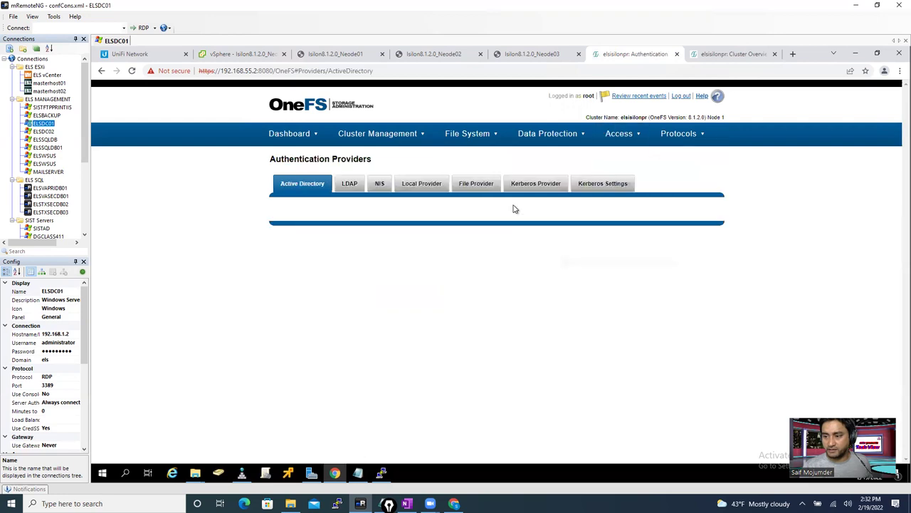
mouse_move(396, 135)
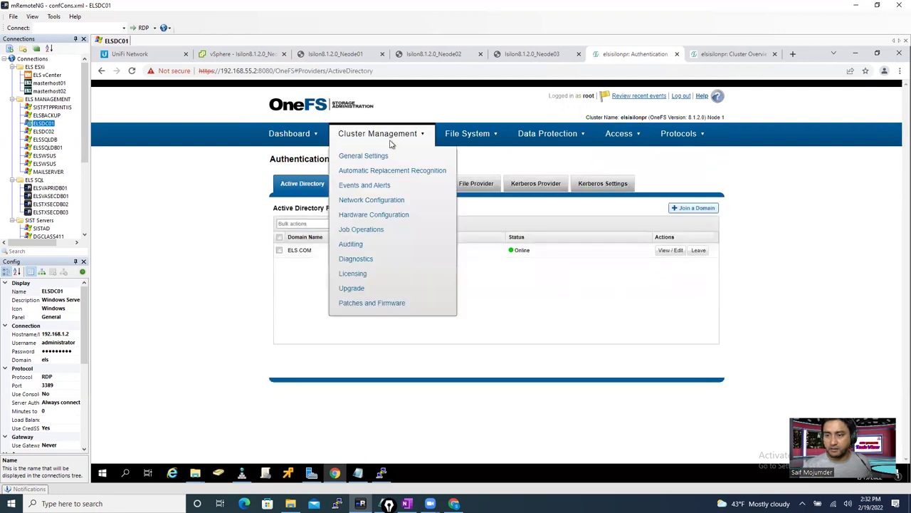
click(392, 200)
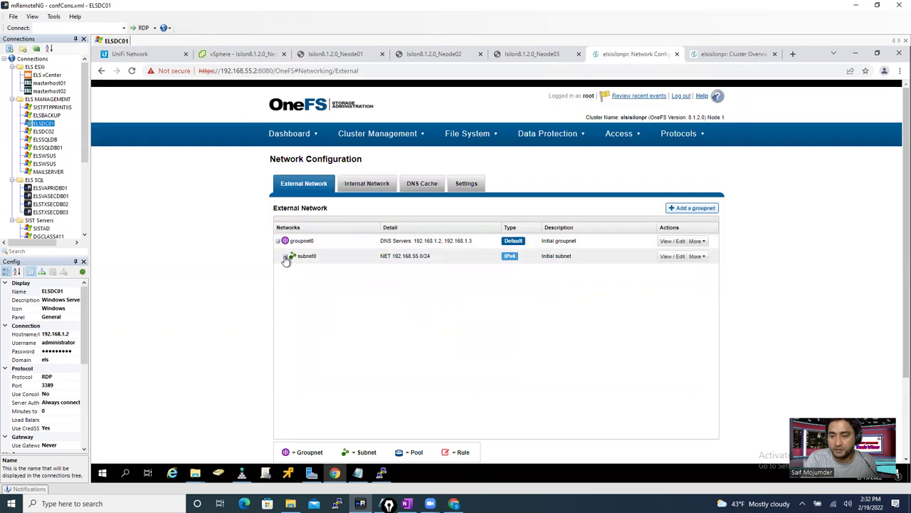
- Expand subnet0 to show pool0 and rule0, and review the More menus for groupnet0 and subnet0
click(285, 258)
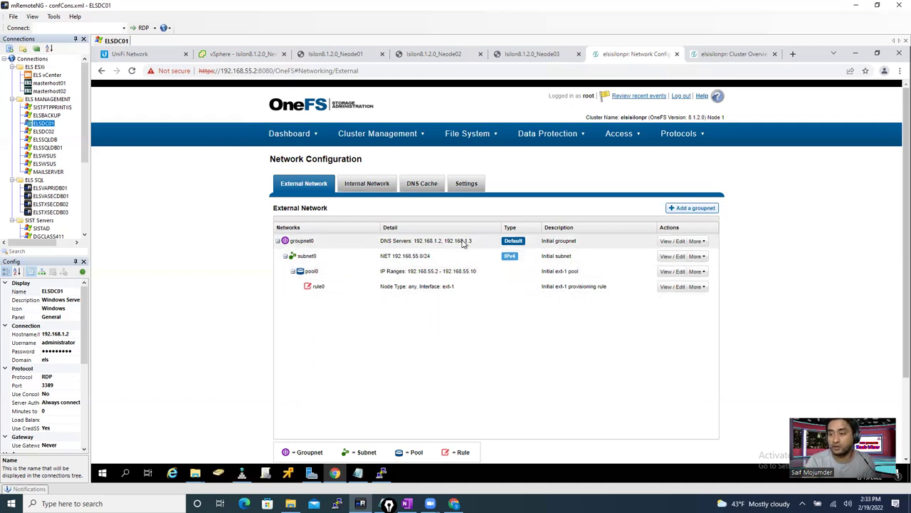
click(699, 242)
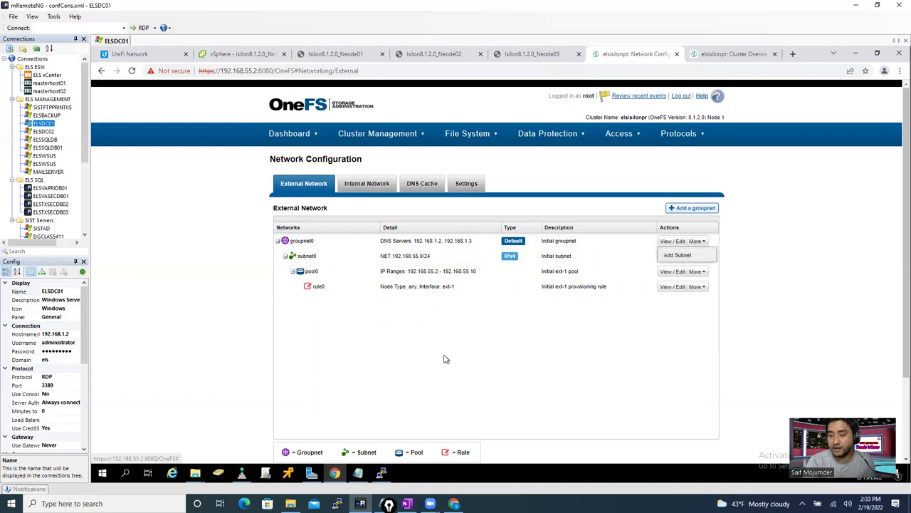
click(697, 257)
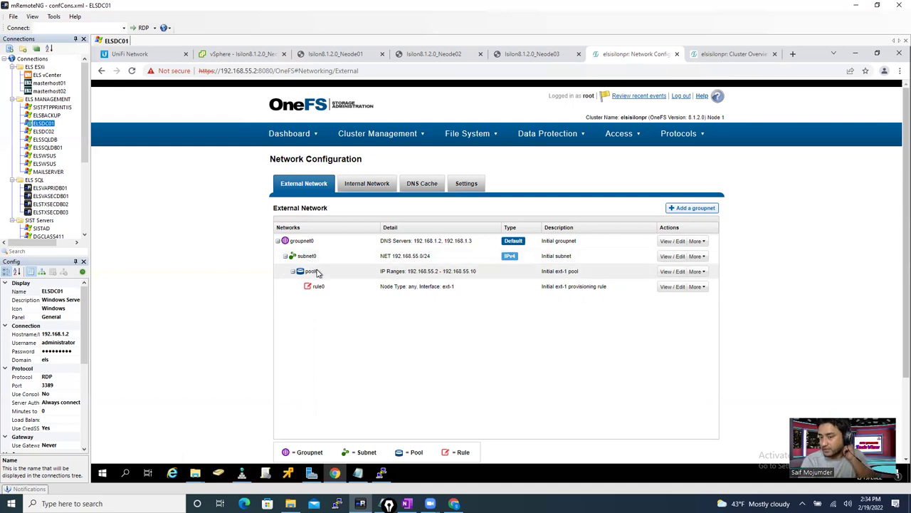
- Cancel a new pool started from subnet0's More menu and open subnet0's View/Edit form
click(699, 257)
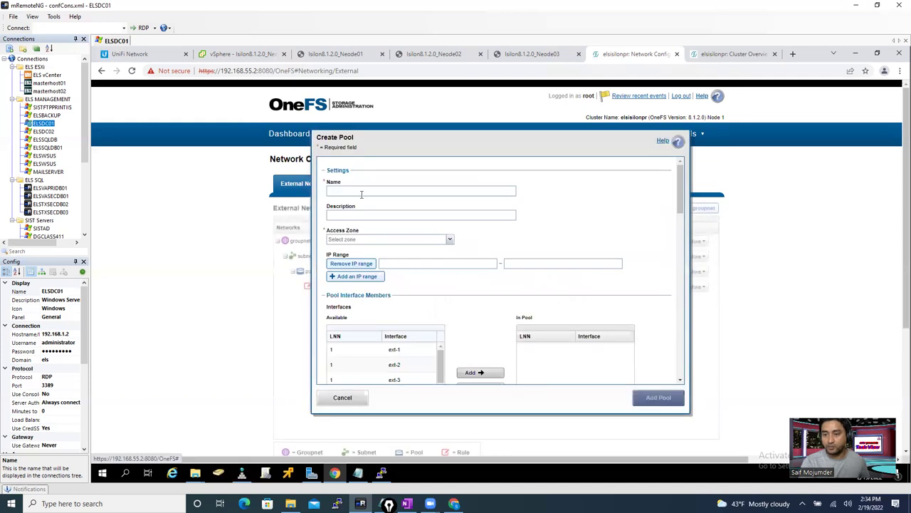
click(361, 192)
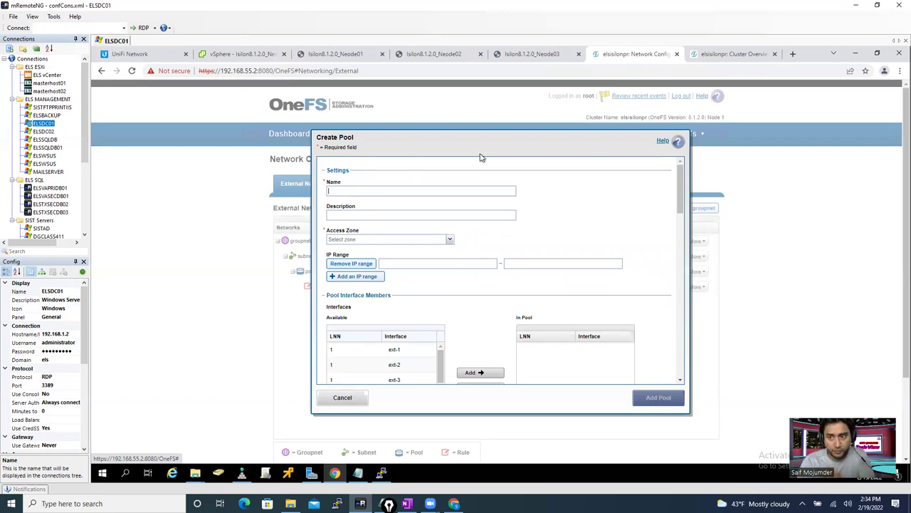
click(342, 398)
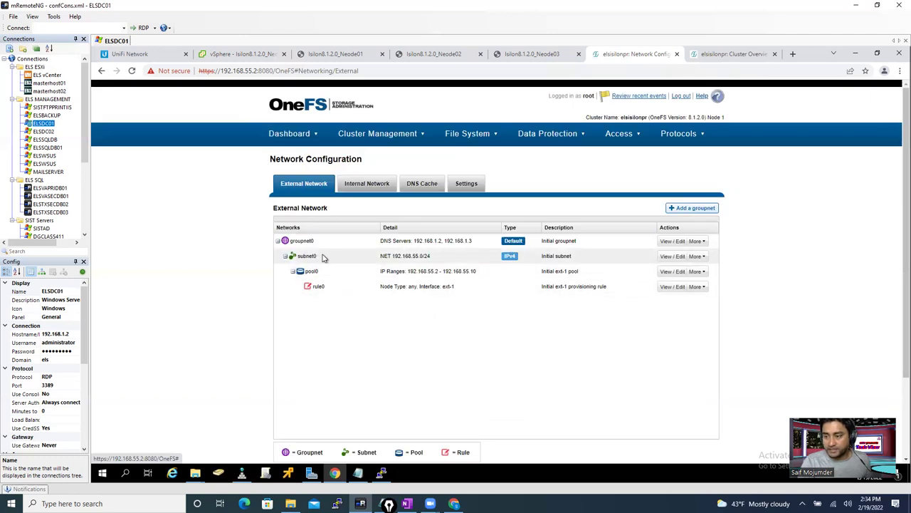
click(672, 257)
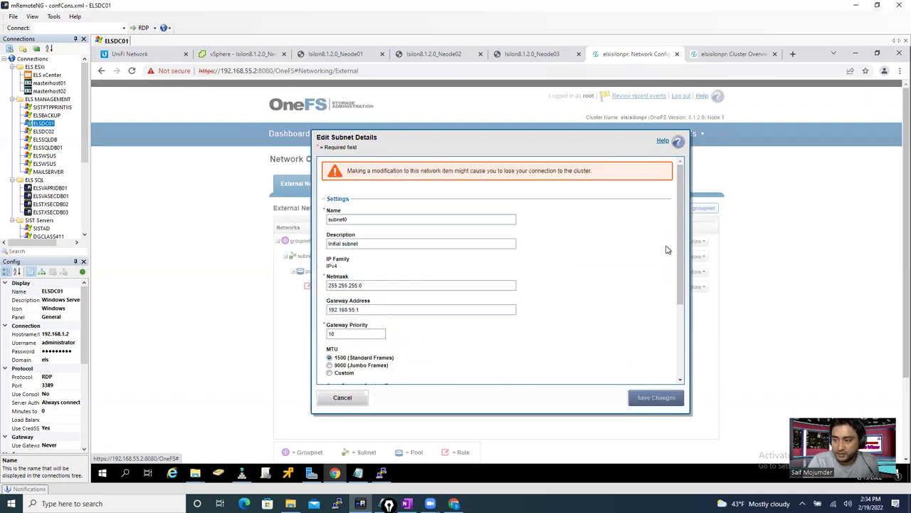
- Fill subnet0's SmartConnect Service IP field with 192.168.55.150
drag(681, 256, 694, 326)
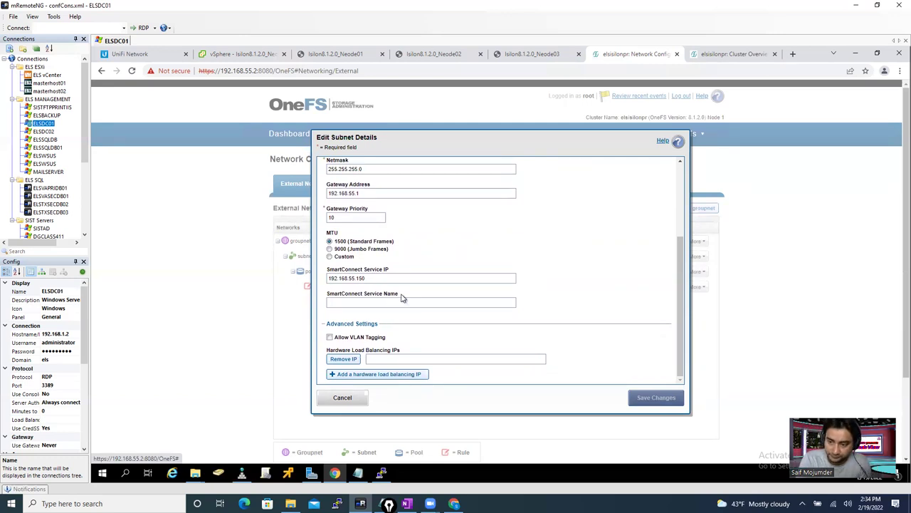
drag(329, 278, 370, 278)
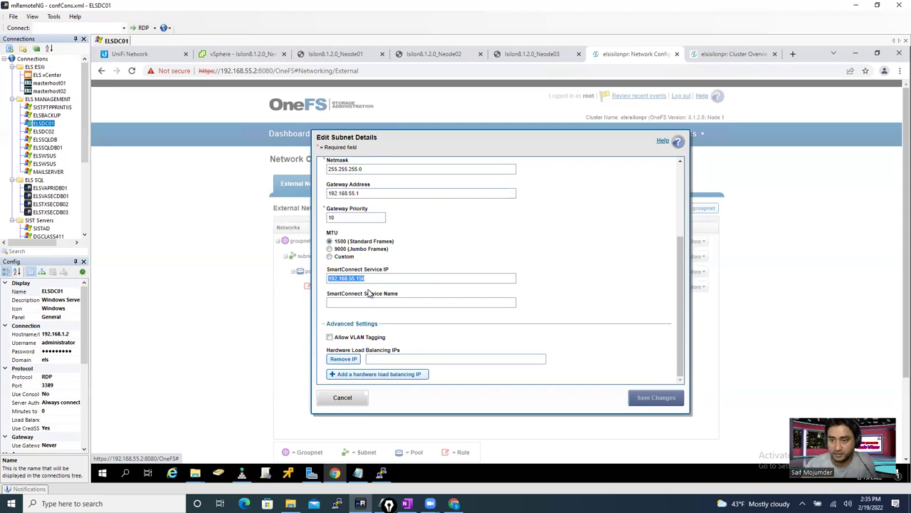
click(367, 277)
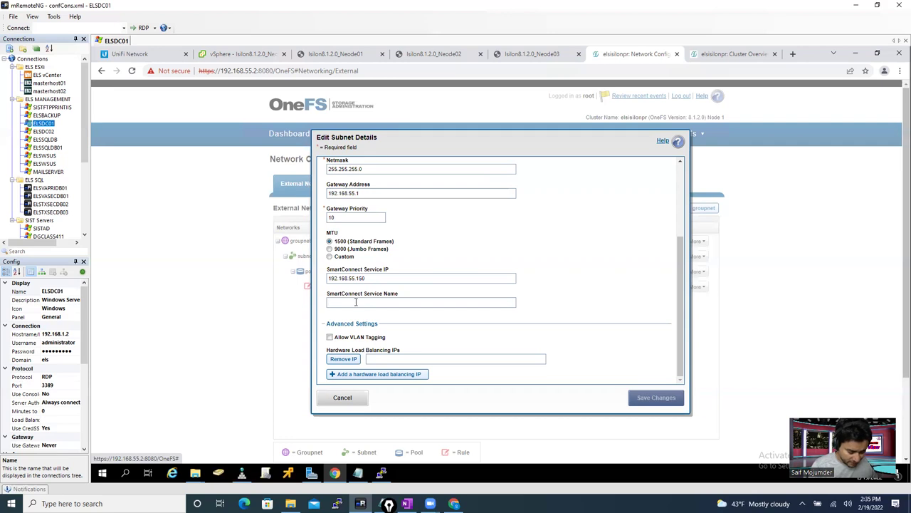
- Set subnet0's SmartConnect service name to elsisilonpr.els.com and save the subnet
text(els)
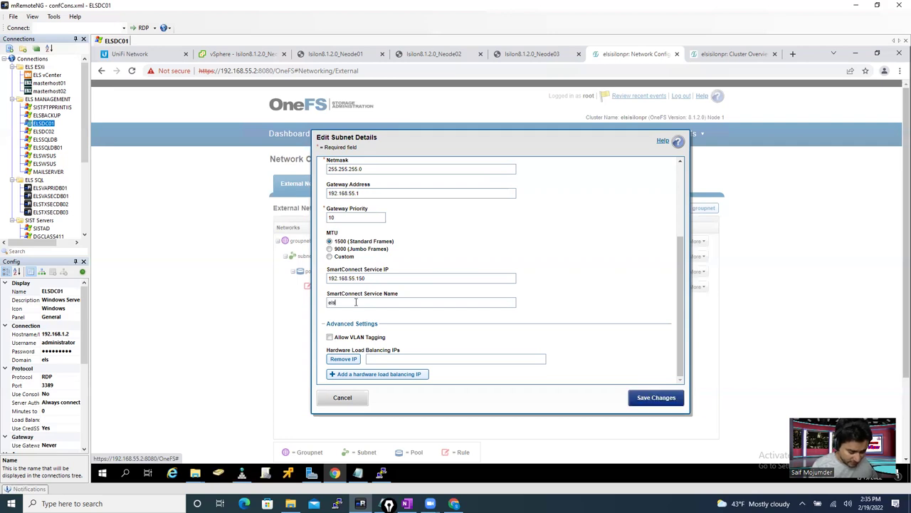
text(isilon)
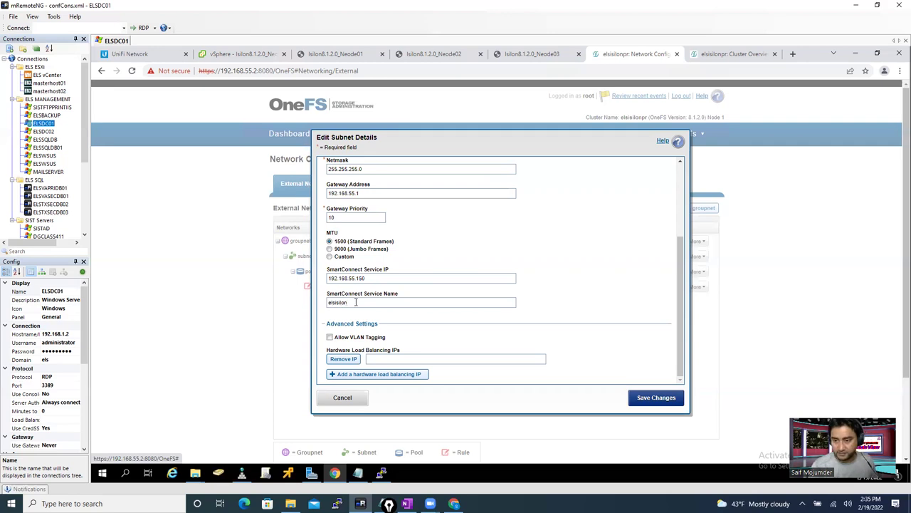
key(ctrl+a)
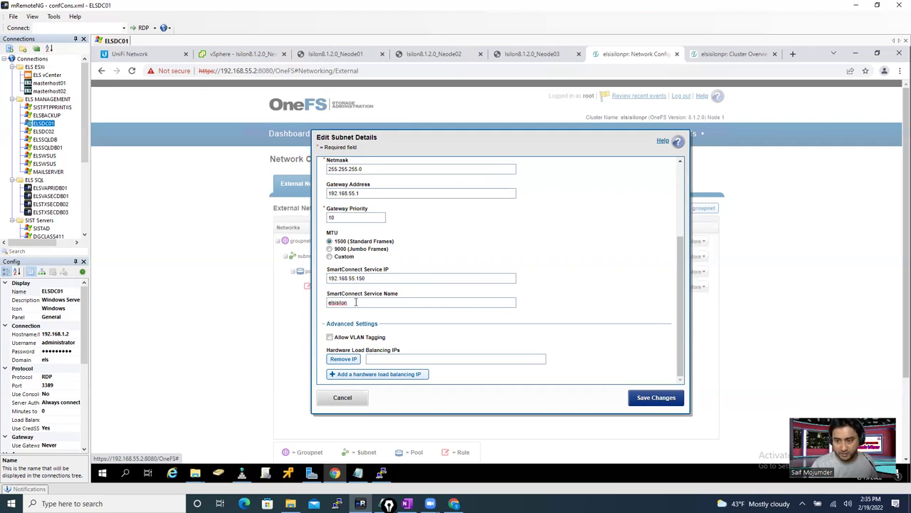
text(pr)
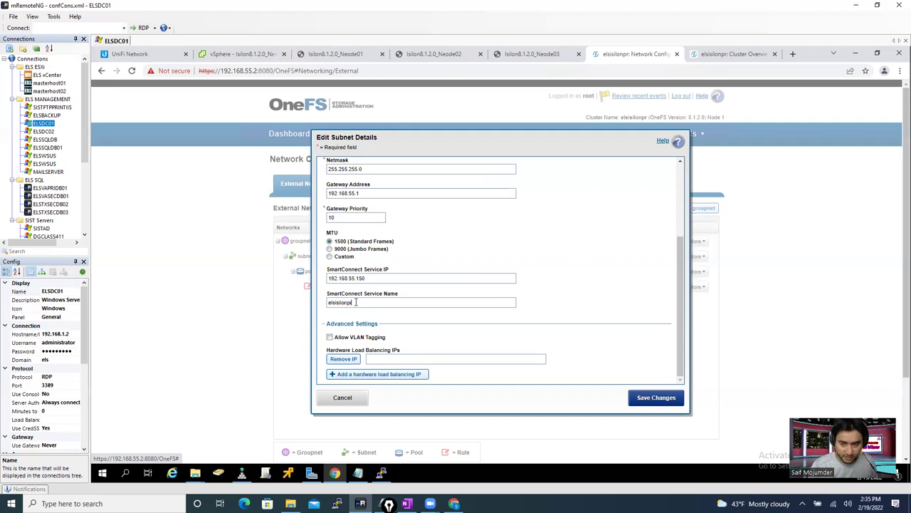
key(ctrl+a)
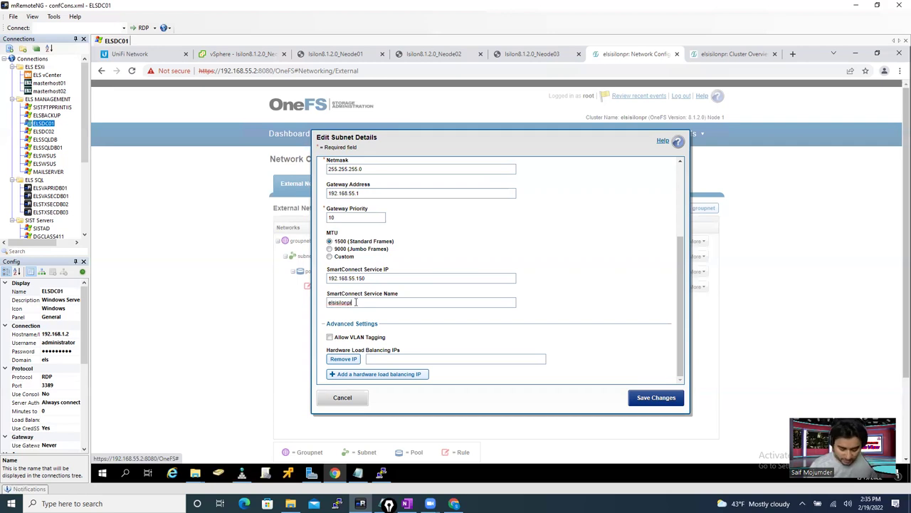
text(.els.com)
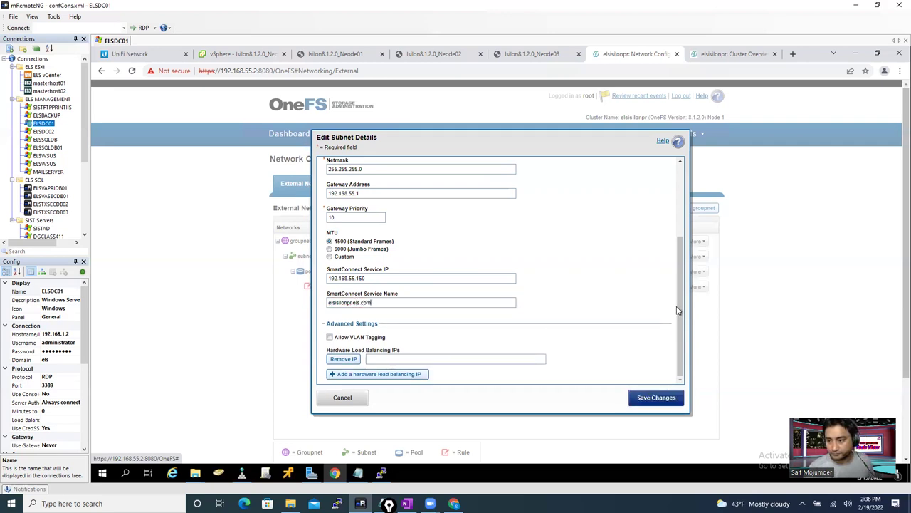
click(652, 399)
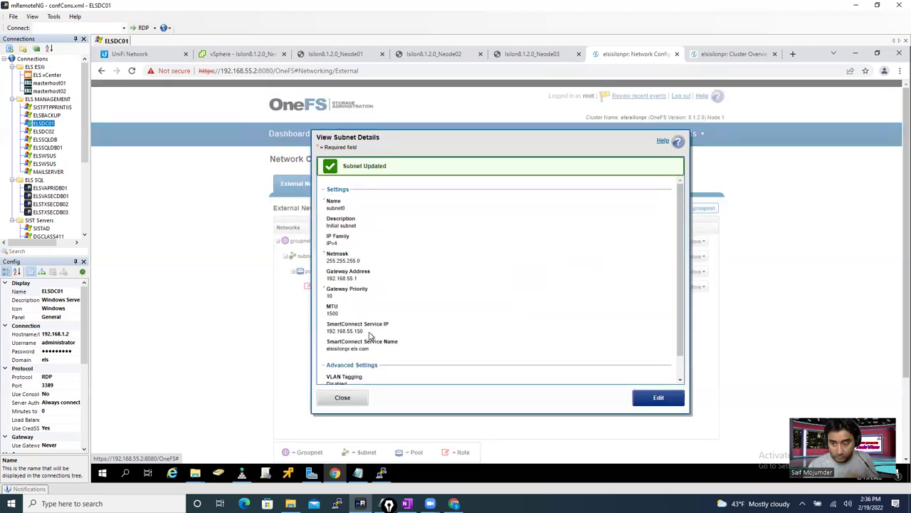
- Review the saved service IP and service name, then close the subnet details
drag(325, 330, 388, 340)
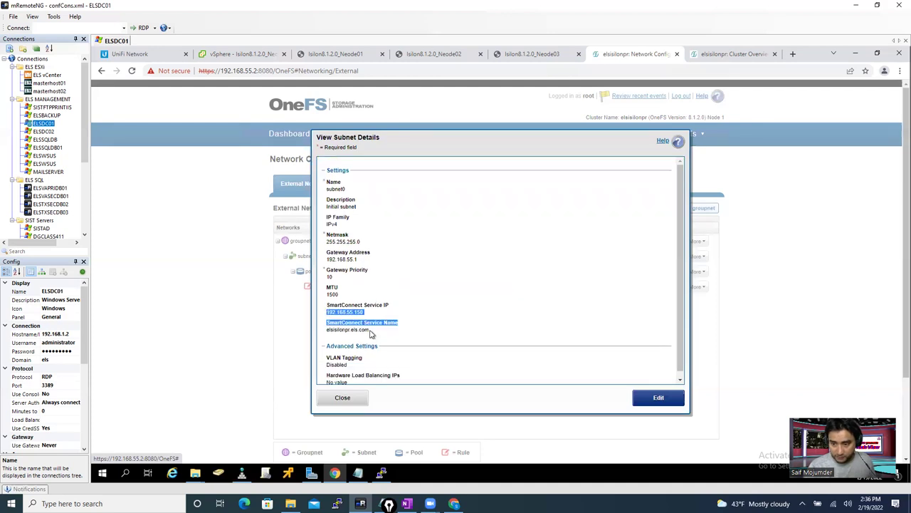
click(401, 337)
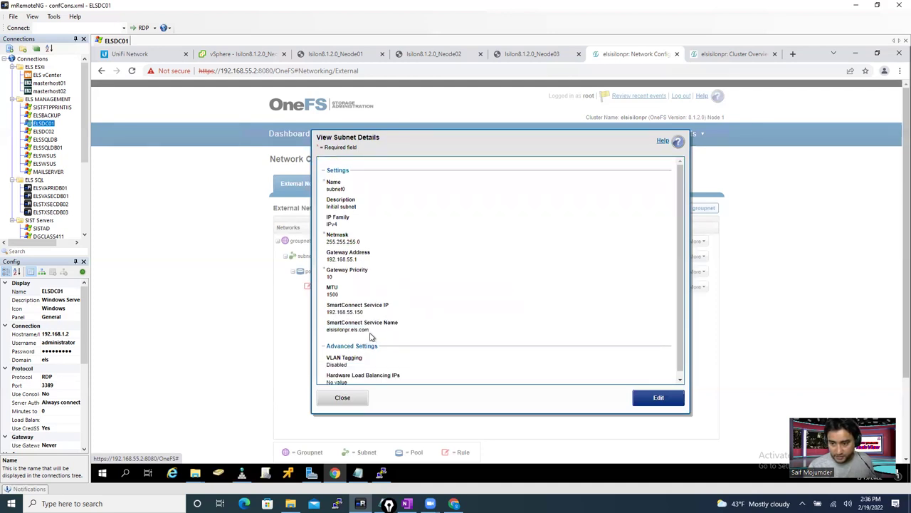
drag(374, 335, 357, 322)
click(348, 332)
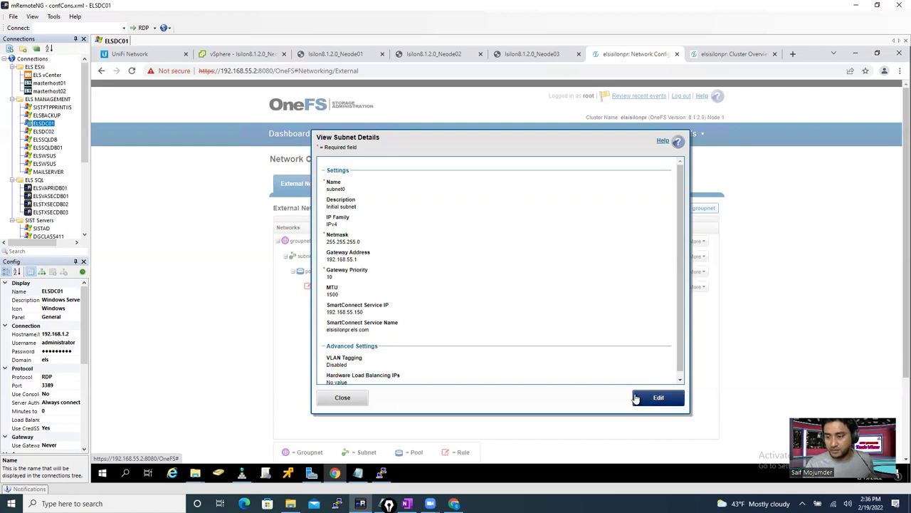
click(357, 396)
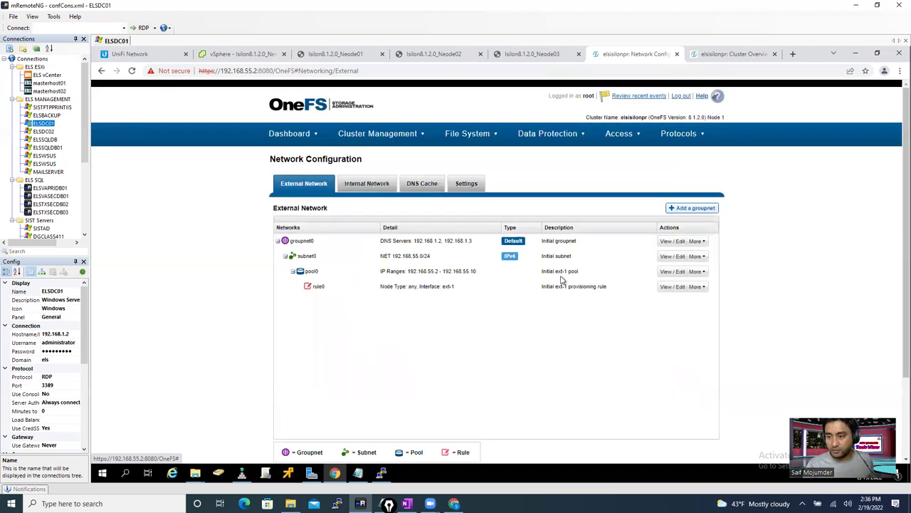
click(697, 272)
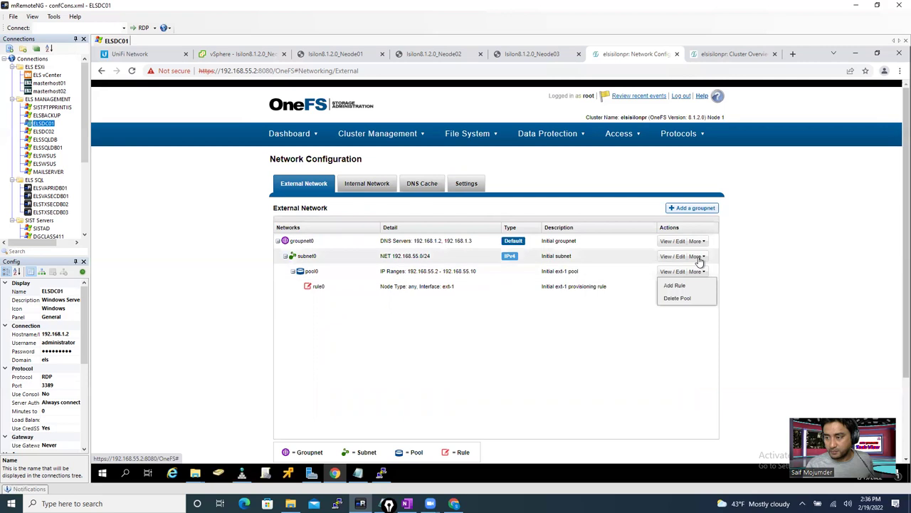
- Start adding a new pool on subnet0 and check the Access Zones list in the other tab
click(695, 272)
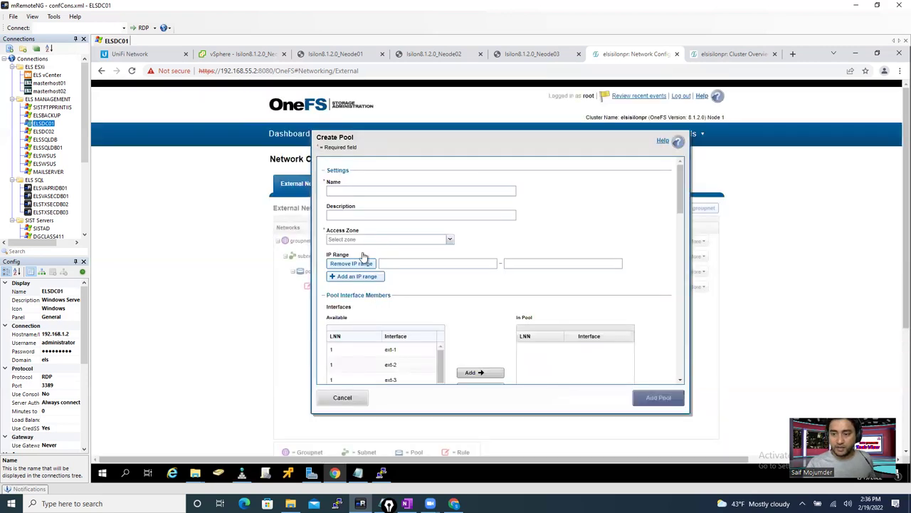
click(351, 191)
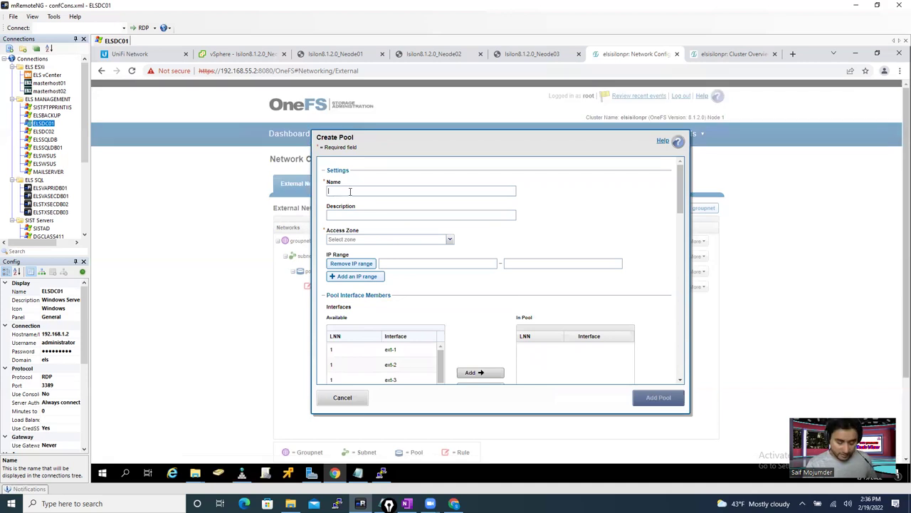
text(sai)
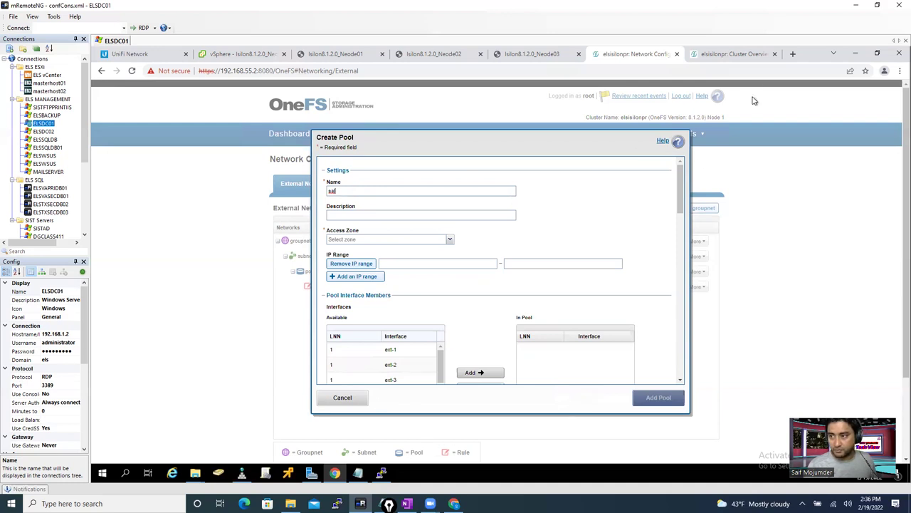
click(726, 57)
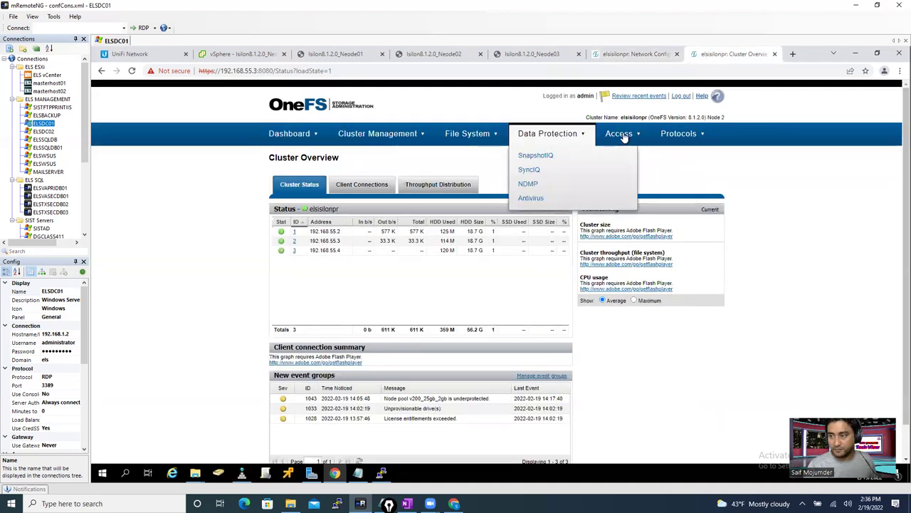
mouse_move(627, 135)
click(628, 156)
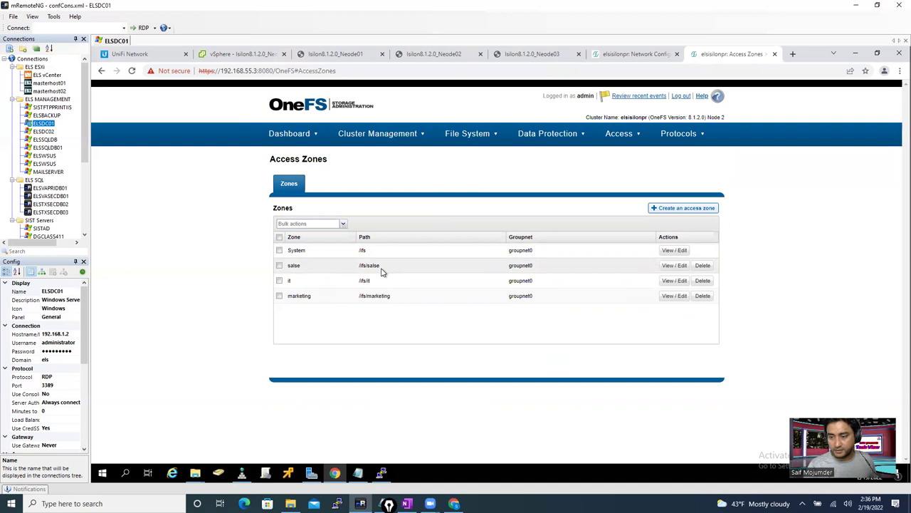
click(619, 57)
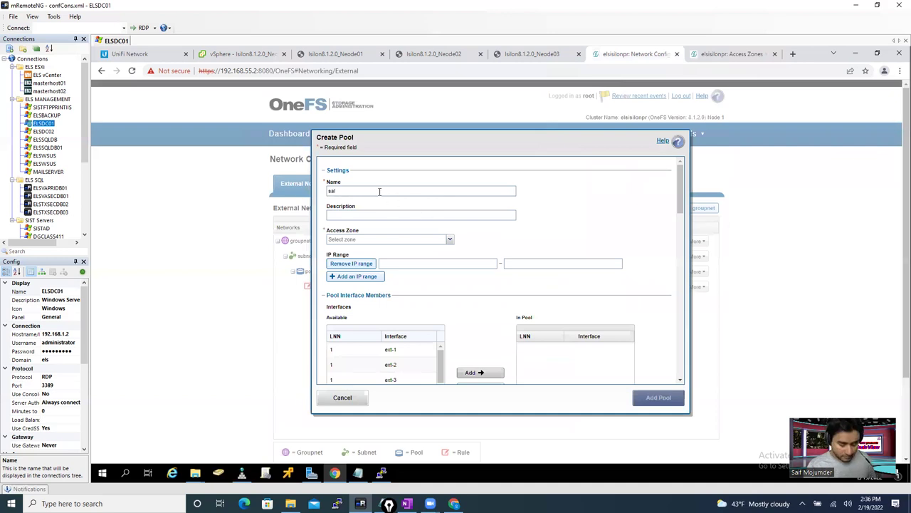
- Correct the new pool's name to sales using the spelling suggestion
text(se)
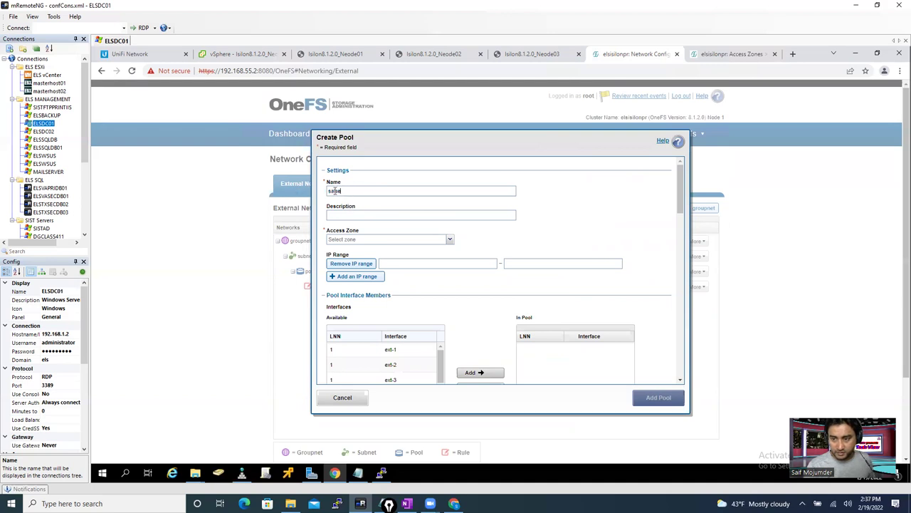
right_click(334, 190)
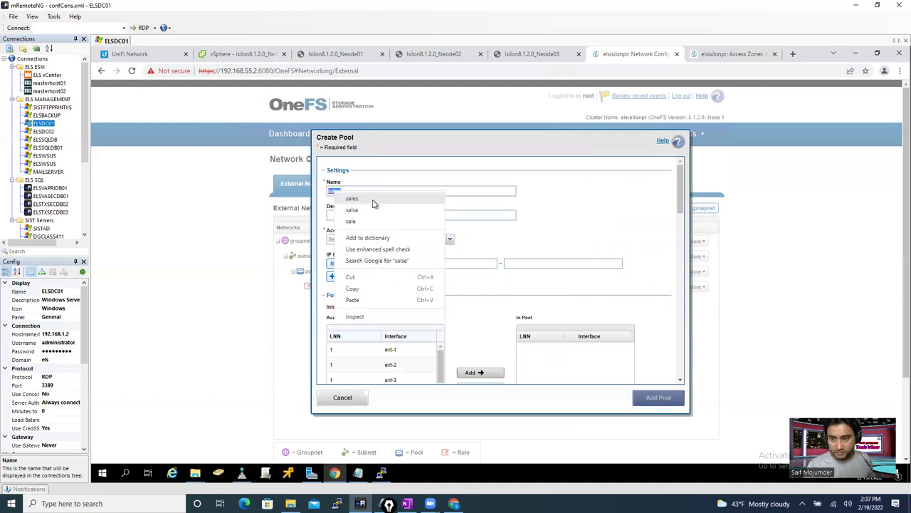
click(367, 200)
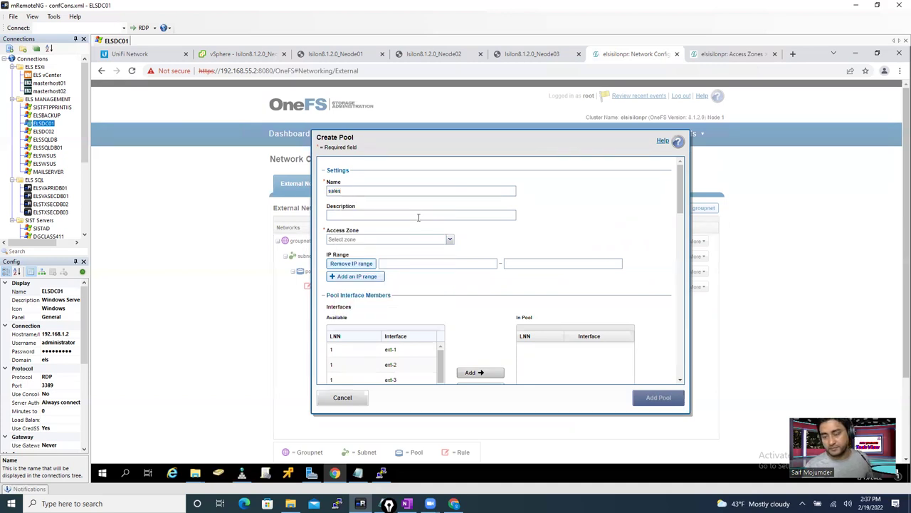
- Review the salse access zone's settings (/ifs/salse, groupnet0, ELS.COM and Local:salse providers) without changing them
click(737, 54)
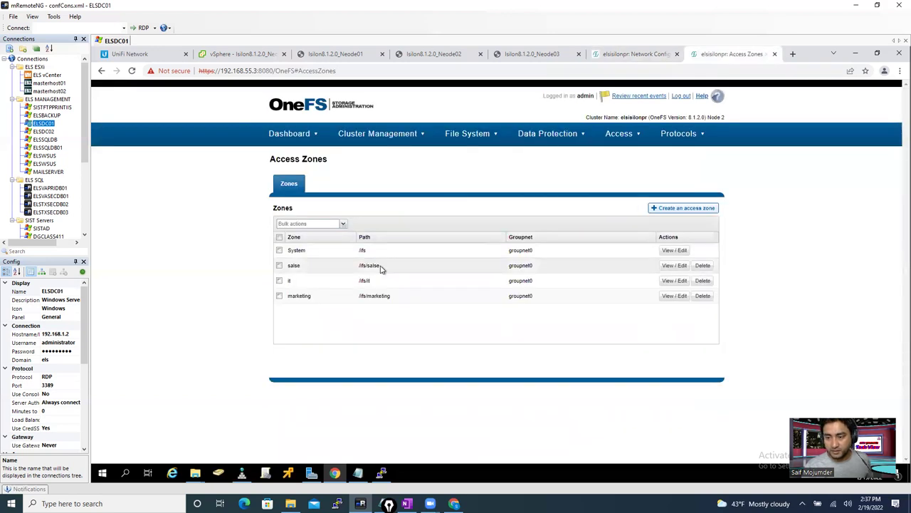
click(673, 267)
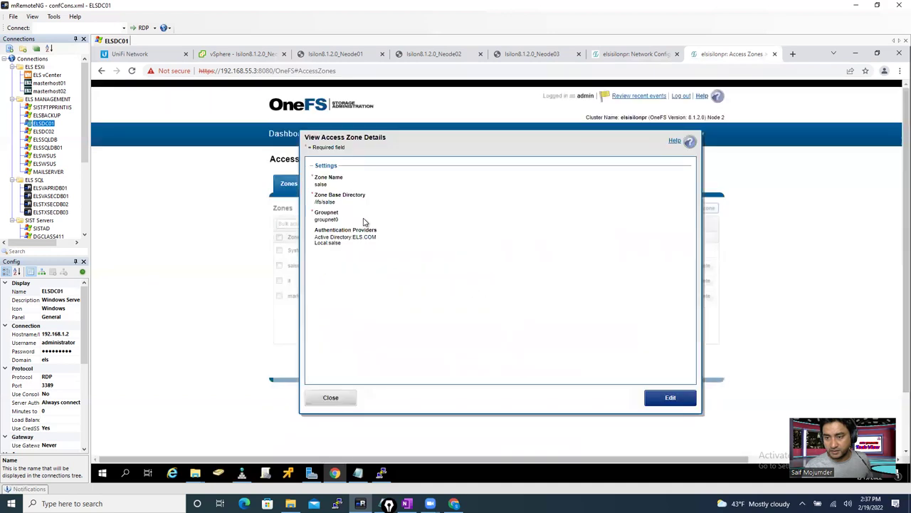
key(Return)
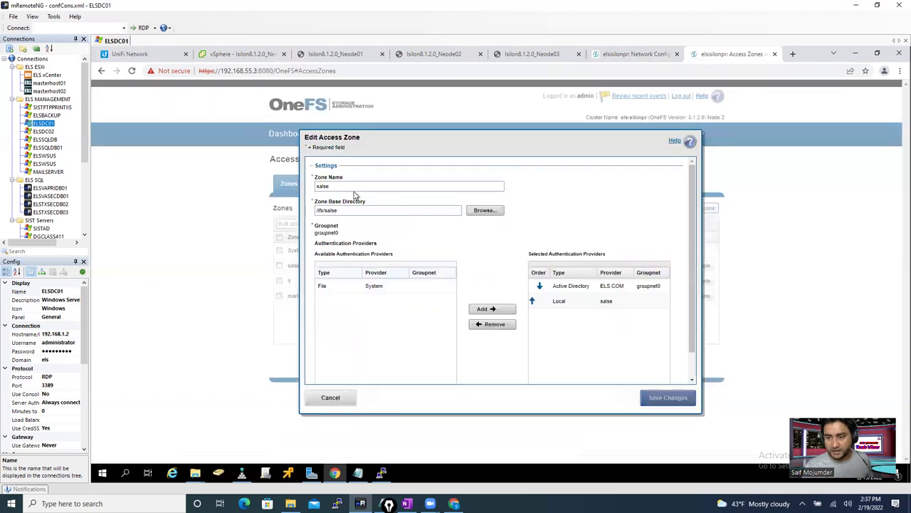
click(348, 186)
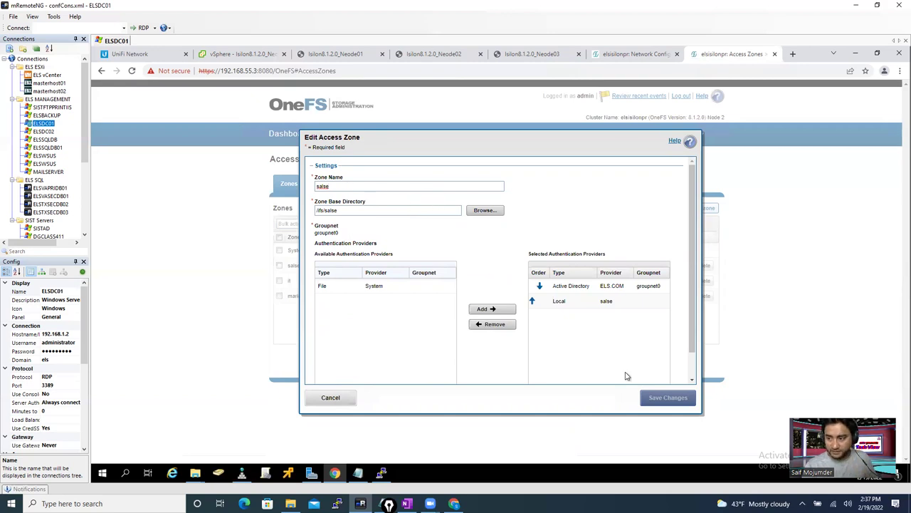
key(Escape)
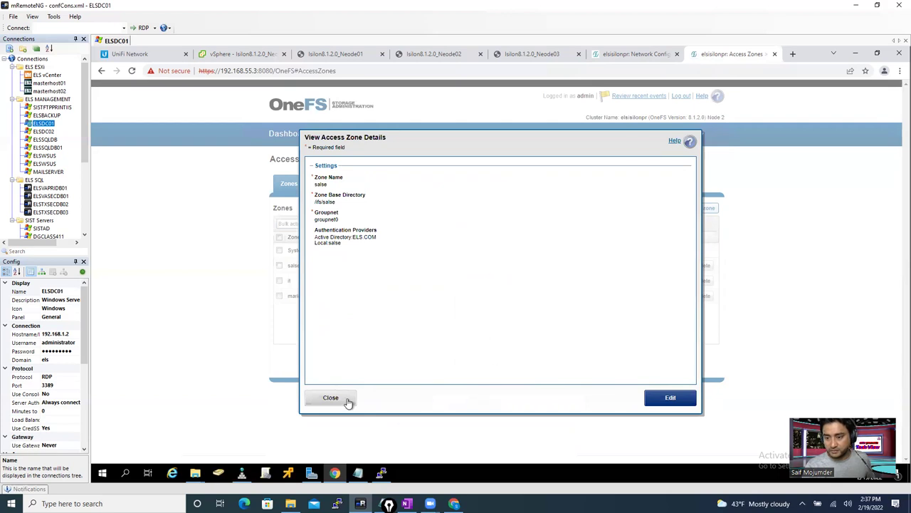
click(349, 403)
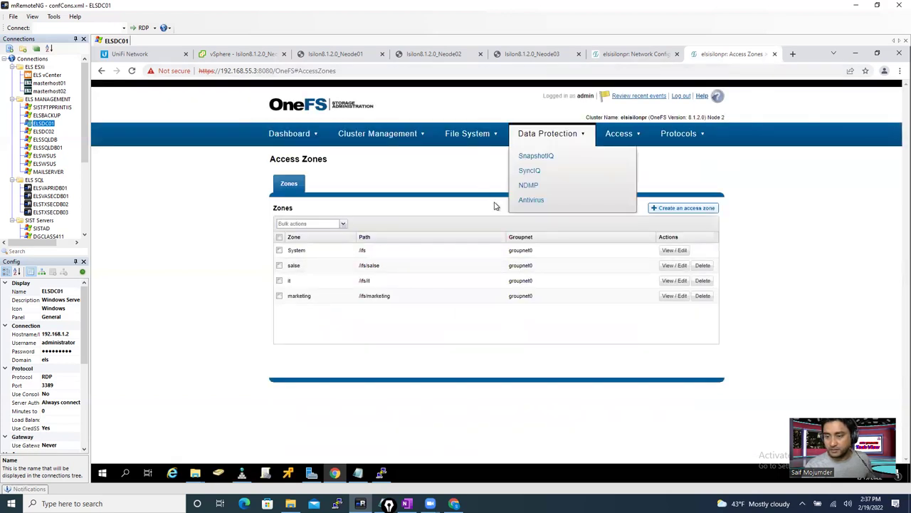
- Give the pool the description 'sales department' and assign it to the salse access zone
click(621, 57)
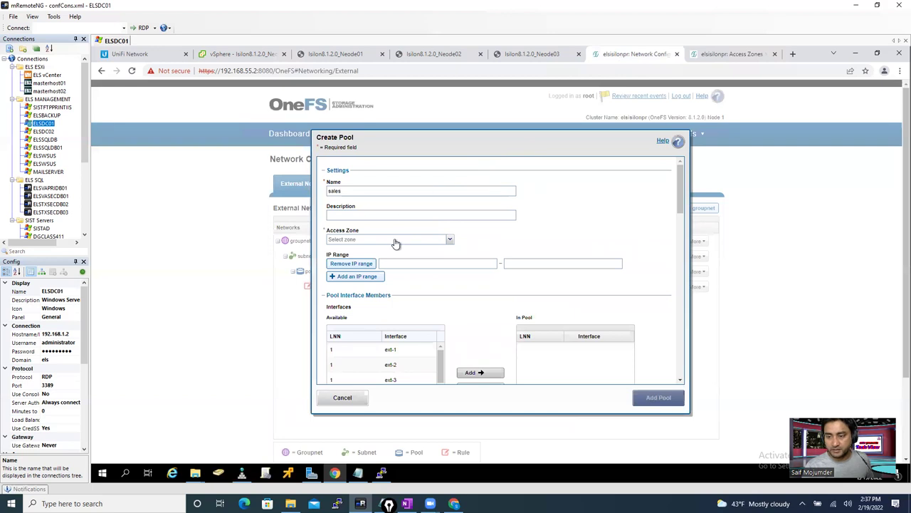
drag(344, 191, 303, 193)
key(ctrl+c)
click(370, 216)
key(ctrl+v)
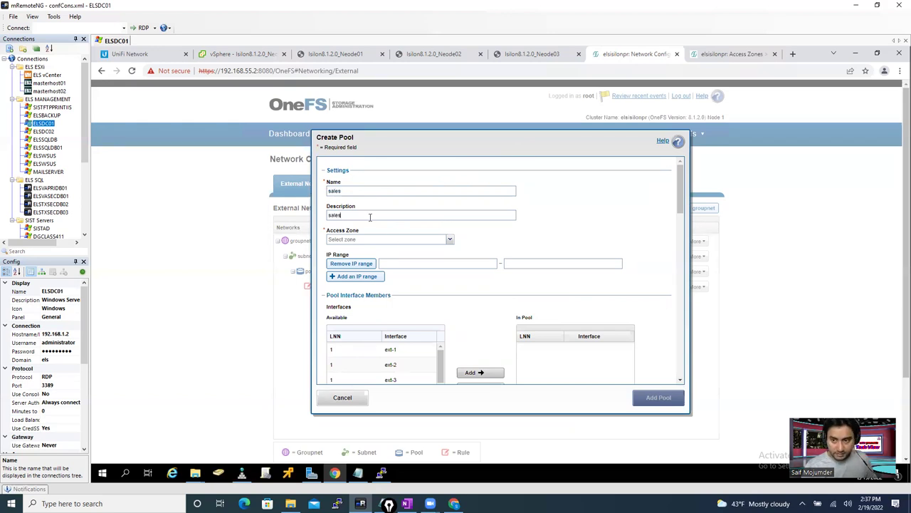
text(de)
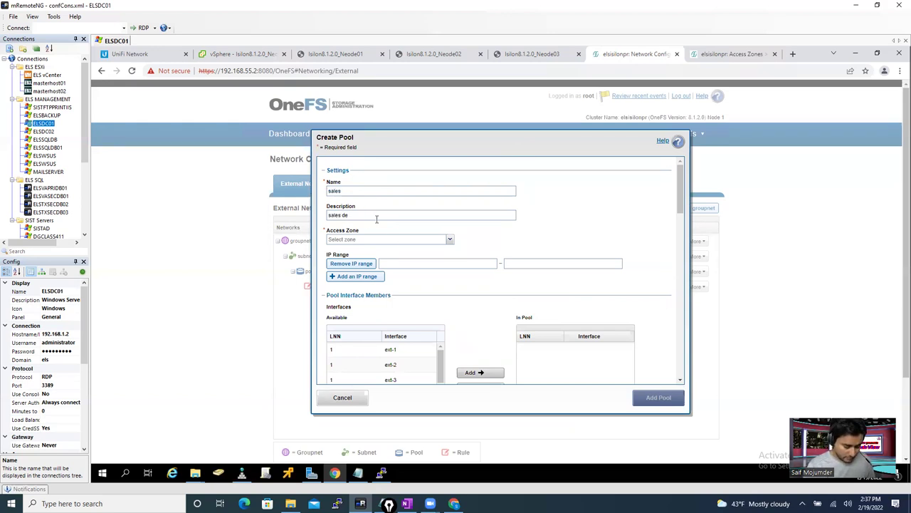
text(pa)
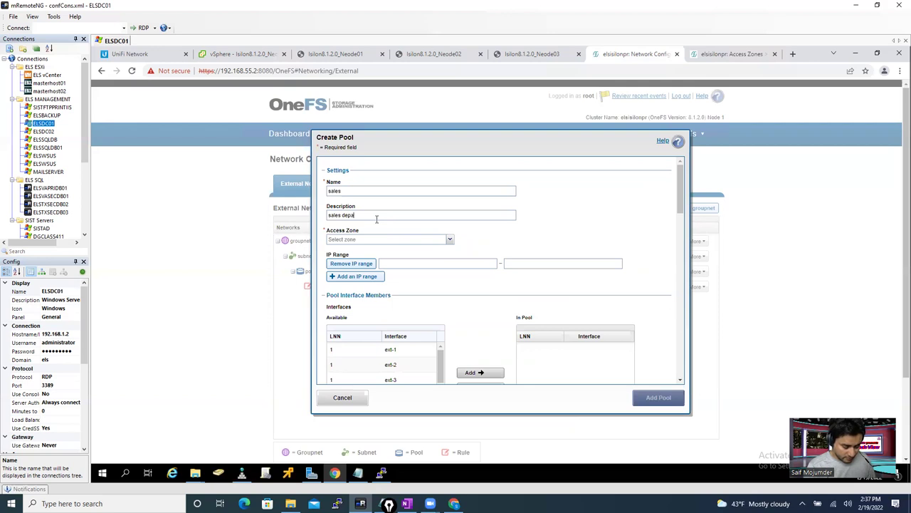
text(rtment)
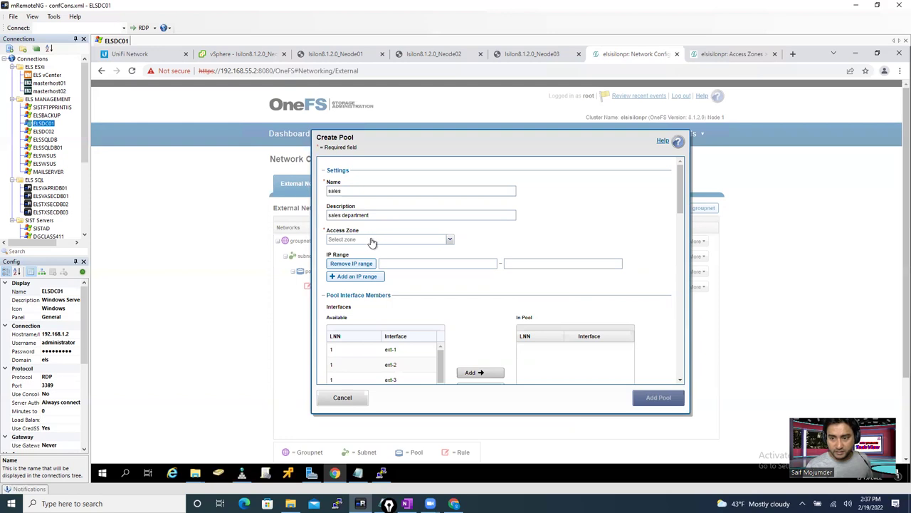
click(370, 240)
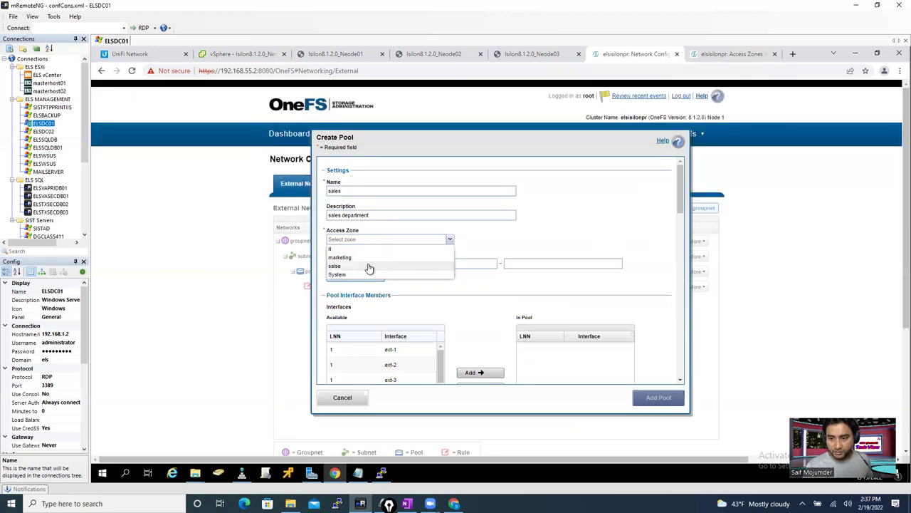
click(369, 268)
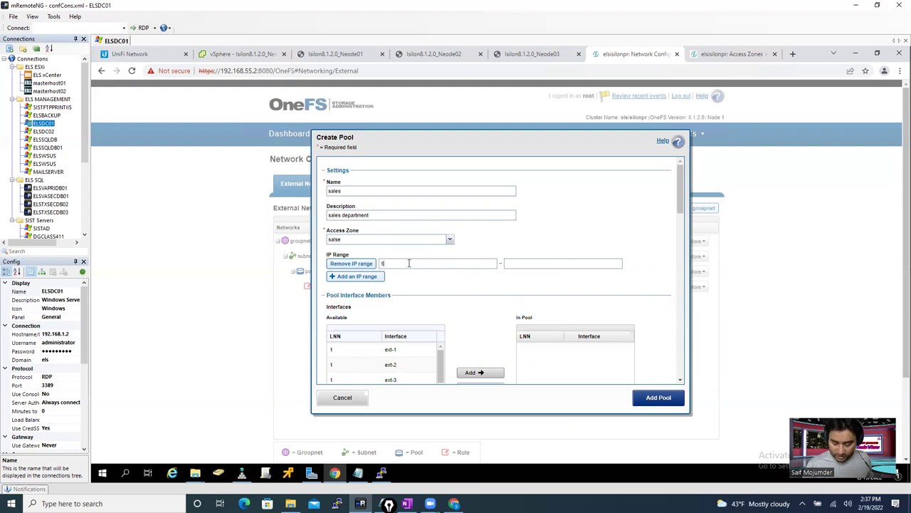
- Set the pool's IP range from 192.168.55.11 to 192.168.55.20
text(192.168.55.)
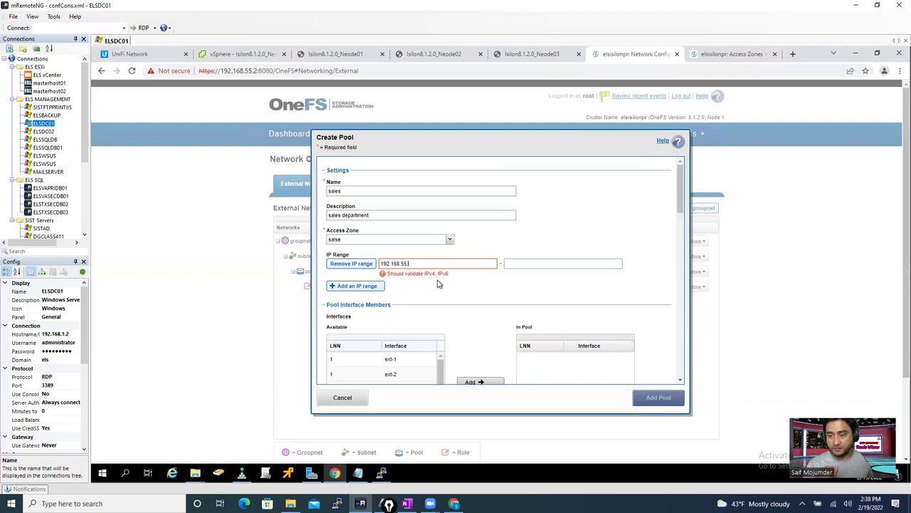
text(11)
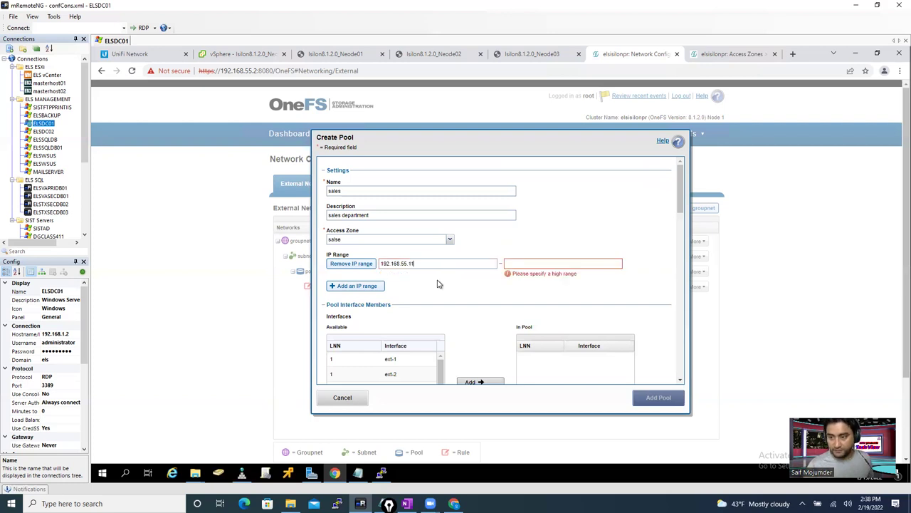
click(515, 264)
text(10)
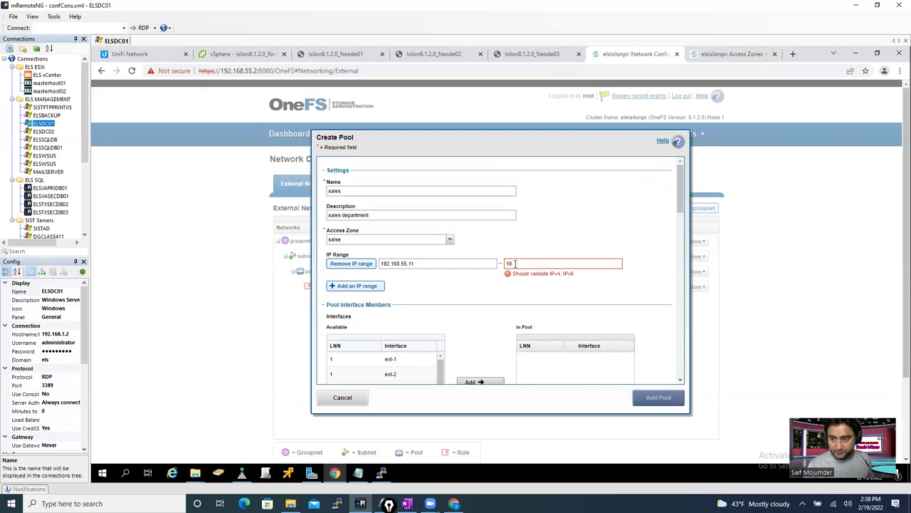
key(BackSpace)
text(192)
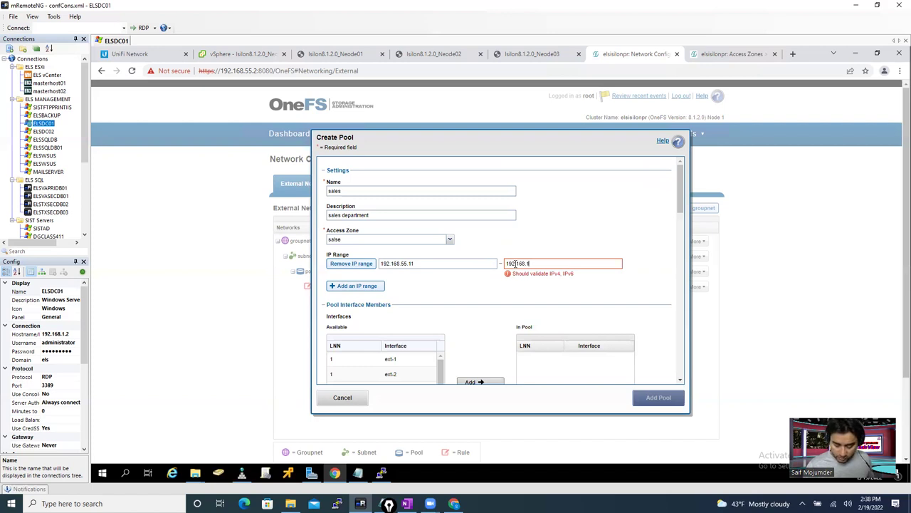
text(.168.55)
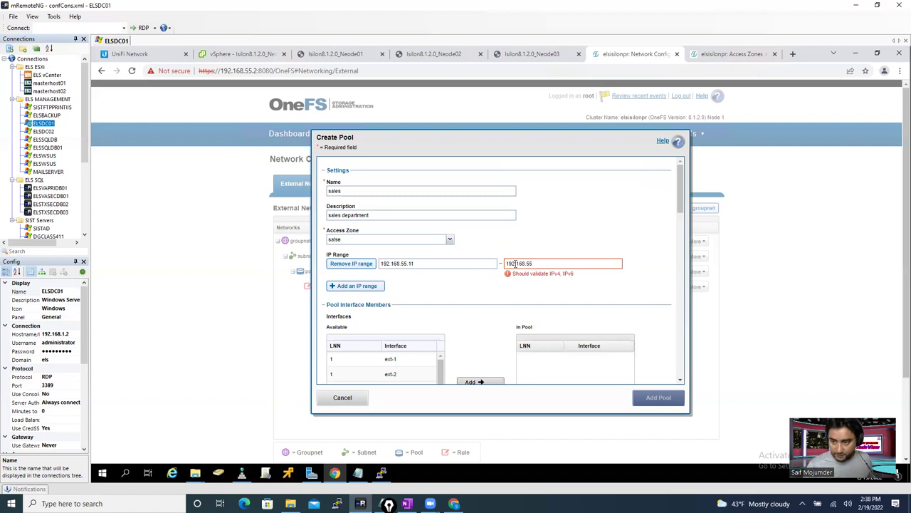
text(.)
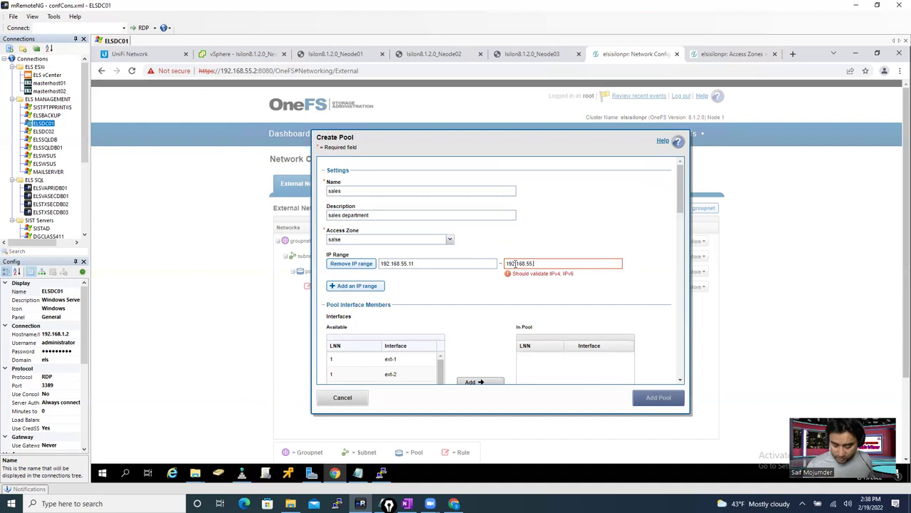
text(20)
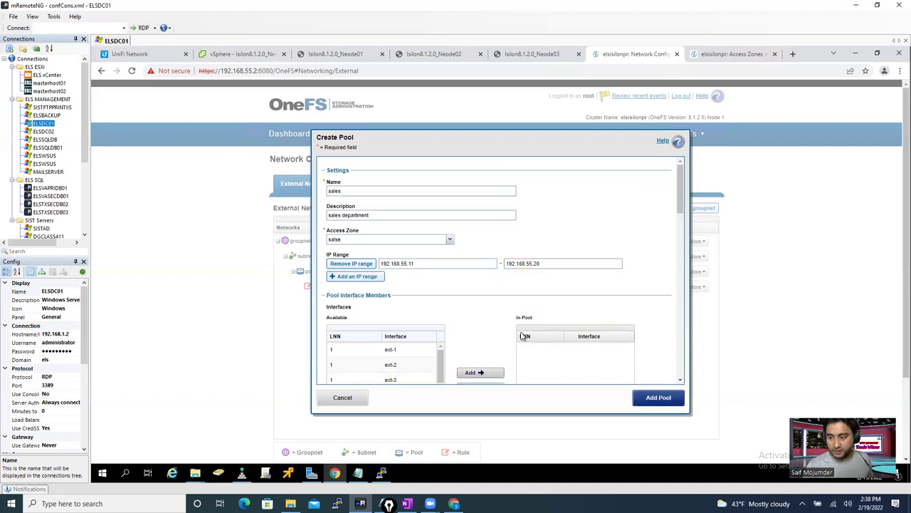
- Add the ext-2 interfaces of nodes 1, 2 and 3 to the sales pool's members
drag(680, 209, 681, 240)
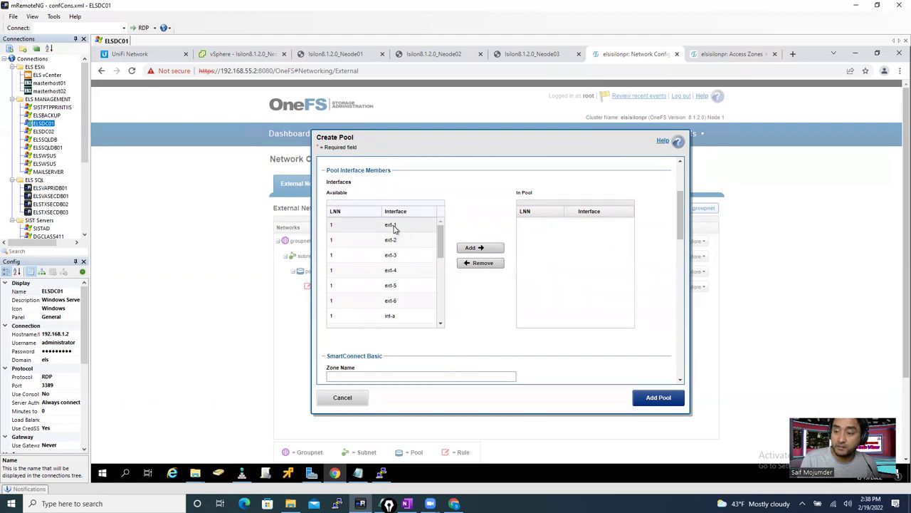
click(391, 242)
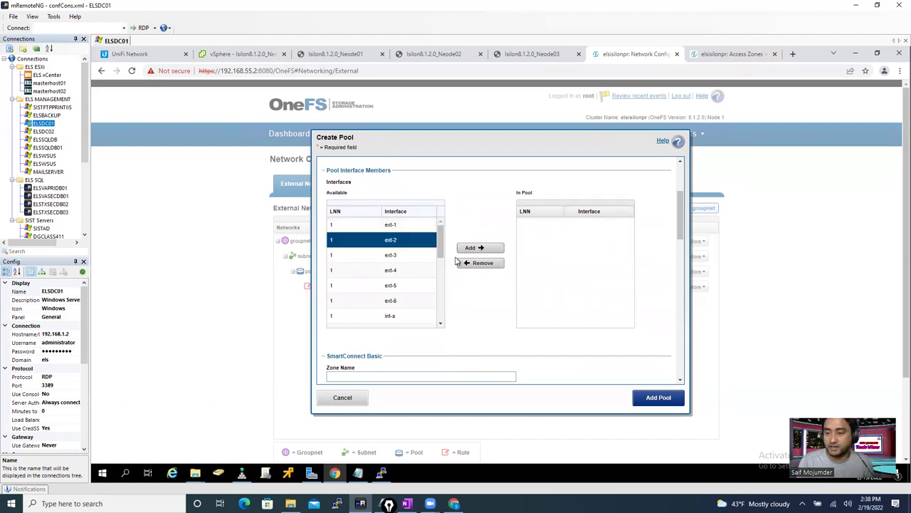
click(471, 249)
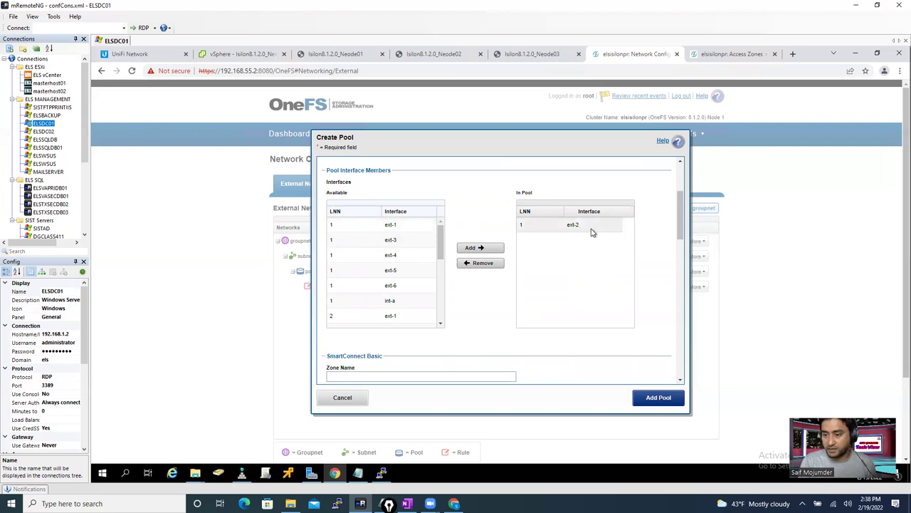
scroll(443, 252, down, 2)
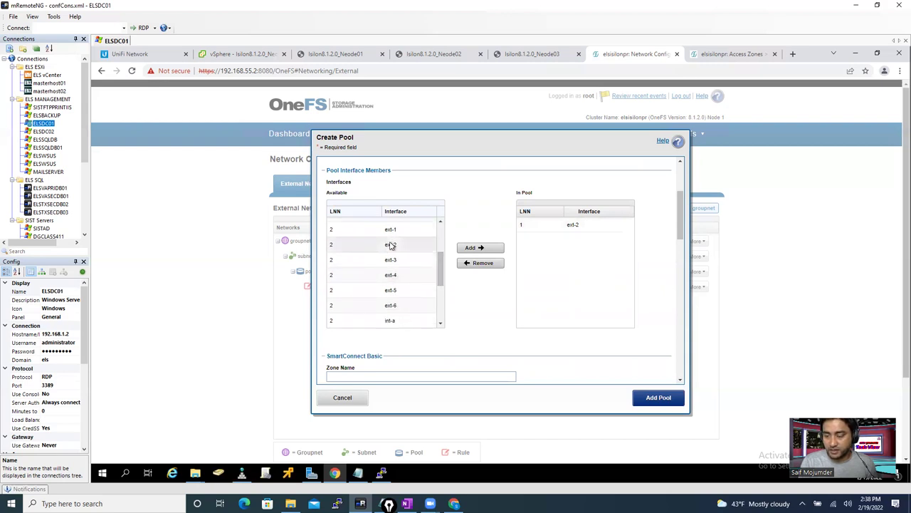
click(388, 245)
click(482, 248)
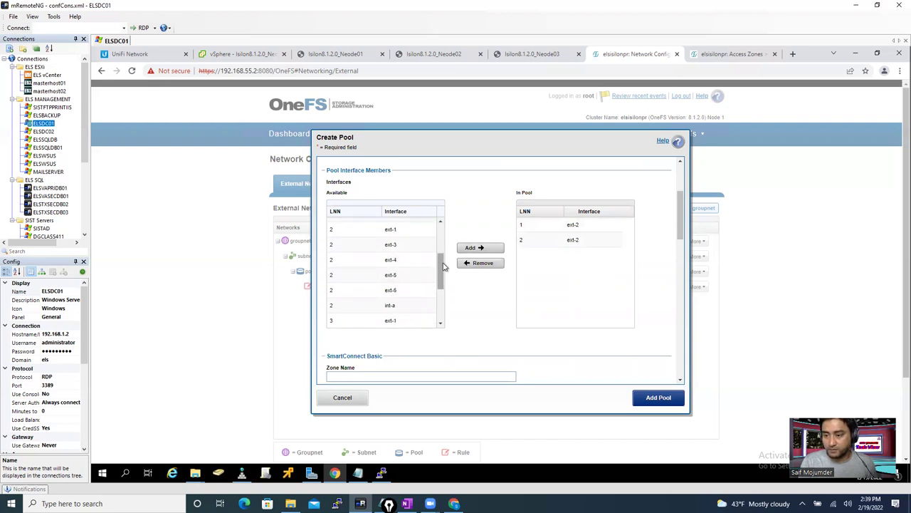
scroll(402, 286, down, 2)
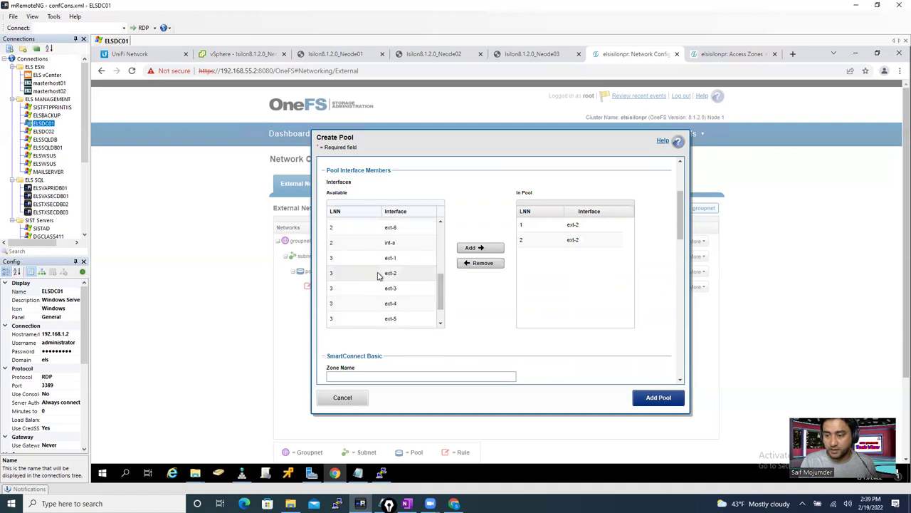
click(396, 273)
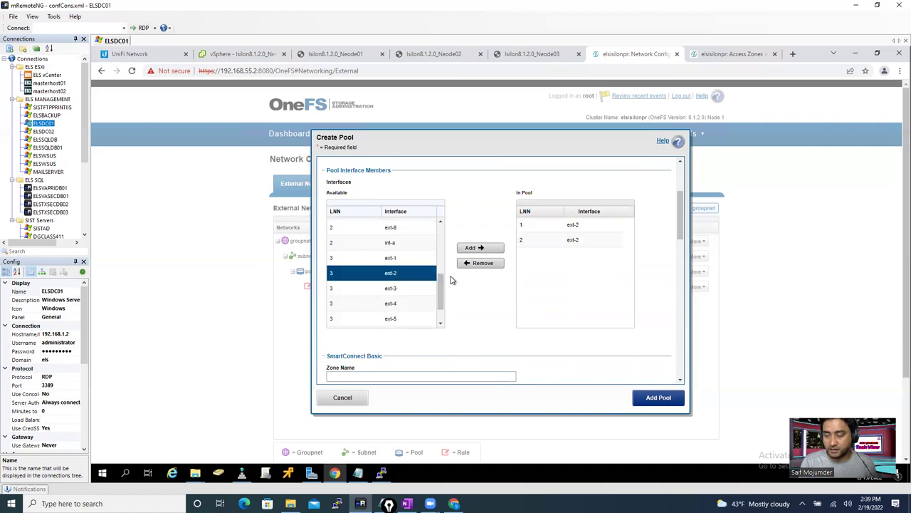
click(480, 247)
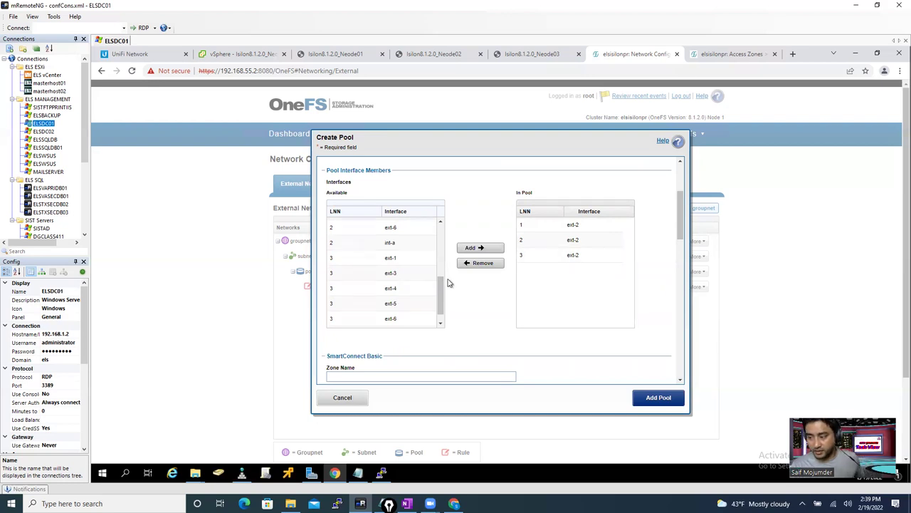
click(241, 54)
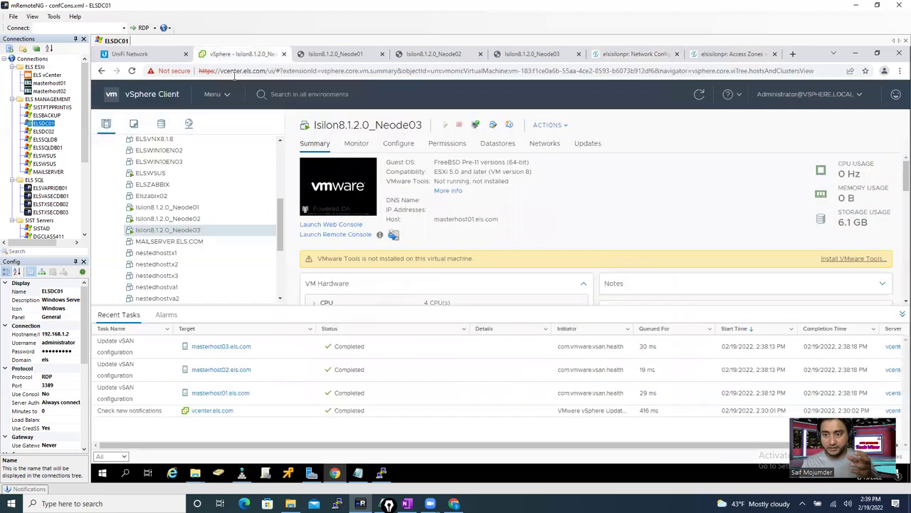
right_click(181, 230)
click(215, 308)
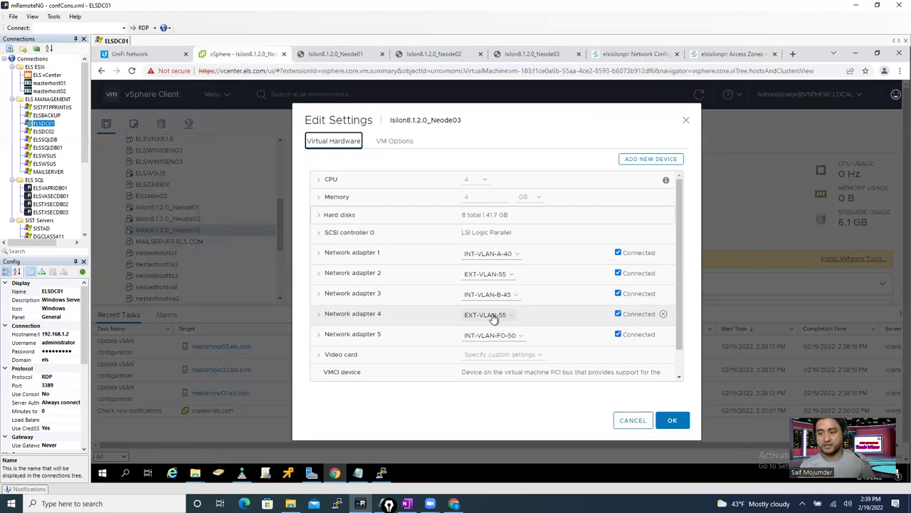
- Enter 'sales.els' as the SmartConnect zone name and attempt to create the pool
click(644, 53)
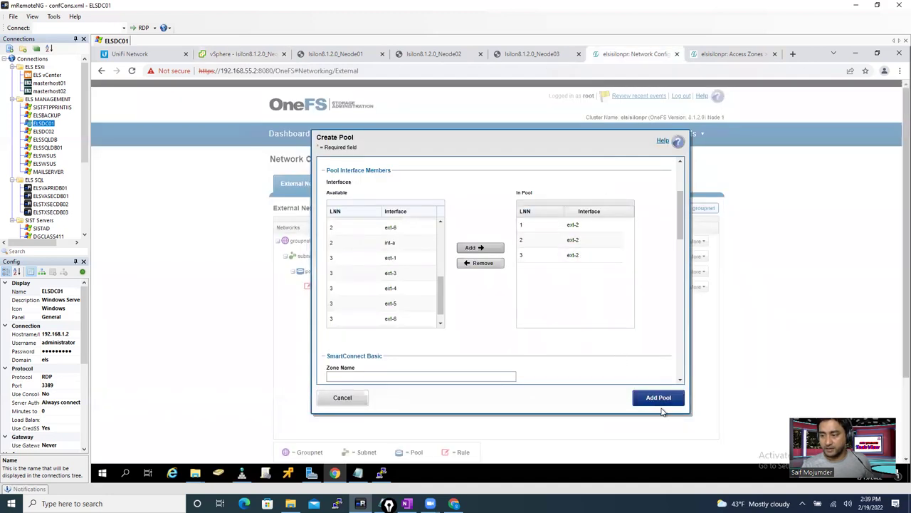
drag(684, 230, 686, 268)
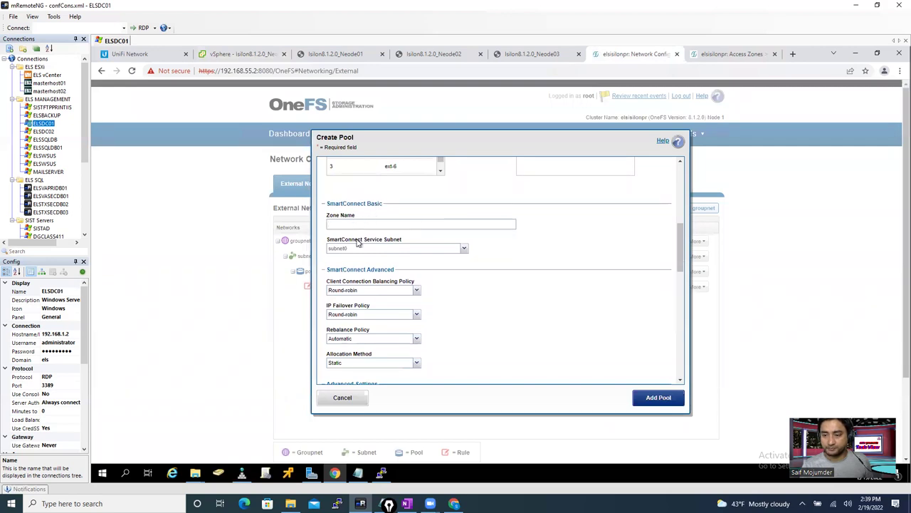
click(351, 223)
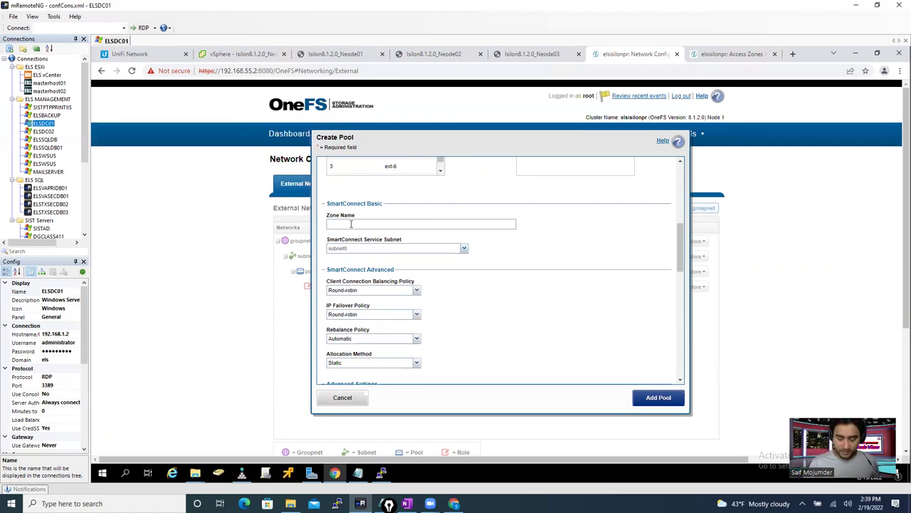
text(sa)
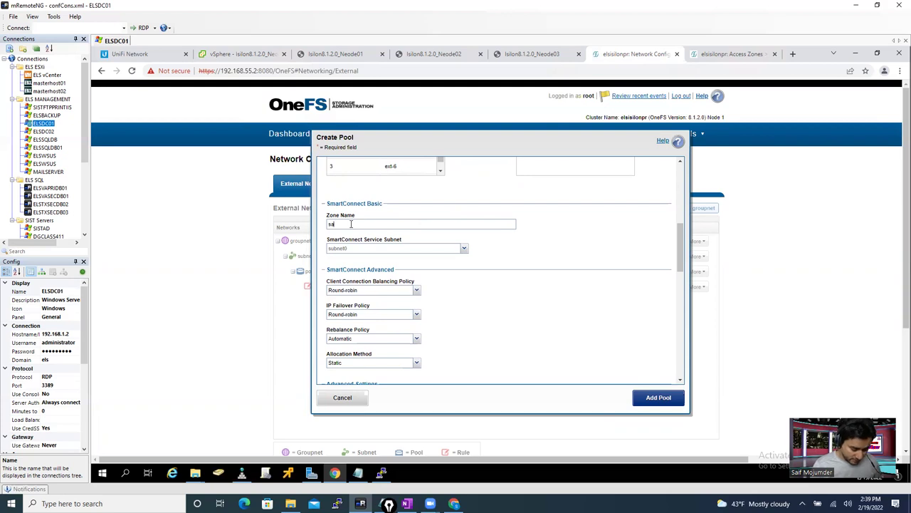
text(les)
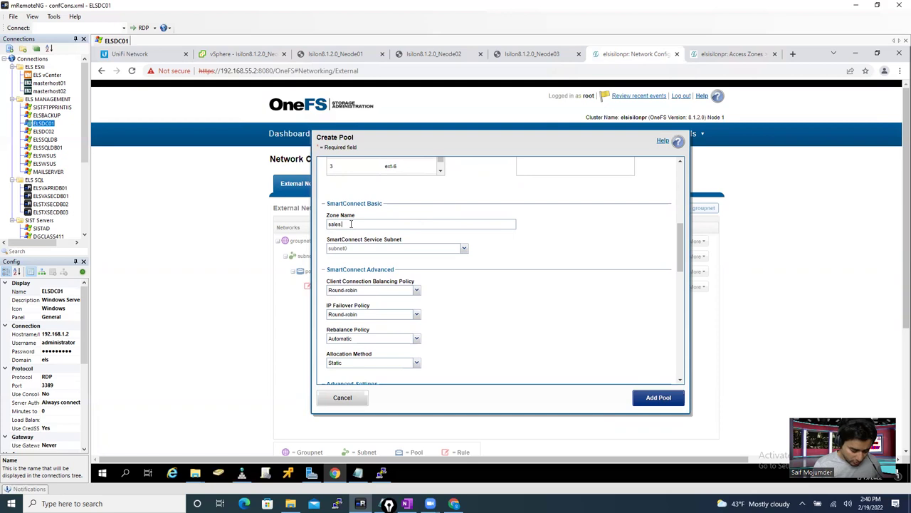
text(.els)
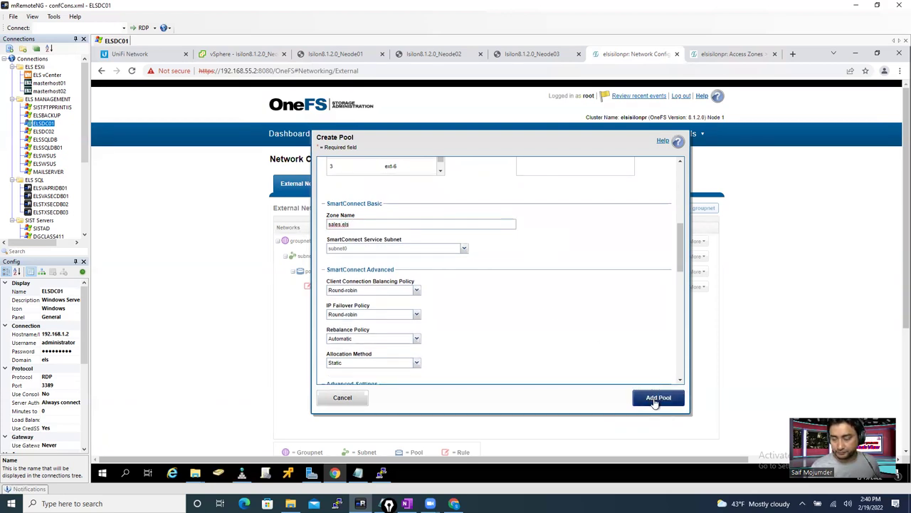
click(655, 401)
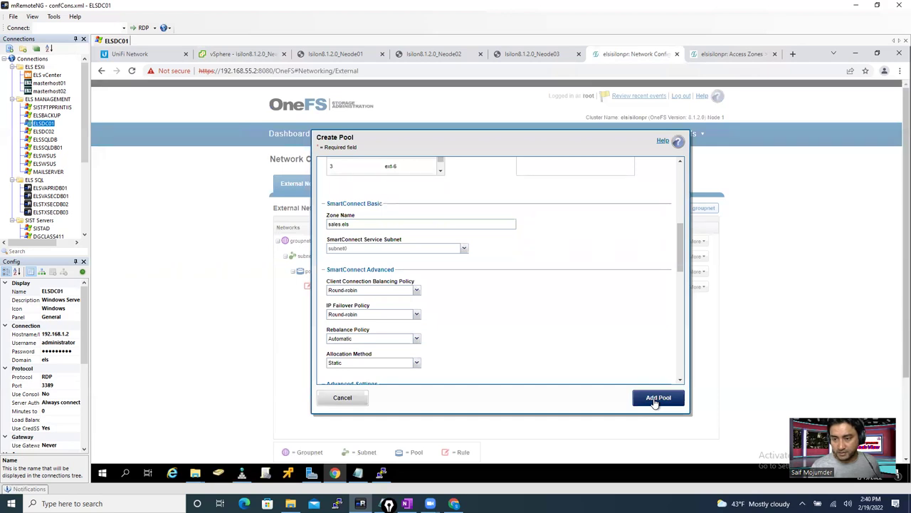
- Complete the zone name so it reads 'sales.els.com' and select it
click(382, 223)
text(com)
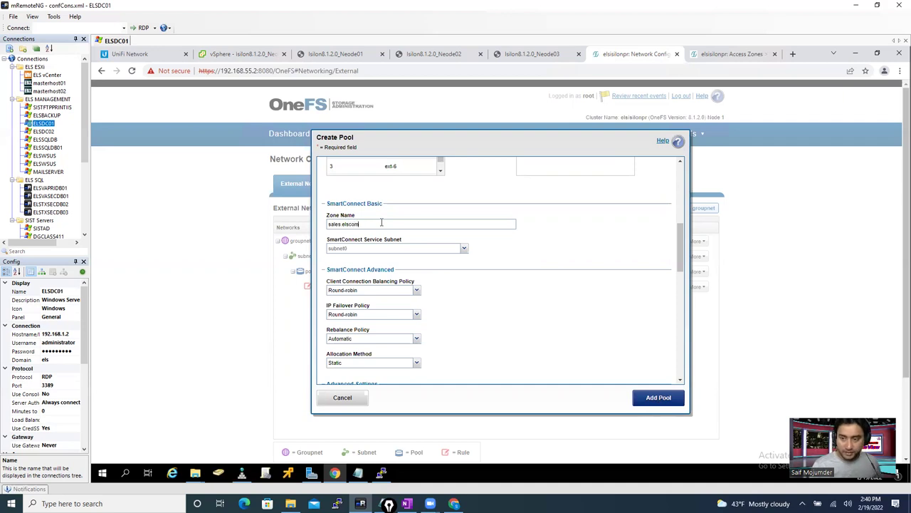
double_click(368, 223)
click(349, 224)
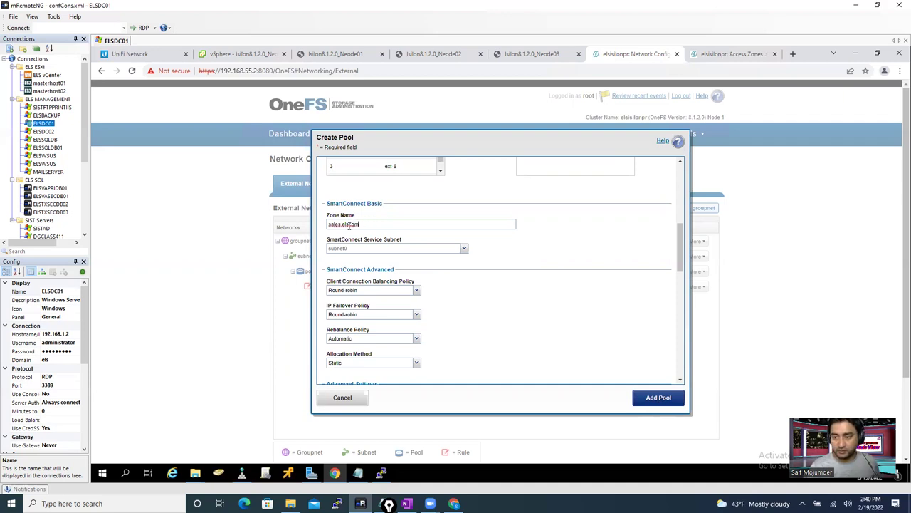
text(.)
drag(372, 223, 304, 225)
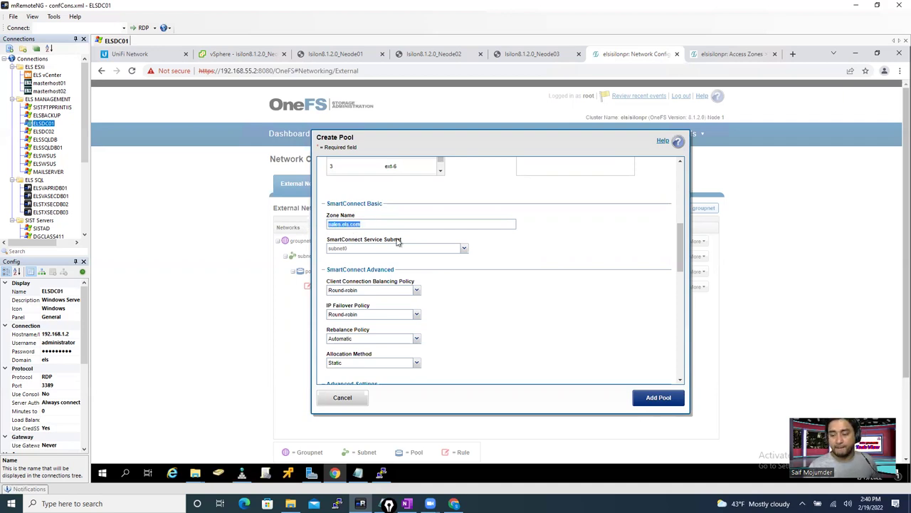
click(127, 473)
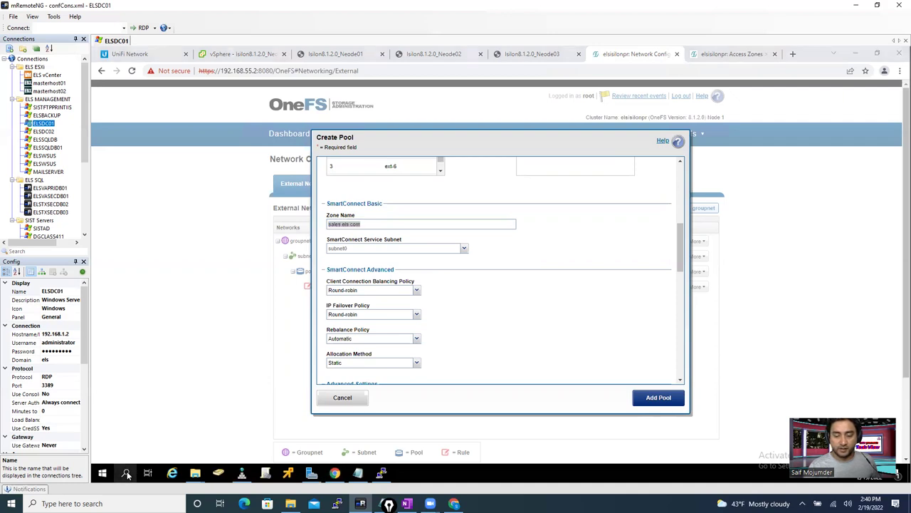
- Start a Notepad note listing sales.els.com and elsisilonpr.els.com
text(note)
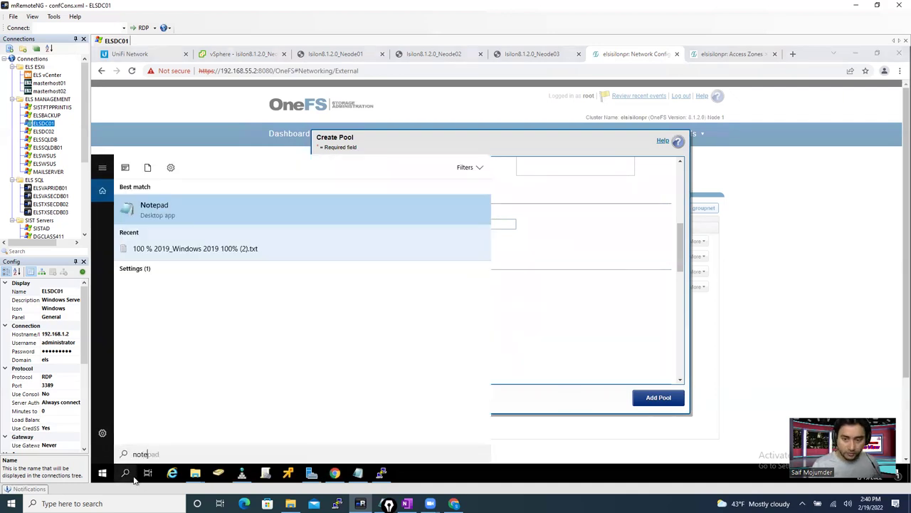
click(238, 210)
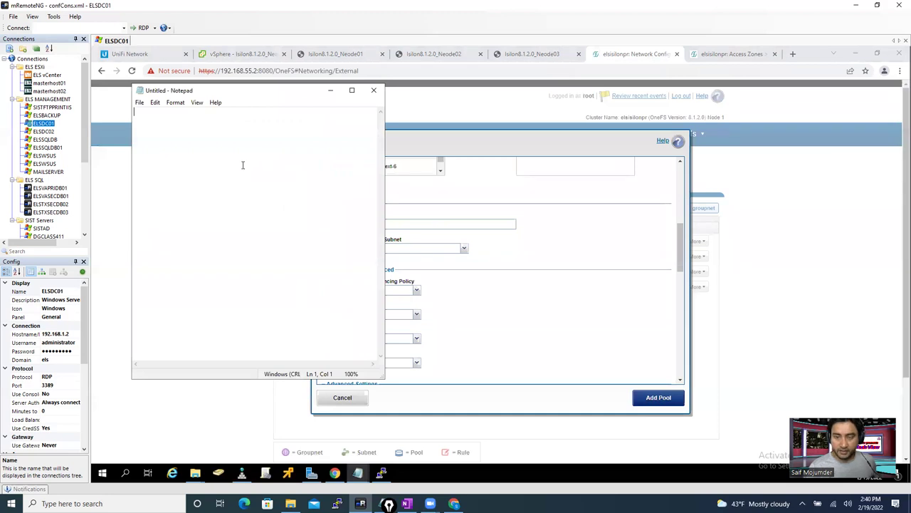
text(sales)
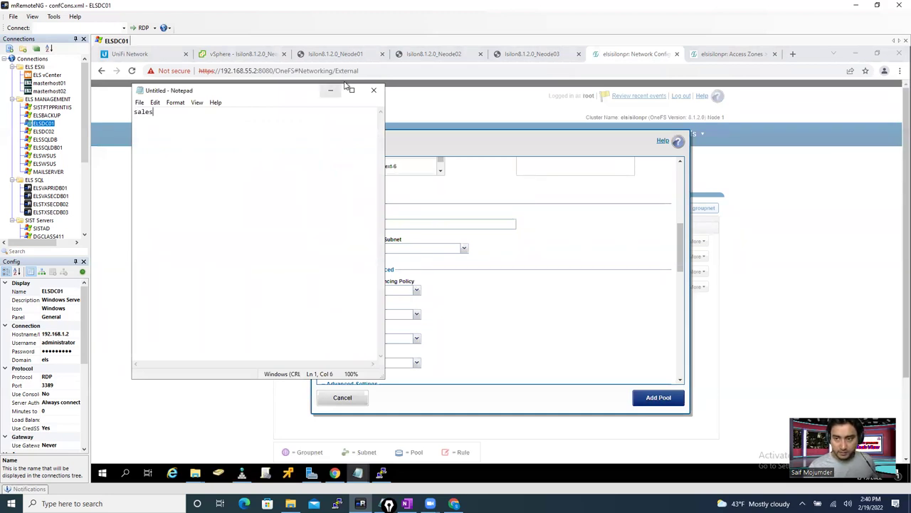
drag(153, 111, 121, 116)
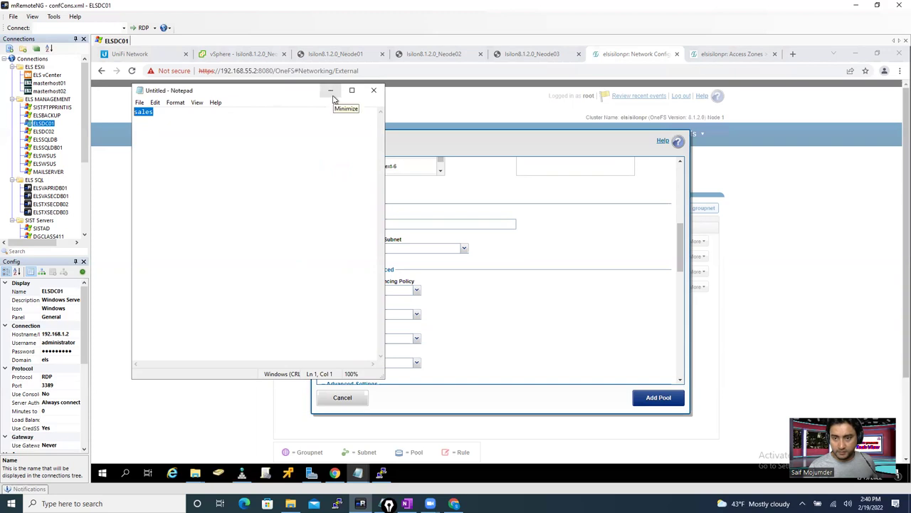
click(171, 115)
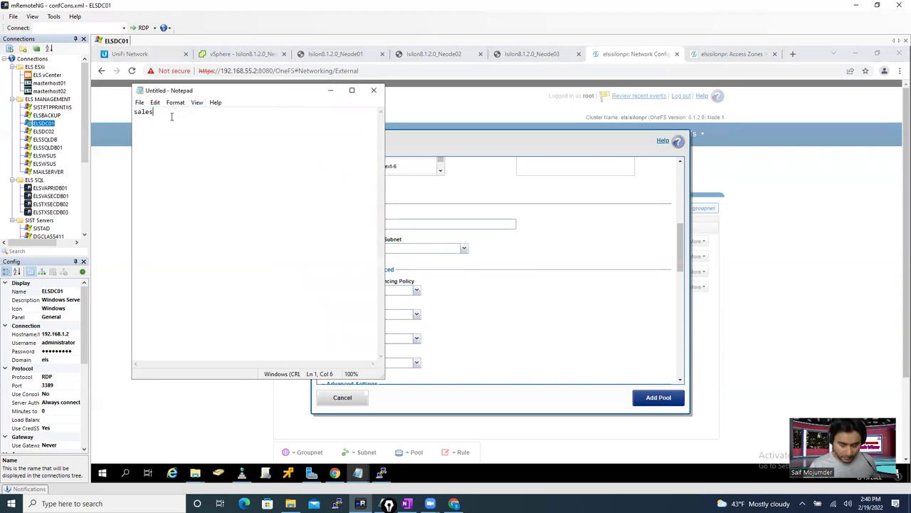
text(.els.)
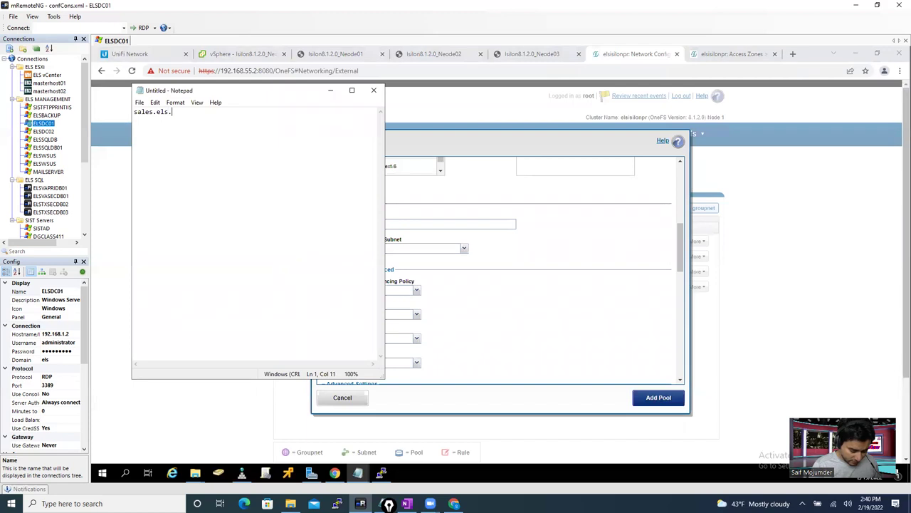
text(com )
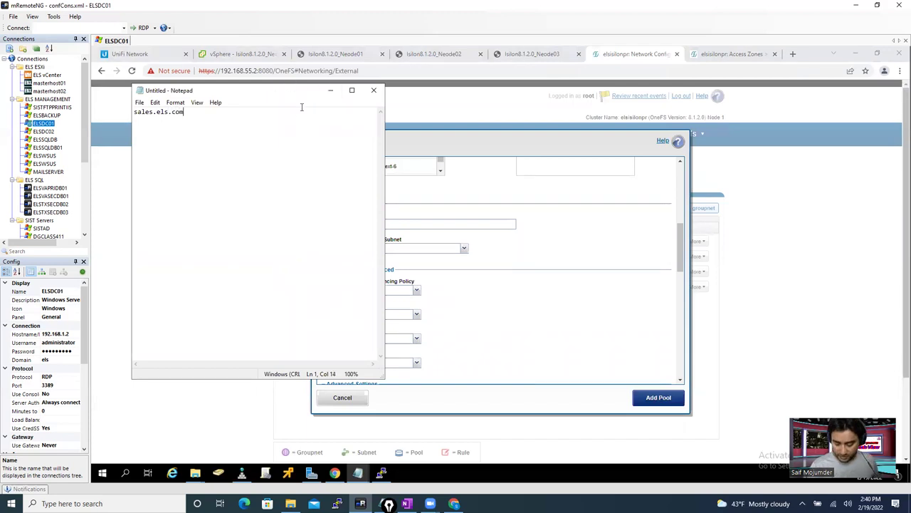
text(els)
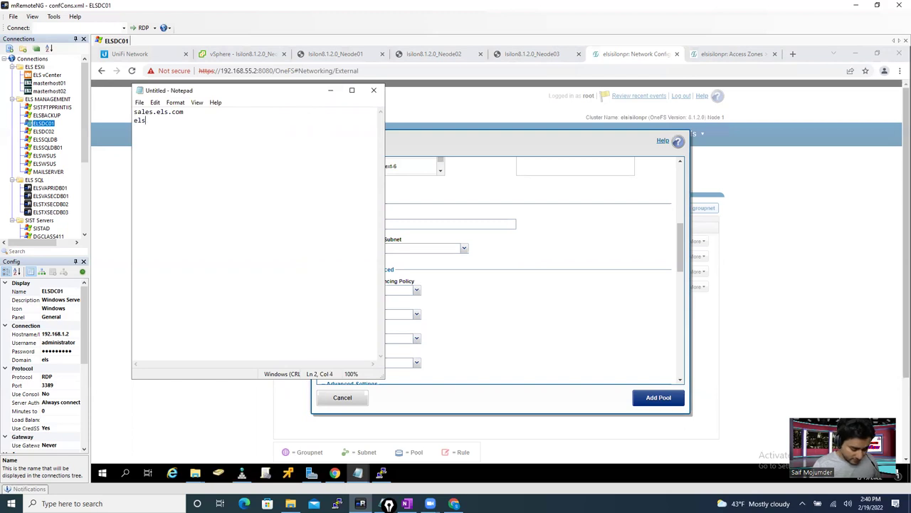
text(isilo)
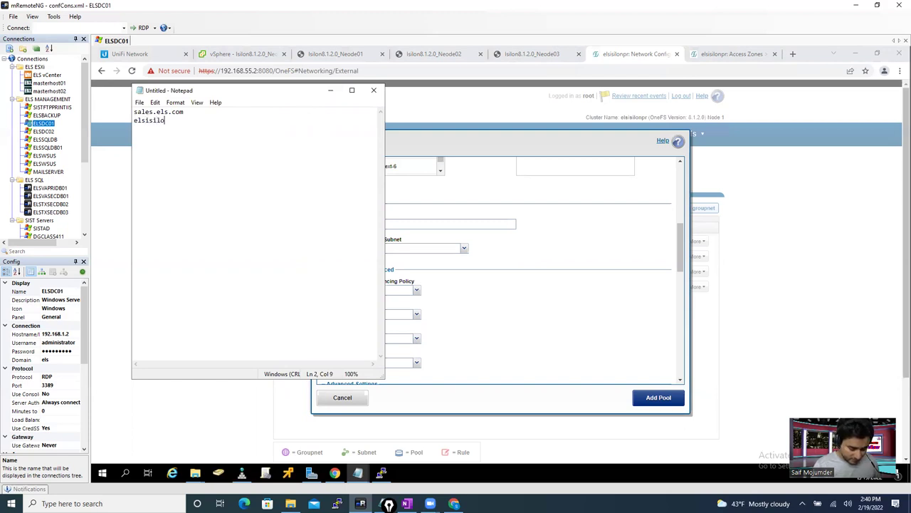
text(npr.els.com)
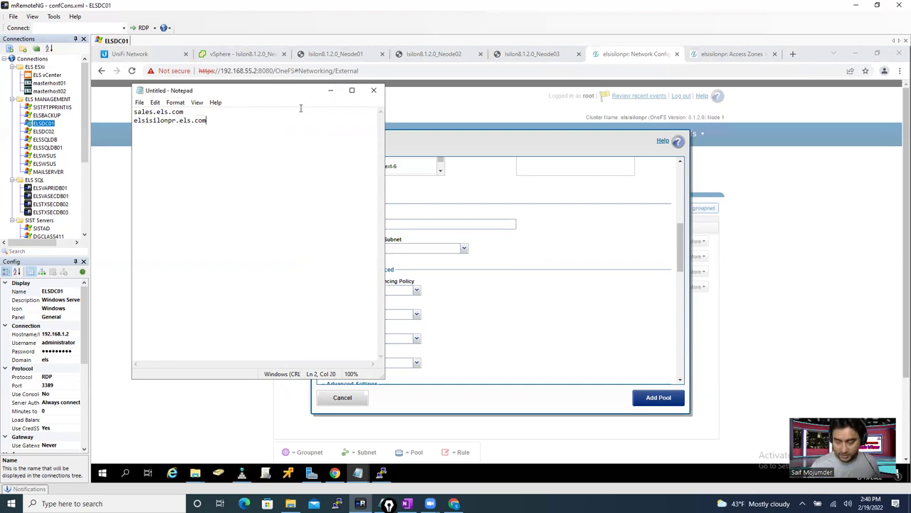
- Add marketing.els.com and it.els.com lines, removing the stray semicolon from the IT line
key(Return)
text(marketing.e)
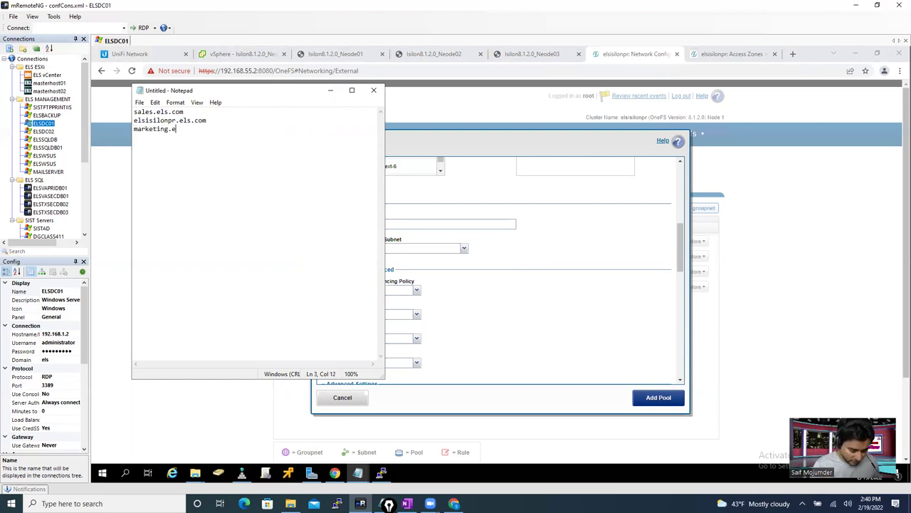
text(ls.com)
key(Return)
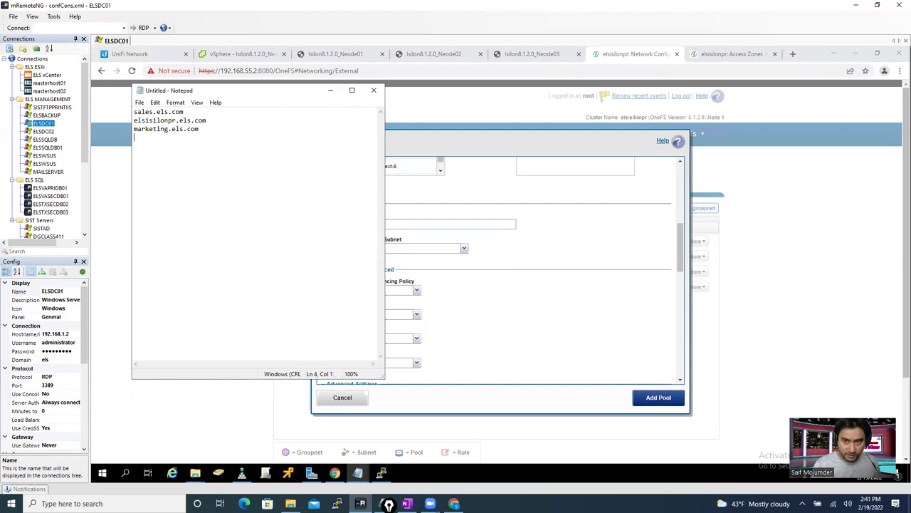
text(it)
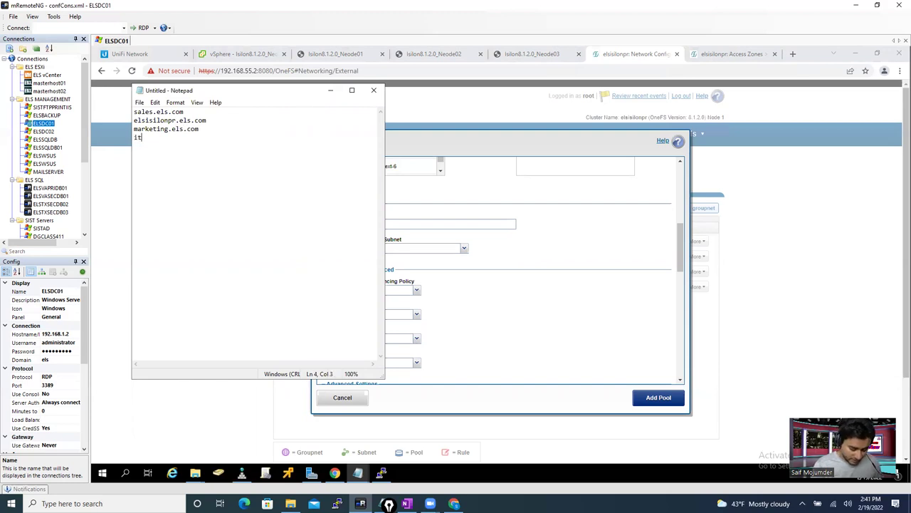
text(.el;s.com)
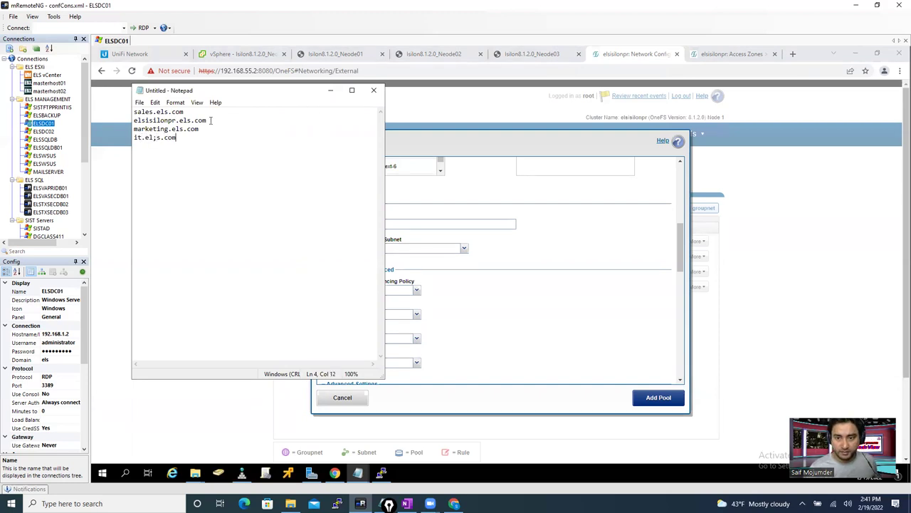
click(157, 138)
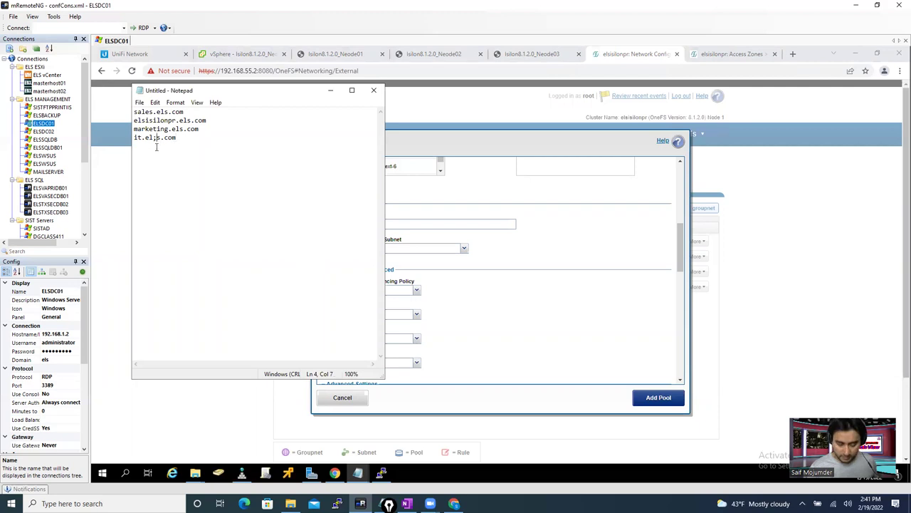
key(BackSpace)
click(203, 111)
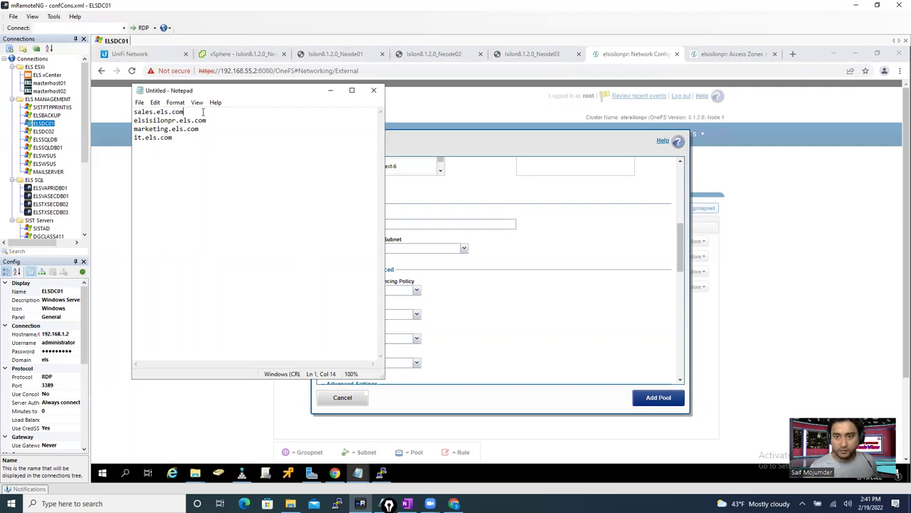
- Note range 192.168.55.11-20 beside sales and 192.168.55.21-30 beside marketing
text(--)
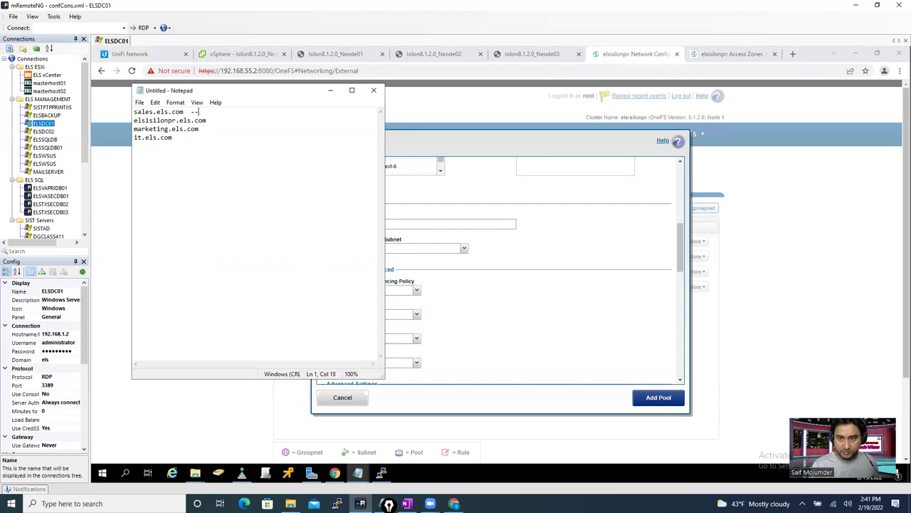
text( 10.15)
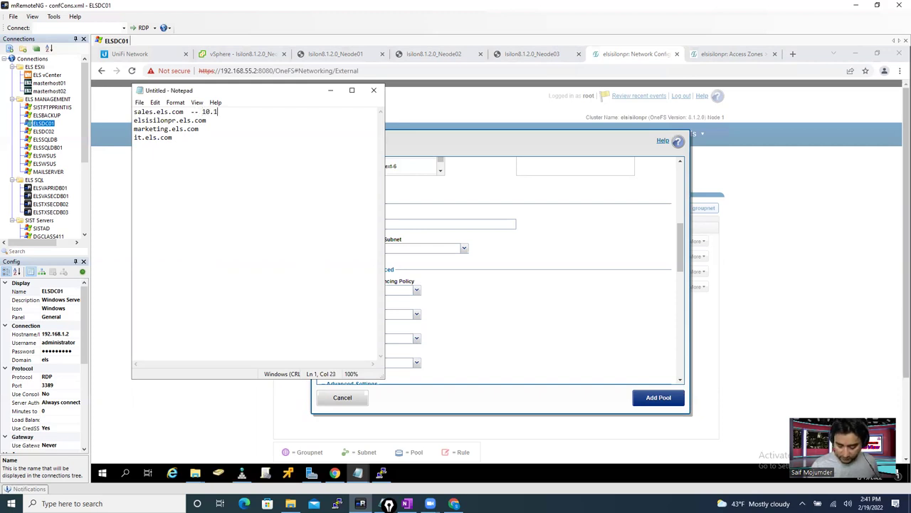
key(BackSpace)
key(BackSpace)
key(BackSpace)
key(BackSpace)
key(BackSpace)
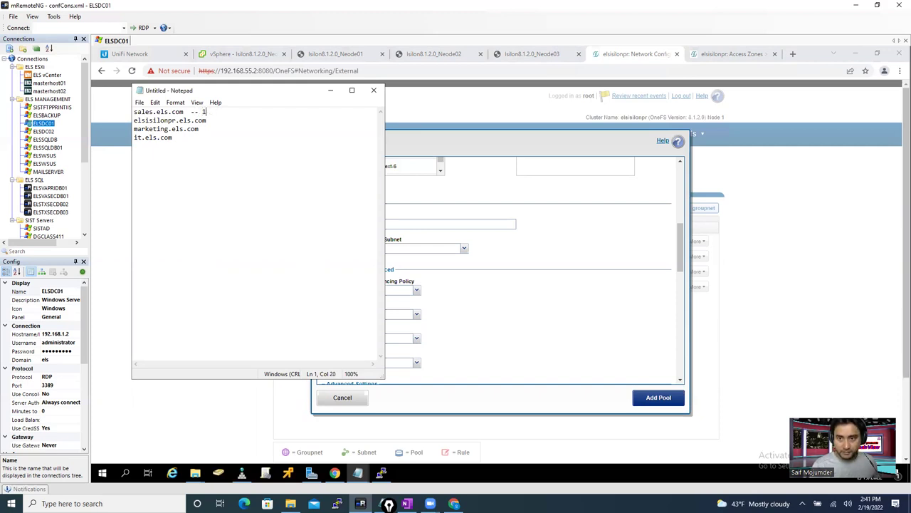
text(192.16)
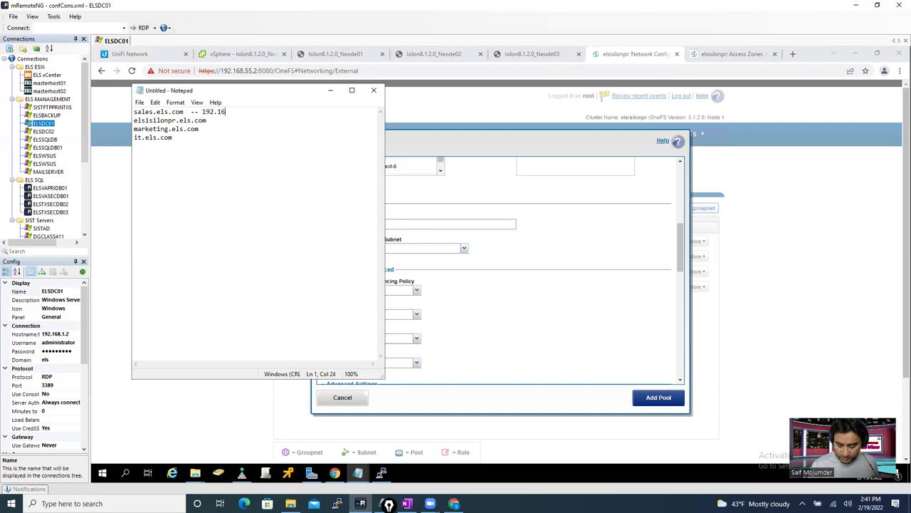
text(8.55.)
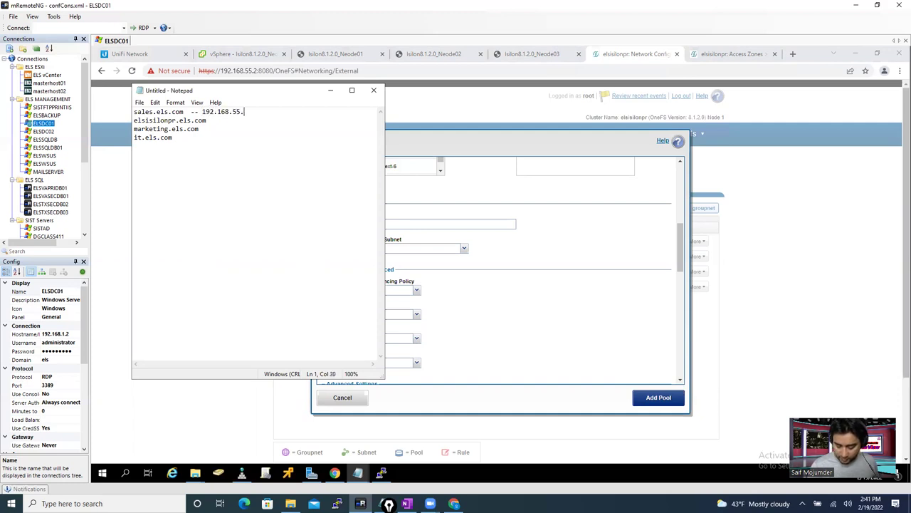
text(11-)
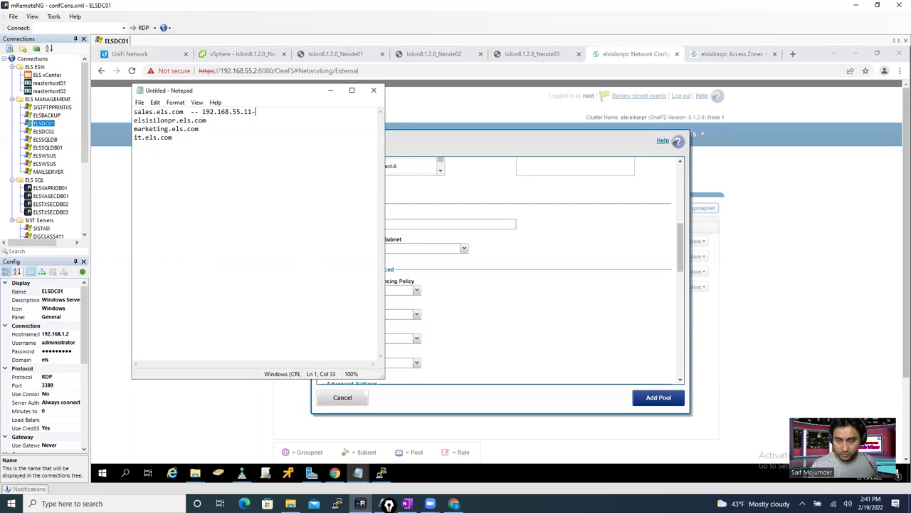
text(20)
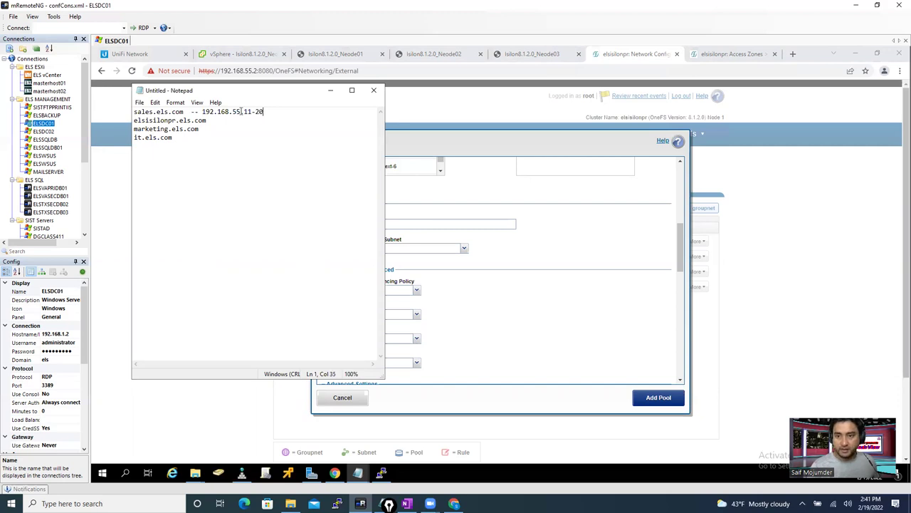
drag(265, 111, 204, 111)
key(ctrl+c)
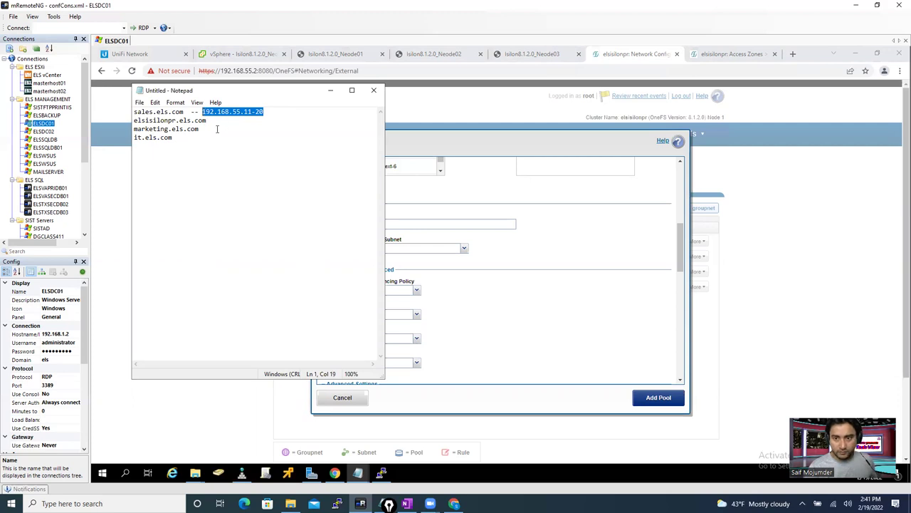
click(220, 130)
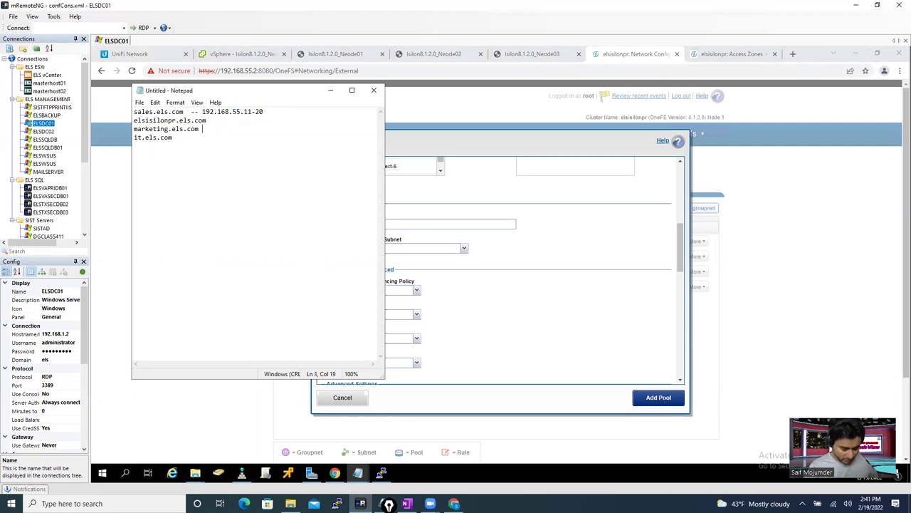
text(--)
key(ctrl+v)
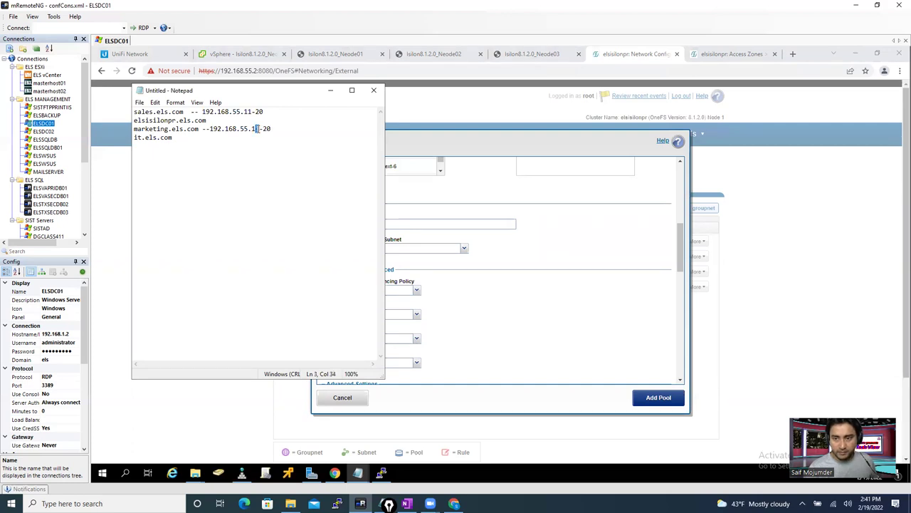
drag(271, 129, 250, 129)
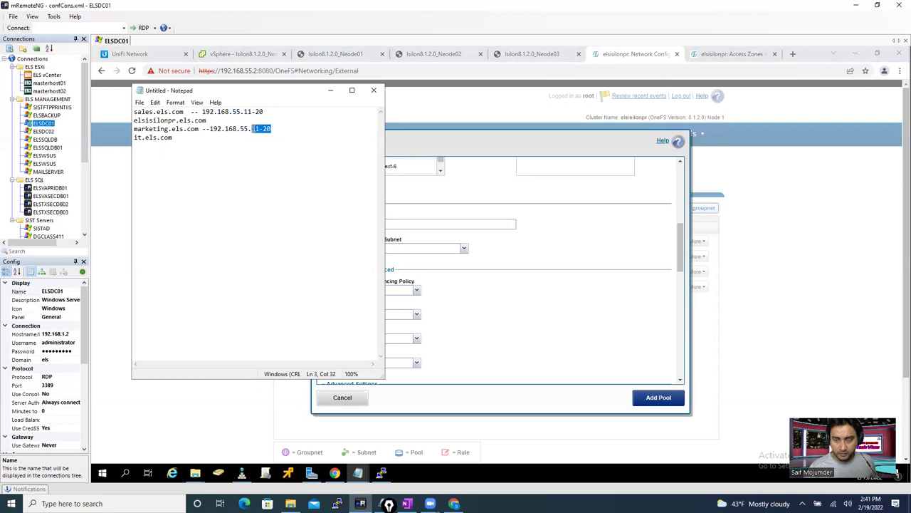
text(21)
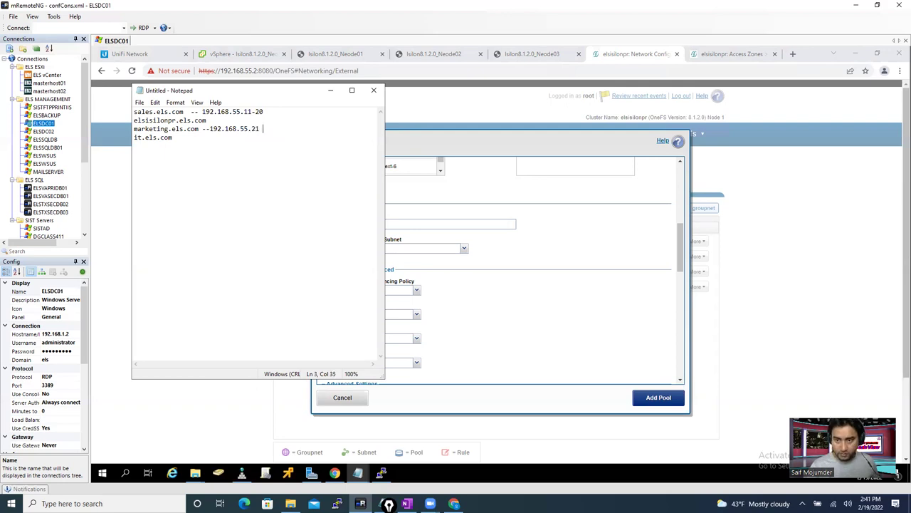
text(- 30)
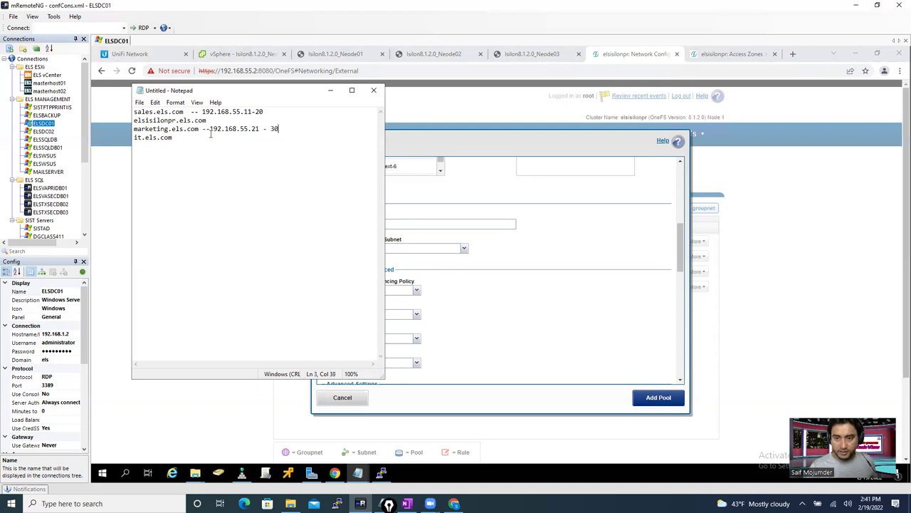
- Note range 192.168.55.31-40 beside it.els.com
drag(290, 127, 203, 129)
key(ctrl+c)
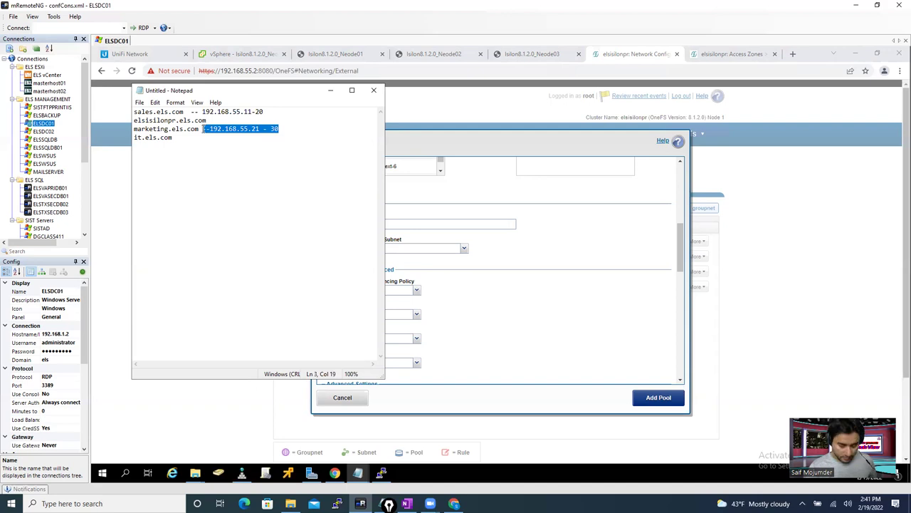
click(189, 140)
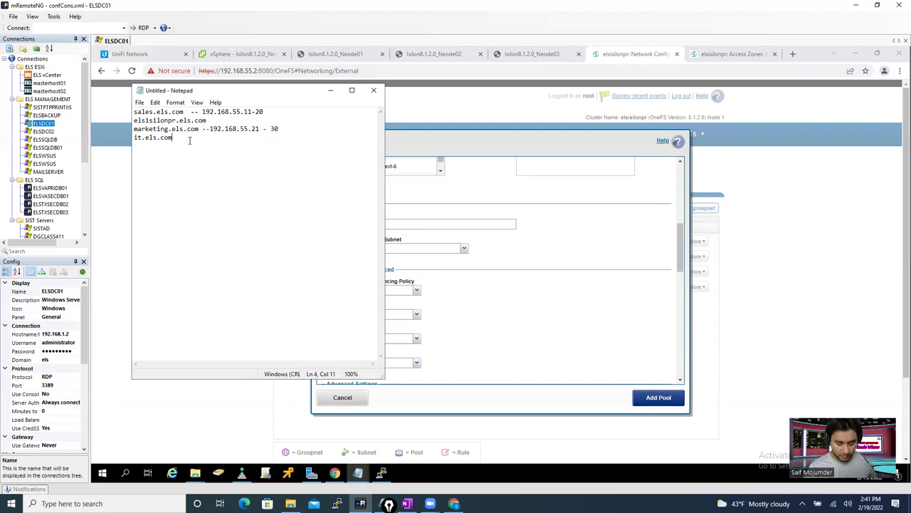
key(ctrl+v)
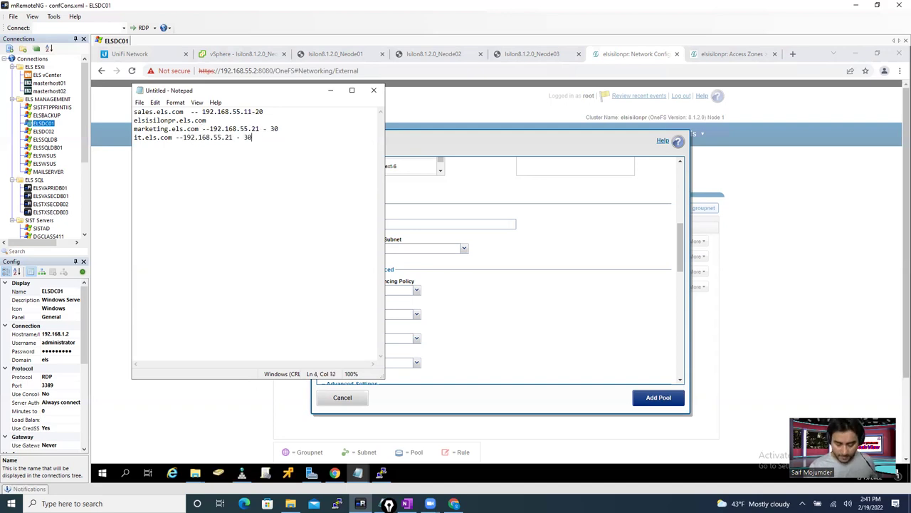
key(BackSpace)
key(BackSpace)
text(10)
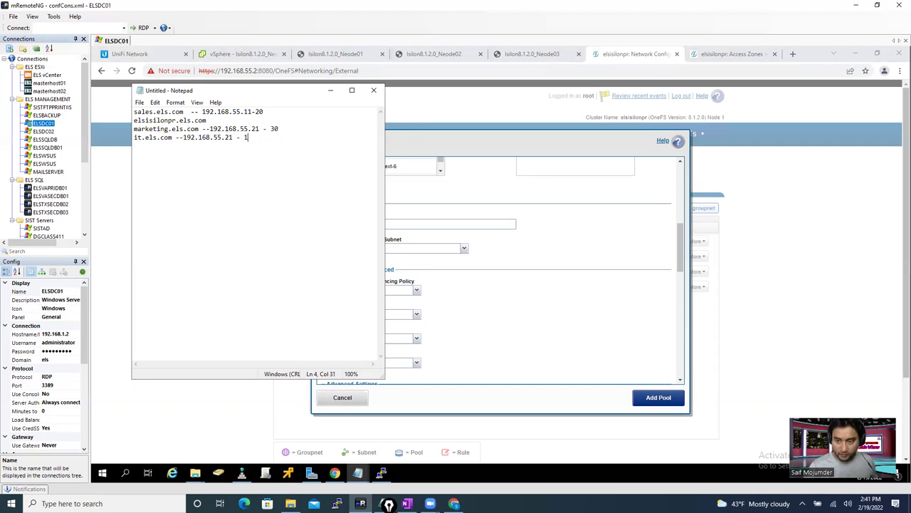
key(BackSpace)
key(BackSpace)
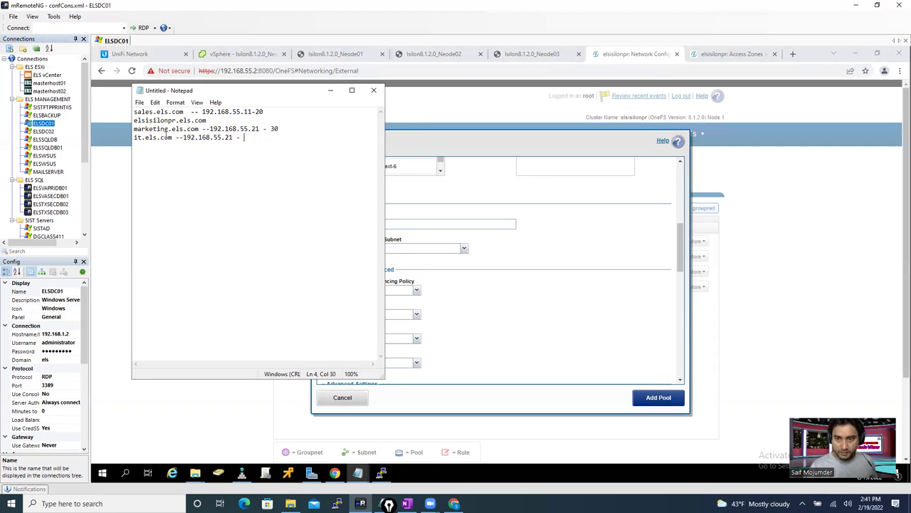
text(40)
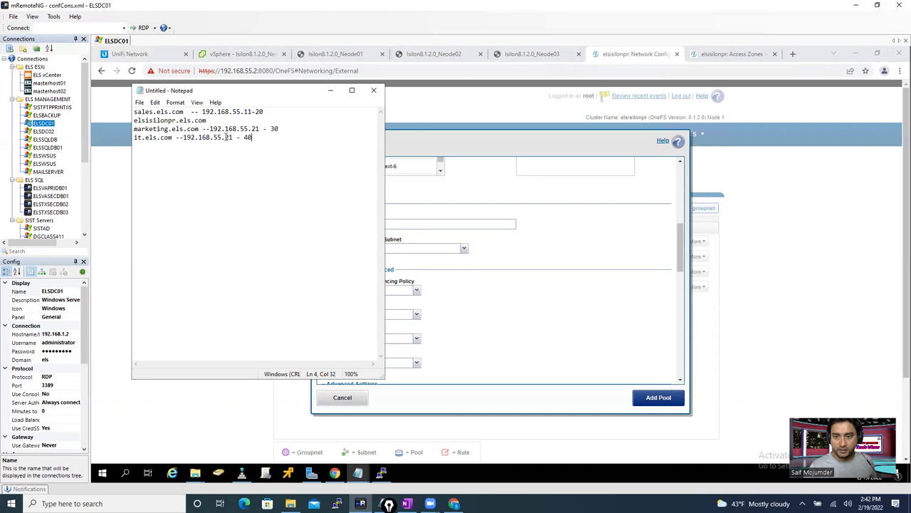
click(231, 137)
key(BackSpace)
text(3)
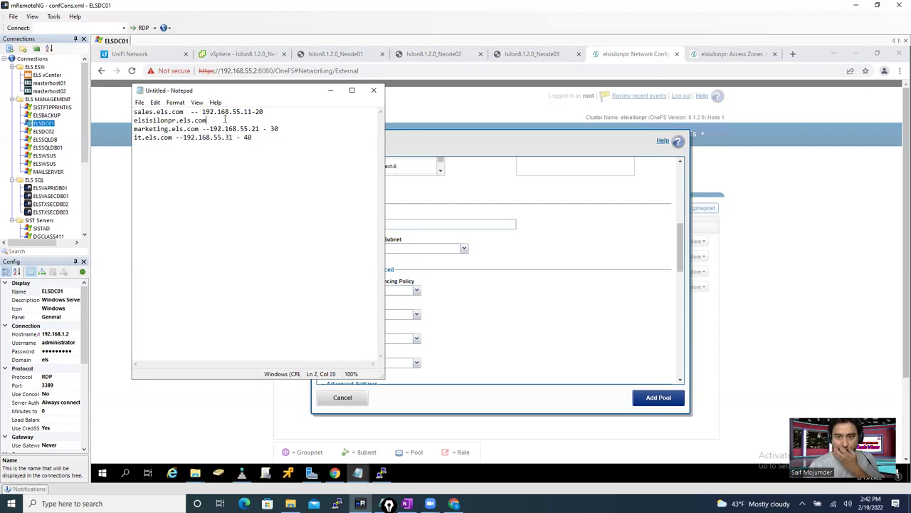
- Move elsisilonpr.els.com to the bottom as 'elsisilonpr.els.com : 192.168.55.150' and select all
drag(206, 119, 121, 122)
key(ctrl+c)
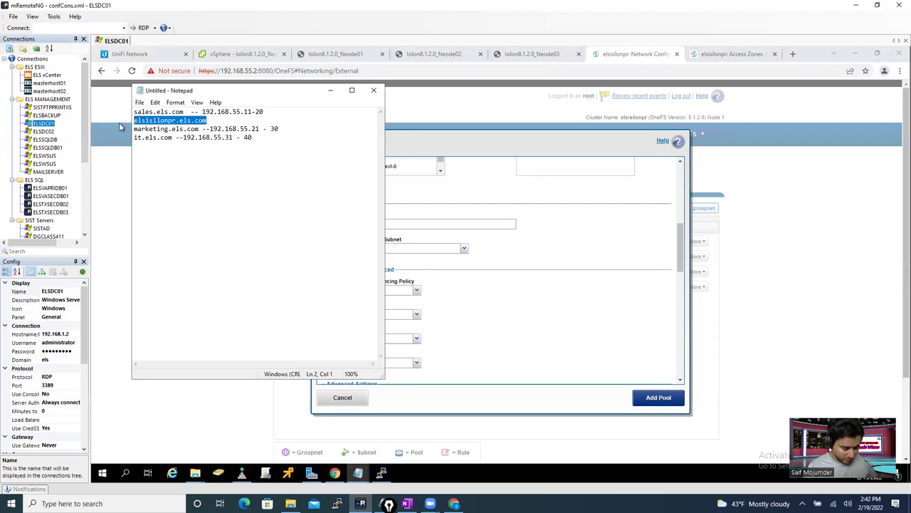
key(BackSpace)
click(147, 160)
click(259, 139)
key(Return)
key(Return)
key(Return)
key(ctrl+v)
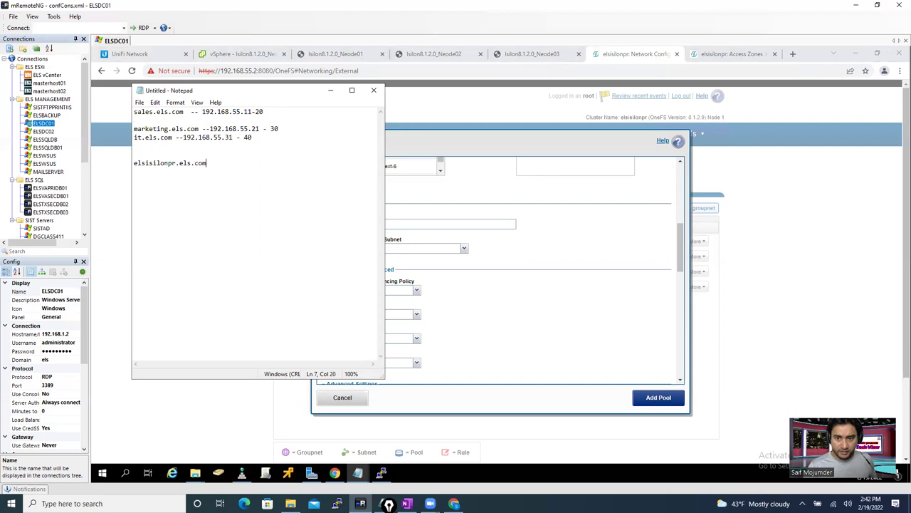
text(:)
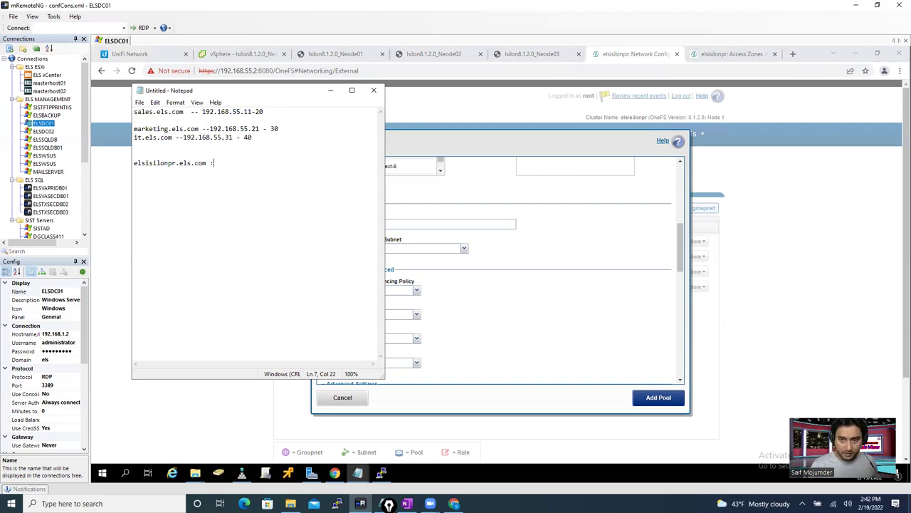
text( 192.168.55.150)
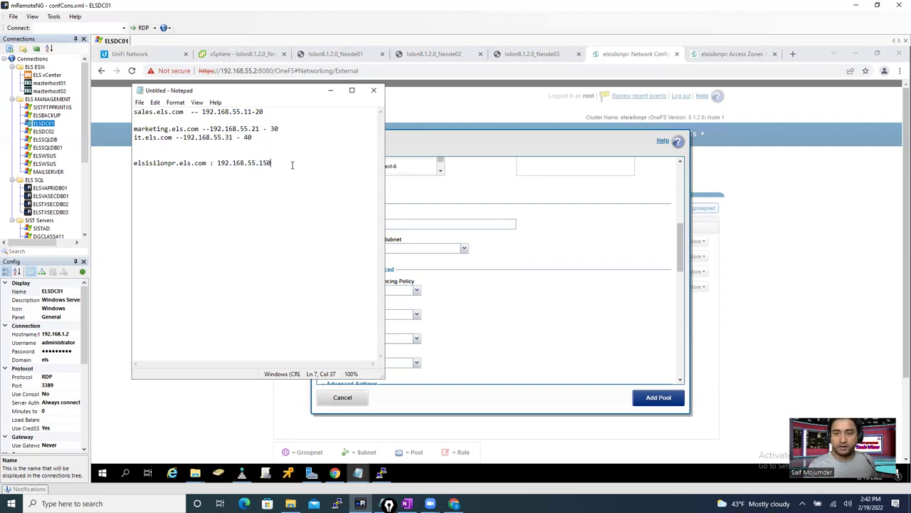
key(ctrl+a)
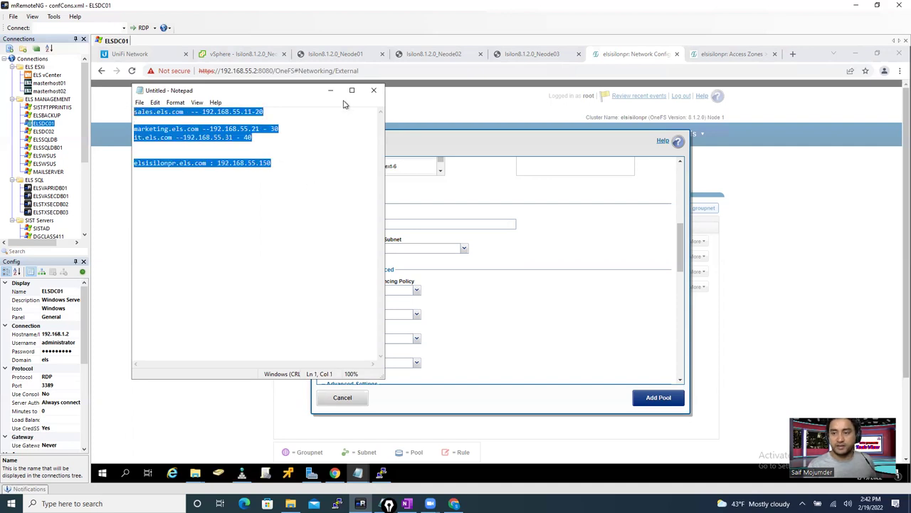
- Create the sales pool under subnet0 with range 192.168.55.11–192.168.55.20
click(330, 90)
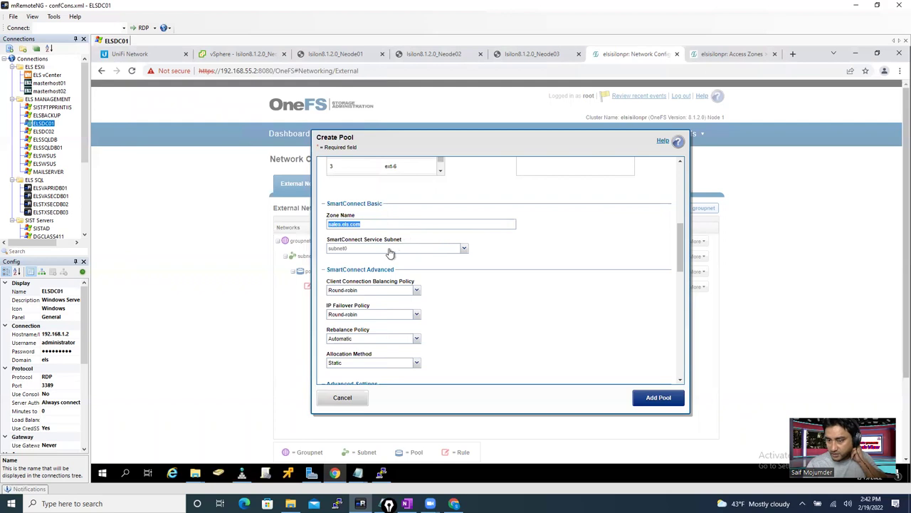
drag(681, 260, 685, 366)
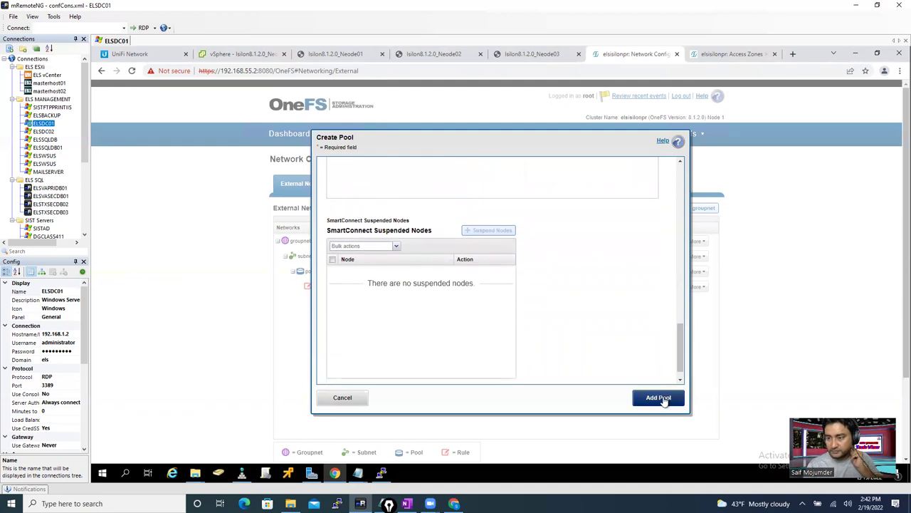
click(662, 400)
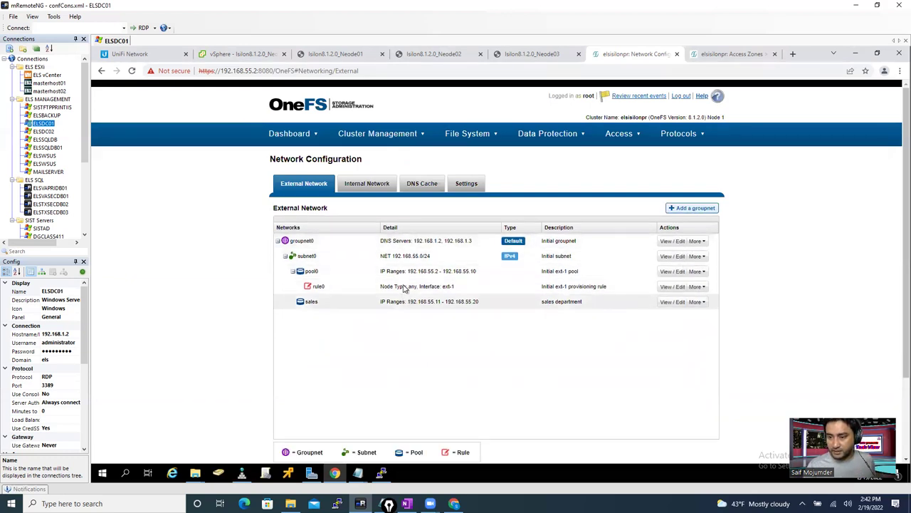
- Add a new pool to subnet0 and name it pool2_marketing
click(697, 272)
click(697, 256)
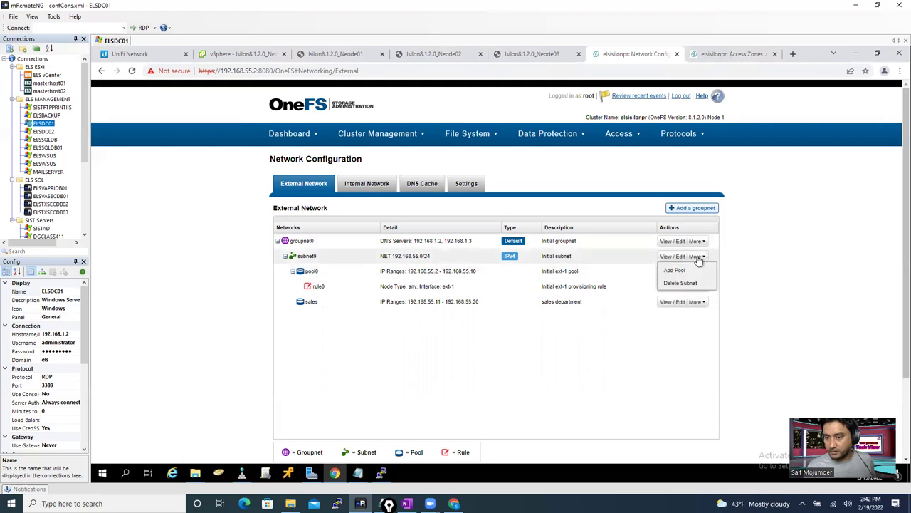
click(699, 271)
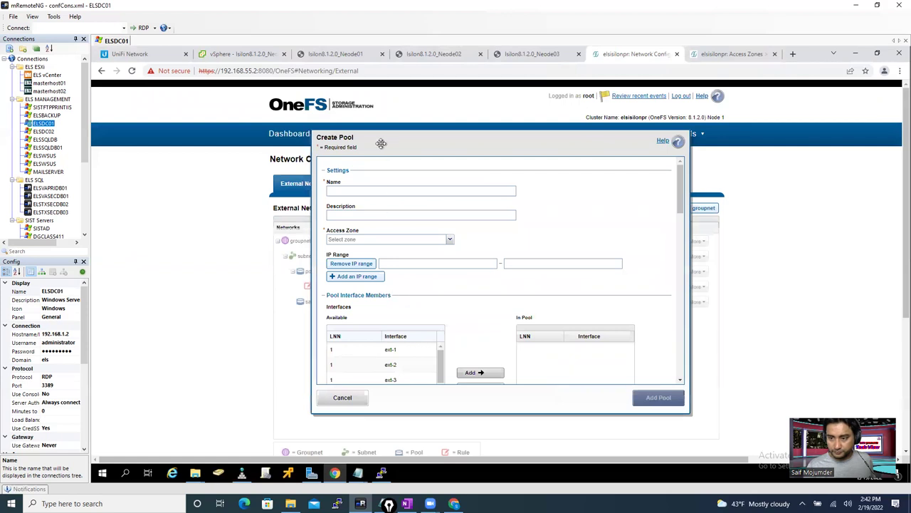
drag(380, 140, 459, 143)
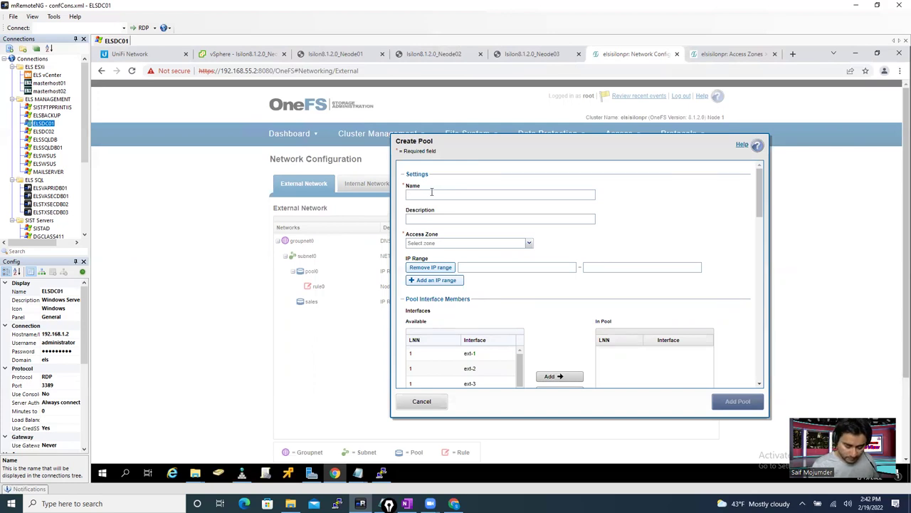
text(o)
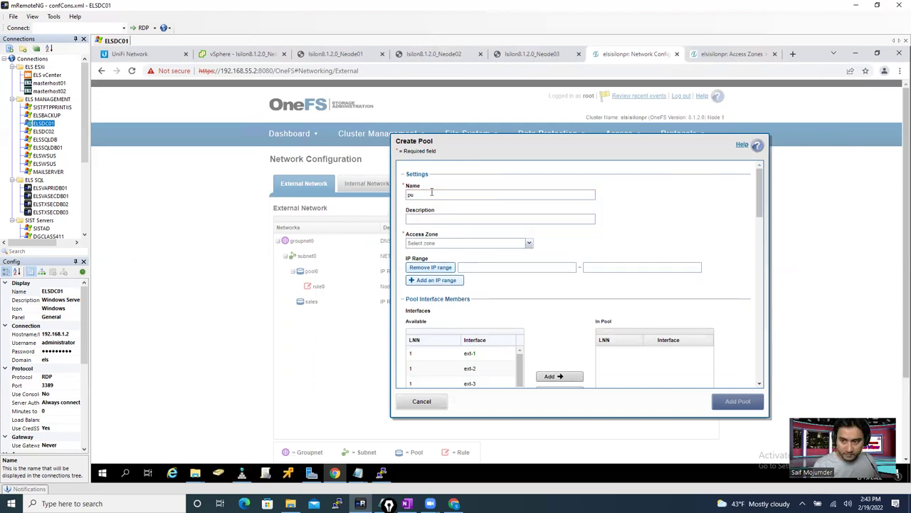
key(BackSpace)
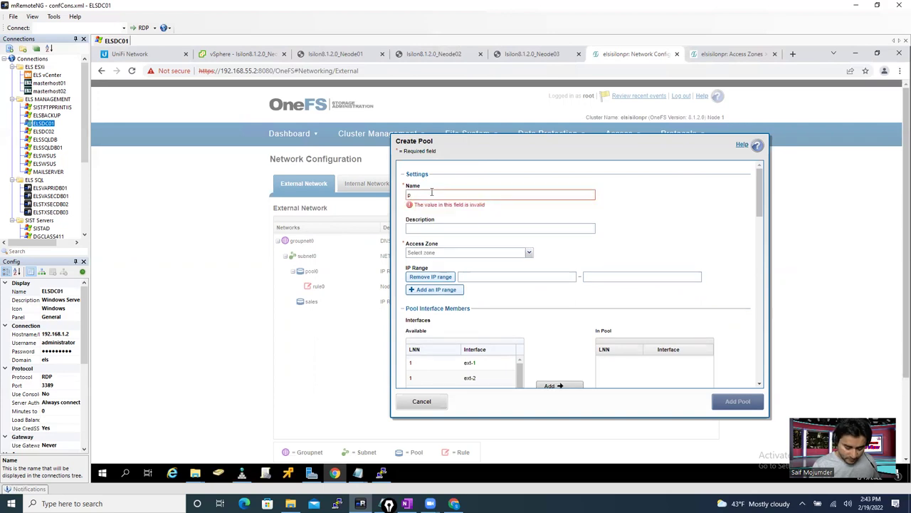
text(ol)
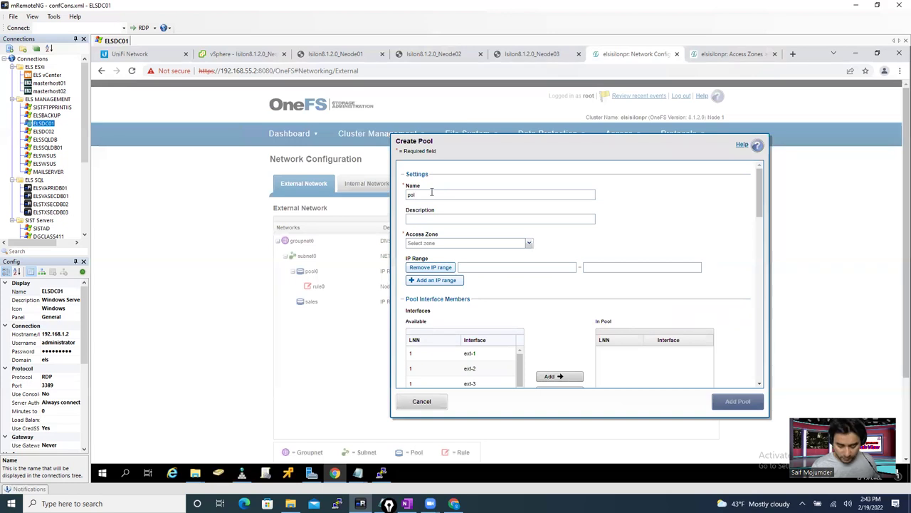
text(ol2_marketing)
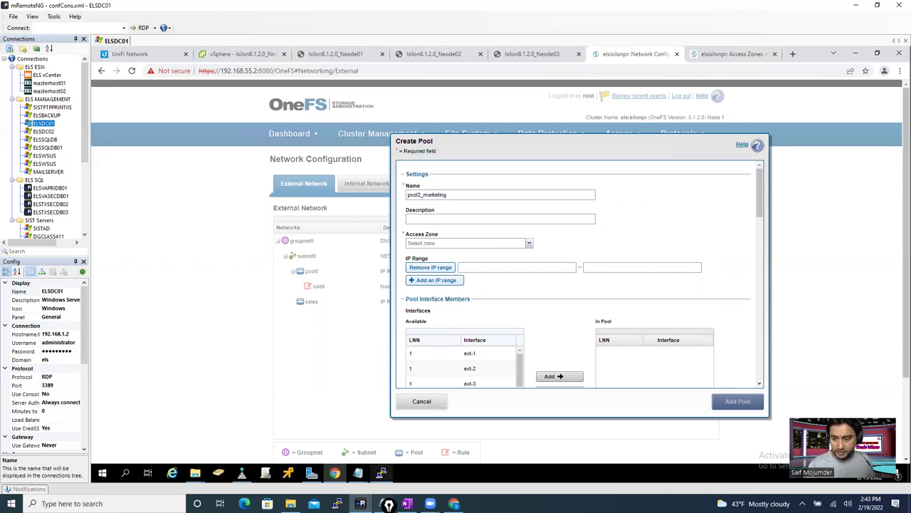
- Give pool2_marketing description Marketing Group, access zone marketing and range 192.168.55.21–192.168.55.30
mouse_move(381, 475)
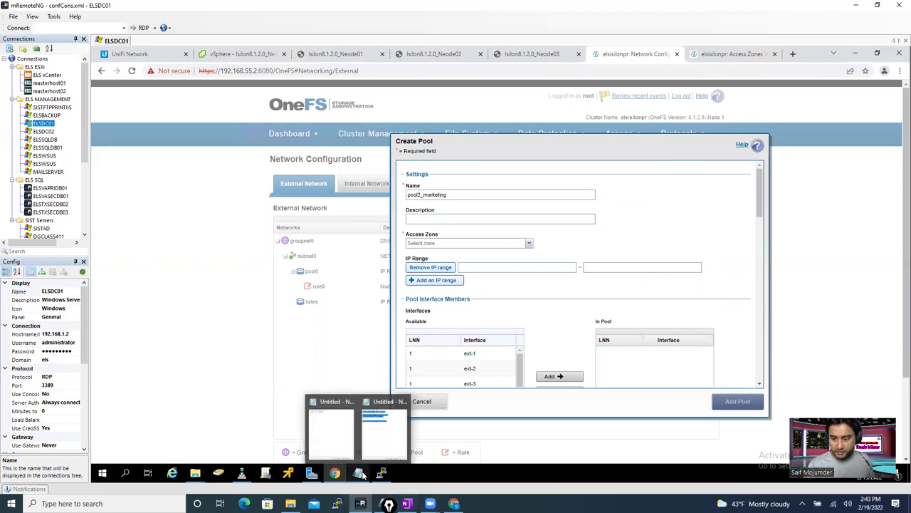
click(373, 425)
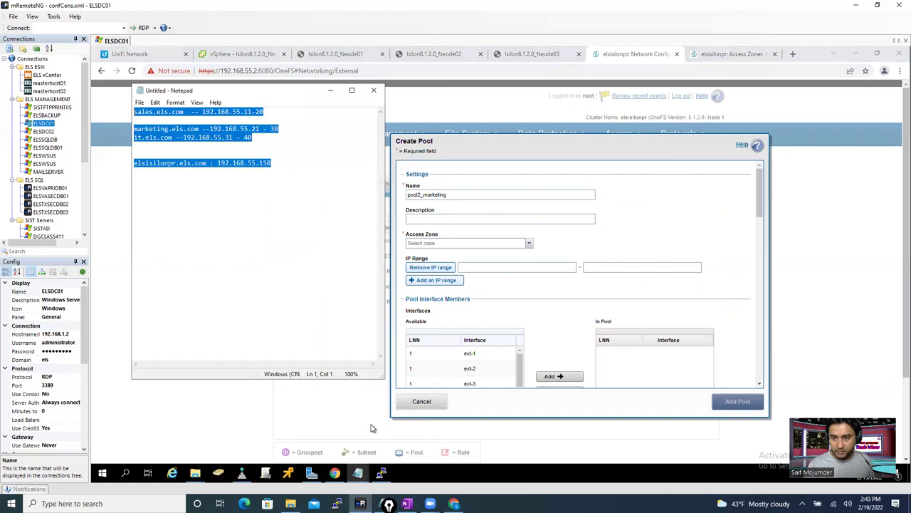
click(210, 137)
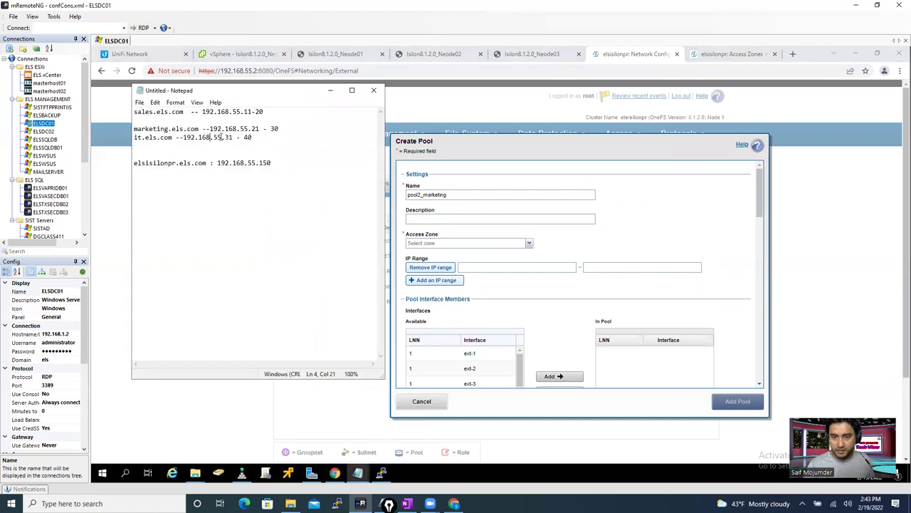
click(434, 219)
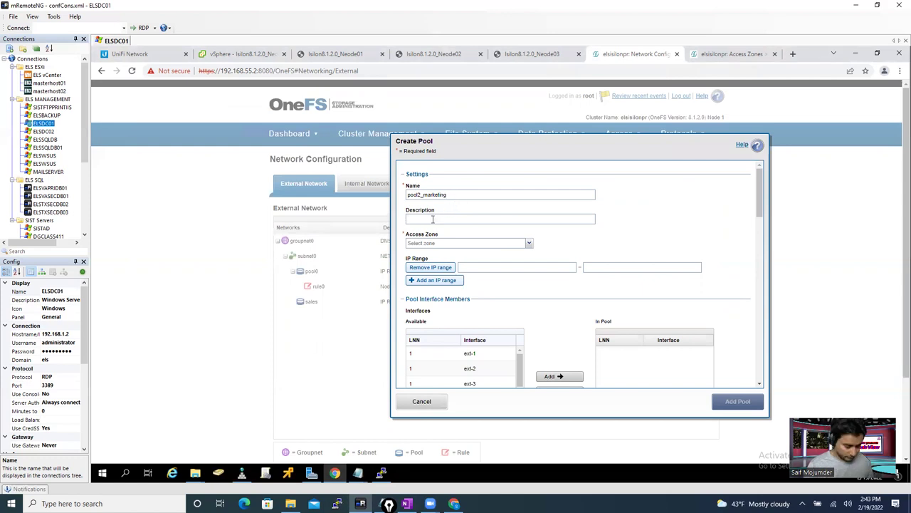
text(Marketing Group)
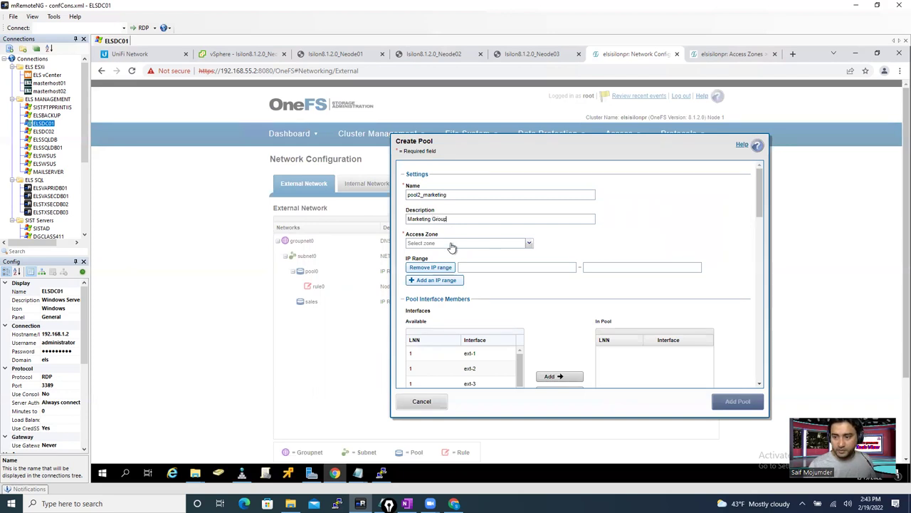
click(453, 243)
click(449, 261)
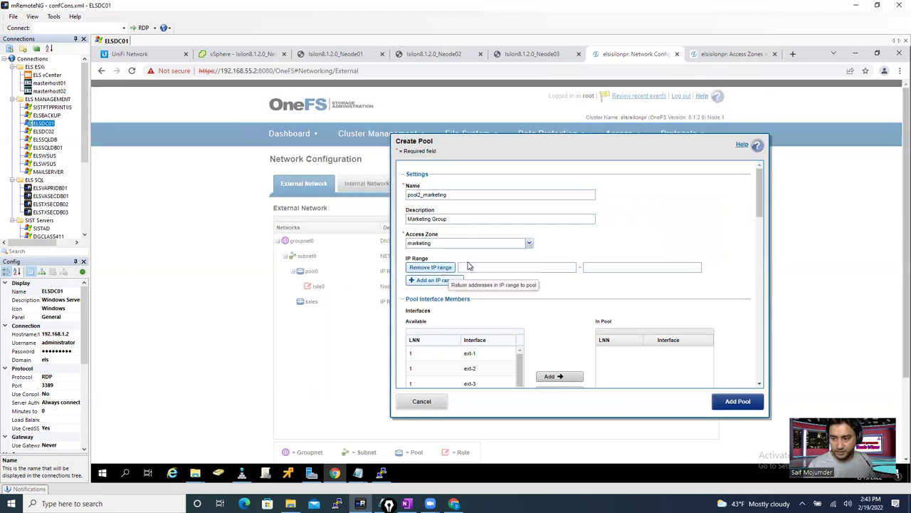
text(1)
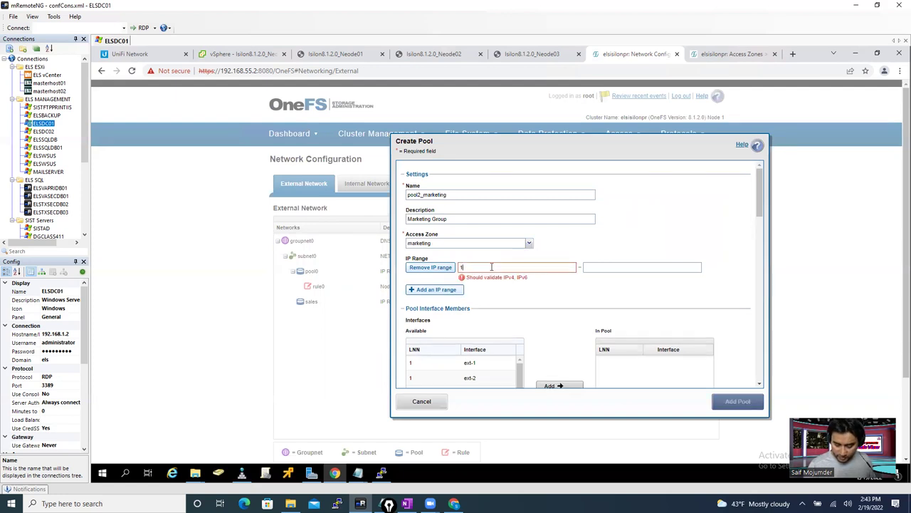
text(92.168.55)
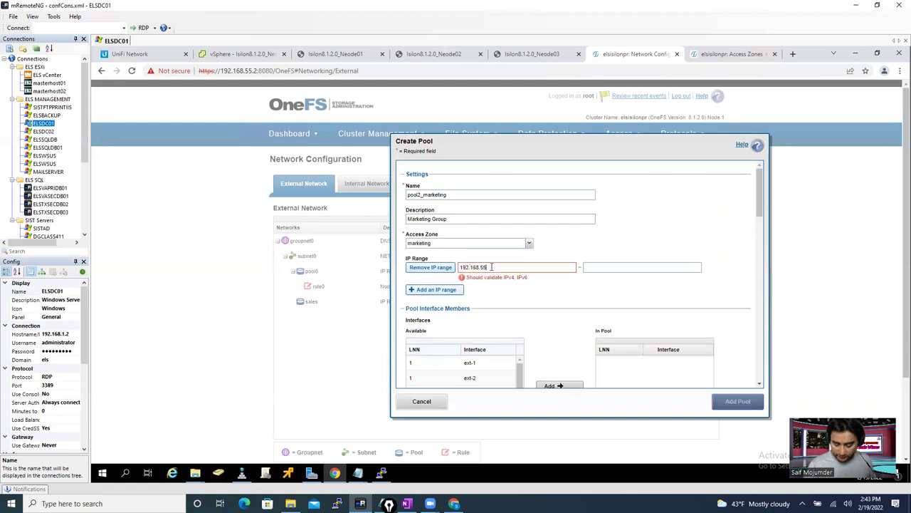
text(.2)
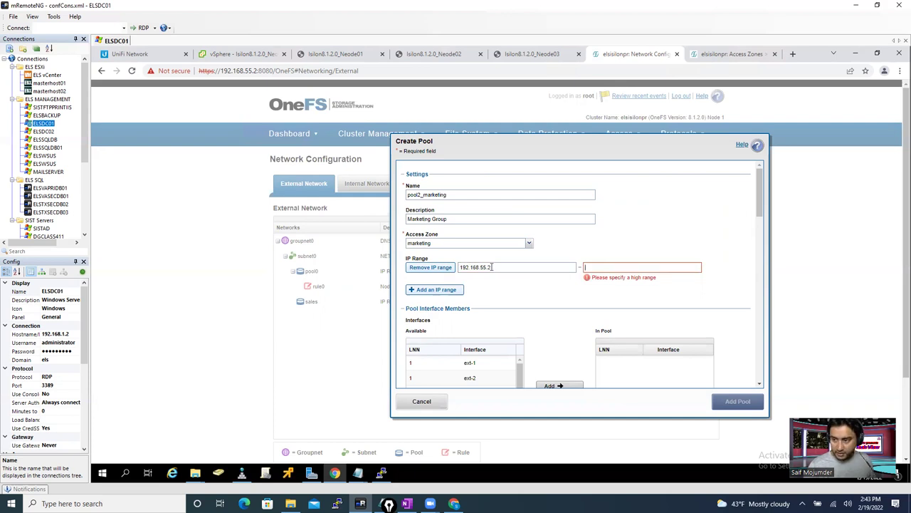
text(192.168.55.)
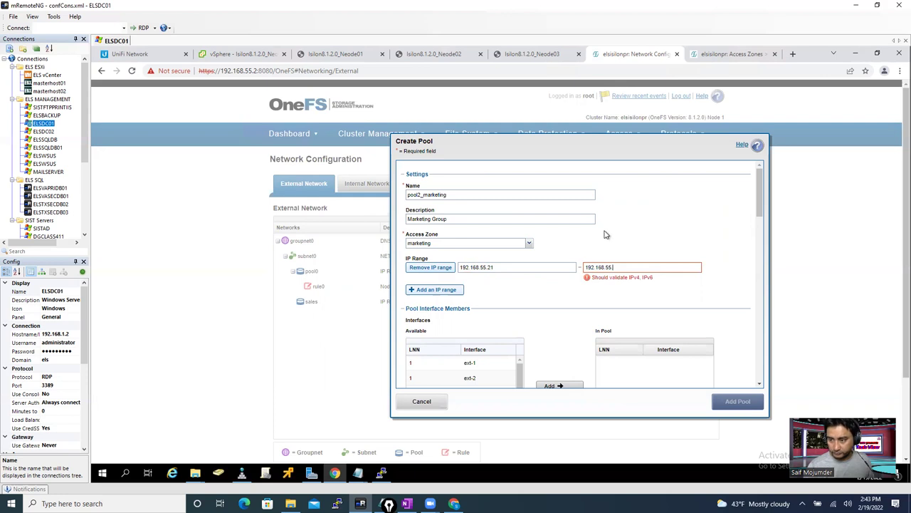
text(30)
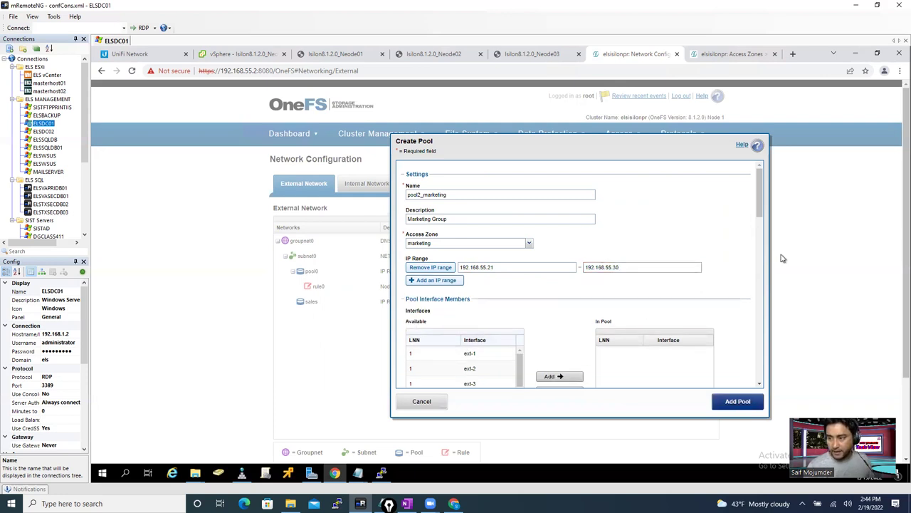
- Add the ext-2 interfaces of nodes 1, 2 and 3 to pool2_marketing's members
drag(762, 208, 762, 236)
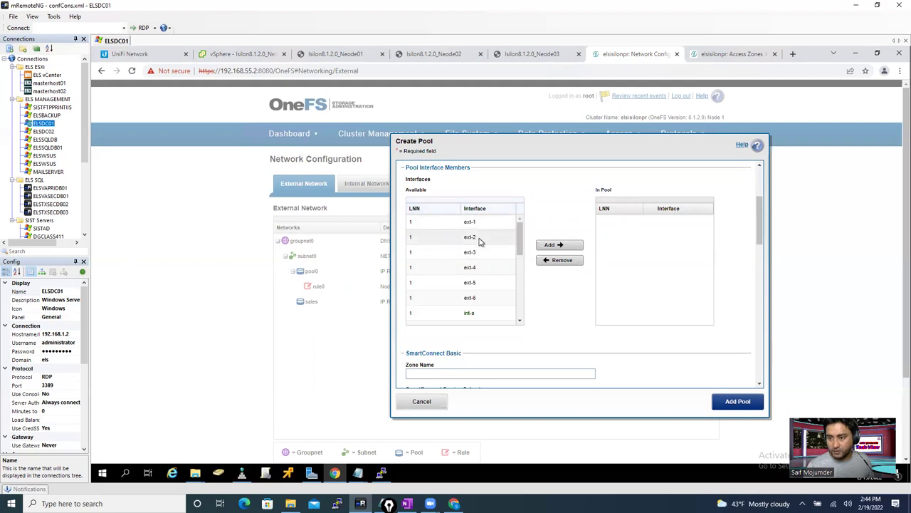
click(479, 237)
click(554, 246)
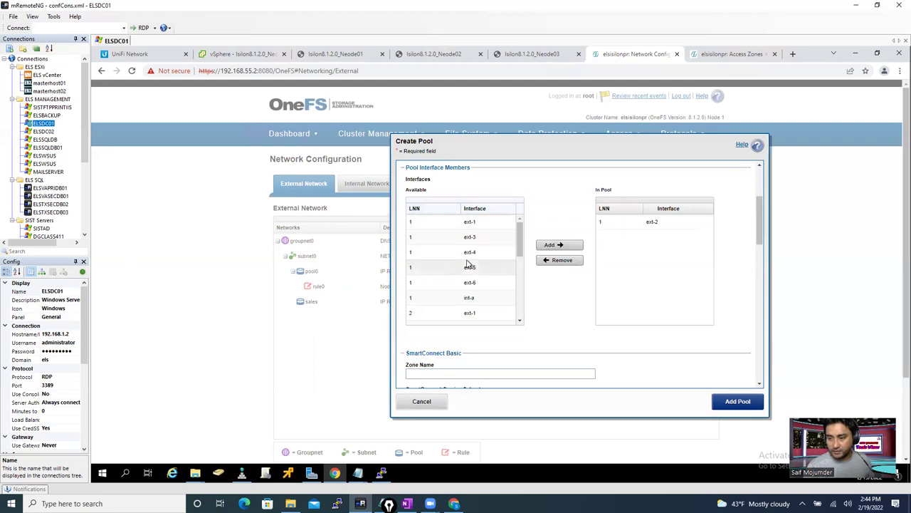
scroll(521, 271, down, 3)
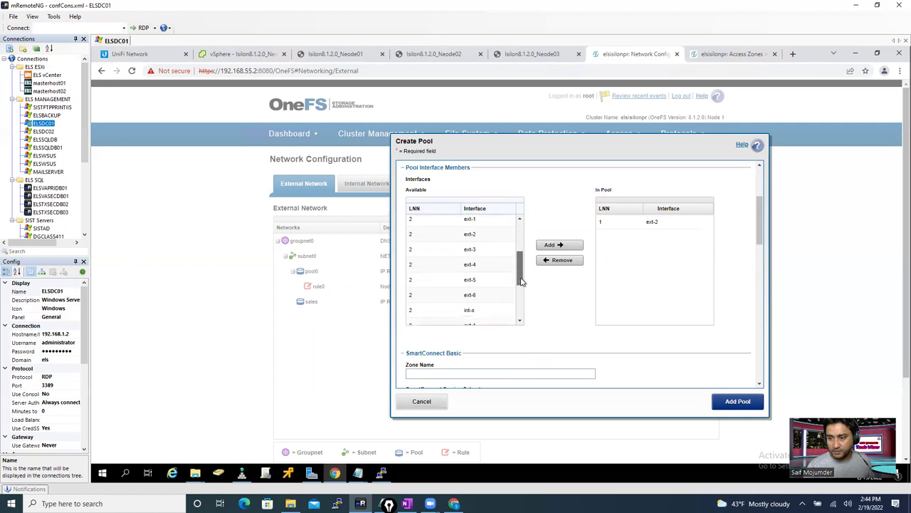
click(474, 245)
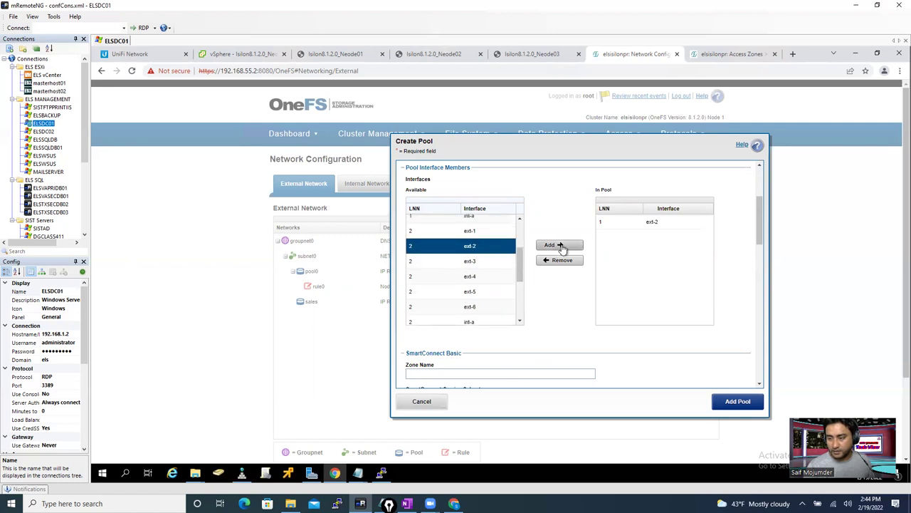
click(558, 245)
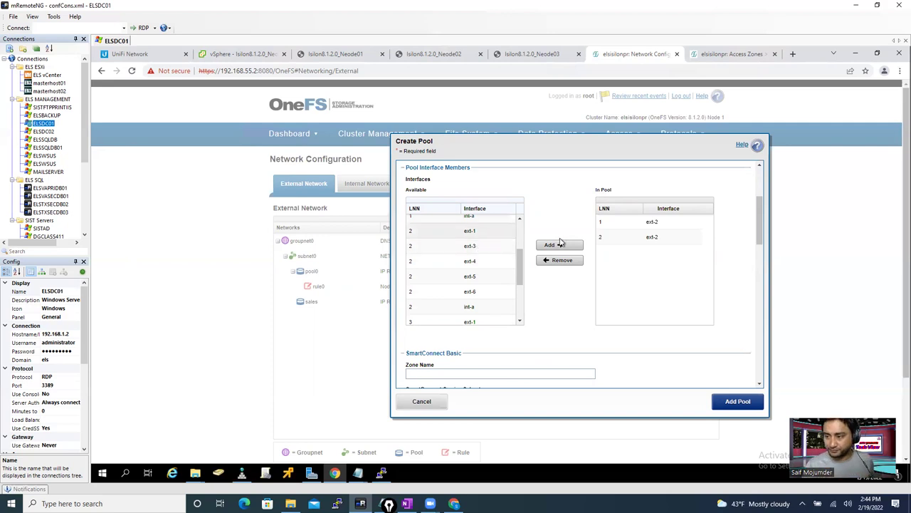
click(479, 260)
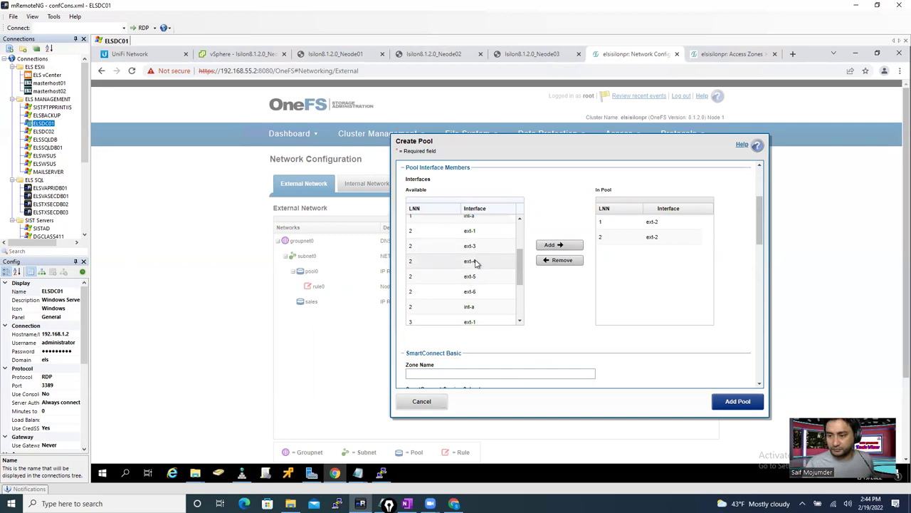
click(563, 246)
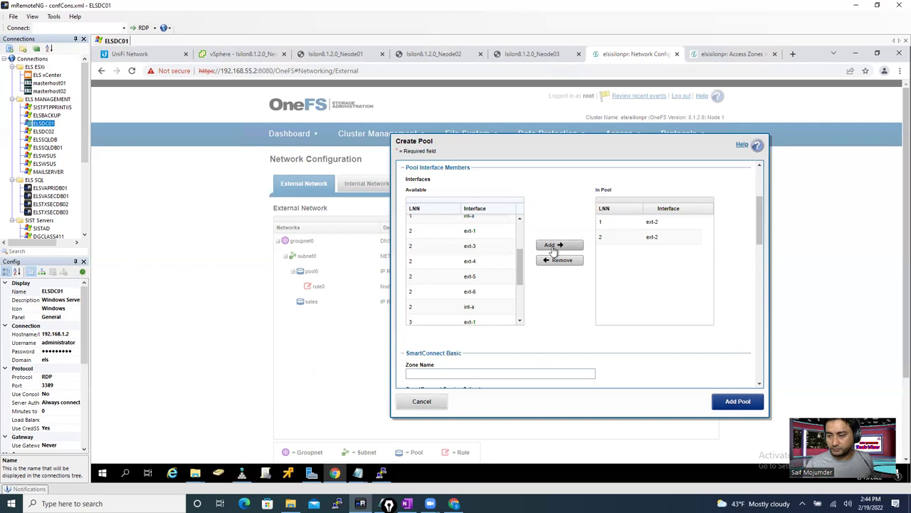
drag(520, 267, 520, 281)
scroll(451, 285, down, 2)
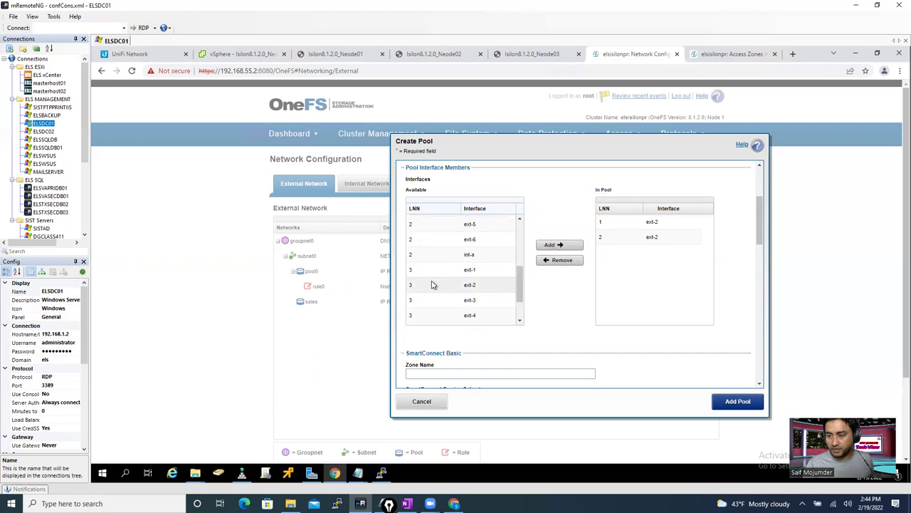
click(463, 283)
click(554, 246)
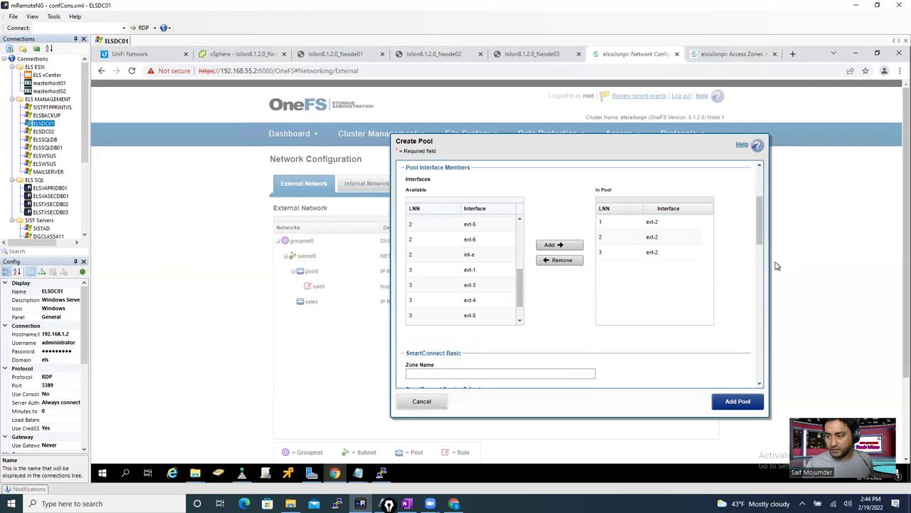
scroll(760, 238, down, 2)
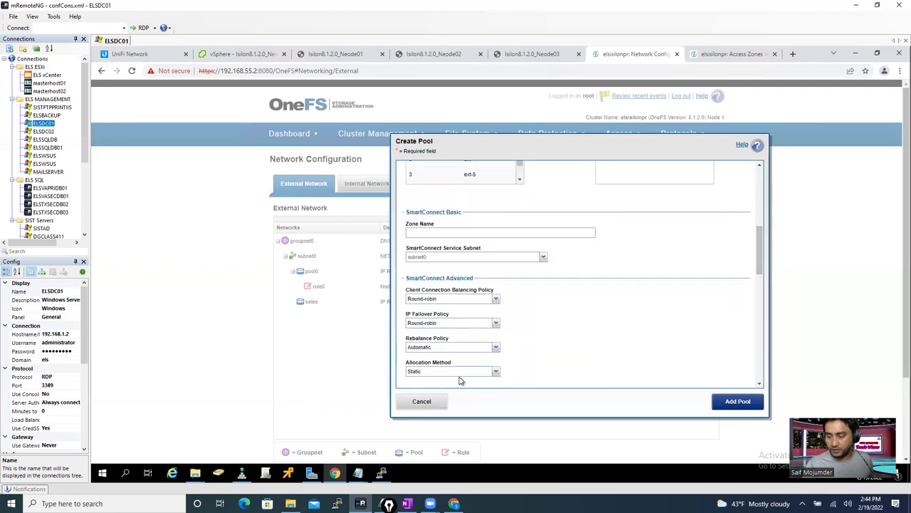
- Paste marketing.els.com from the notes as Zone Name and create pool2_marketing (192.168.55.21–192.168.55.30)
mouse_move(360, 473)
click(383, 427)
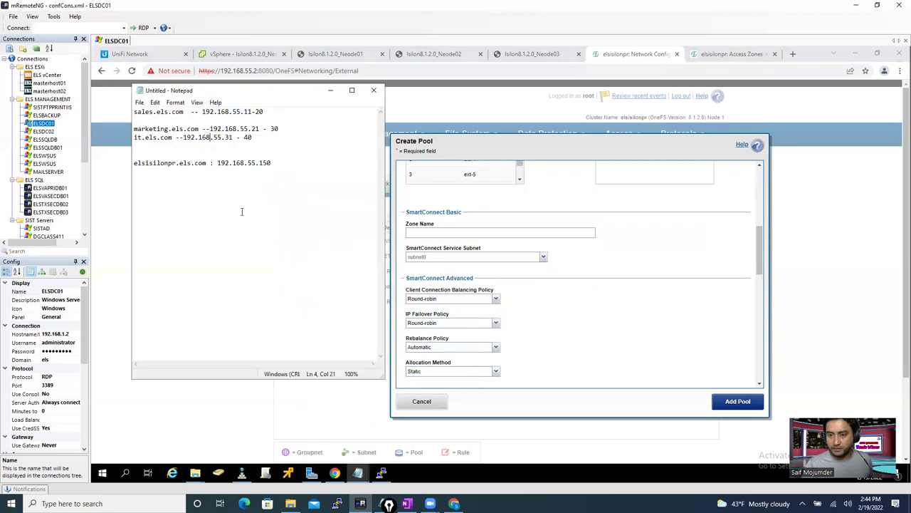
drag(198, 129, 129, 130)
key(ctrl+c)
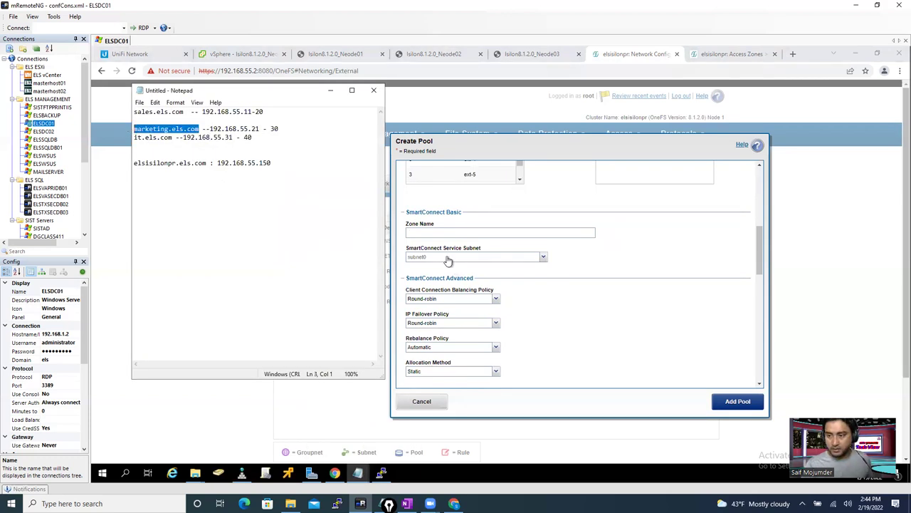
click(430, 234)
key(ctrl+v)
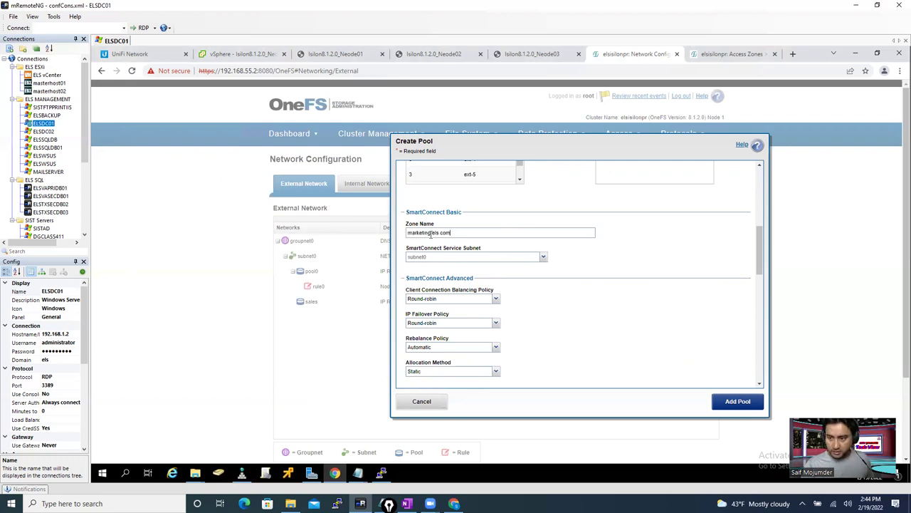
drag(760, 286, 762, 301)
click(737, 401)
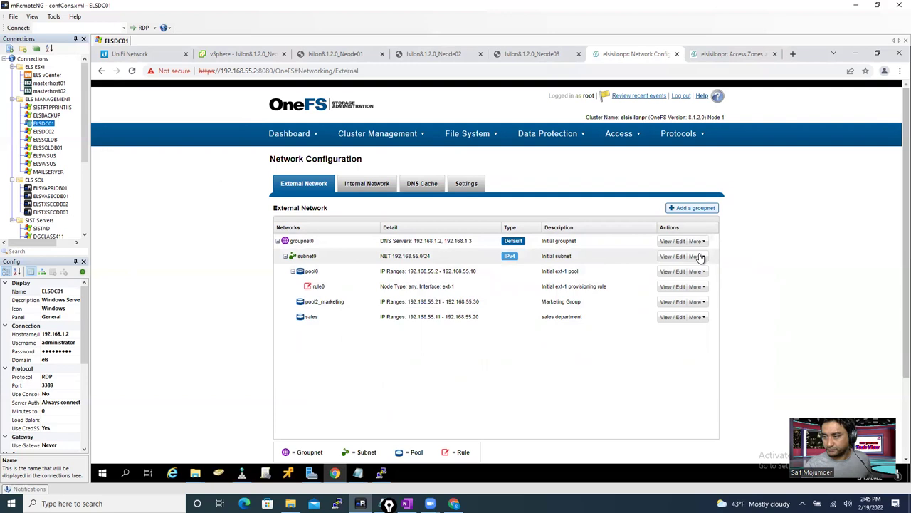
- Start another subnet0 pool named pool2_it, assigned to the it access zone
click(698, 257)
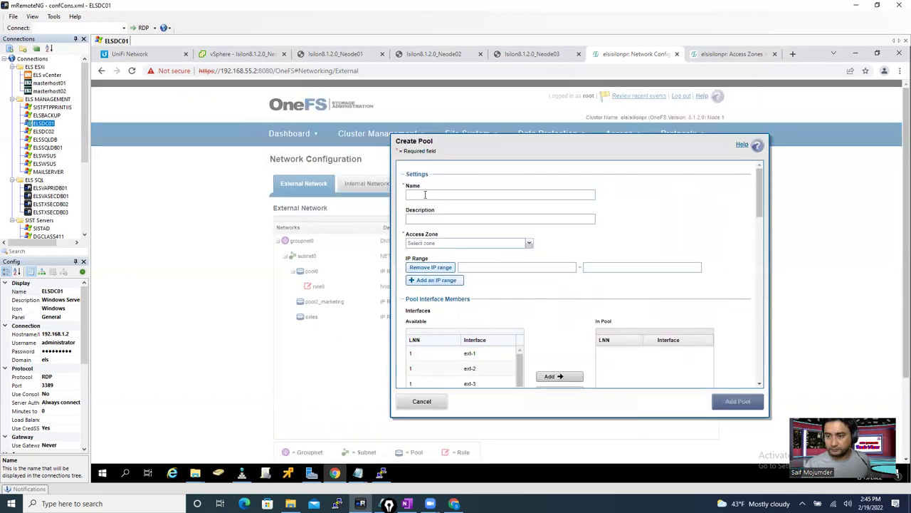
click(425, 195)
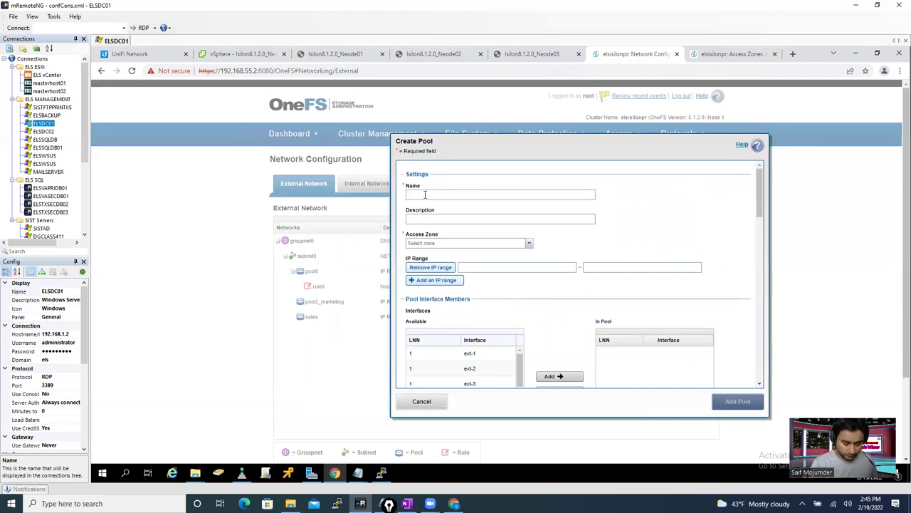
text(pool2_it)
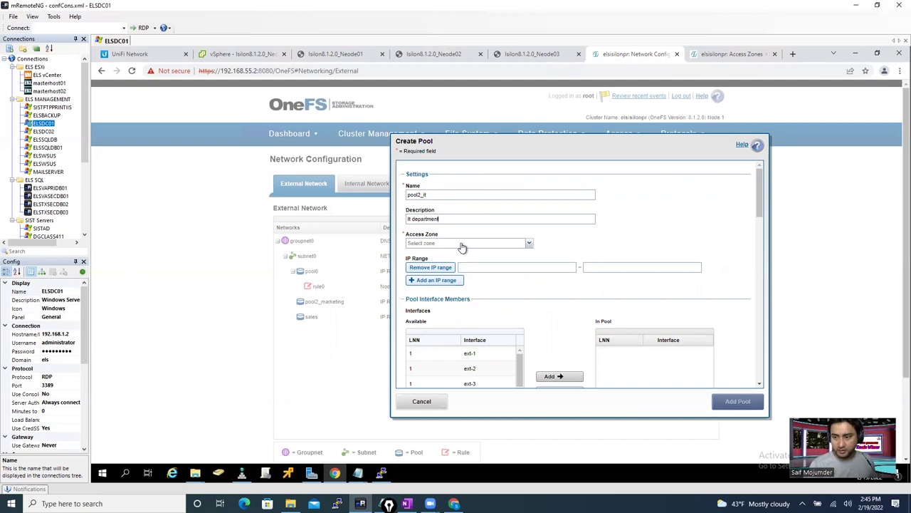
click(462, 244)
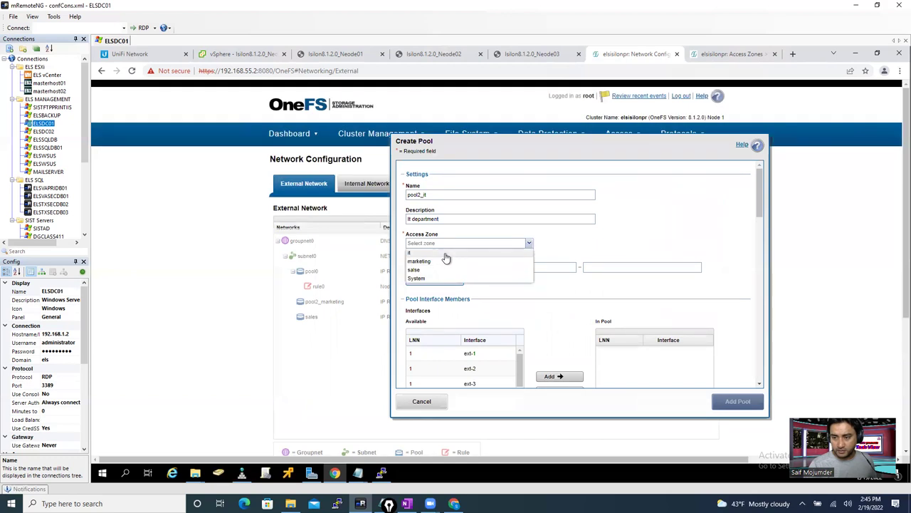
click(445, 254)
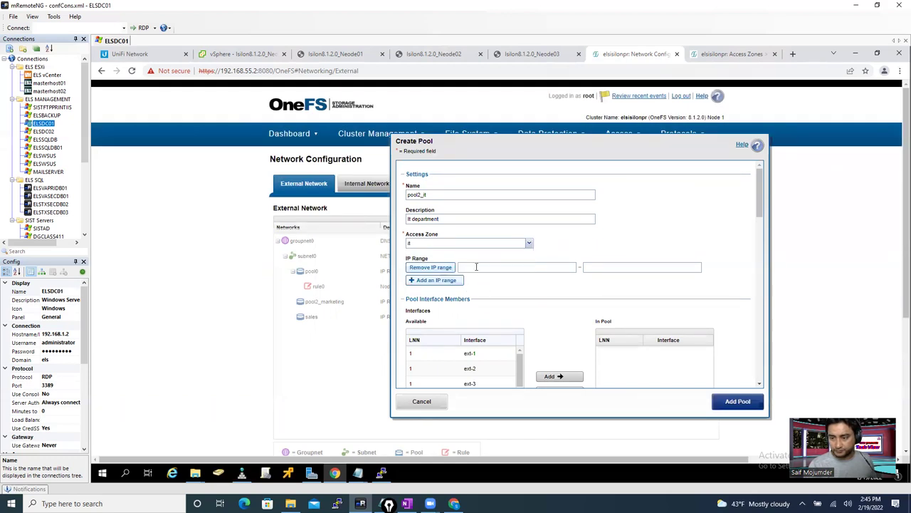
- Enter the pool's IP range as 192.168.55.31 to 192.168.55.30
click(477, 267)
text(192.168.55)
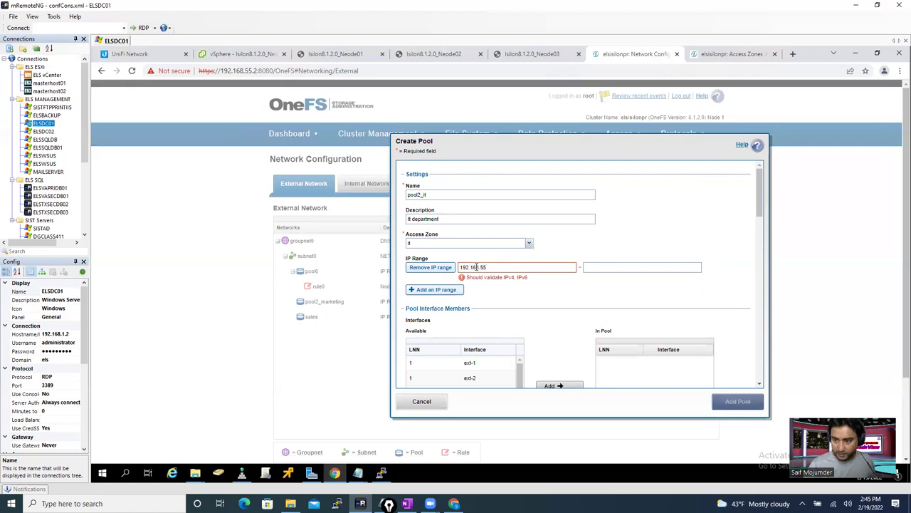
text(.31)
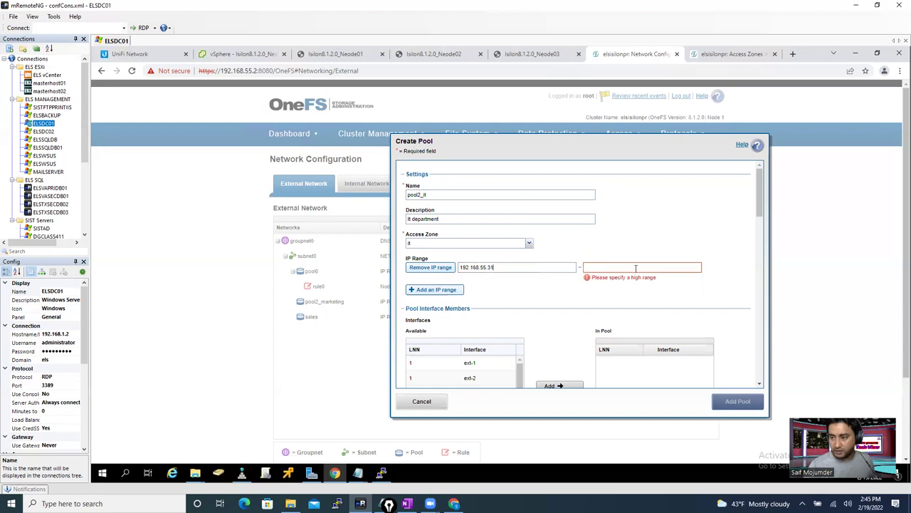
text(192.168.55.)
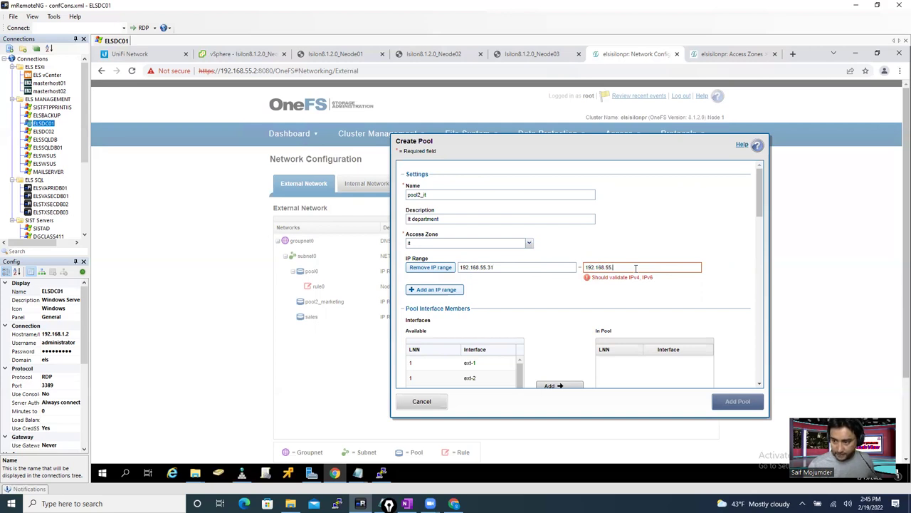
text(33)
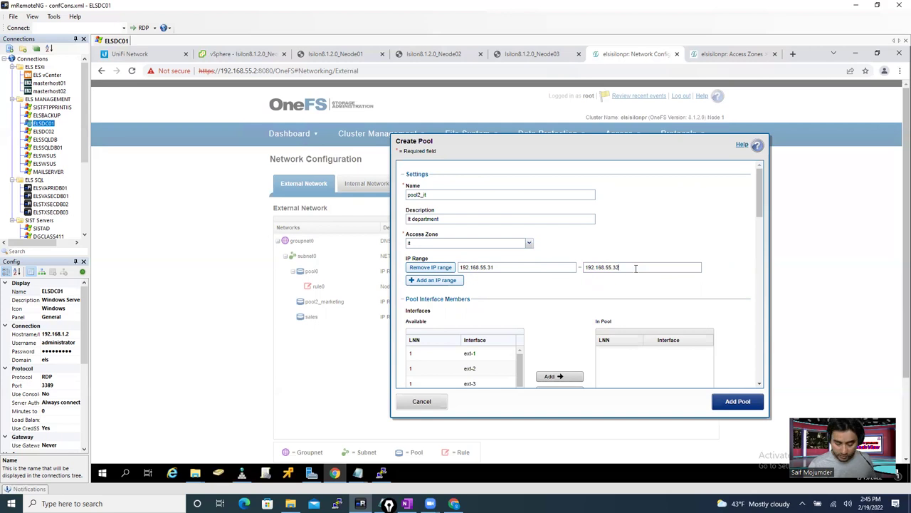
key(BackSpace)
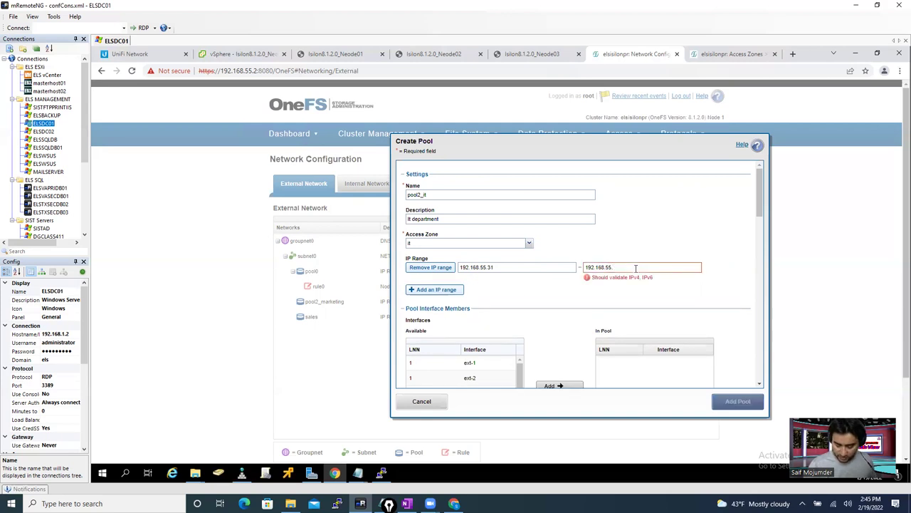
text(0)
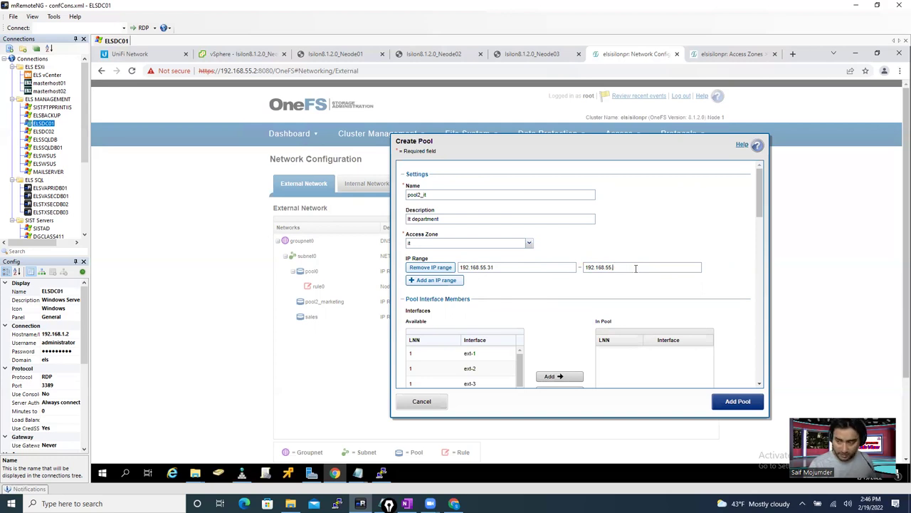
key(BackSpace)
text(30)
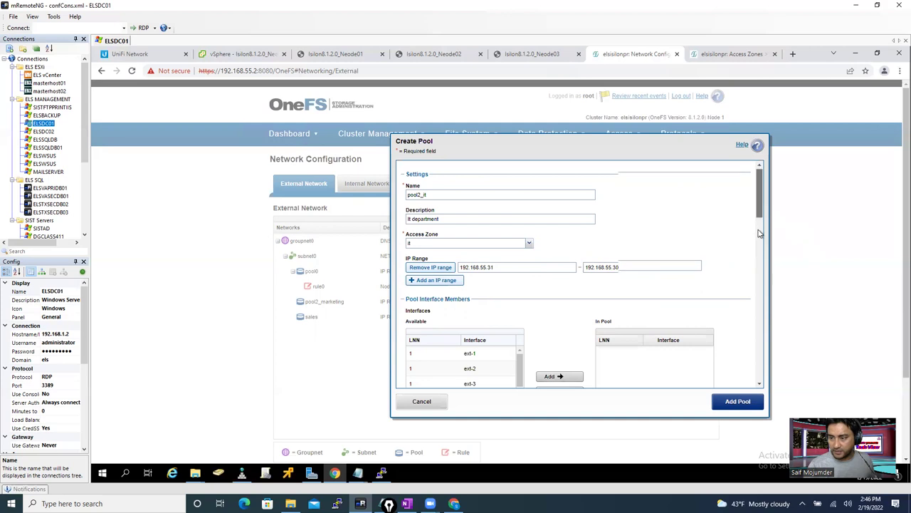
- Add the ext-2 interfaces of nodes 1, 2 and 3 to pool2_it
scroll(759, 230, down, 3)
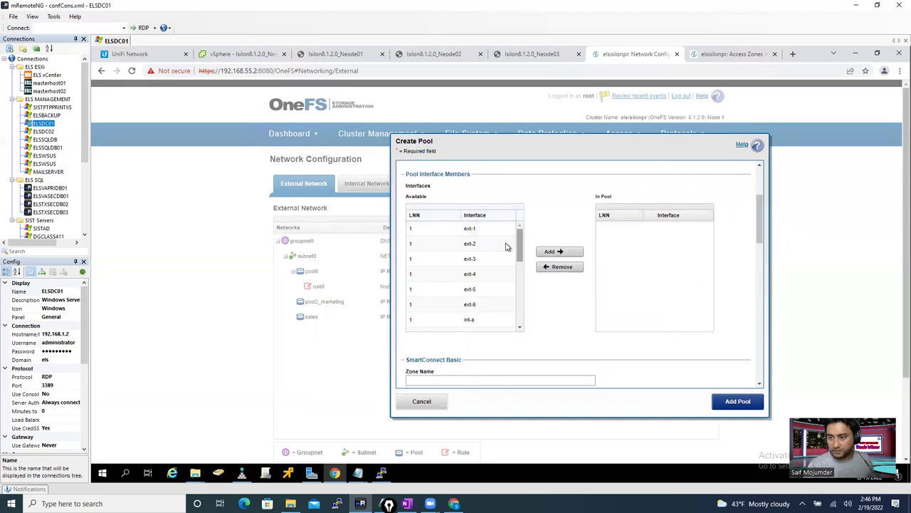
click(468, 245)
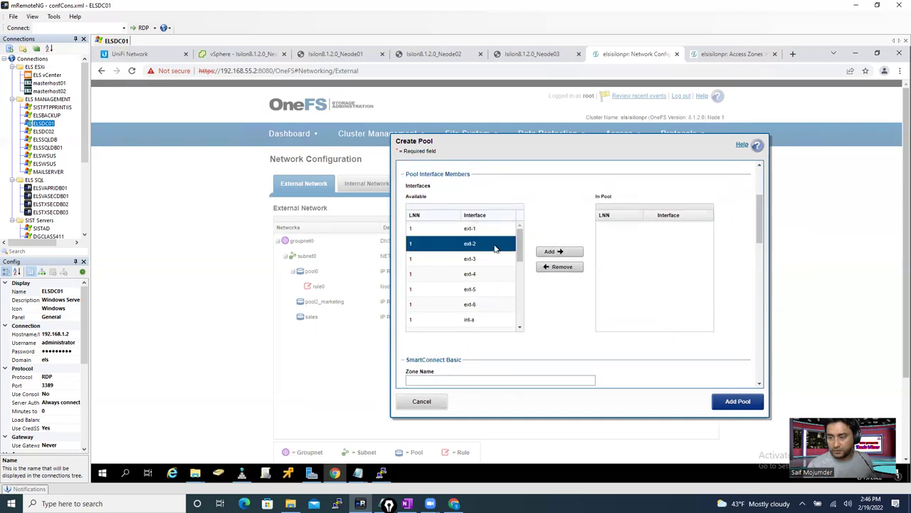
click(558, 252)
scroll(523, 268, down, 1)
scroll(521, 268, down, 1)
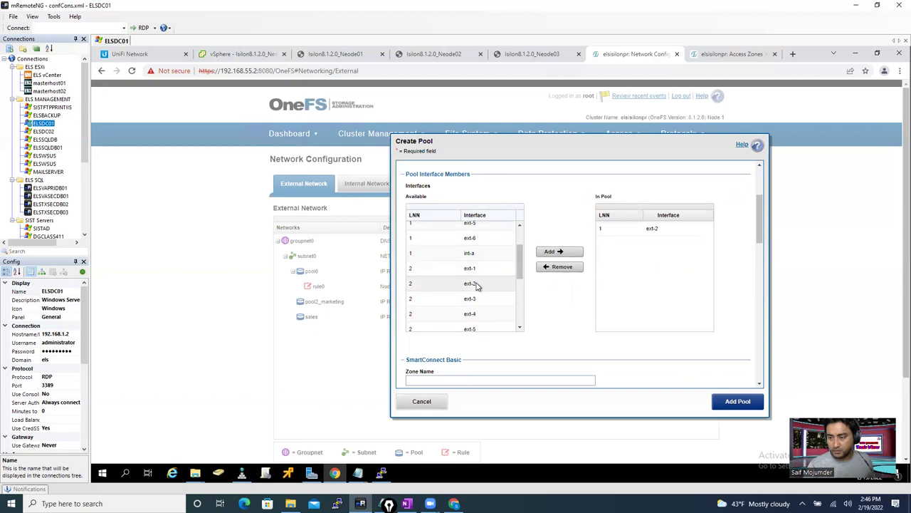
click(477, 285)
click(549, 253)
drag(524, 277, 519, 291)
click(442, 314)
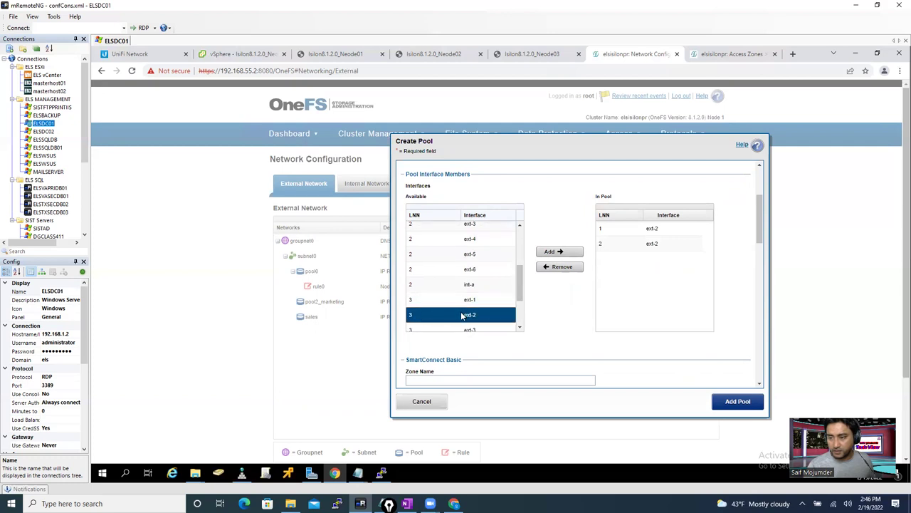
click(555, 253)
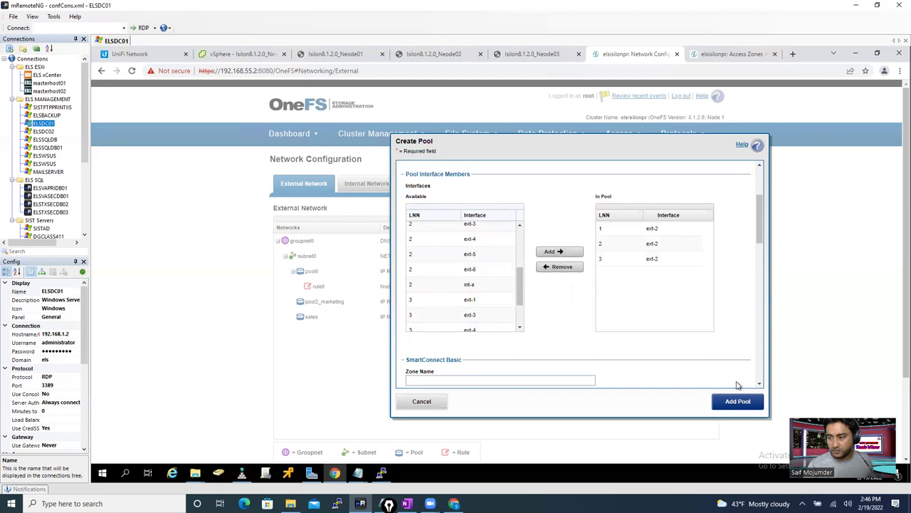
drag(761, 221, 763, 248)
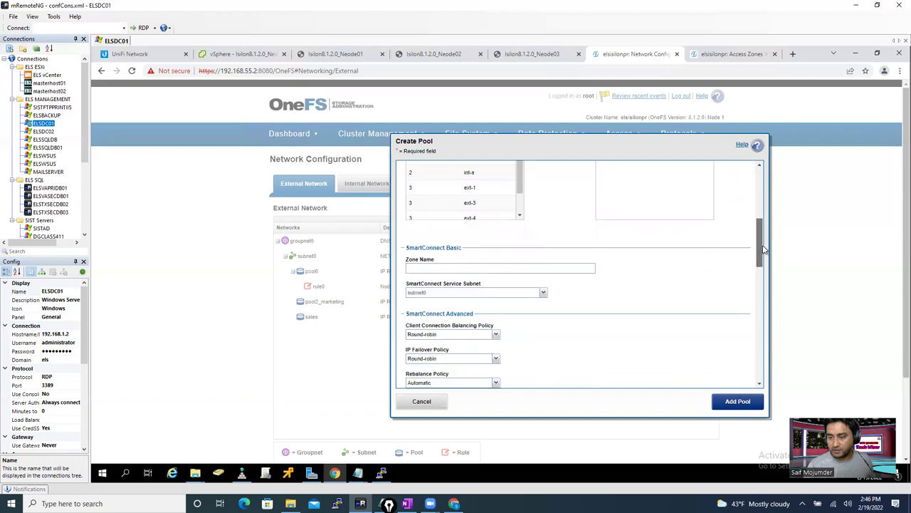
- Paste it.els.com as Zone Name and try creating the pool, which fails on the range
mouse_move(365, 476)
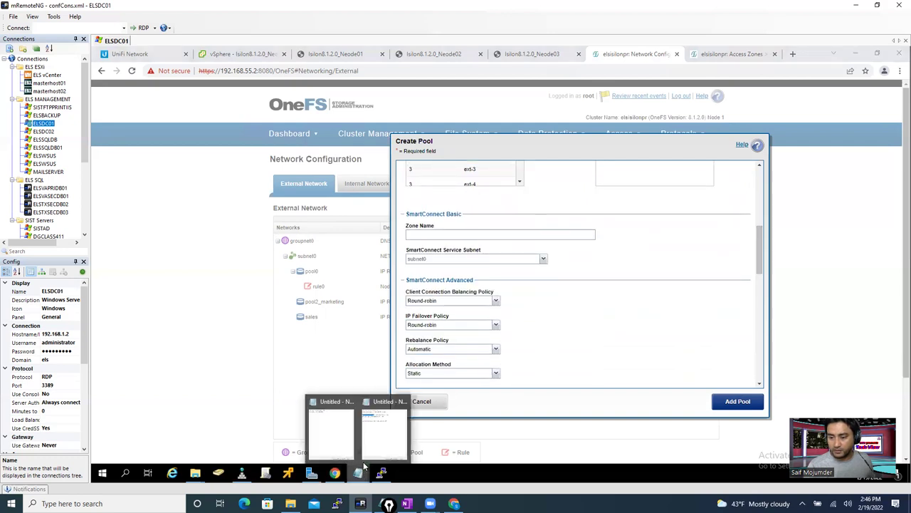
click(390, 437)
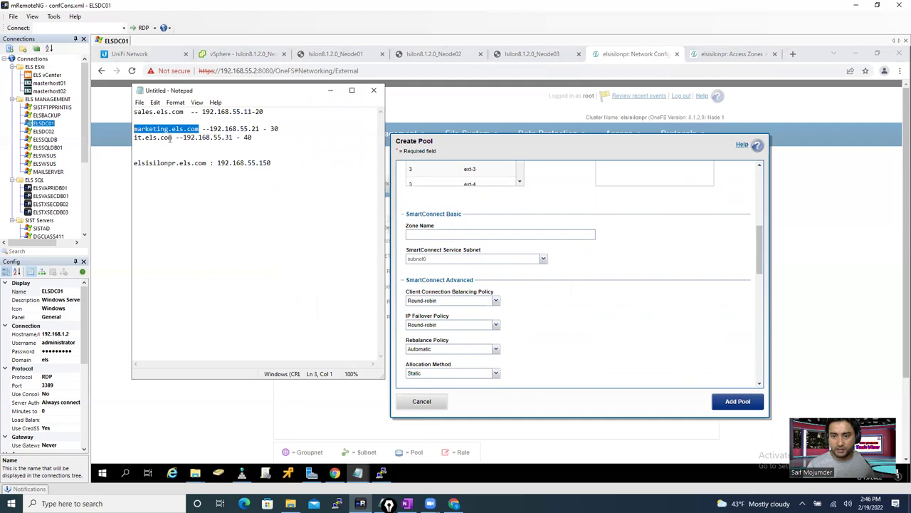
drag(172, 137, 124, 139)
key(ctrl+c)
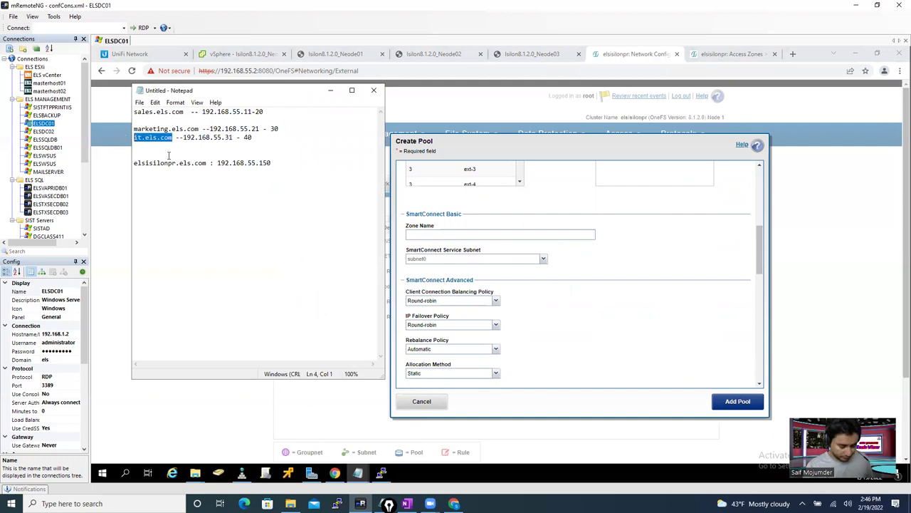
click(449, 232)
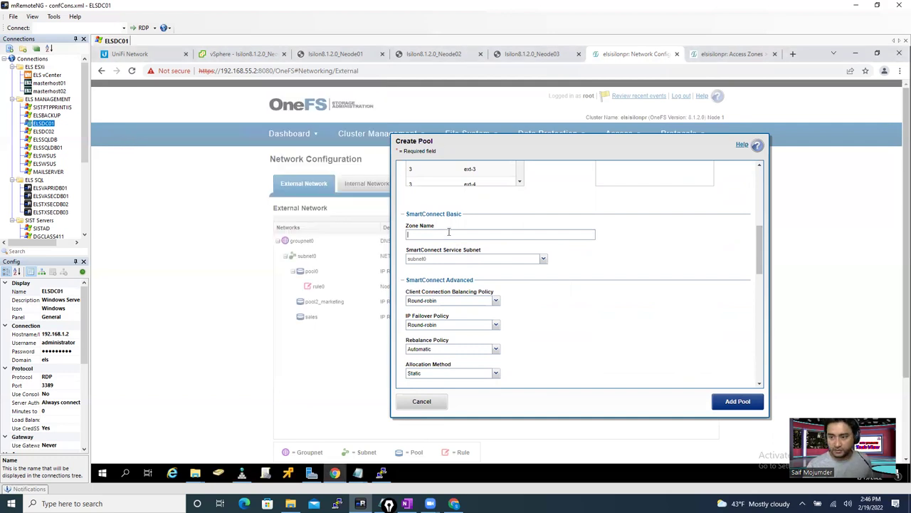
key(ctrl+v)
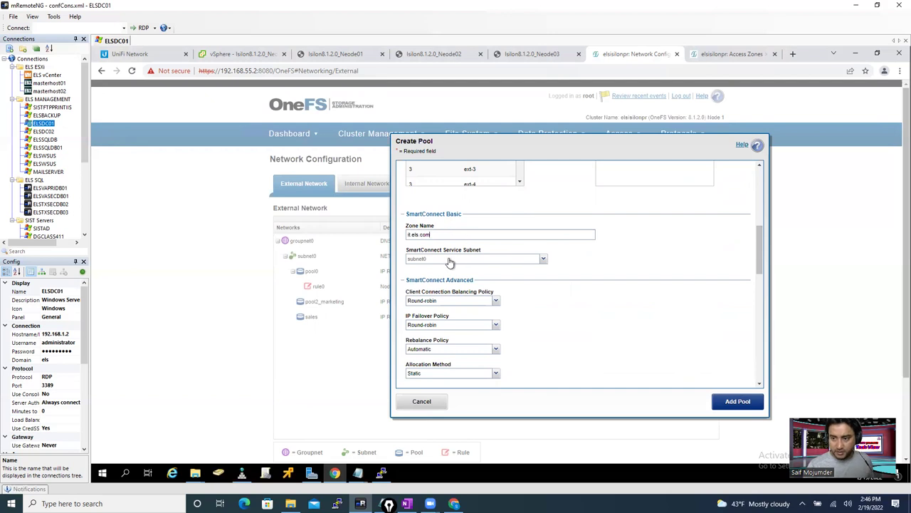
click(737, 404)
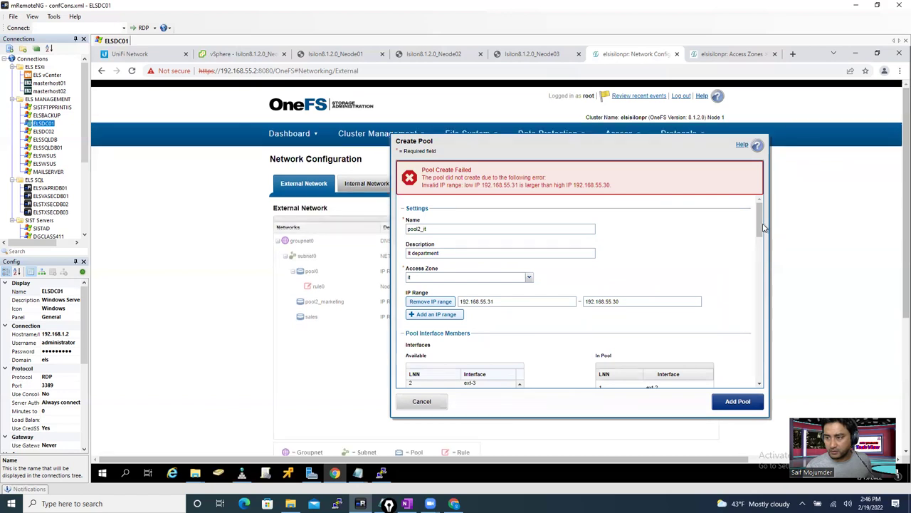
- Change the high IP to 192.168.55.40 and create pool2_it (192.168.55.31–192.168.55.40)
drag(764, 227, 691, 244)
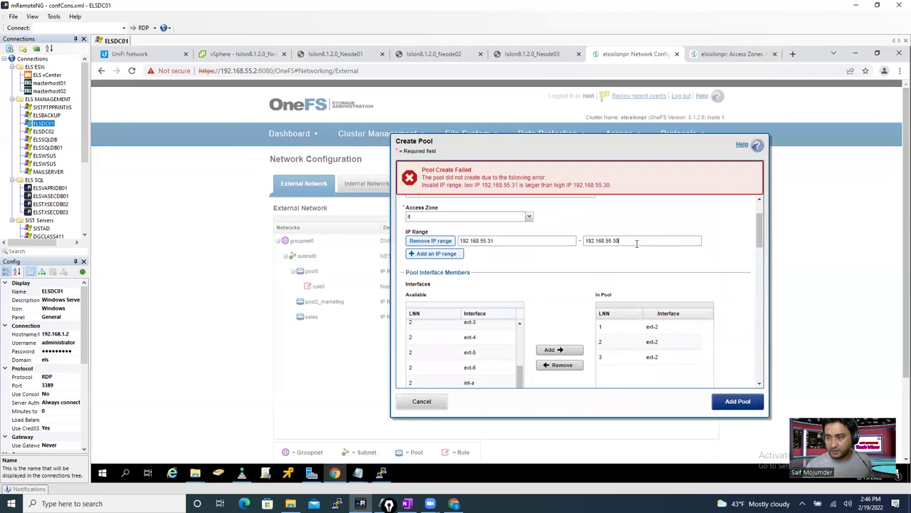
key(BackSpace)
key(BackSpace)
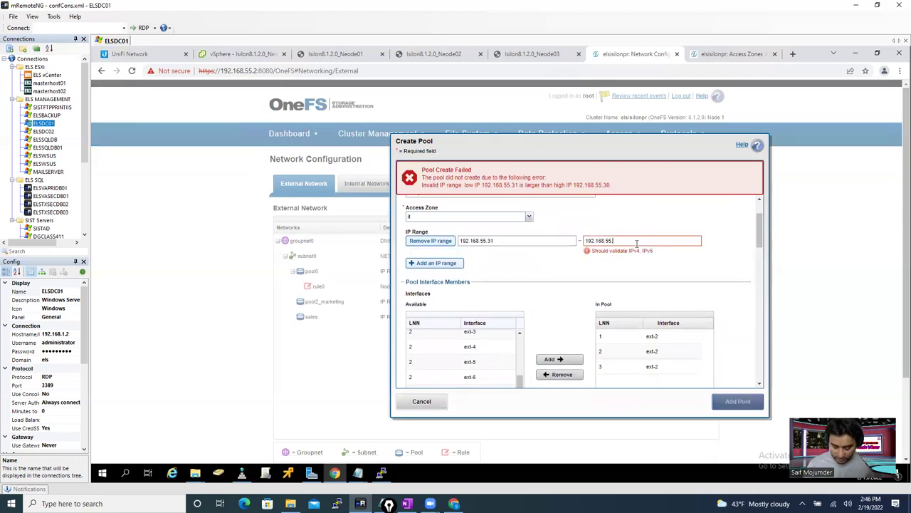
text(40)
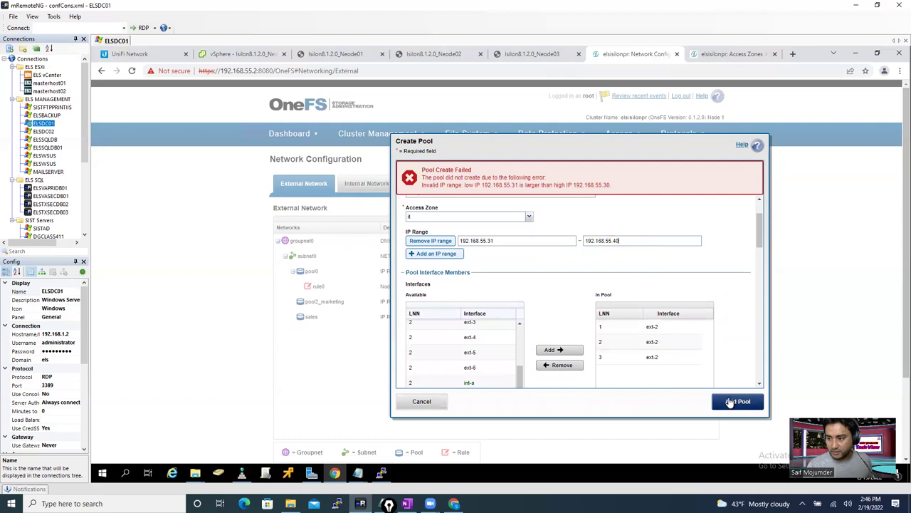
click(730, 401)
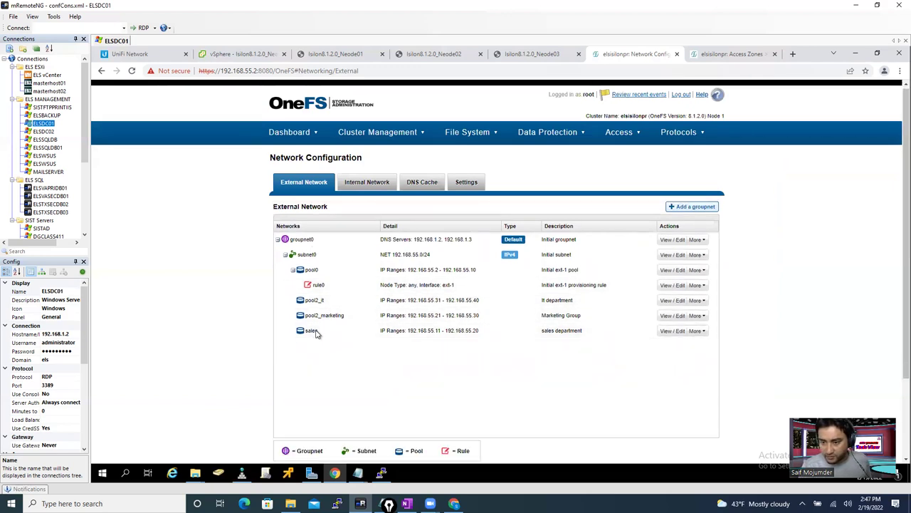
- Edit the sales pool's name to pool1_sales, save the change, and close its details
click(673, 335)
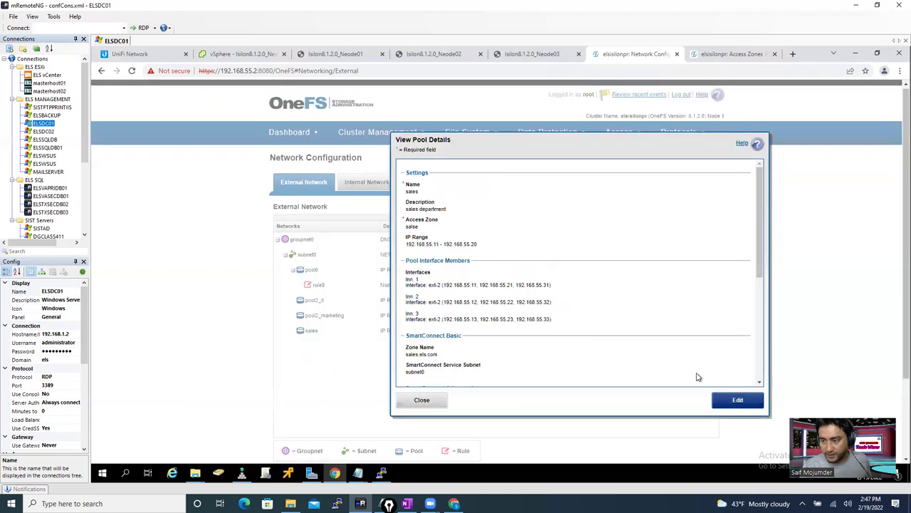
click(737, 401)
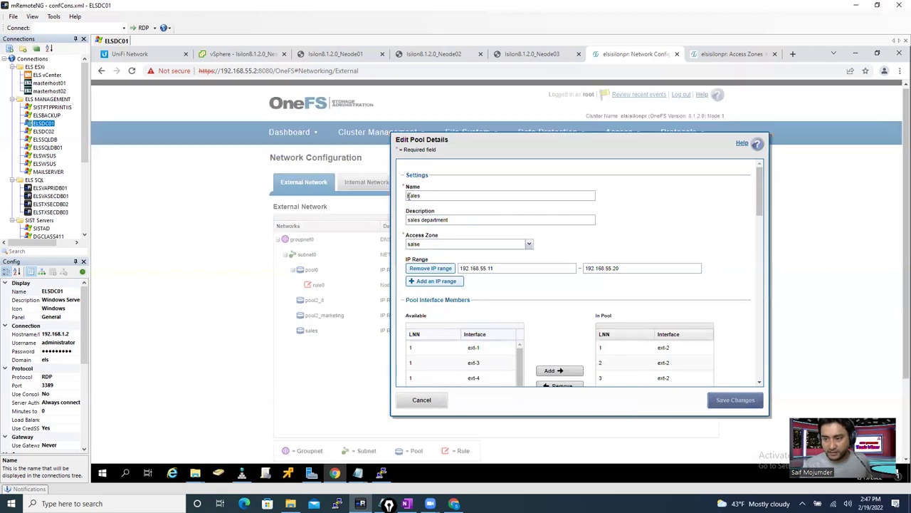
click(409, 197)
text(pool)
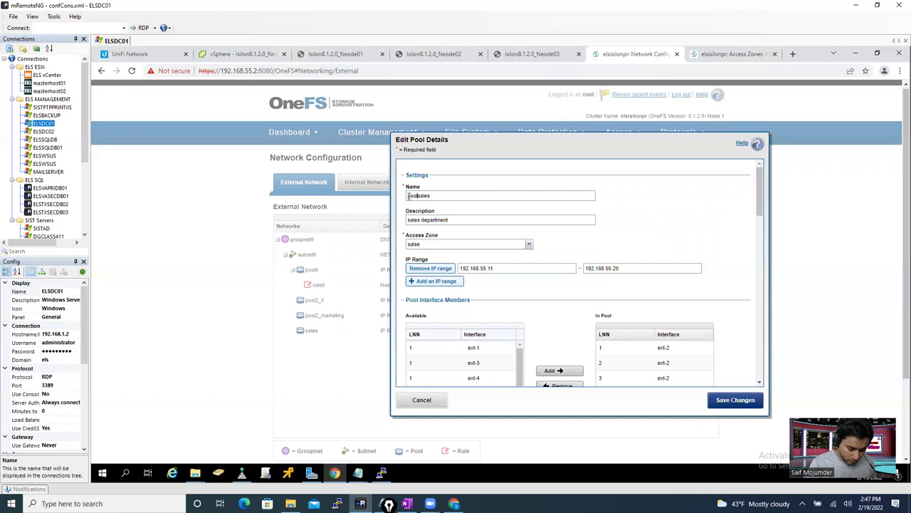
text(_)
text(_)
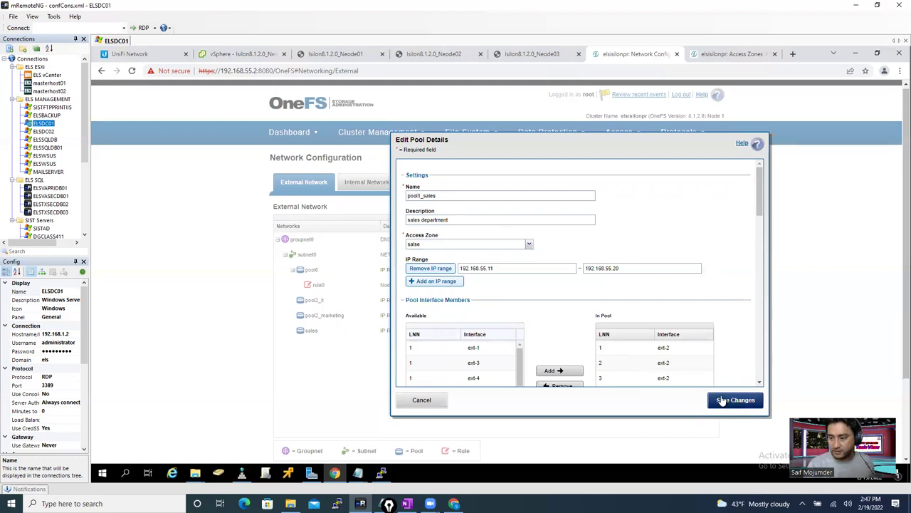
click(726, 400)
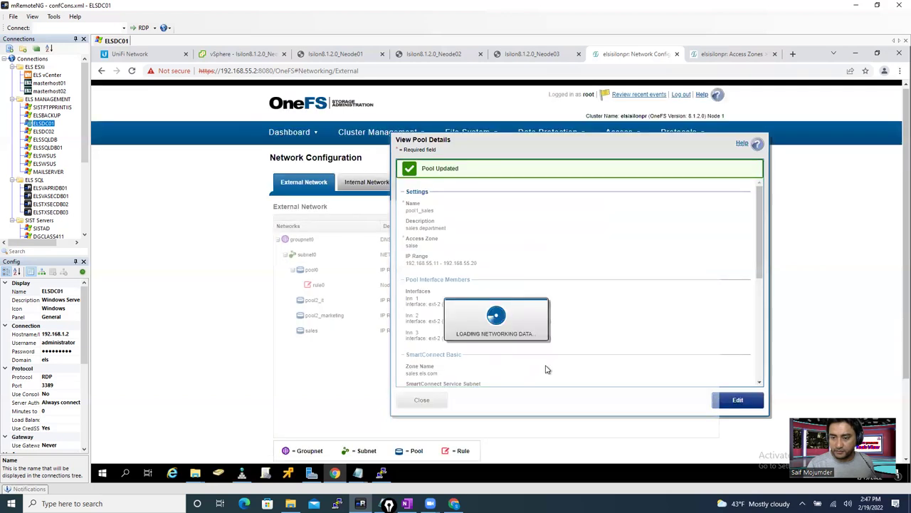
click(420, 400)
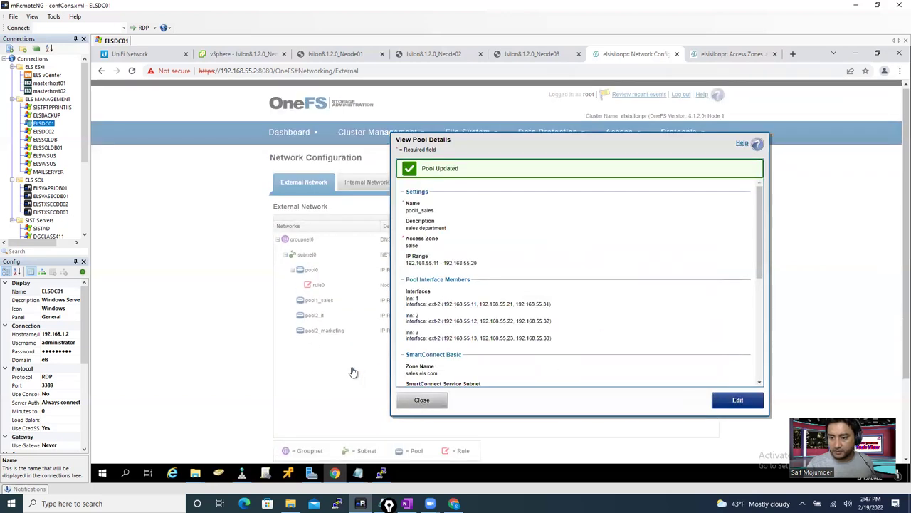
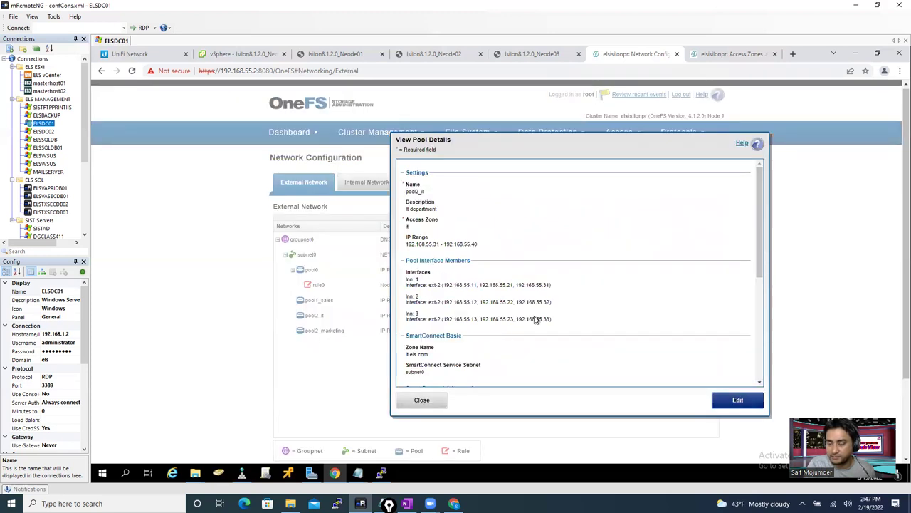
- Rename the 192.168.55.31–192.168.55.40 IT pool from pool2_it to pool3_it, save, and close
click(721, 401)
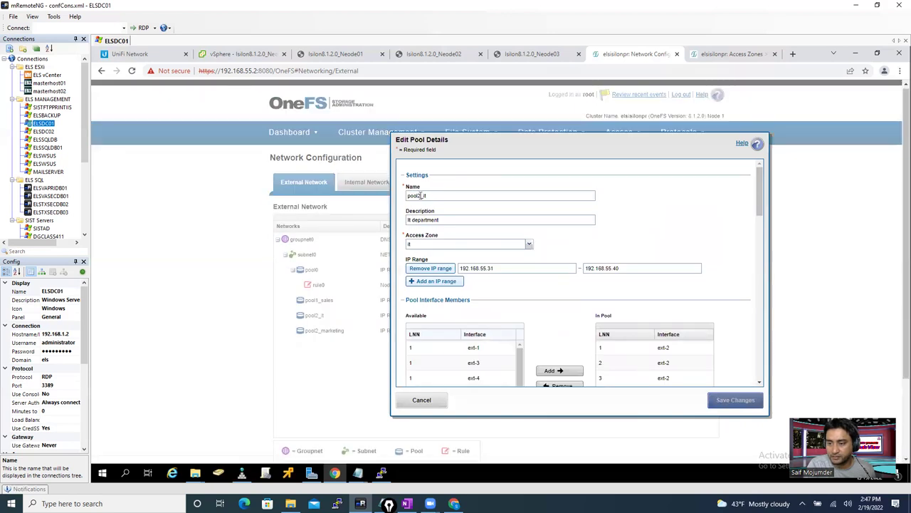
key(BackSpace)
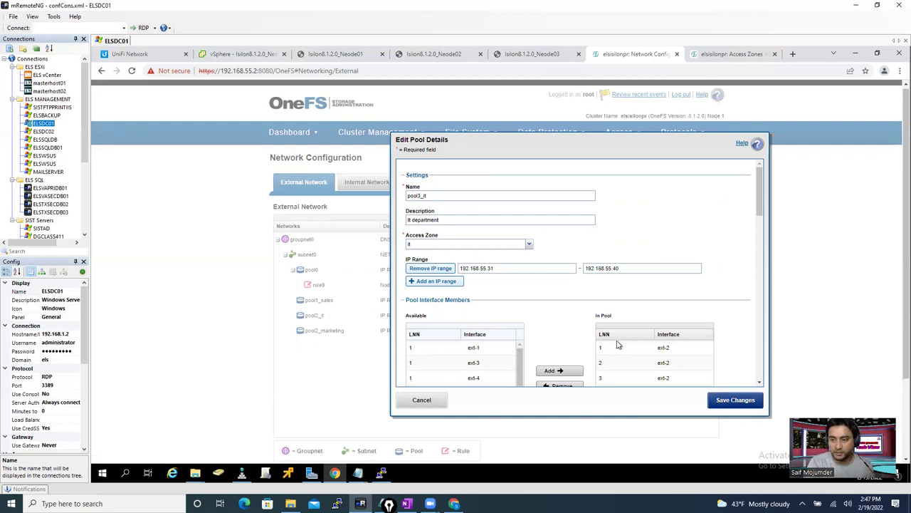
click(723, 403)
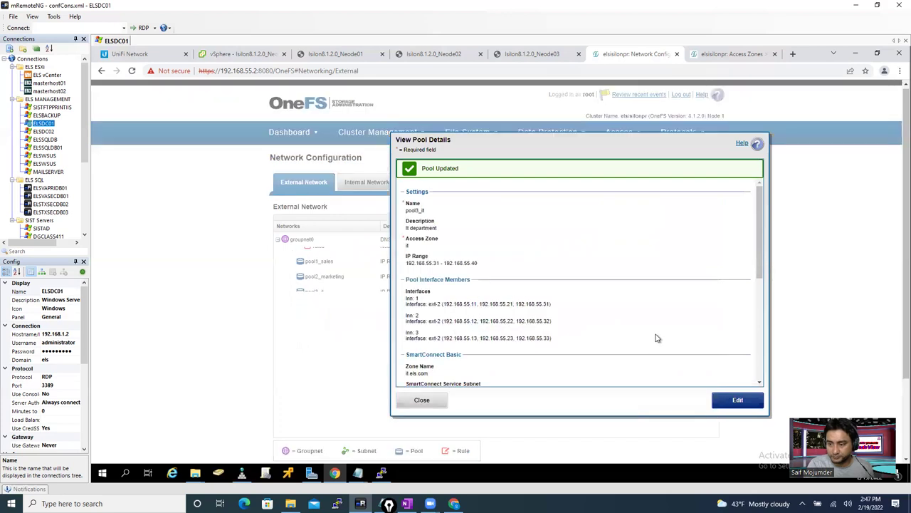
click(421, 401)
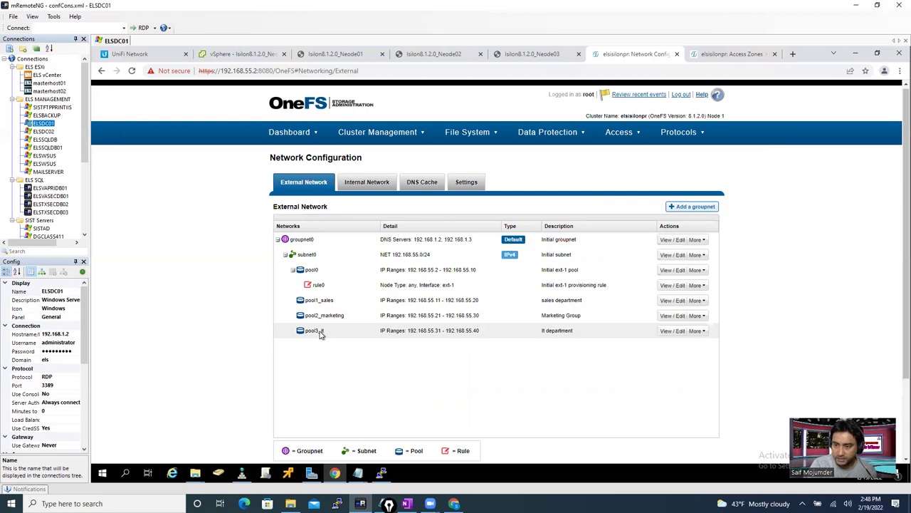
- Show the Internal Network settings for int-a, int-b and failover, then bring up the Protocols menu
click(363, 184)
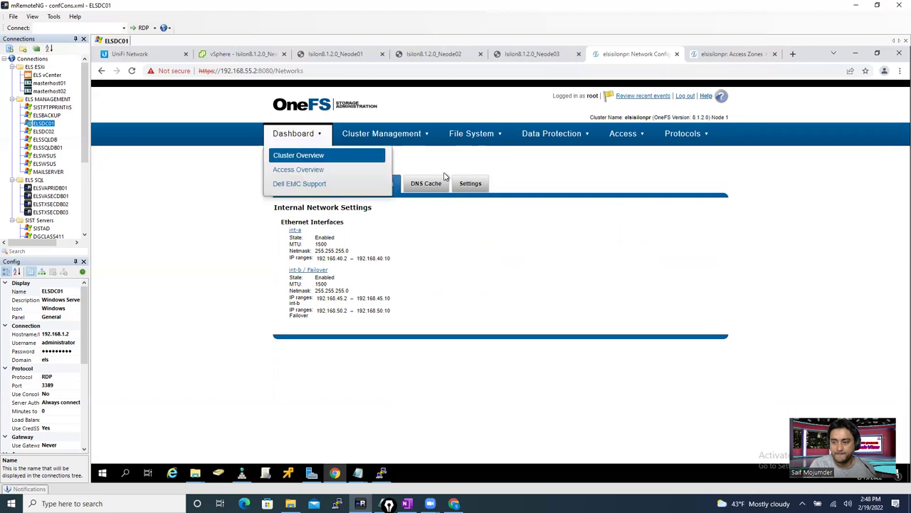
click(605, 141)
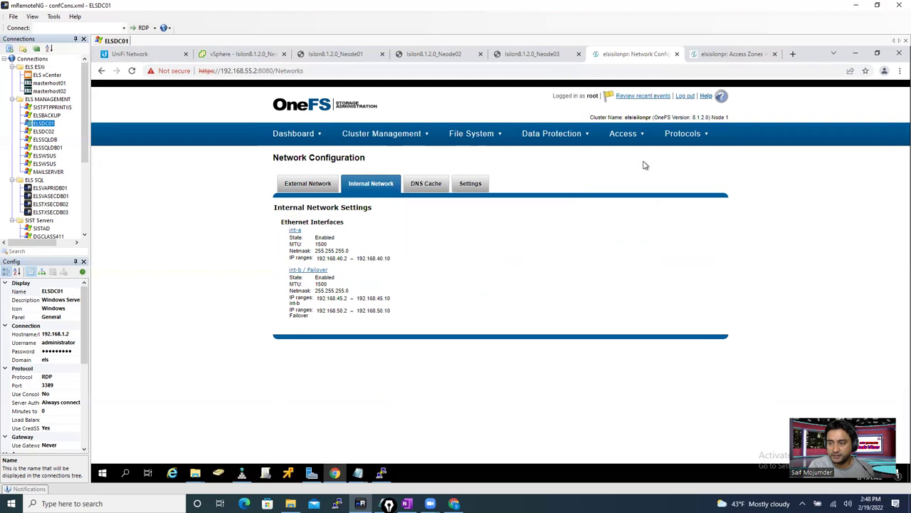
mouse_move(688, 136)
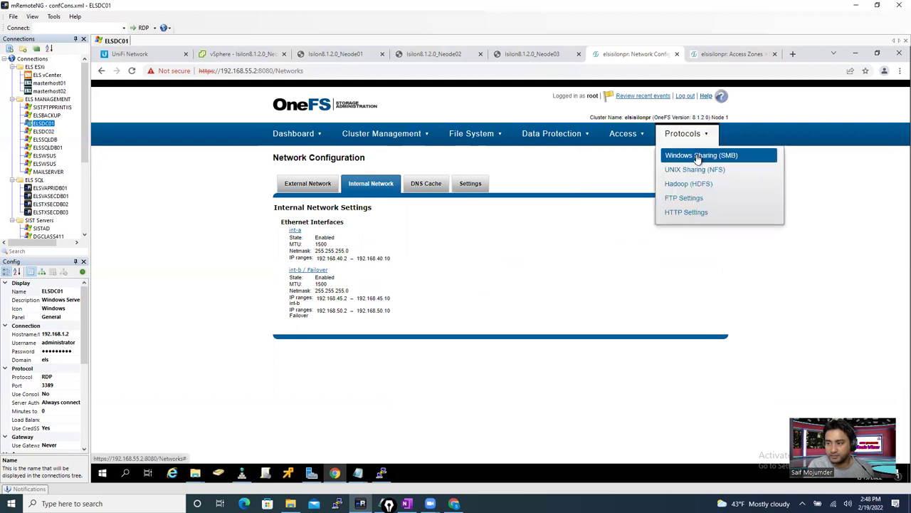
- Go to Windows Sharing (SMB), switch the access zone to it, and begin a new SMB share
click(698, 158)
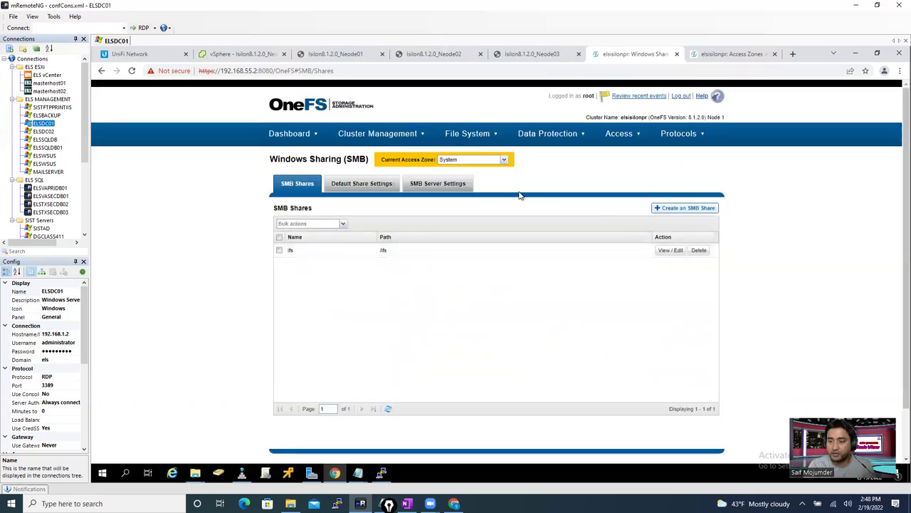
click(465, 162)
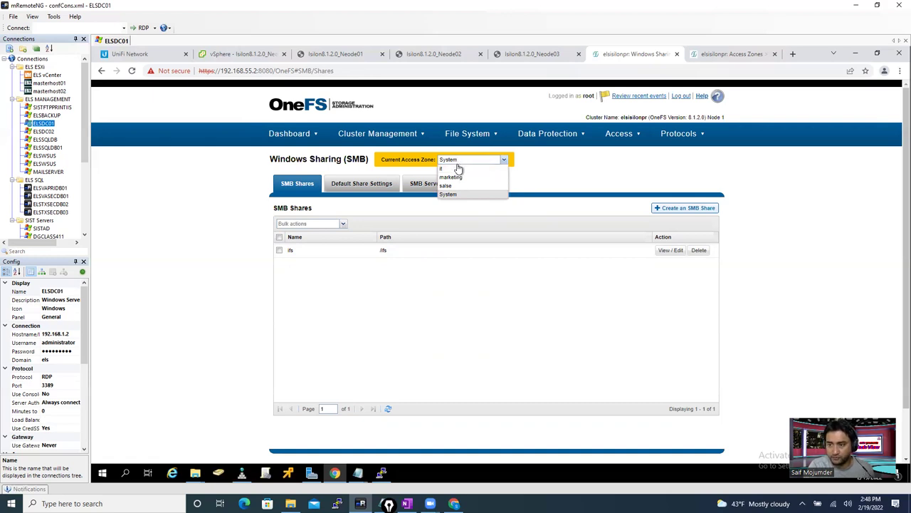
click(451, 169)
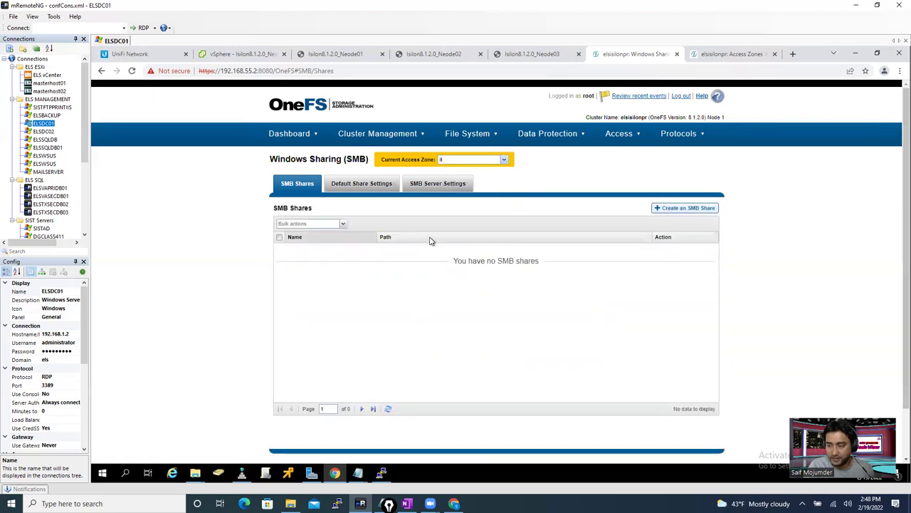
click(673, 211)
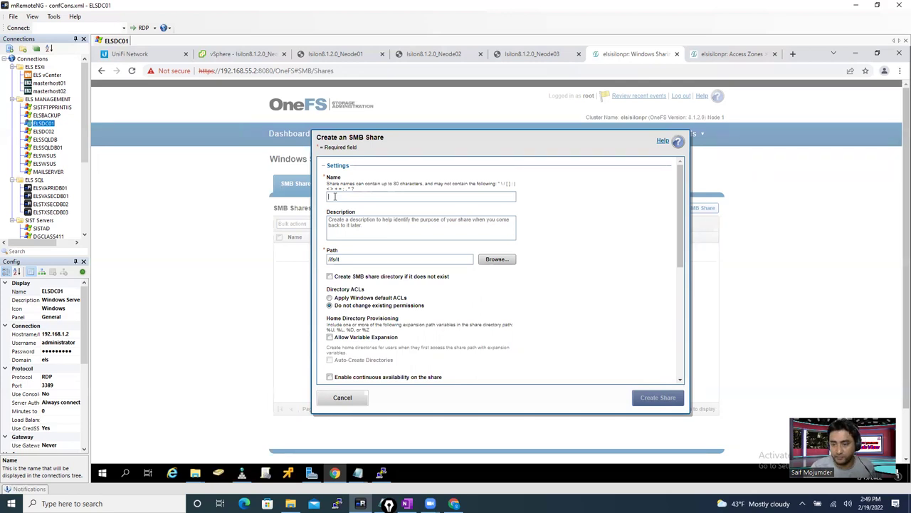
- Name the share Video$ and set its path to /ifs/it/Video
text(VideoS)
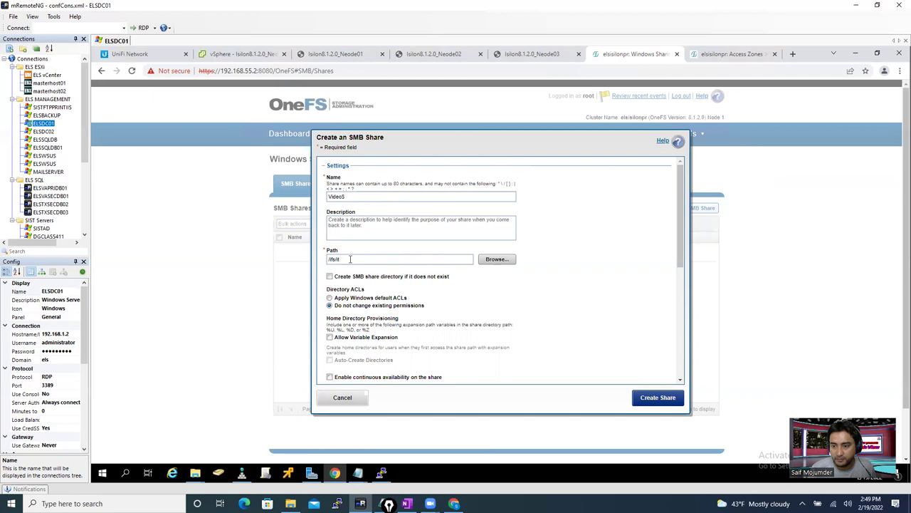
click(495, 261)
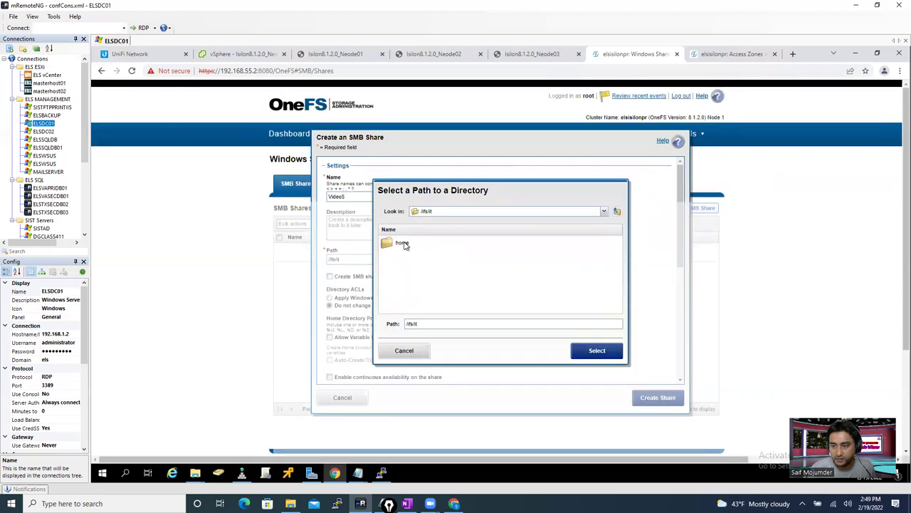
click(403, 244)
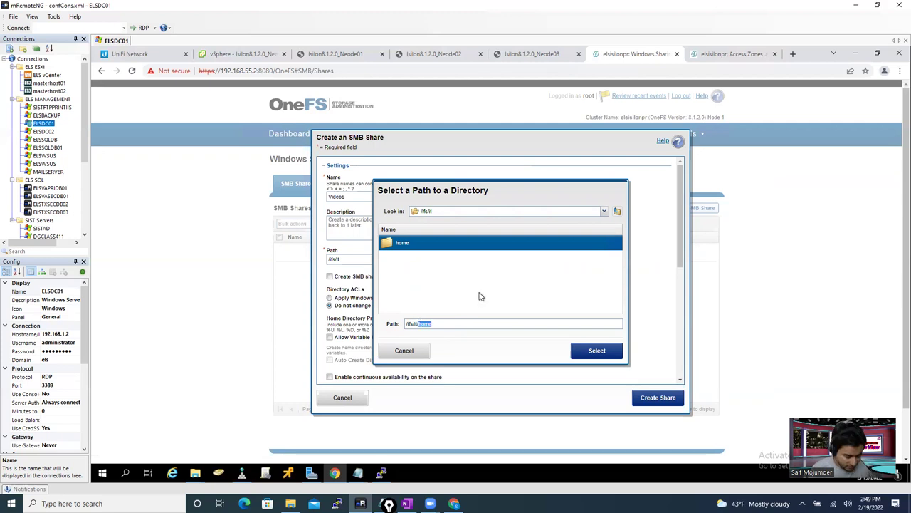
text(Vide)
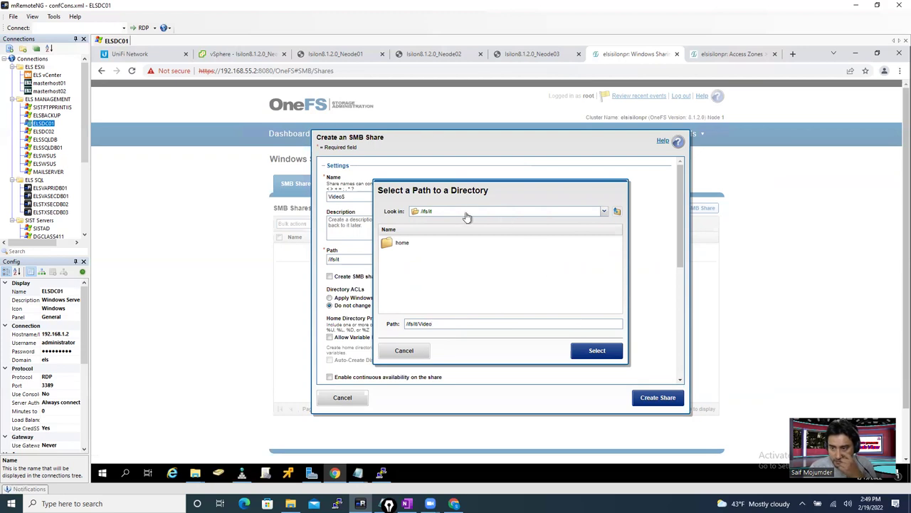
click(597, 351)
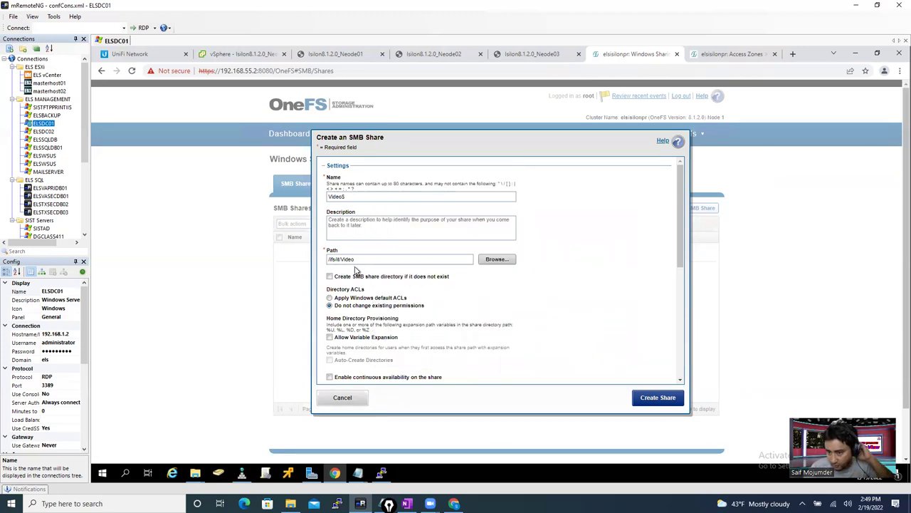
click(495, 261)
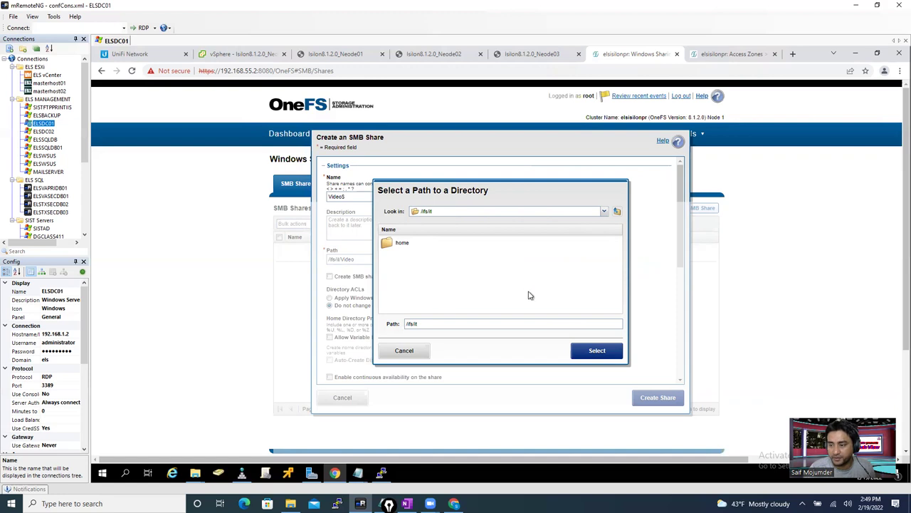
click(405, 350)
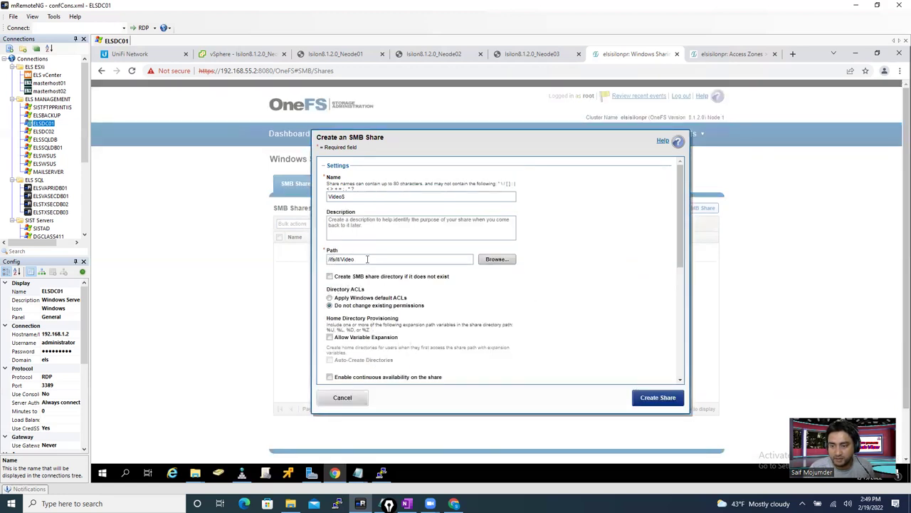
- Allow the share directory to be created, remove Everyone from members, and begin adding a member
click(330, 277)
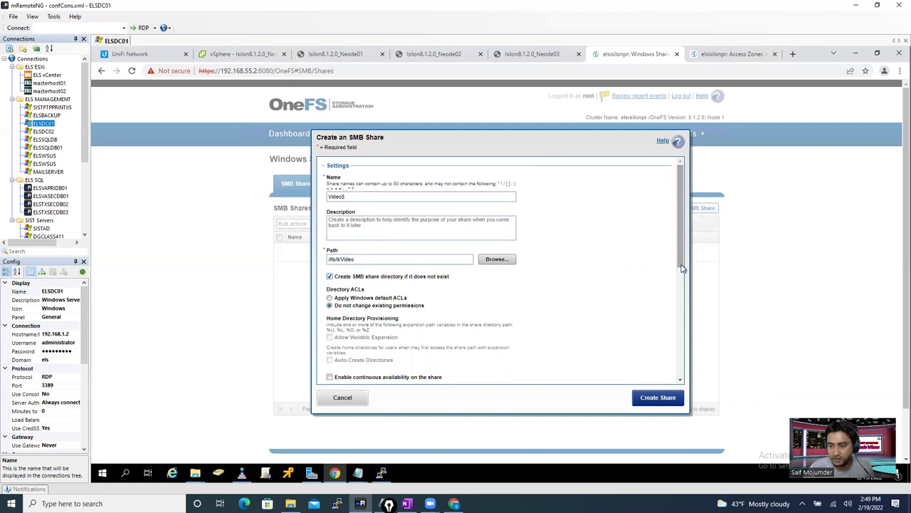
scroll(410, 294, down, 5)
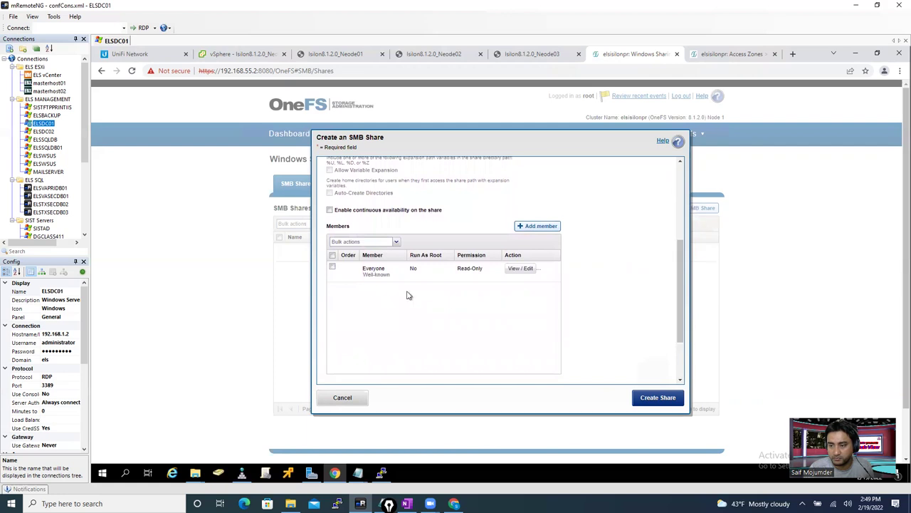
click(539, 269)
click(539, 227)
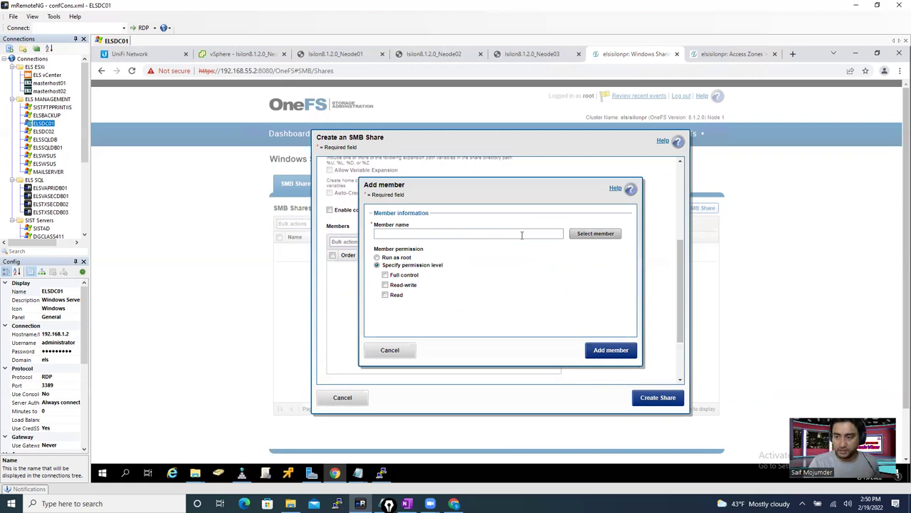
- Search provider ADS:ELS.COM, domain els.com, and select the found admin user as member
click(588, 238)
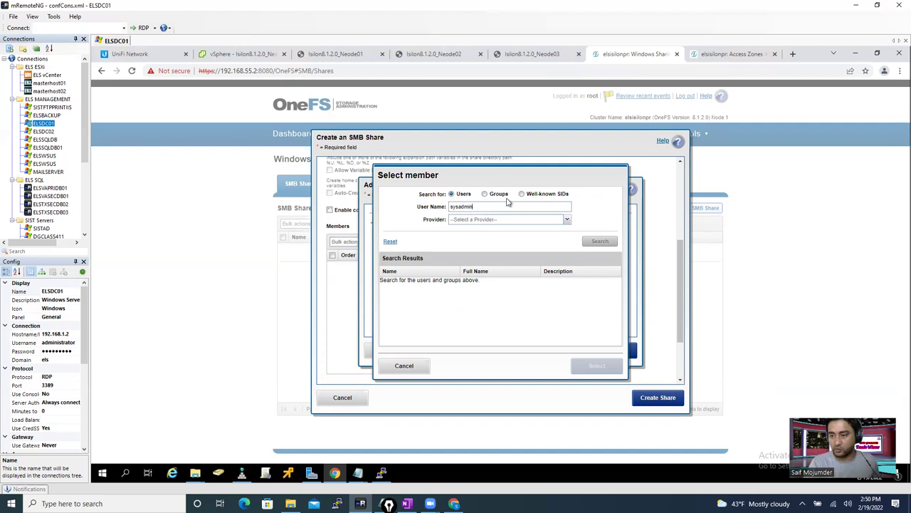
click(471, 221)
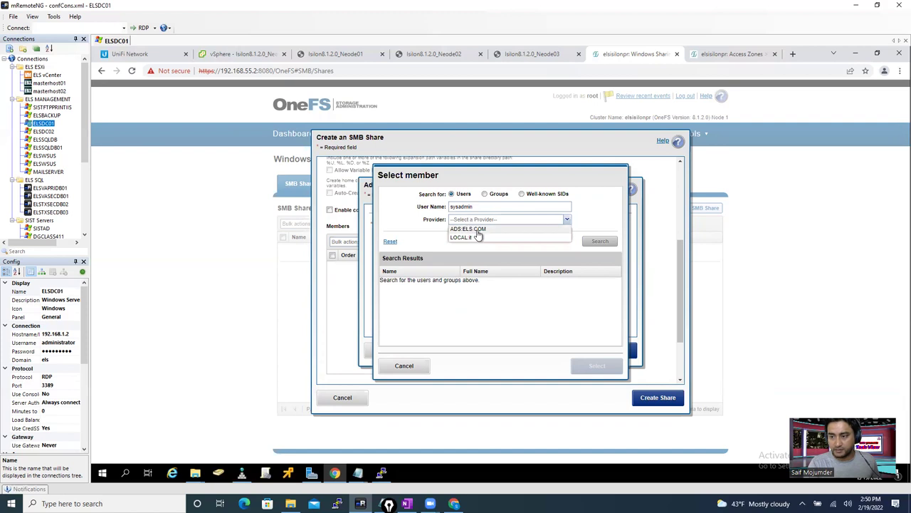
click(480, 232)
click(477, 245)
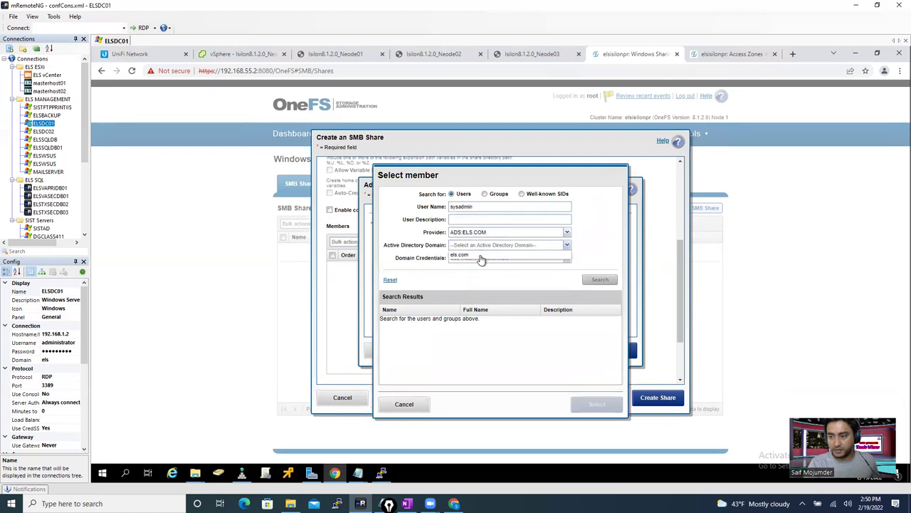
click(466, 258)
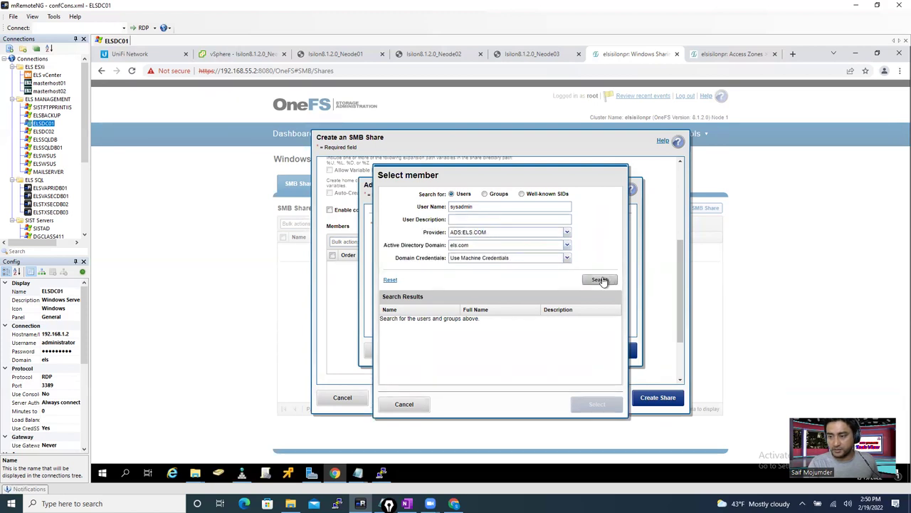
click(600, 279)
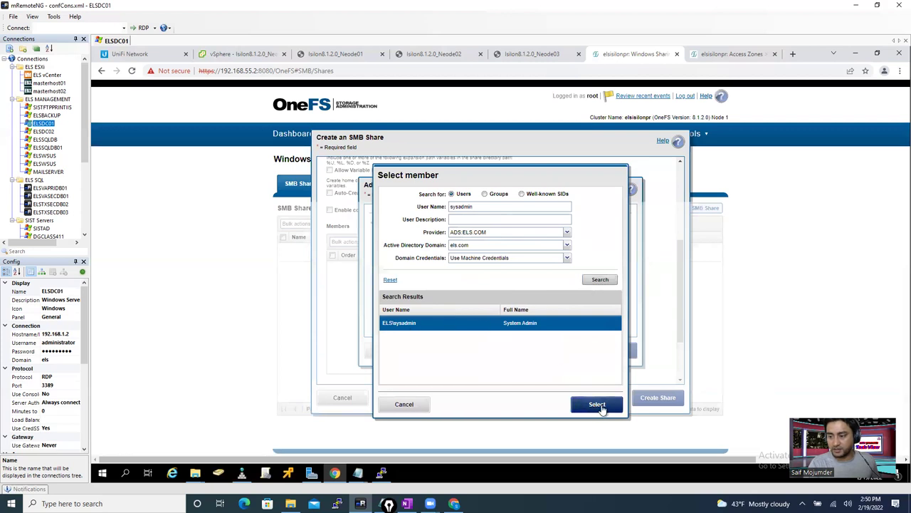
click(596, 404)
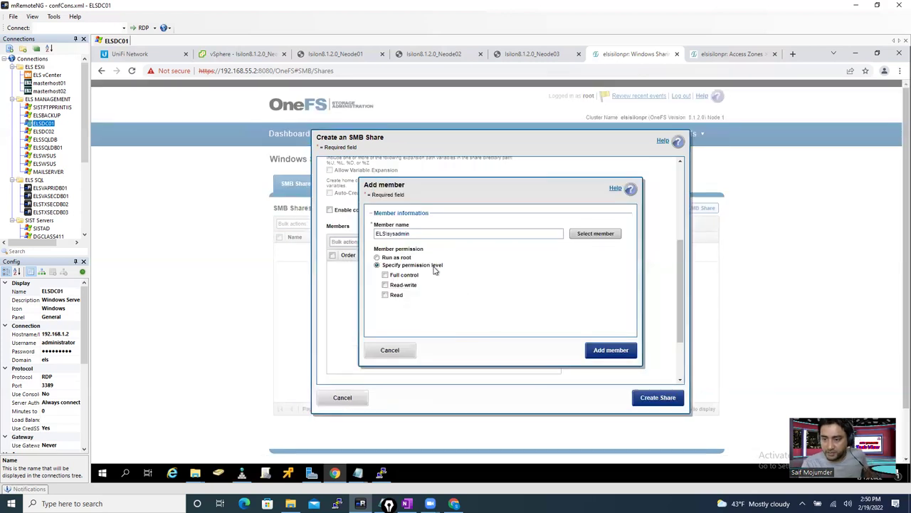
- Grant the member Full Control, add it, and create the Video$ share
click(385, 276)
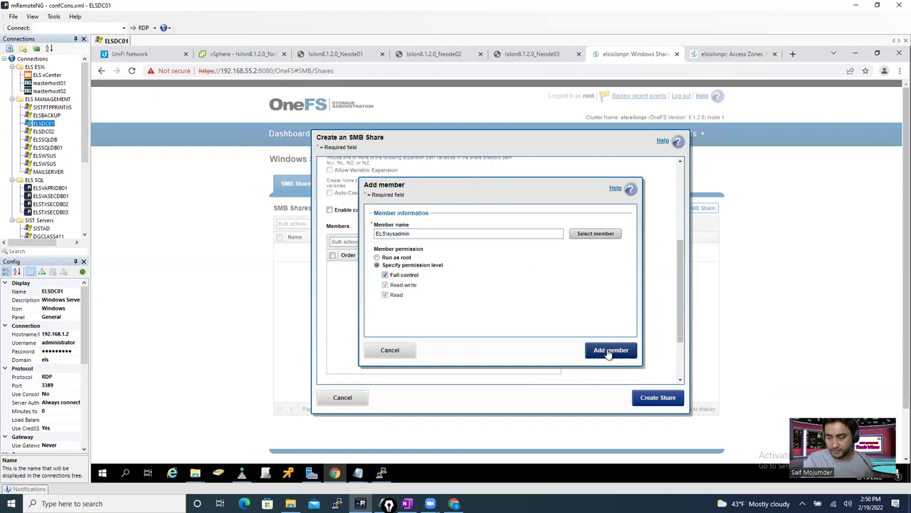
click(608, 351)
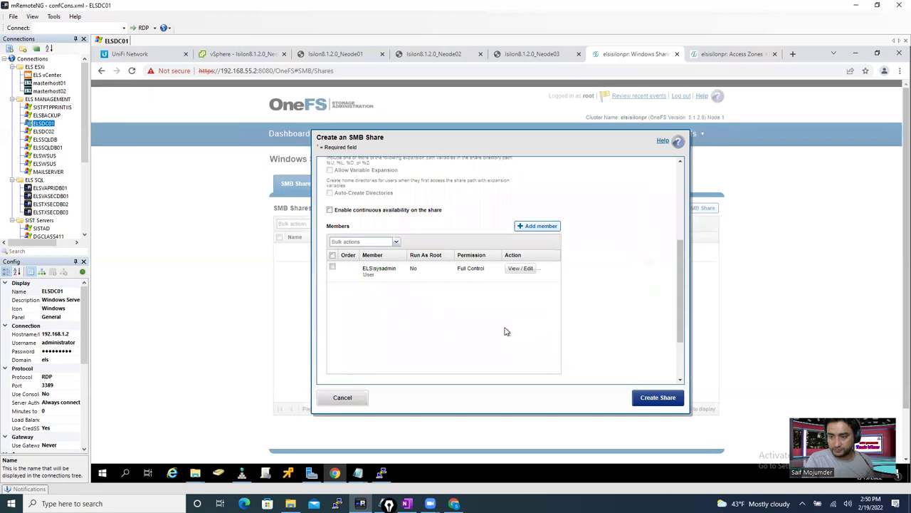
click(650, 401)
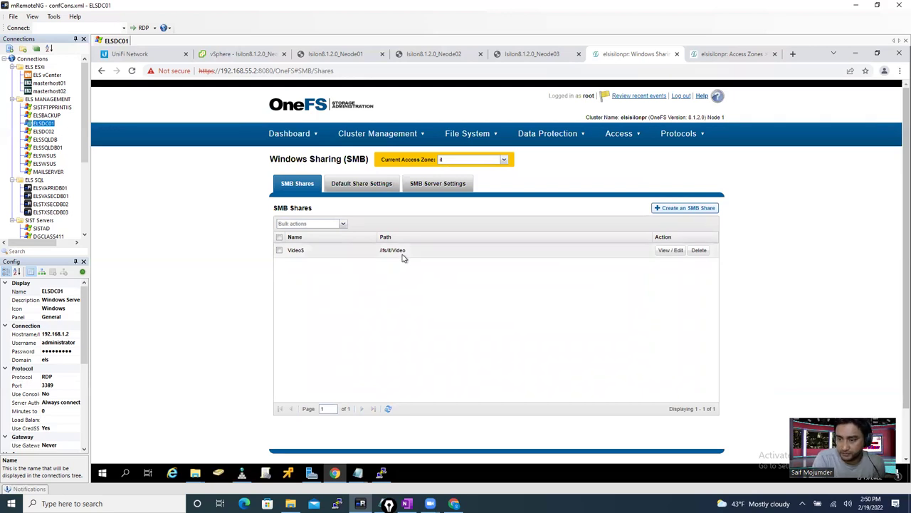
- Review the /ifs/it/Video directory's properties and permissions without saving, then show the Access Zones list
click(470, 135)
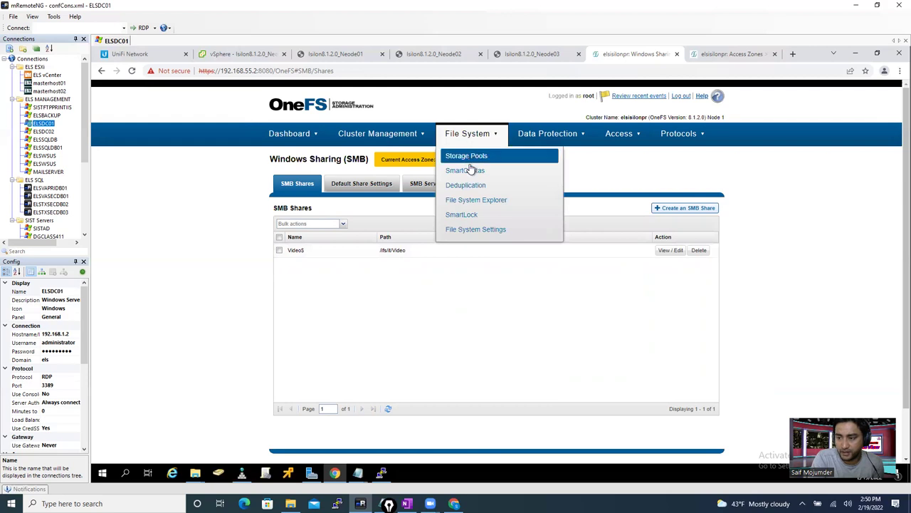
click(478, 204)
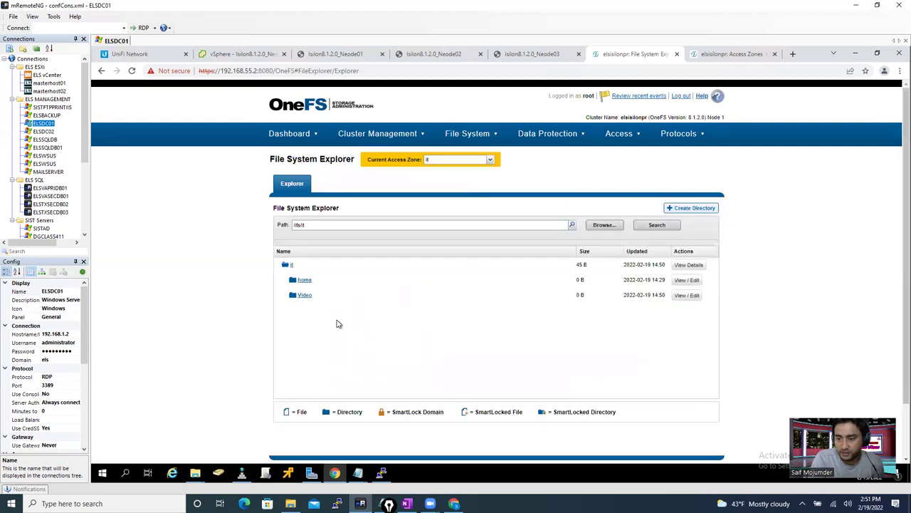
click(685, 295)
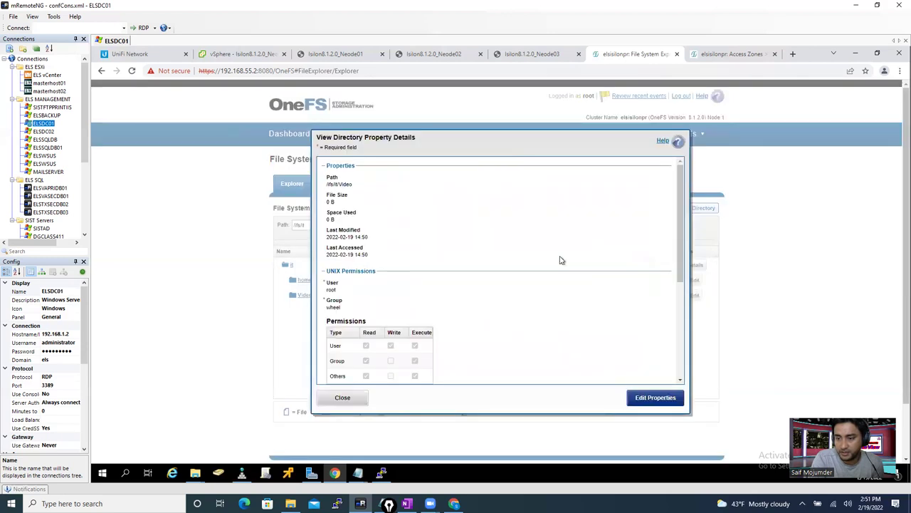
drag(682, 246, 691, 347)
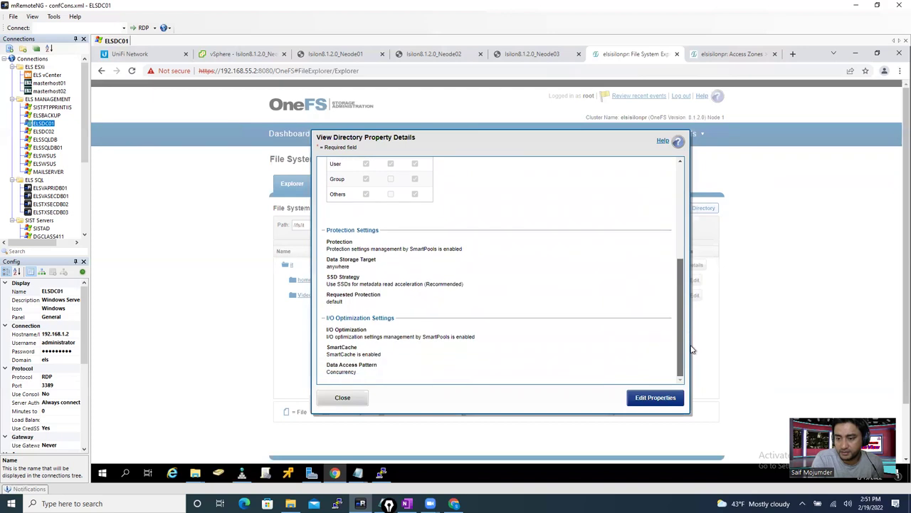
click(655, 397)
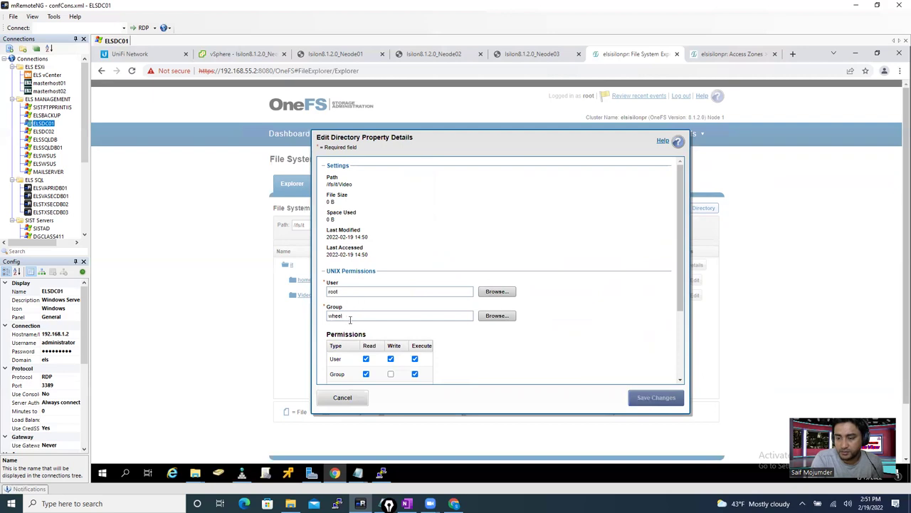
drag(682, 270, 678, 257)
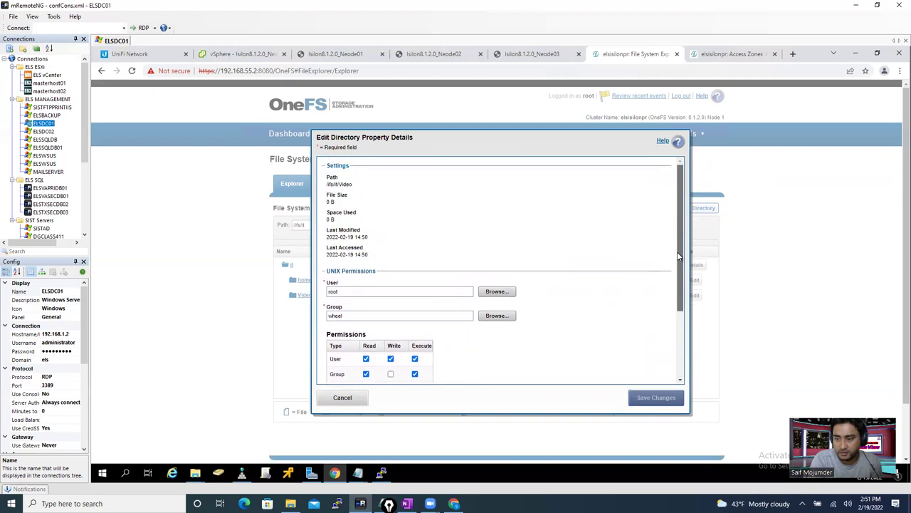
click(356, 400)
click(349, 400)
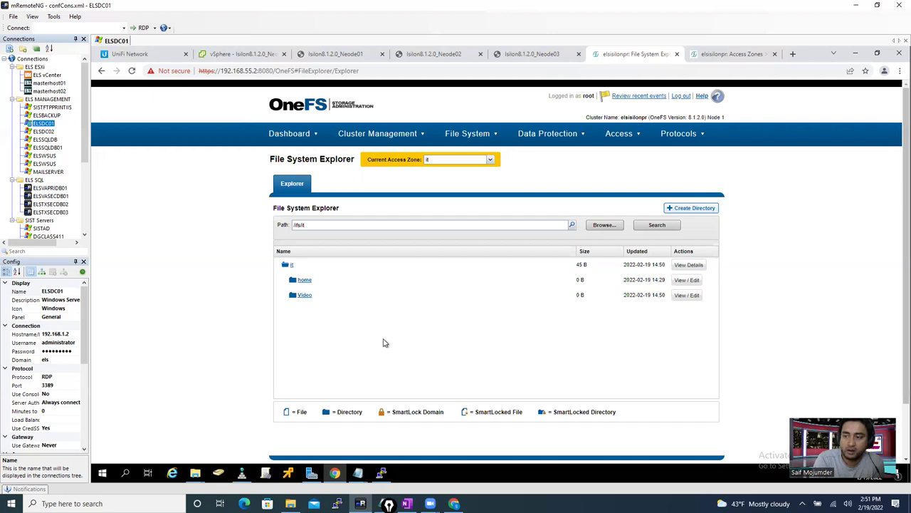
click(729, 55)
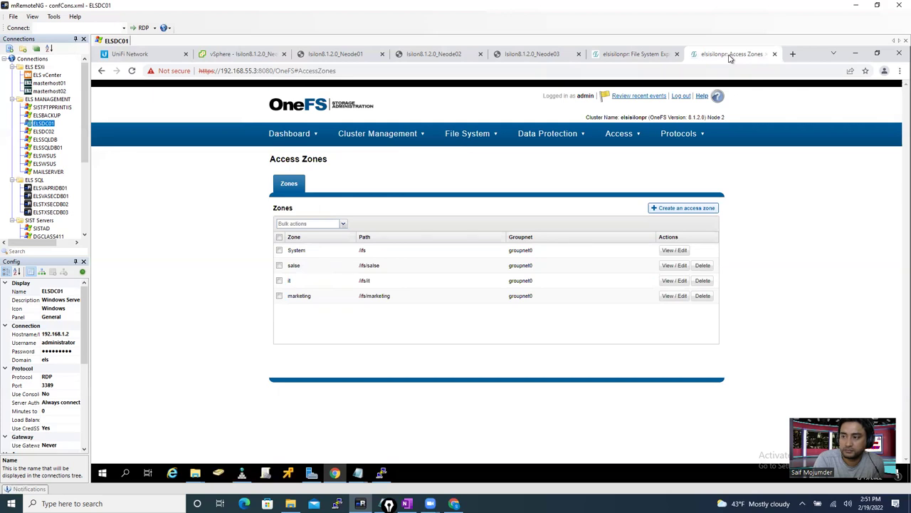
- Start a New Delegation under els.com for the subdomain elsisilonpr
click(241, 472)
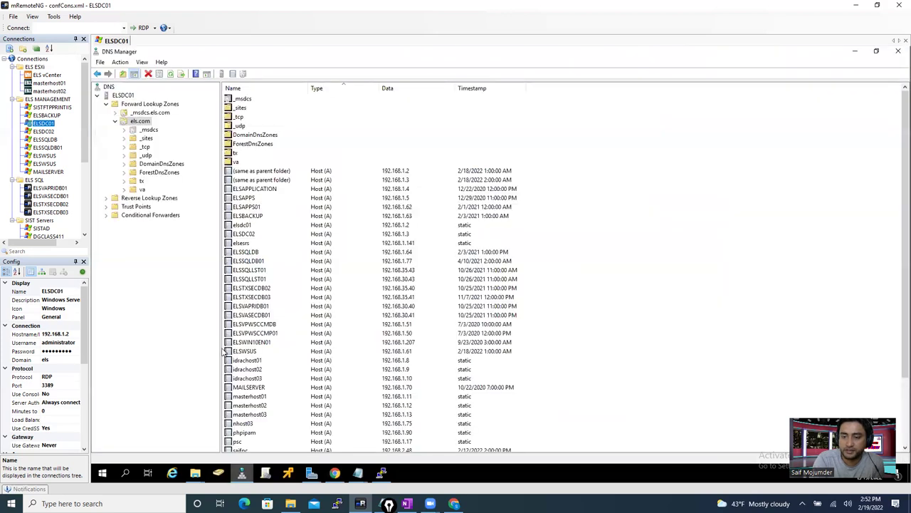
right_click(143, 122)
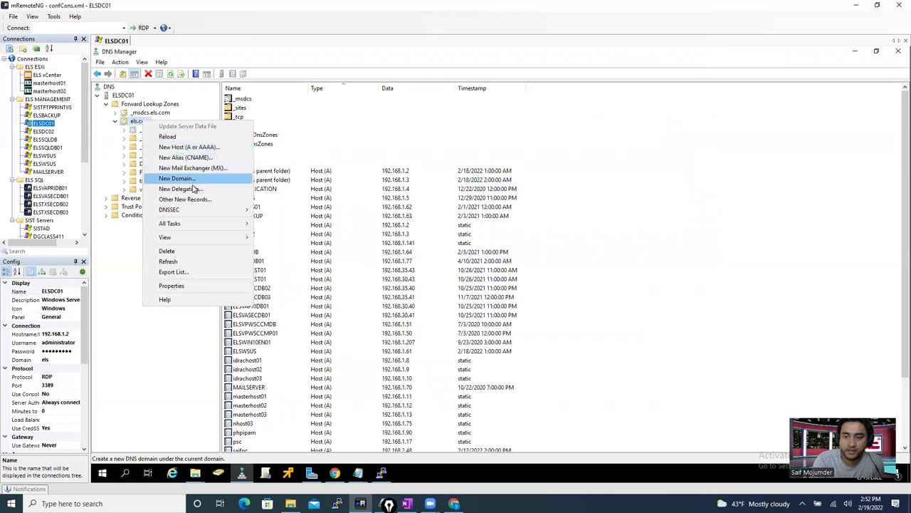
mouse_move(190, 212)
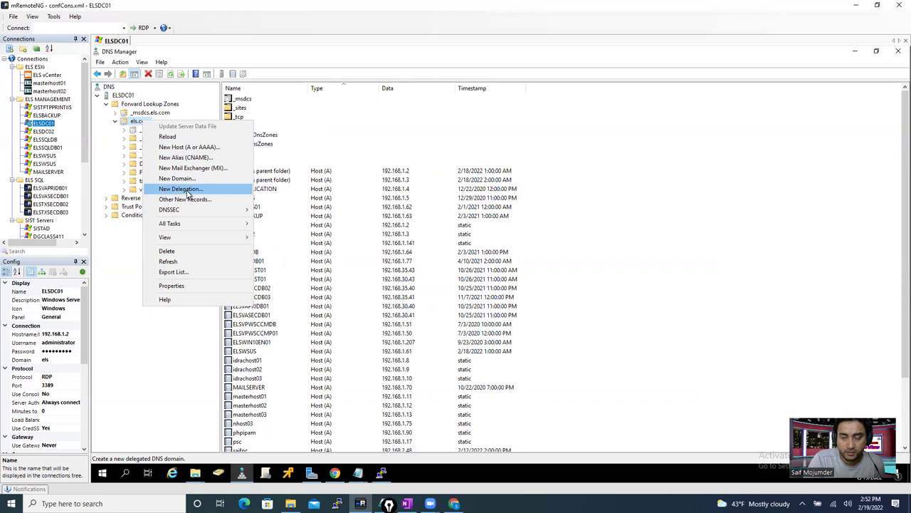
click(188, 192)
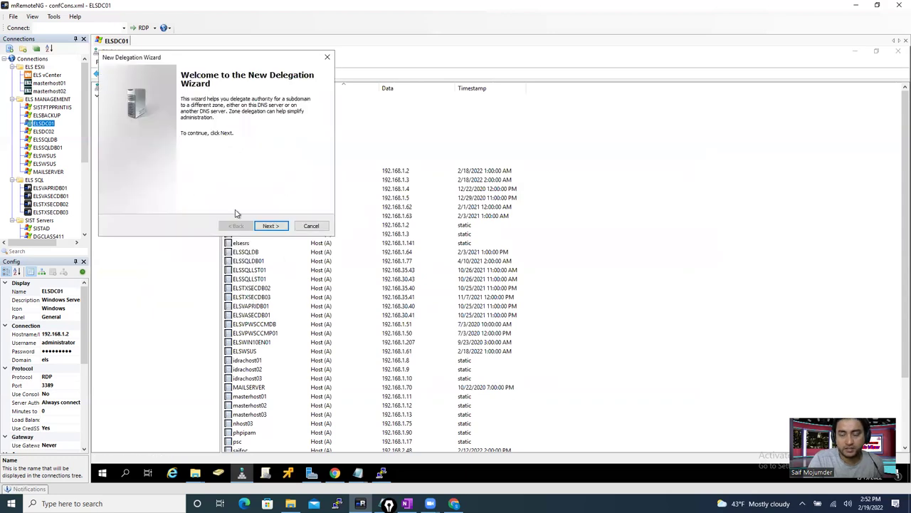
click(266, 226)
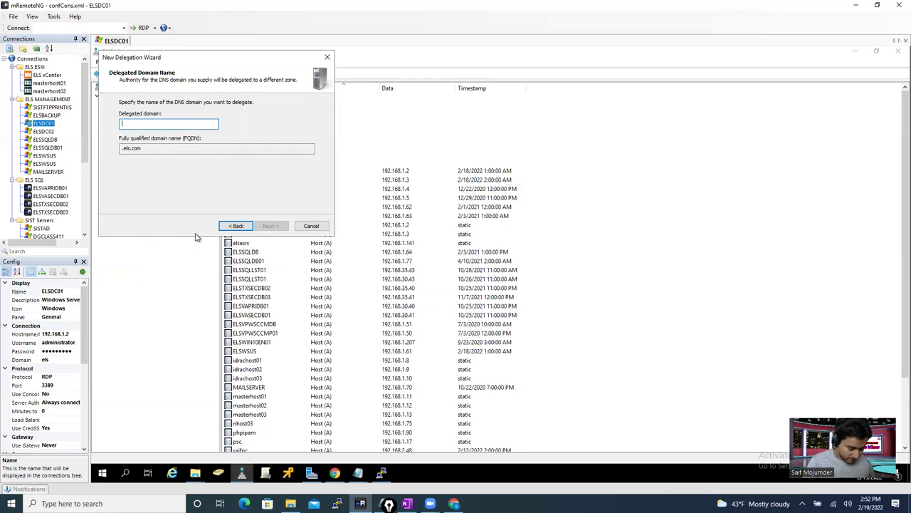
text(elsis)
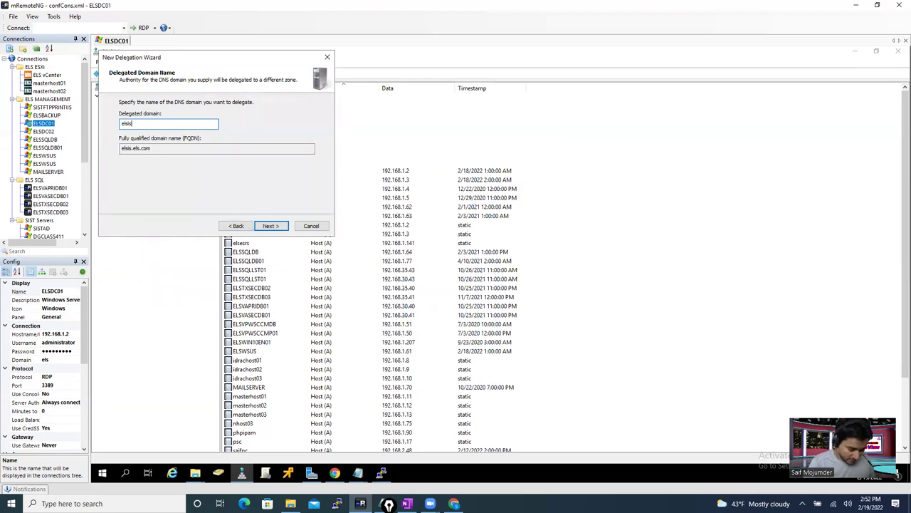
text(ilon)
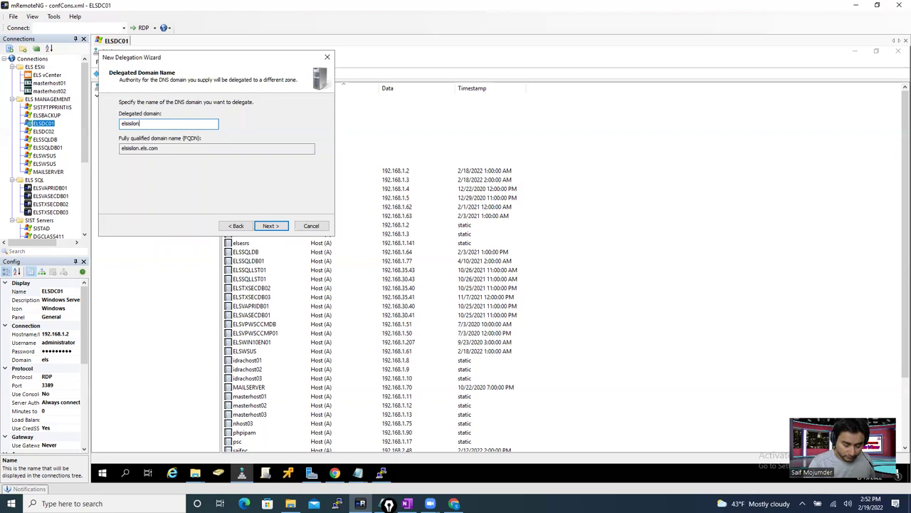
text(pr)
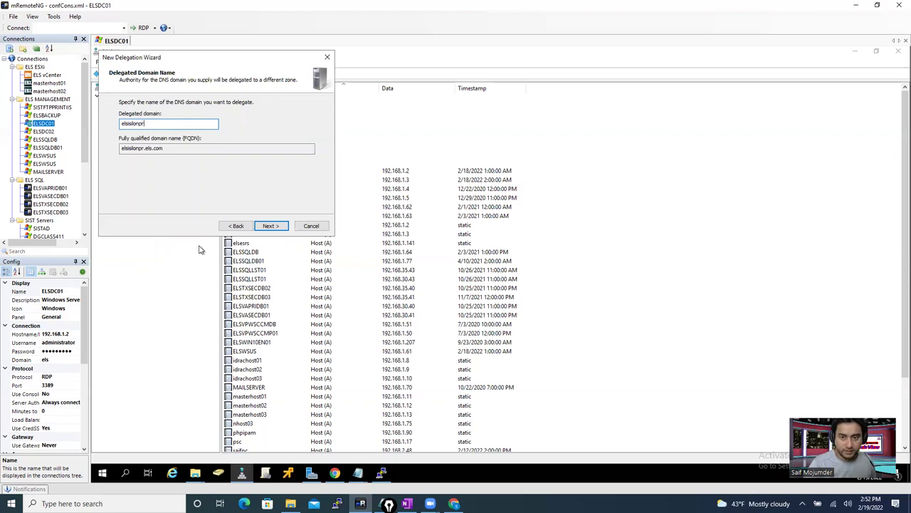
click(266, 226)
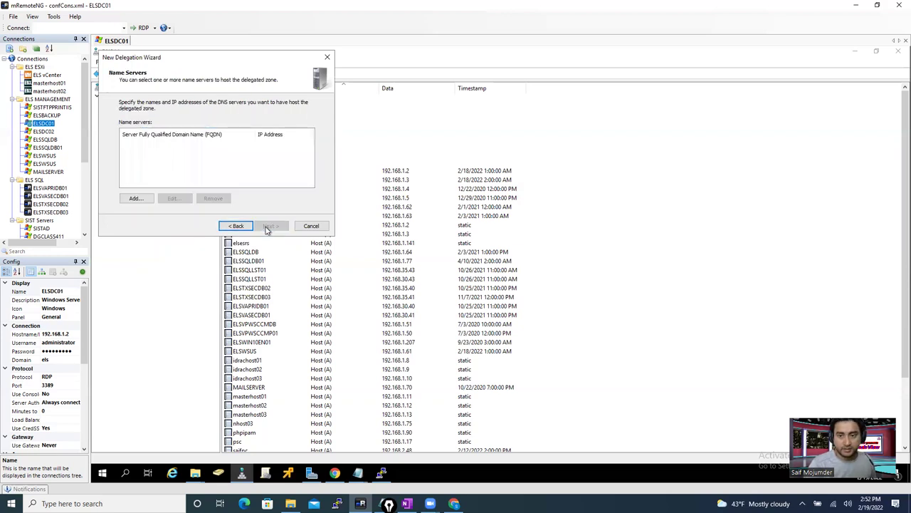
- Add a name server, pasting elsisilonpr.els.com from the notes as its server name
click(134, 199)
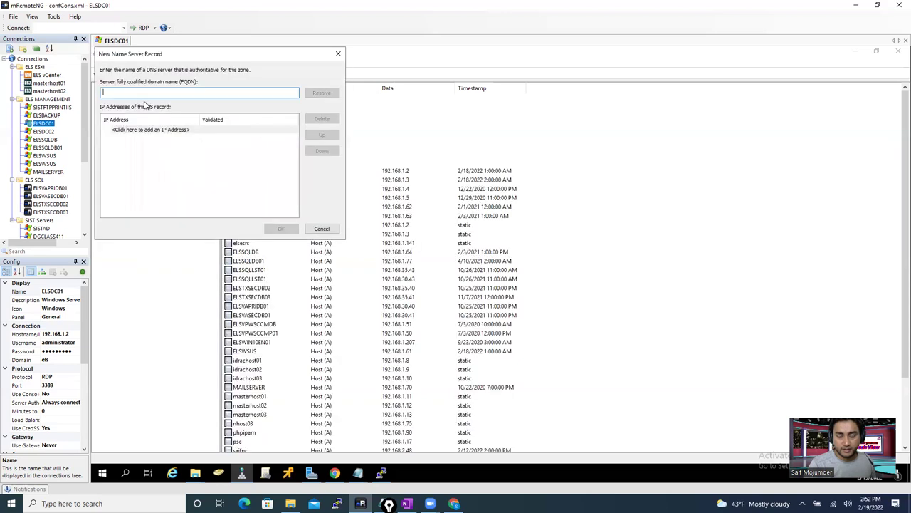
click(363, 471)
click(386, 420)
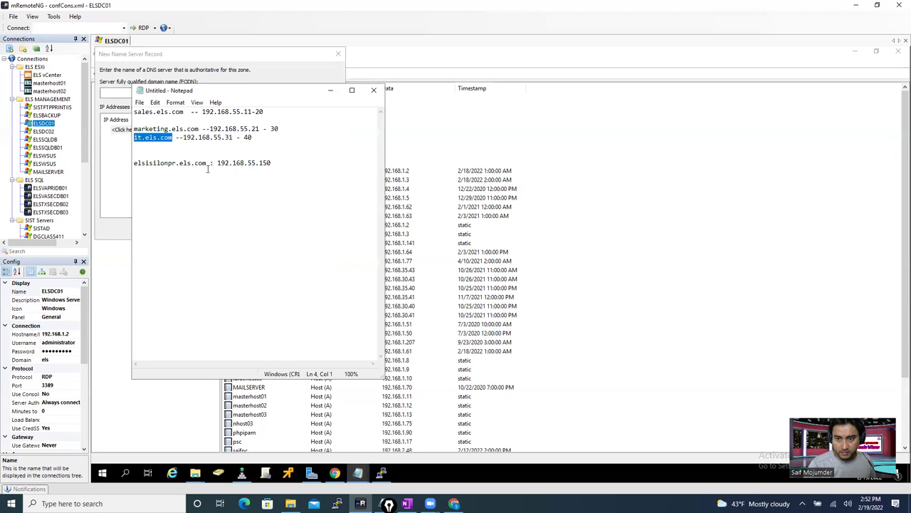
drag(206, 162, 129, 162)
key(ctrl+c)
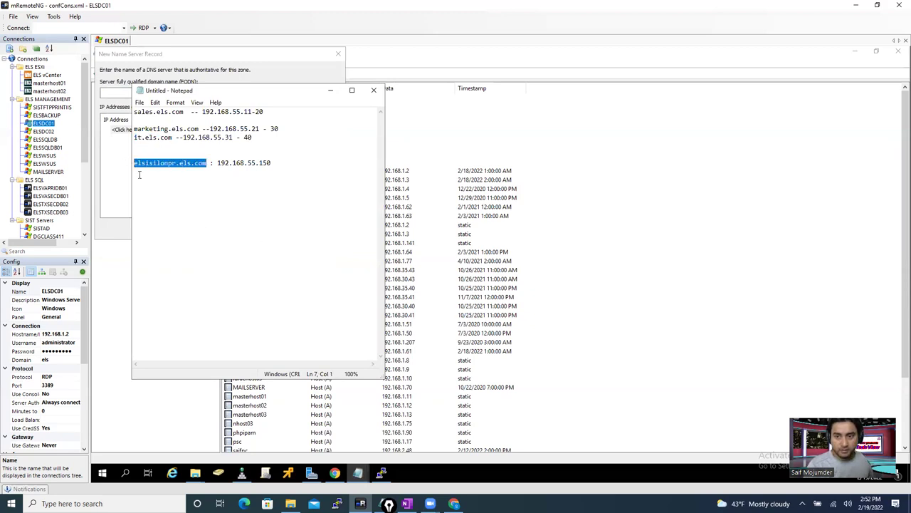
click(127, 92)
key(ctrl+v)
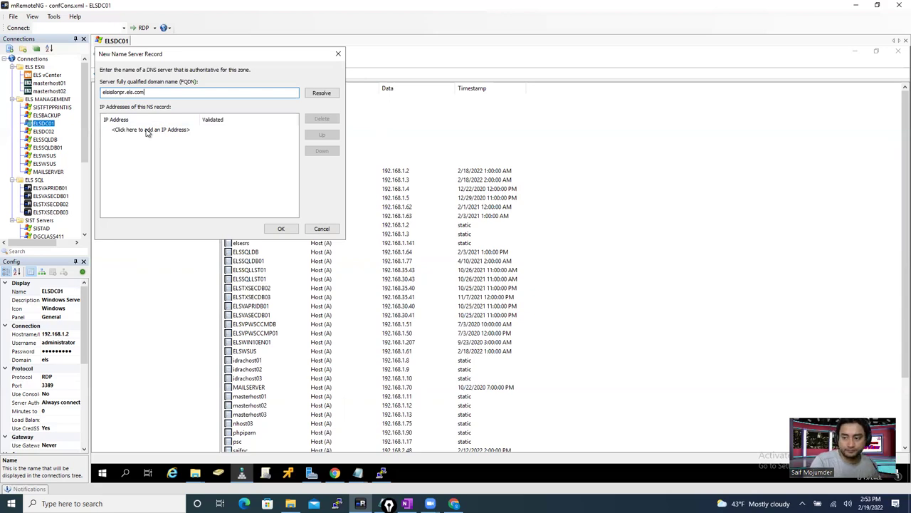
- Give the name server IP 192.168.55.150, dismiss the lookup failure, and accept the record
click(147, 131)
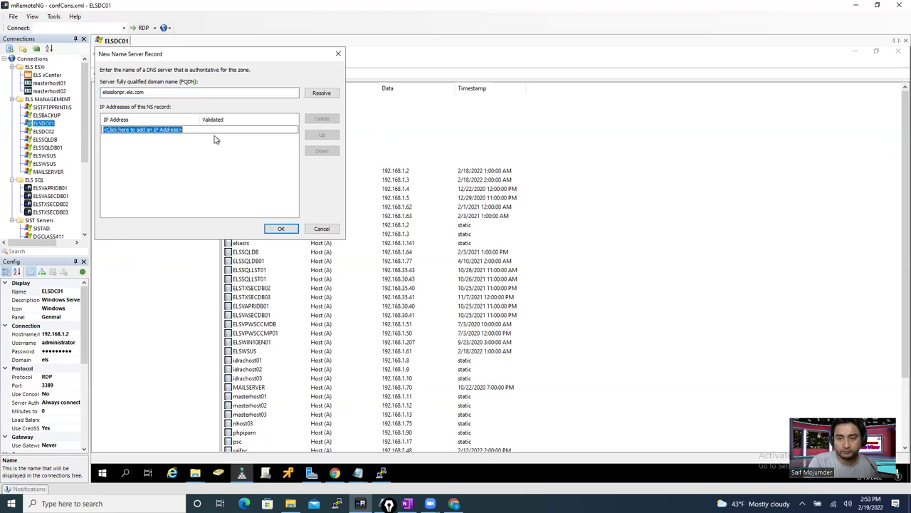
text(192.)
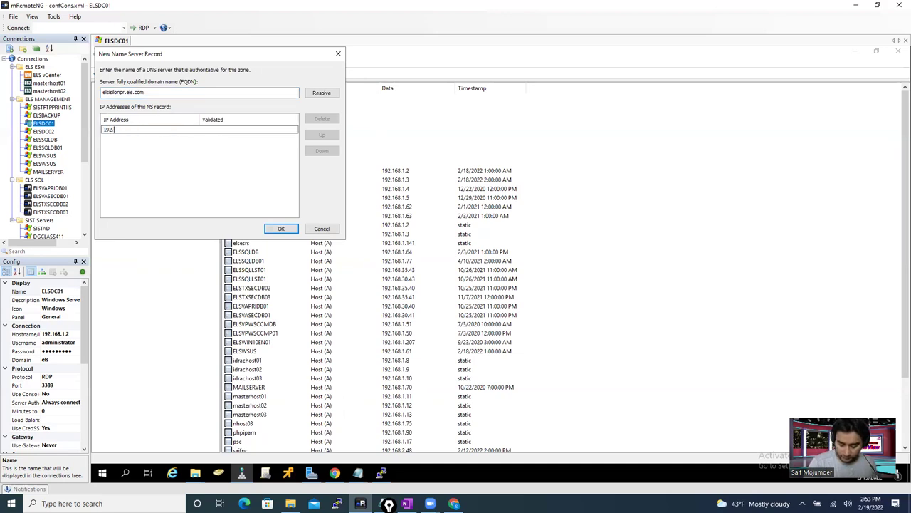
text(168.1.)
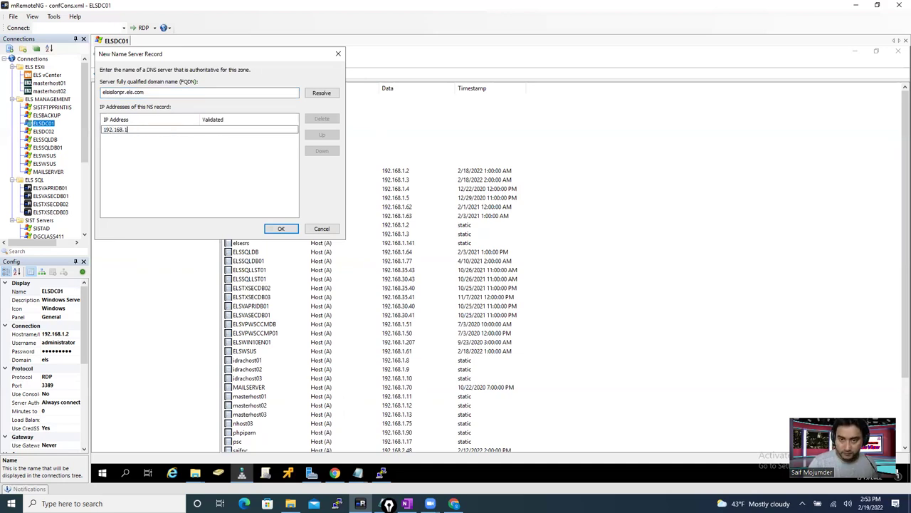
key(BackSpace)
key(BackSpace)
text(55.)
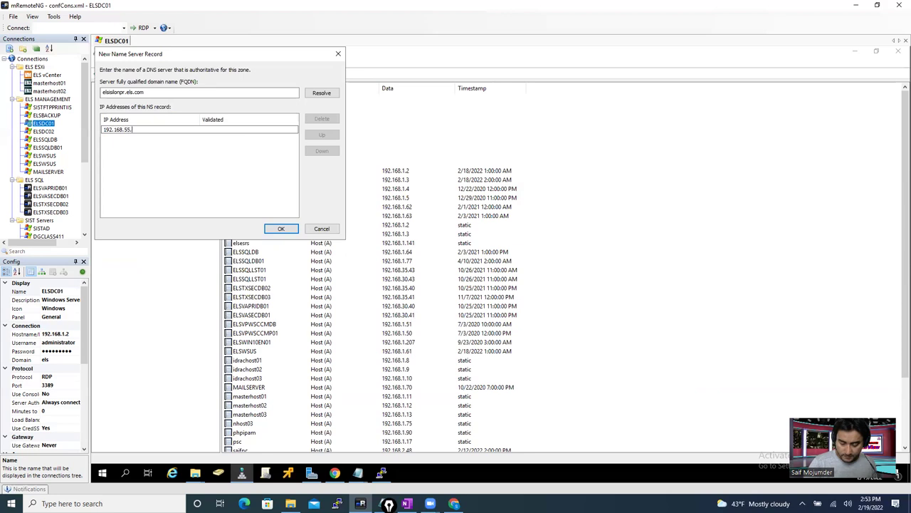
text(150)
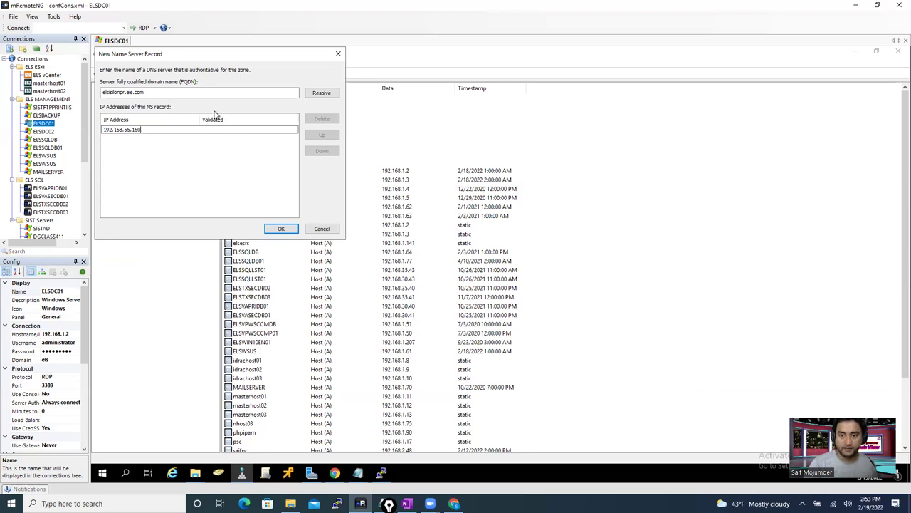
click(317, 95)
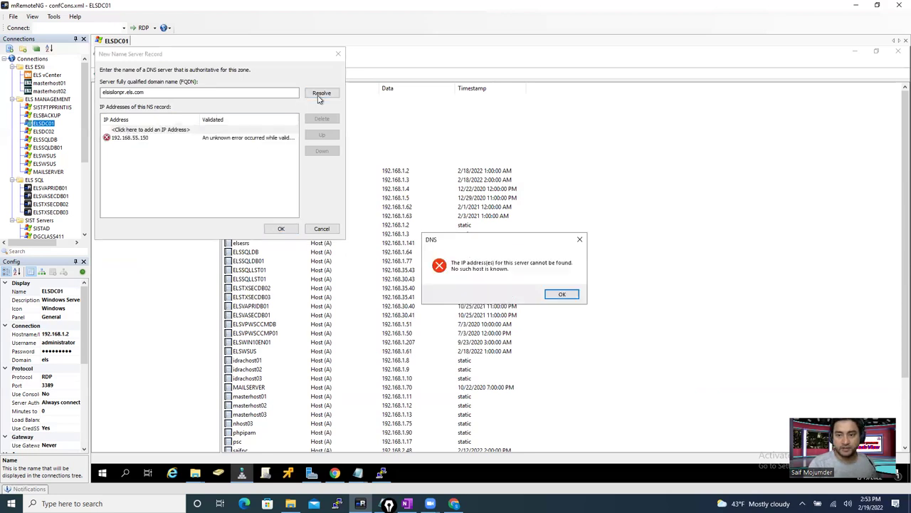
click(562, 295)
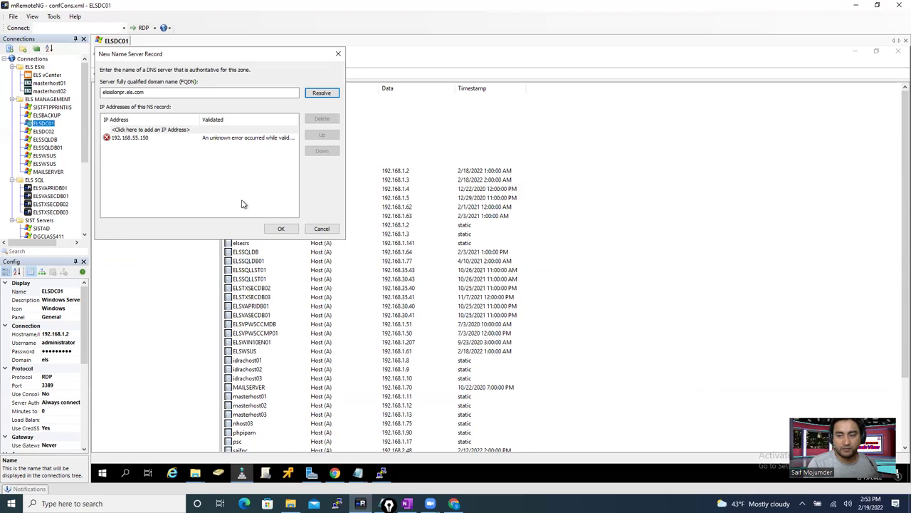
click(281, 229)
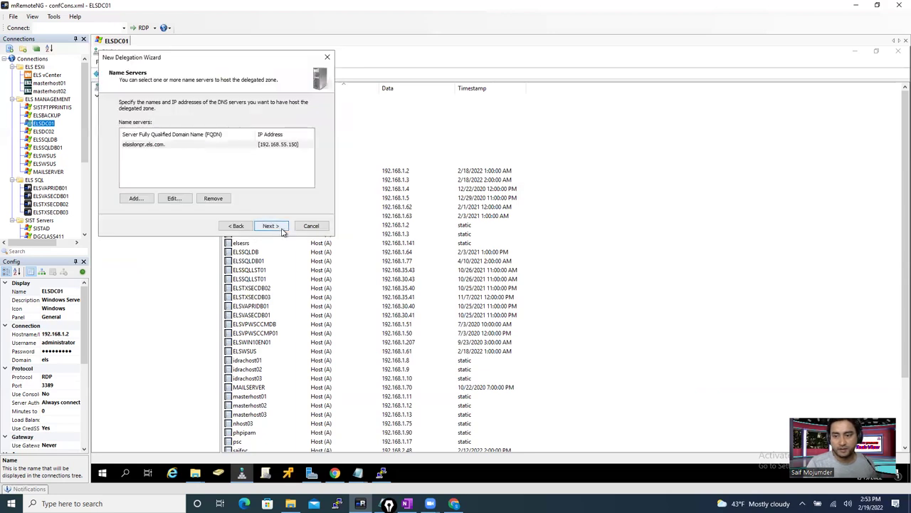
click(282, 229)
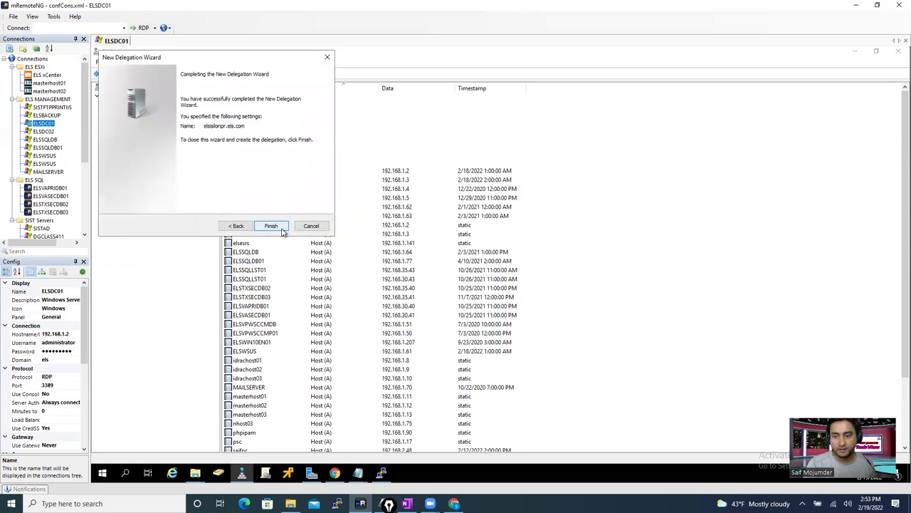
- Finish the elsisilonpr delegation and launch Windows PowerShell as administrator
click(272, 227)
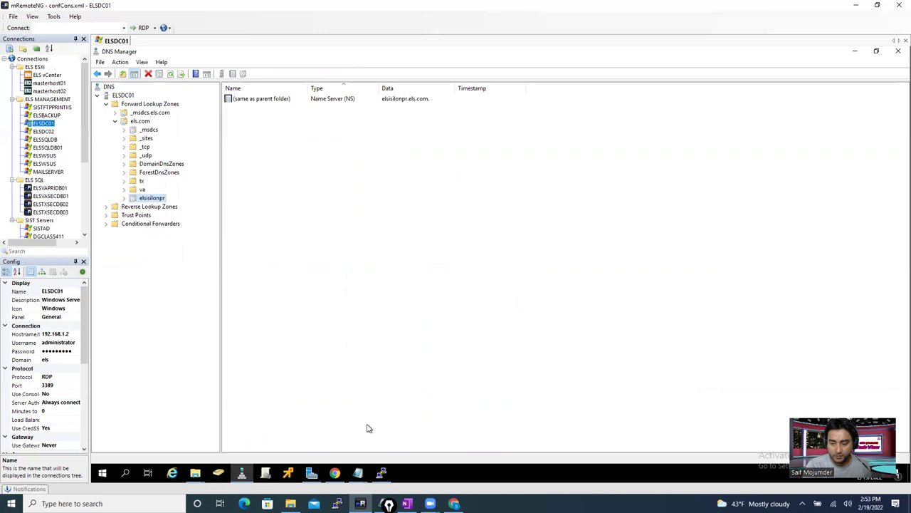
right_click(103, 472)
click(187, 344)
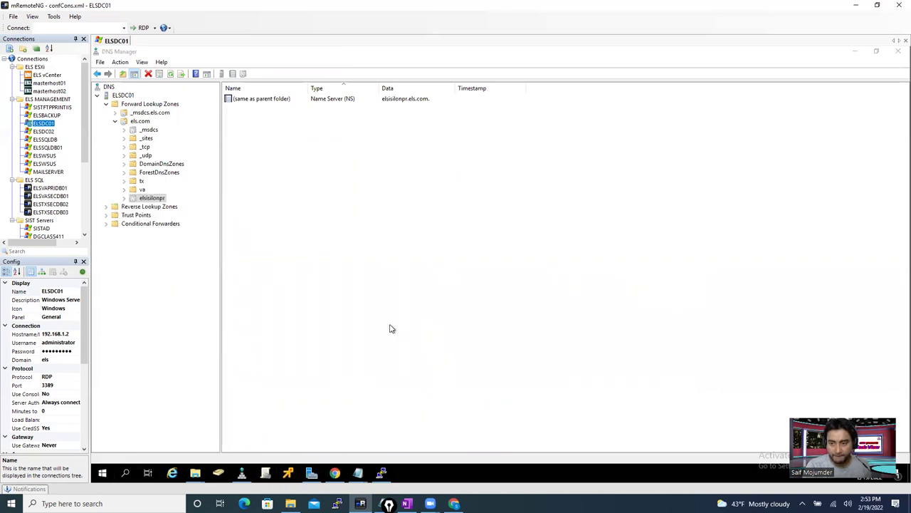
click(434, 319)
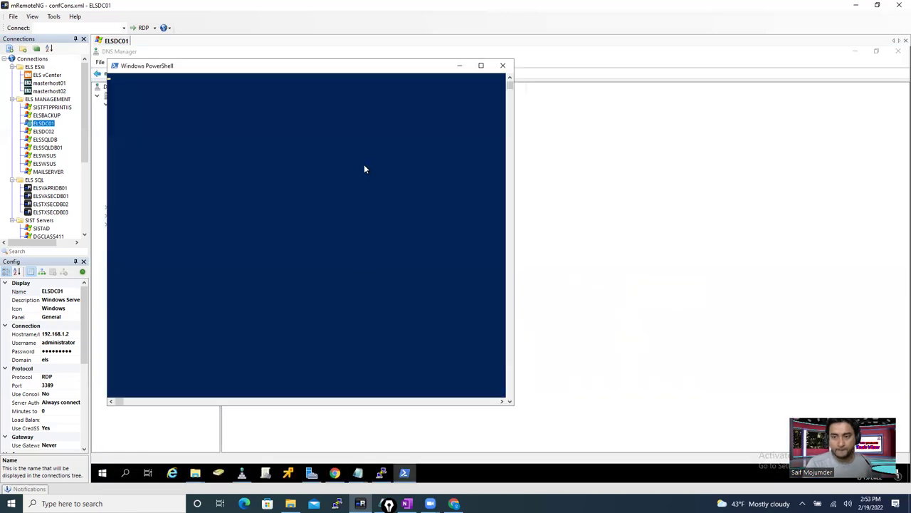
- Ping elsisilonpr.els.com, which fails to resolve
text(nslookup)
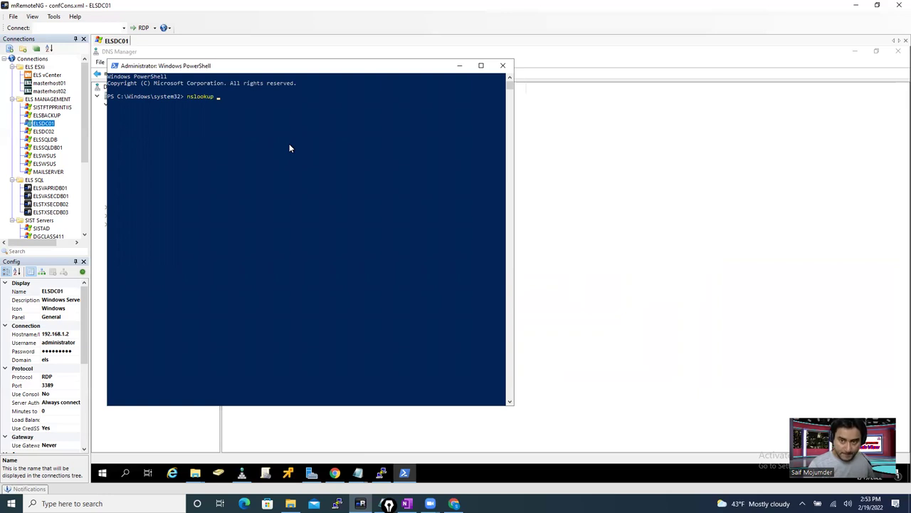
key(BackSpace)
key(BackSpace)
key(BackSpace)
key(BackSpace)
key(BackSpace)
key(BackSpace)
key(BackSpace)
key(BackSpace)
text(ping)
key(ctrl+v)
key(Return)
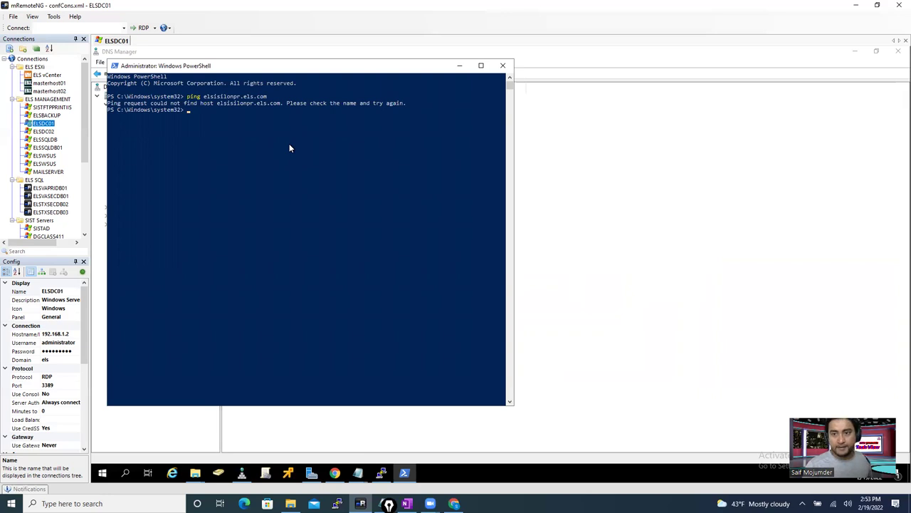
- Ping 192.168.55.150 for 4/4 replies, then return to the OneFS Access Zones page
text(p)
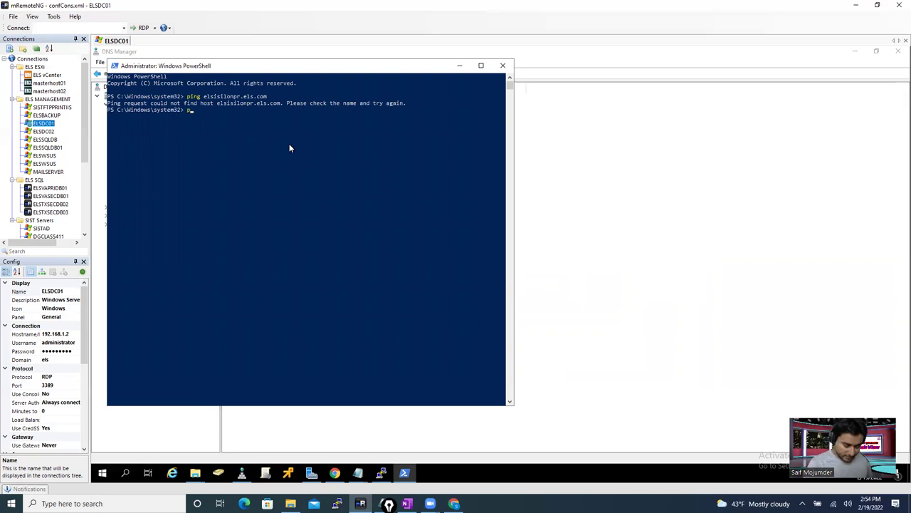
text(ing 192.168.1)
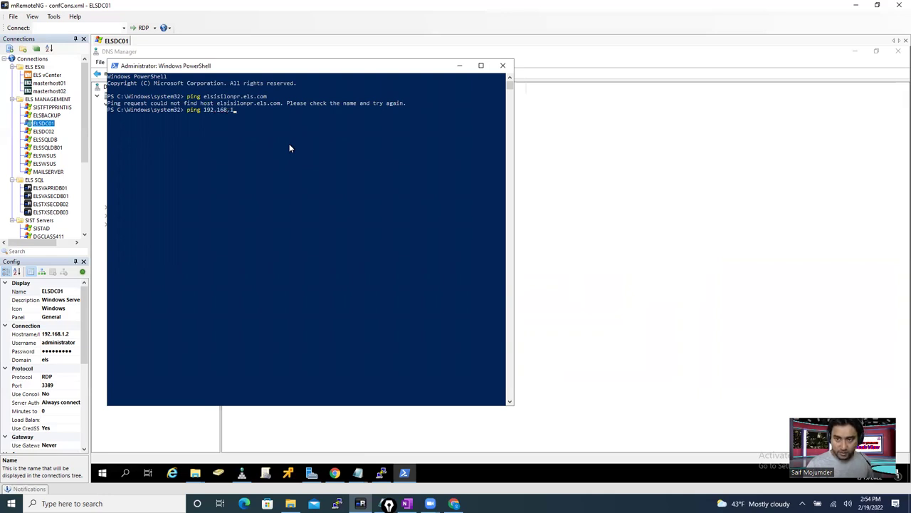
key(BackSpace)
text(5)
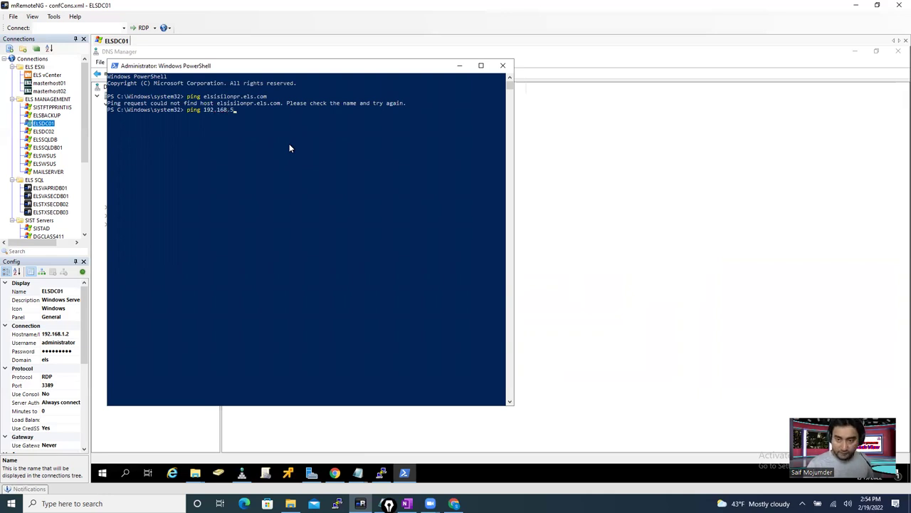
text(5.)
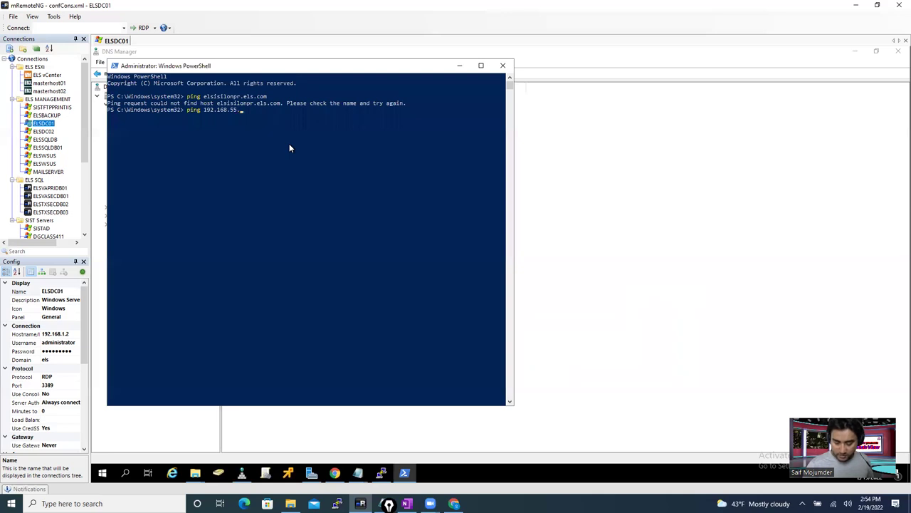
text(150)
key(Return)
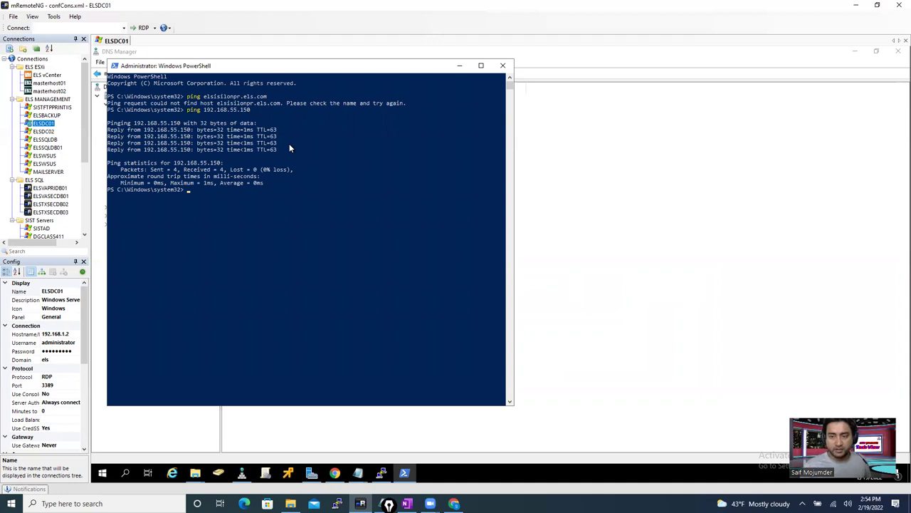
click(335, 472)
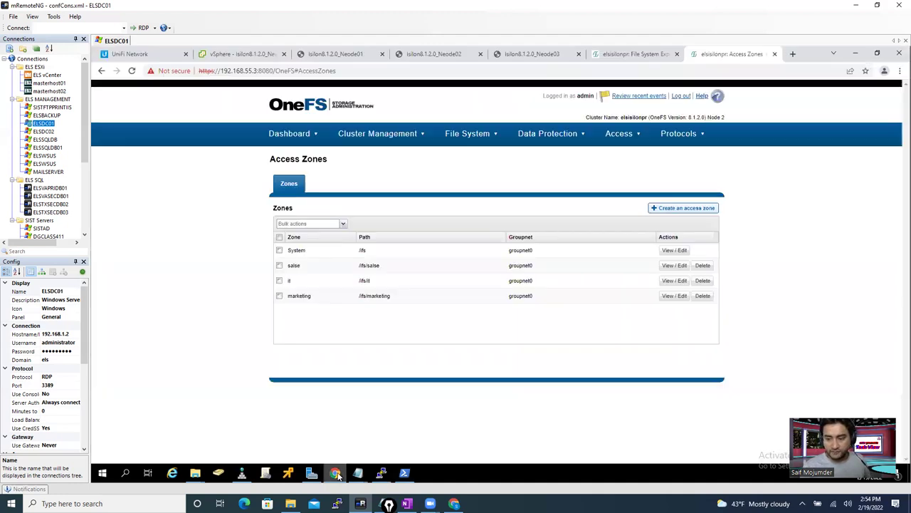
- In Network Configuration, expand subnet0 and put pool0's details into edit mode
click(401, 134)
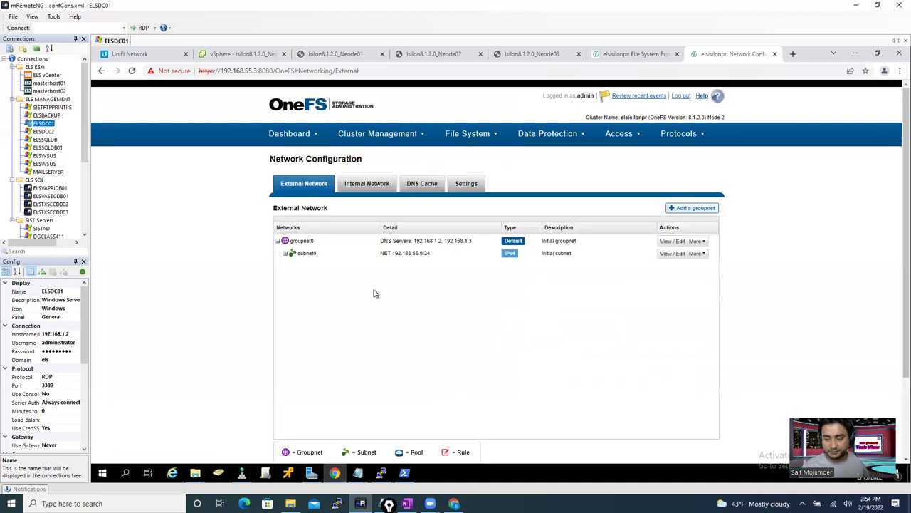
click(285, 256)
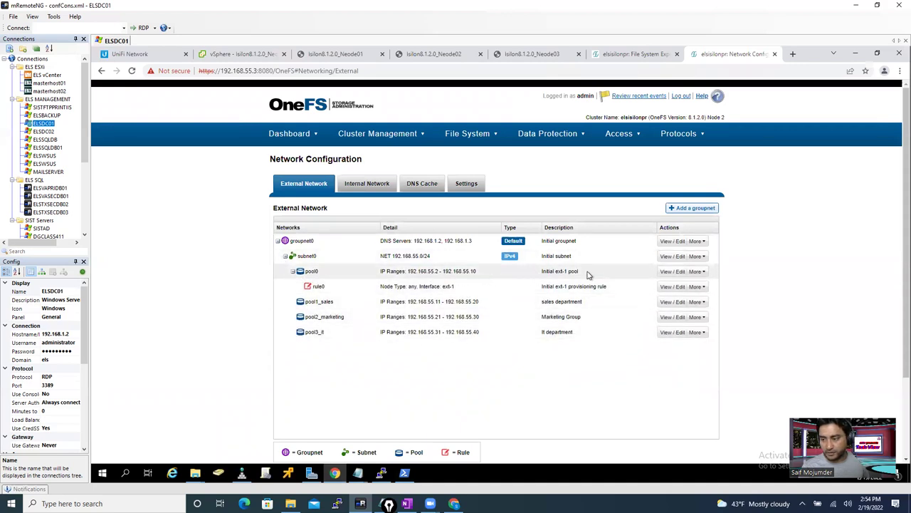
click(676, 273)
scroll(682, 292, down, 1)
scroll(682, 296, down, 5)
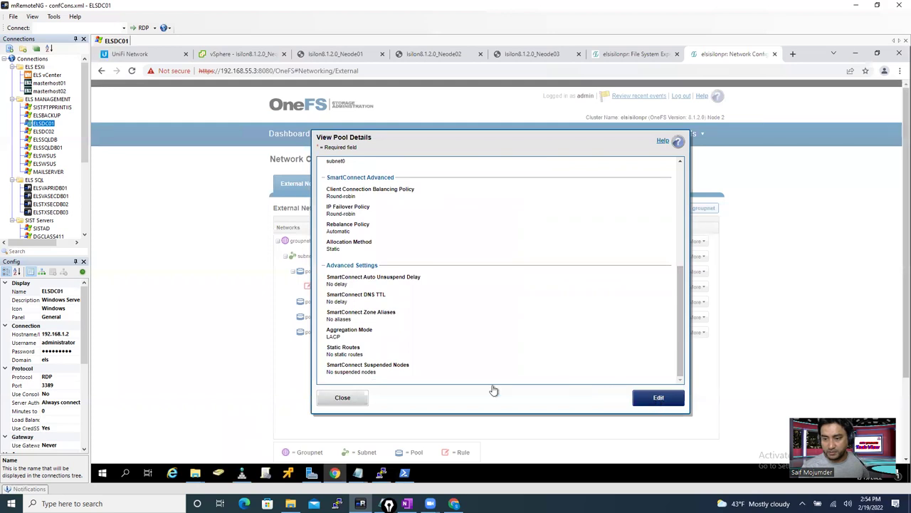
key(Return)
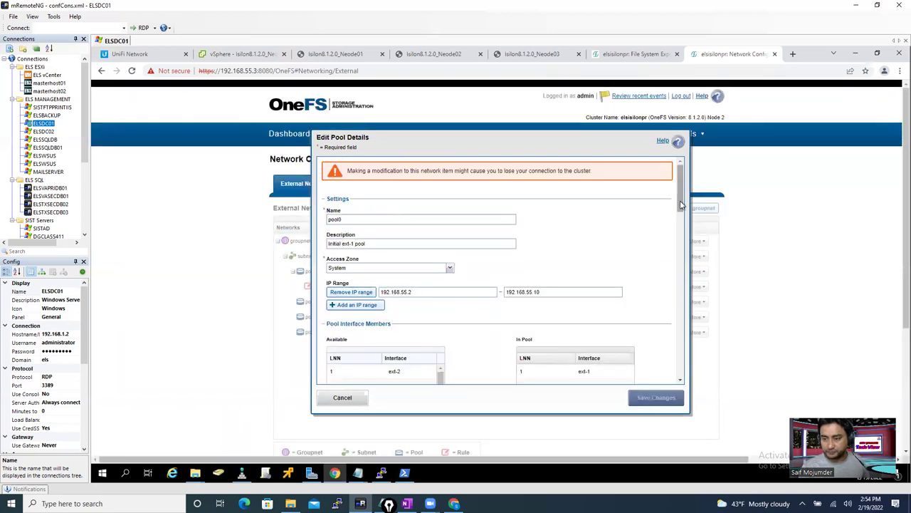
- Enter management.els.com as pool0's SmartConnect zone name and save the changes
drag(680, 205, 682, 218)
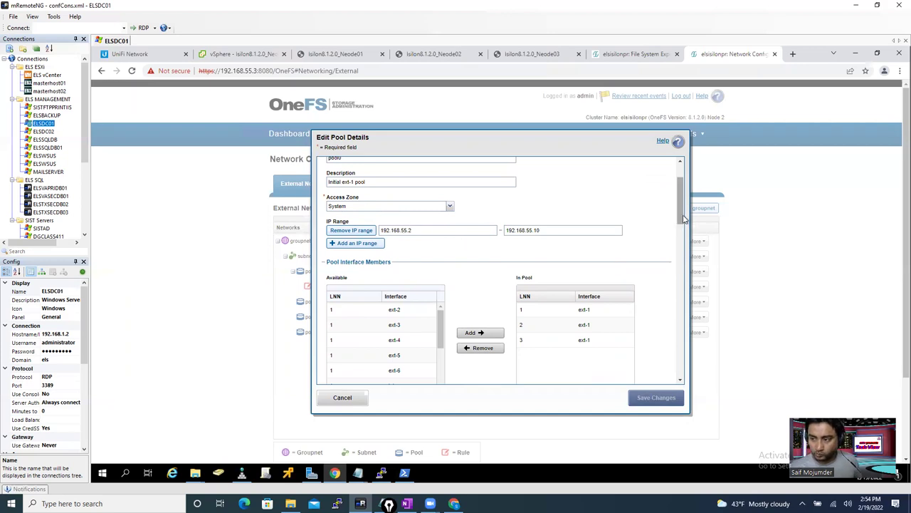
drag(682, 217, 682, 207)
drag(681, 207, 683, 275)
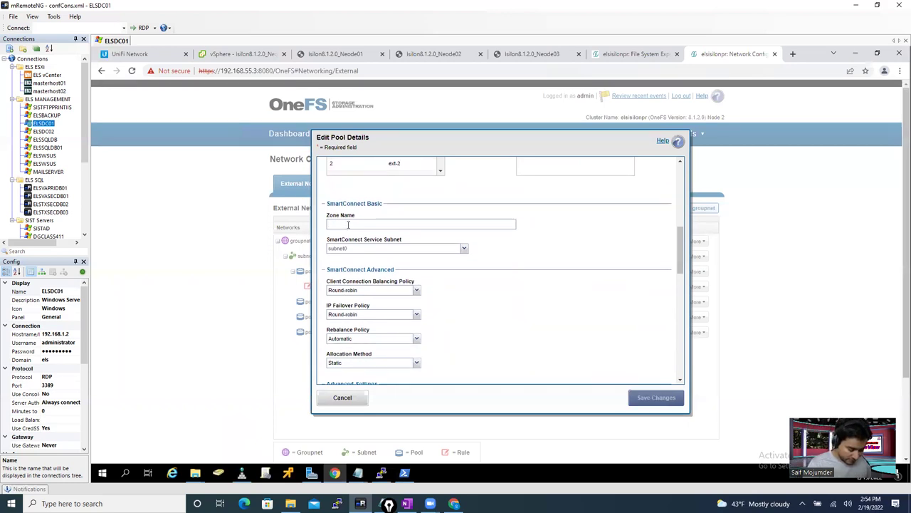
click(348, 225)
text(management)
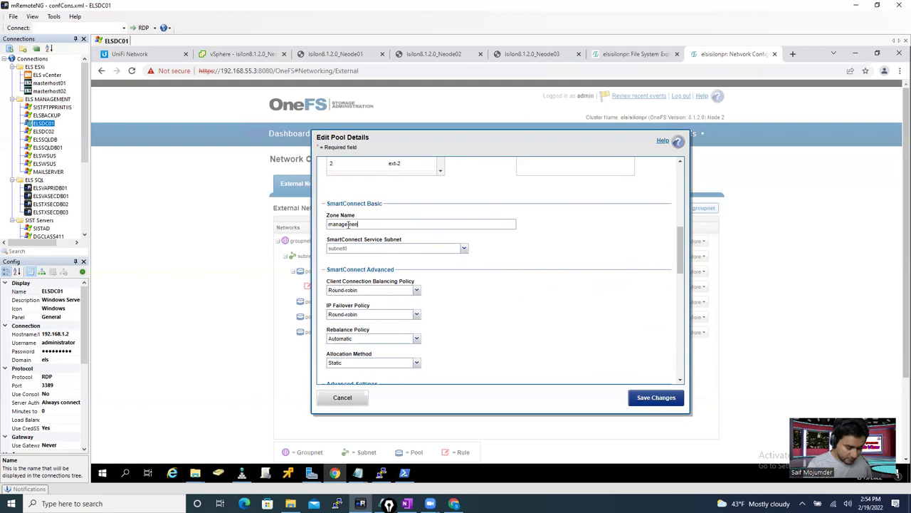
text(.e)
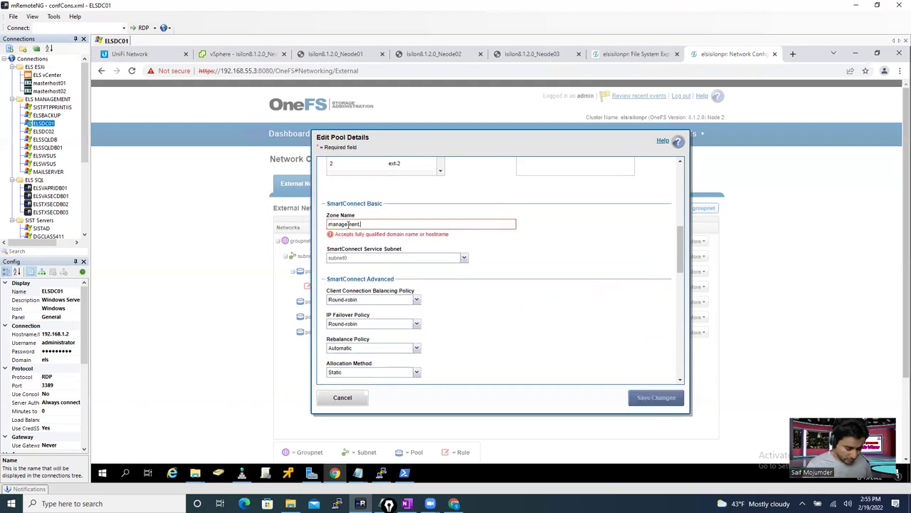
text(ls.com)
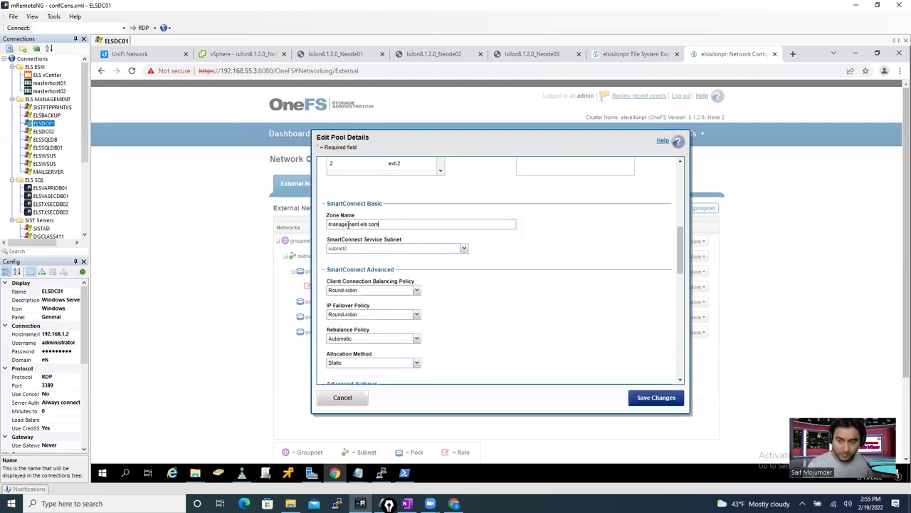
key(ctrl+a)
key(ctrl+c)
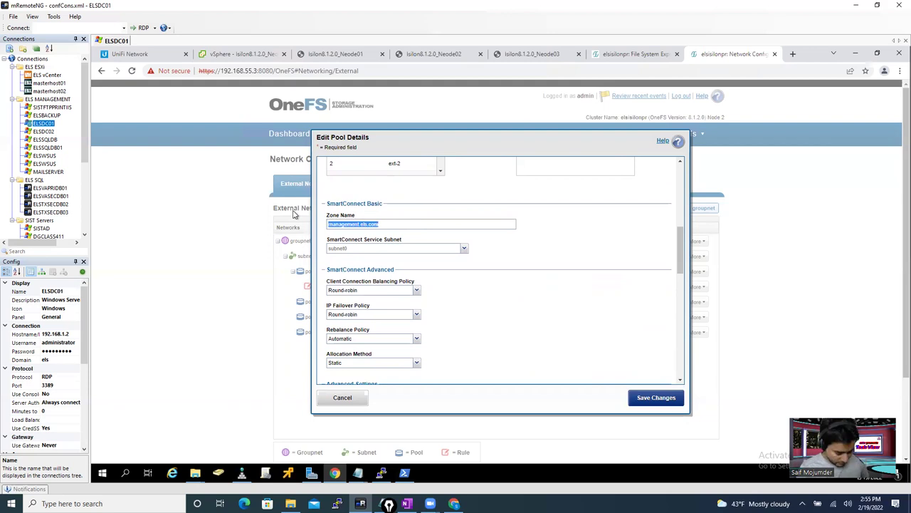
drag(682, 271, 676, 173)
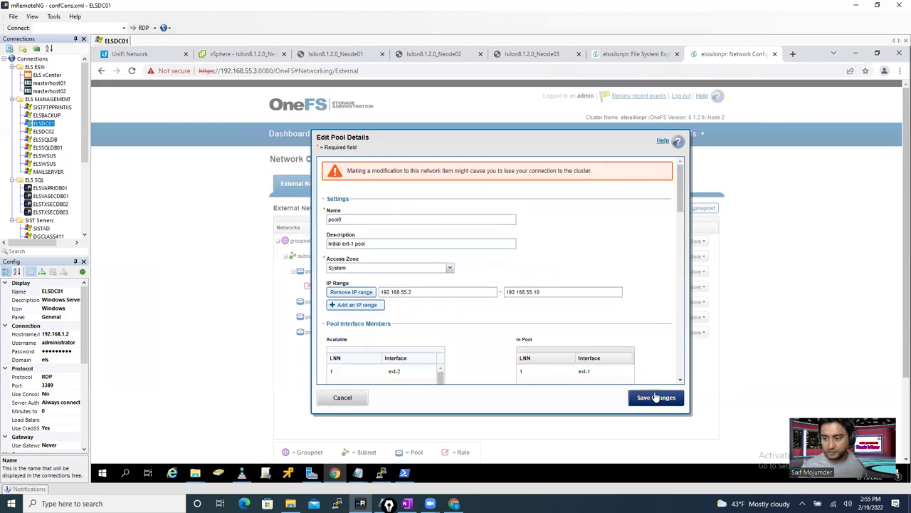
click(656, 399)
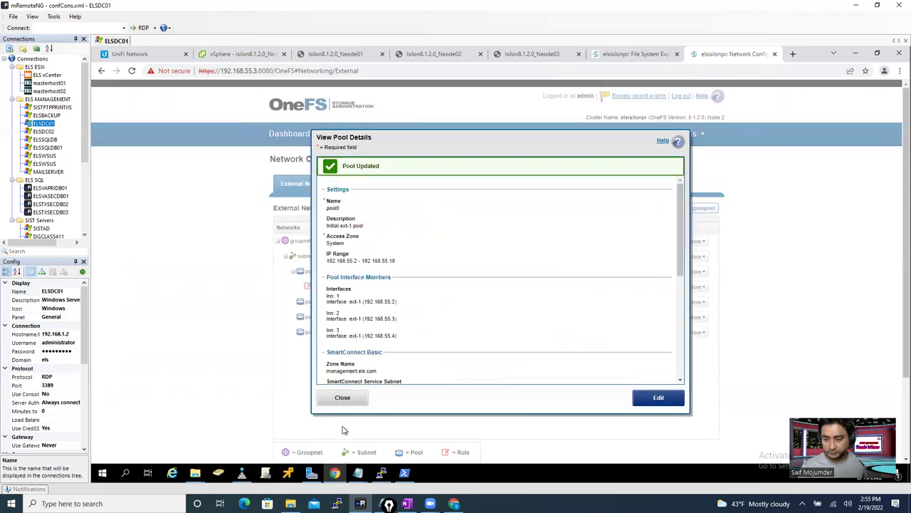
- In DNS Manager, start a new host record under els.com, then cancel it
mouse_move(247, 473)
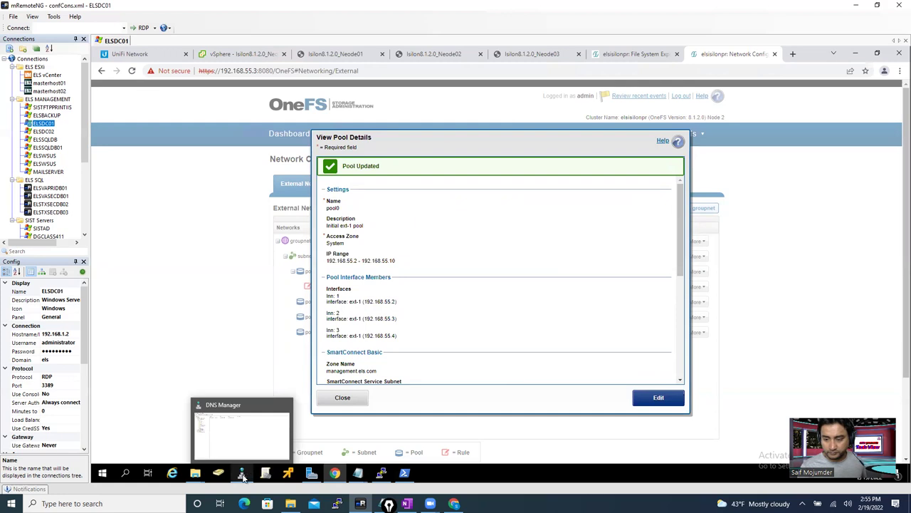
click(243, 475)
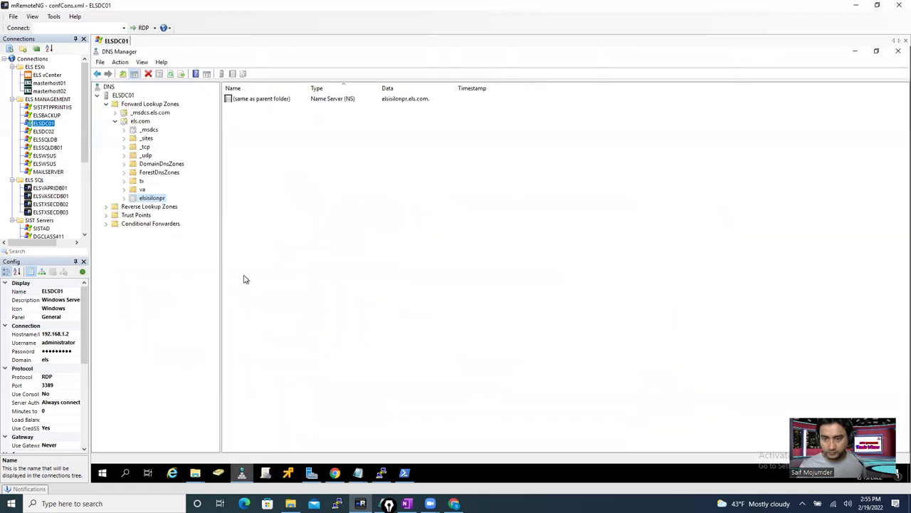
right_click(141, 124)
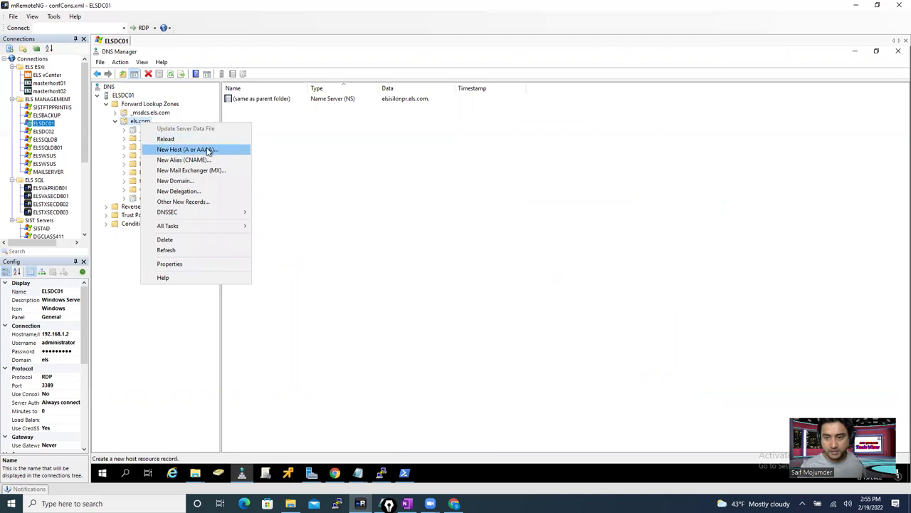
click(208, 152)
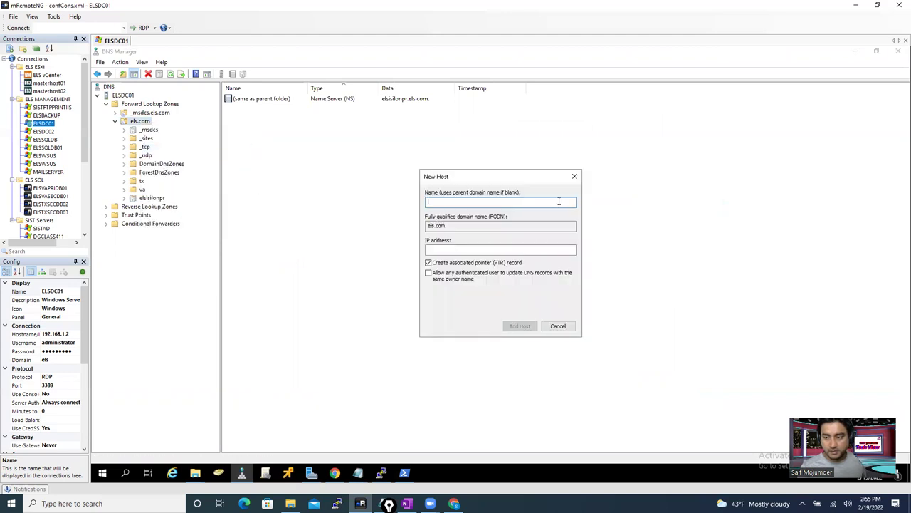
click(575, 176)
- Start a New Delegation under els.com for the subdomain management
right_click(140, 121)
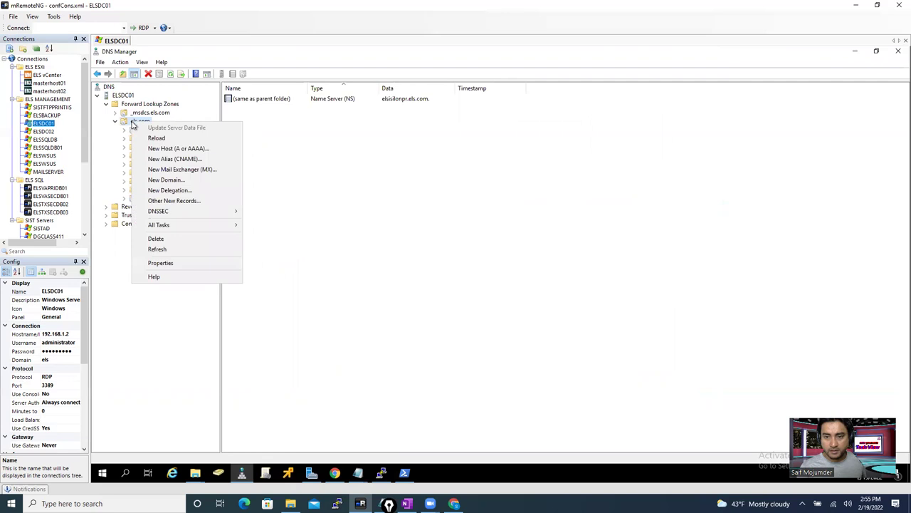
click(174, 191)
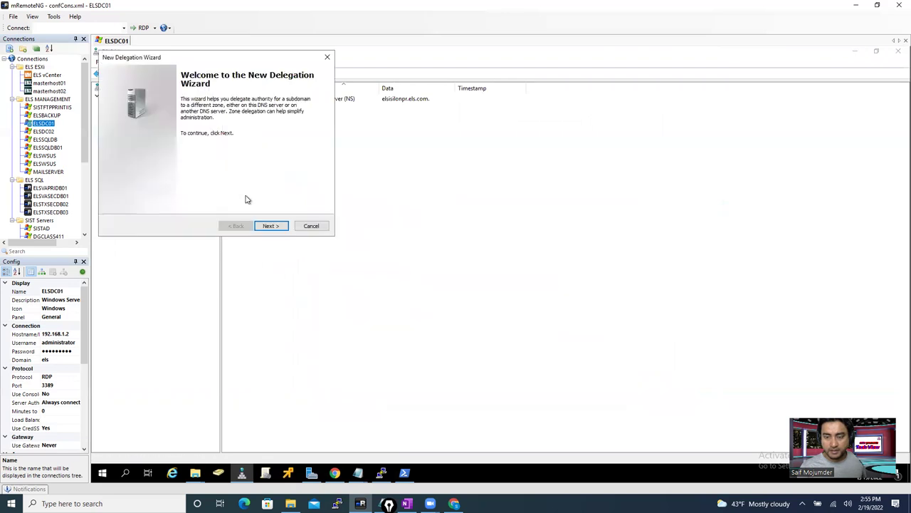
click(271, 226)
key(ctrl+v)
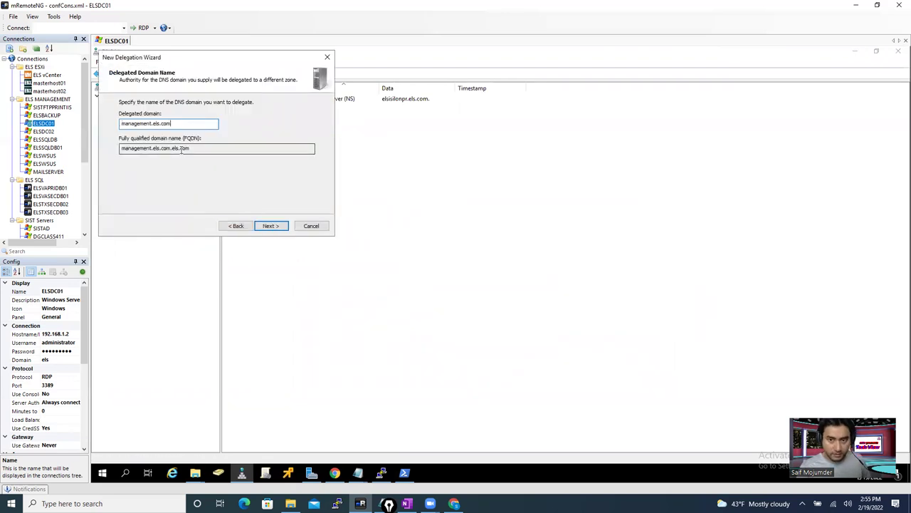
key(BackSpace)
key(BackSpace)
key(BackSpace)
key(BackSpace)
key(BackSpace)
key(BackSpace)
key(BackSpace)
key(BackSpace)
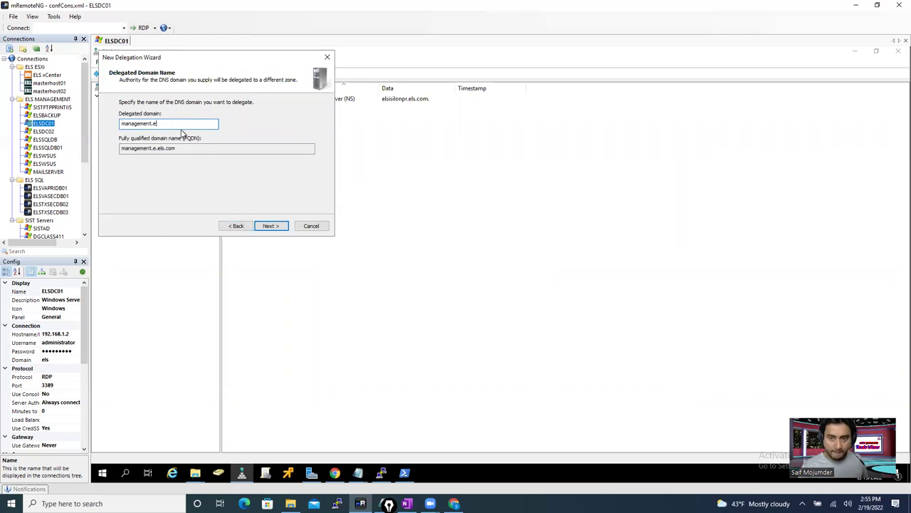
click(268, 227)
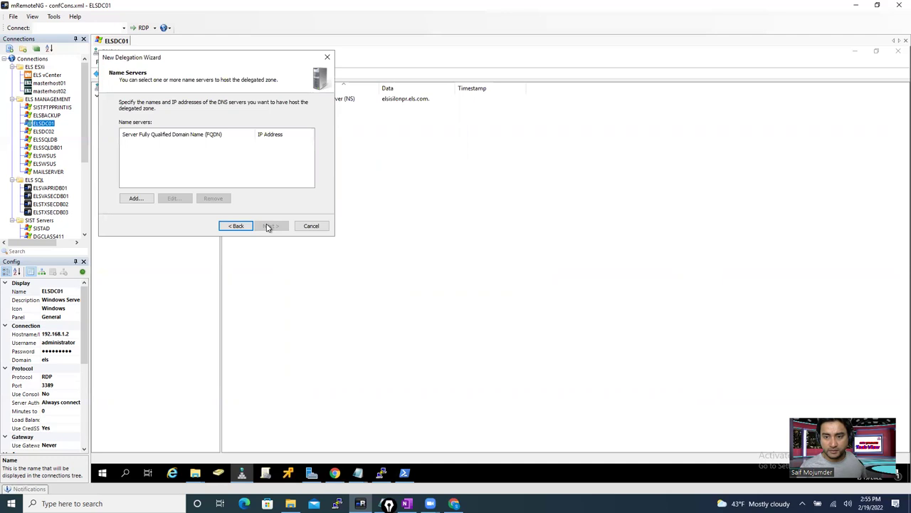
- Add name server management.els.com at 192.168.55.150 and finish the wizard
click(140, 198)
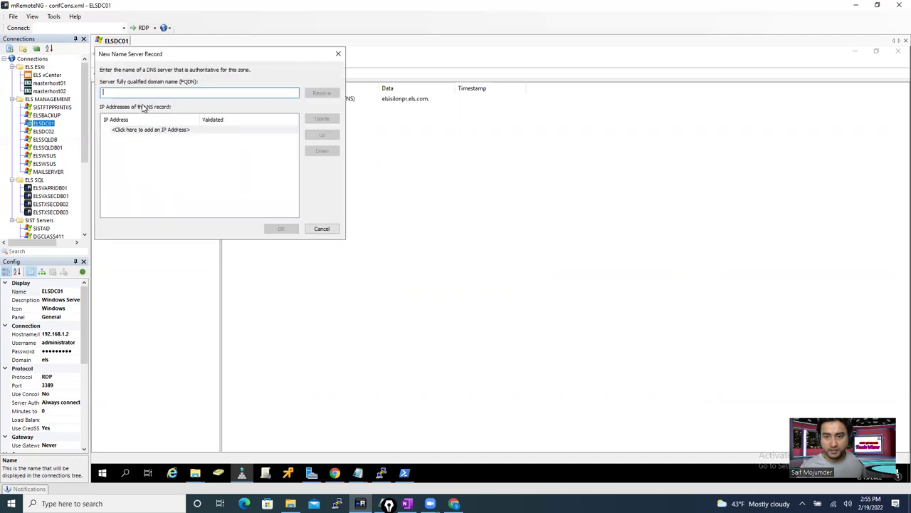
key(ctrl+v)
click(142, 128)
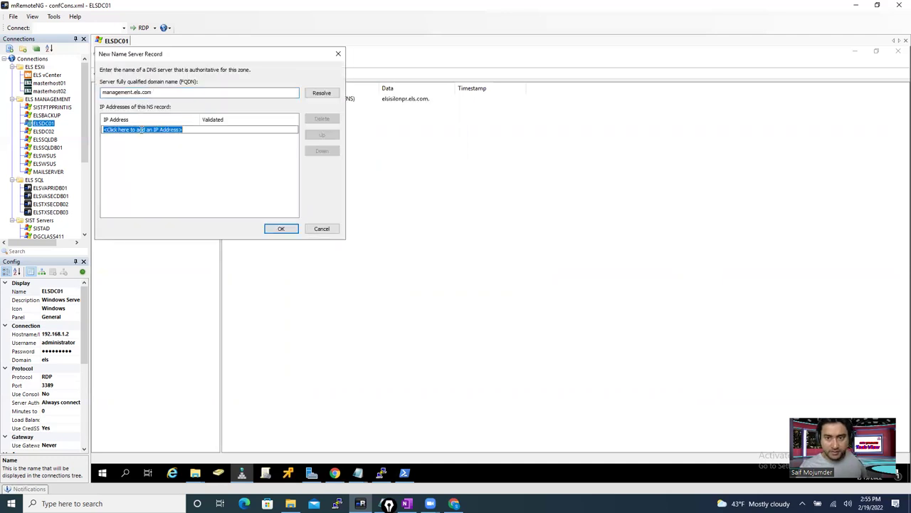
text(192.168.1.150)
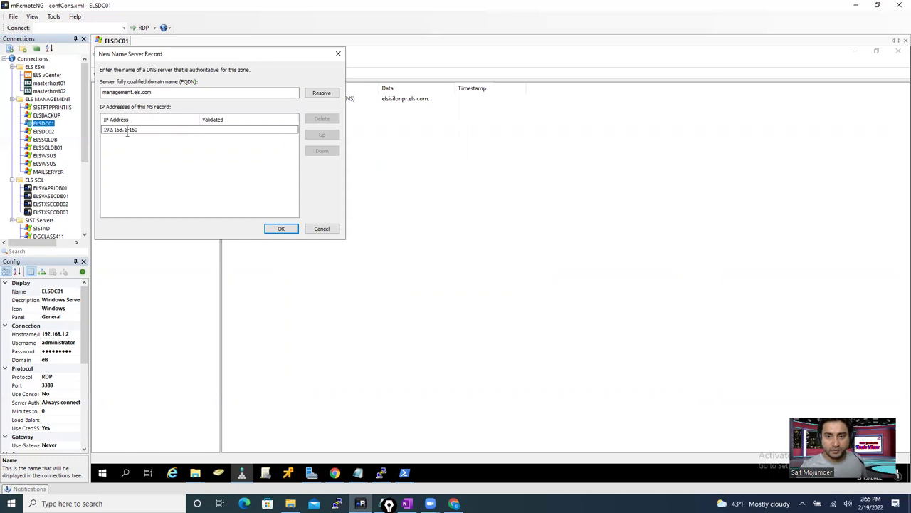
text(55)
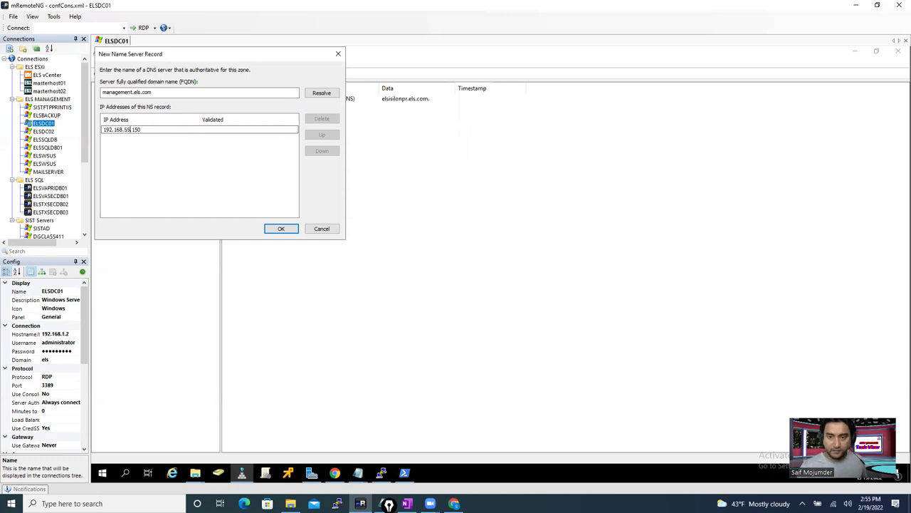
click(279, 230)
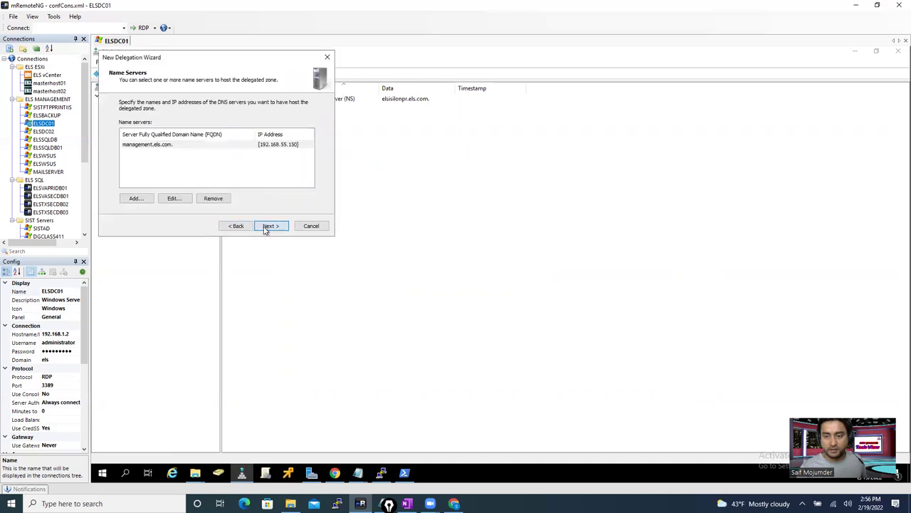
click(267, 226)
click(270, 226)
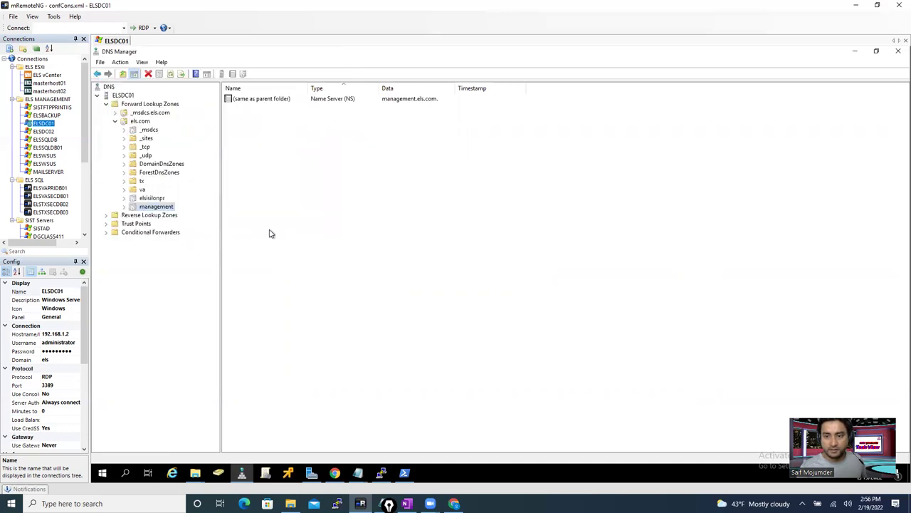
- Open the properties of the elsisilonpr delegation's name server record
click(159, 199)
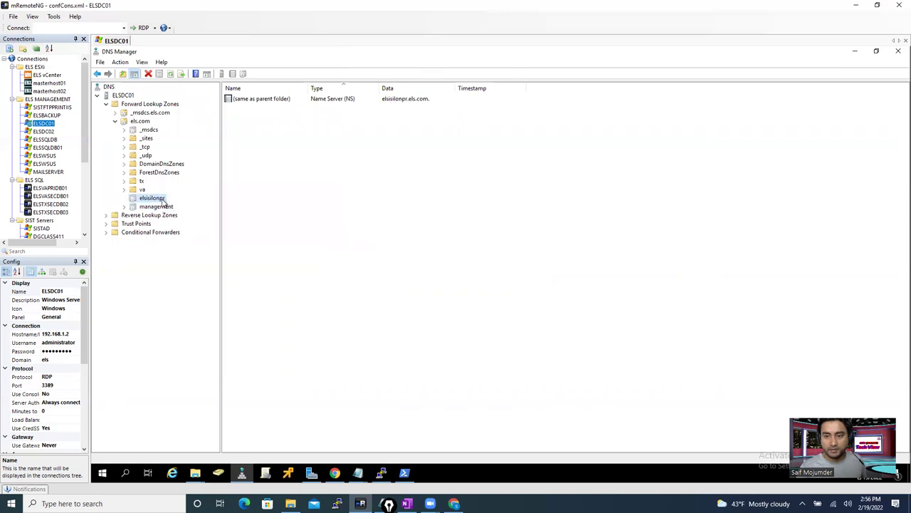
right_click(162, 201)
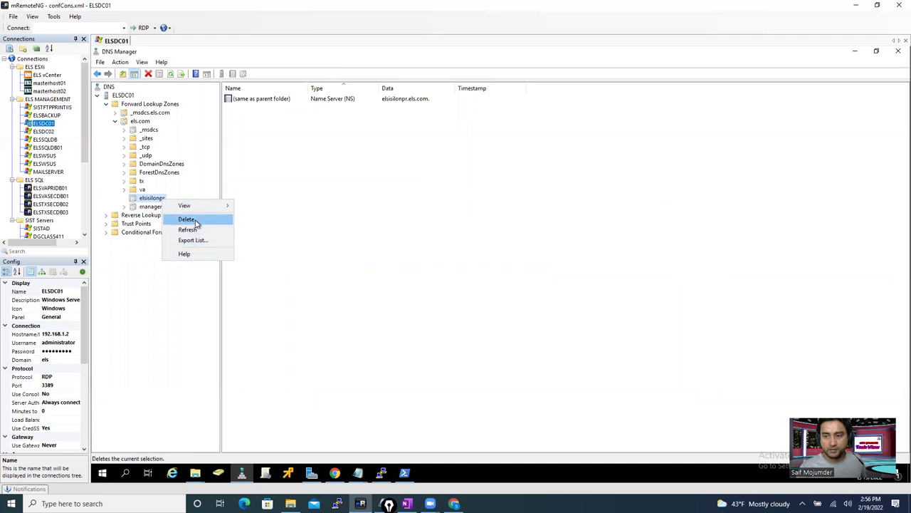
click(258, 100)
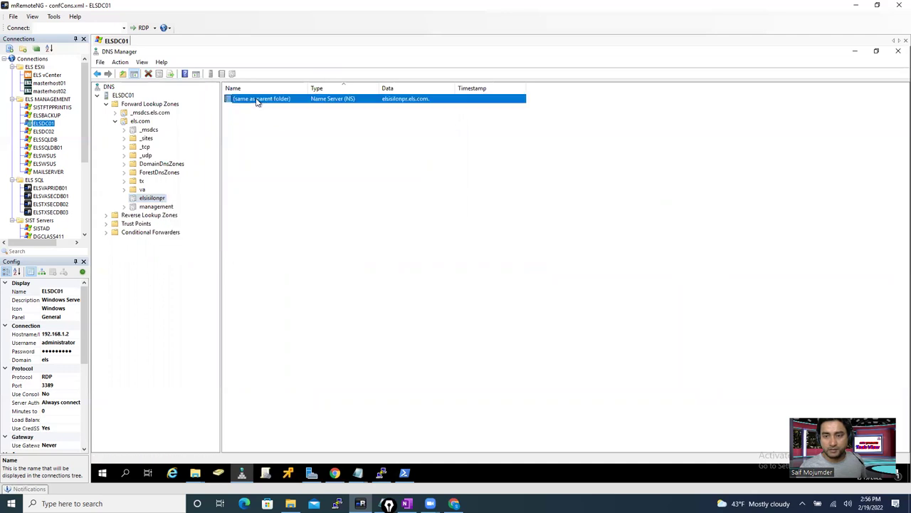
right_click(257, 101)
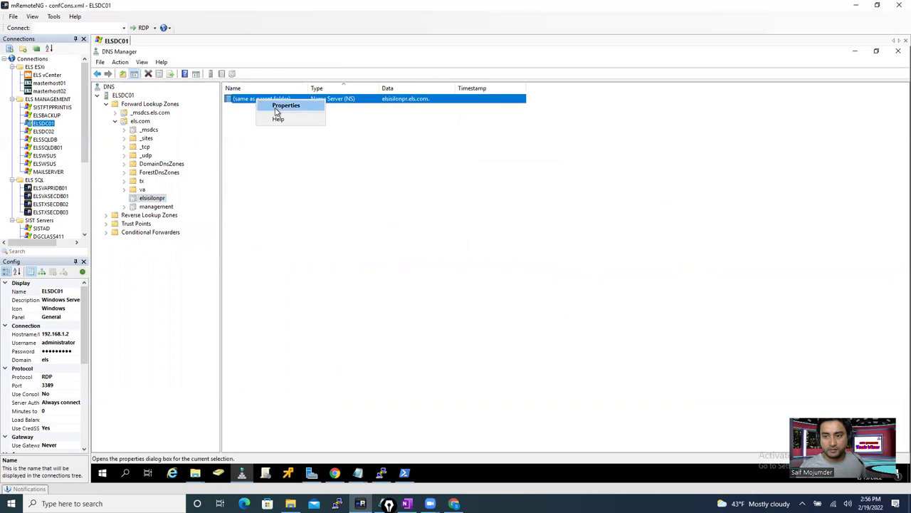
click(279, 107)
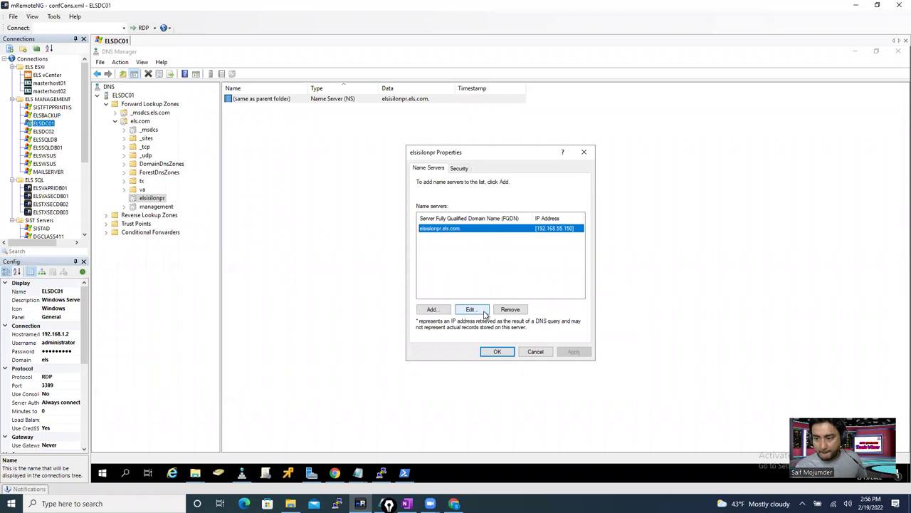
- Try replacing the name server with 192.168.55.150, then cancel the property changes
click(510, 309)
click(432, 309)
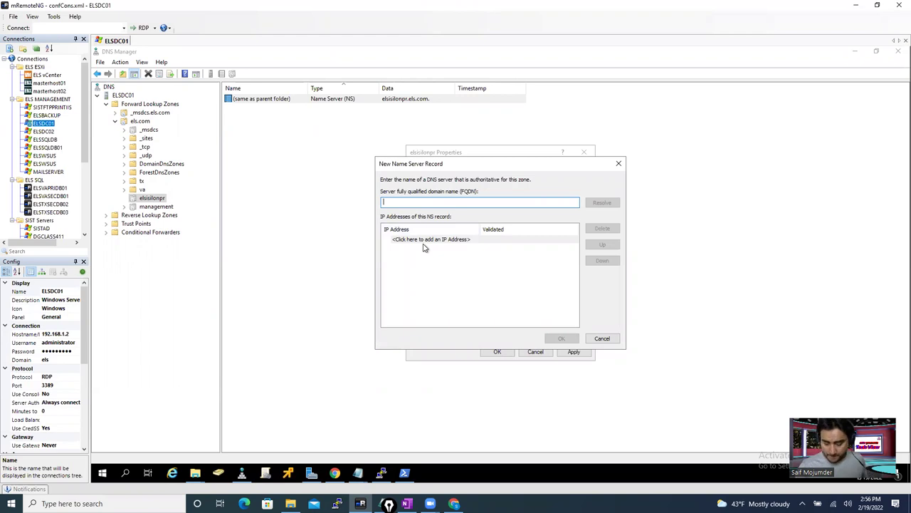
text(192.)
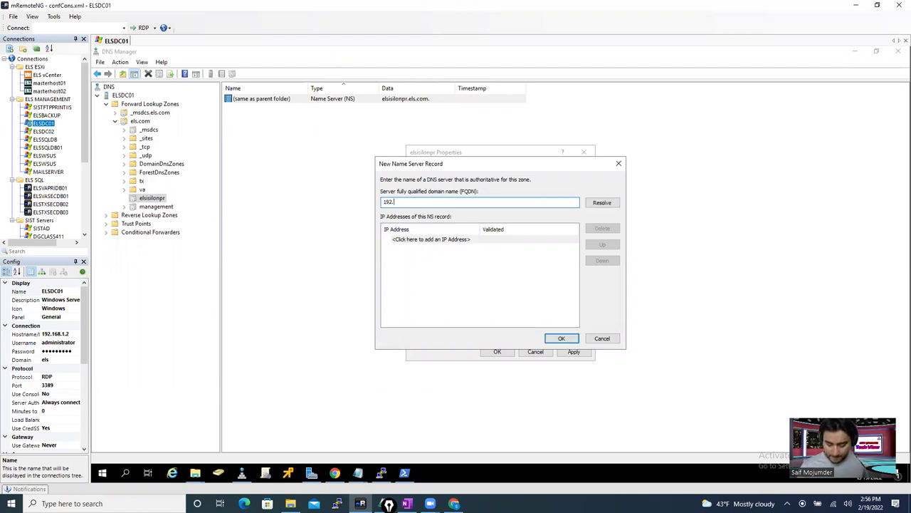
text(168.55.150)
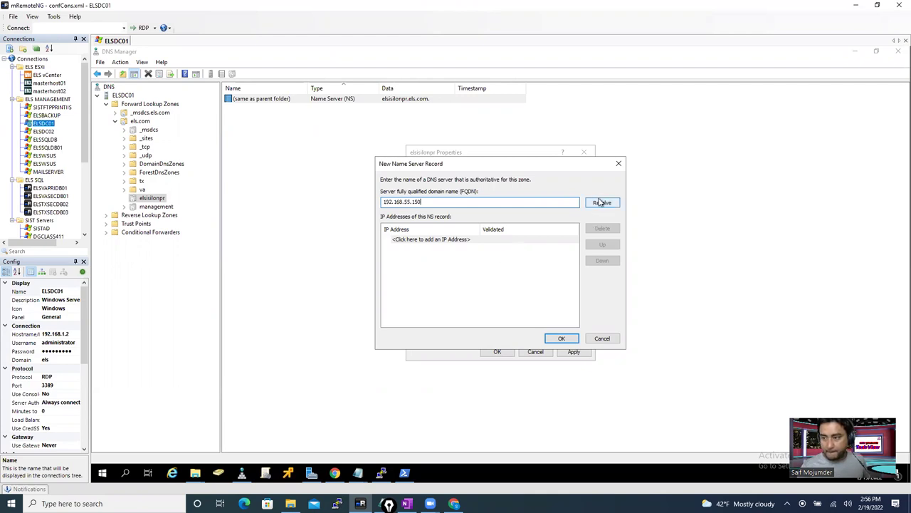
click(601, 203)
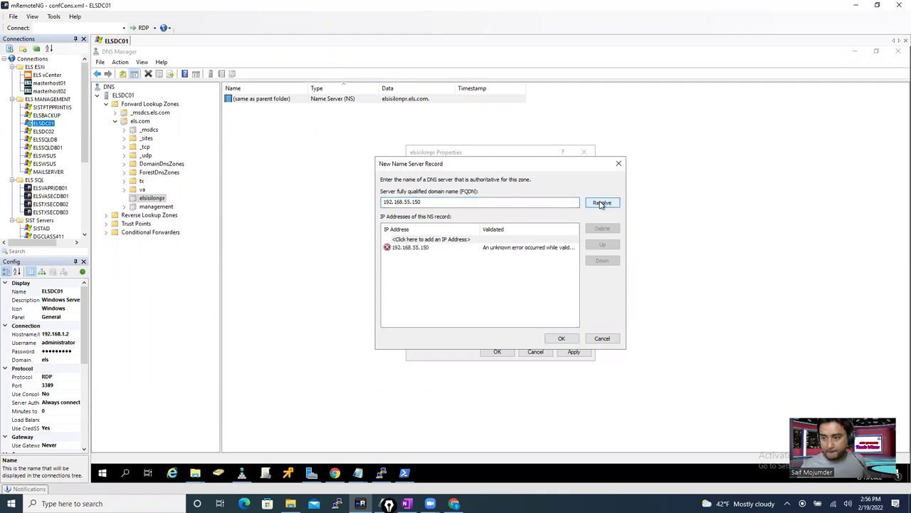
click(439, 243)
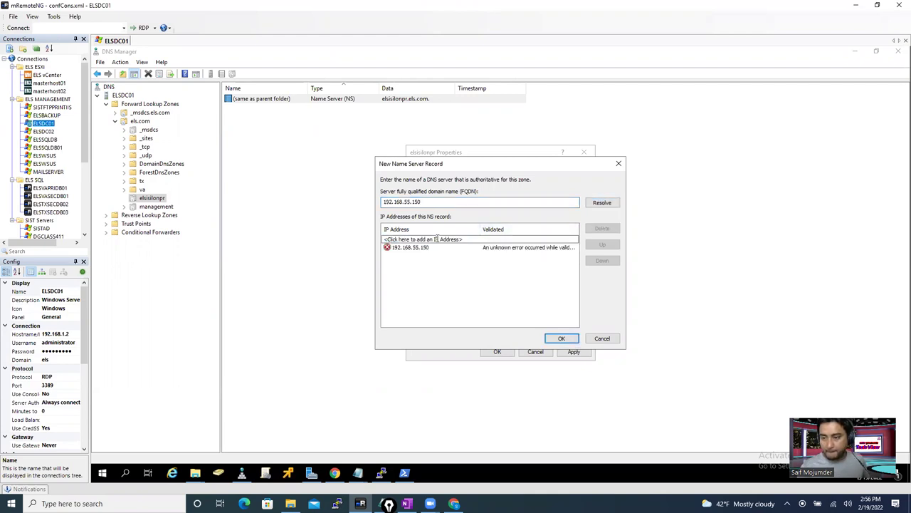
click(602, 339)
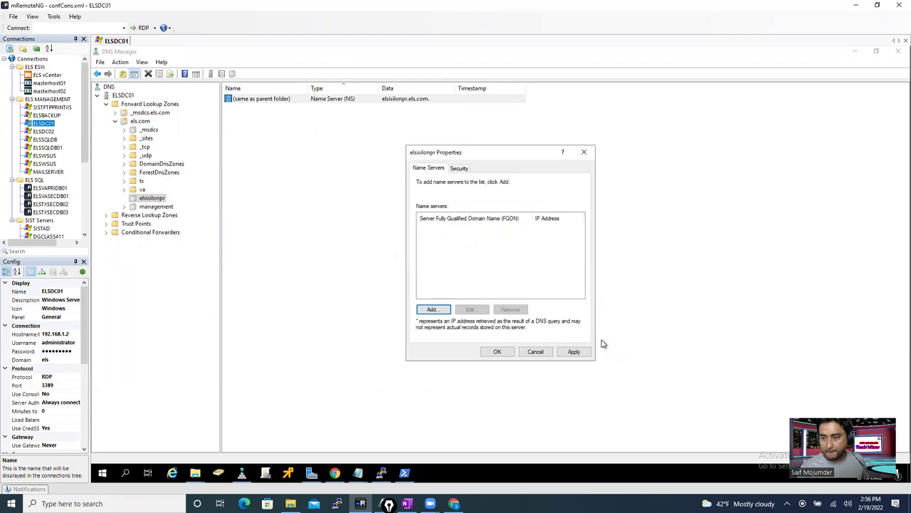
click(536, 352)
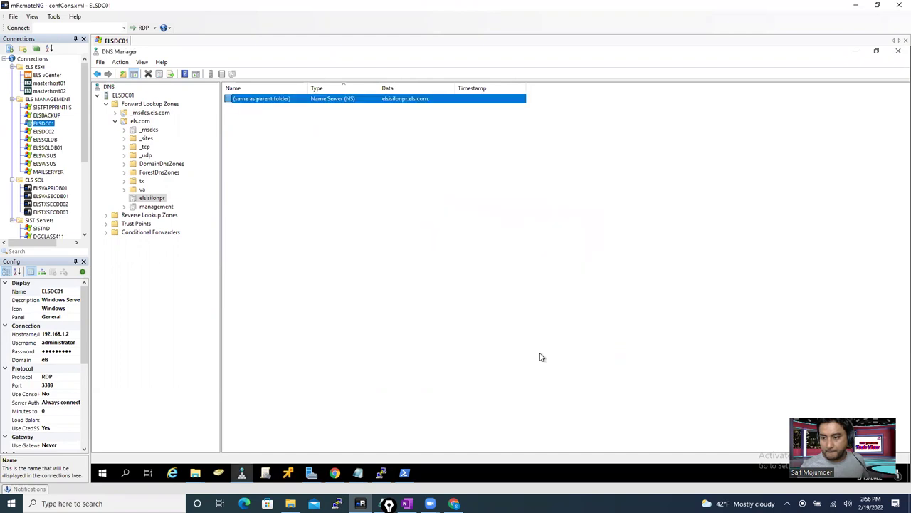
- Delete the elsisilonpr delegation from els.com and confirm with Yes
right_click(157, 200)
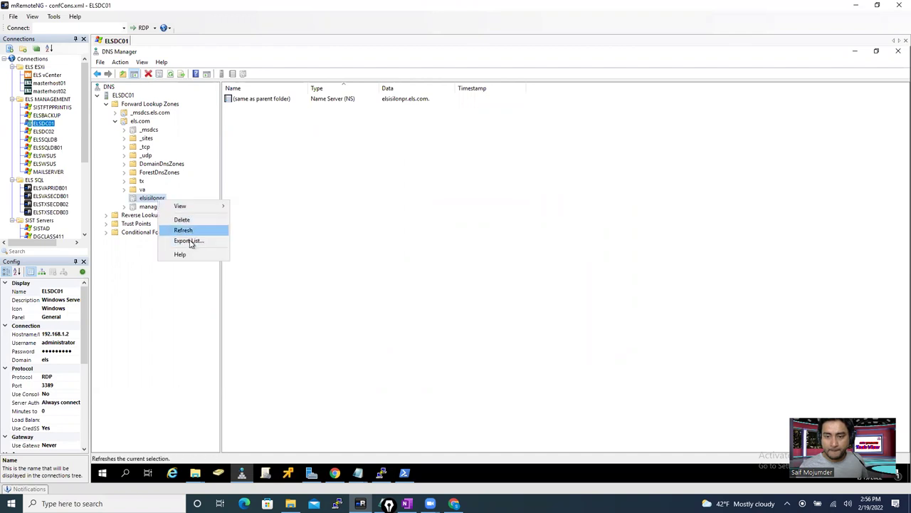
click(189, 220)
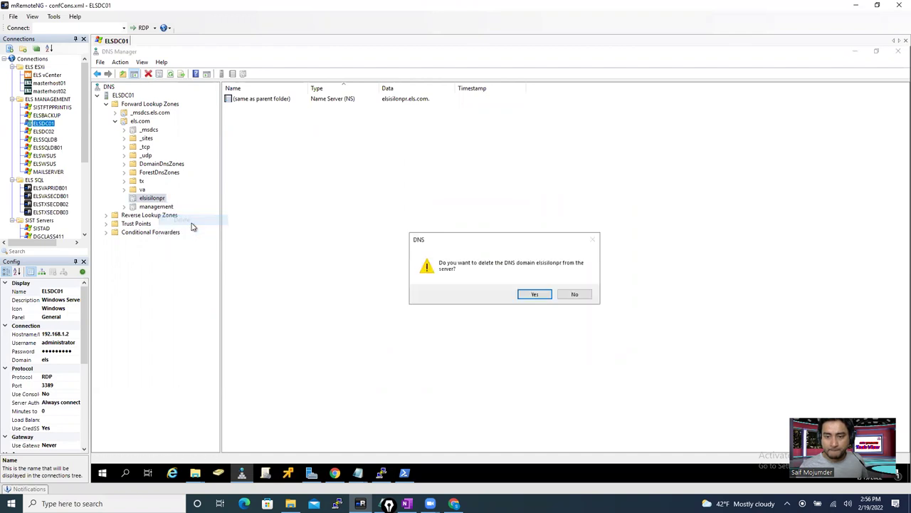
click(532, 294)
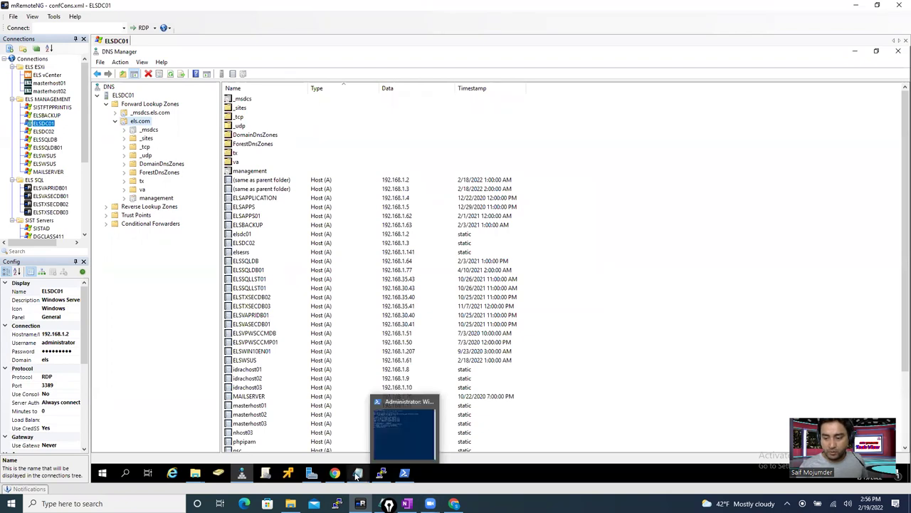
- Copy sales.els.com from the Notepad domain list and go back to DNS Manager
mouse_move(357, 473)
click(395, 439)
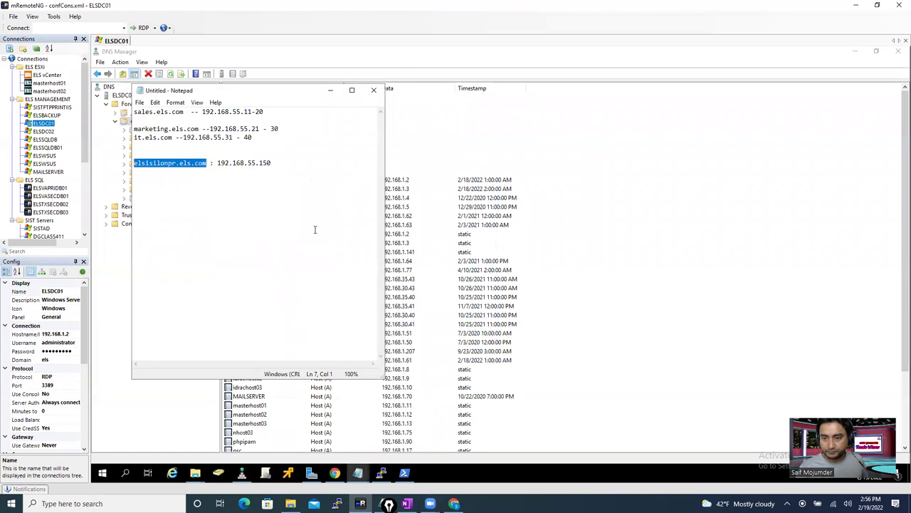
drag(183, 112, 127, 114)
key(ctrl+c)
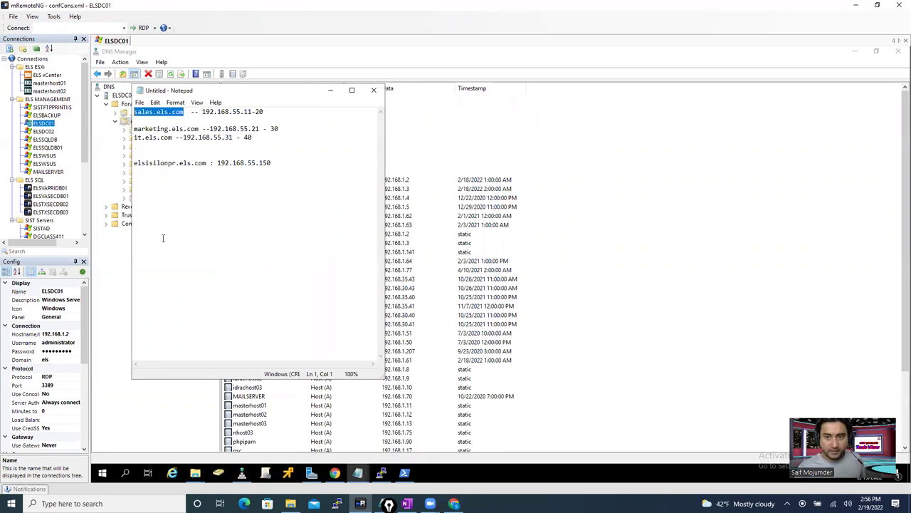
click(119, 292)
- Start a new delegation under els.com with delegated domain sales
right_click(146, 126)
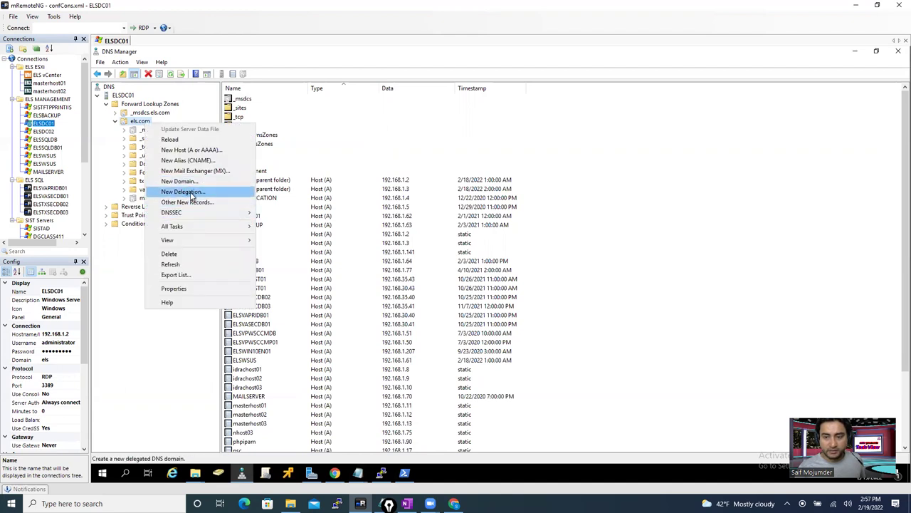
click(184, 192)
click(270, 225)
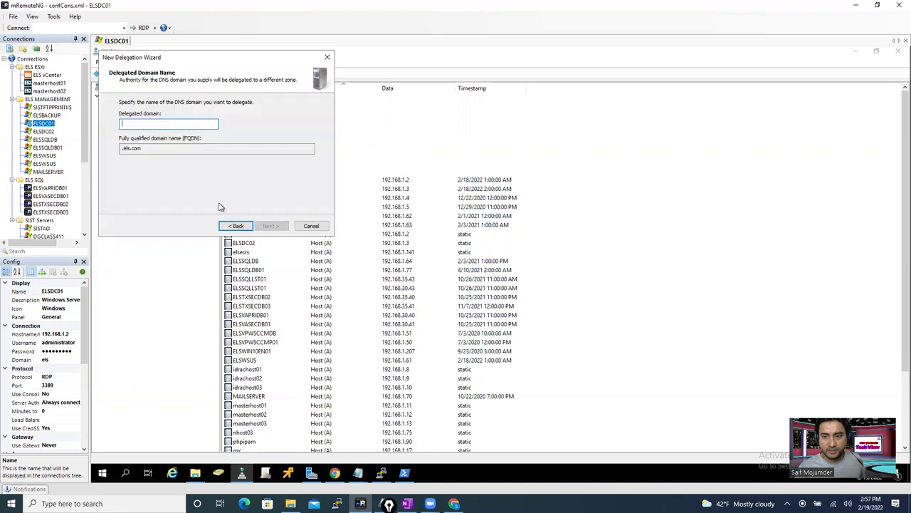
key(ctrl+v)
key(BackSpace)
key(BackSpace)
key(BackSpace)
key(BackSpace)
key(BackSpace)
key(BackSpace)
key(BackSpace)
key(BackSpace)
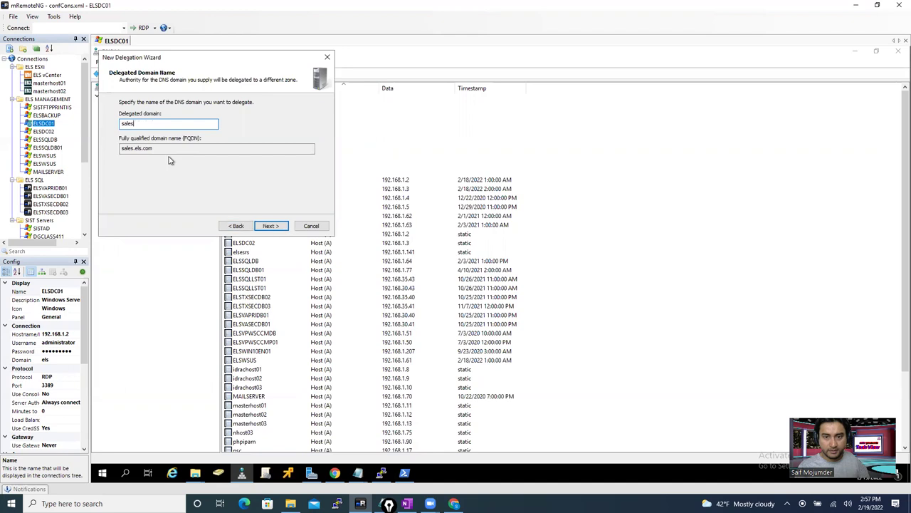
key(BackSpace)
text(s)
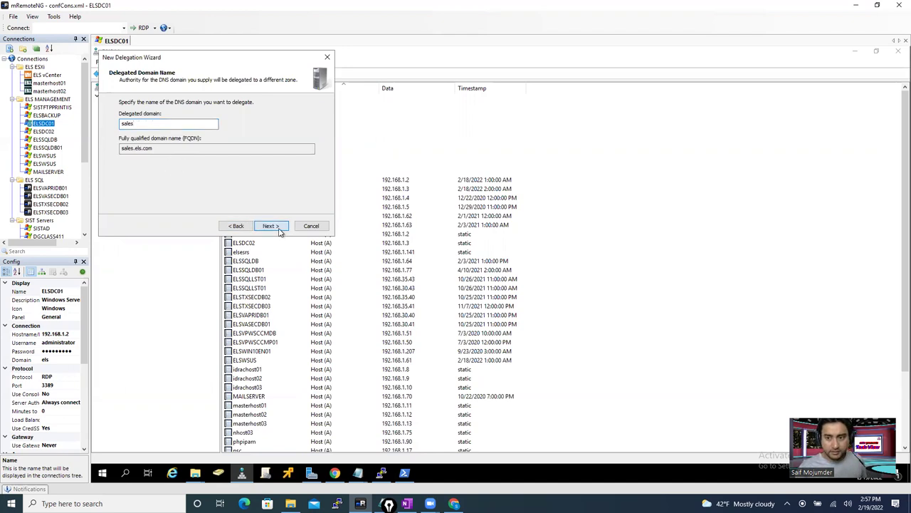
click(278, 226)
- Add name server sales.els.com at 192.168.55.150, finish the wizard, and bring Notepad forward
click(137, 201)
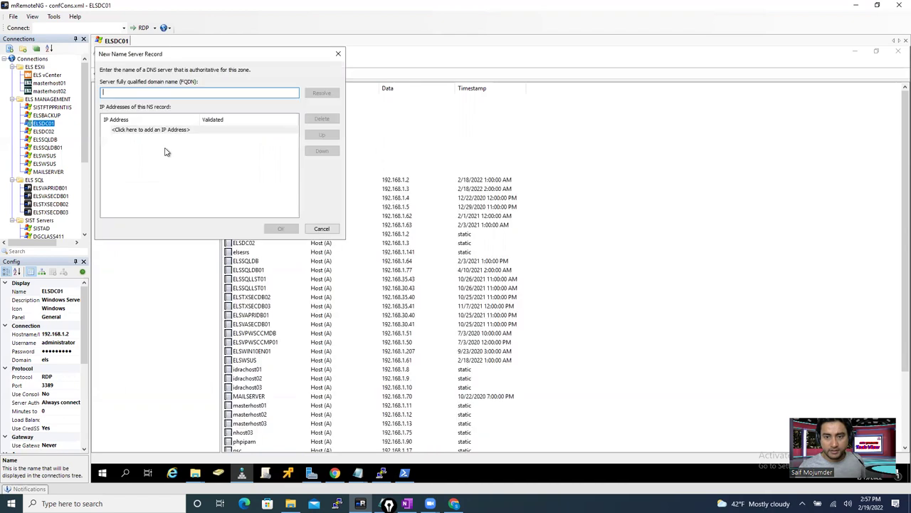
key(ctrl+v)
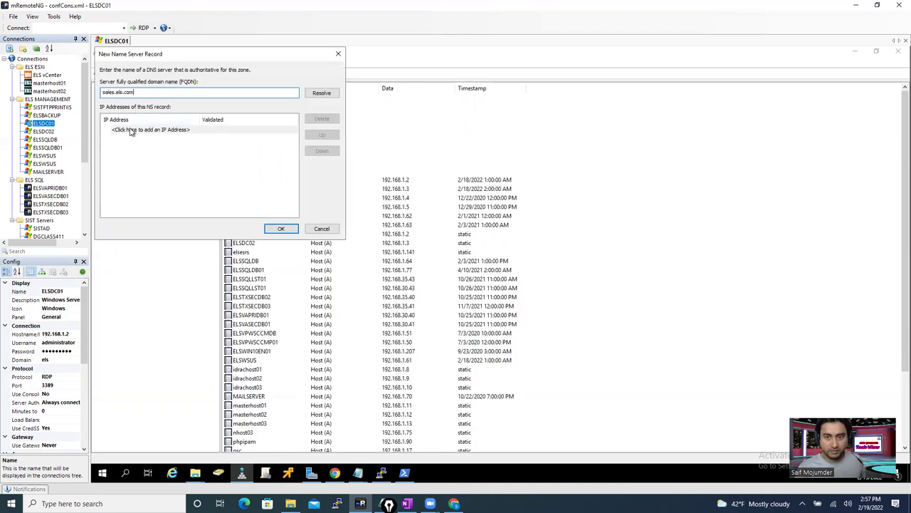
click(132, 130)
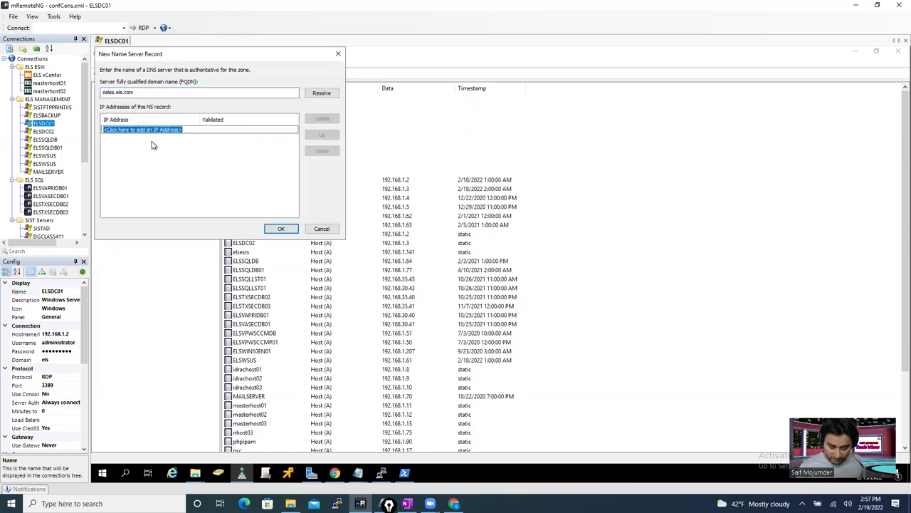
text(192.168.55.150)
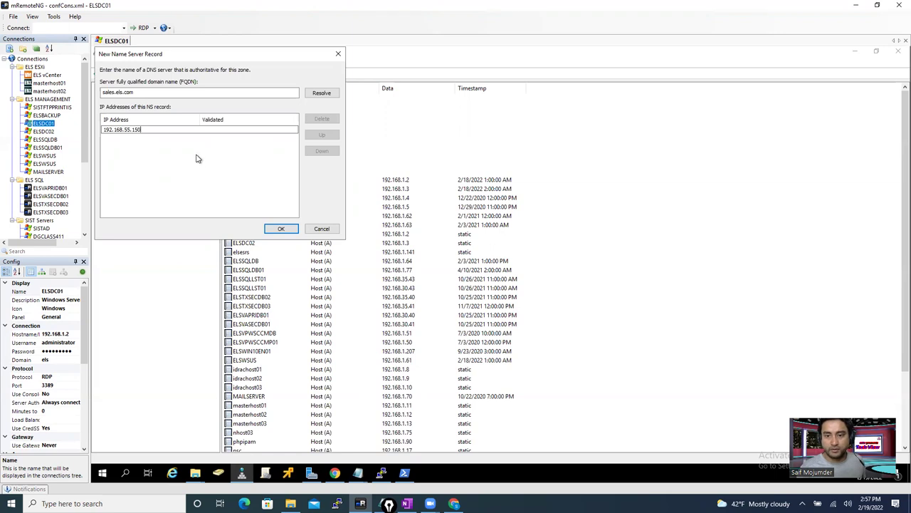
key(Return)
click(278, 229)
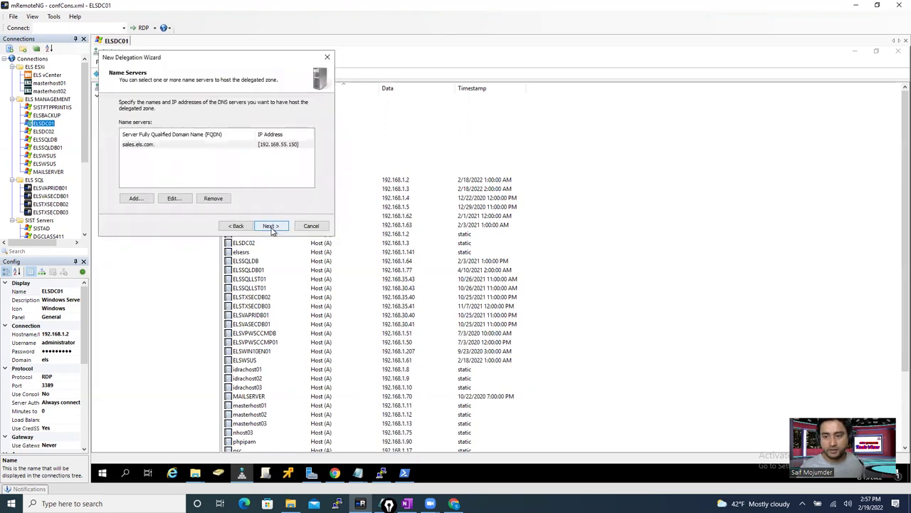
click(273, 227)
click(271, 226)
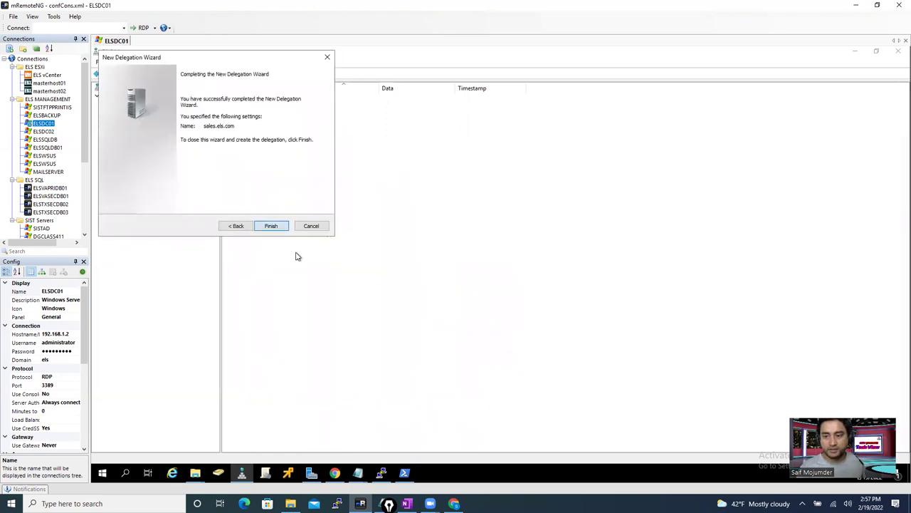
click(359, 475)
click(375, 427)
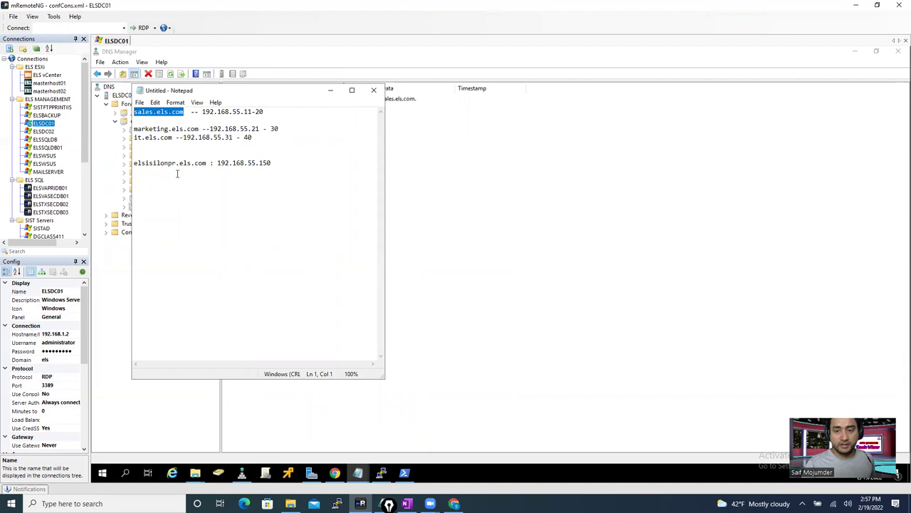
- Copy marketing.els.com from the notes and start a delegation named marketing under els.com
drag(199, 128, 134, 129)
key(ctrl+c)
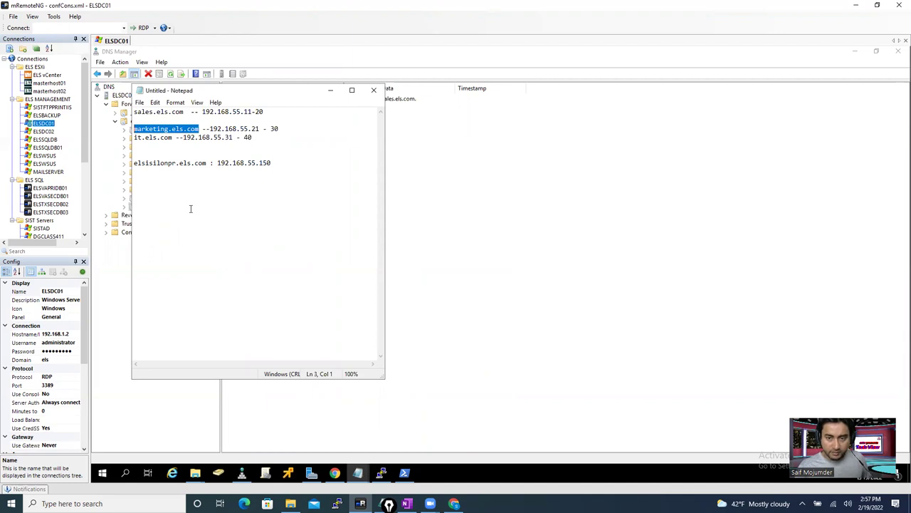
drag(252, 91, 380, 117)
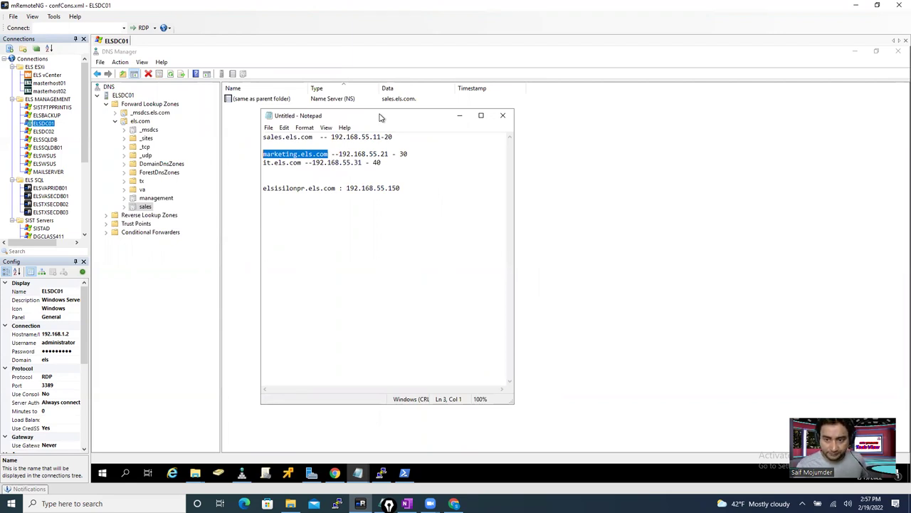
right_click(136, 122)
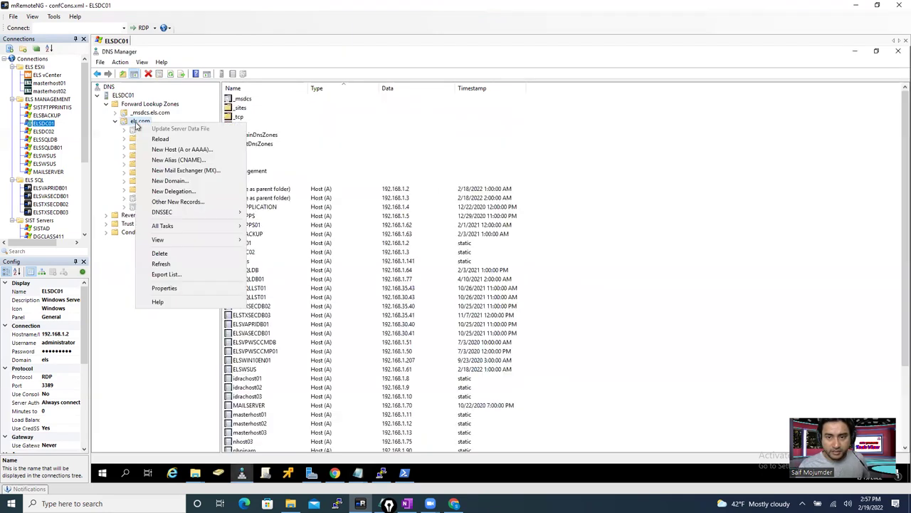
click(178, 190)
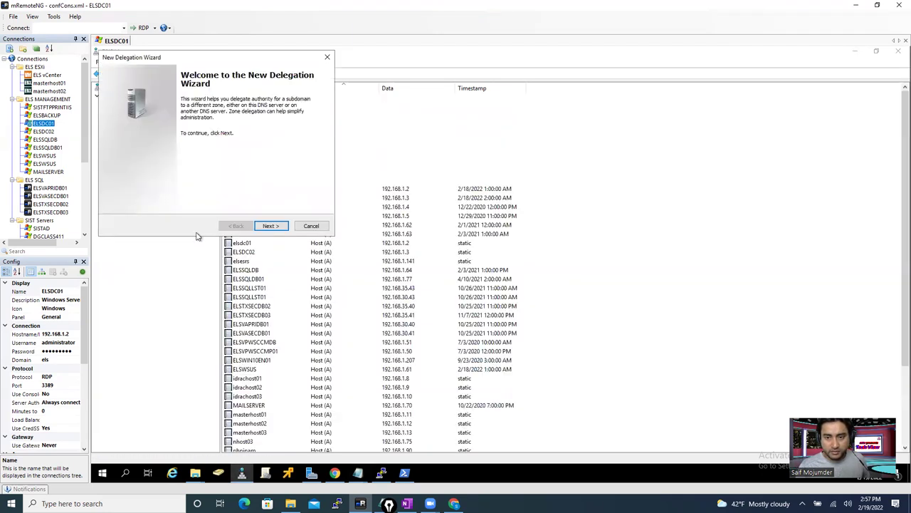
click(269, 226)
key(ctrl+v)
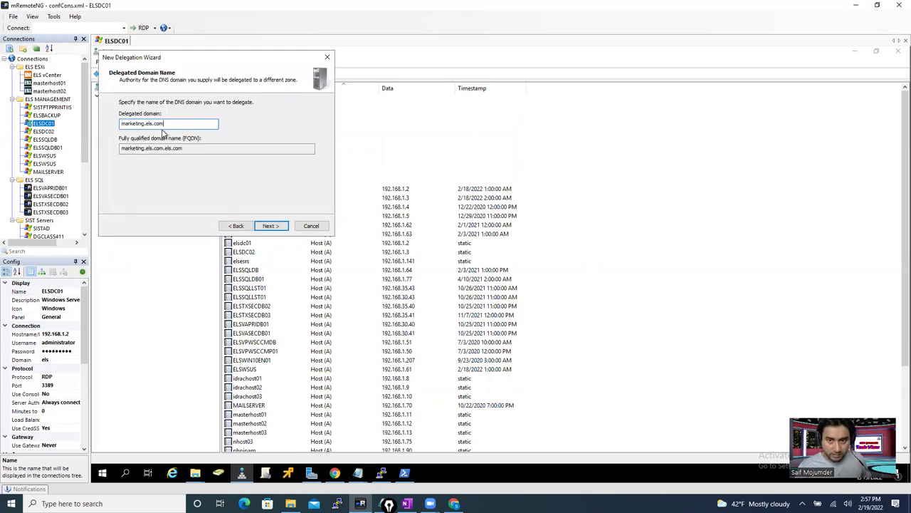
key(BackSpace)
key(BackSpace)
key(BackSpace)
key(BackSpace)
key(BackSpace)
key(BackSpace)
key(BackSpace)
key(BackSpace)
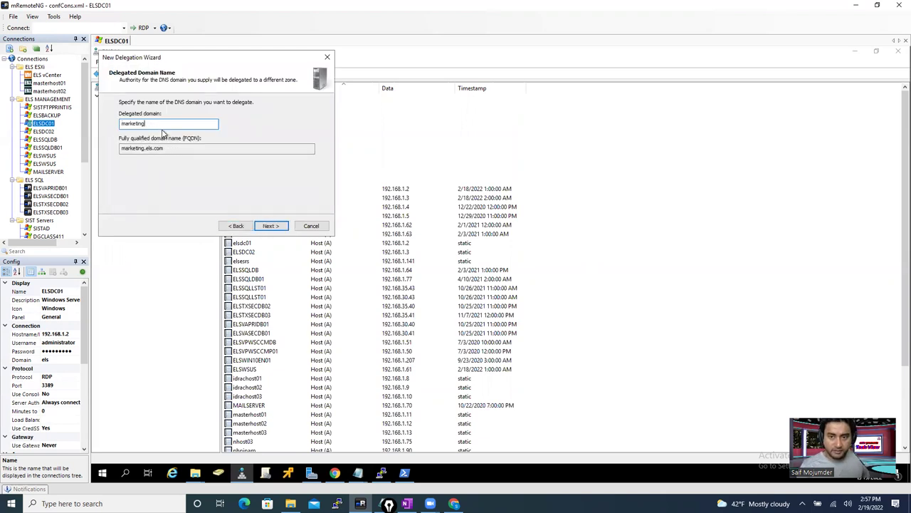
click(266, 225)
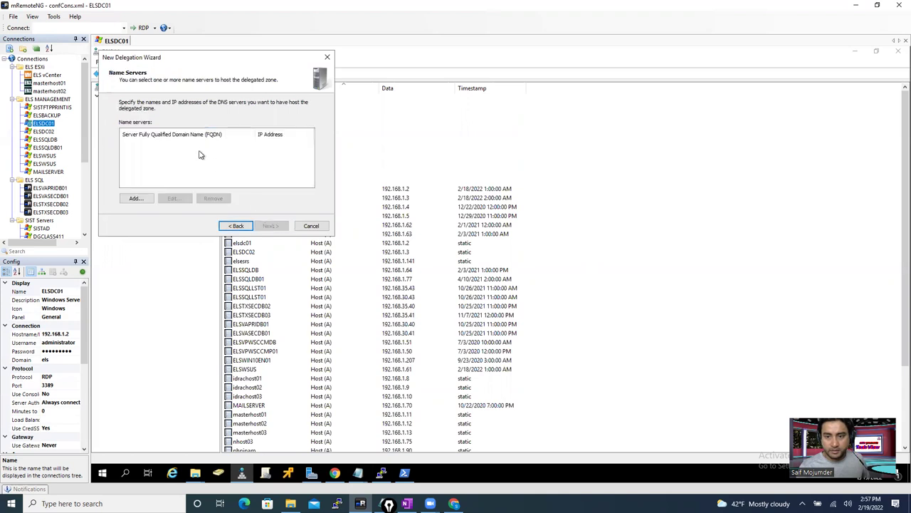
- Add name server marketing.els.com at 192.168.55.150 and finish the delegation wizard
click(136, 199)
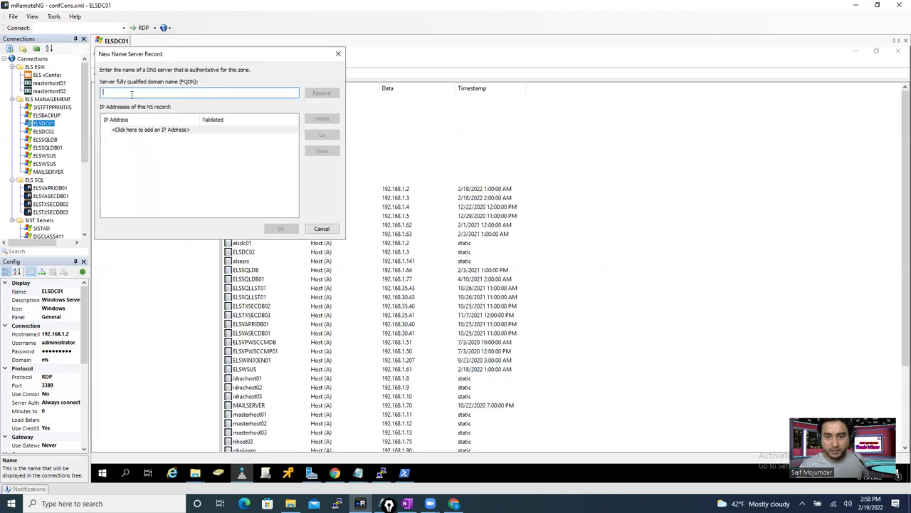
key(ctrl+v)
click(135, 130)
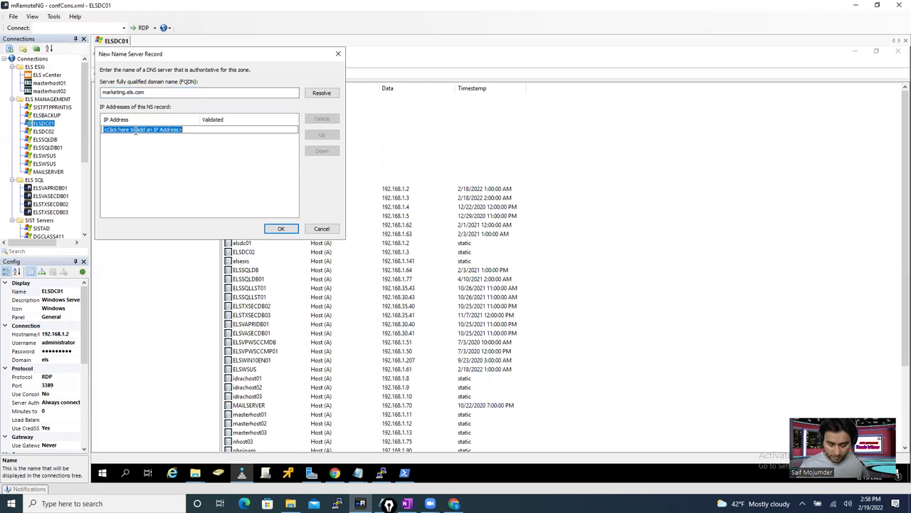
text(192.168.55.)
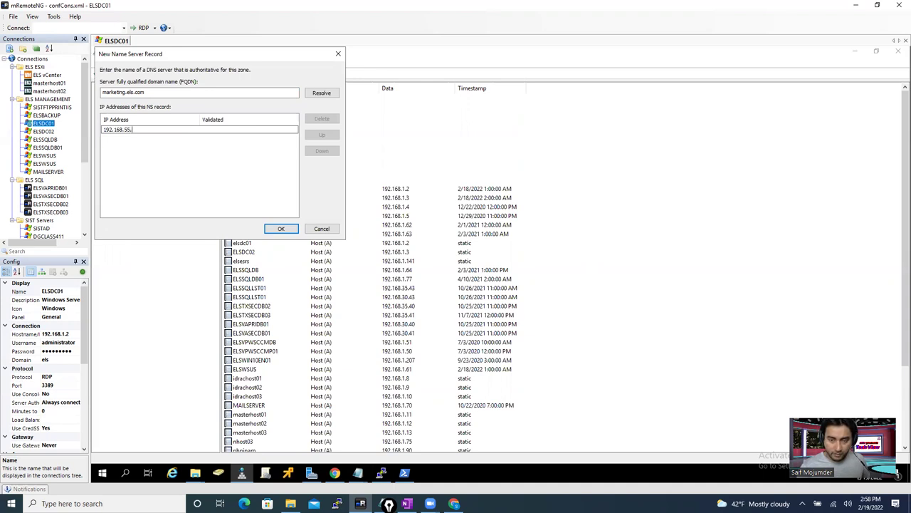
text(0)
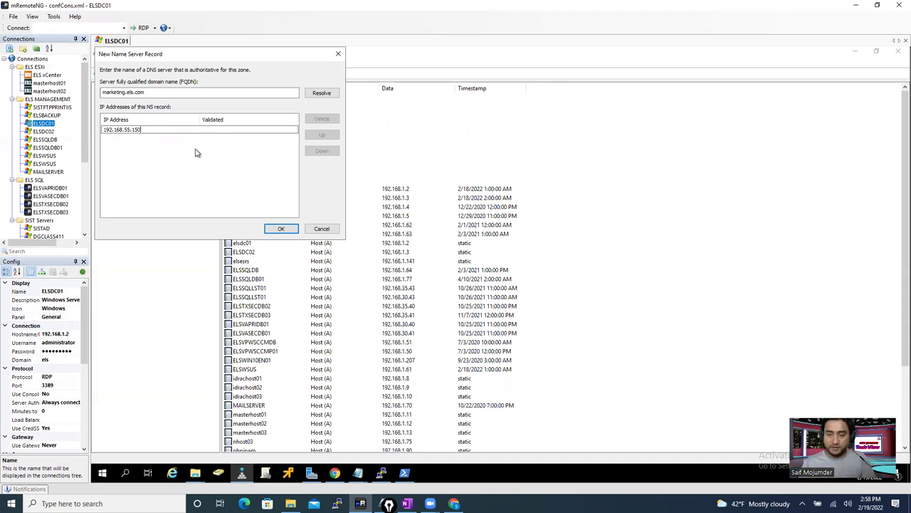
click(281, 228)
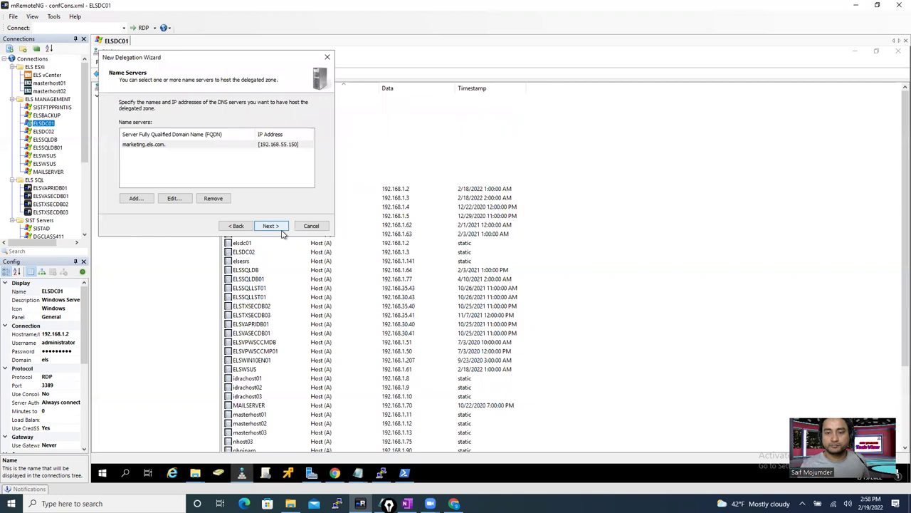
click(275, 226)
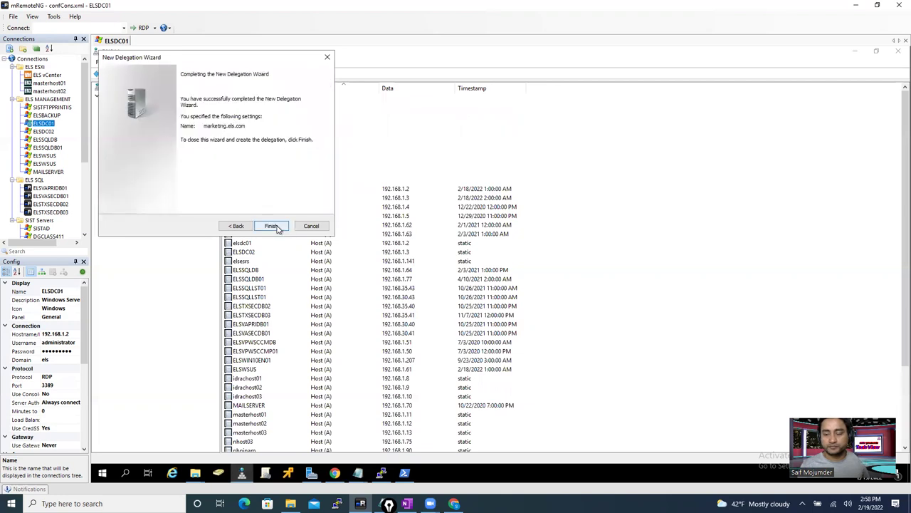
click(271, 226)
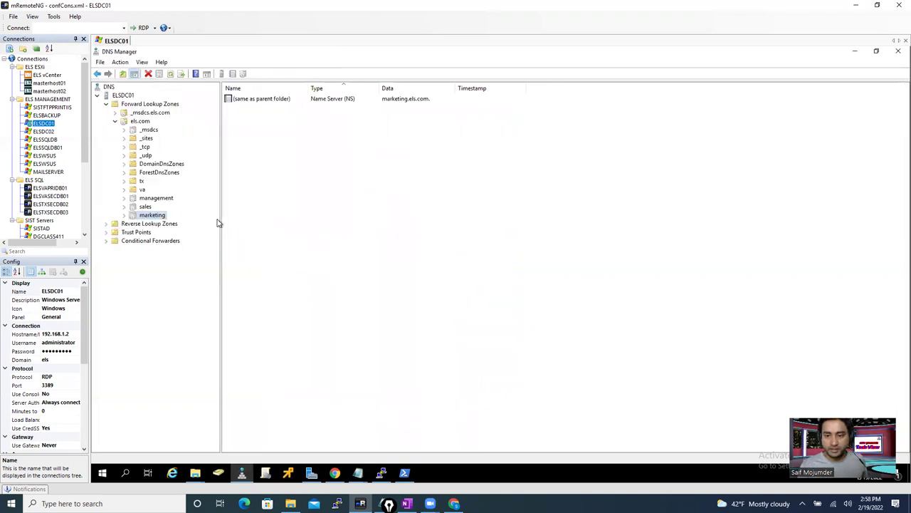
right_click(143, 123)
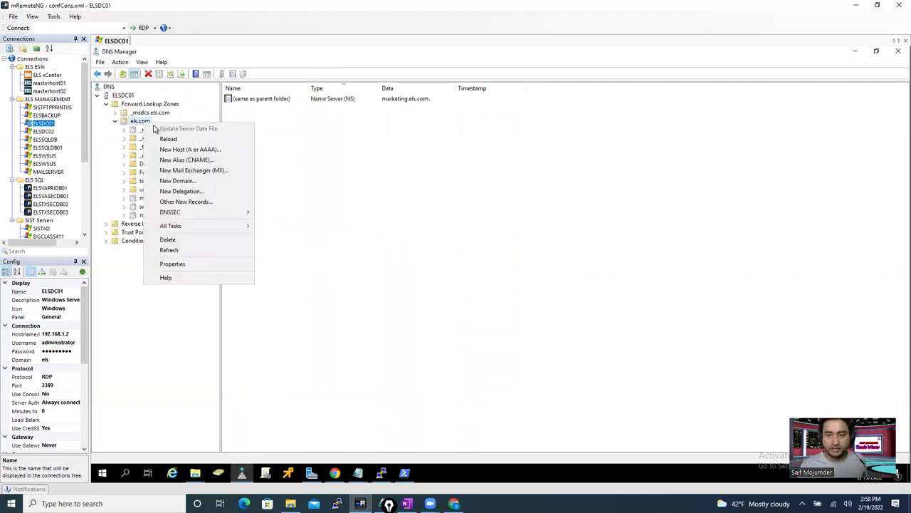
- Start another delegation under els.com for the domain it
click(182, 191)
click(268, 225)
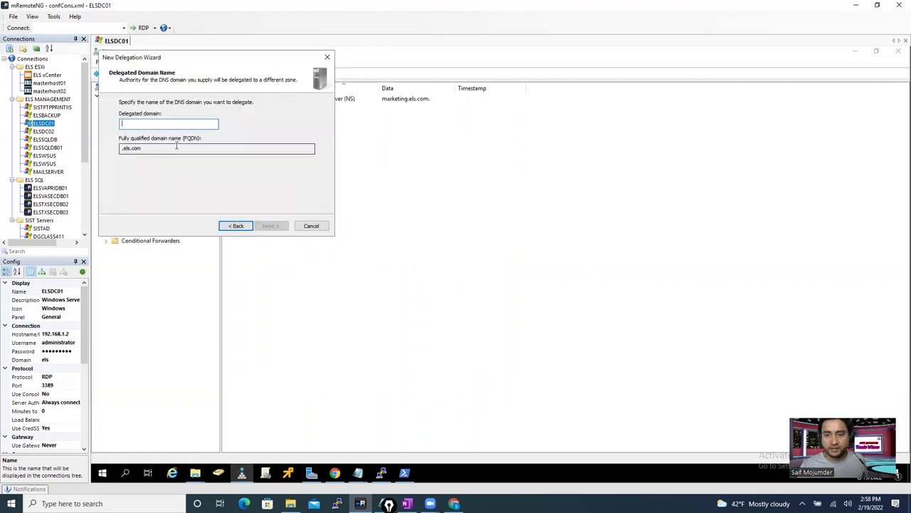
text(it)
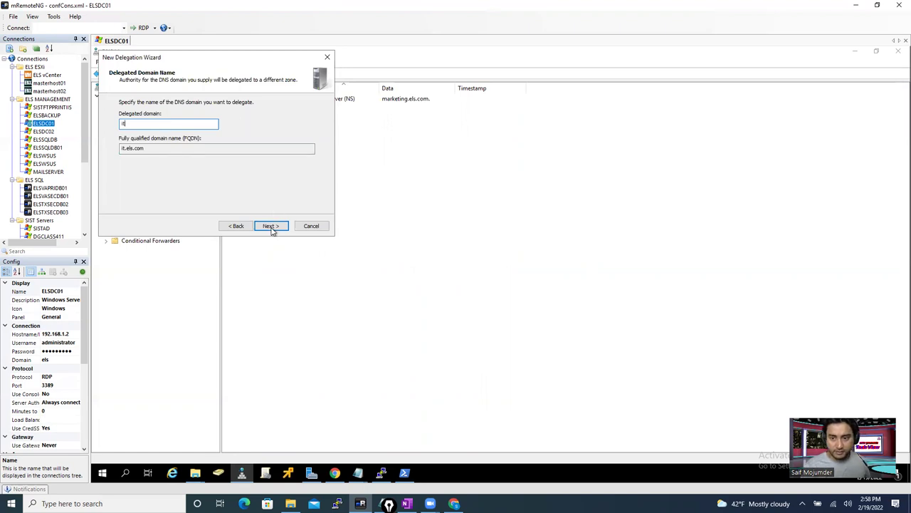
click(271, 230)
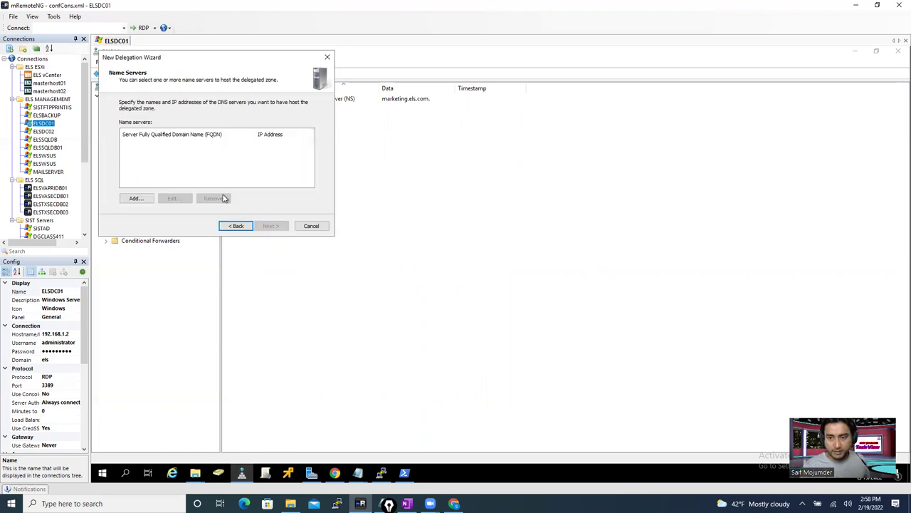
- Add name server it.els.com at 192.168.55.150 and finish the delegation wizard
click(144, 199)
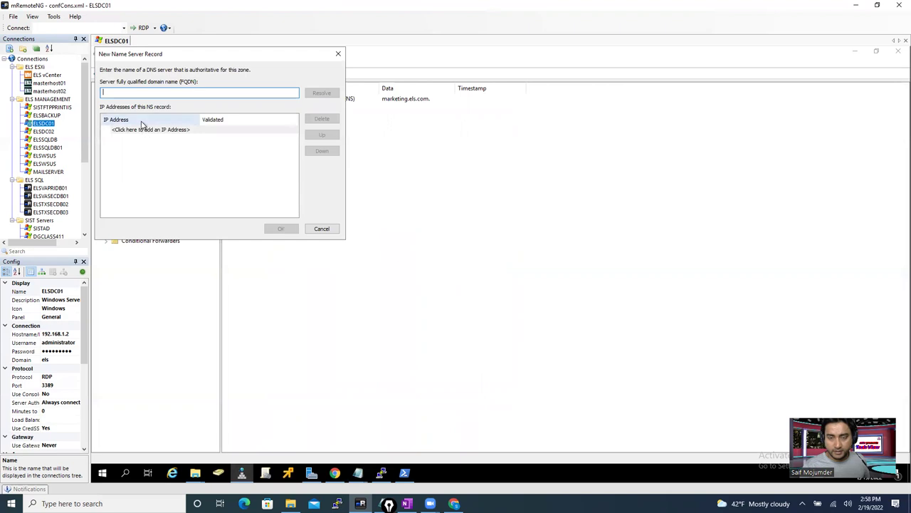
text(e)
text(t.els.com)
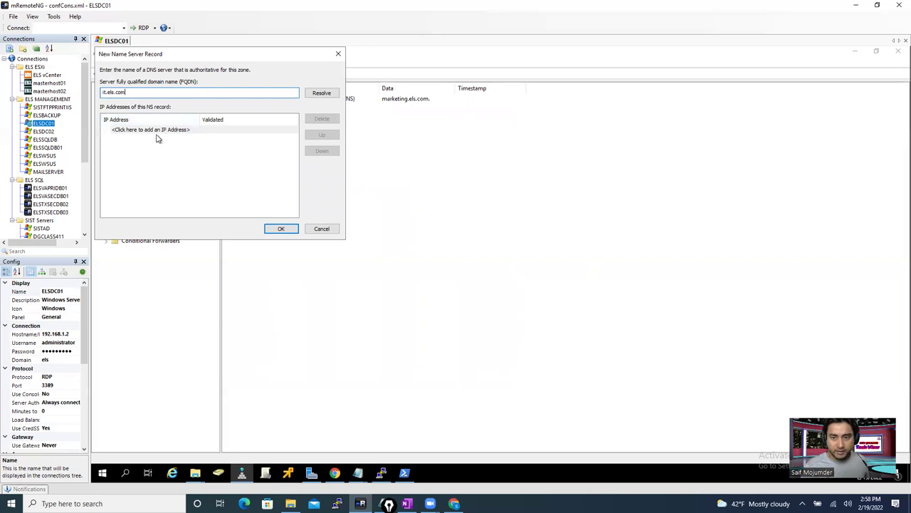
click(157, 135)
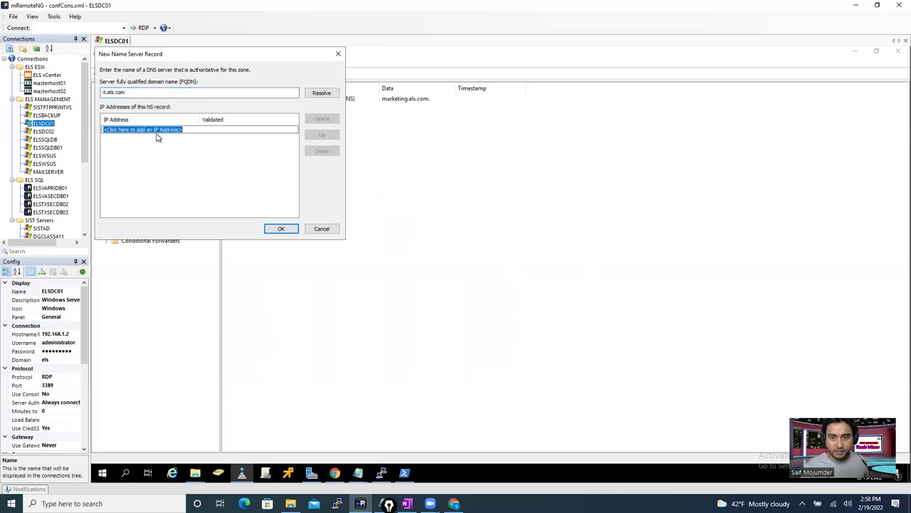
text(19)
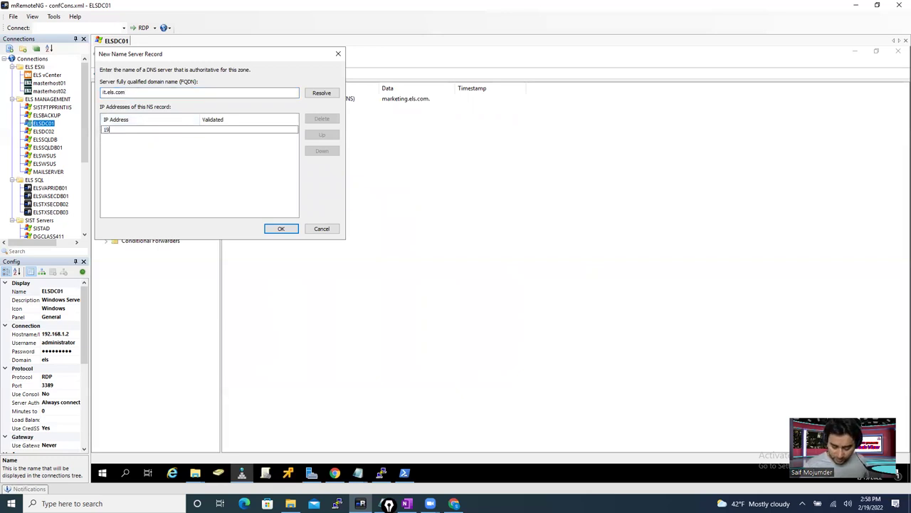
text(2.168.55.0)
key(BackSpace)
text(150)
click(179, 165)
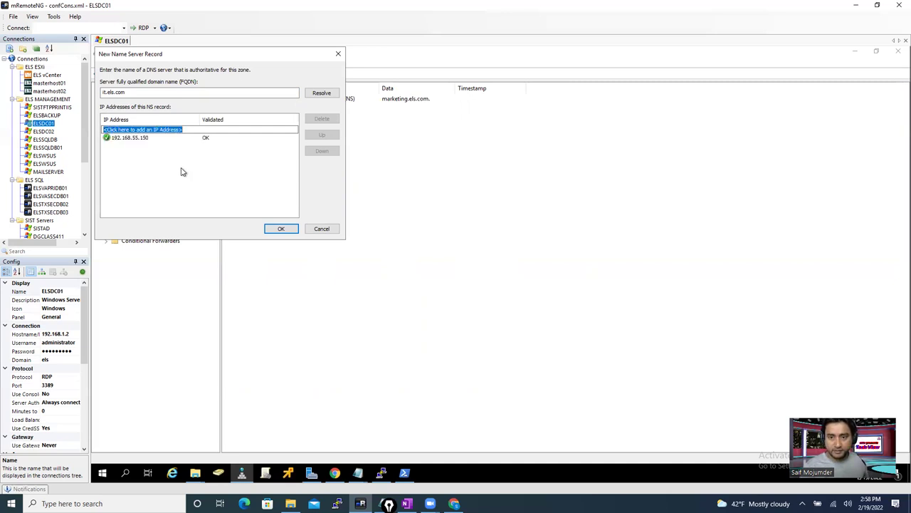
click(280, 228)
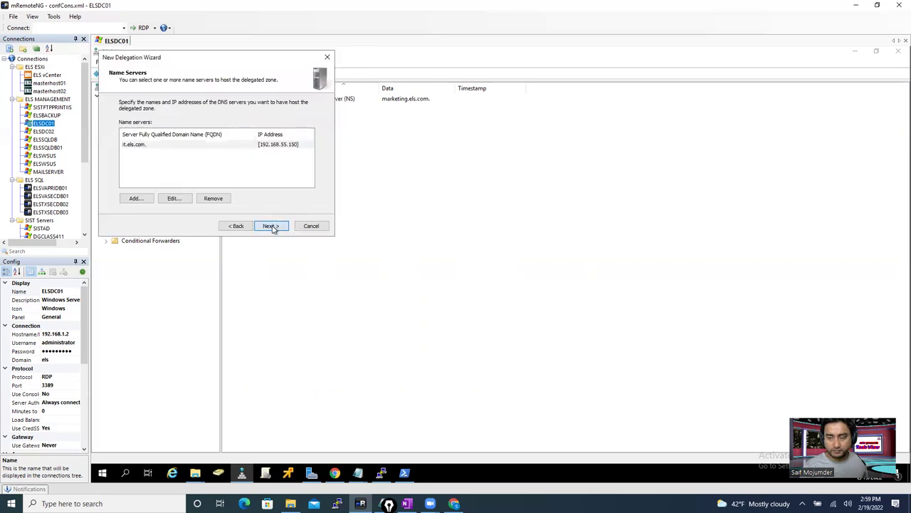
click(274, 226)
click(273, 227)
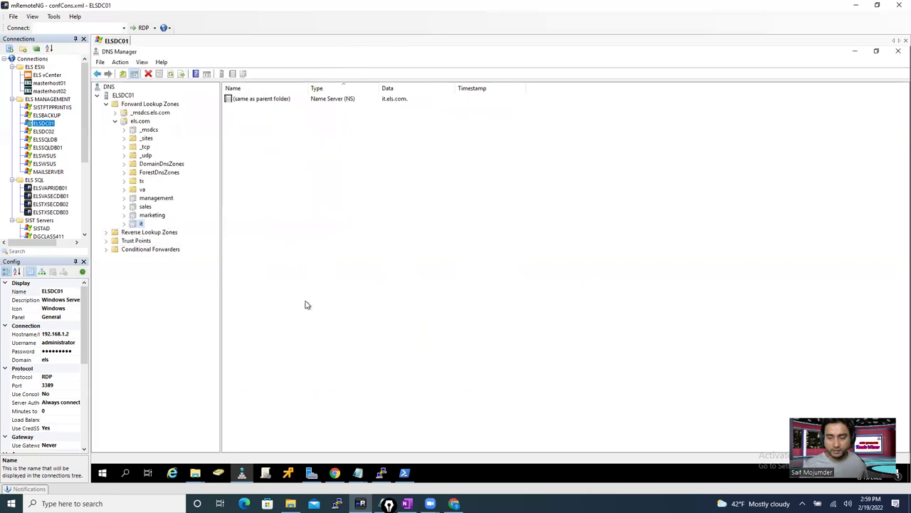
- Ping it.els.com in PowerShell (replies from 192.168.55.33), then type nslookup it.els.com
click(403, 473)
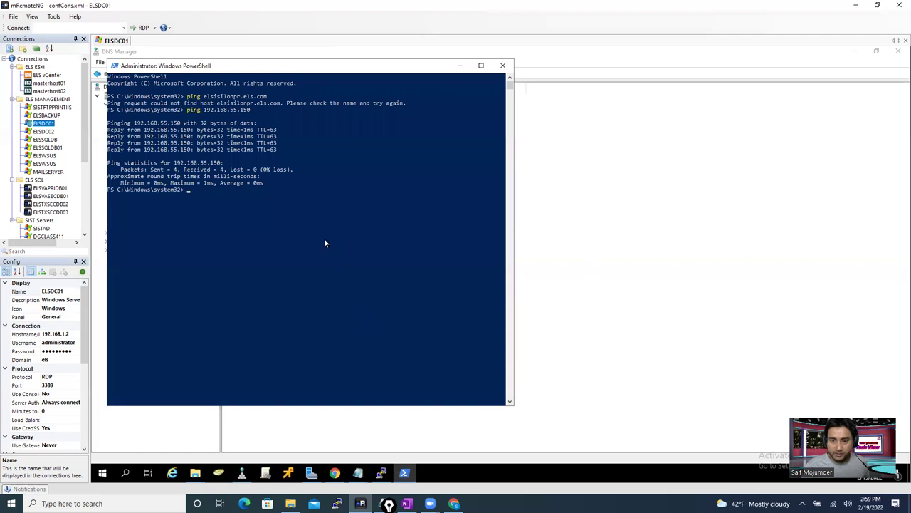
text(it )
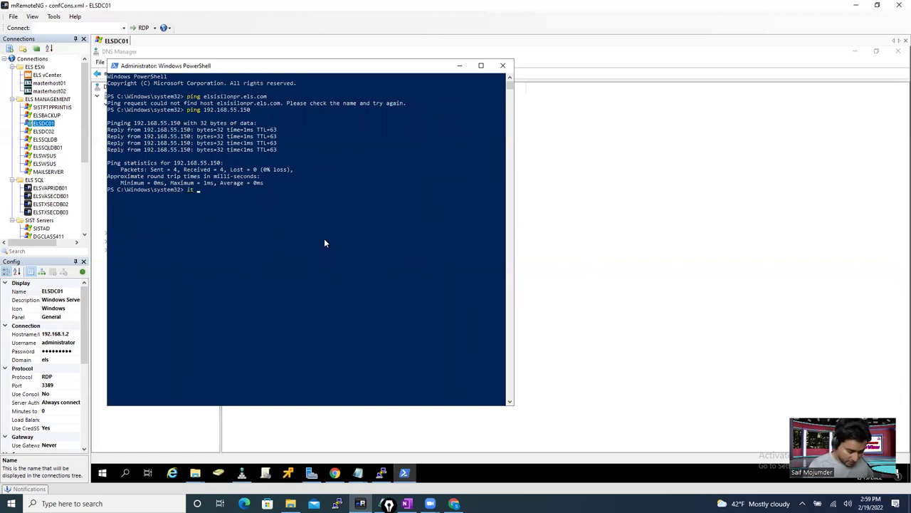
text(.els.c)
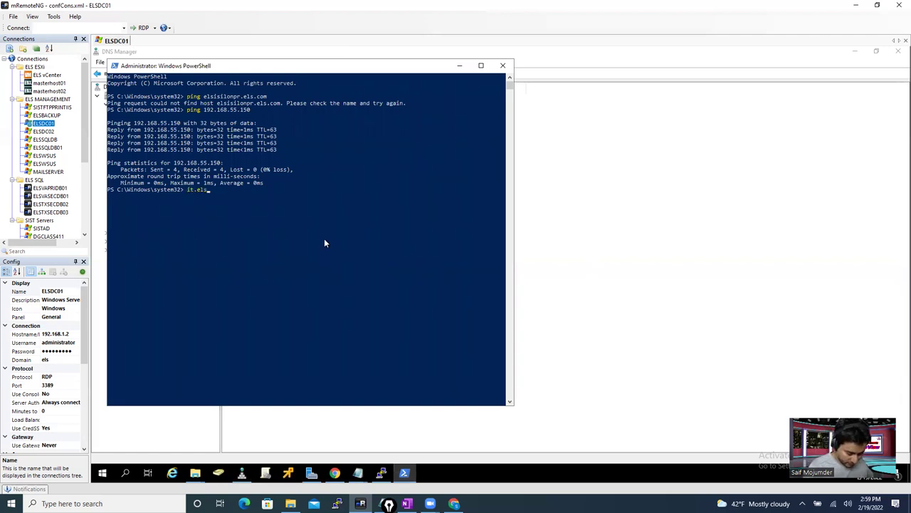
text(om)
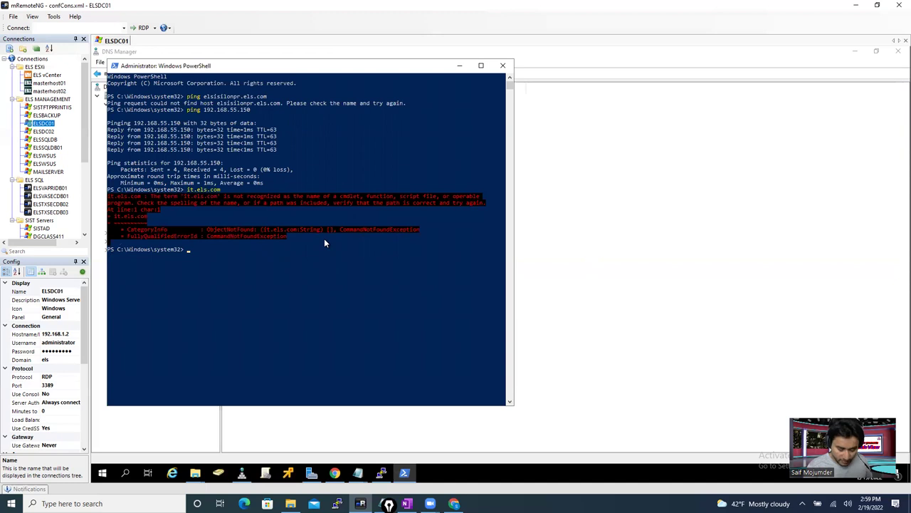
text(pi)
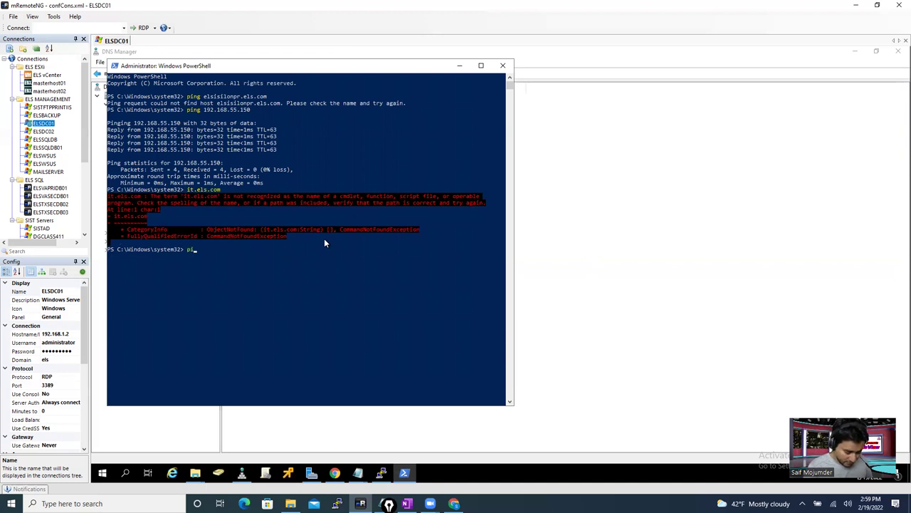
text(ng it.els.com)
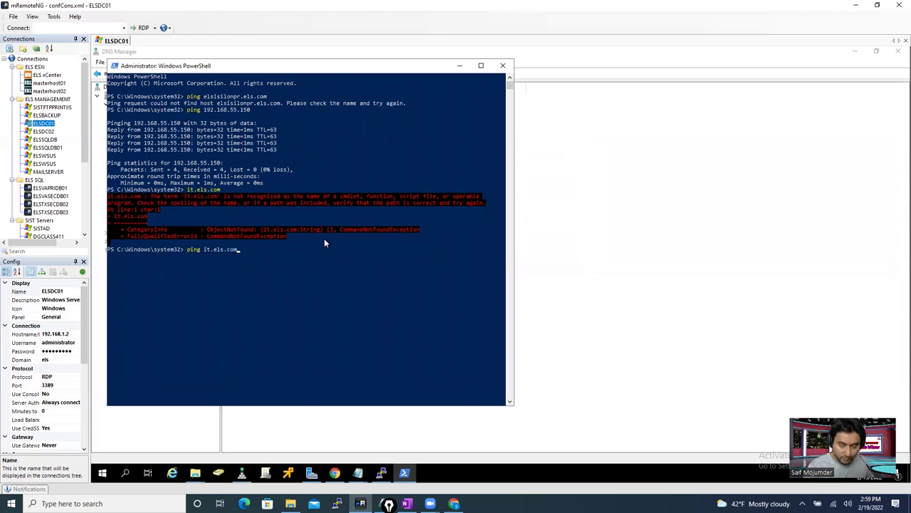
key(Return)
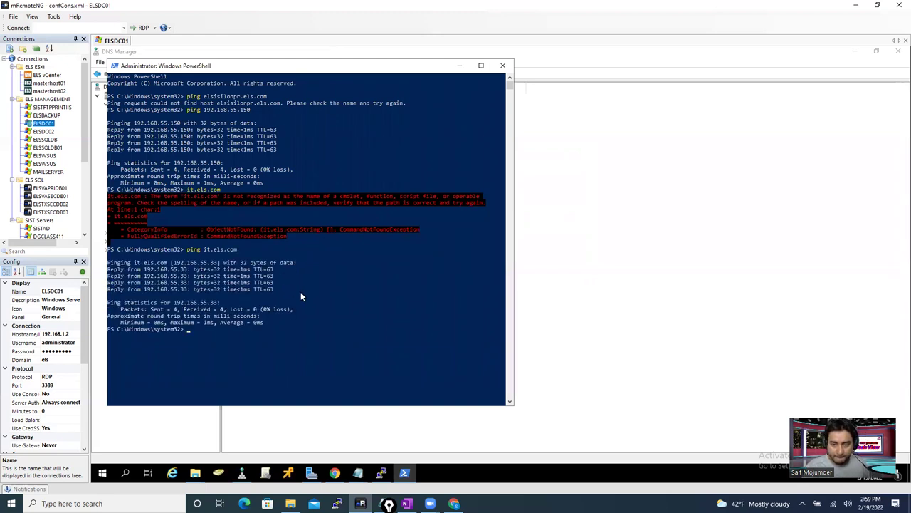
text(nslooku)
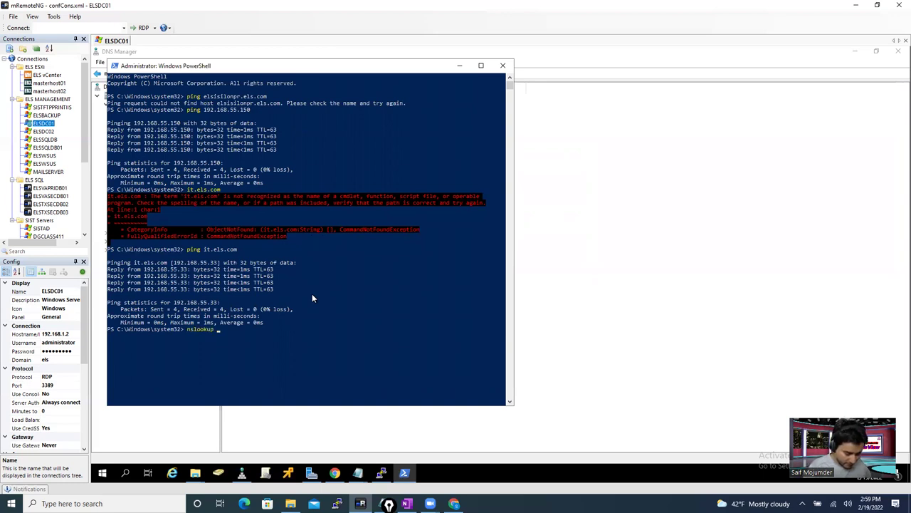
text(p it.)
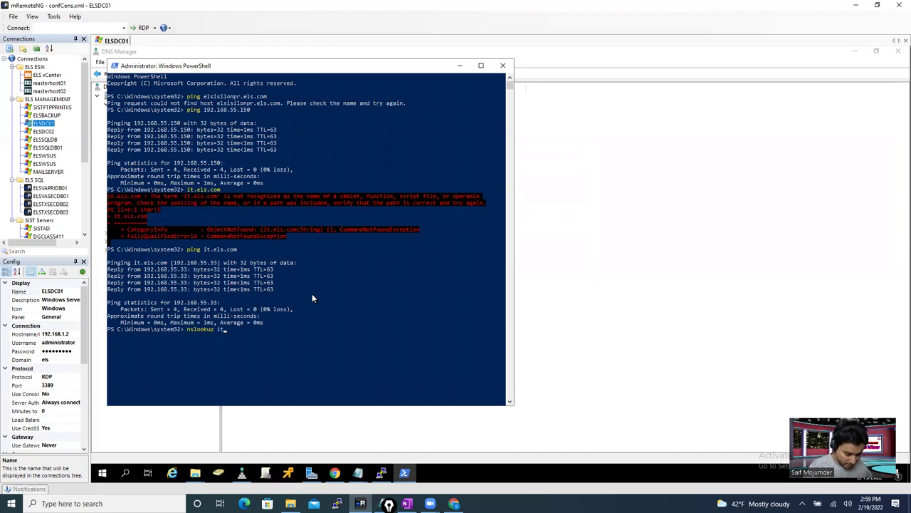
text(els.com)
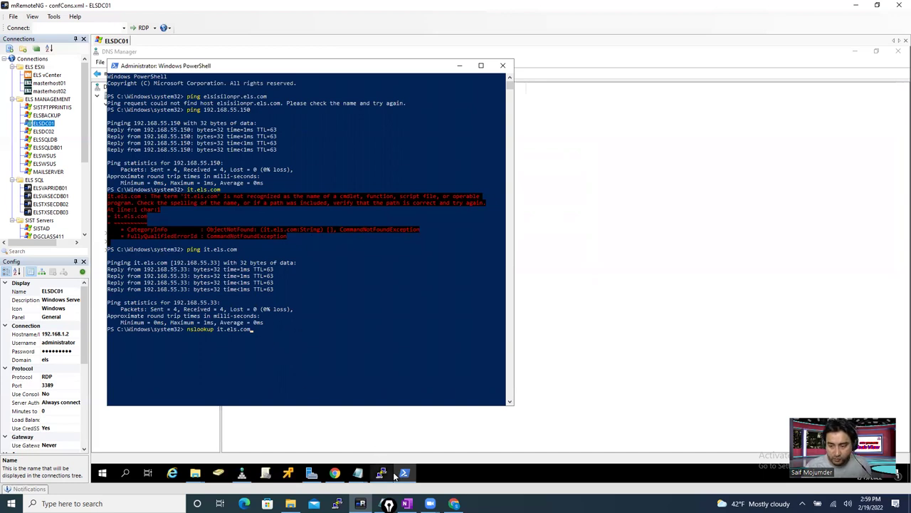
- Change the it.els.com range in Notepad to 192.168.55.31 - 40, then return to PowerShell
click(358, 473)
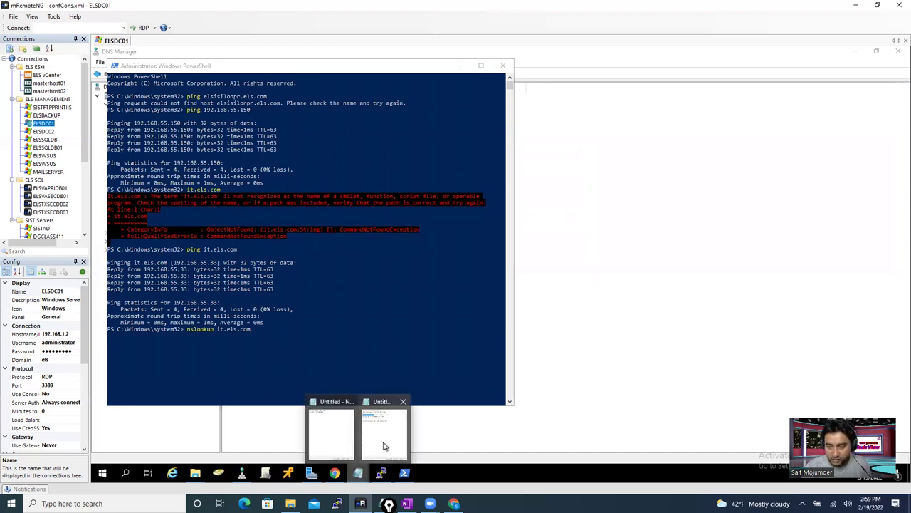
click(385, 430)
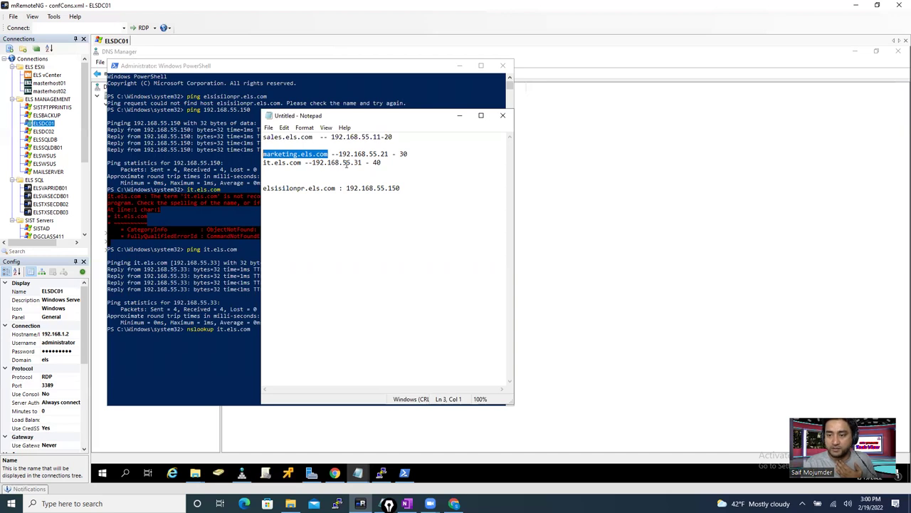
drag(353, 163, 362, 162)
text(31)
double_click(377, 163)
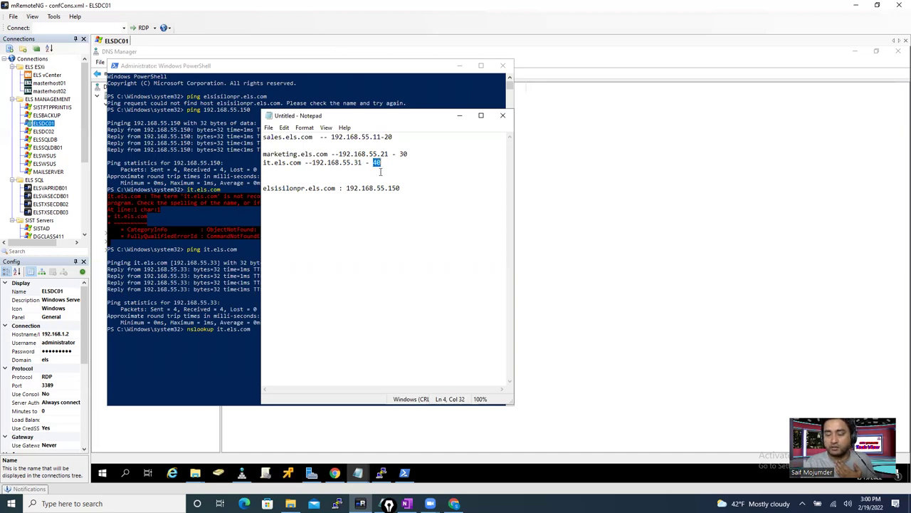
click(214, 349)
click(258, 331)
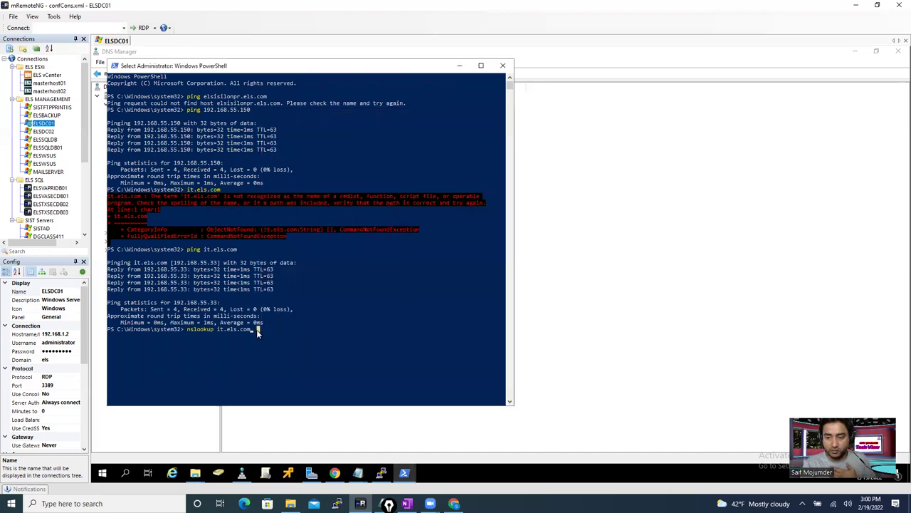
- Run nslookup it.els.com and rerun it, noting answers 192.168.55.32 and .33
key(Escape)
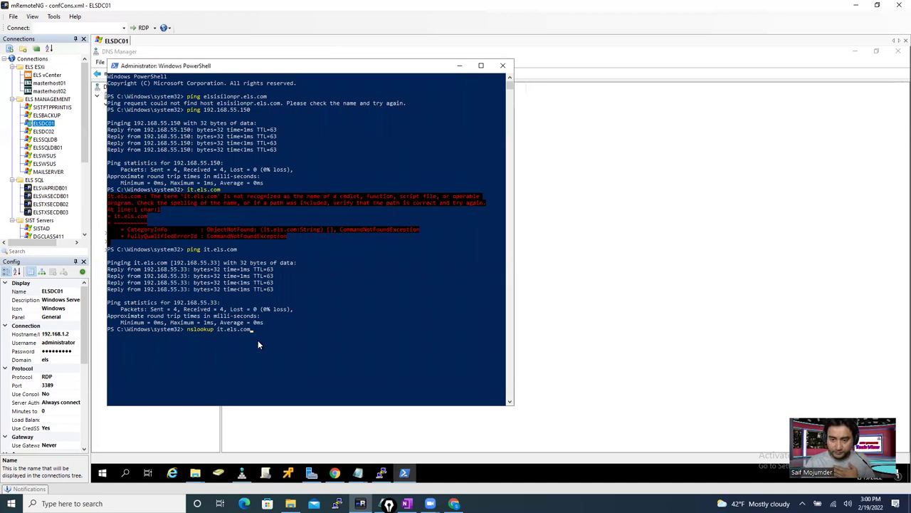
key(Return)
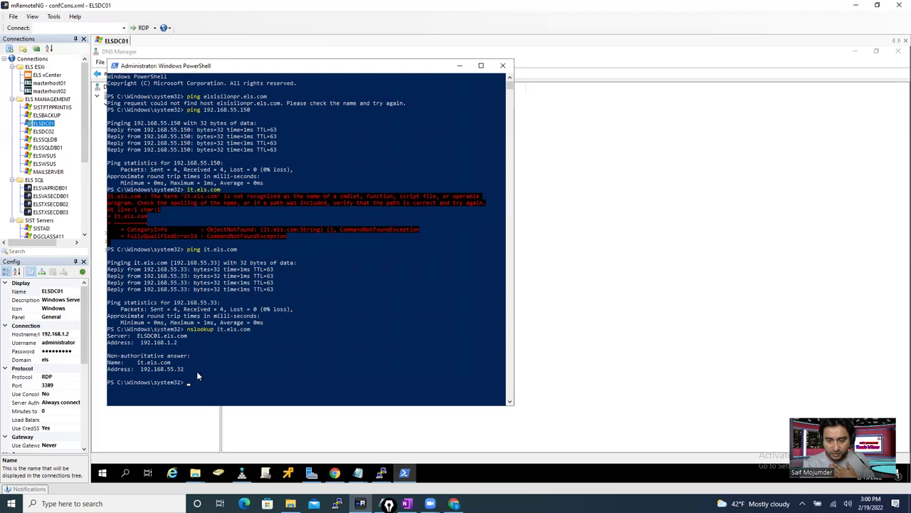
drag(191, 369, 135, 370)
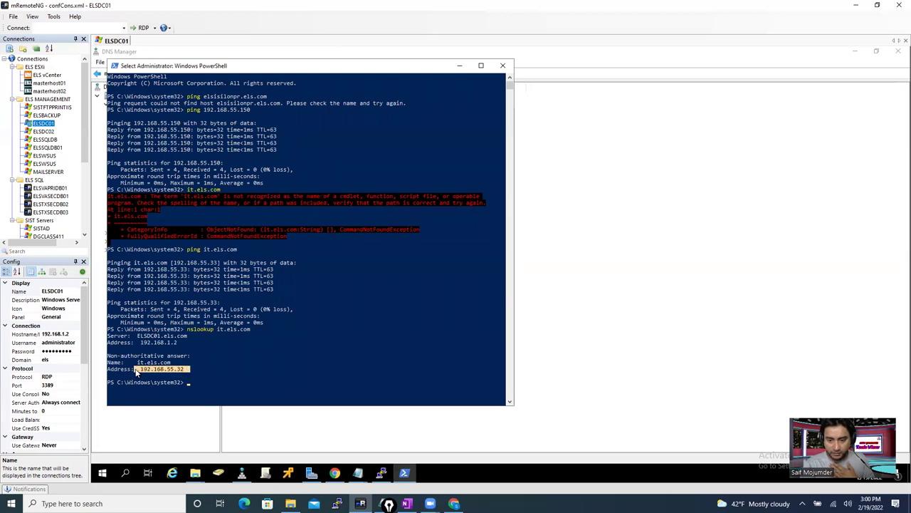
key(Return)
key(Up)
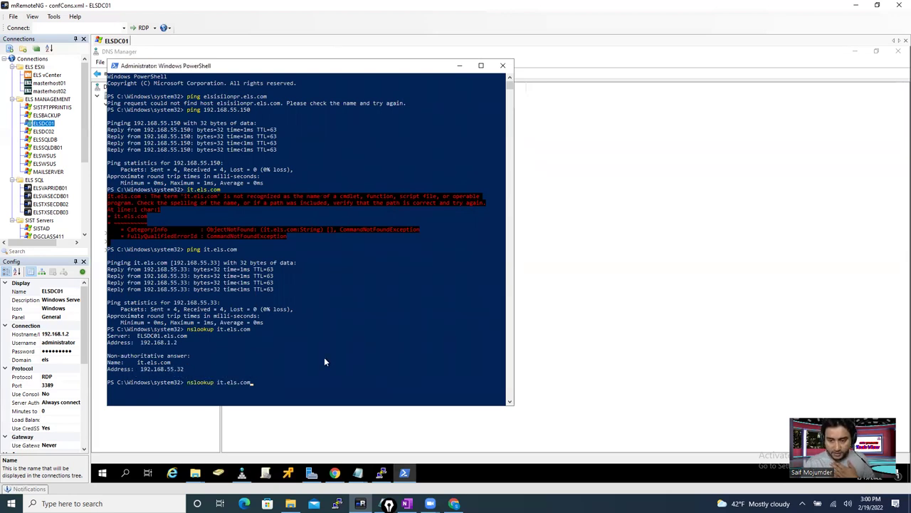
key(Return)
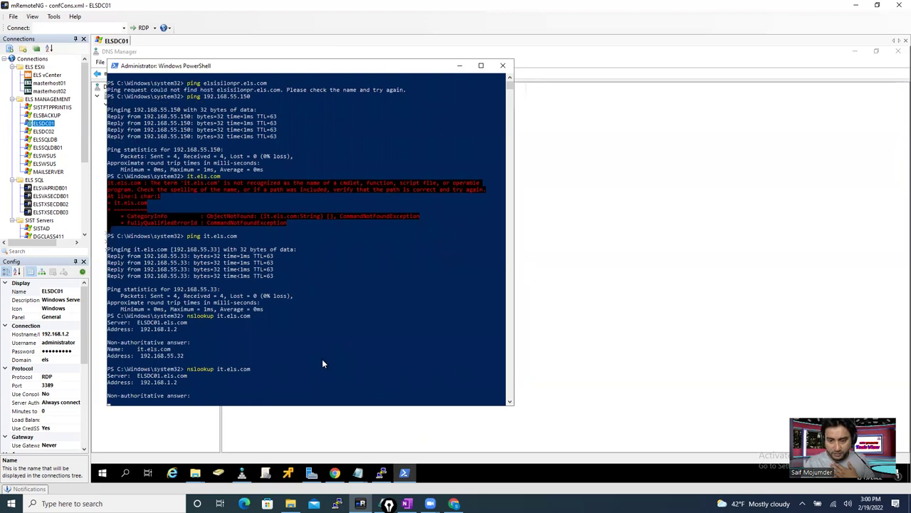
drag(182, 388, 176, 388)
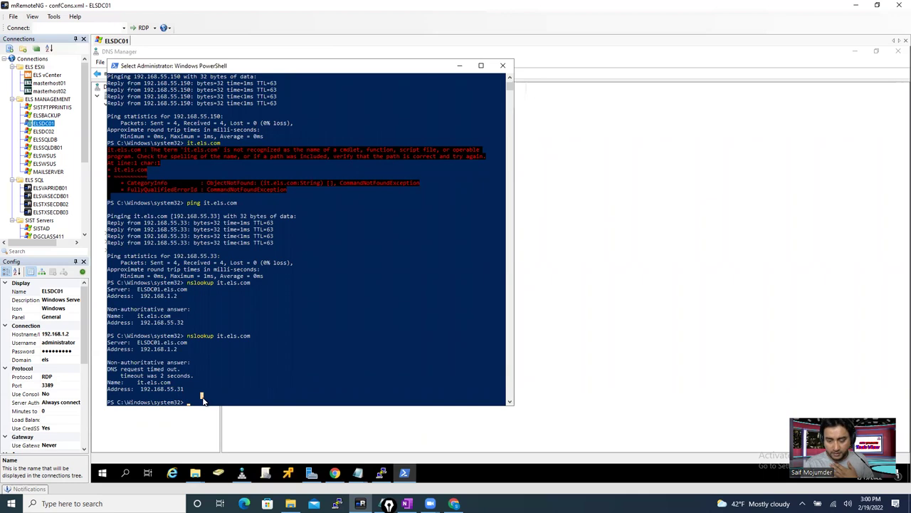
key(Escape)
key(Up)
key(Return)
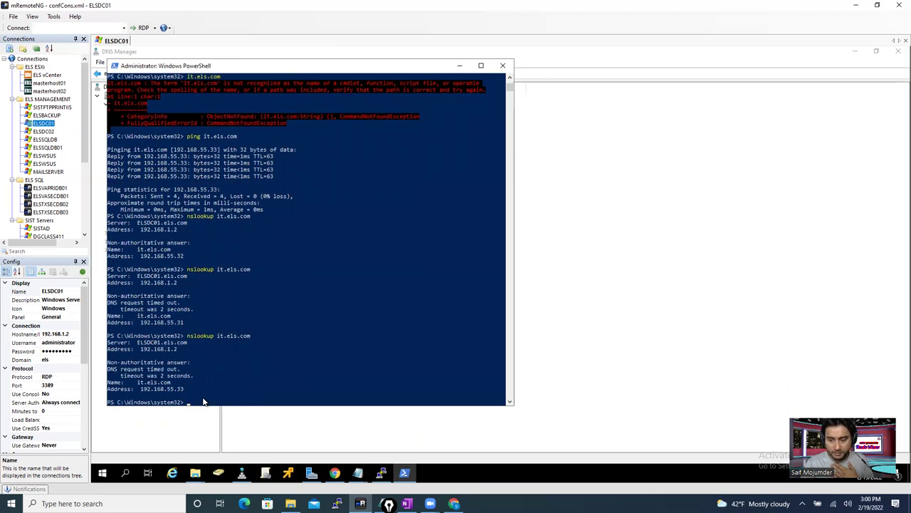
drag(187, 389, 173, 391)
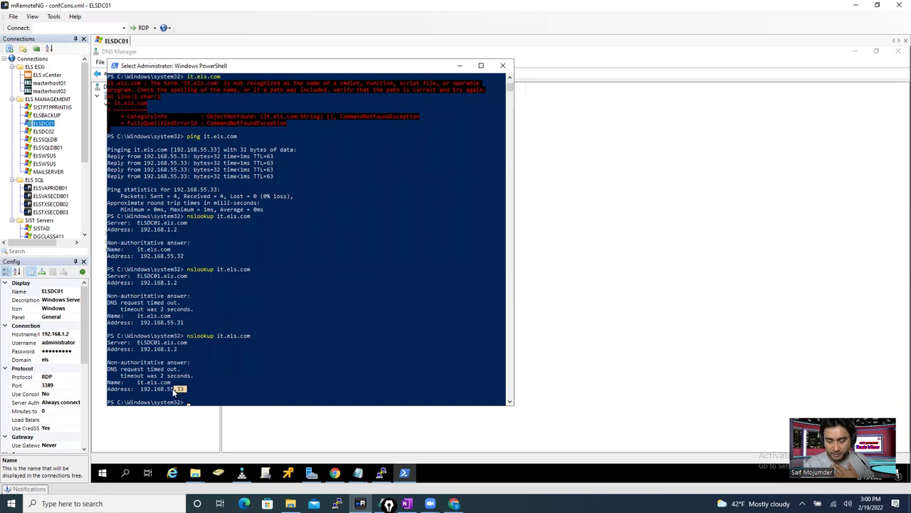
click(218, 396)
- Keep rerunning the it.els.com lookup to watch addresses rotate among .31, .32 and .33
key(Escape)
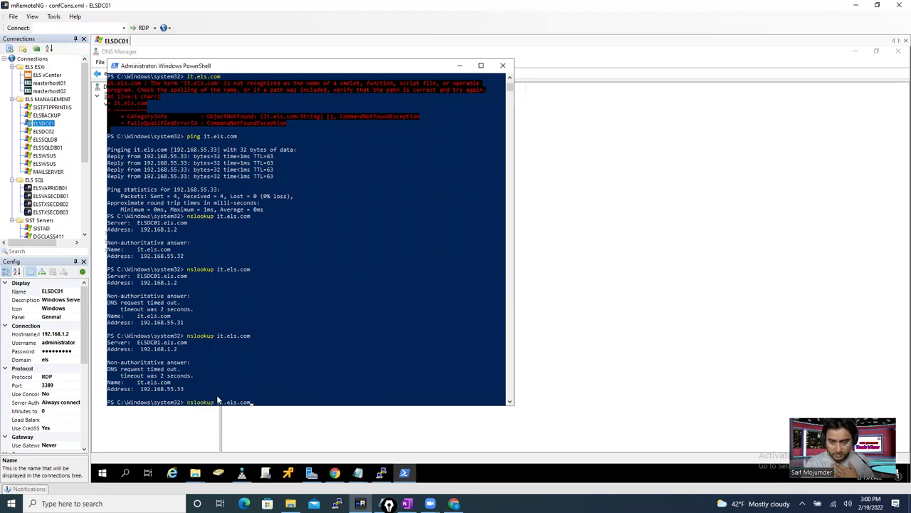
key(Up)
key(Return)
key(Up)
key(Return)
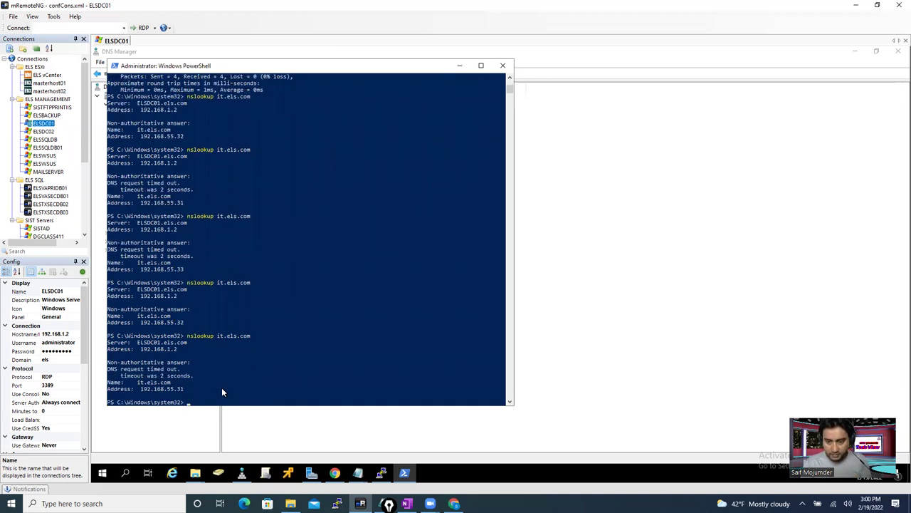
key(Return)
text(n)
key(Up)
key(Return)
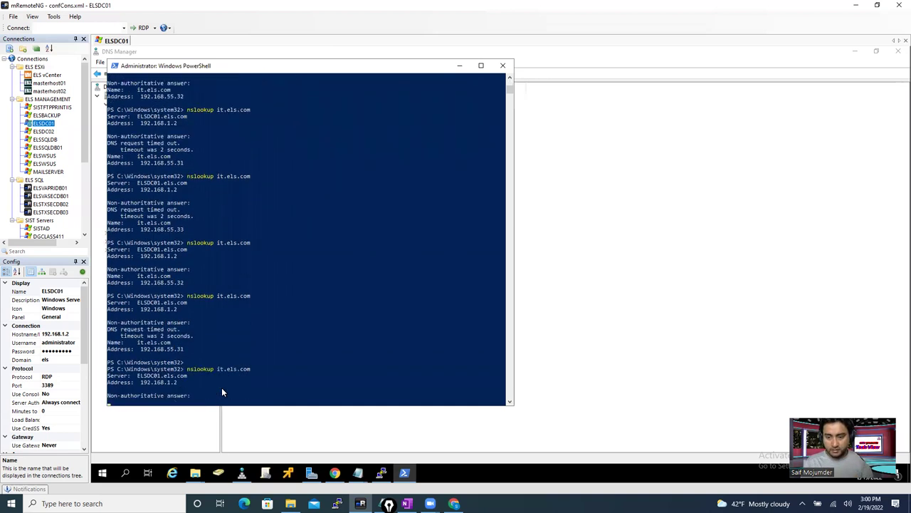
key(Up)
key(Return)
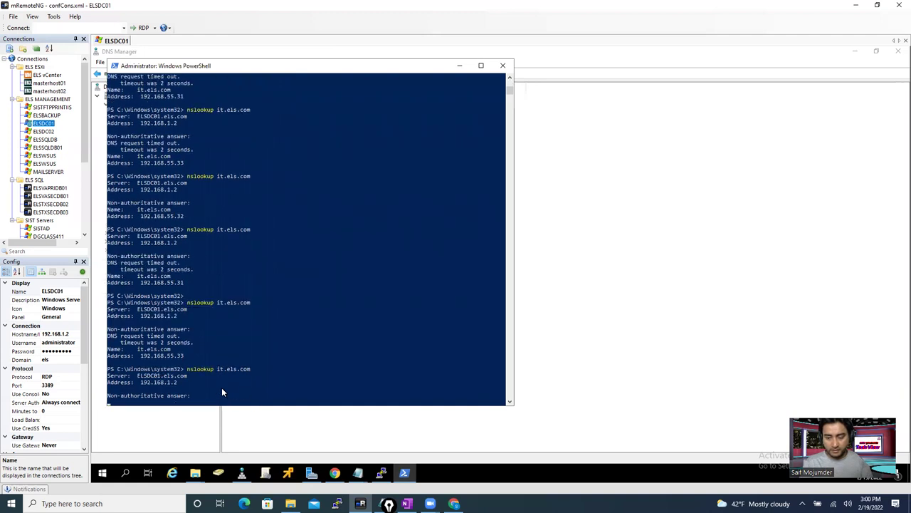
key(Return)
key(Up)
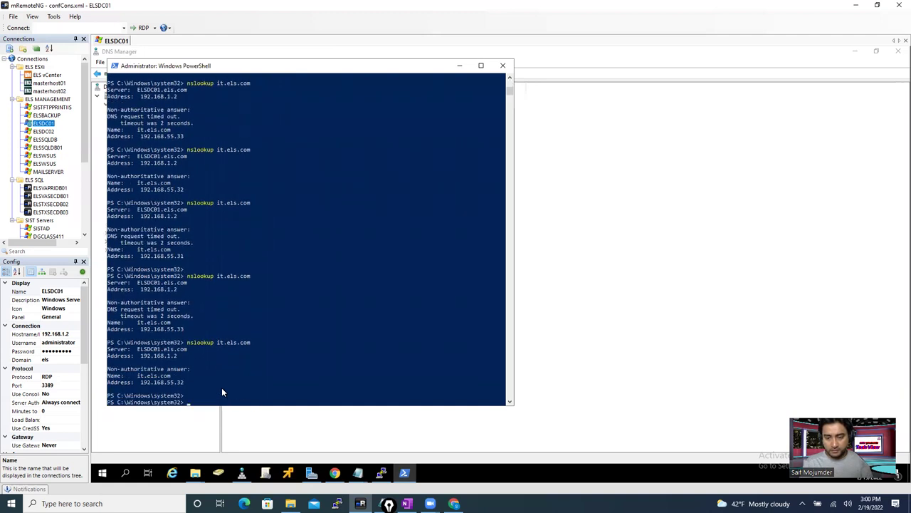
key(Return)
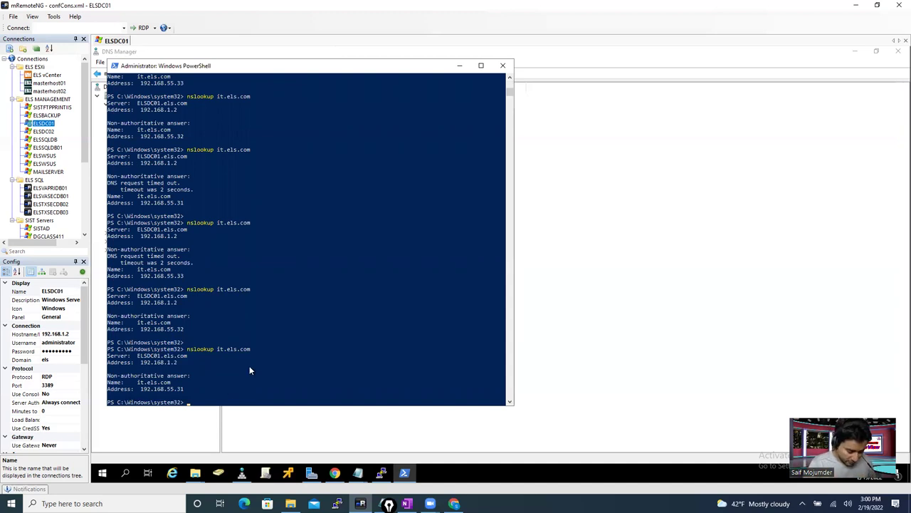
- Recall the lookup and remove the it host name to query another domain
key(Up)
key(Left)
key(Left)
key(Left)
key(Left)
key(BackSpace)
key(BackSpace)
- Look up marketing.els.com (192.168.55.23) and compare it with its 21 - 30 range in the notes
text(marketing)
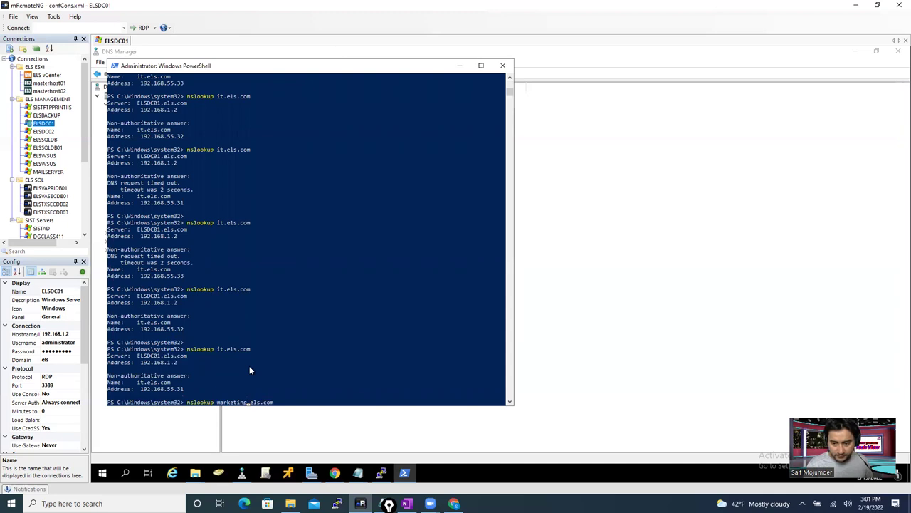
key(Return)
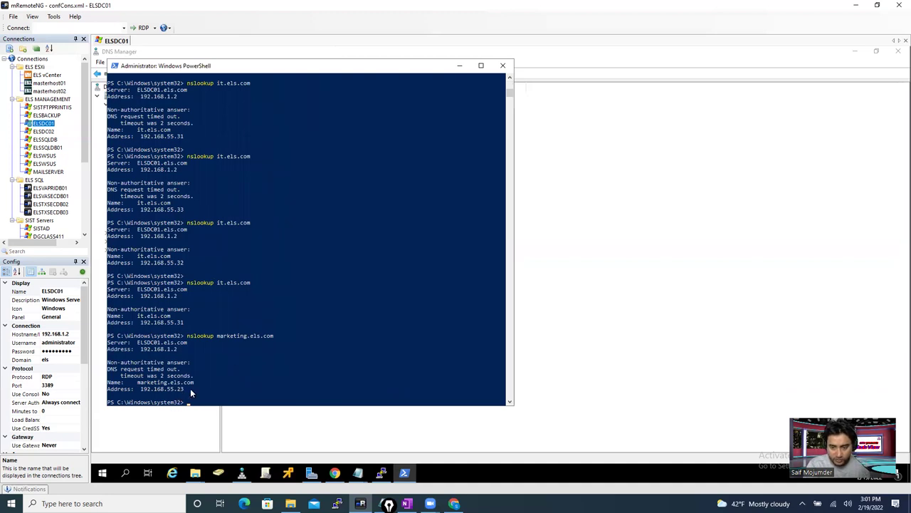
drag(184, 389, 156, 389)
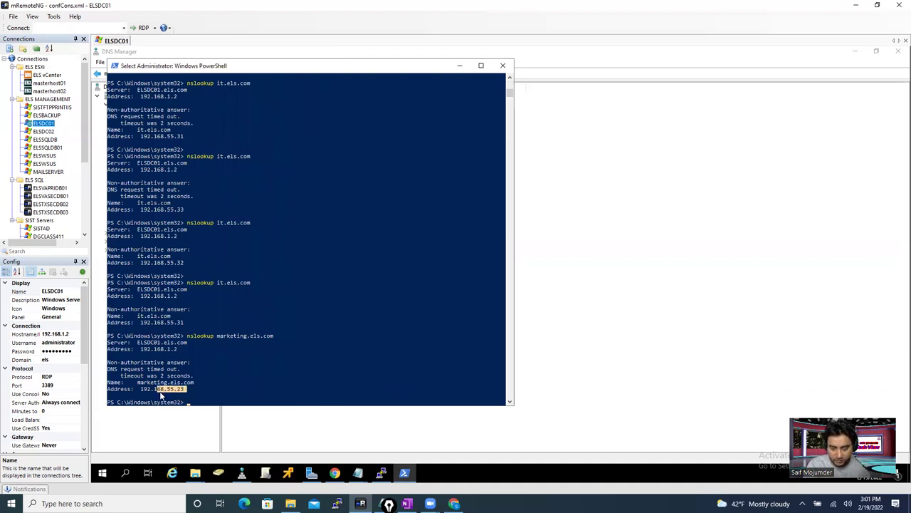
mouse_move(358, 475)
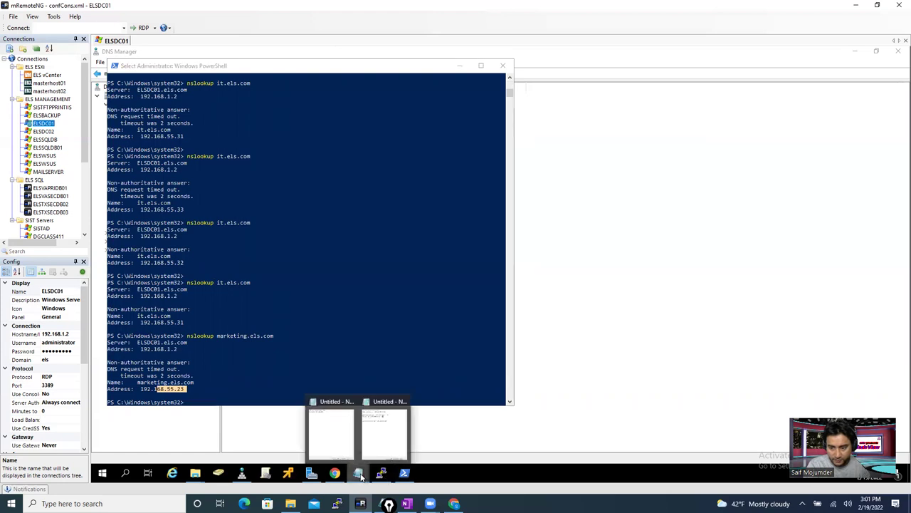
click(370, 432)
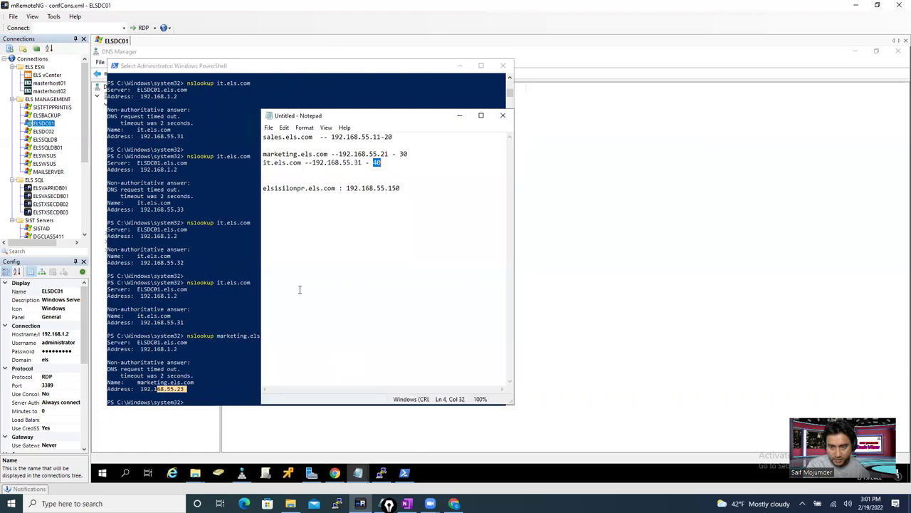
click(381, 153)
drag(381, 154, 411, 152)
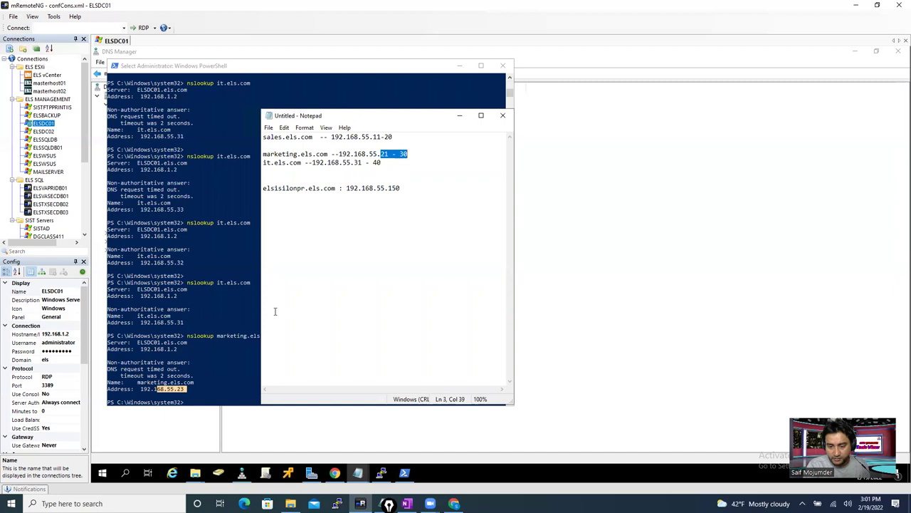
click(193, 390)
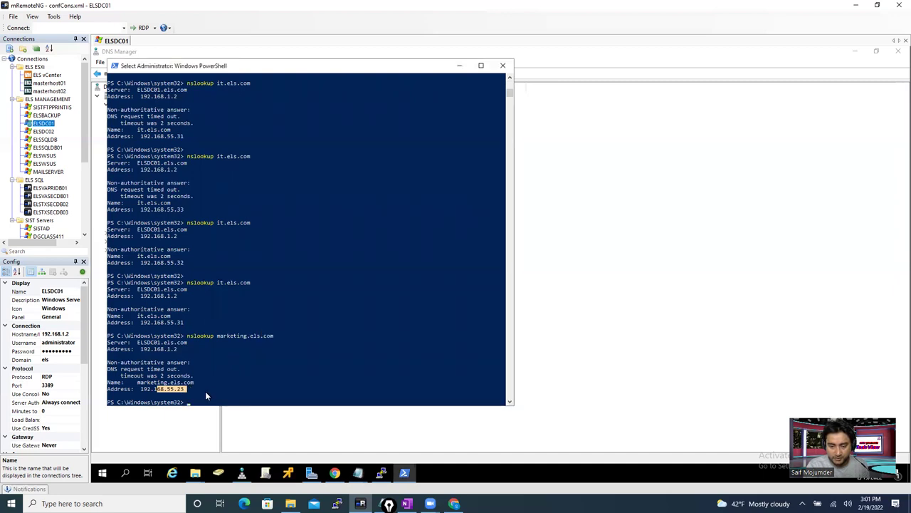
- Look up sales.els.com, which resolves to 192.168.55.13
key(Up)
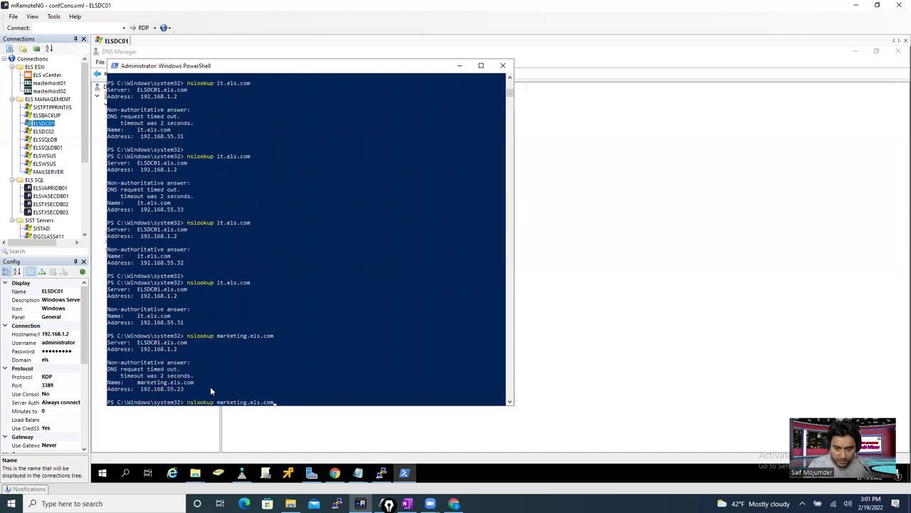
key(Left)
key(Left)
key(Left)
key(Left)
key(Left)
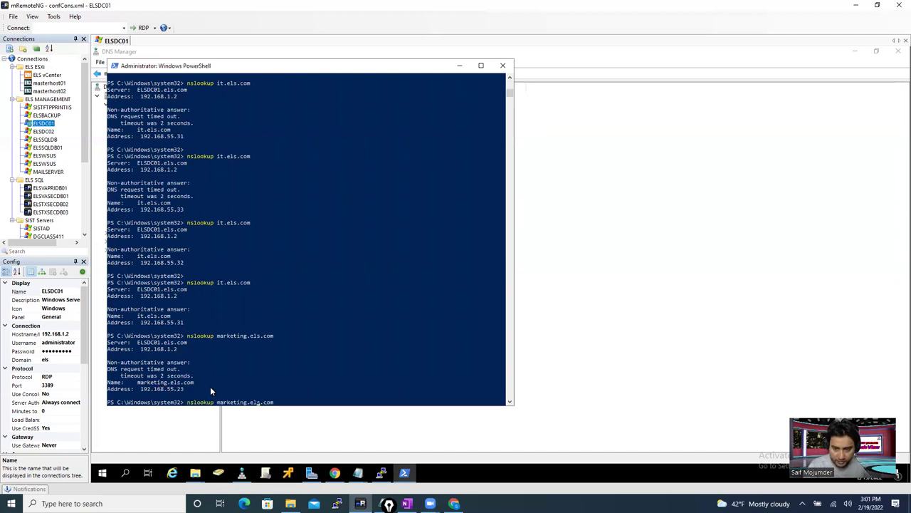
key(Left)
key(BackSpace)
key(BackSpace)
key(BackSpace)
key(BackSpace)
key(BackSpace)
key(BackSpace)
key(BackSpace)
key(BackSpace)
key(BackSpace)
text(sales)
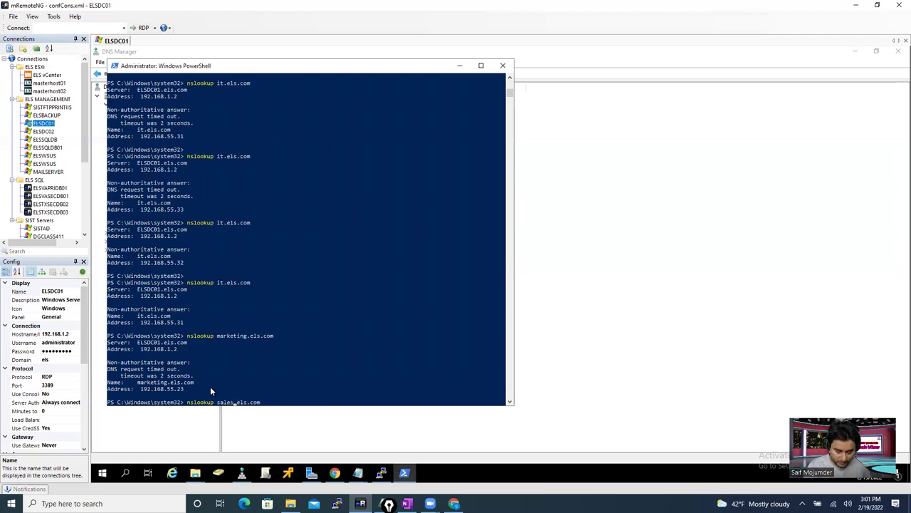
key(Return)
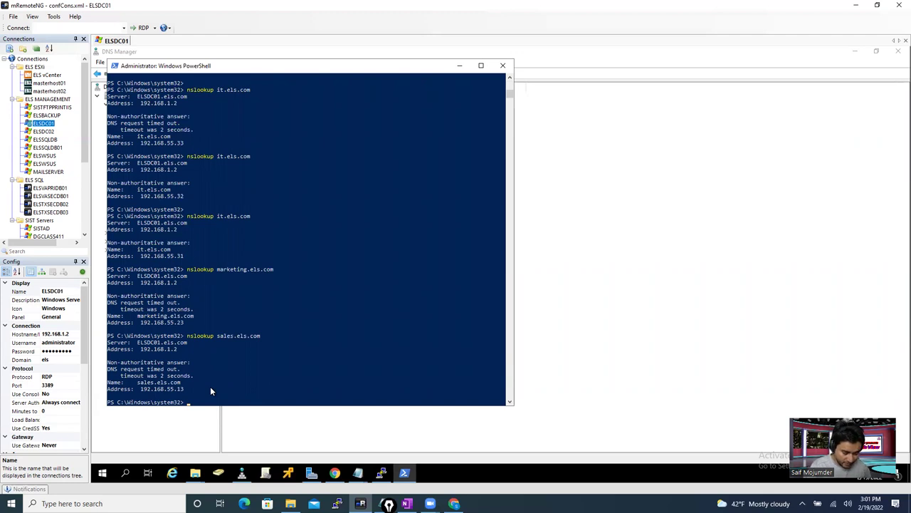
- Look up management.els.com and highlight its returned 192.168.55 address
key(Up)
key(Left)
key(Left)
key(Left)
key(Left)
key(Left)
key(Left)
key(Left)
key(BackSpace)
key(BackSpace)
key(BackSpace)
key(BackSpace)
key(BackSpace)
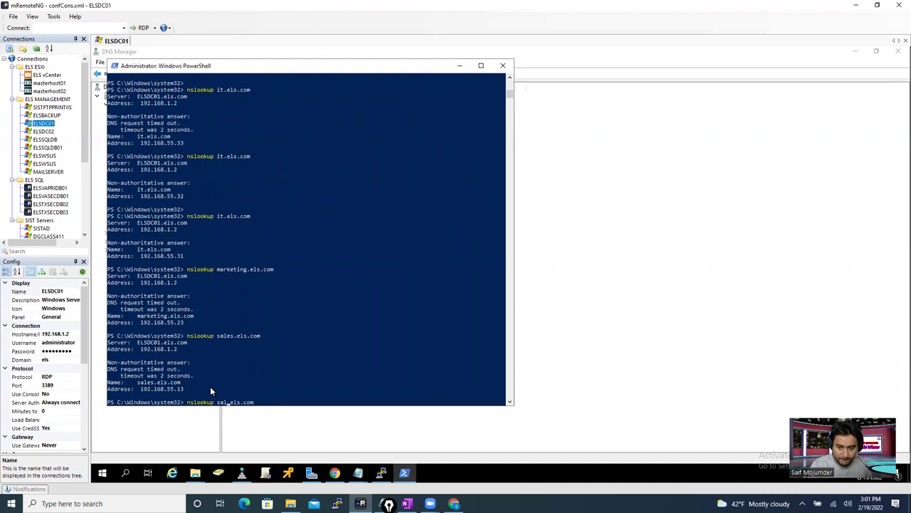
text(manage)
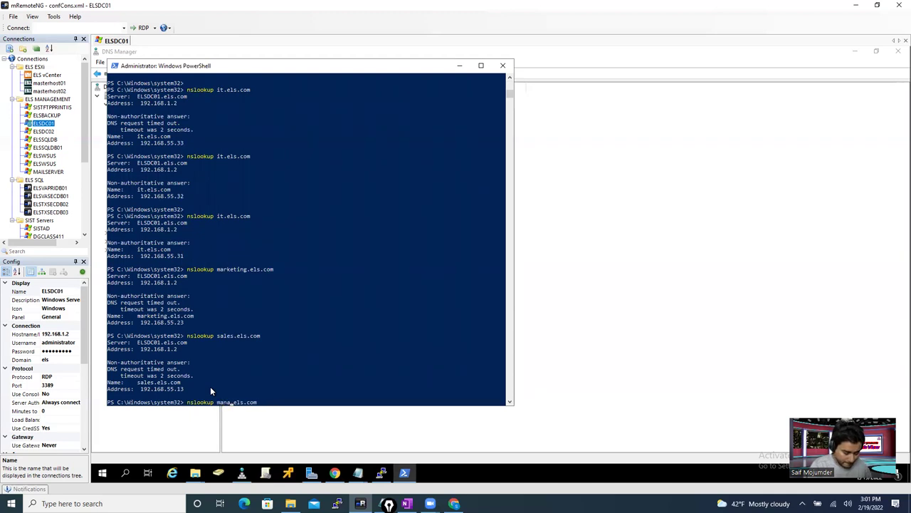
text(ment)
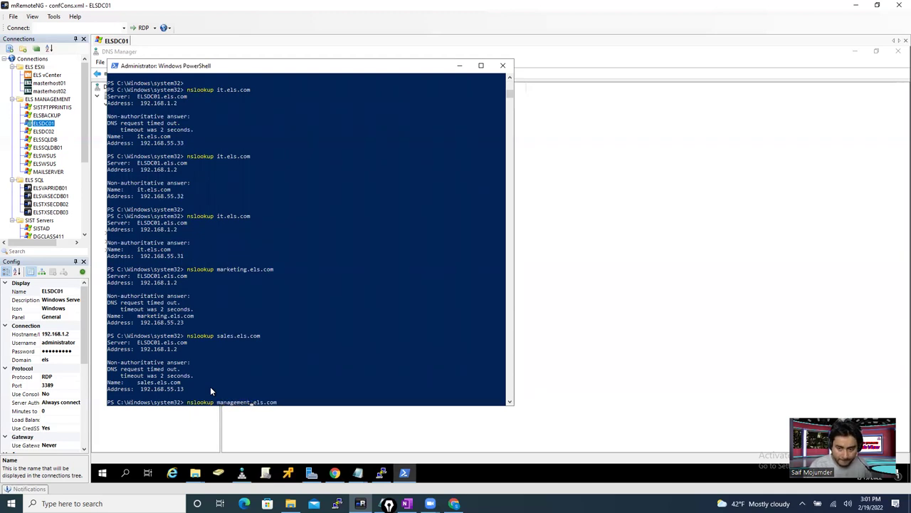
key(Return)
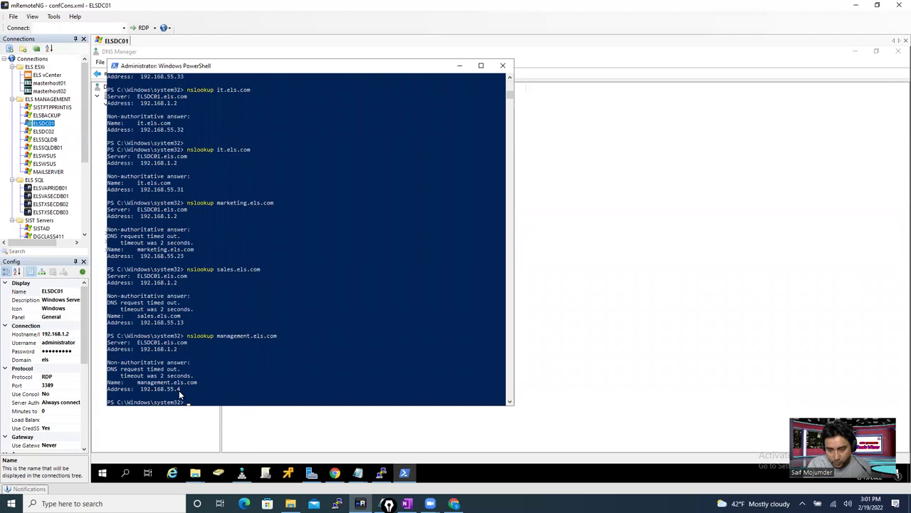
click(176, 389)
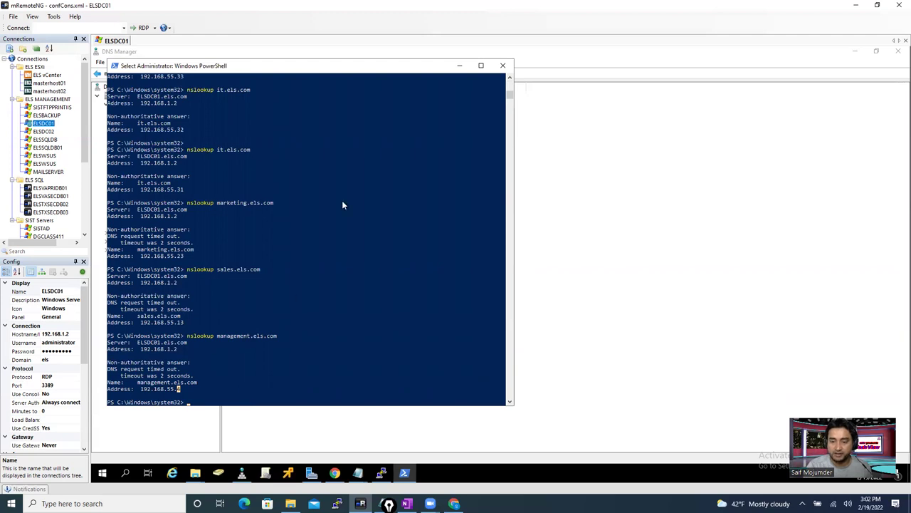
- Minimize PowerShell and Notepad, start a \\ path in the Downloads window, then return to OneFS
click(460, 66)
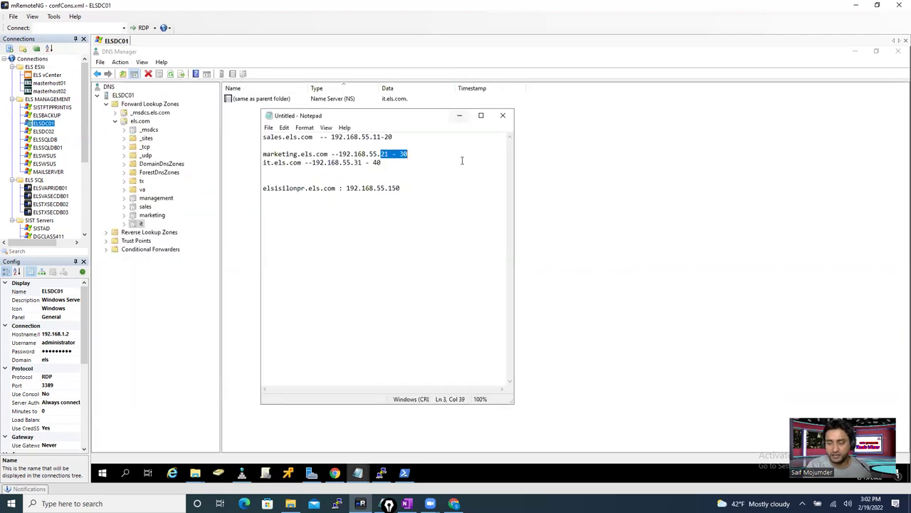
click(460, 115)
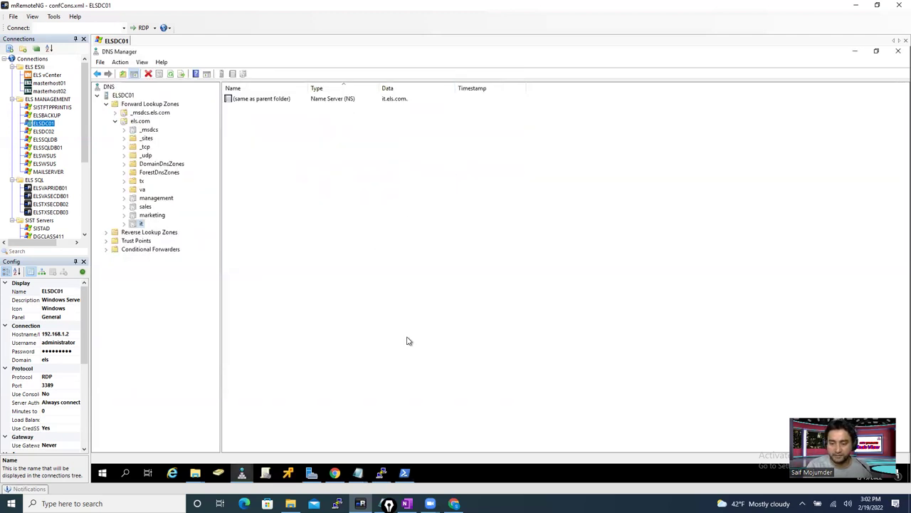
mouse_move(196, 474)
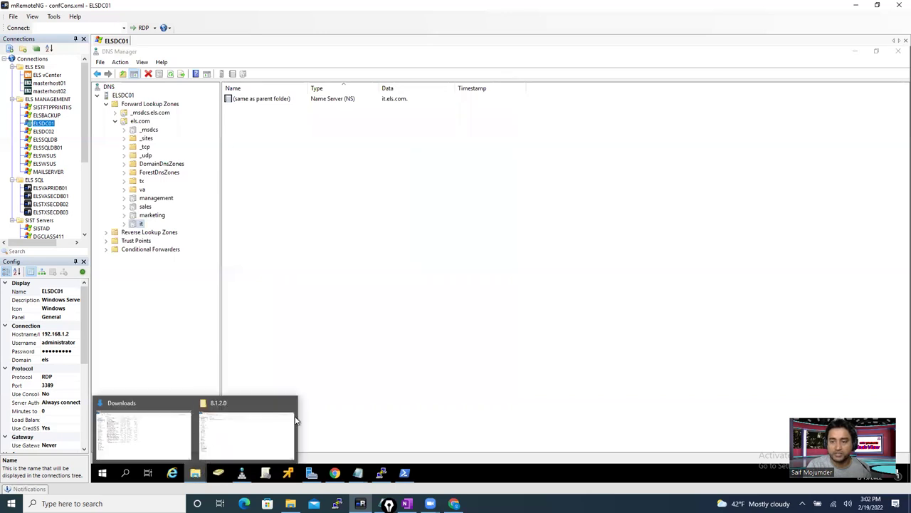
click(158, 449)
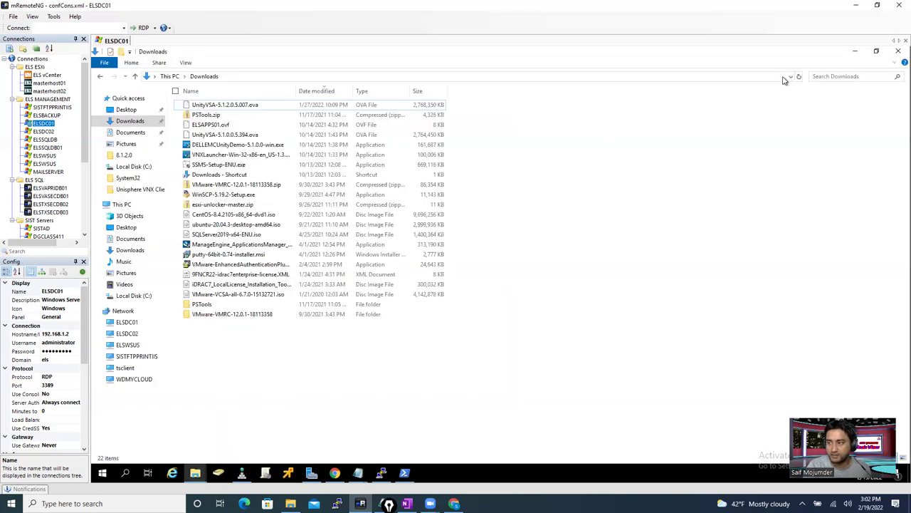
click(787, 79)
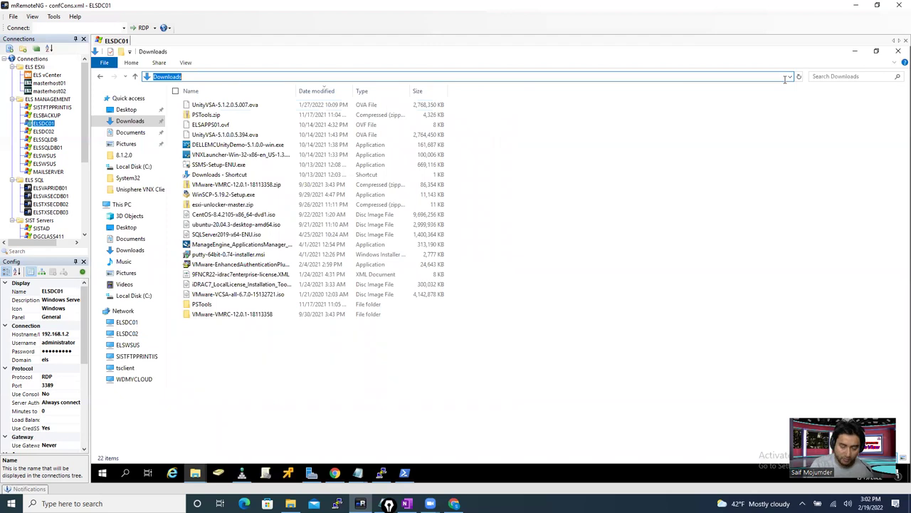
text(\\)
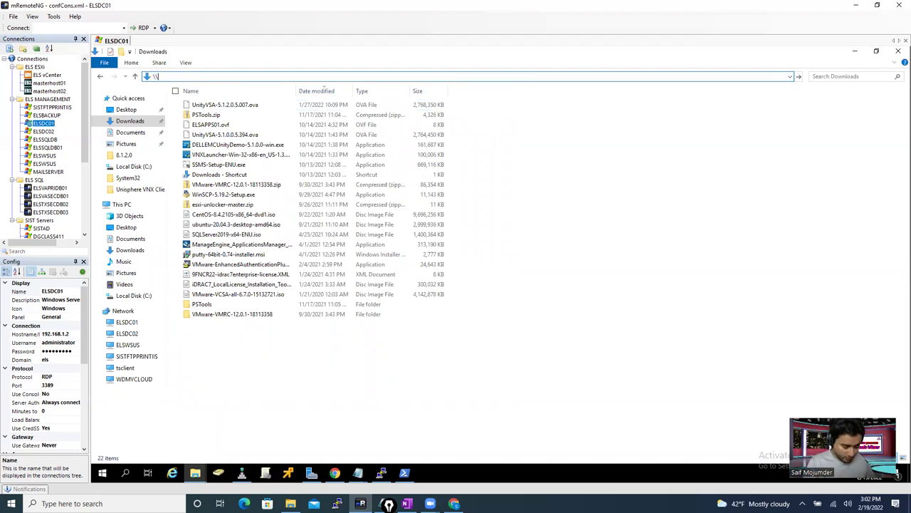
click(335, 473)
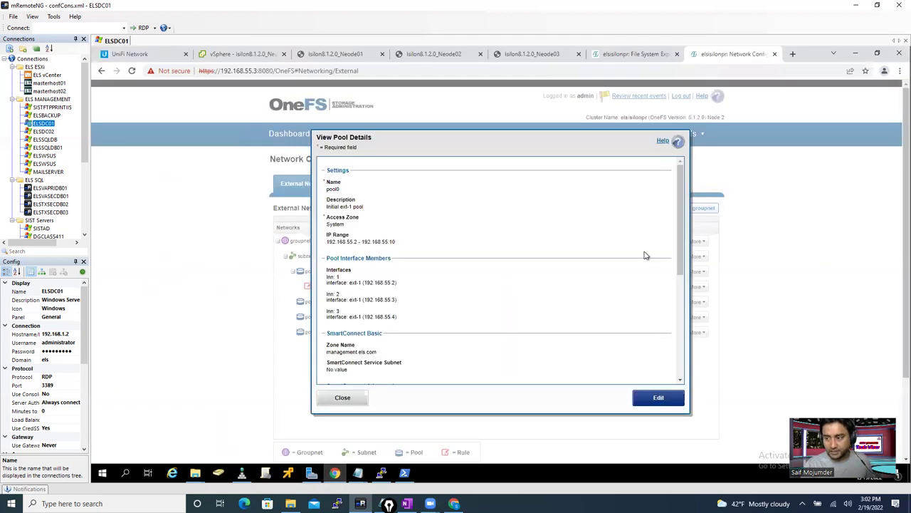
- List the it zone's SMB shares (Video at /ifs/it/Video), then bring the Downloads window forward
click(344, 398)
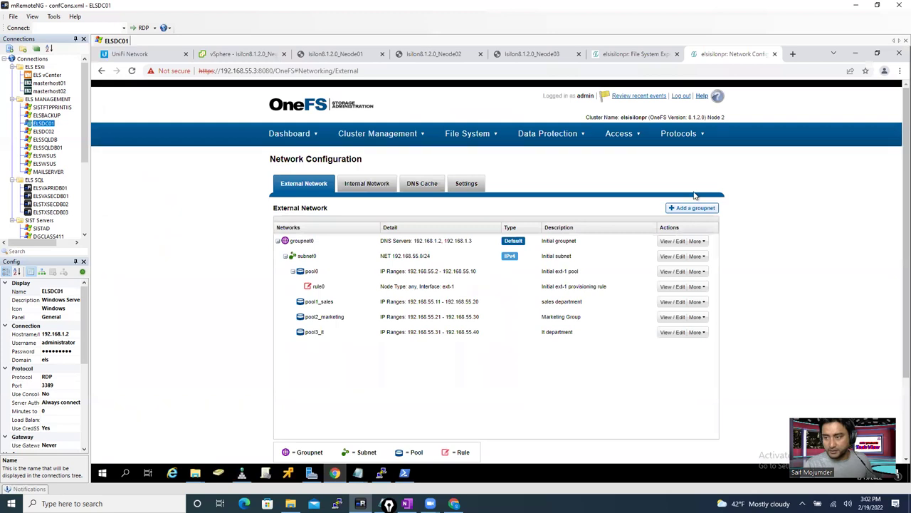
click(680, 133)
click(697, 156)
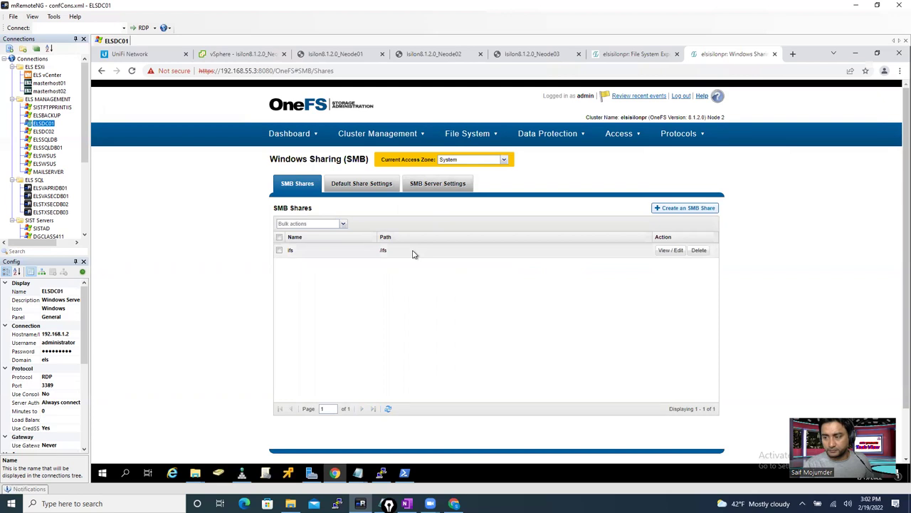
click(470, 161)
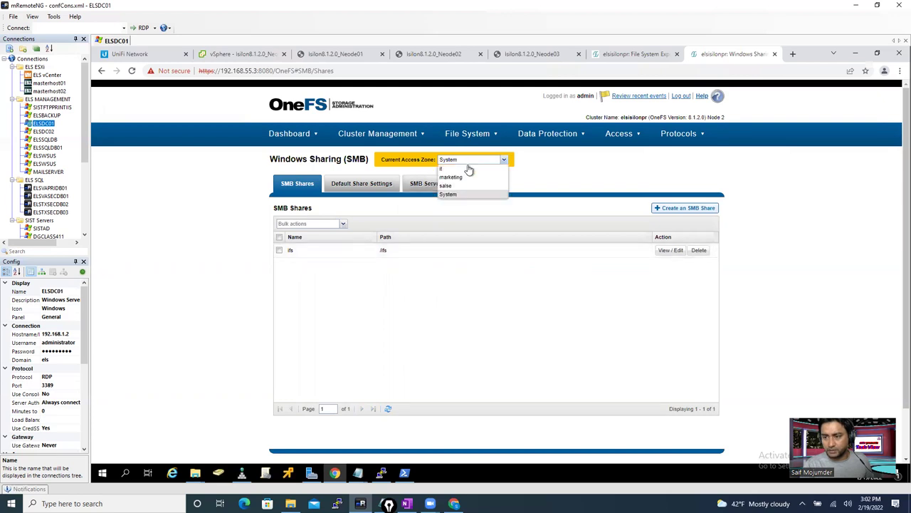
click(456, 170)
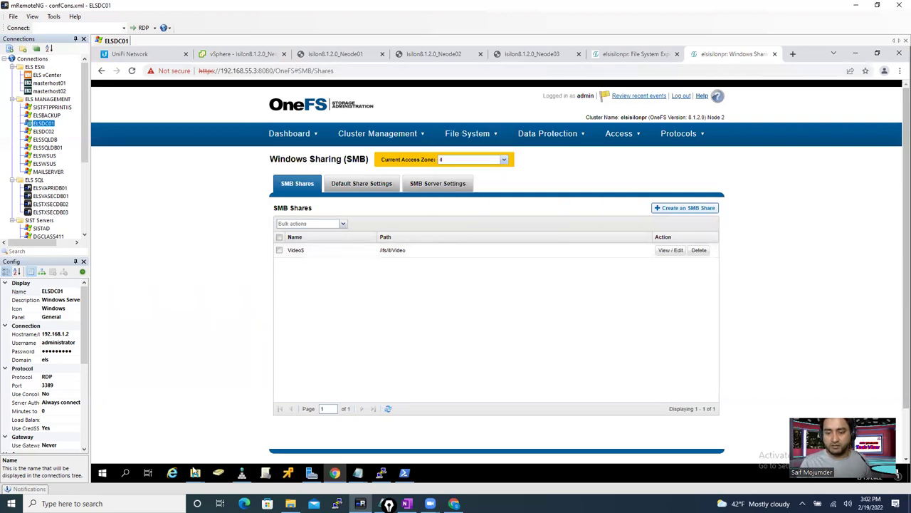
mouse_move(195, 472)
click(157, 441)
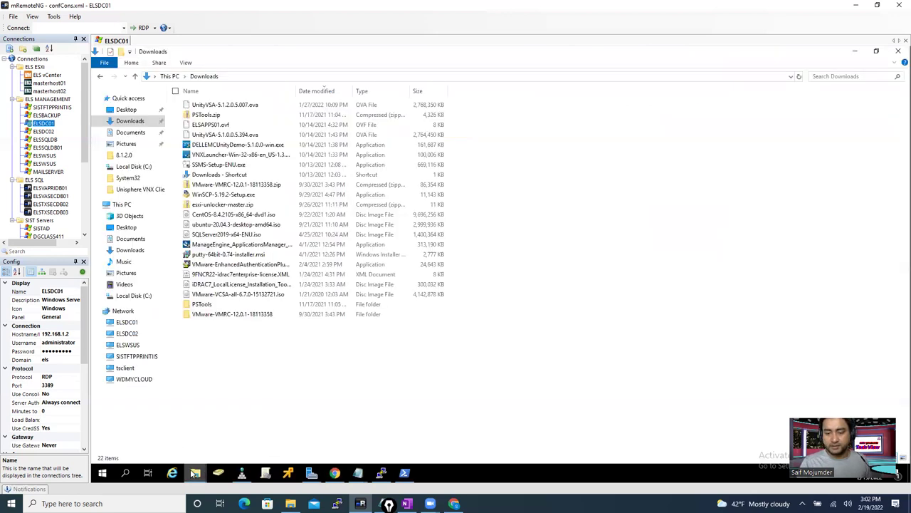
- Start typing \\19.els.com\Vide in the 8.1.2.0 window's address bar, checking the OneFS shares page
click(205, 455)
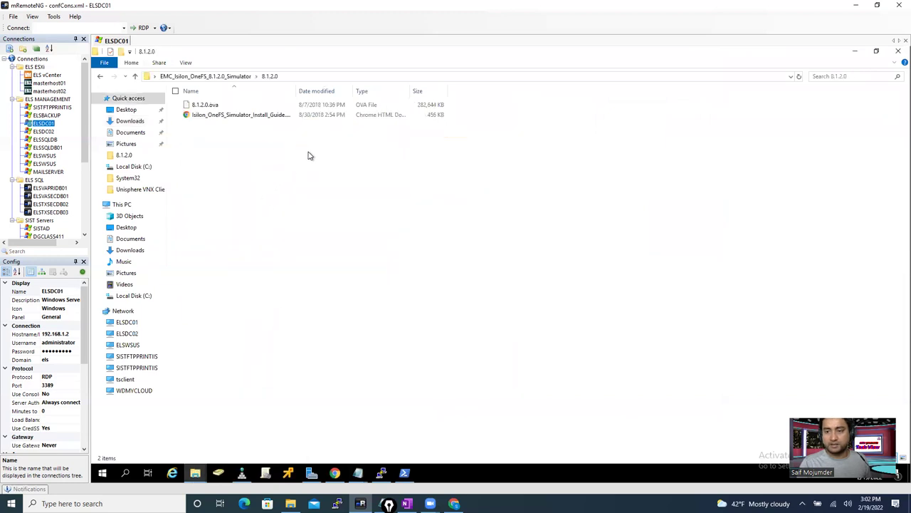
click(340, 77)
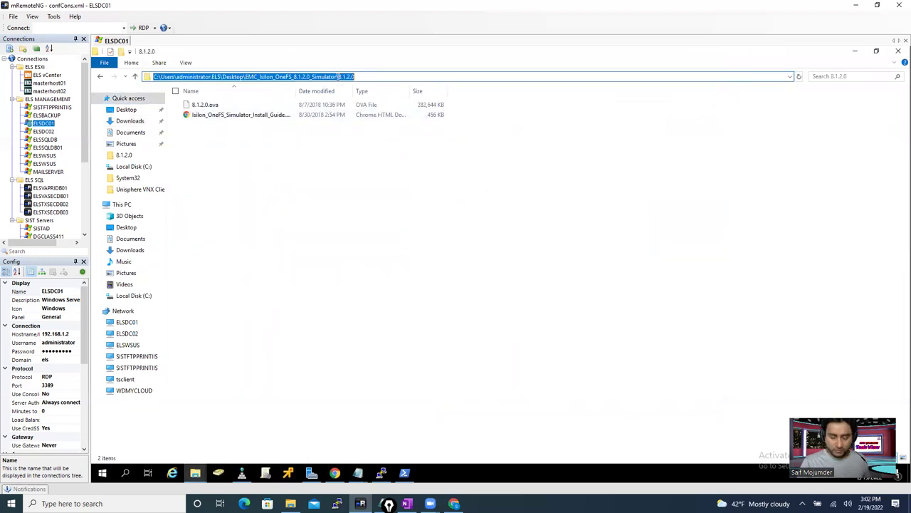
text(\\)
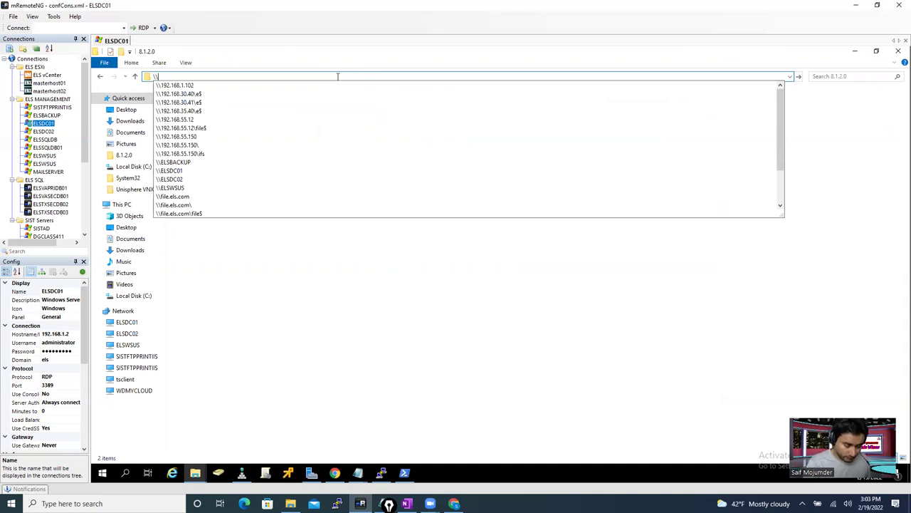
text(19)
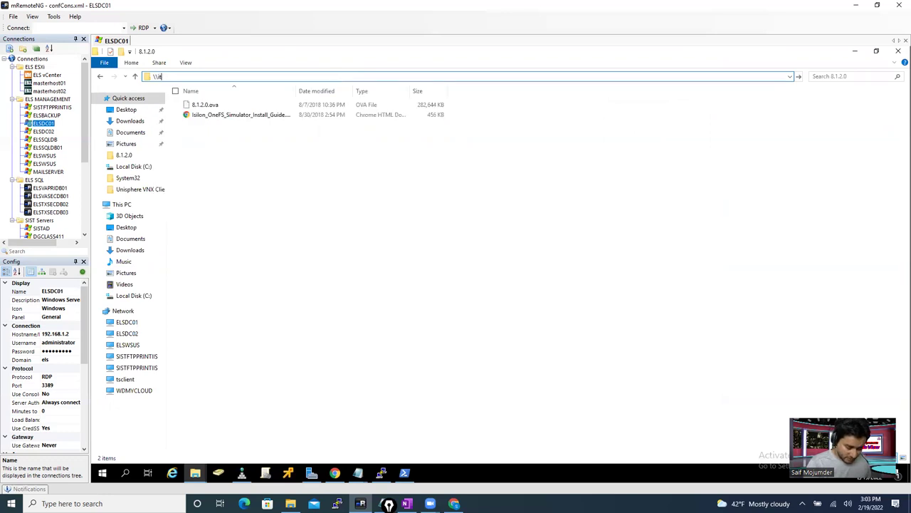
text(.els.com)
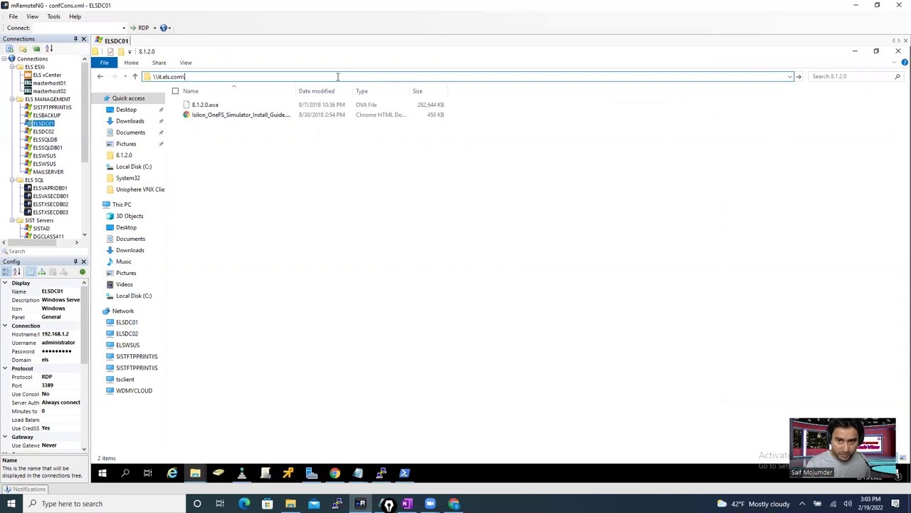
text(\V)
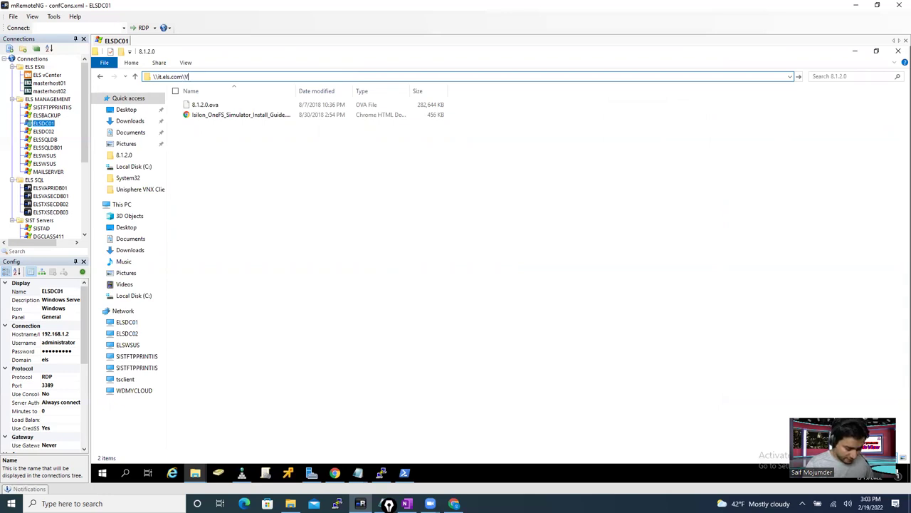
text(ide)
key(BackSpace)
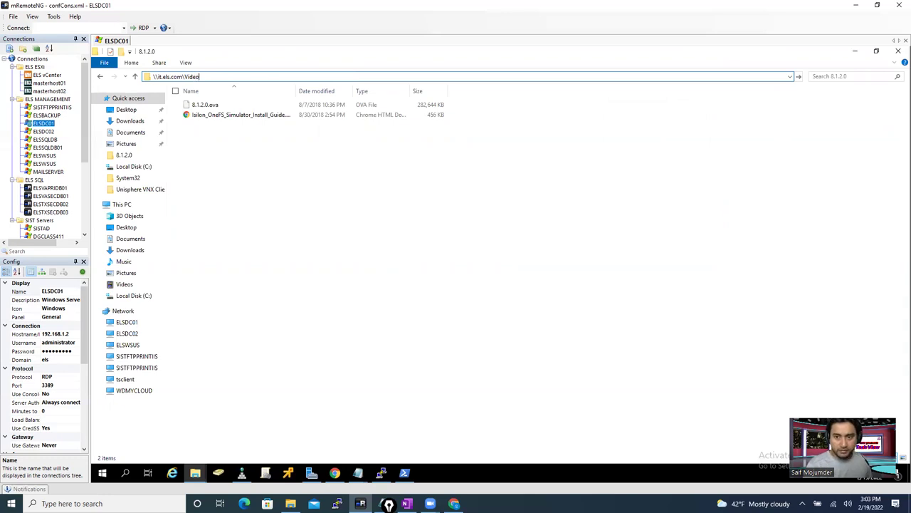
click(334, 473)
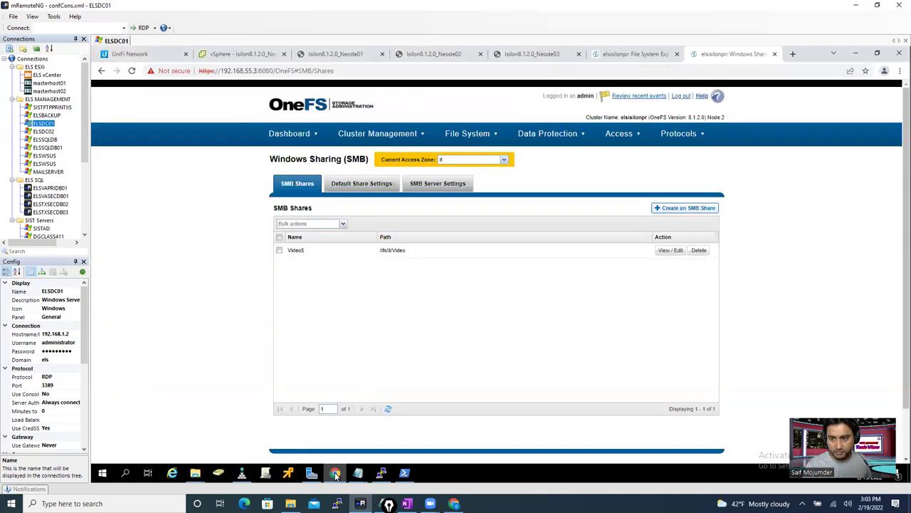
click(335, 473)
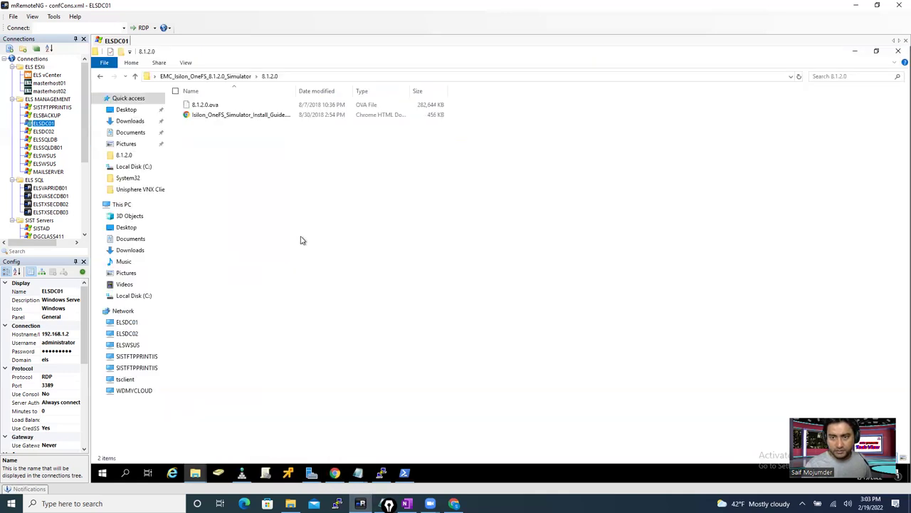
- Enter \\et.els.com\Videos as the folder path to request the it.els.com video share
mouse_move(195, 473)
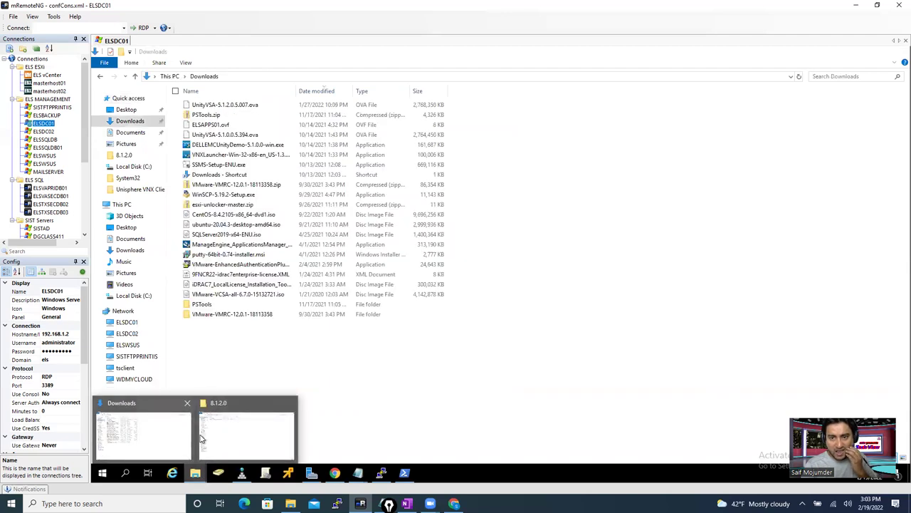
click(208, 435)
click(376, 76)
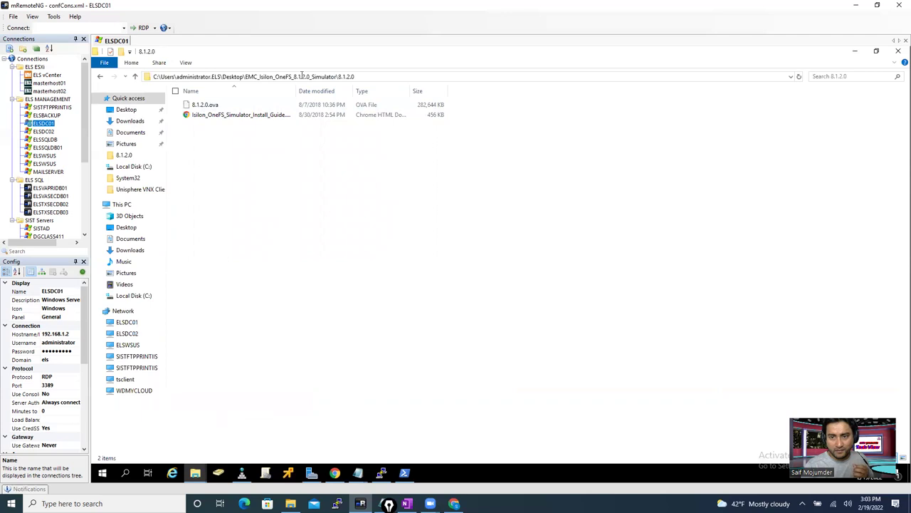
text(\\)
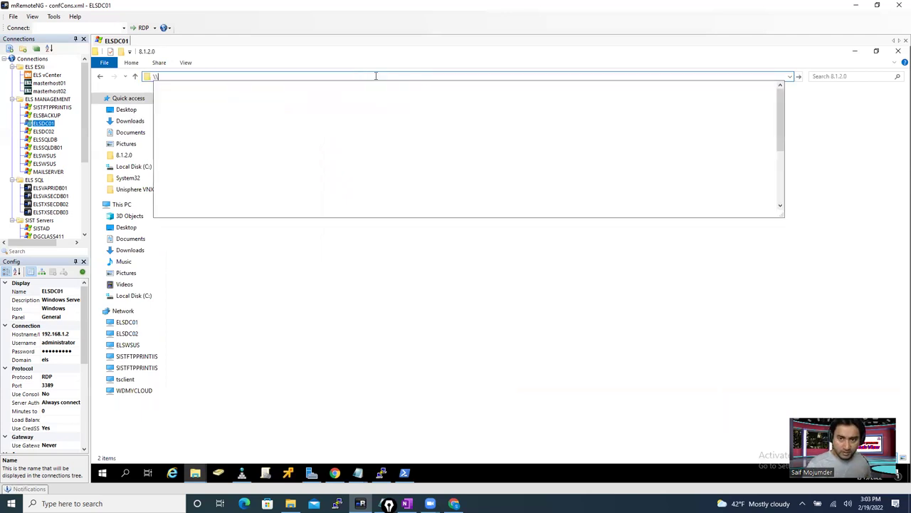
text(e)
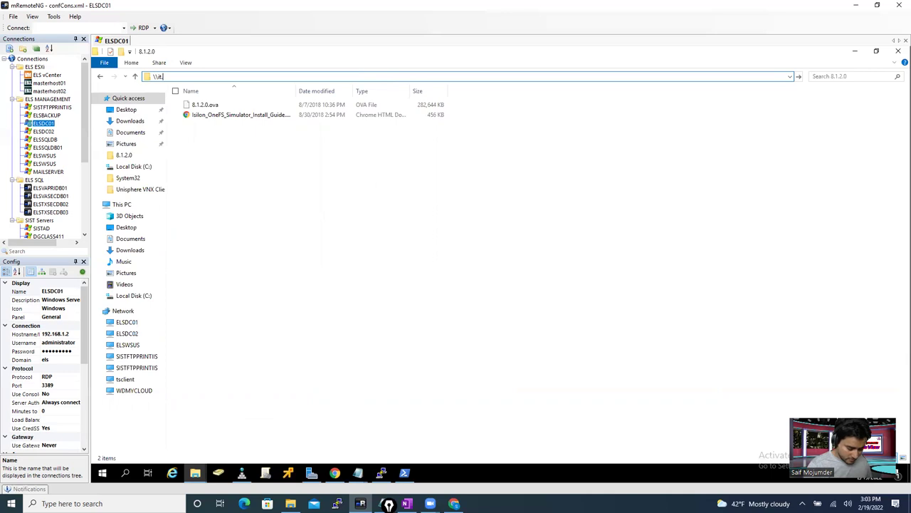
text(t.els.com)
text(\)
text(Vide)
text(os)
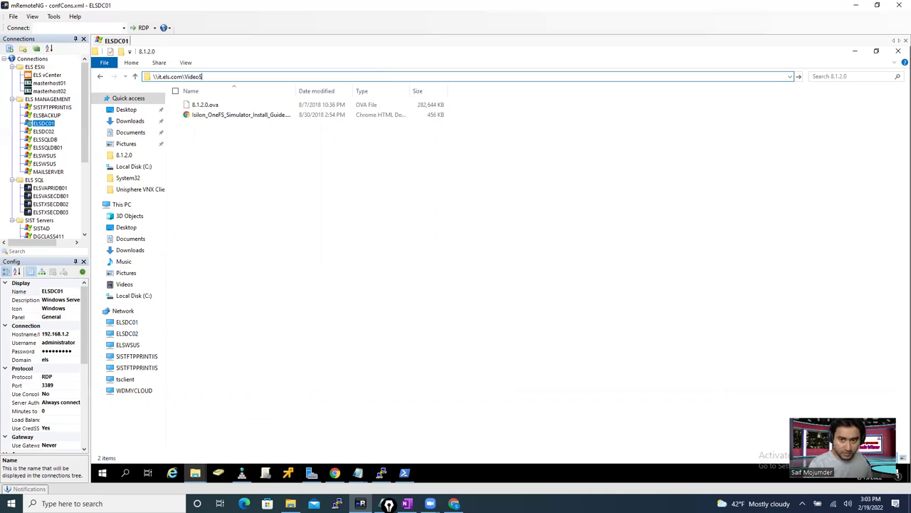
key(Return)
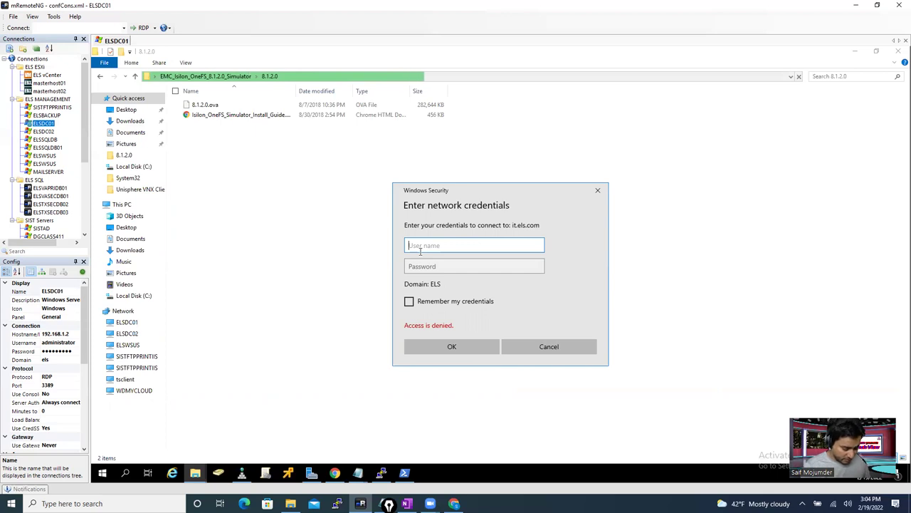
- Sign in to it.els.com with the admin user name and password, re-entering the password after rejection
text(sysadmin)
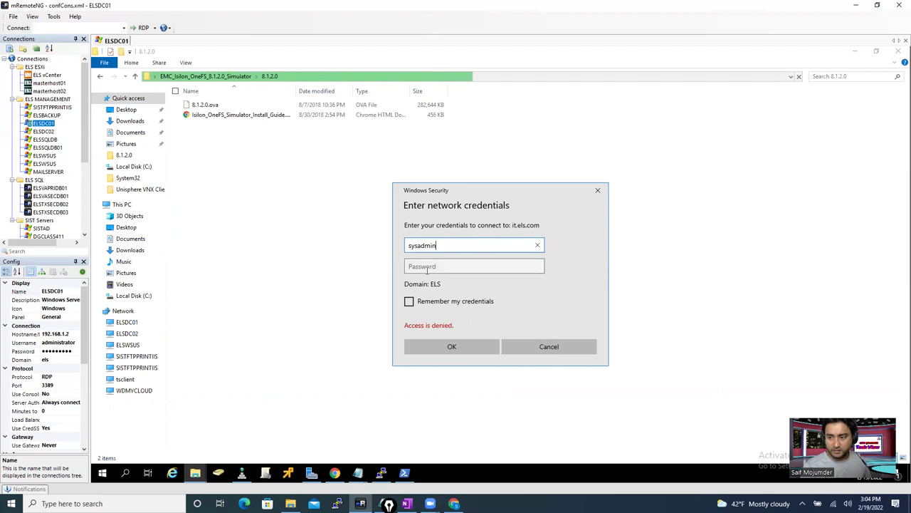
click(426, 267)
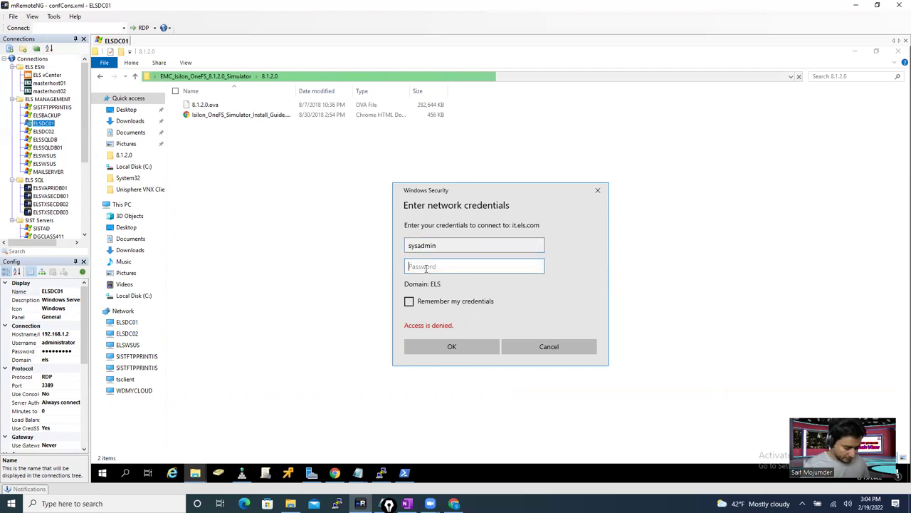
text(p********)
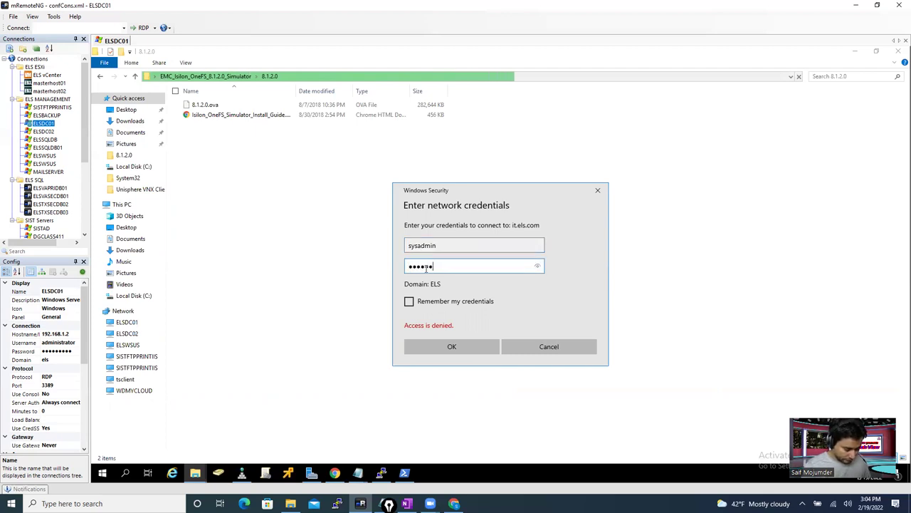
text(**)
key(Return)
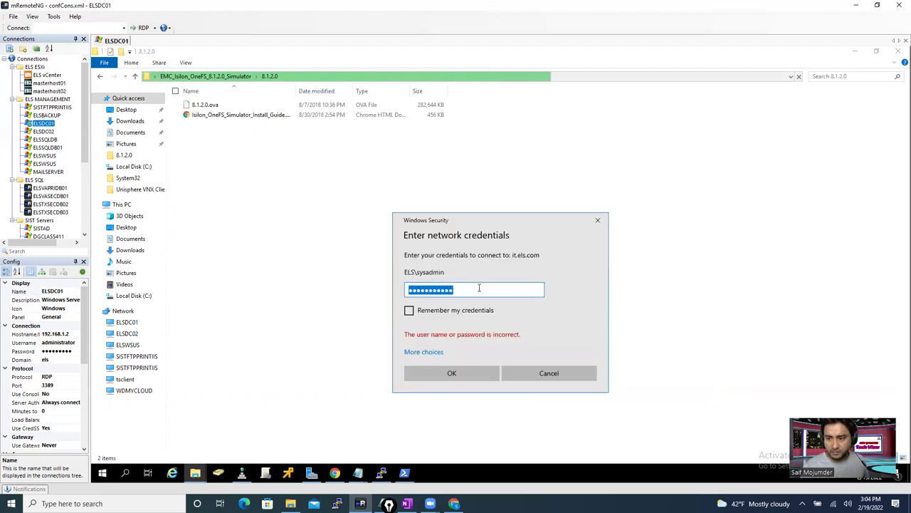
click(454, 286)
key(End)
key(ctrl+a)
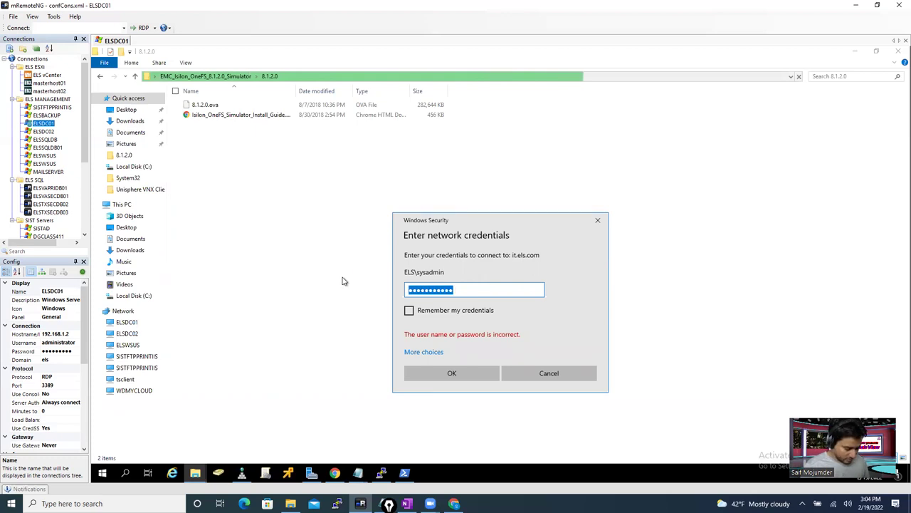
text(*******)
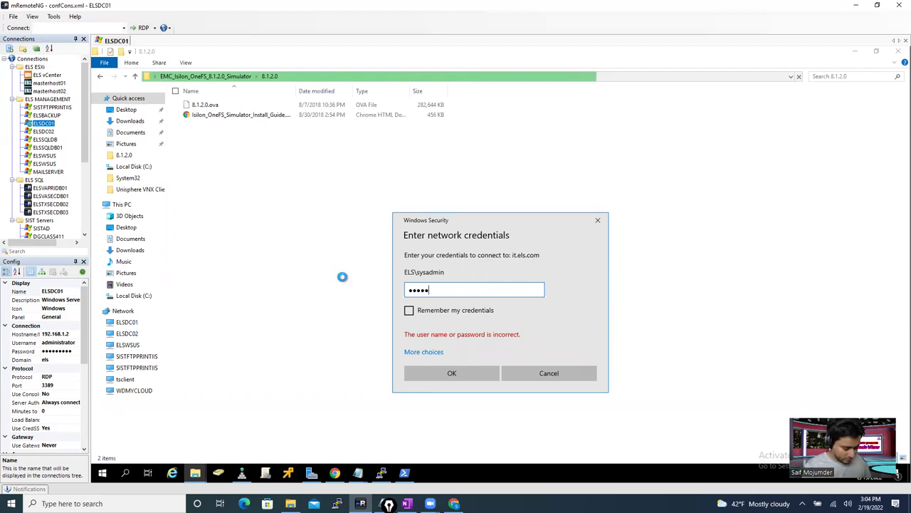
text(**)
key(Return)
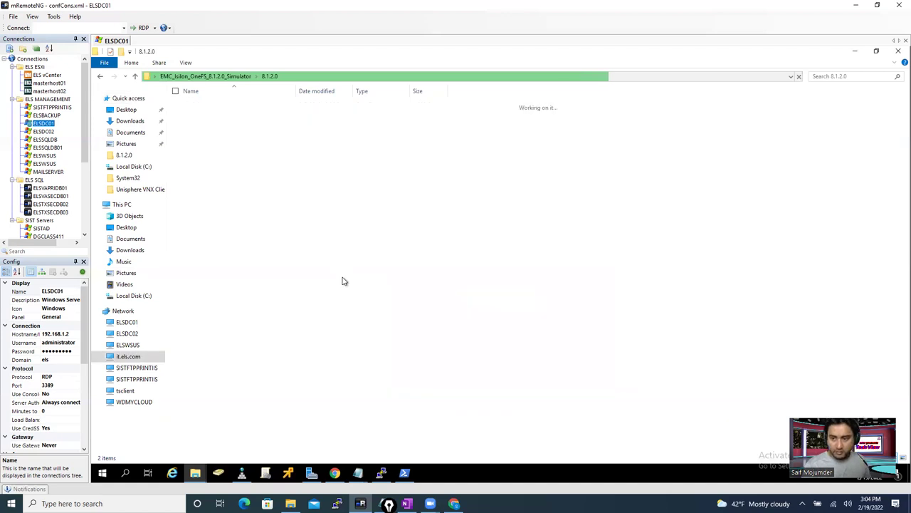
- Try creating a new folder in the Video$ share, retrying, then cancel when access is denied
right_click(297, 172)
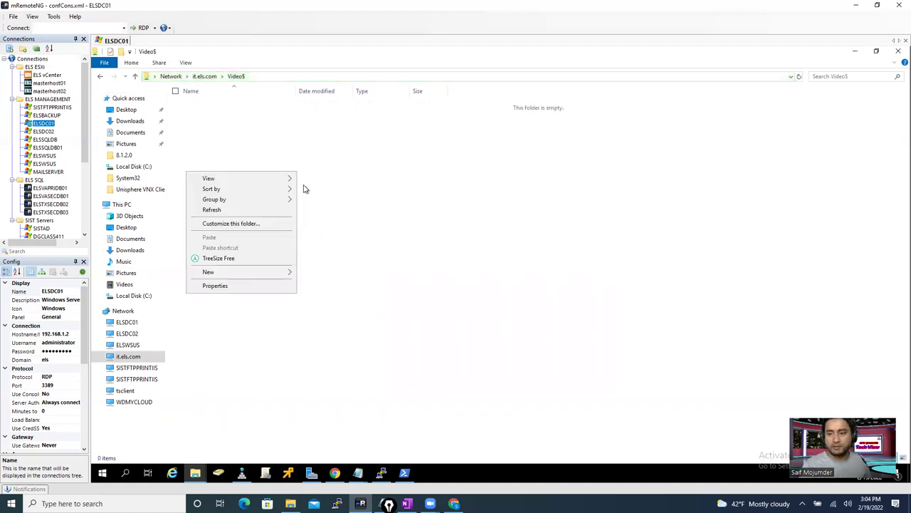
mouse_move(232, 274)
click(306, 275)
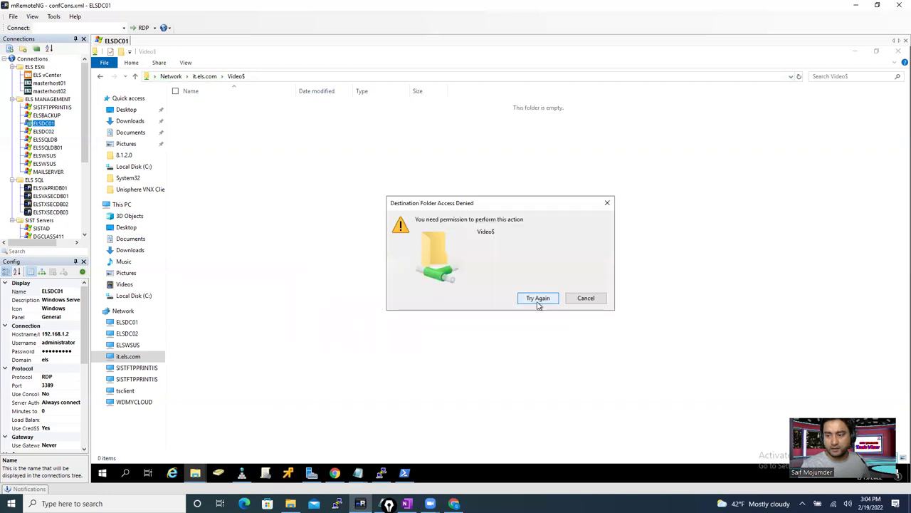
click(539, 299)
click(539, 299)
click(539, 299)
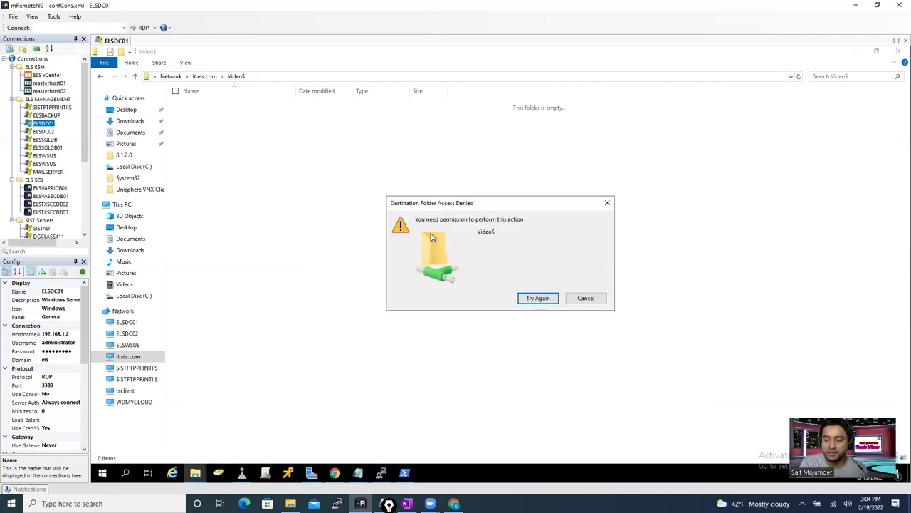
click(599, 298)
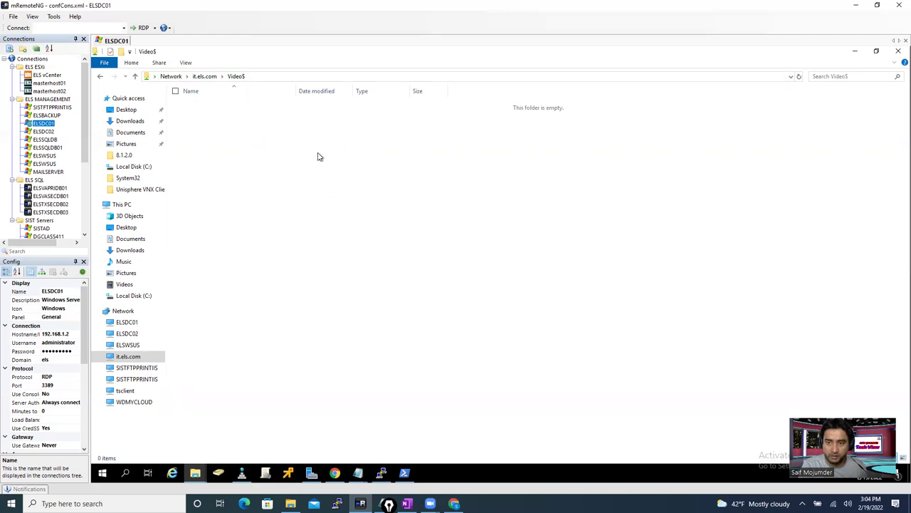
- Replace the it.els.com host in the share path with 'management'
click(284, 77)
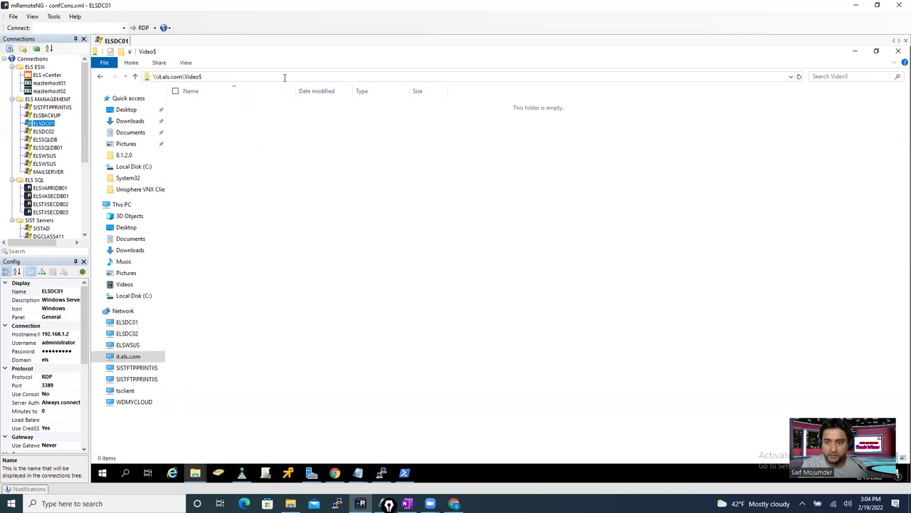
click(183, 76)
drag(175, 76, 157, 76)
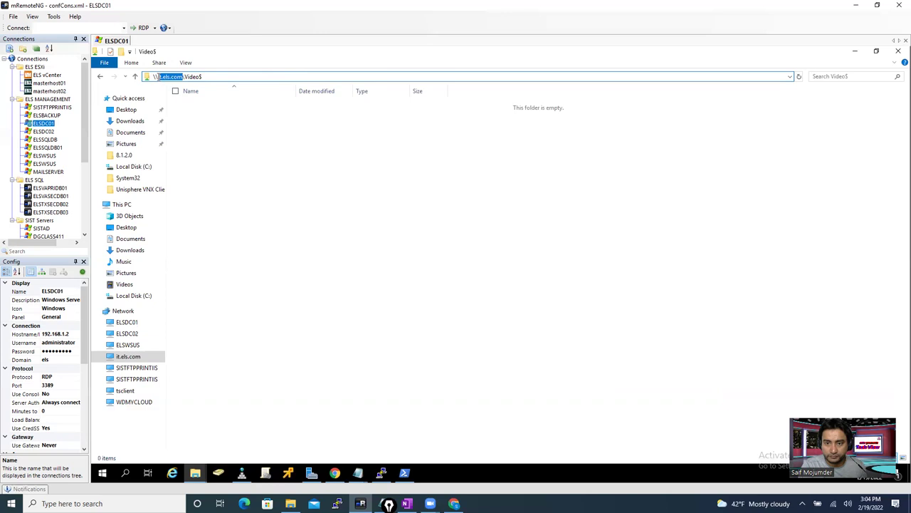
text(management)
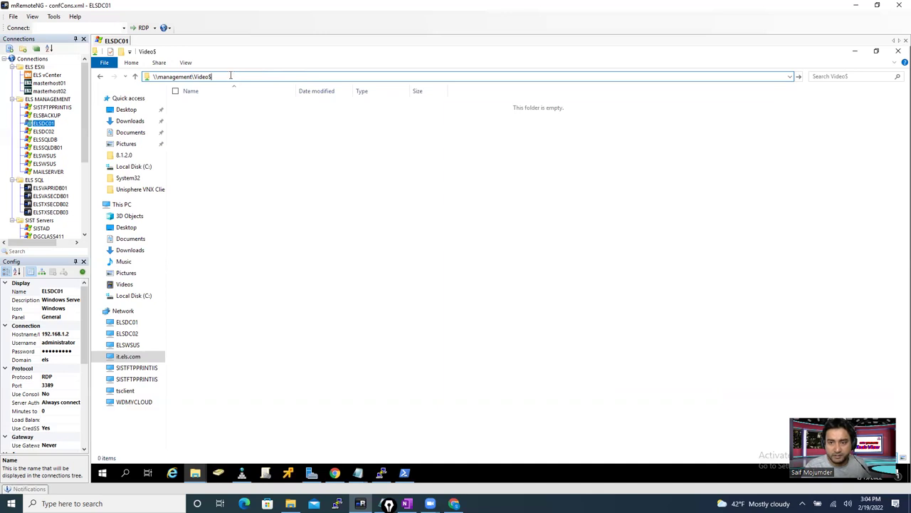
- Remove Video$ from the path, go to management.els.com, and cancel its credentials prompt
drag(212, 76, 194, 75)
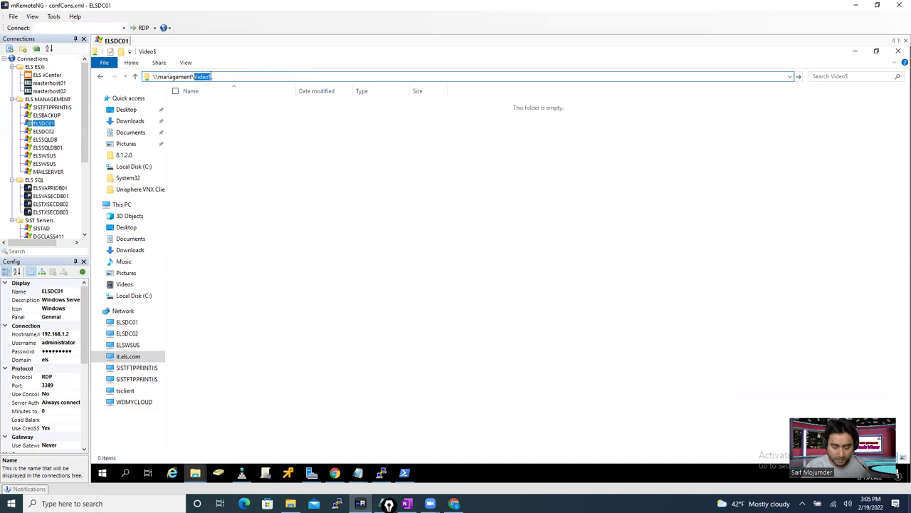
key(BackSpace)
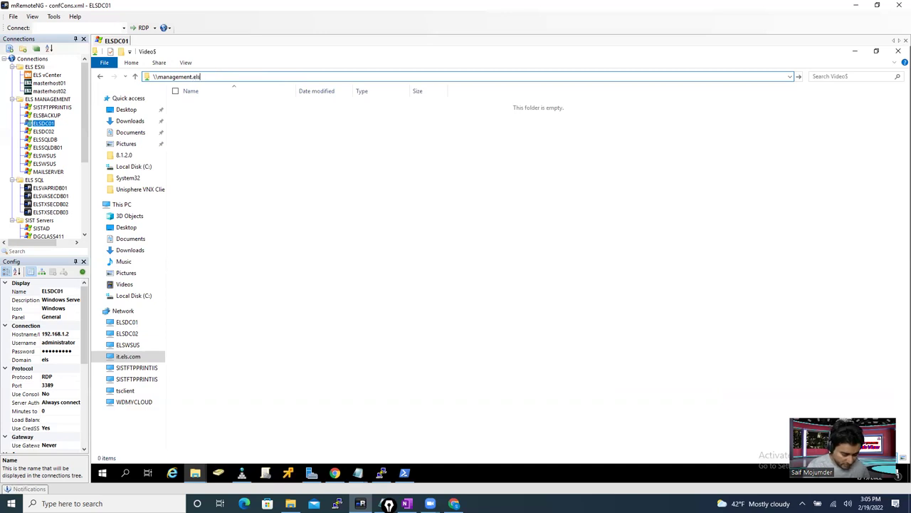
key(Return)
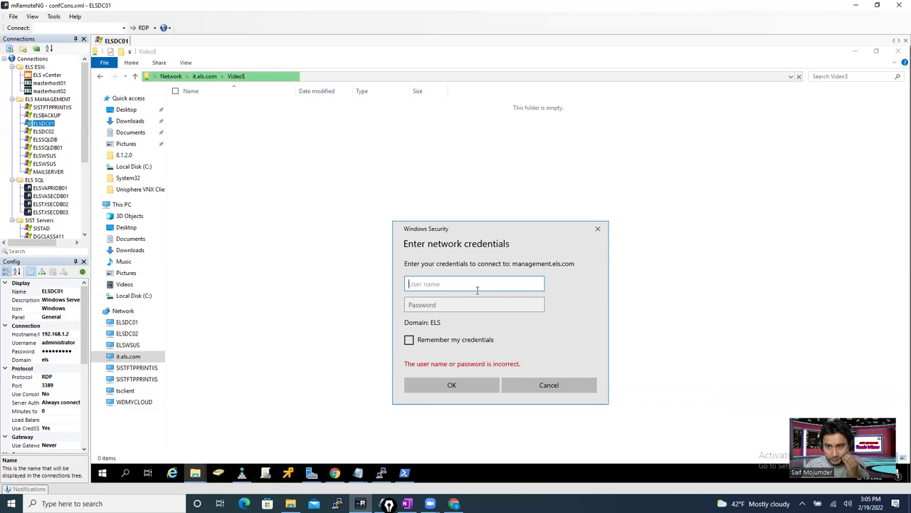
click(560, 390)
- Show the System zone's SMB shares and open the /ifs share's details (Everyone, Full Control)
click(334, 473)
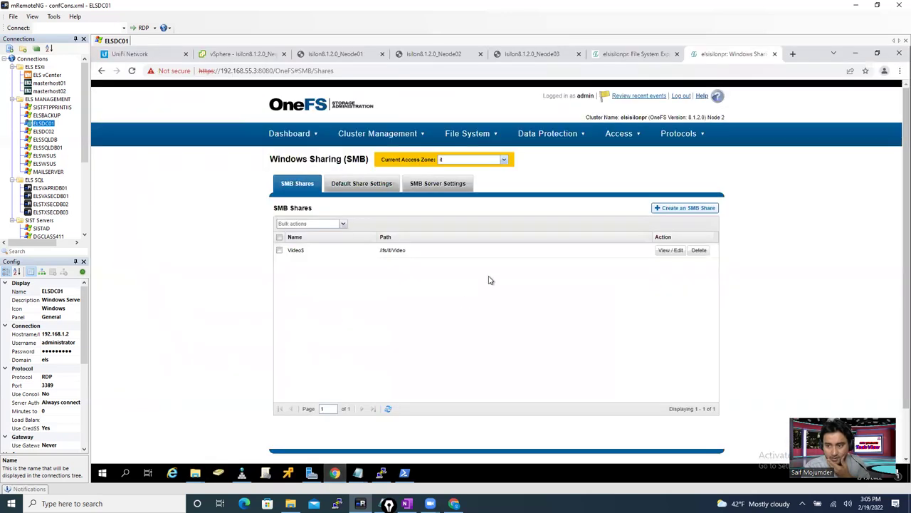
click(616, 140)
click(673, 140)
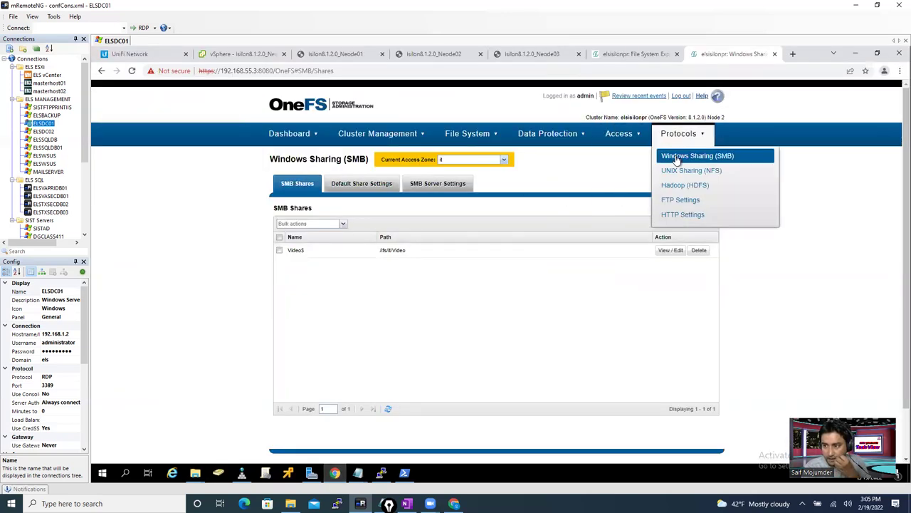
click(504, 160)
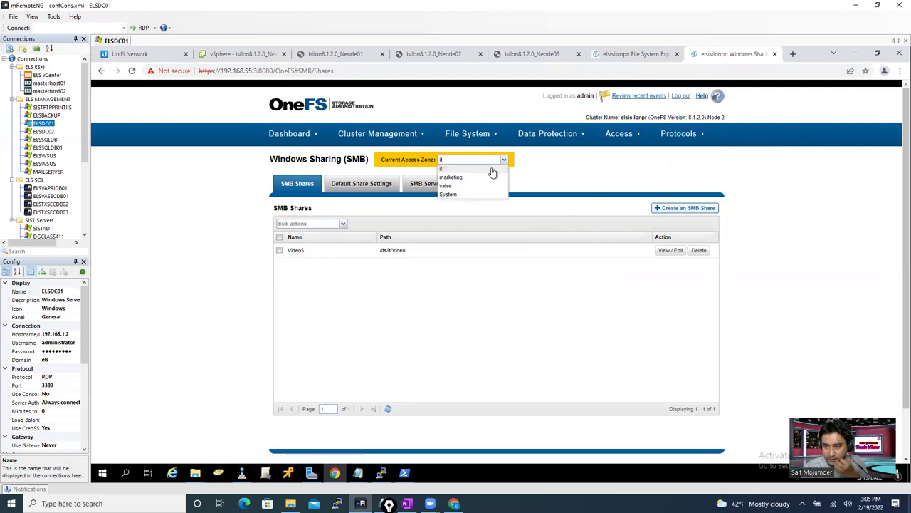
click(452, 196)
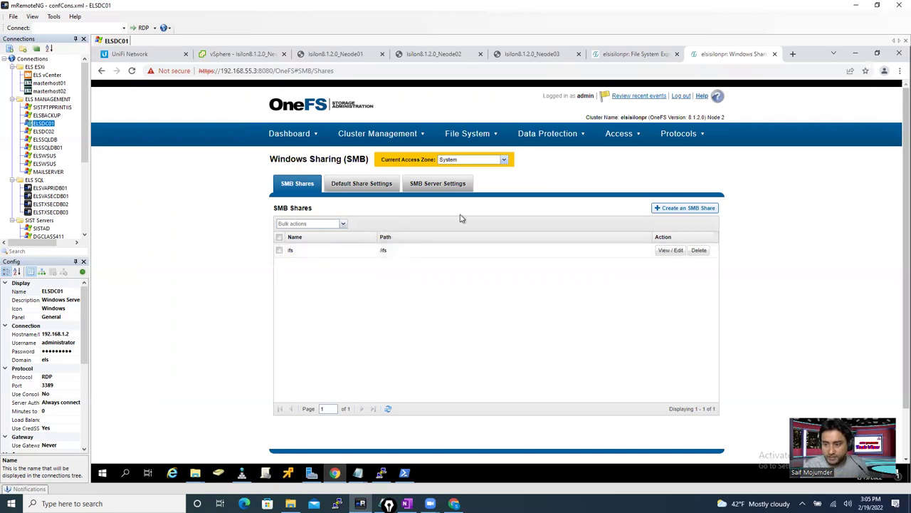
click(671, 250)
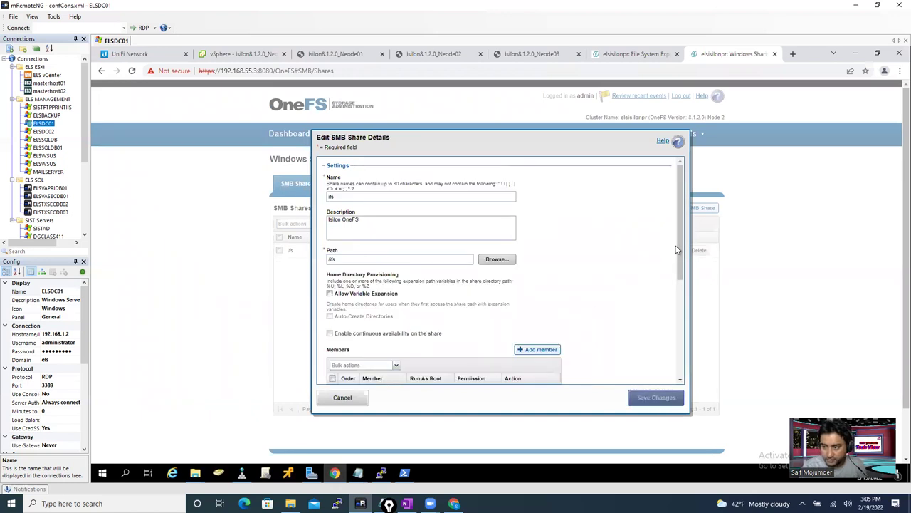
drag(681, 251, 682, 243)
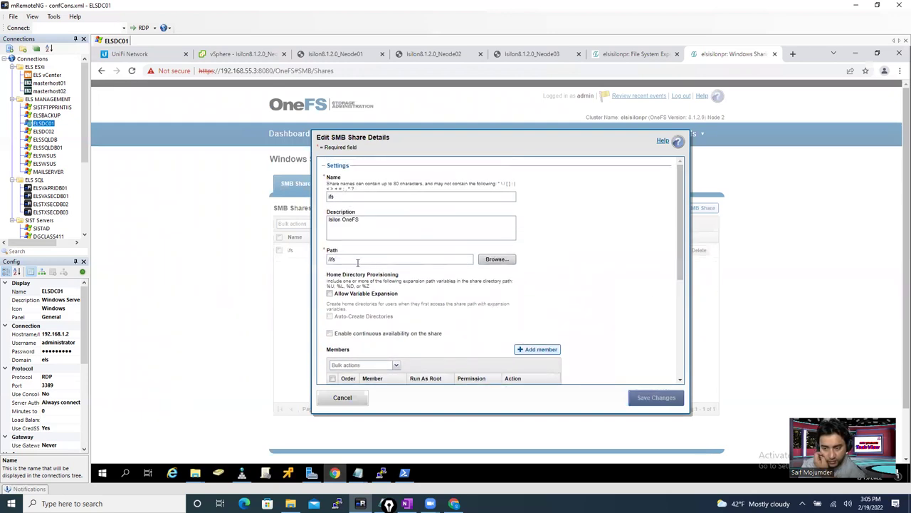
drag(314, 259, 292, 263)
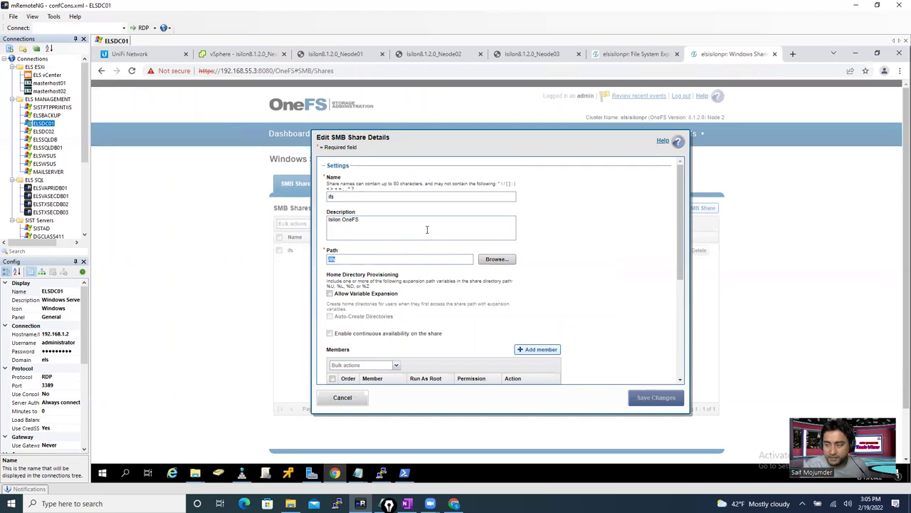
- Close the Video$ folder window in File Explorer
mouse_move(201, 471)
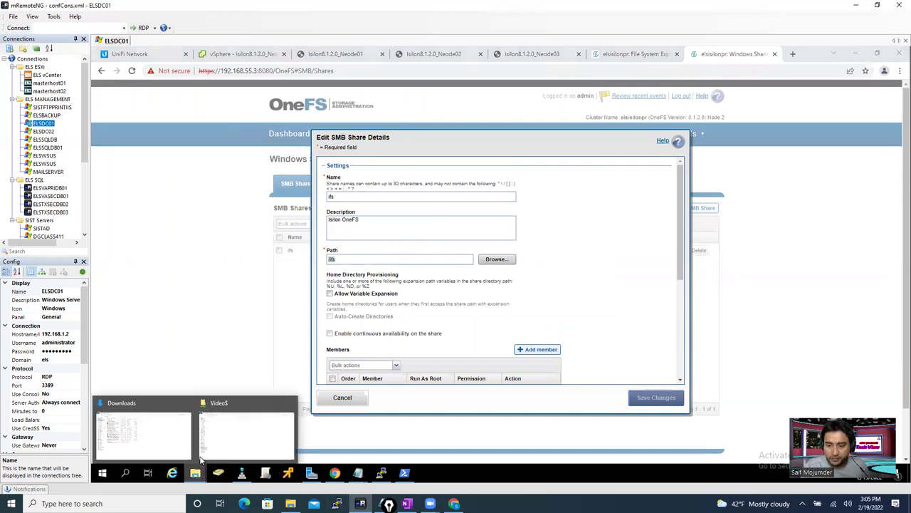
click(244, 434)
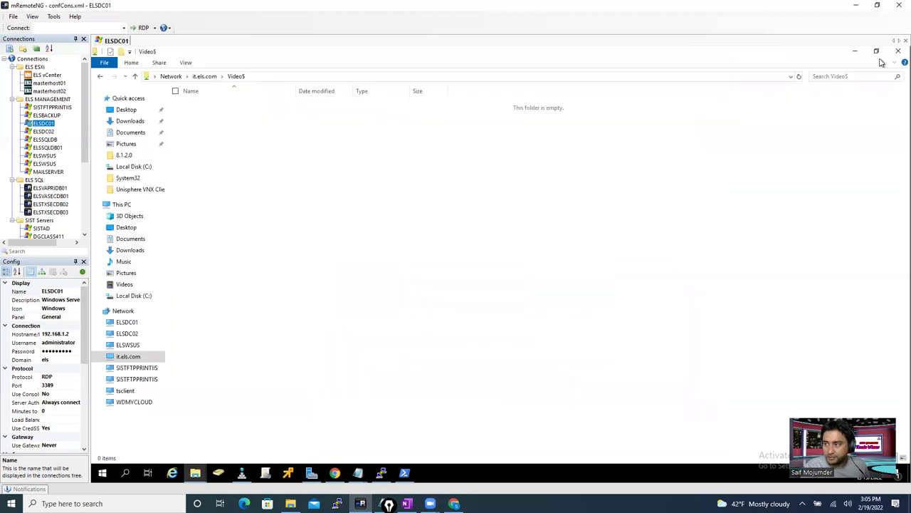
click(898, 52)
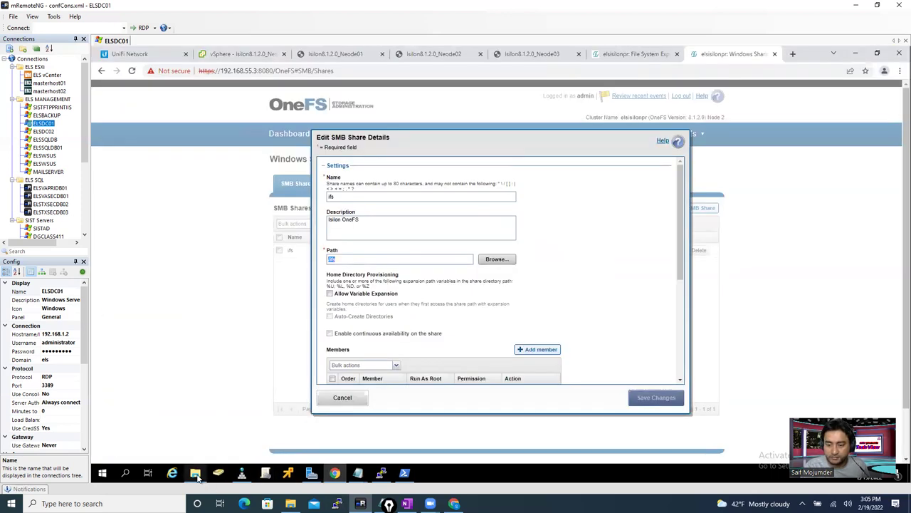
- Navigate the Downloads window to the \\192.168.55.150\ifs share
click(197, 476)
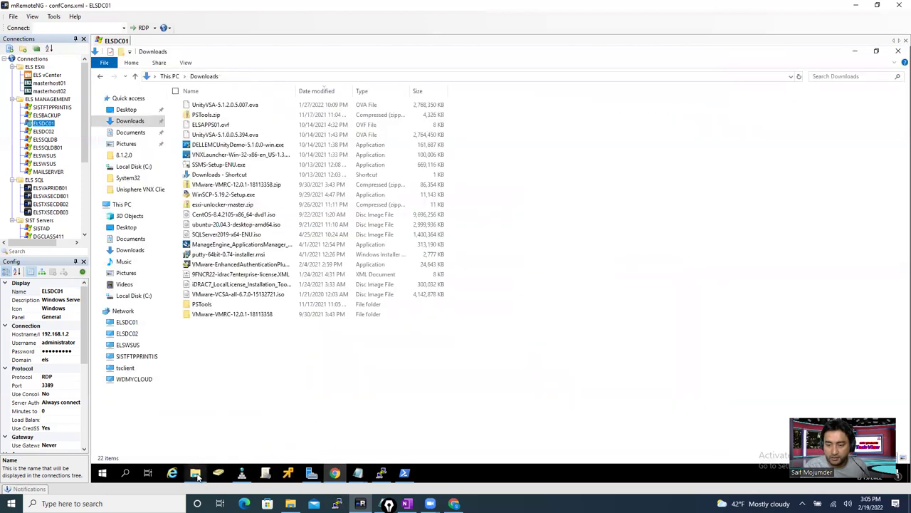
click(287, 79)
click(284, 76)
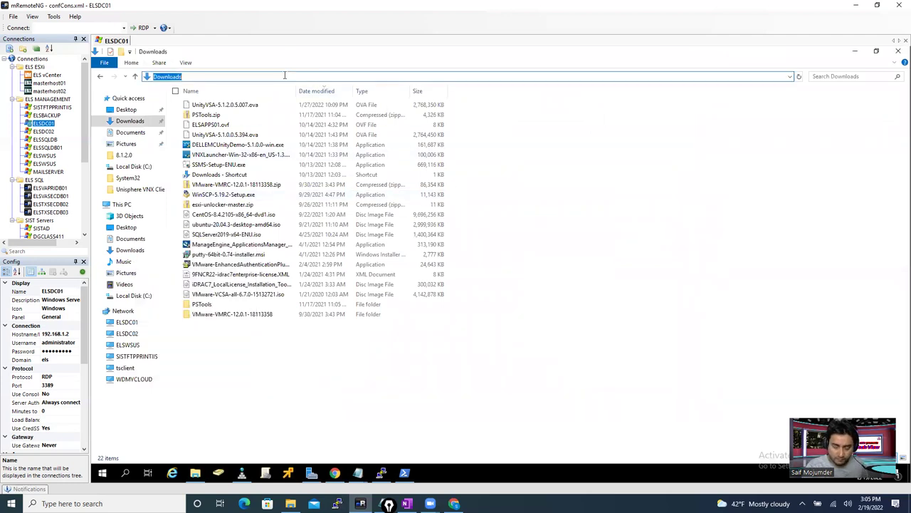
text(\\)
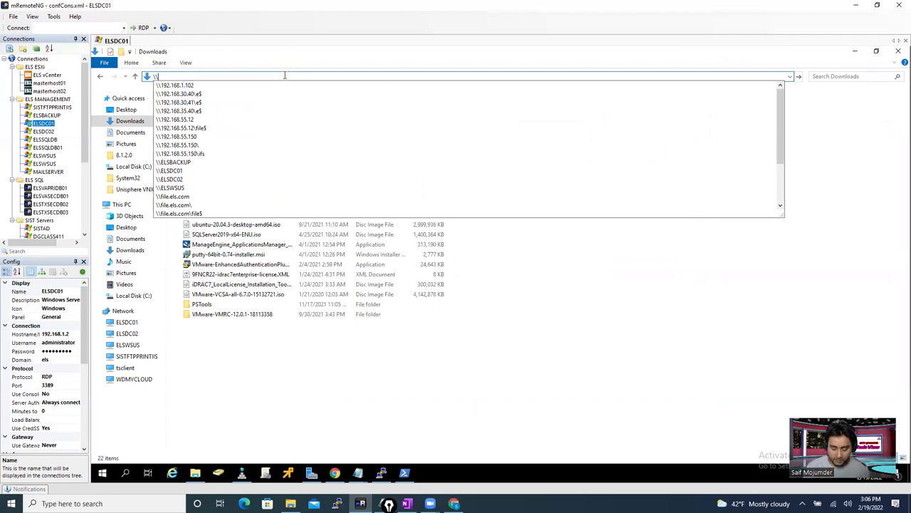
text(19)
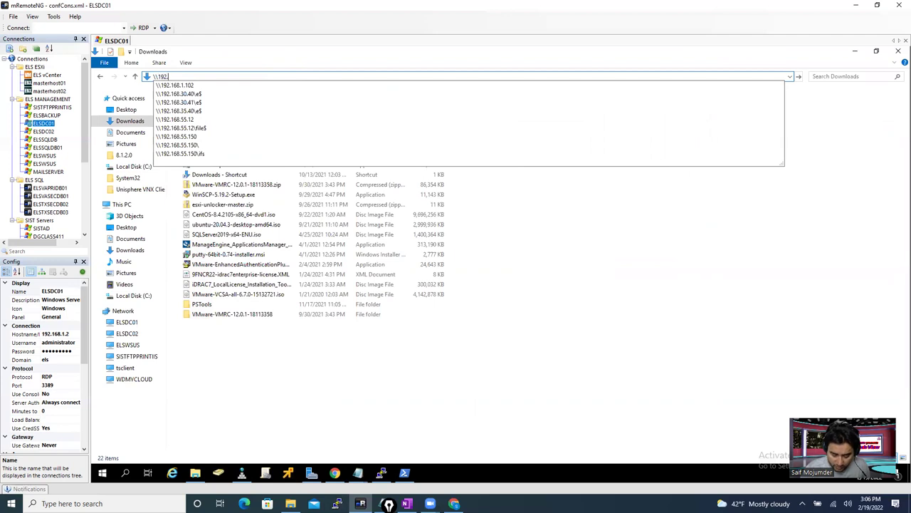
text(2.168.55.150)
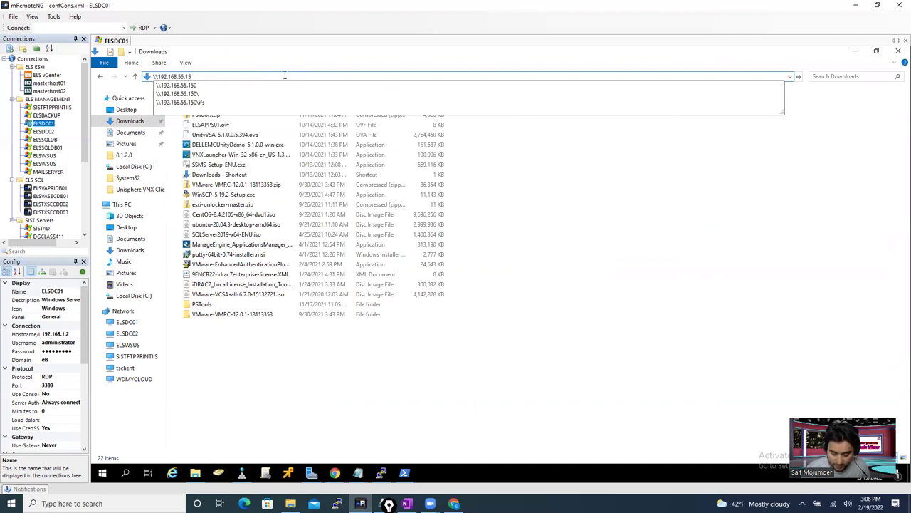
click(240, 102)
key(Return)
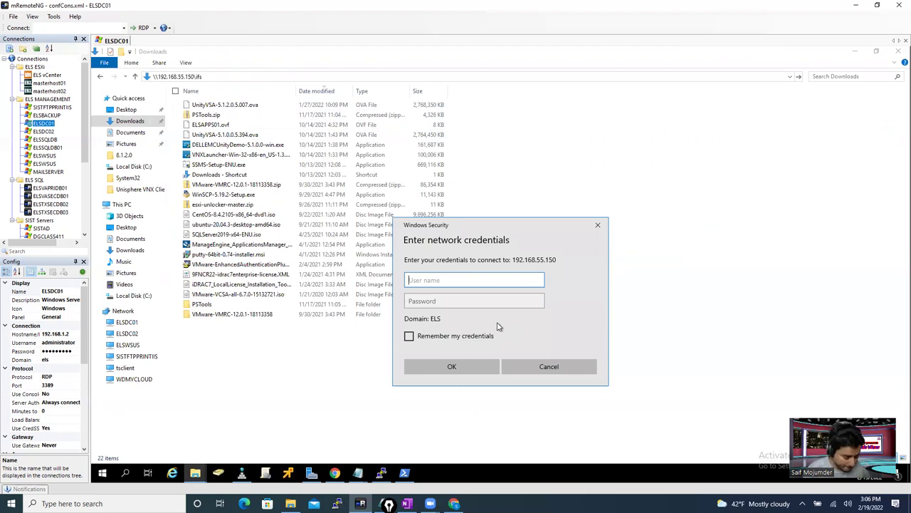
- Sign in as root with its password to open the ifs folders, then return to OneFS
text(ad)
key(BackSpace)
key(BackSpace)
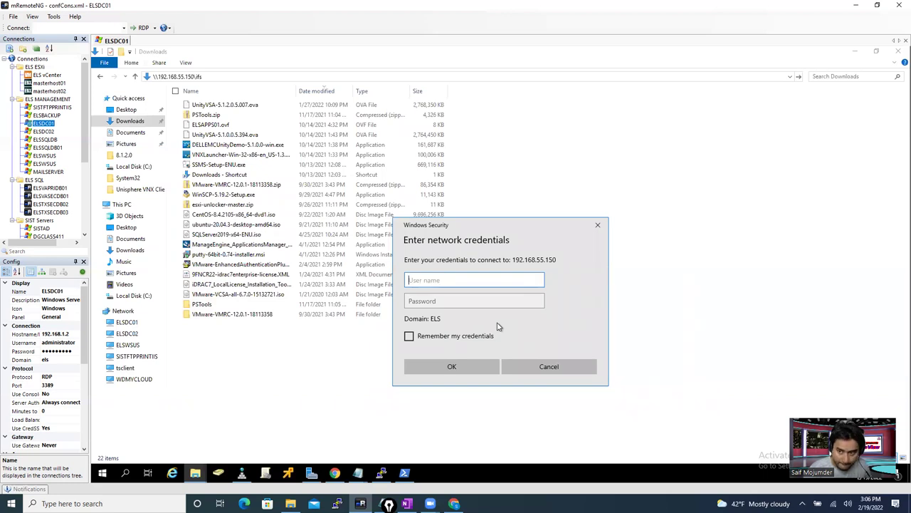
text(root)
key(Tab)
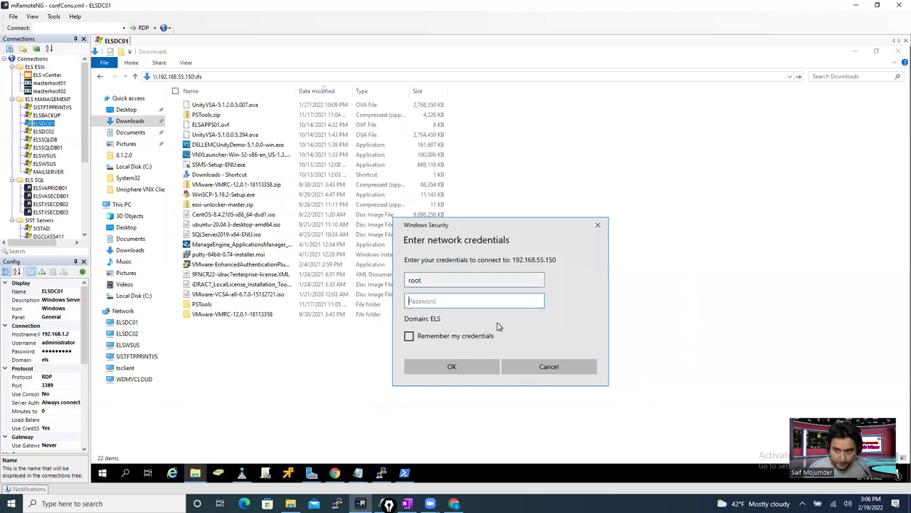
text(••)
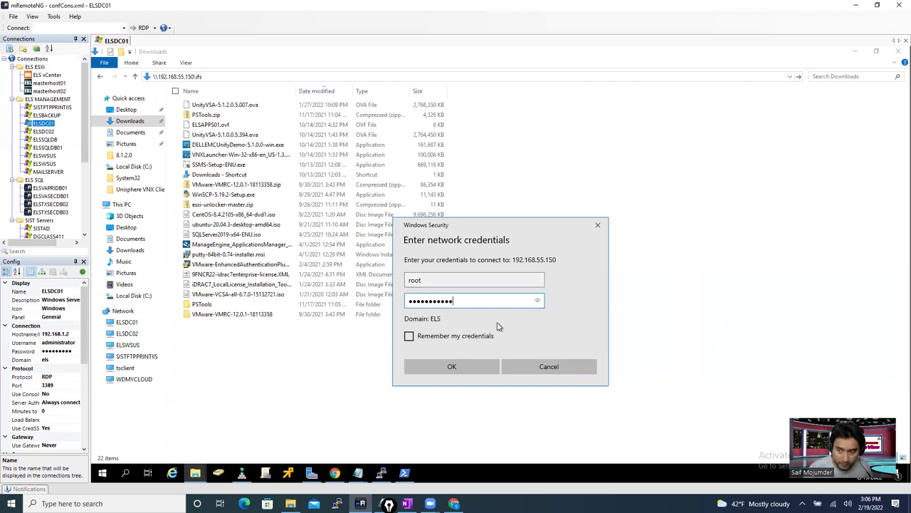
key(Return)
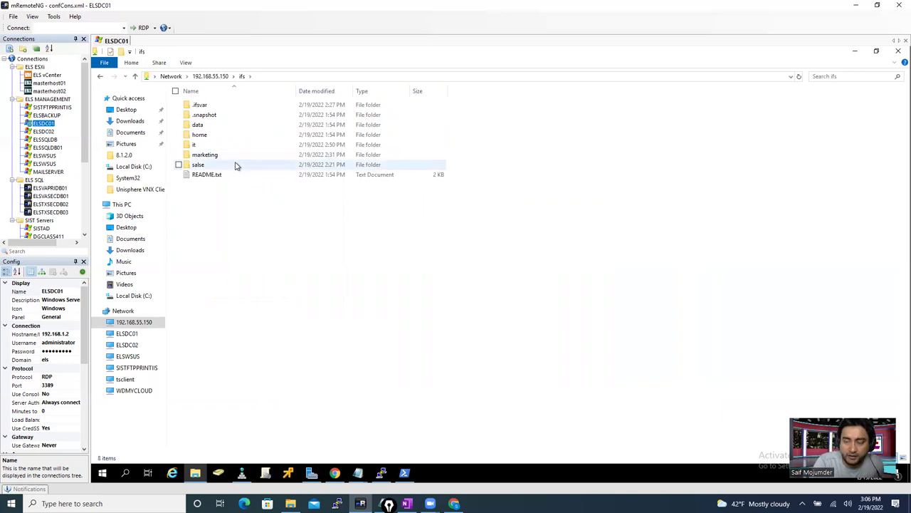
click(334, 473)
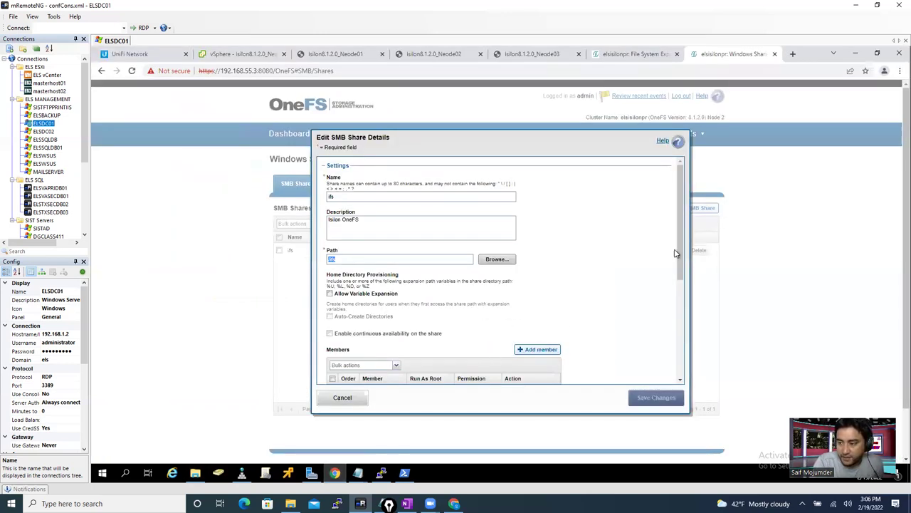
- Try adding a member to the ifs share, searching the LOCAL System provider without results
drag(683, 247, 685, 356)
scroll(678, 320, up, 2)
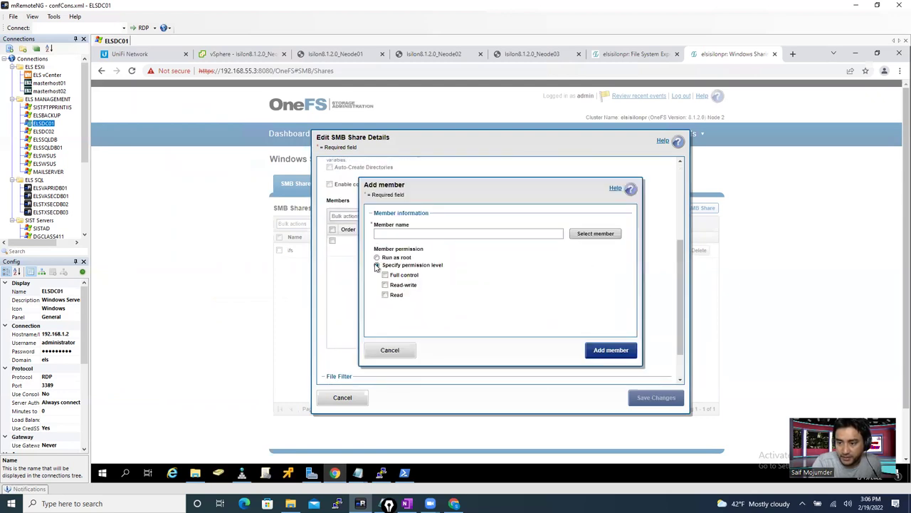
click(378, 258)
click(595, 233)
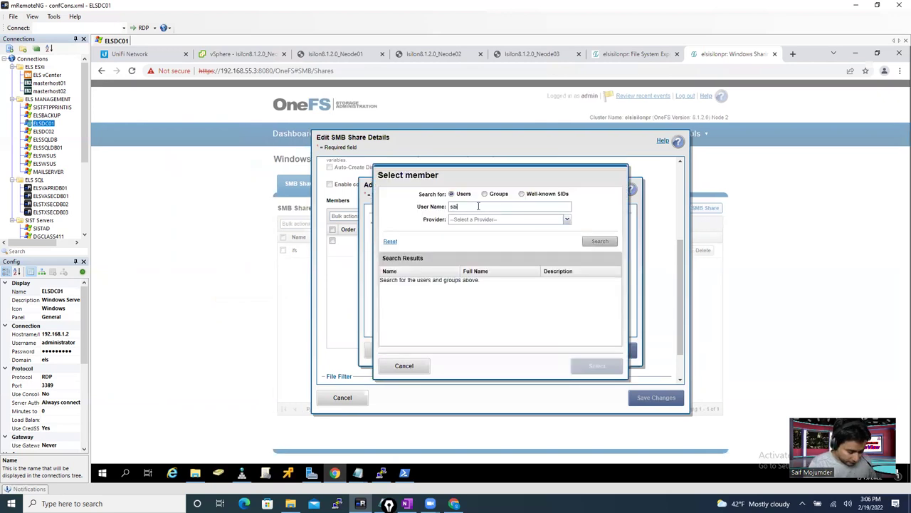
click(496, 219)
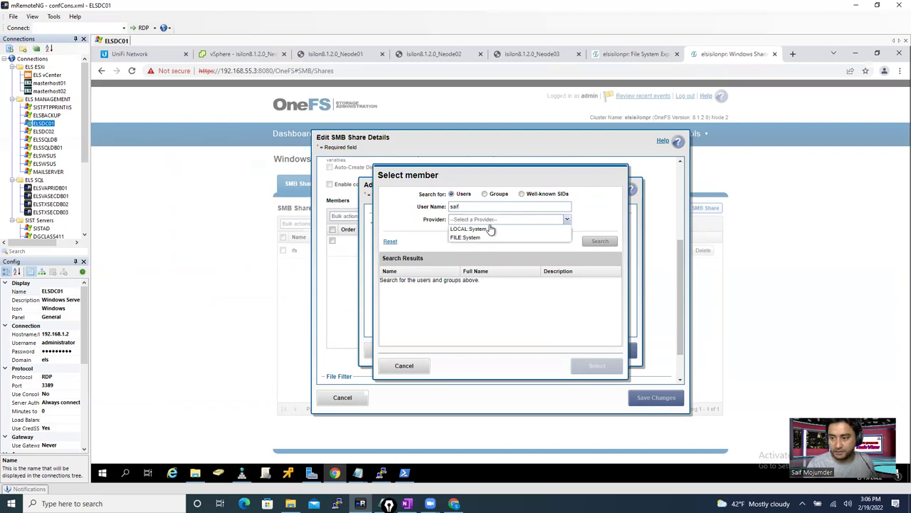
click(484, 230)
click(492, 219)
click(479, 237)
click(523, 223)
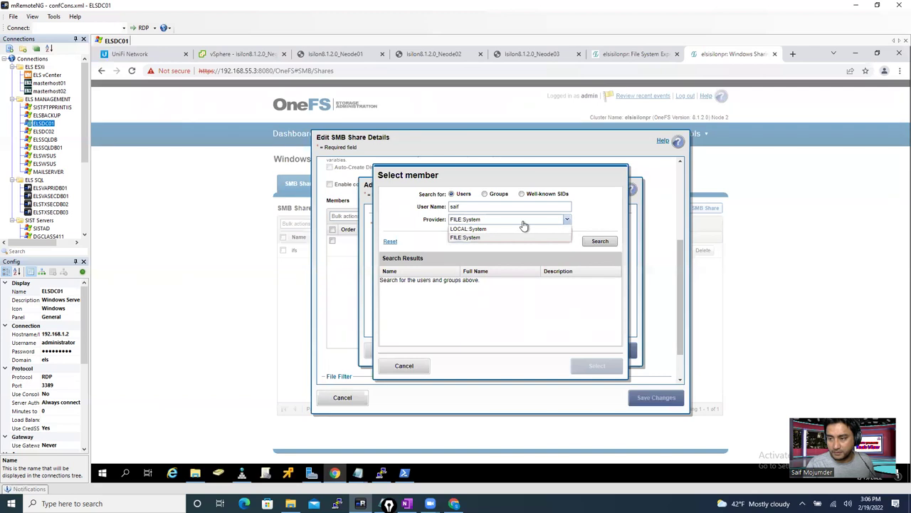
click(524, 222)
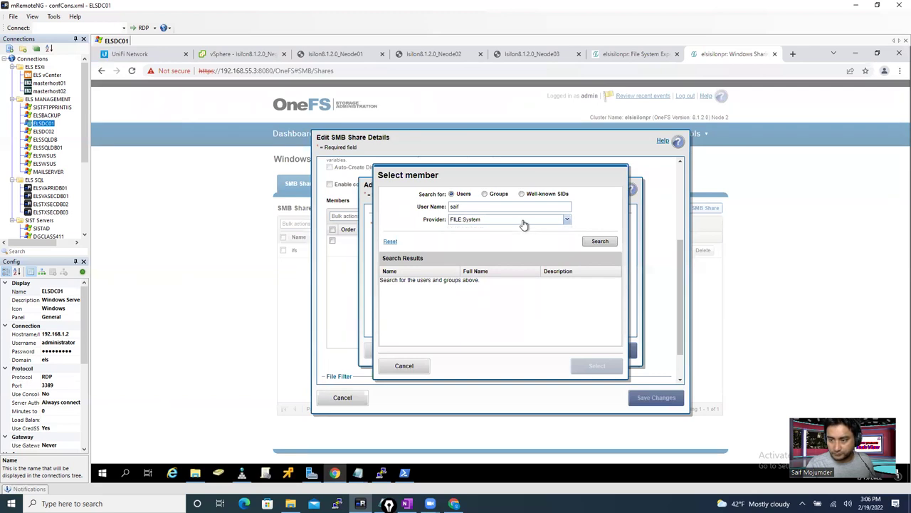
click(523, 224)
click(518, 230)
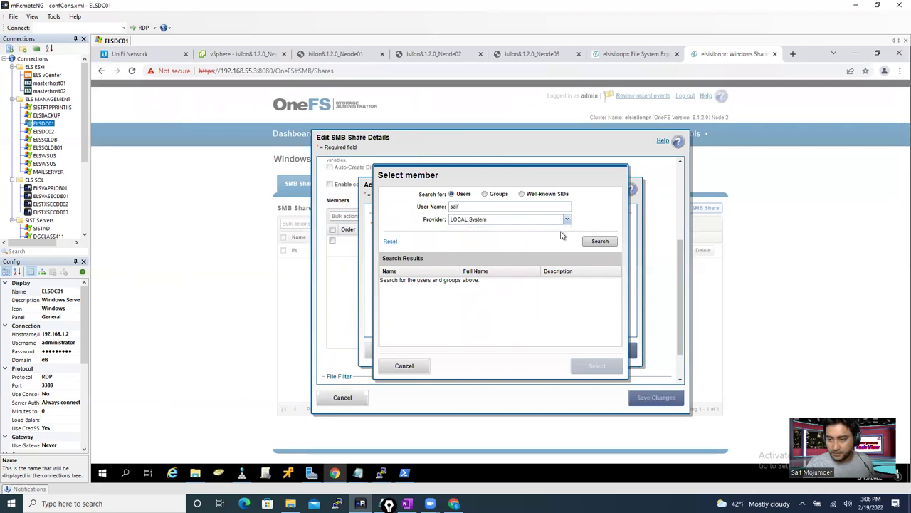
click(598, 242)
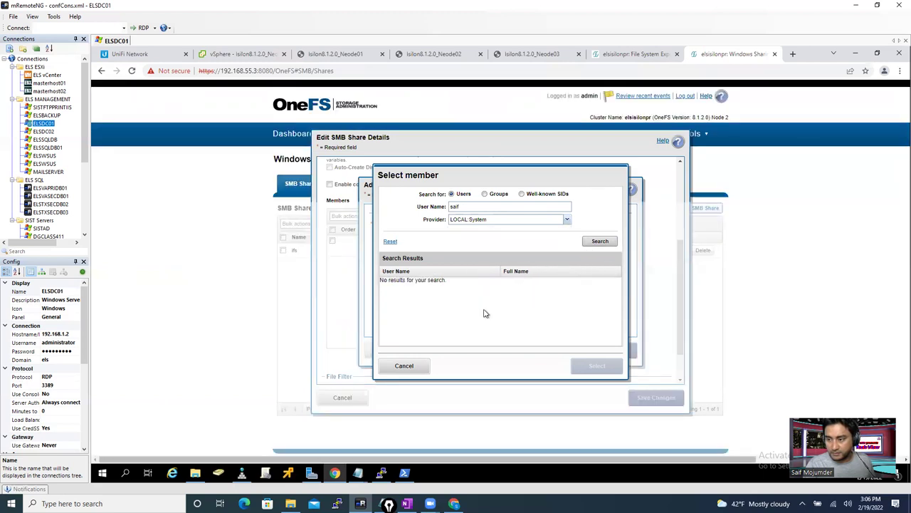
click(405, 366)
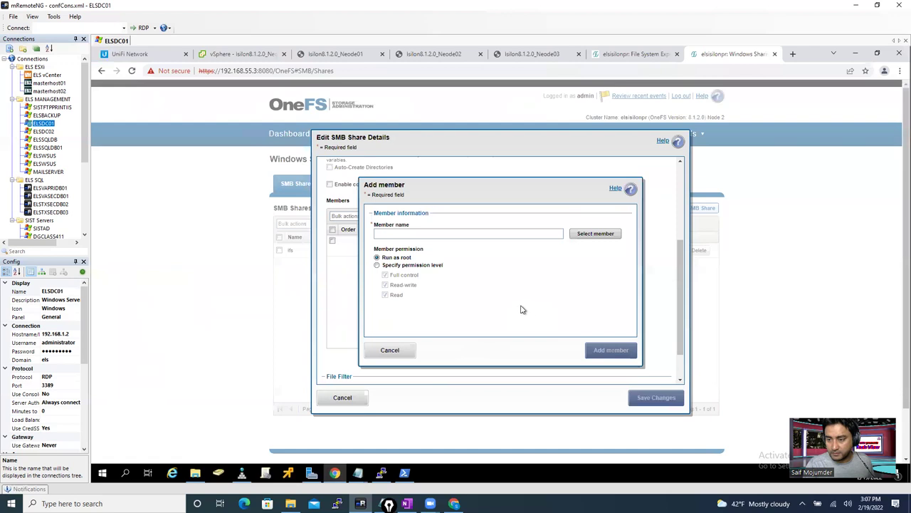
- Reopen the member search, then cancel adding a member to the share
click(595, 235)
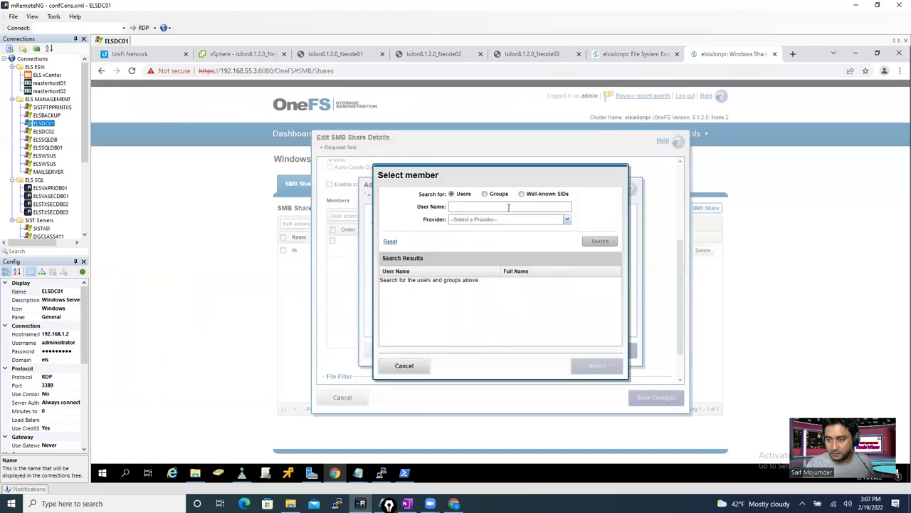
click(567, 220)
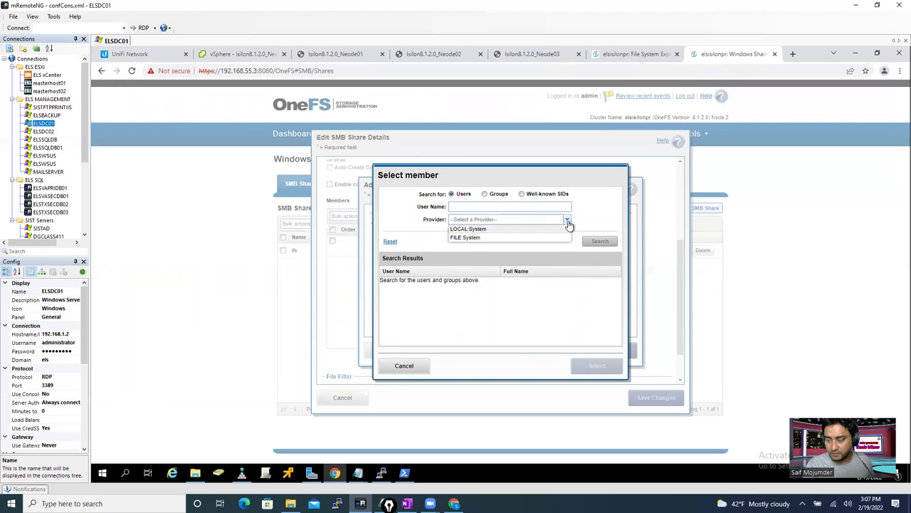
click(403, 366)
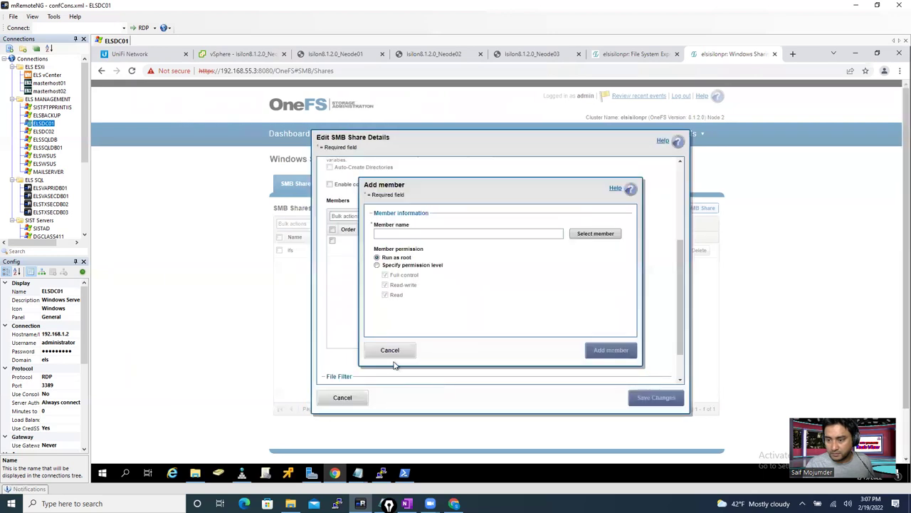
click(393, 351)
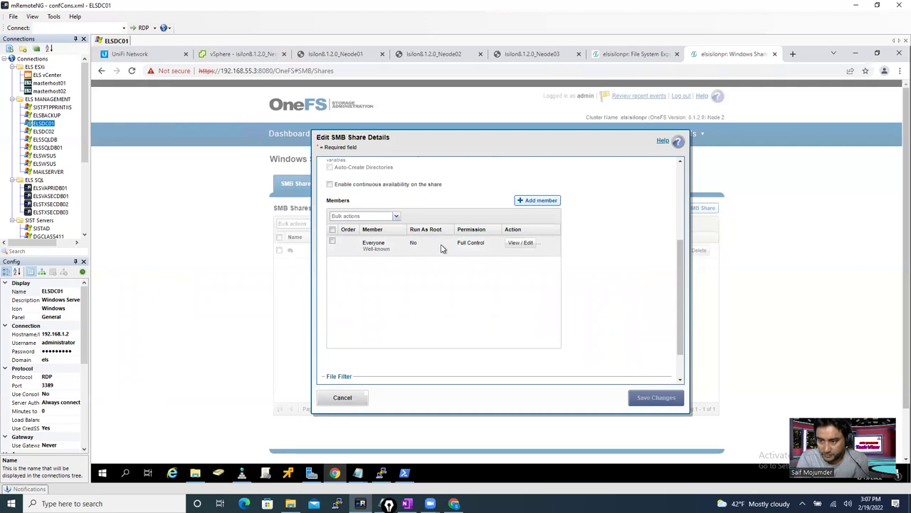
- Review Everyone's Full Control permission, close the ifs share unchanged, and select the it folder
click(519, 243)
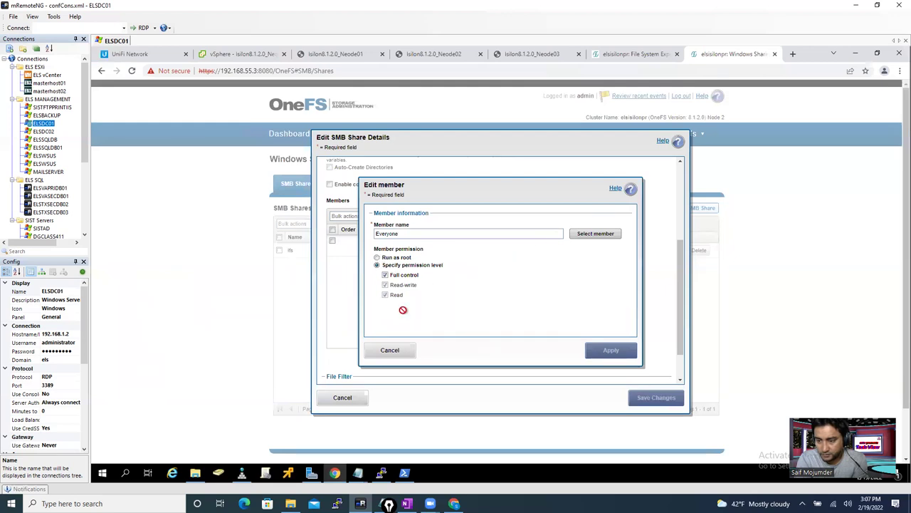
click(399, 351)
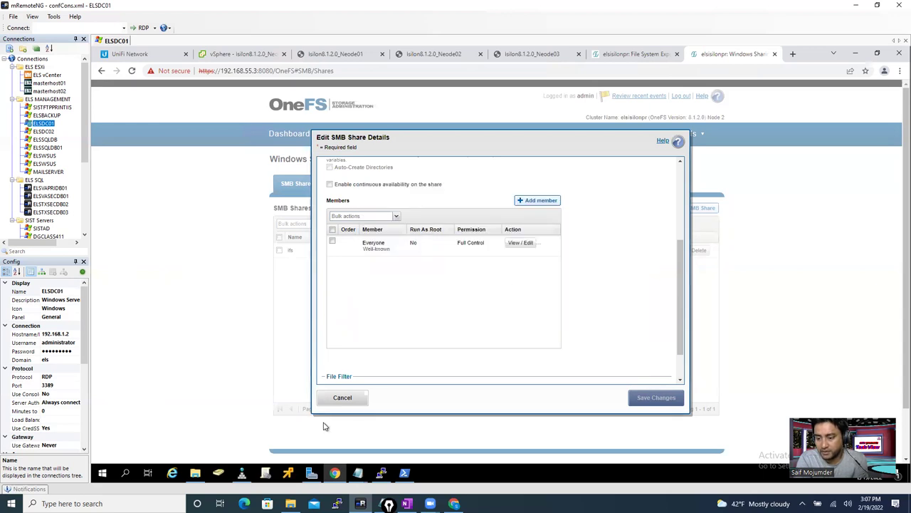
click(348, 399)
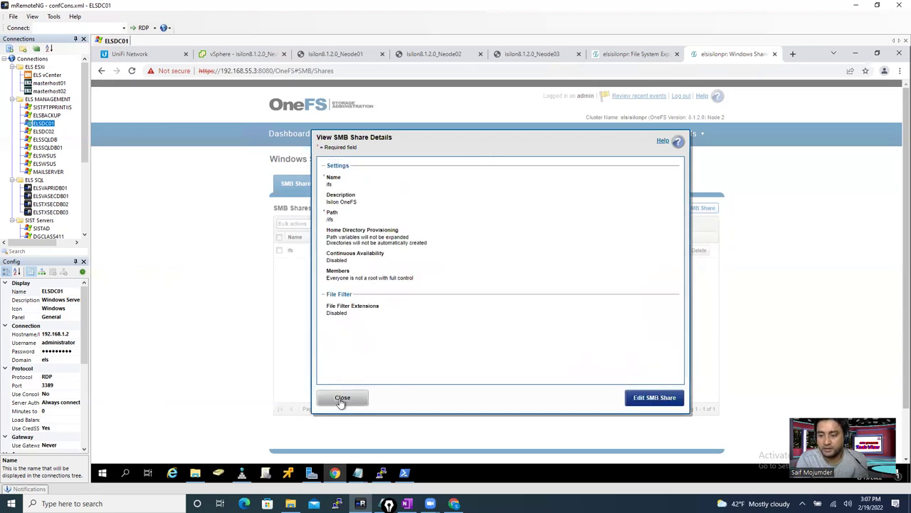
click(340, 398)
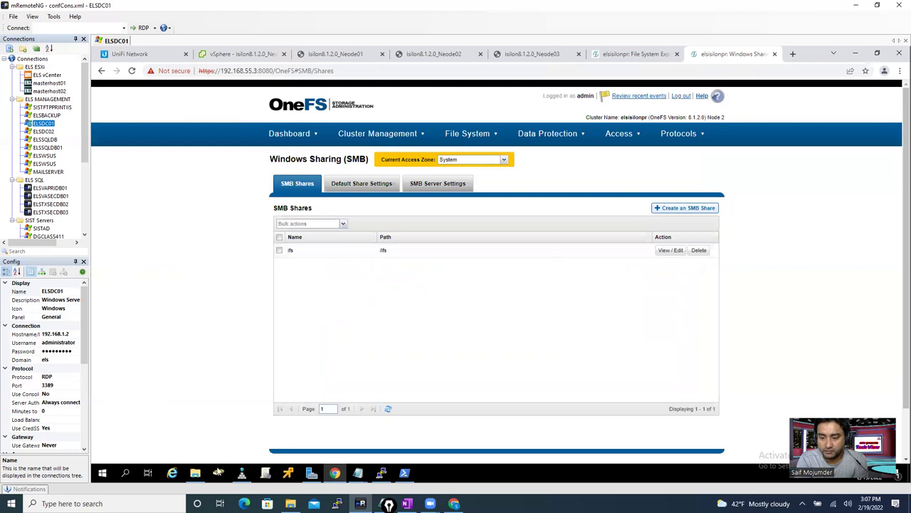
click(196, 474)
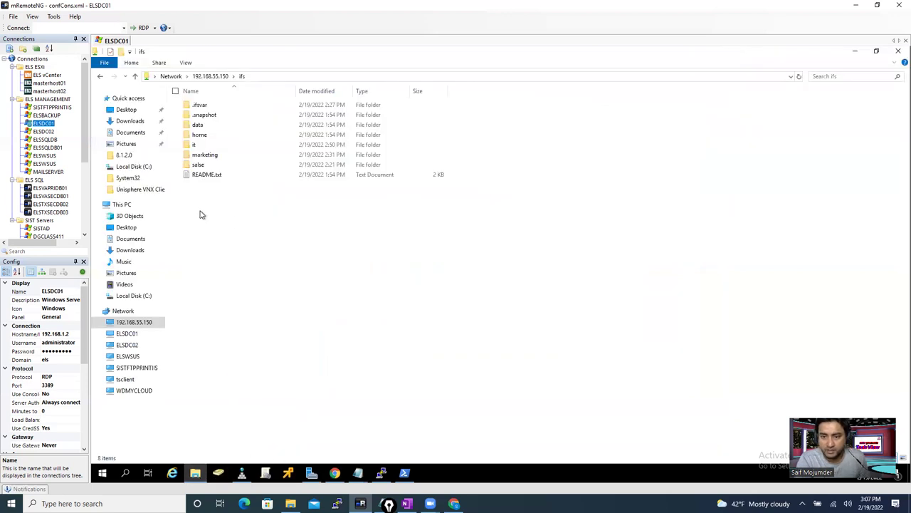
click(193, 145)
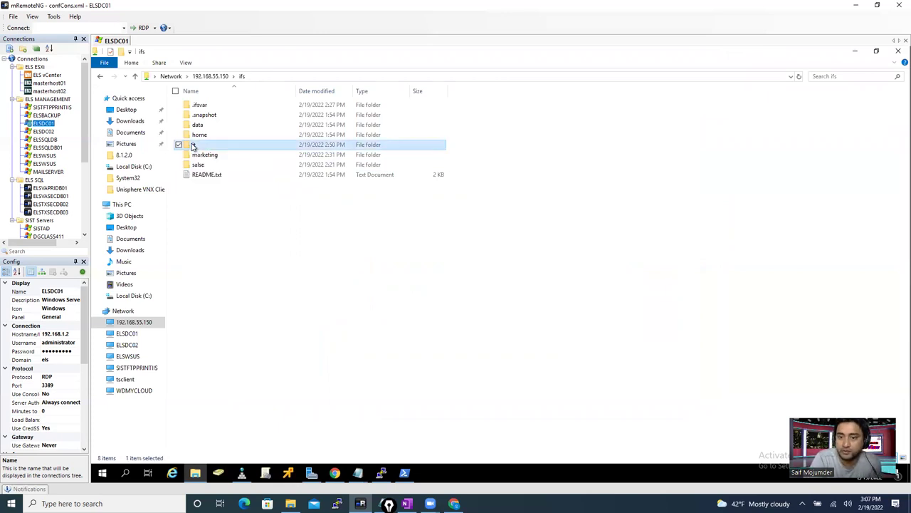
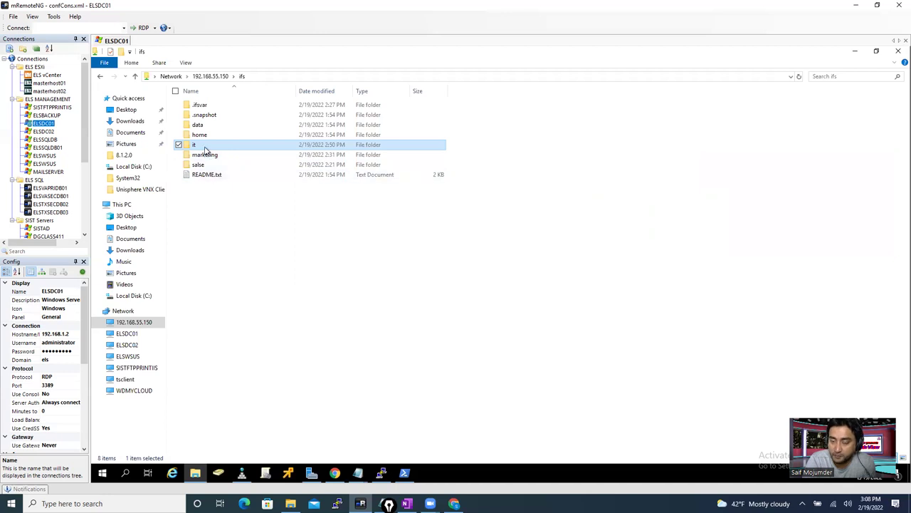
- Open the it folder on the Isilon share and bring up the Video folder's properties
double_click(206, 146)
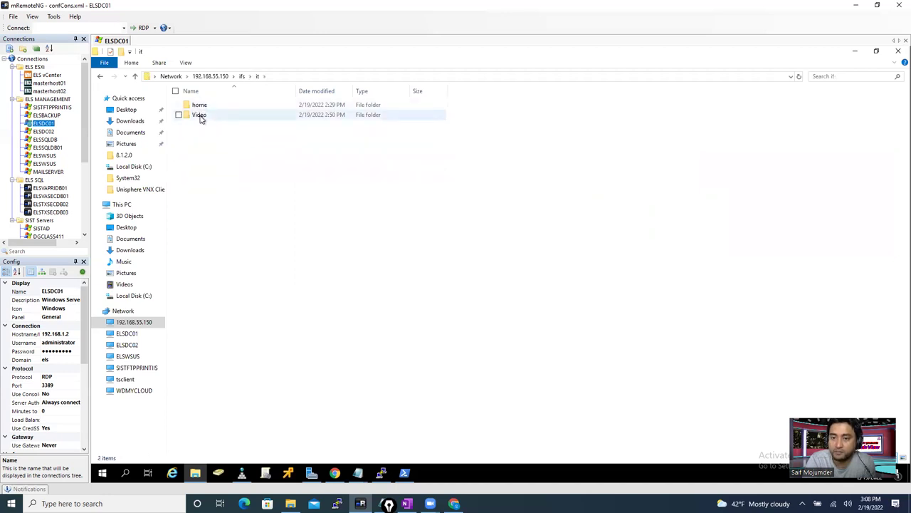
click(135, 76)
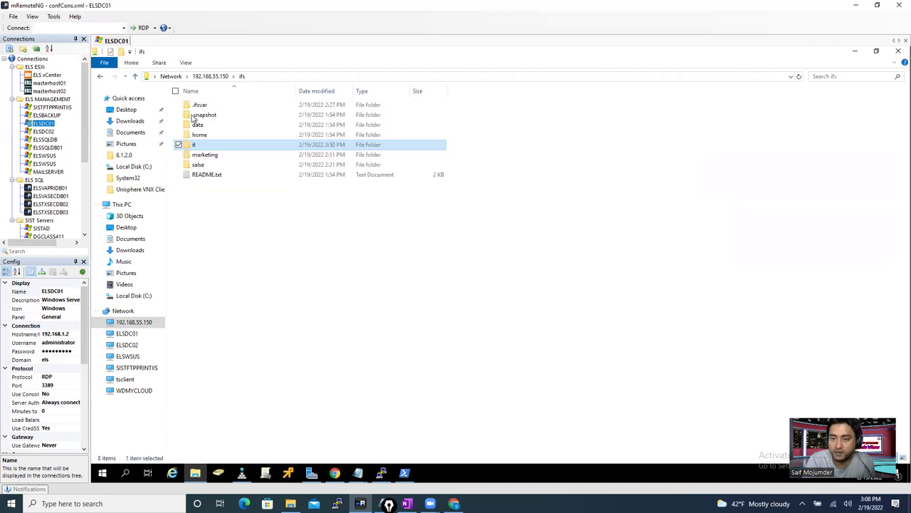
double_click(206, 146)
click(212, 118)
right_click(212, 118)
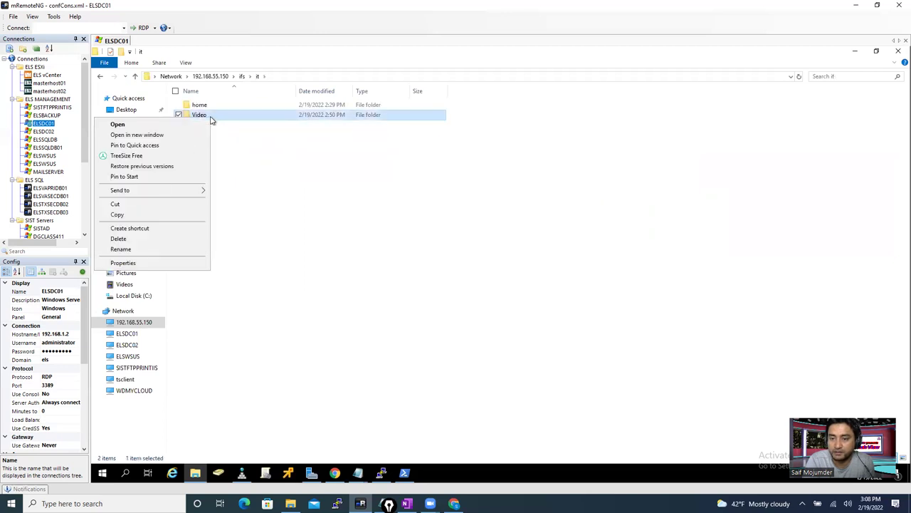
click(152, 263)
- Review the Video folder's Security permissions for root, wheel and Everyone
click(255, 140)
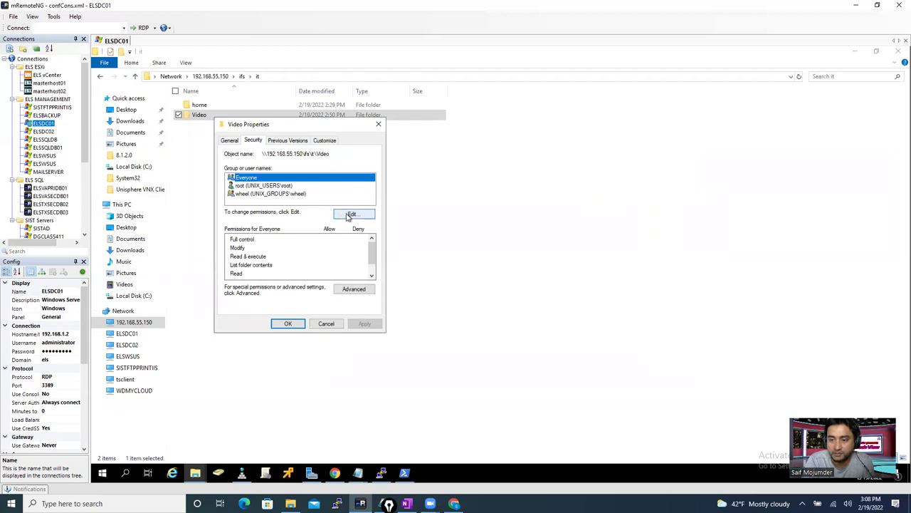
click(274, 187)
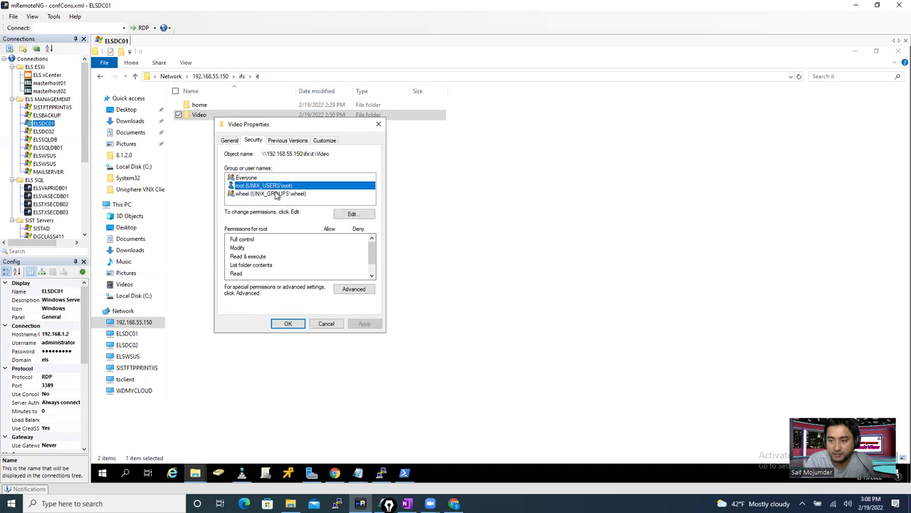
click(277, 194)
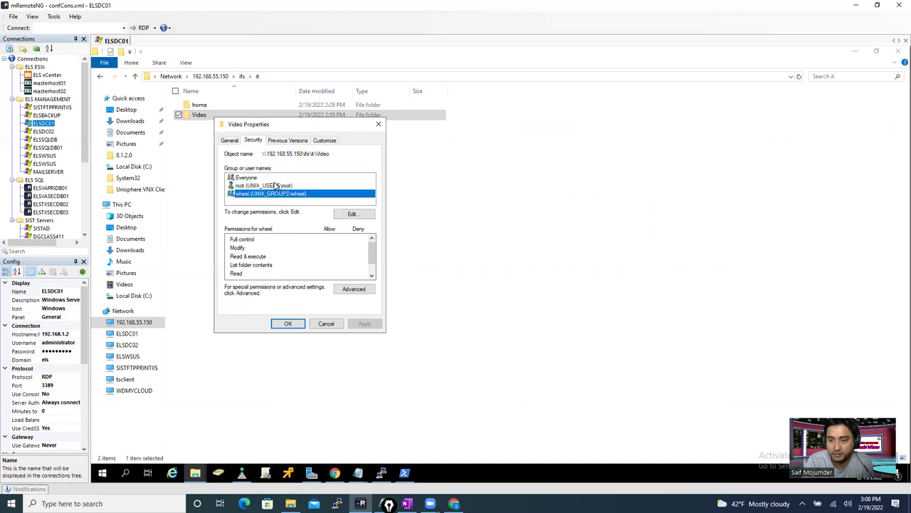
click(276, 186)
click(276, 178)
- Look at the Video permission editor's Add dialog locations, then close everything without adding anyone
click(351, 215)
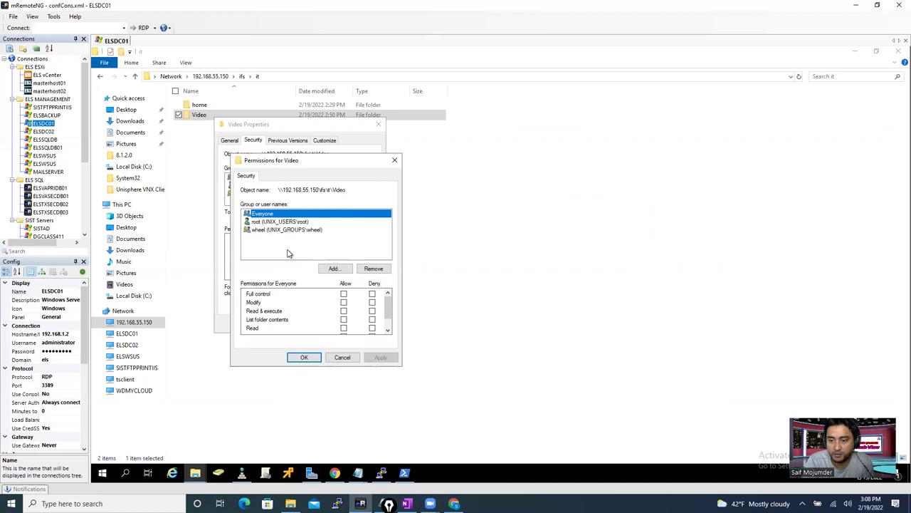
click(290, 253)
click(334, 269)
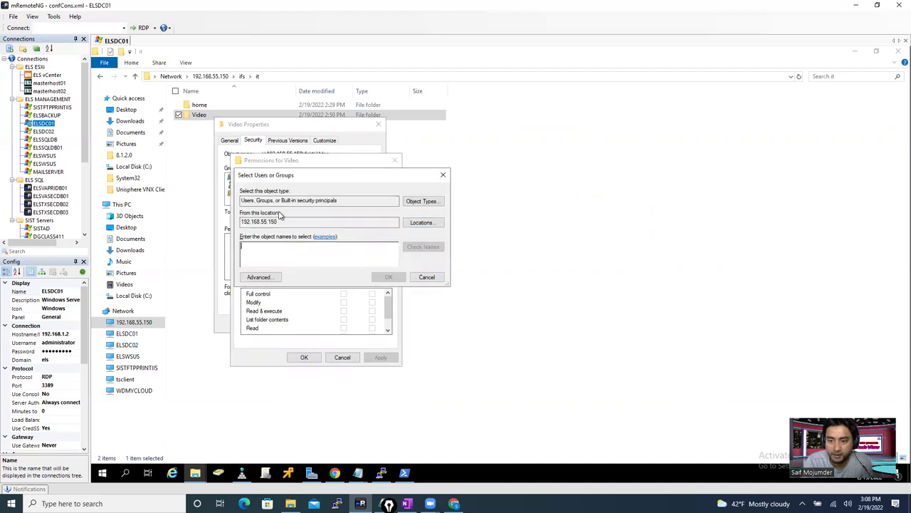
click(413, 224)
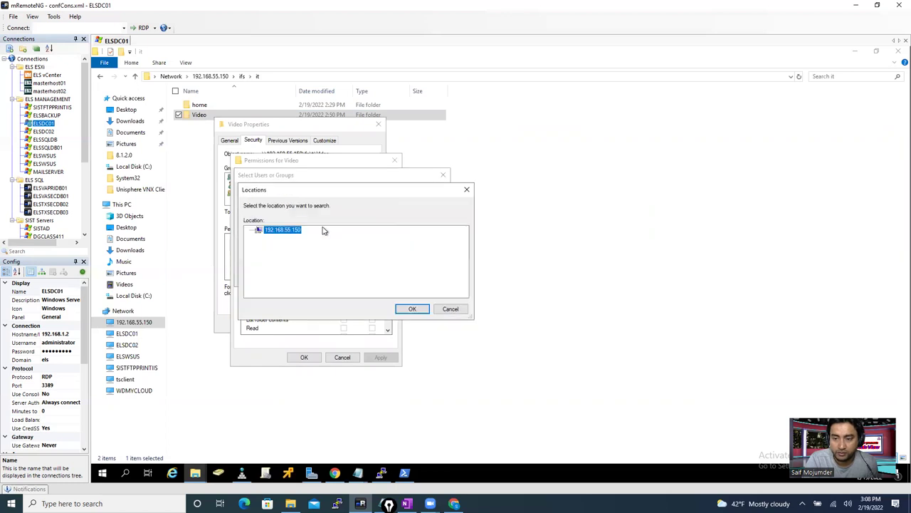
click(467, 191)
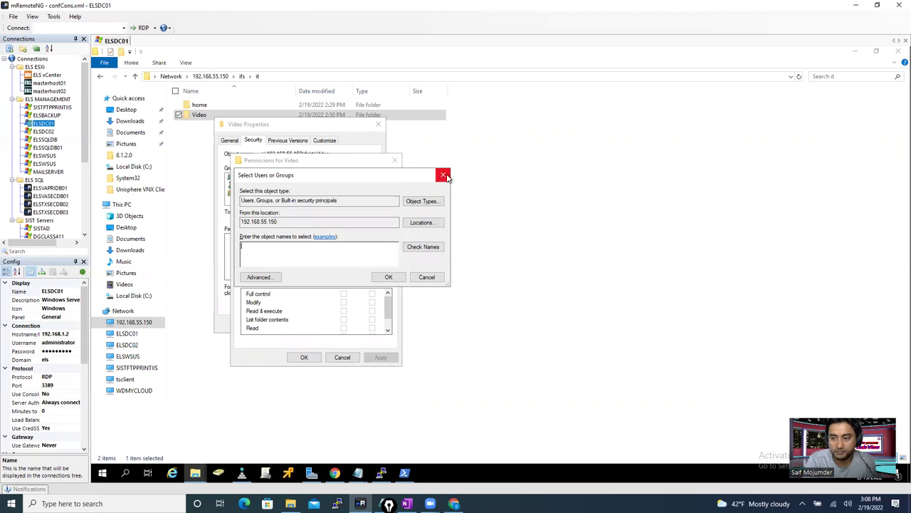
click(442, 175)
click(394, 160)
click(378, 125)
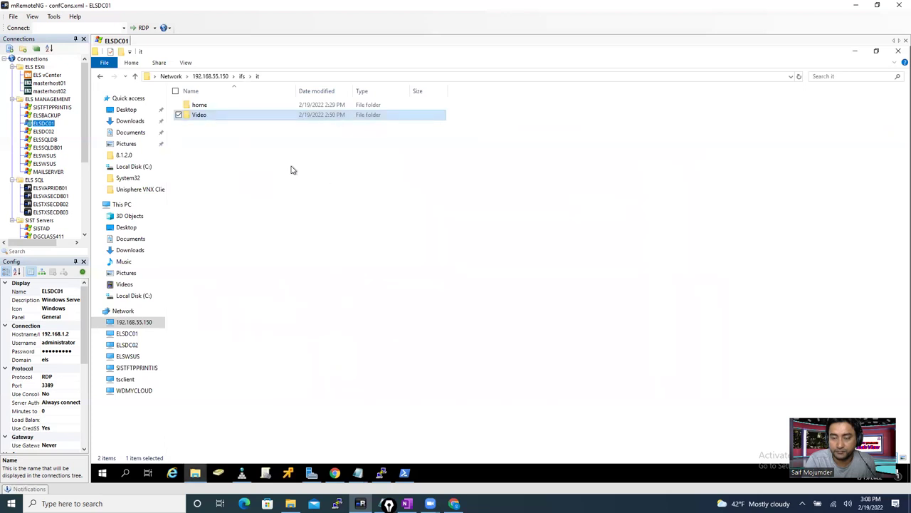
- In OneFS, switch the Current Access Zone to it
click(335, 473)
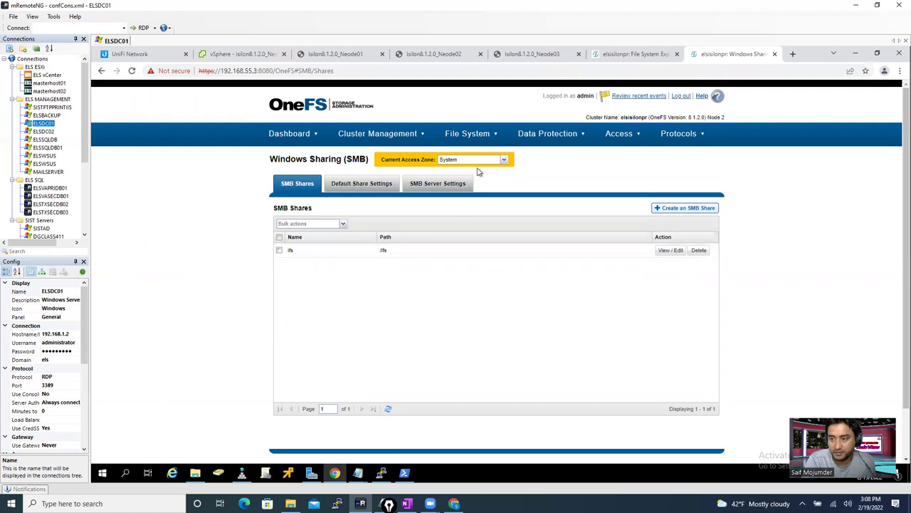
click(503, 162)
click(503, 162)
click(501, 164)
click(464, 170)
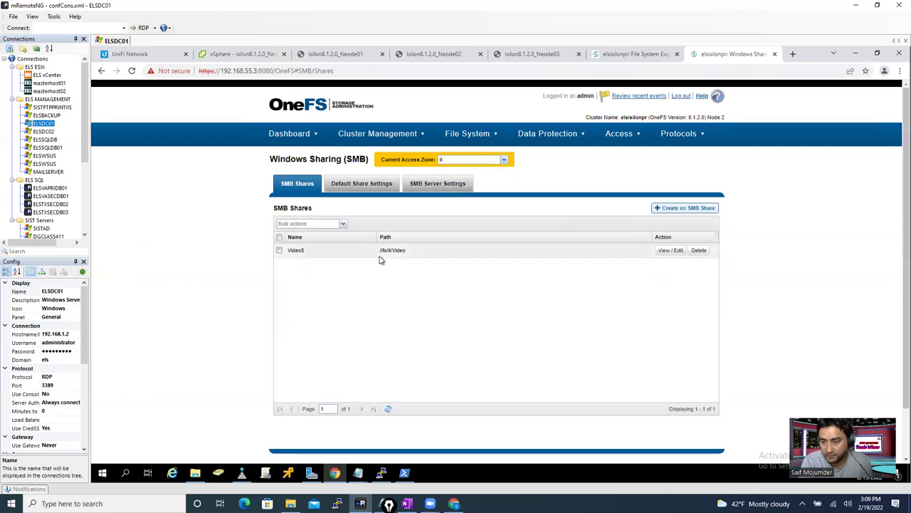
- Inspect the Video share's details and edit form, then cancel and close unchanged
click(673, 251)
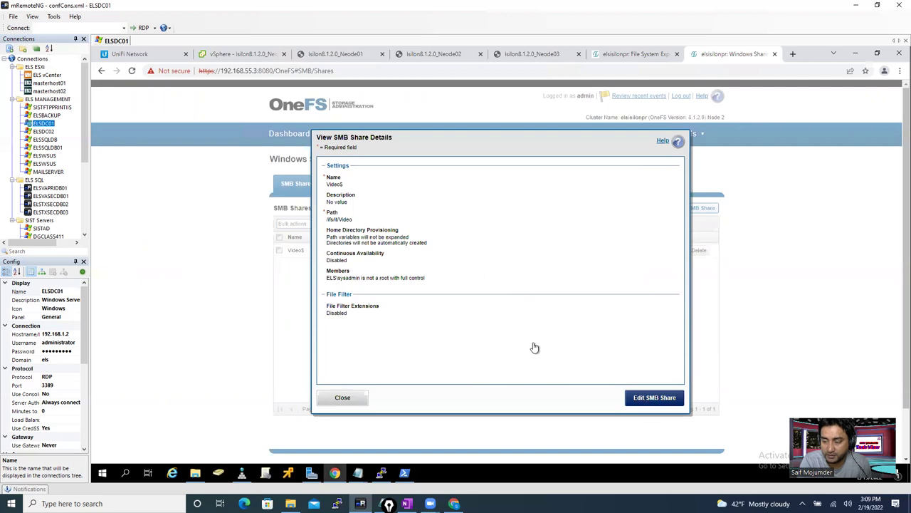
click(644, 396)
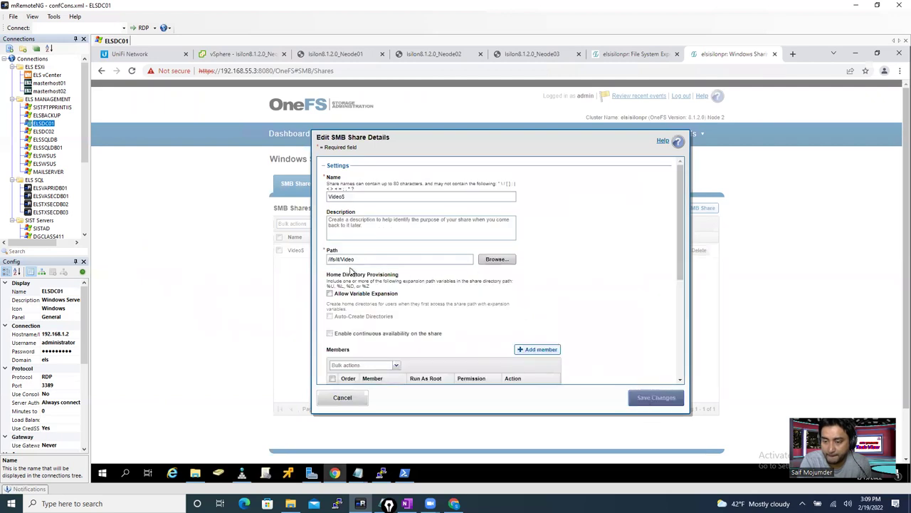
drag(682, 245, 687, 318)
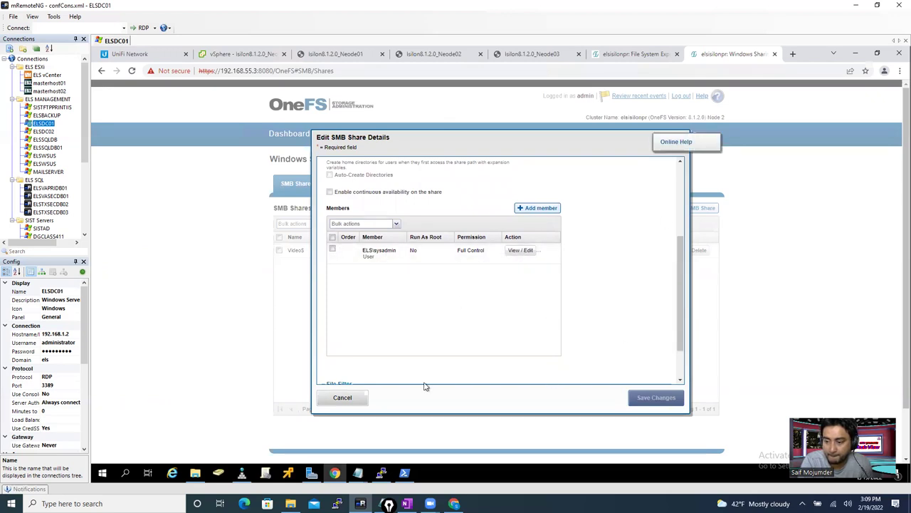
click(339, 398)
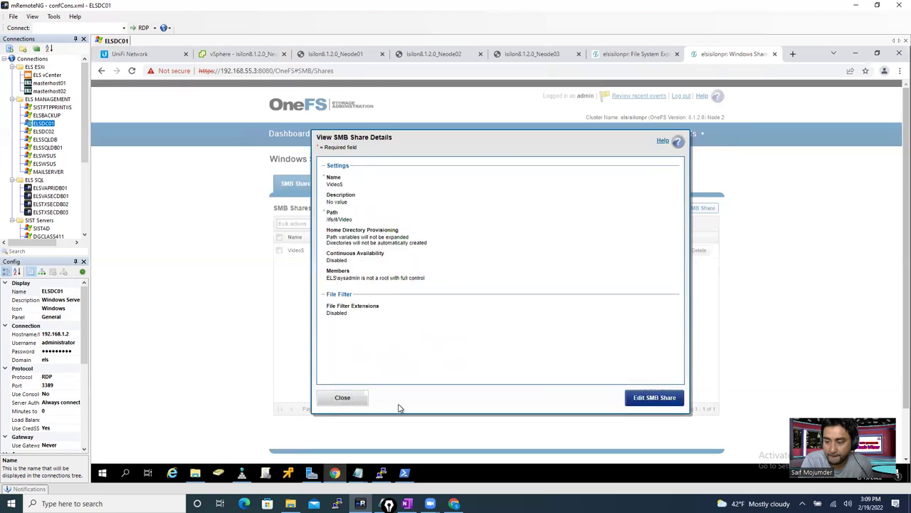
click(343, 399)
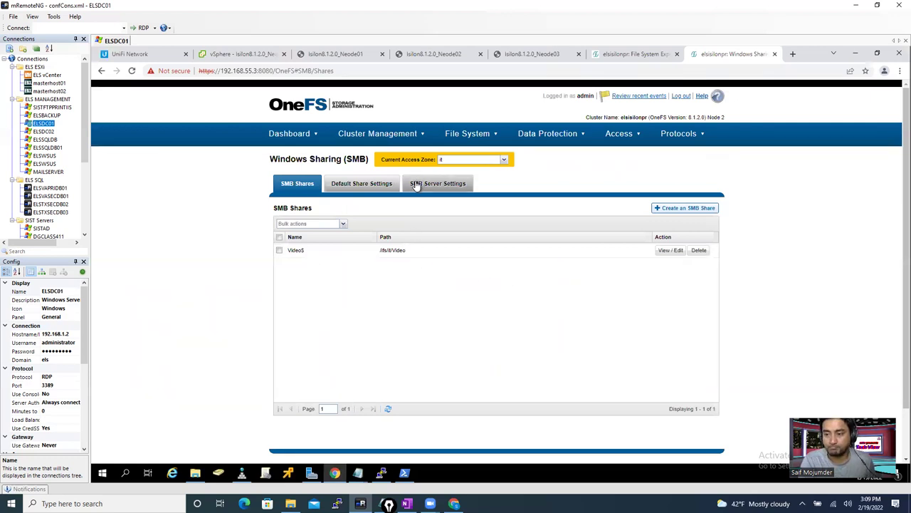
- Set the Current Access Zone back to System
click(504, 161)
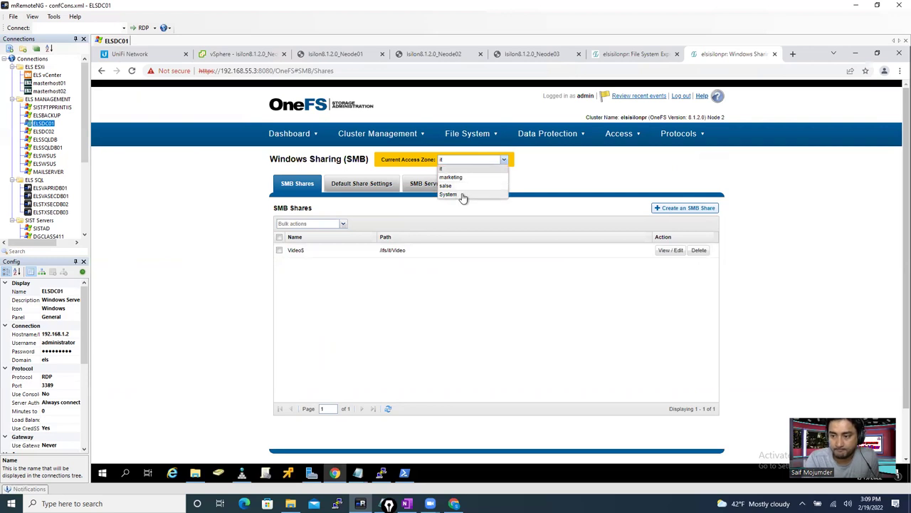
key(Escape)
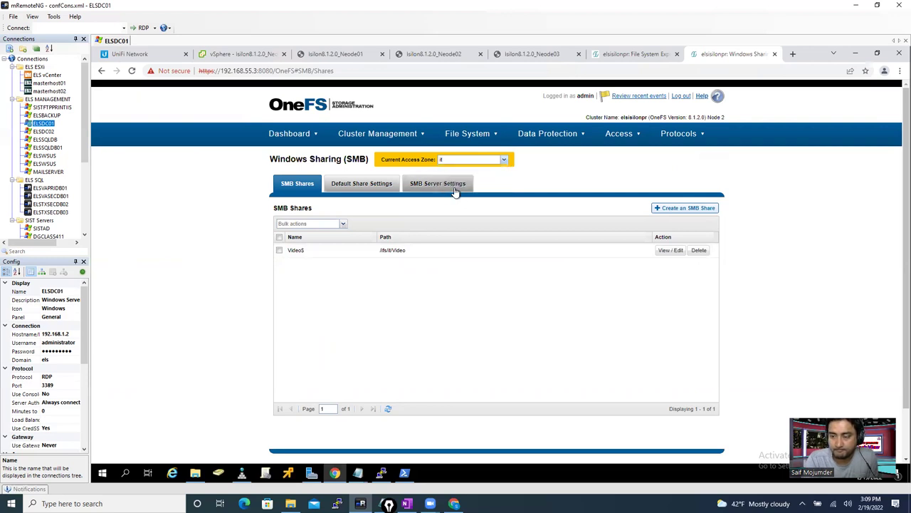
click(476, 164)
click(460, 193)
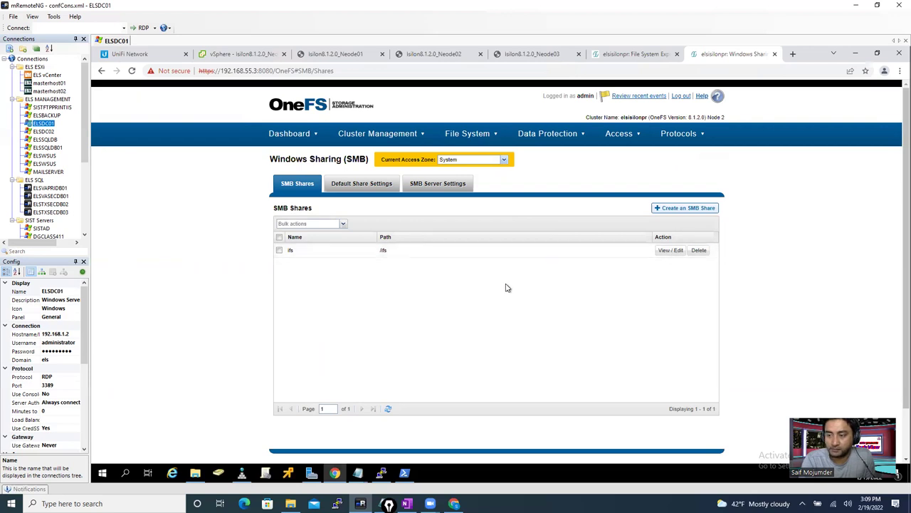
- Open File System Explorer and review the /ifs directory's properties
mouse_move(385, 137)
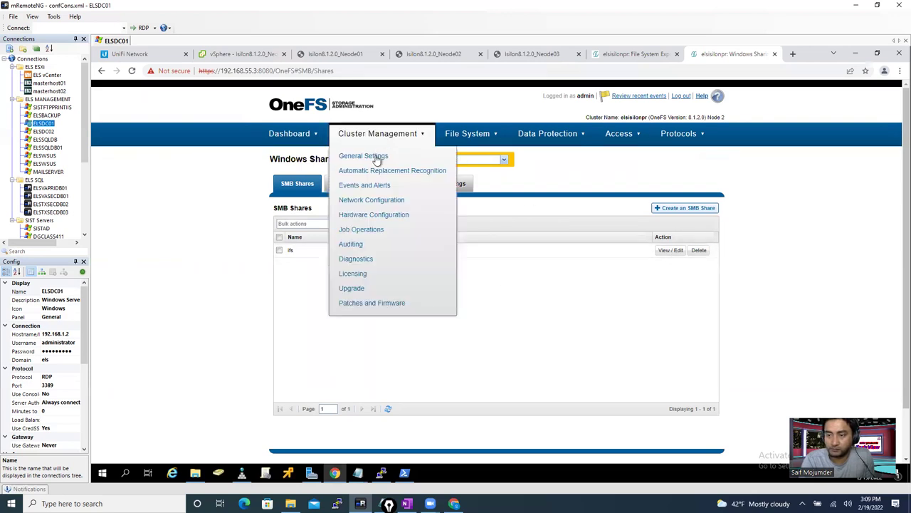
mouse_move(458, 133)
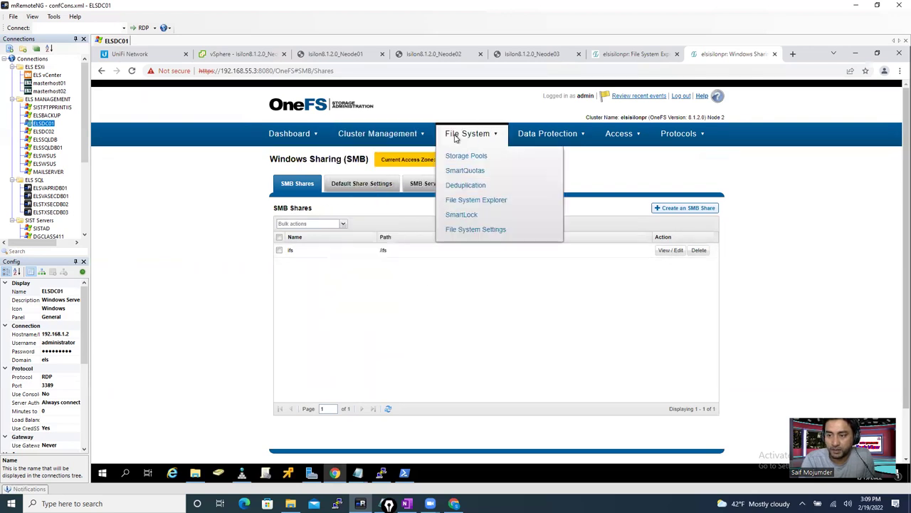
click(487, 204)
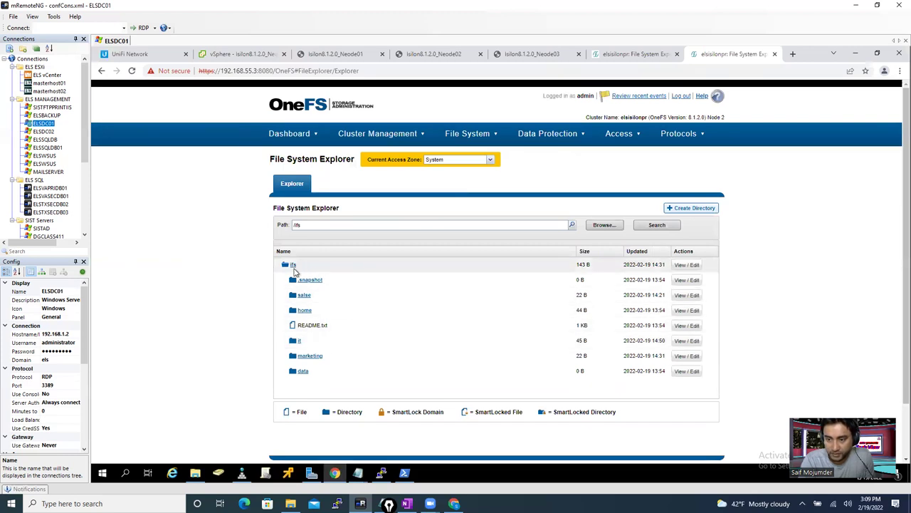
click(687, 265)
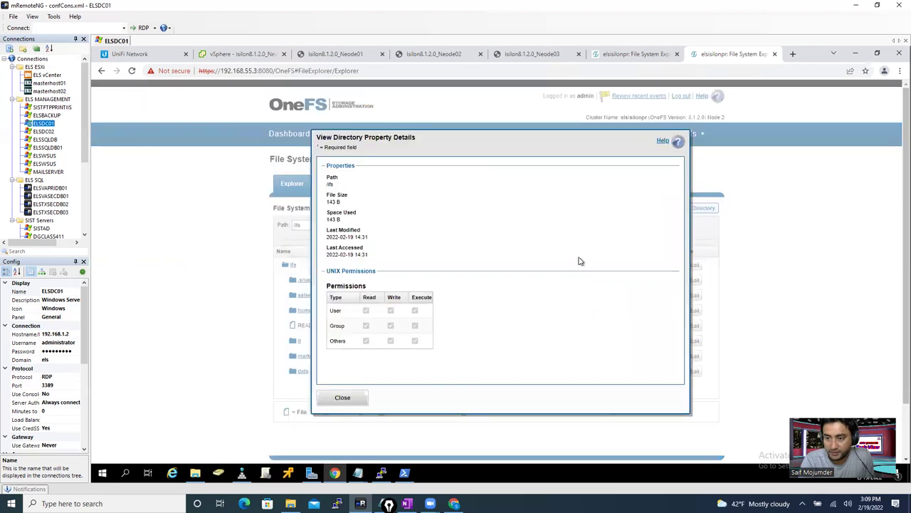
click(356, 400)
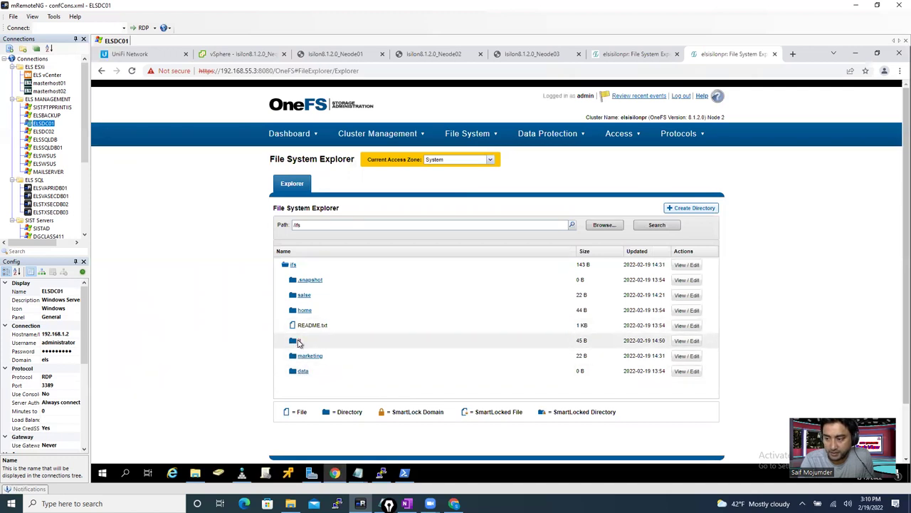
- Open the it directory, then return to File System Explorer's /ifs listing
click(298, 341)
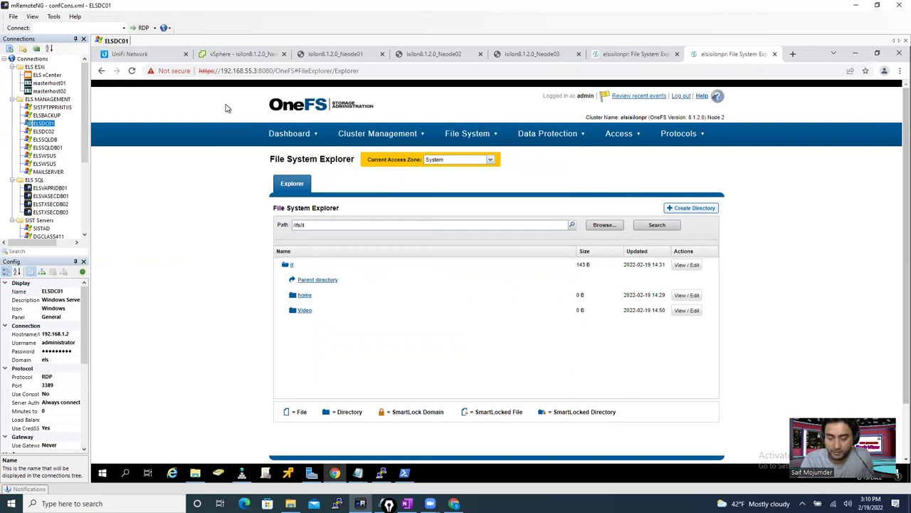
click(102, 70)
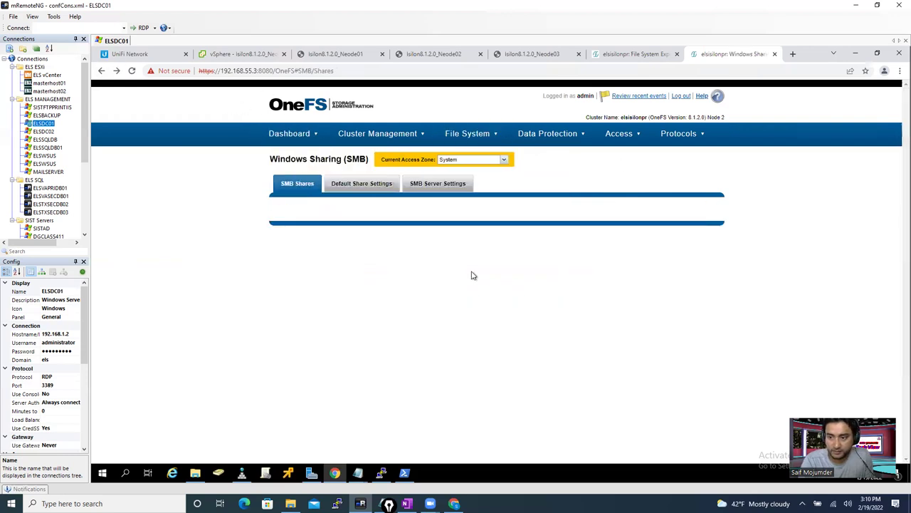
mouse_move(392, 131)
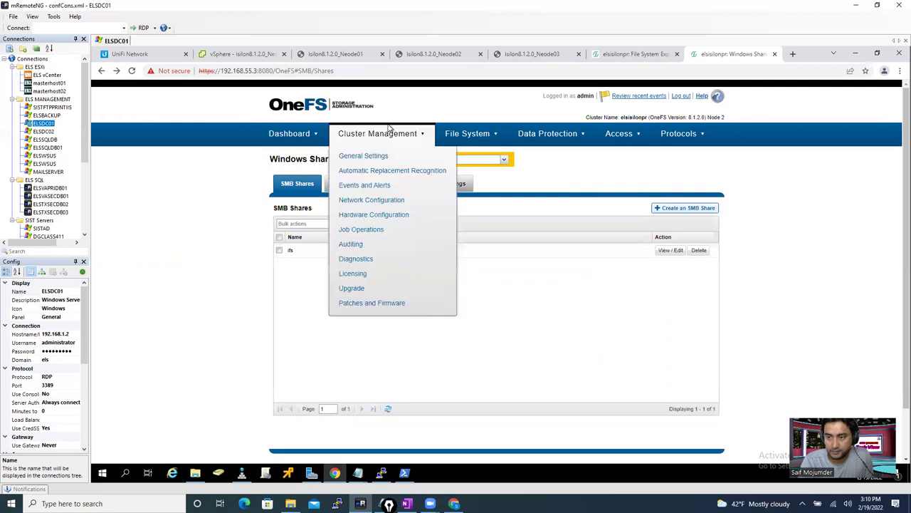
mouse_move(470, 134)
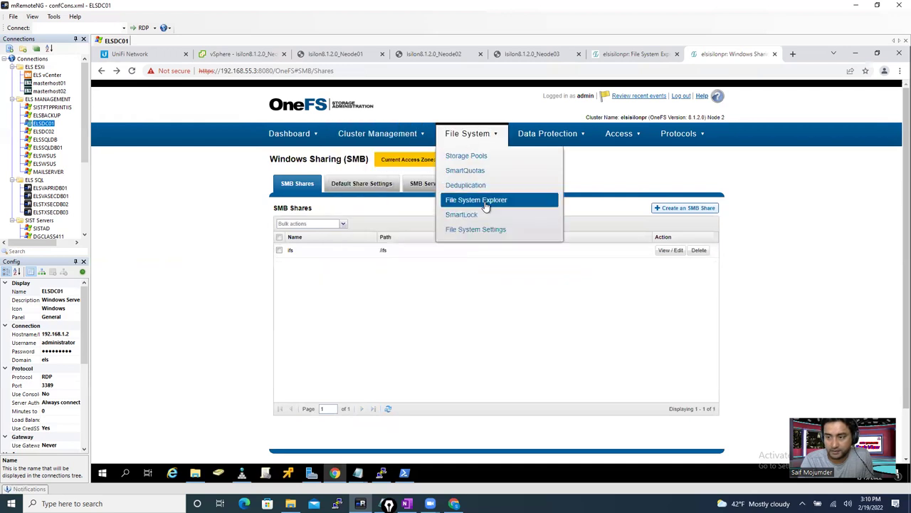
click(476, 199)
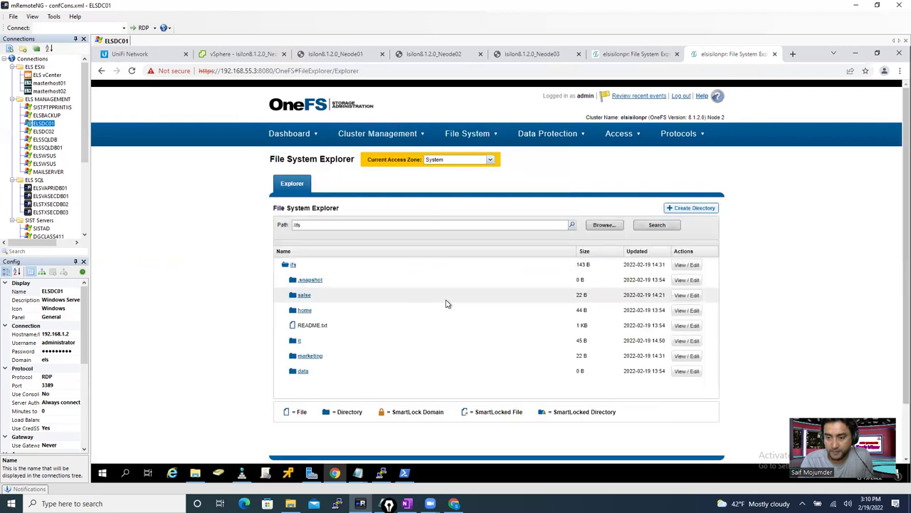
click(686, 342)
click(636, 396)
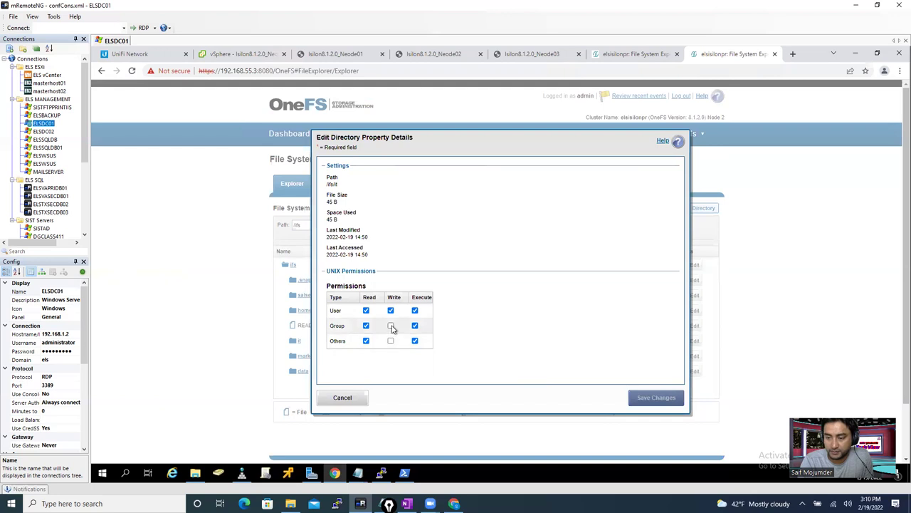
click(390, 326)
click(391, 341)
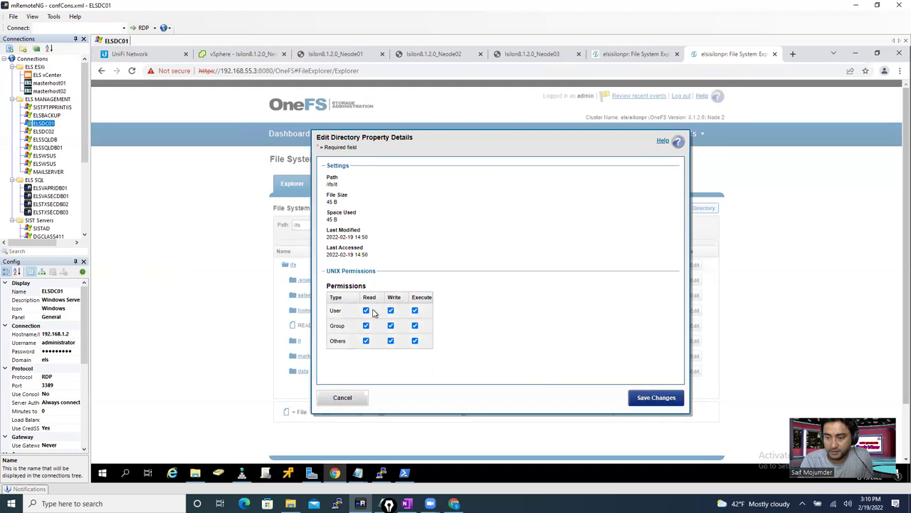
click(649, 399)
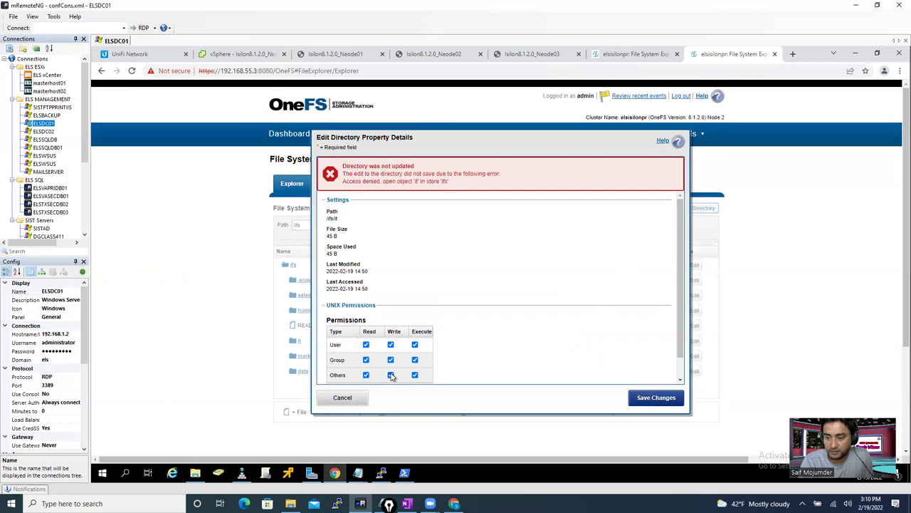
click(391, 376)
click(649, 398)
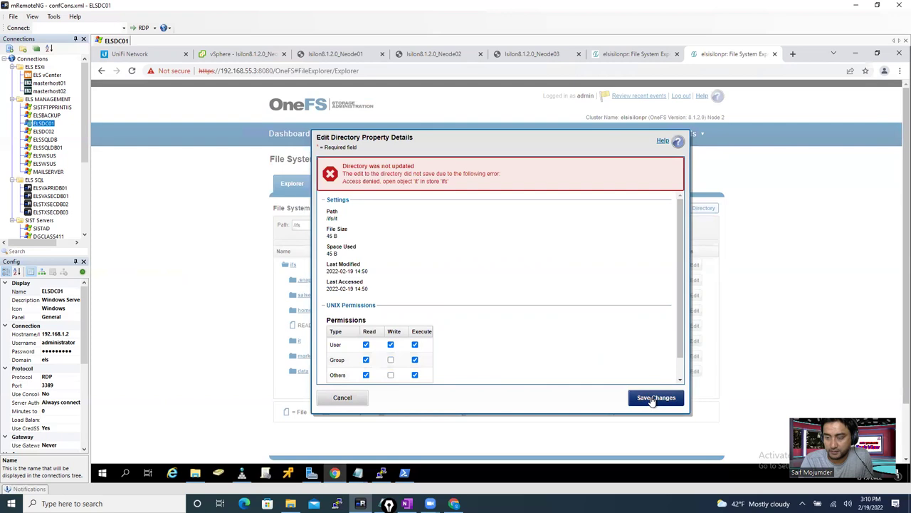
drag(684, 250, 686, 322)
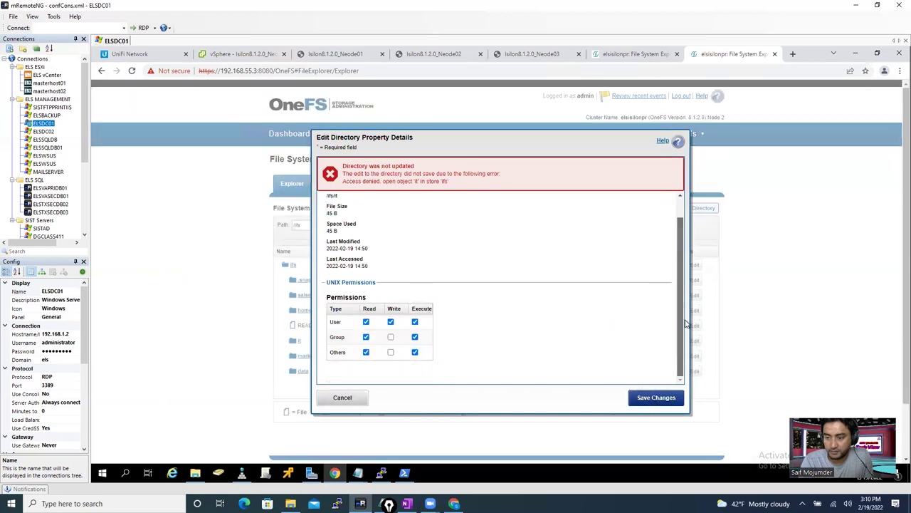
scroll(685, 221, up, 1)
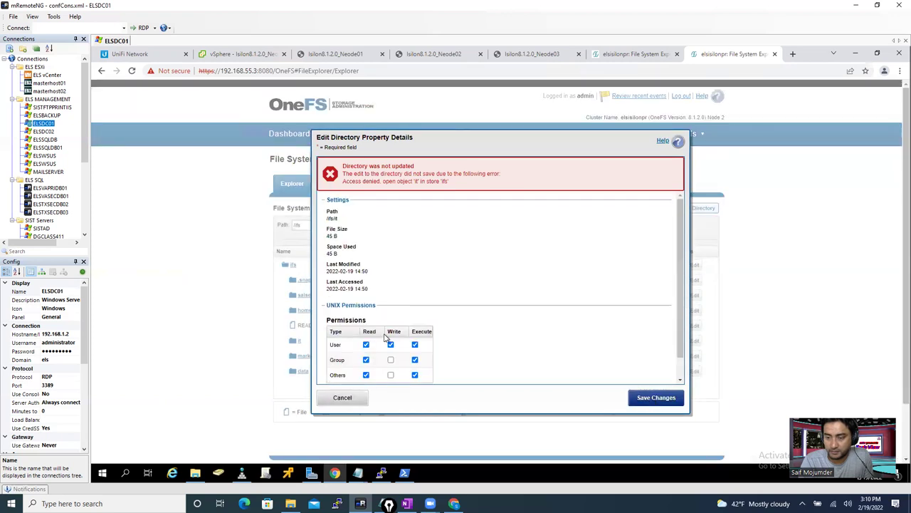
click(348, 401)
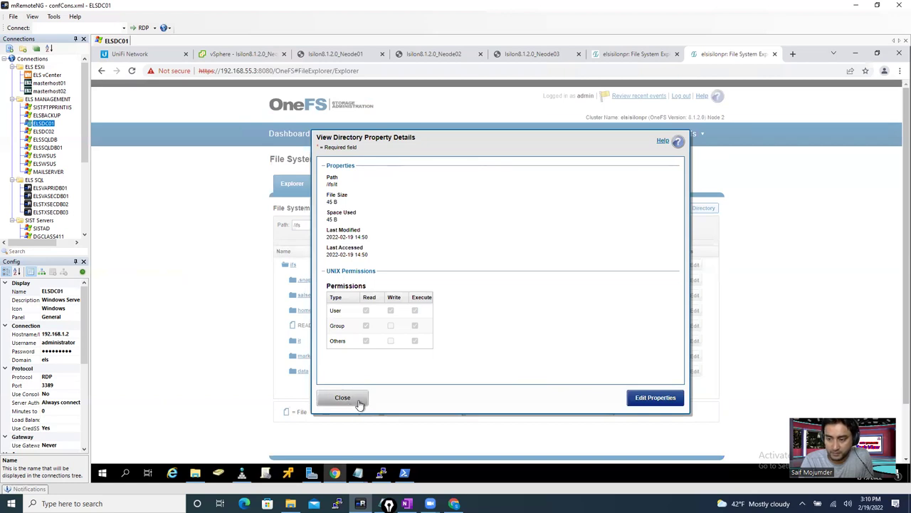
click(360, 403)
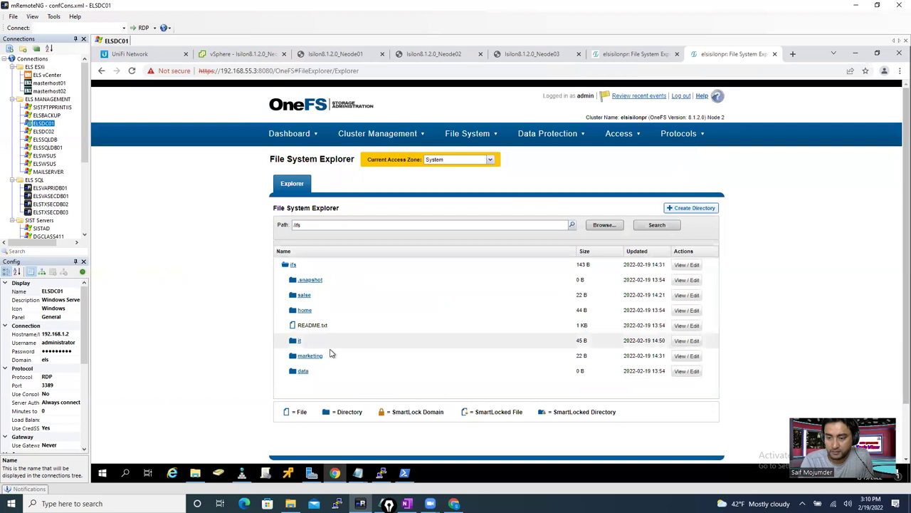
right_click(299, 346)
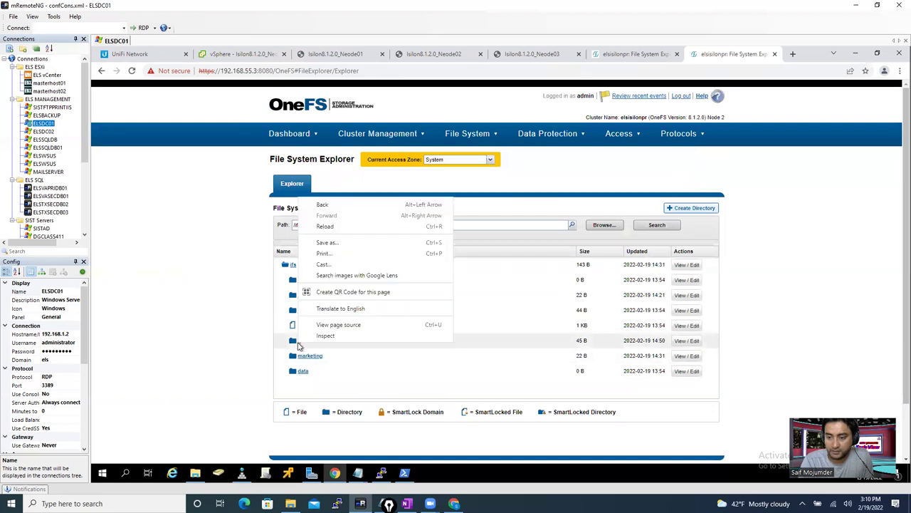
click(219, 354)
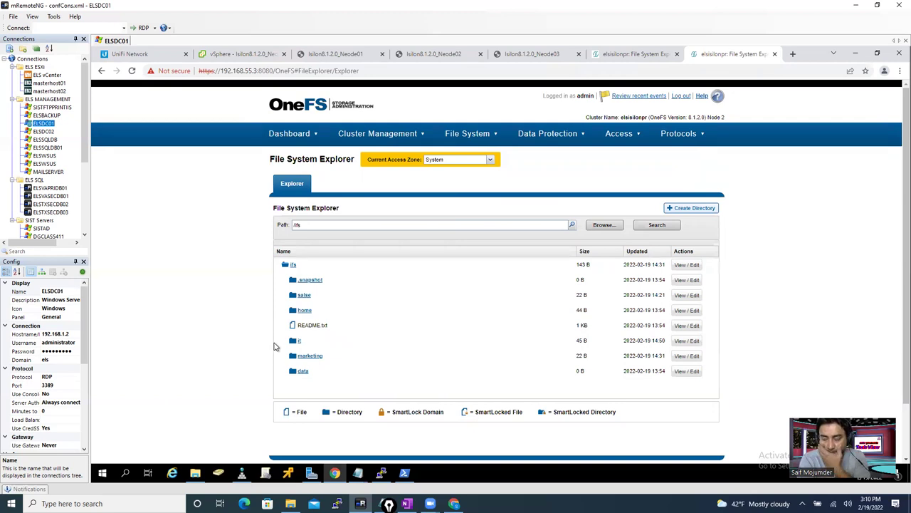
click(690, 211)
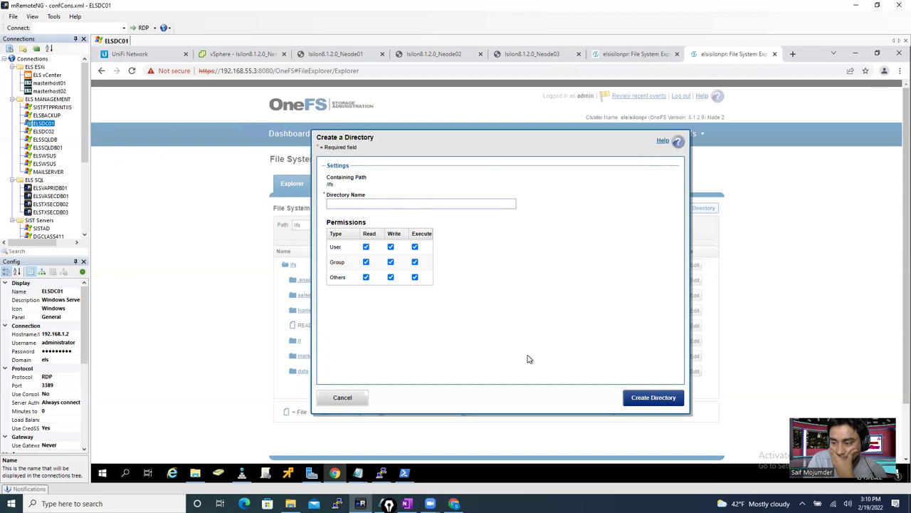
click(344, 398)
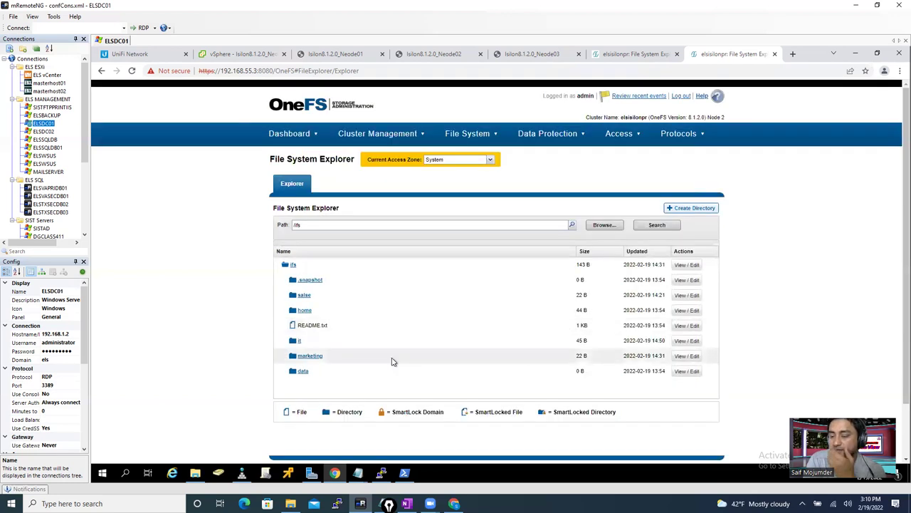
- Go to Access > Authentication Providers, check LDAP, then list local providers System, salse, it, marketing
mouse_move(680, 136)
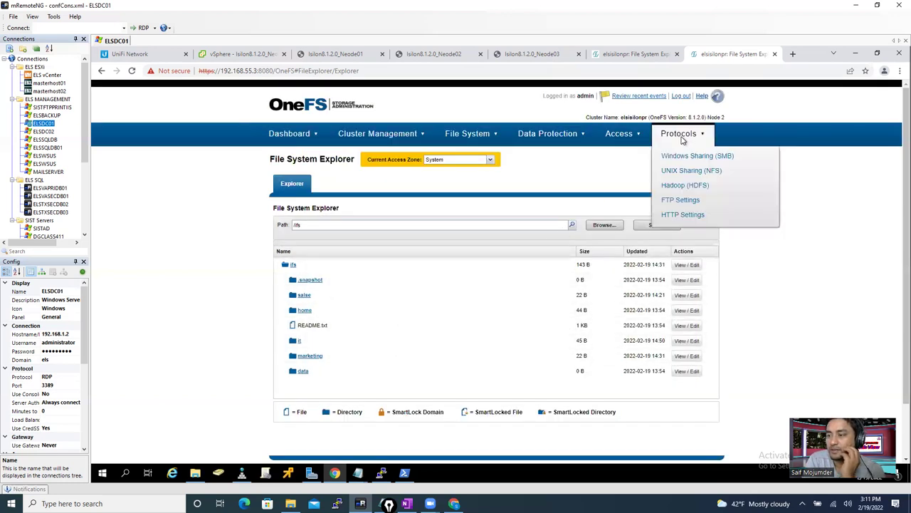
click(685, 161)
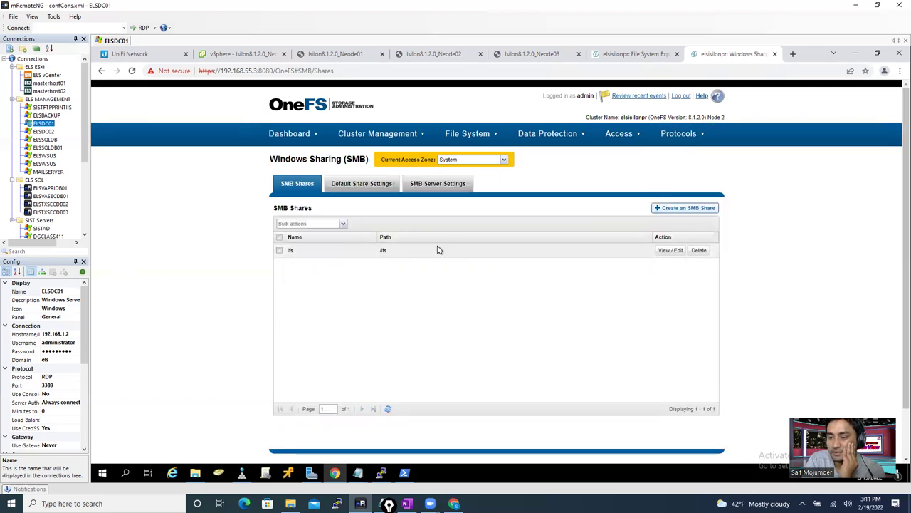
mouse_move(545, 135)
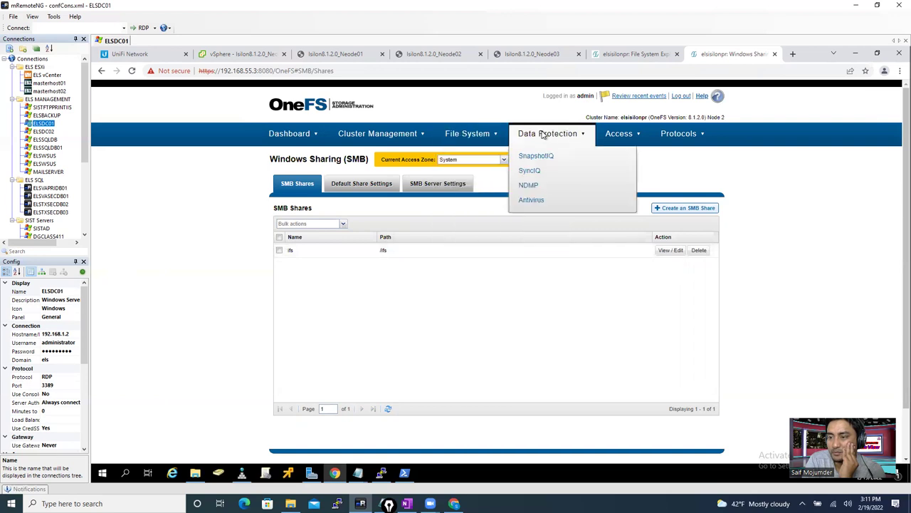
mouse_move(625, 135)
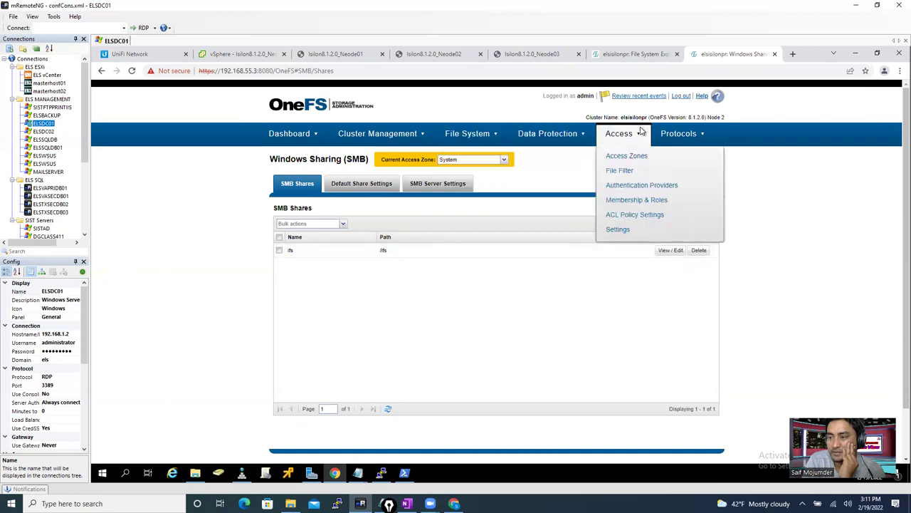
click(648, 187)
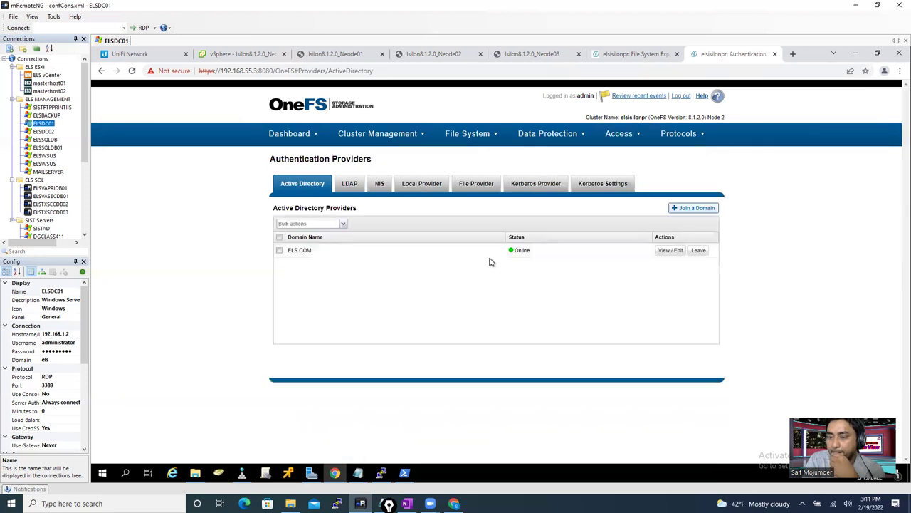
click(347, 185)
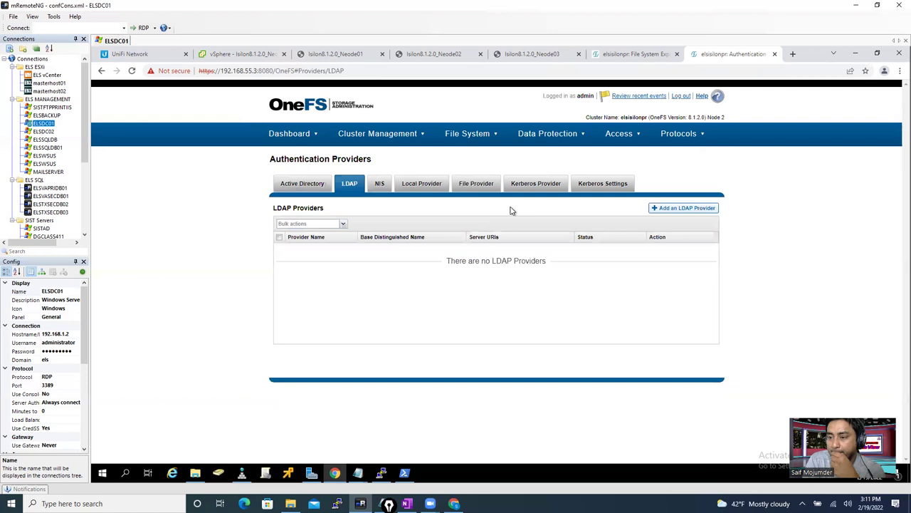
click(431, 187)
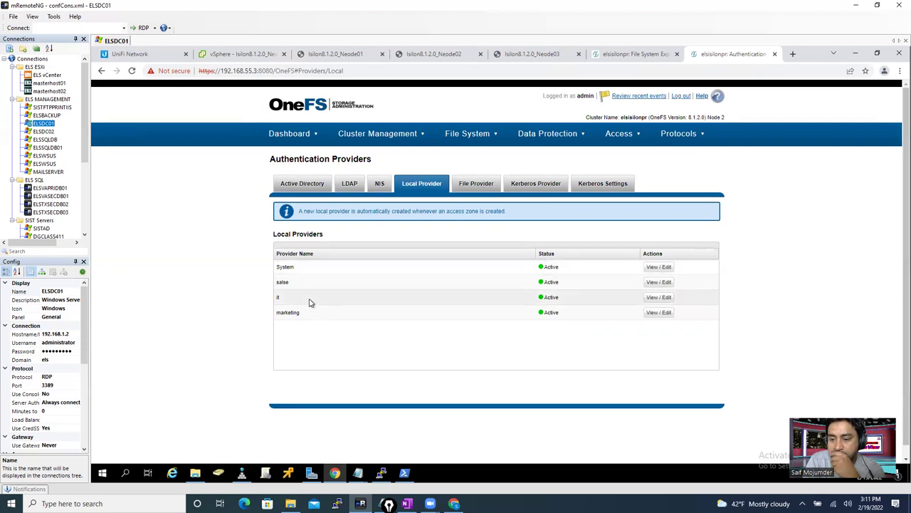
- Inspect the it local provider's settings in edit mode, then cancel and close
click(654, 297)
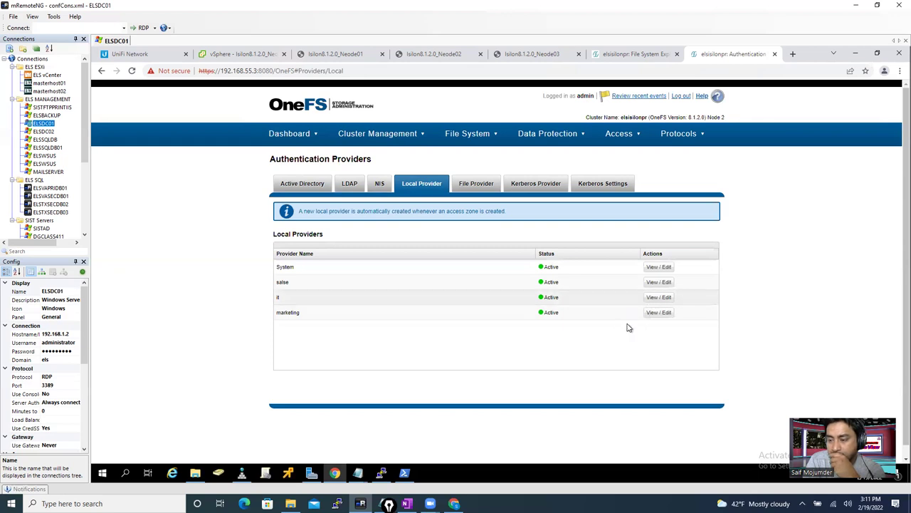
drag(680, 291, 678, 356)
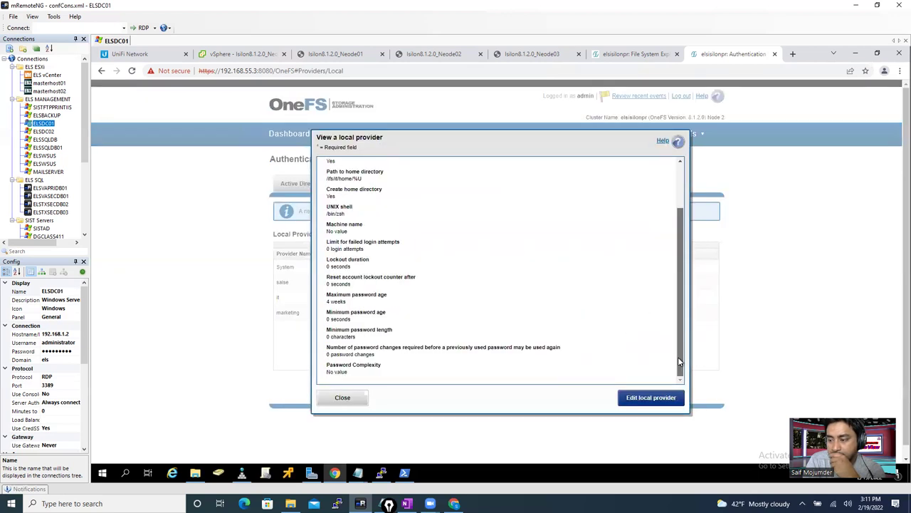
click(659, 401)
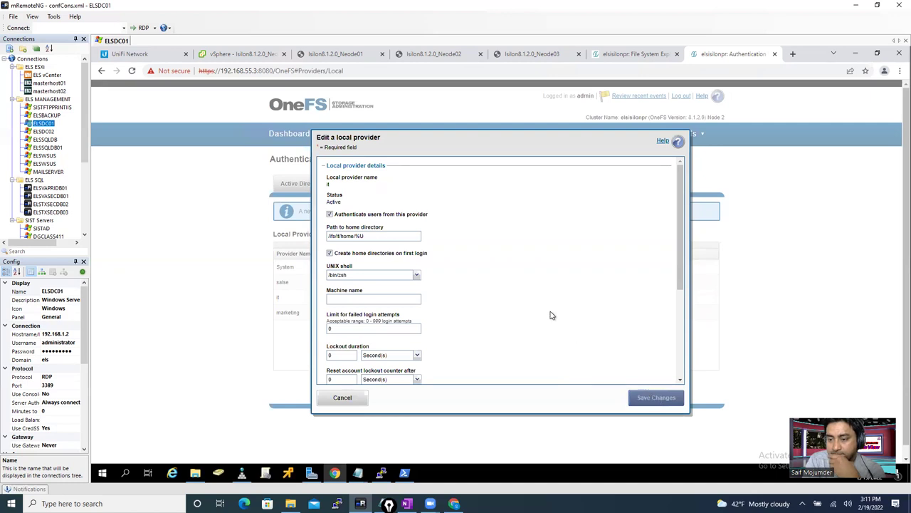
drag(682, 262, 697, 223)
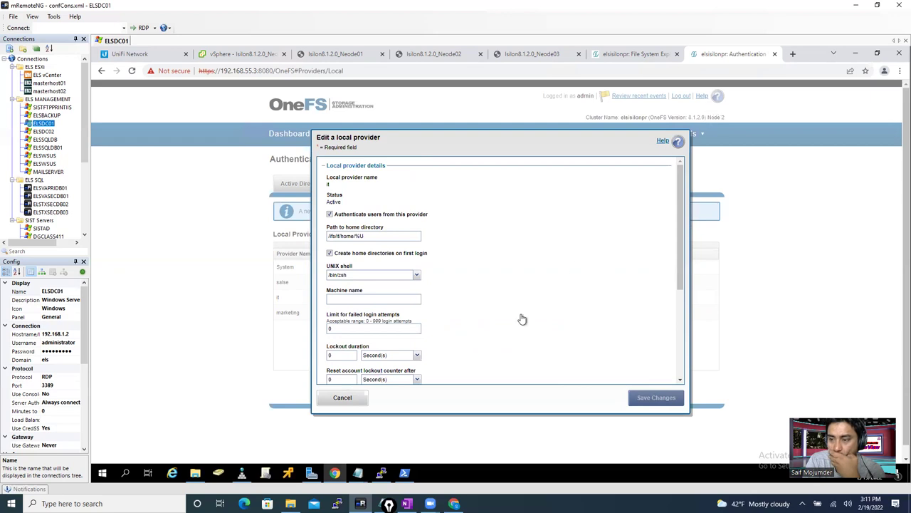
click(350, 401)
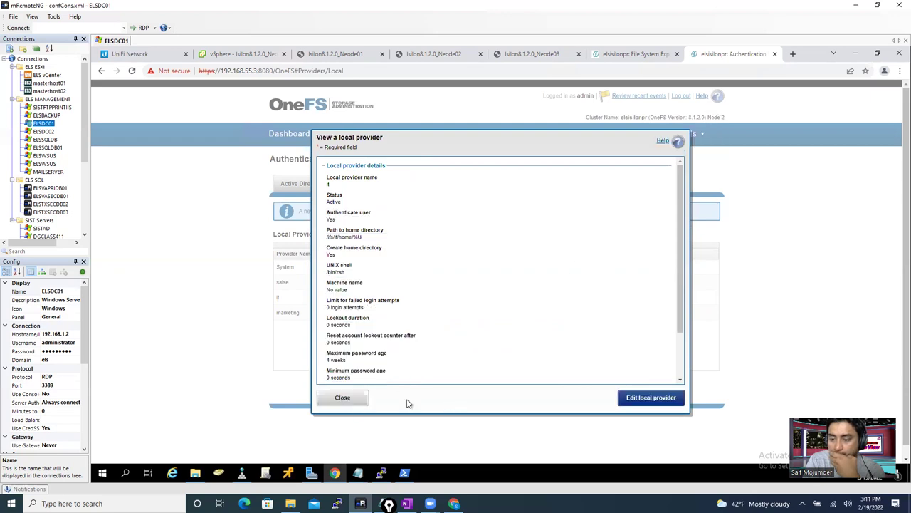
click(358, 400)
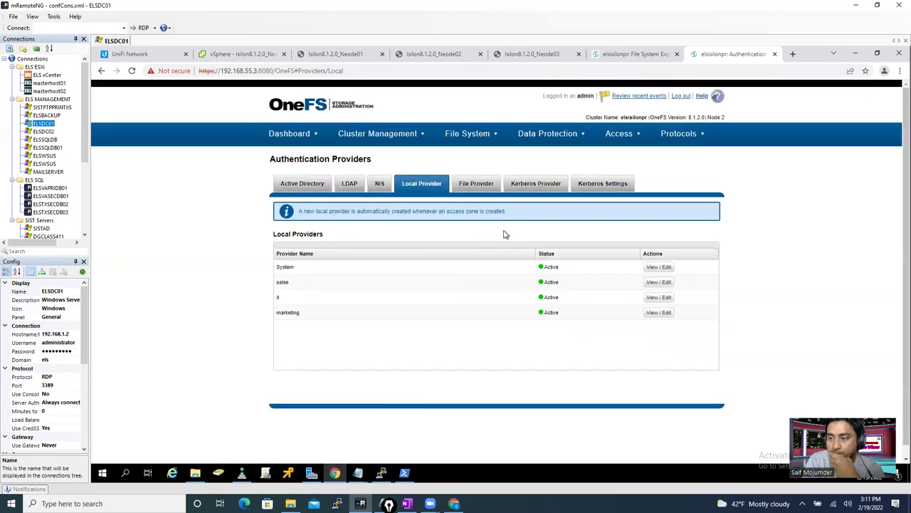
- Check the File Provider tab, then go to the Windows Sharing (SMB) shares list
click(479, 184)
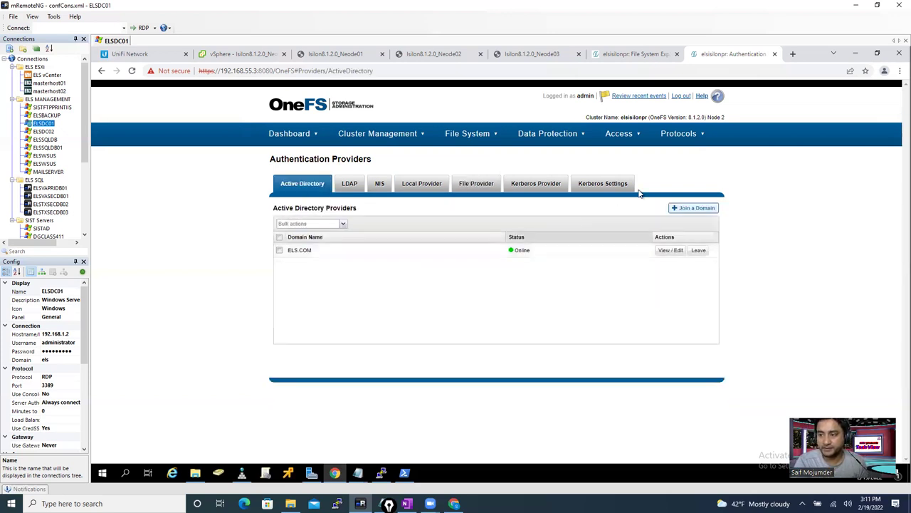
click(679, 134)
click(692, 155)
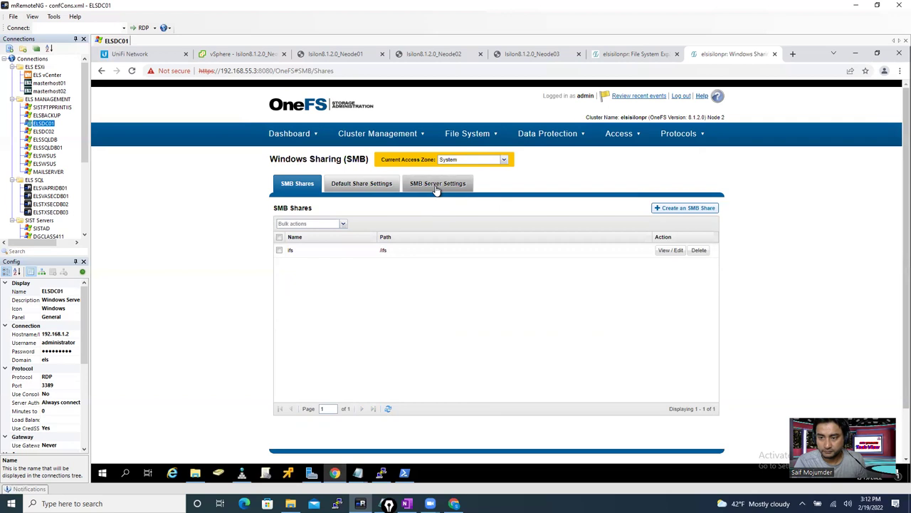
- Scroll through the SMB server settings and Default Share Settings, then go back to SMB Shares
click(438, 185)
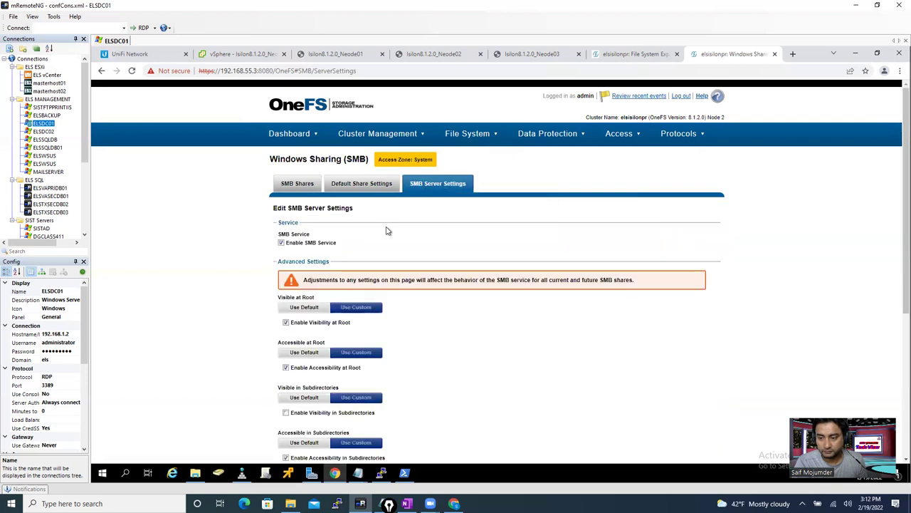
scroll(415, 341, down, 1)
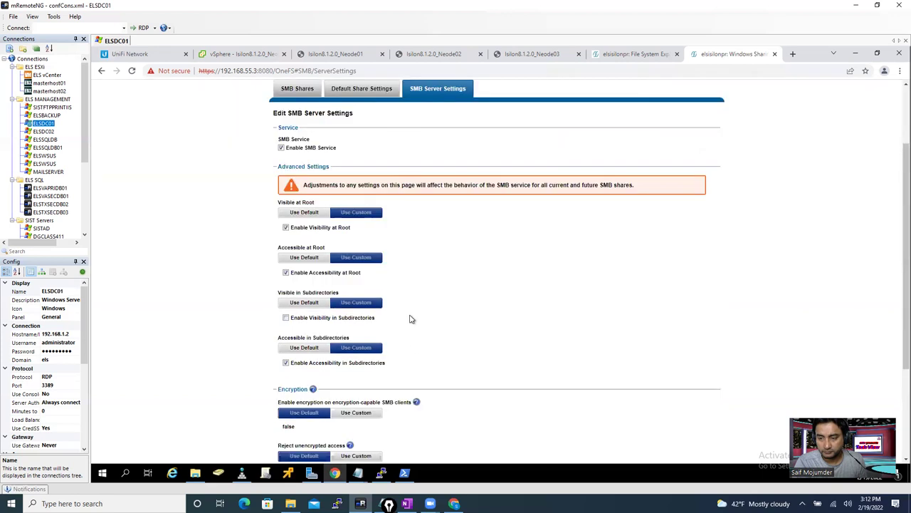
scroll(371, 133, up, 1)
scroll(362, 141, down, 1)
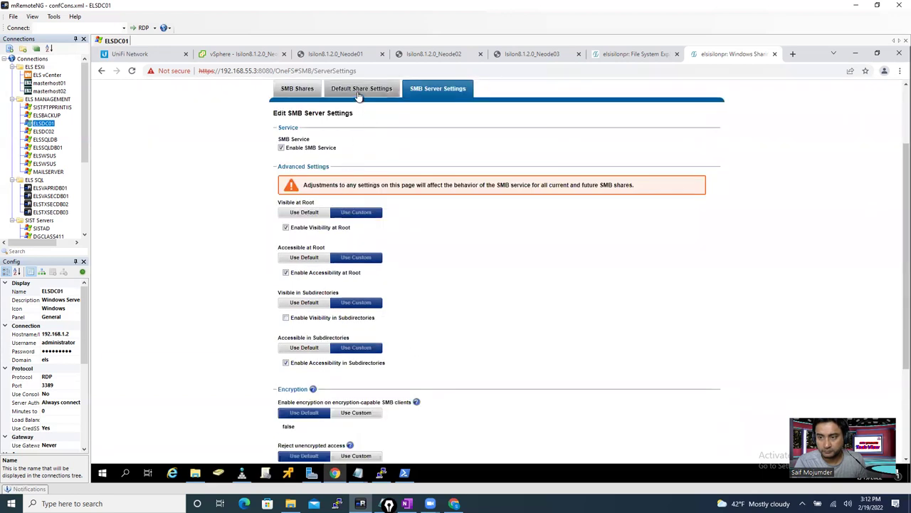
click(358, 94)
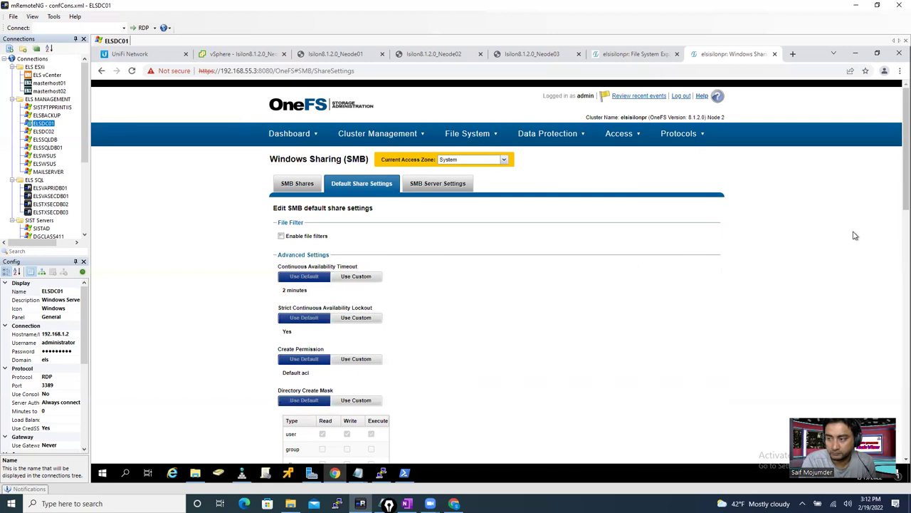
scroll(895, 213, down, 2)
drag(895, 254, 862, 189)
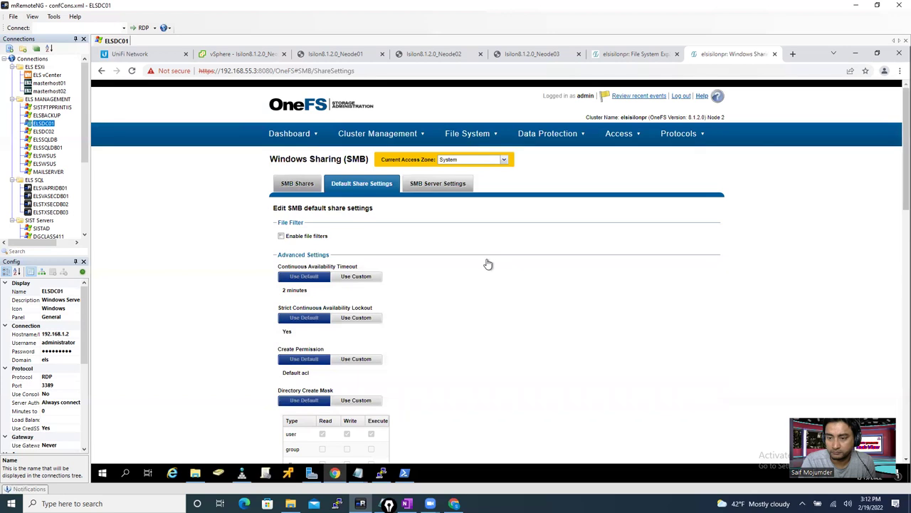
click(298, 185)
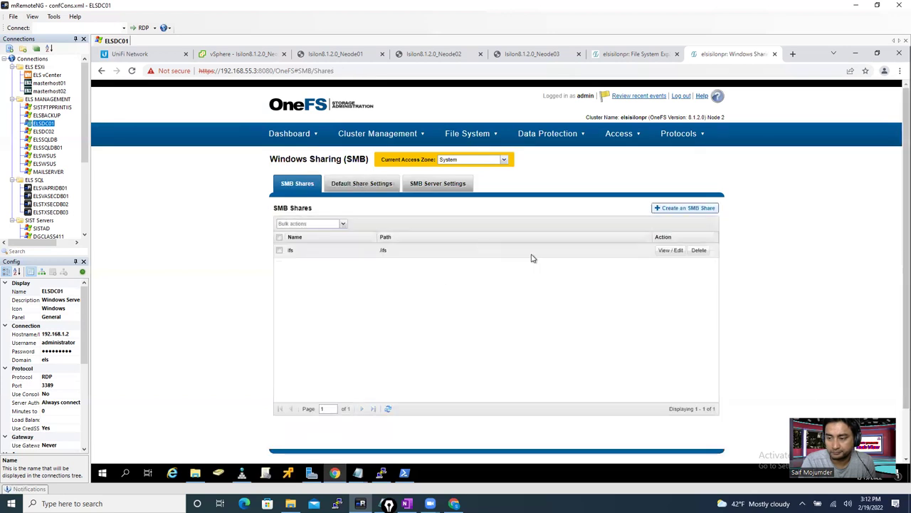
click(679, 252)
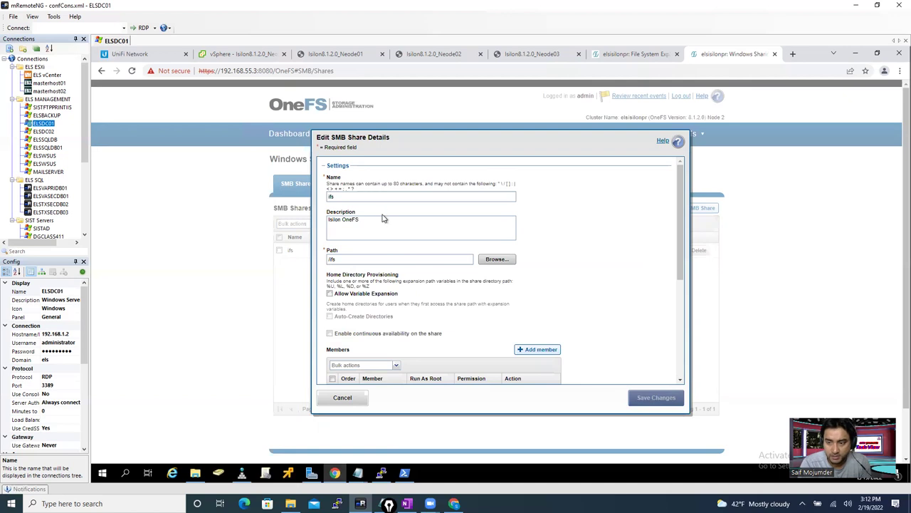
click(497, 259)
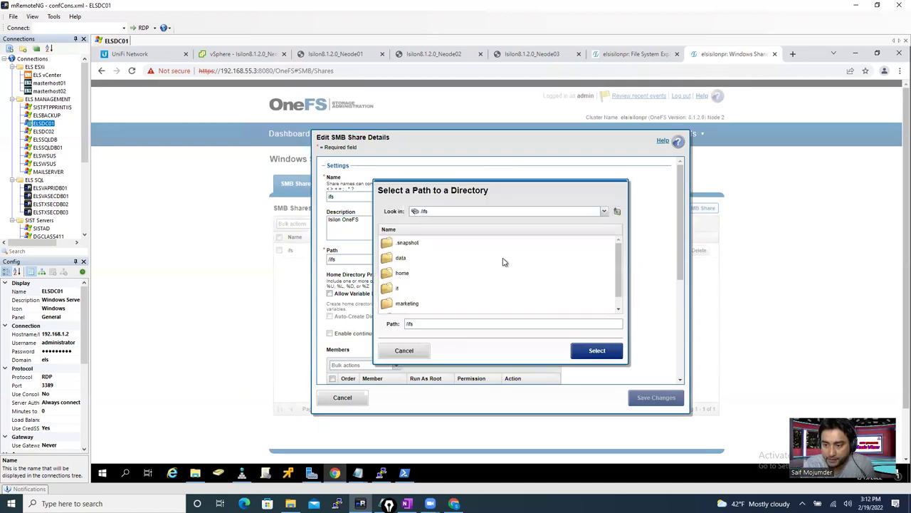
click(396, 290)
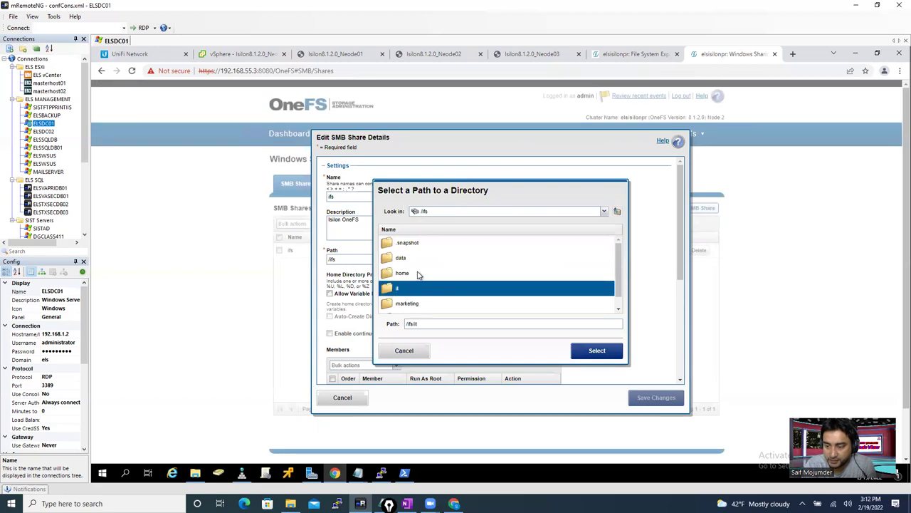
click(586, 350)
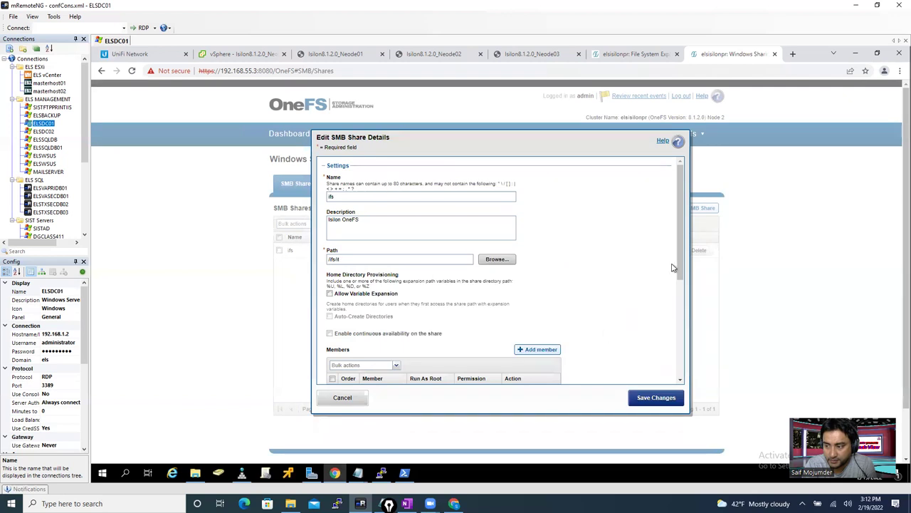
drag(681, 261, 692, 348)
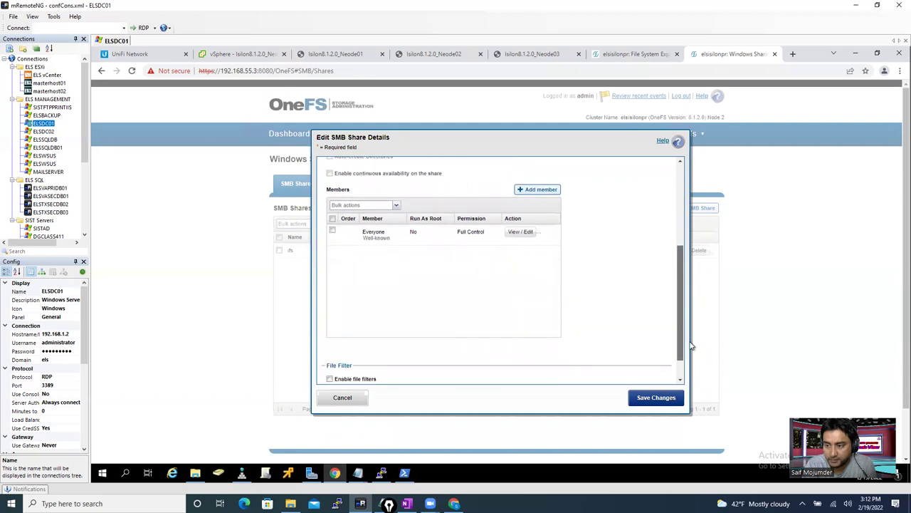
click(538, 189)
click(606, 235)
click(491, 221)
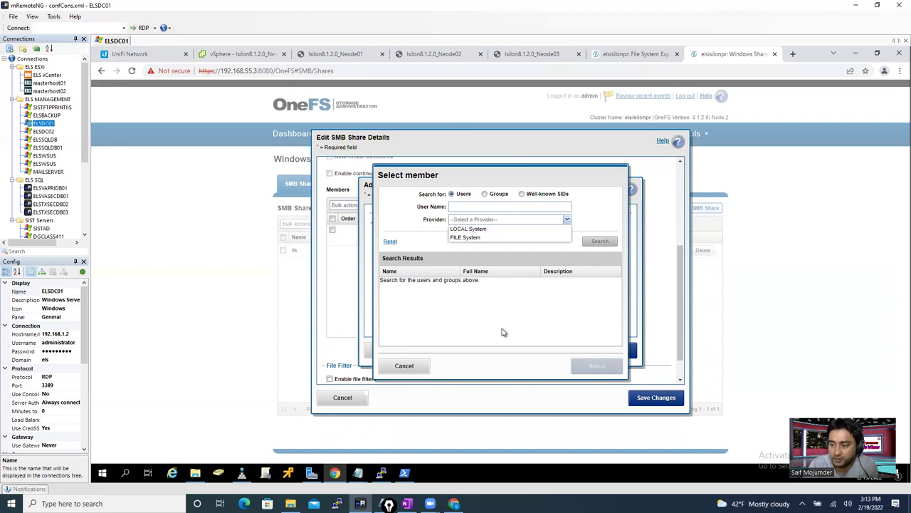
click(403, 365)
click(403, 366)
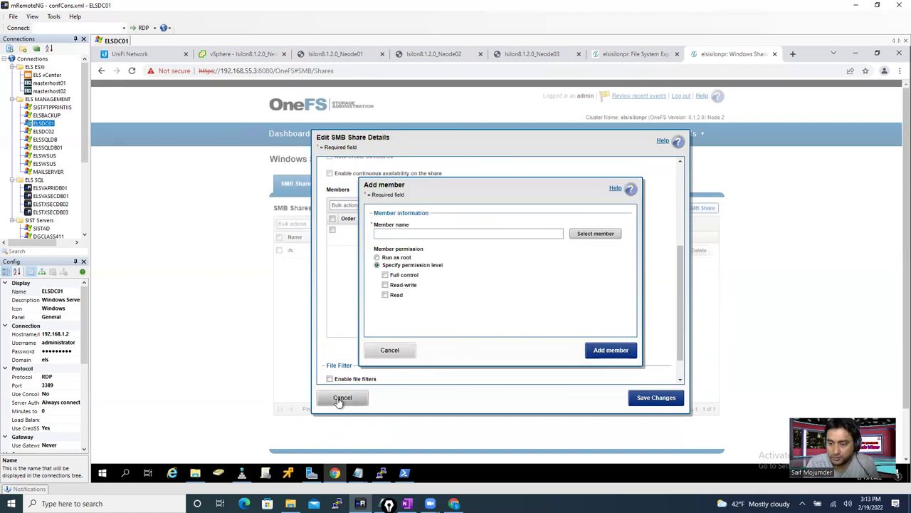
key(Escape)
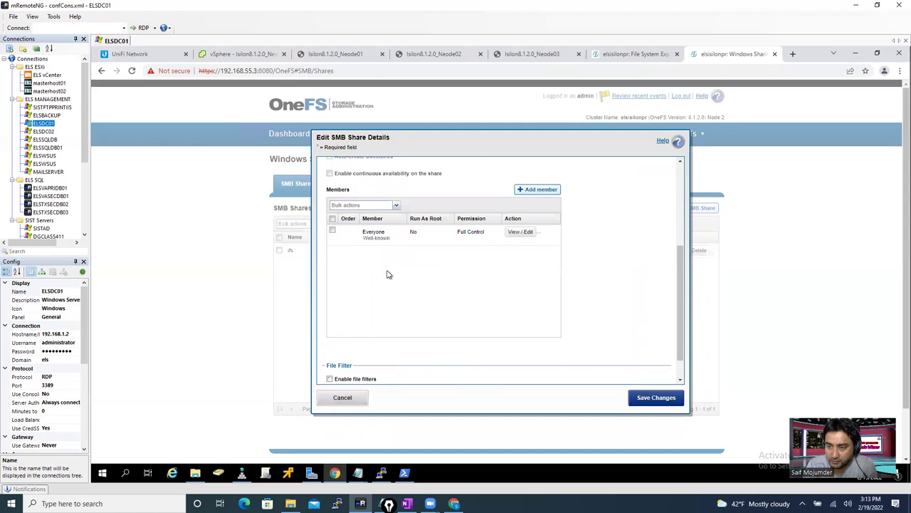
click(345, 398)
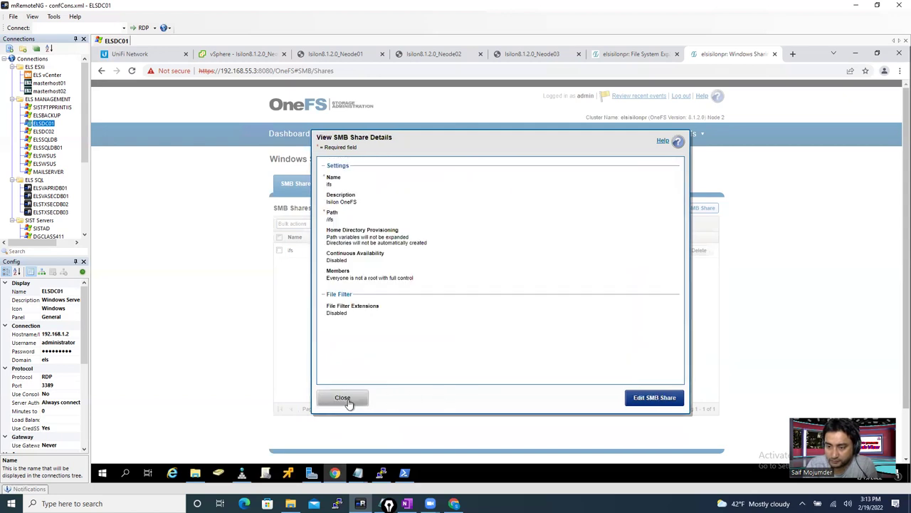
click(345, 399)
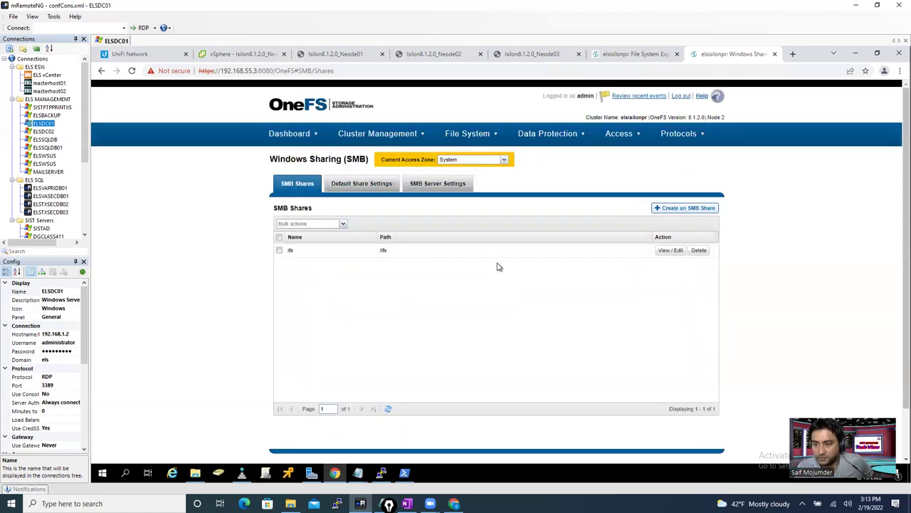
- Switch to the it access zone and open the /ifs/it/Video share's details
click(479, 162)
click(470, 169)
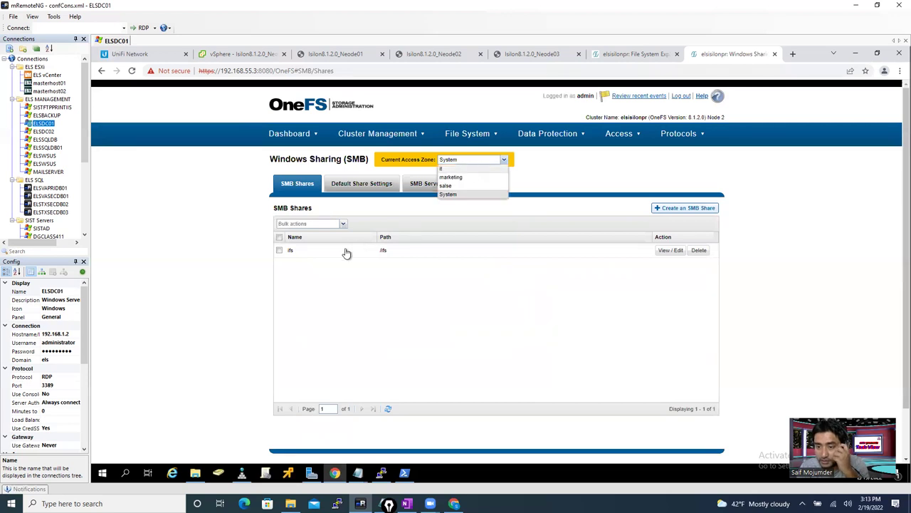
click(671, 251)
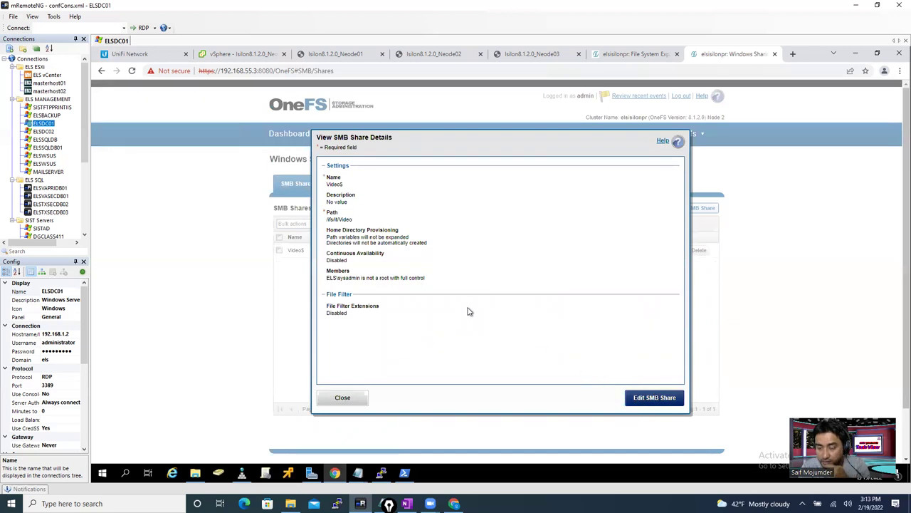
scroll(677, 287, down, 2)
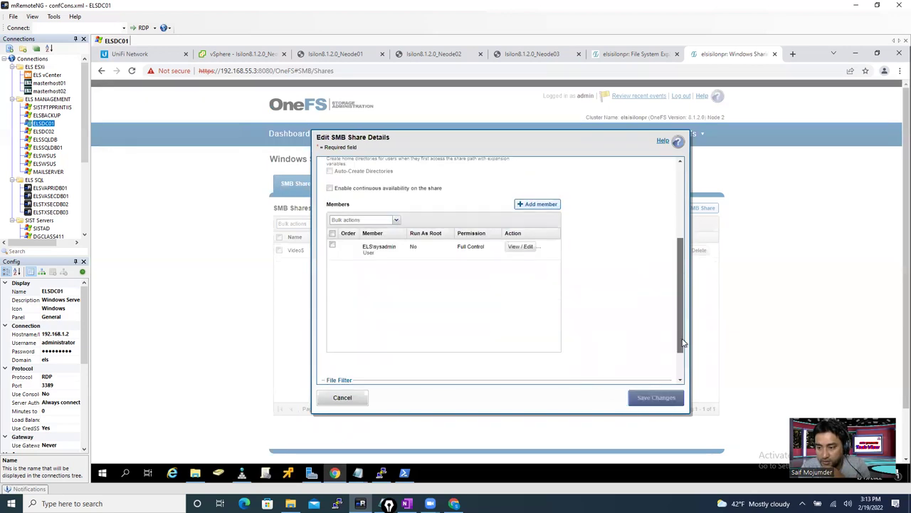
- Try adding a share member from the ADS:ELS.COM provider, then cancel out and close
click(537, 204)
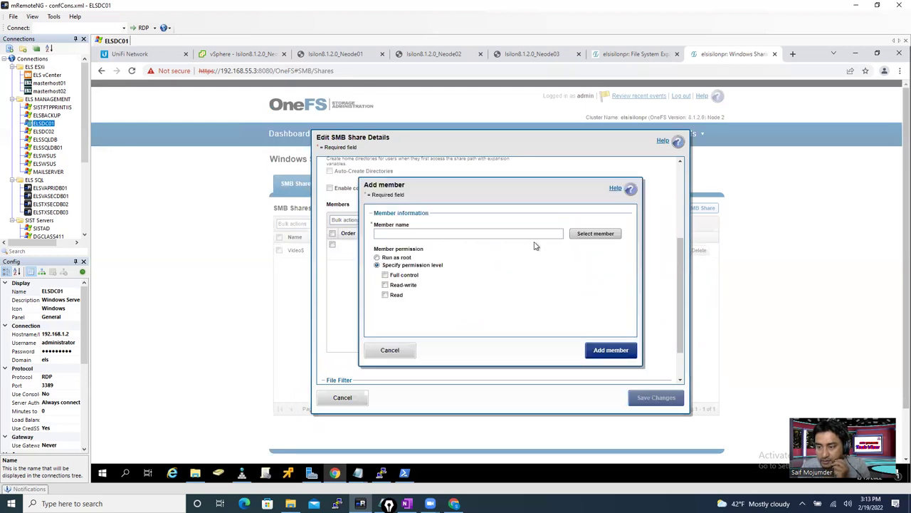
click(594, 234)
click(504, 220)
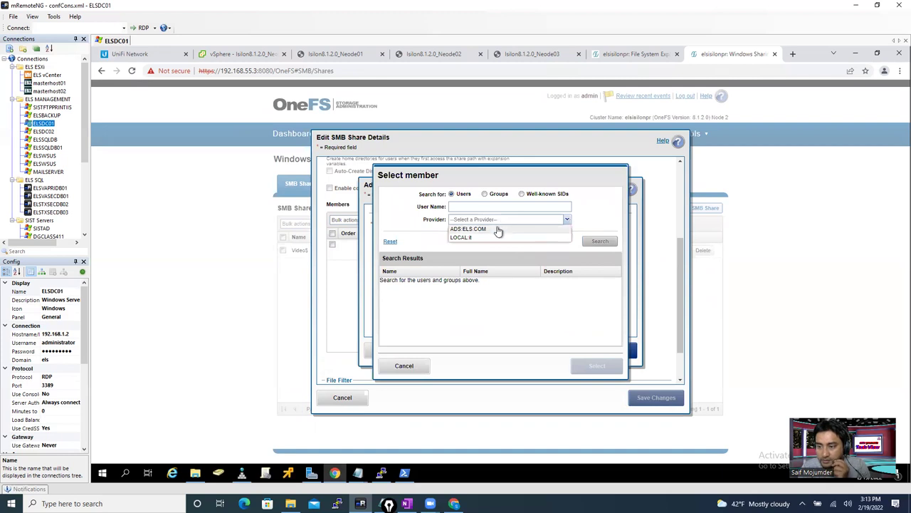
click(496, 229)
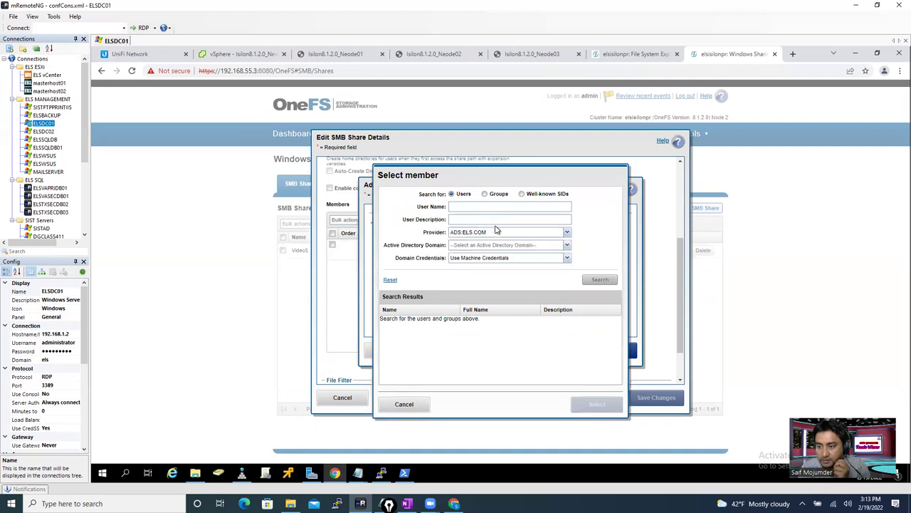
click(418, 404)
click(387, 351)
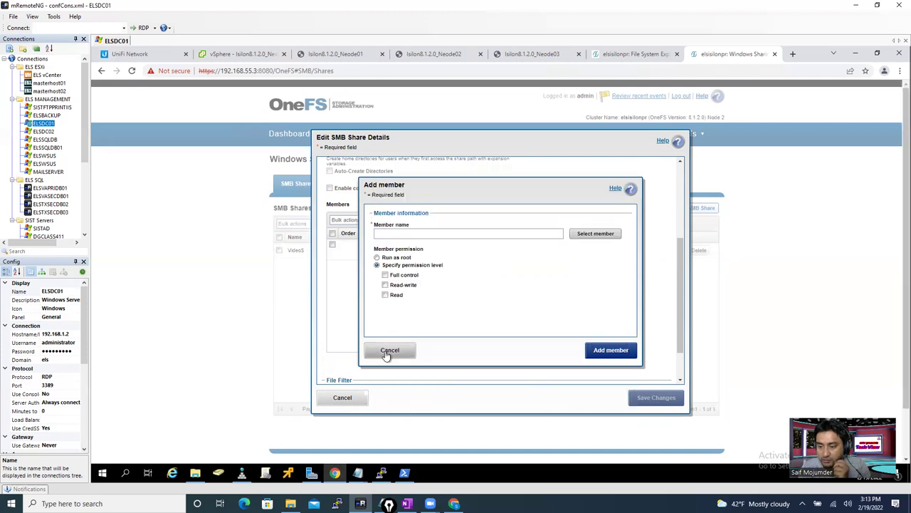
click(342, 398)
click(340, 398)
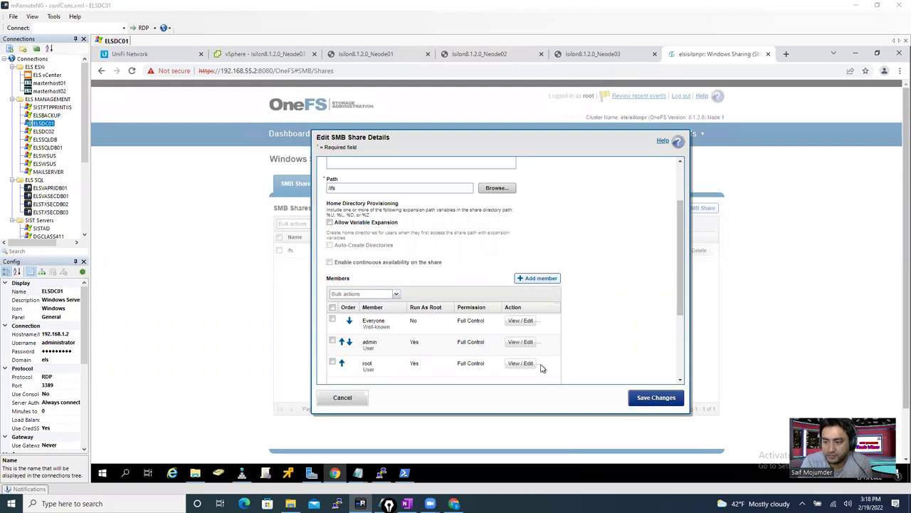
- Try removing root and admin from the ifs share, then discard and close
scroll(541, 368, down, 1)
click(539, 322)
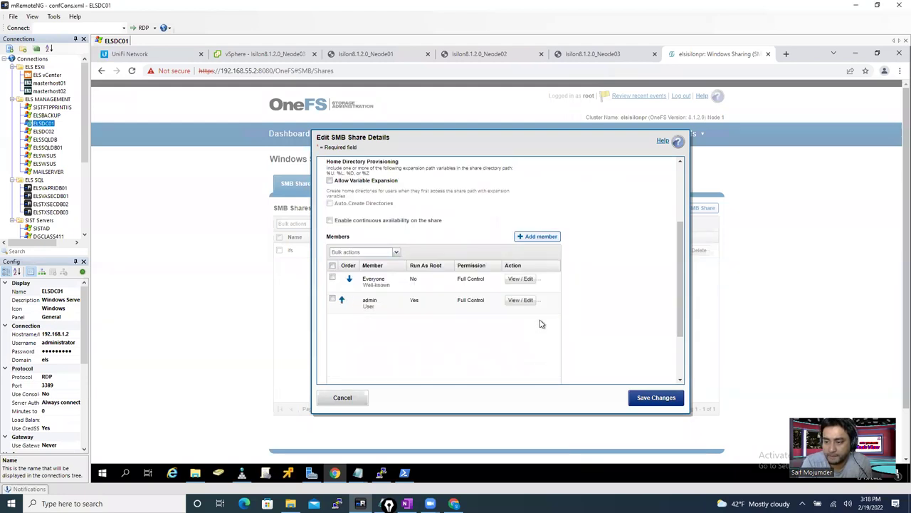
click(540, 301)
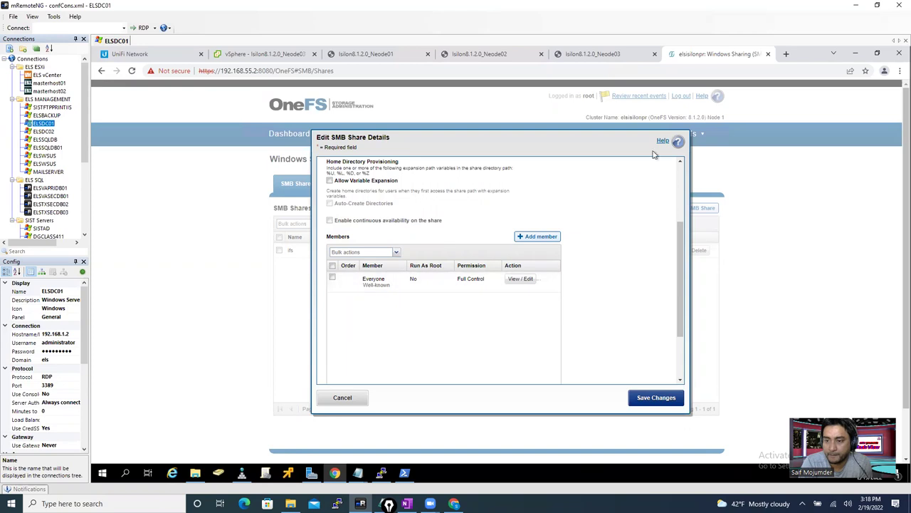
click(346, 400)
click(347, 400)
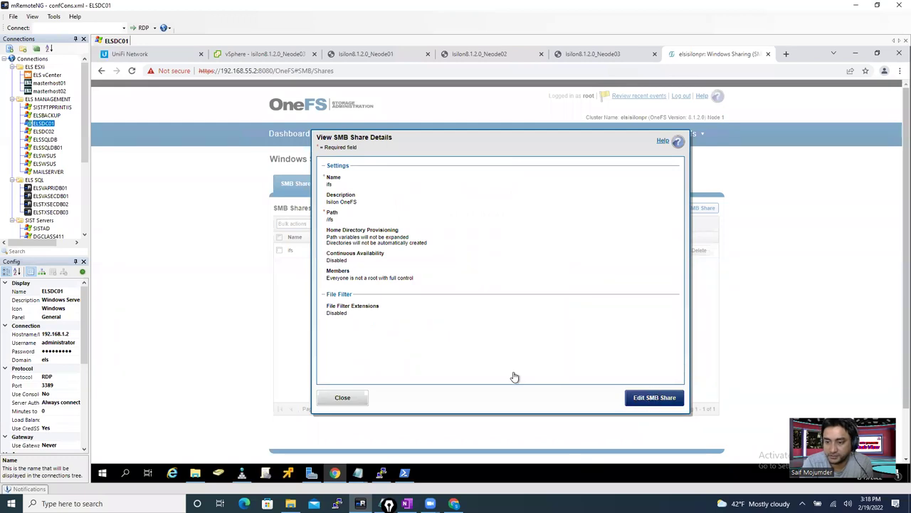
- Edit the ifs share again and remove the Everyone member
click(648, 401)
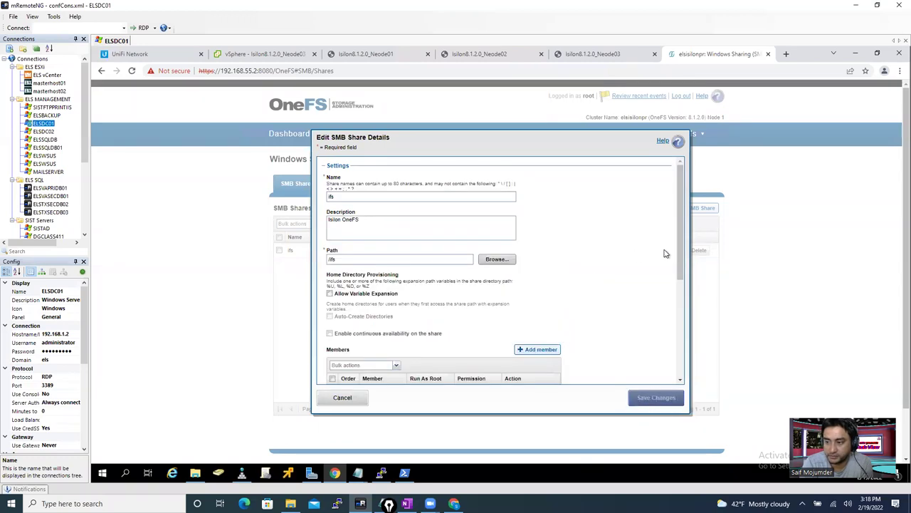
drag(682, 255, 688, 285)
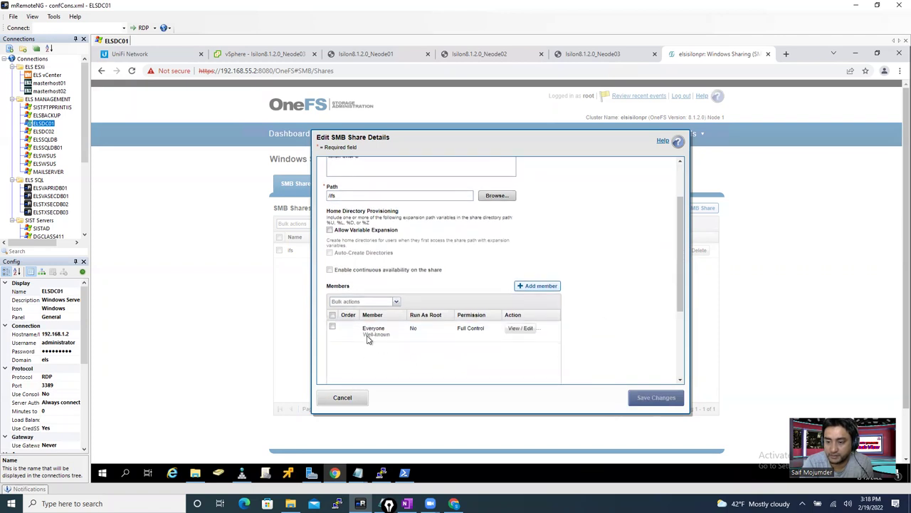
scroll(542, 332, down, 1)
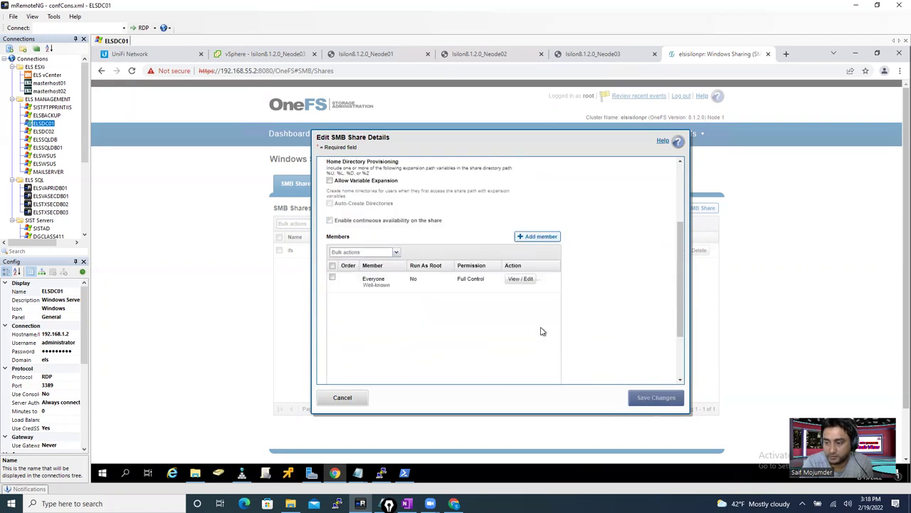
click(542, 279)
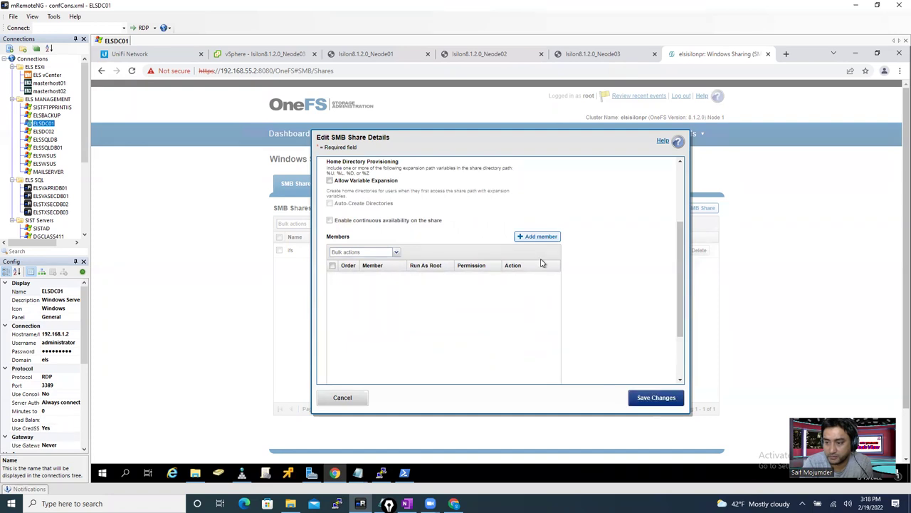
- Add the FILE:System user root as a run-as-root member
click(537, 237)
click(595, 233)
click(474, 220)
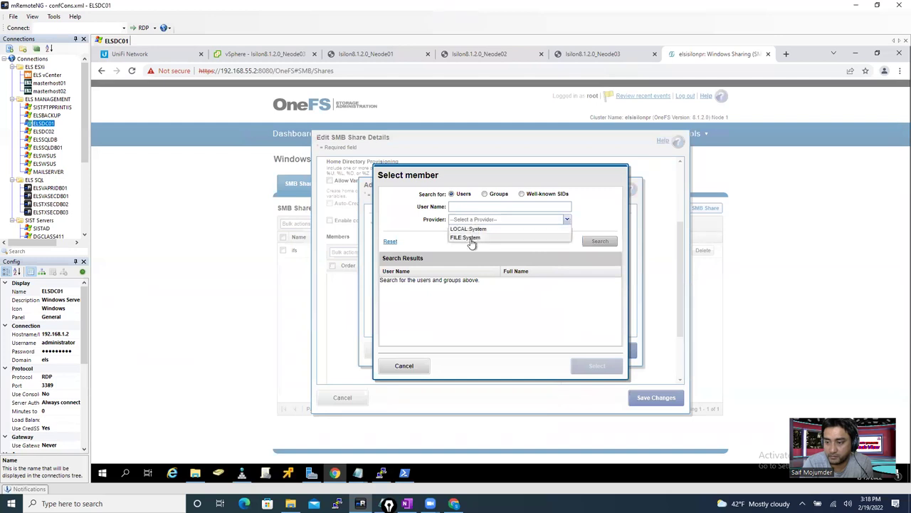
click(472, 238)
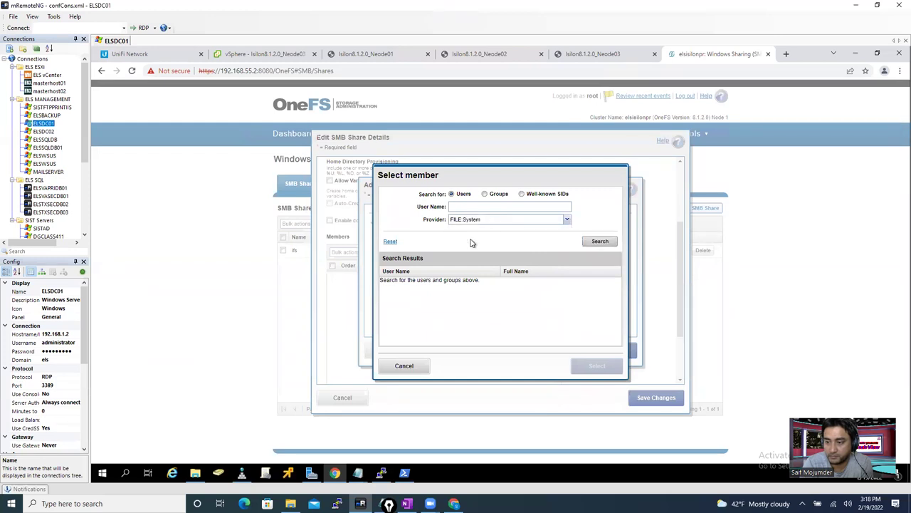
click(598, 243)
click(415, 287)
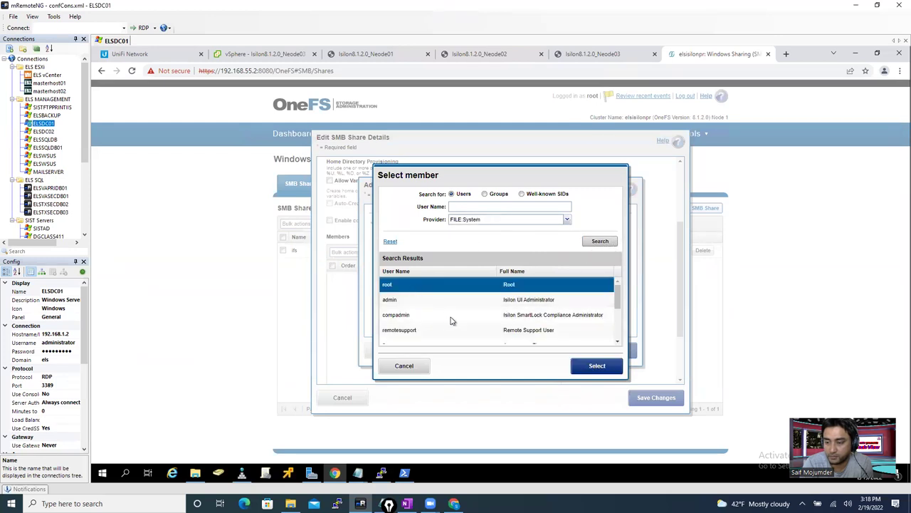
click(576, 376)
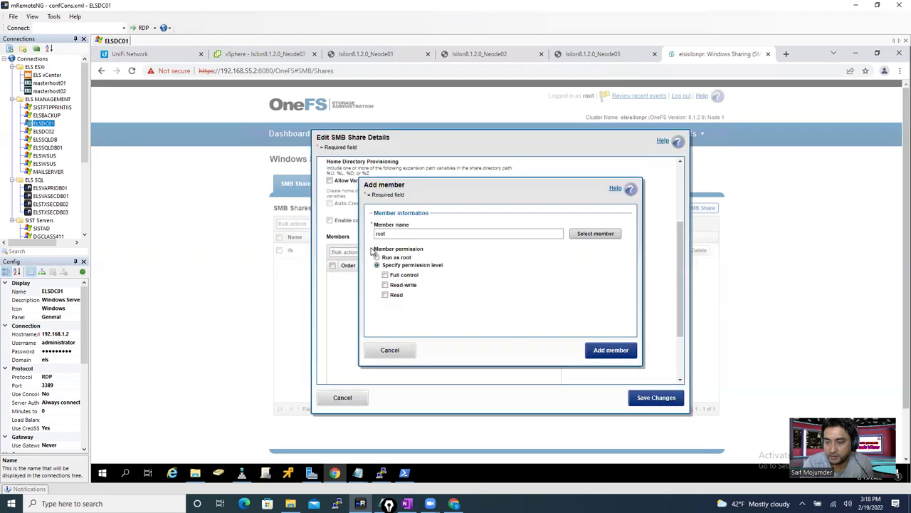
click(377, 258)
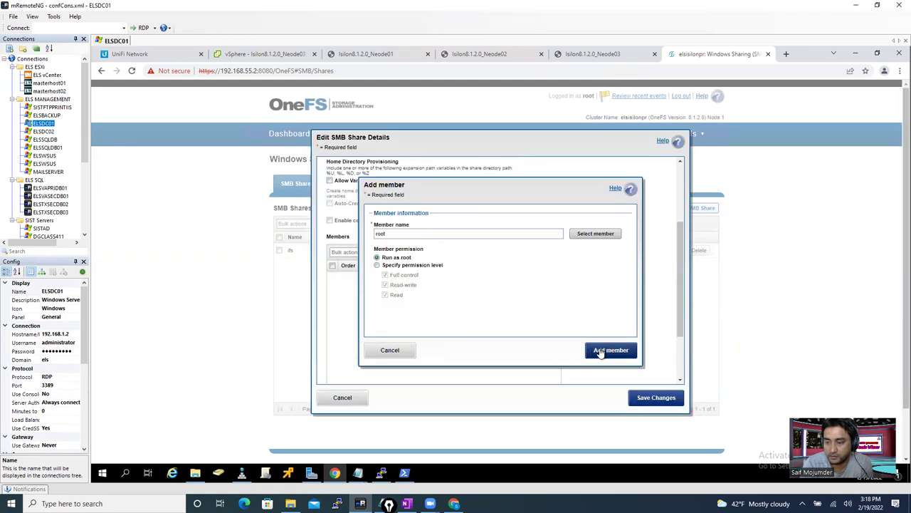
click(600, 351)
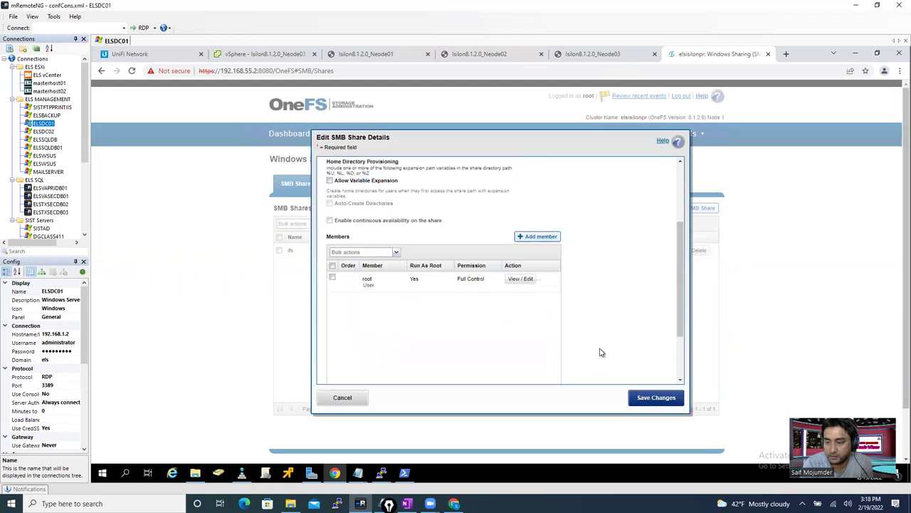
- Add the FILE:System user admin as a run-as-root member
click(551, 239)
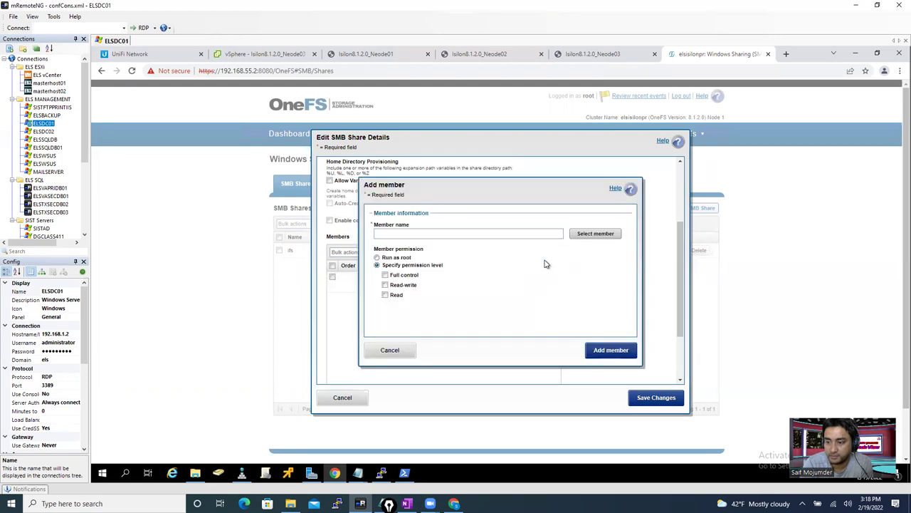
click(588, 235)
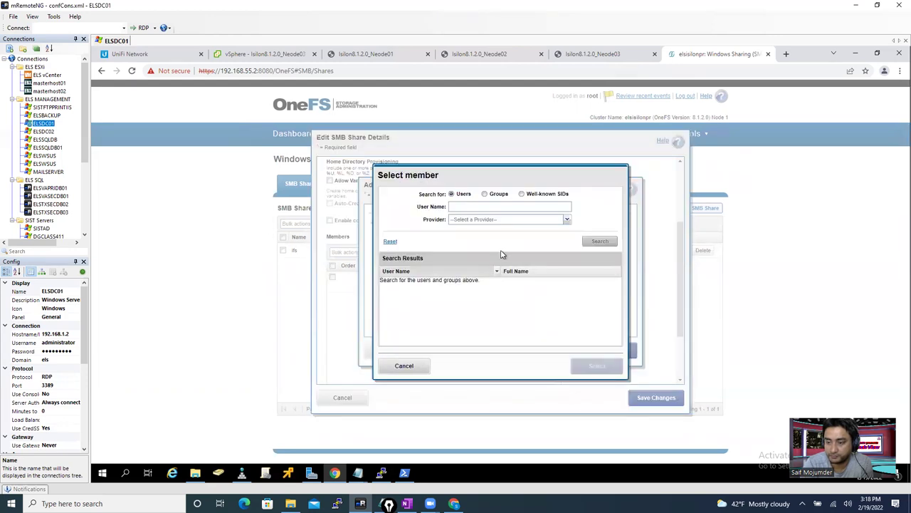
click(479, 220)
click(476, 238)
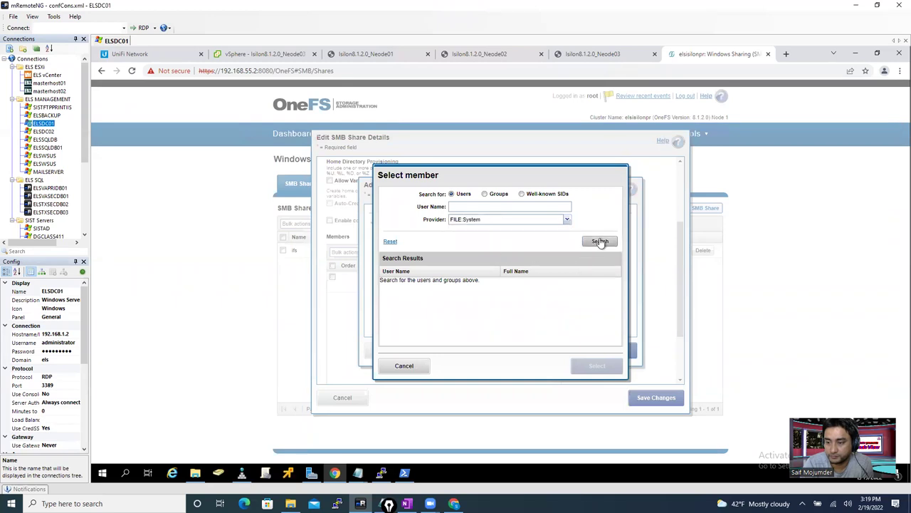
click(599, 241)
click(408, 302)
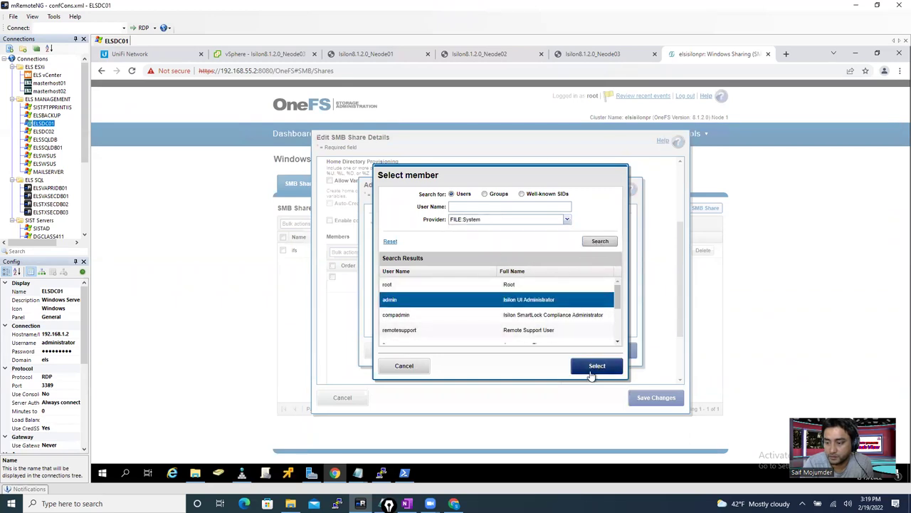
click(595, 366)
click(377, 258)
click(603, 349)
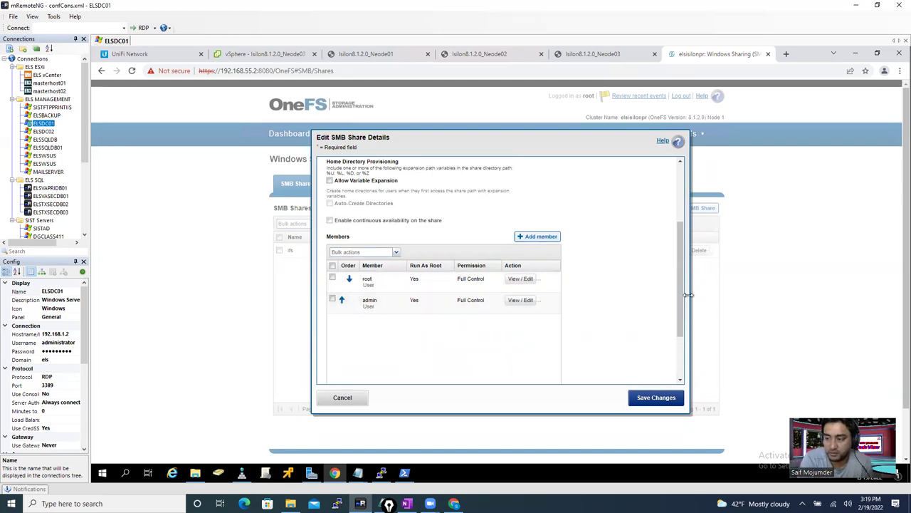
- Save the ifs share's member changes and close the details
drag(681, 289, 681, 232)
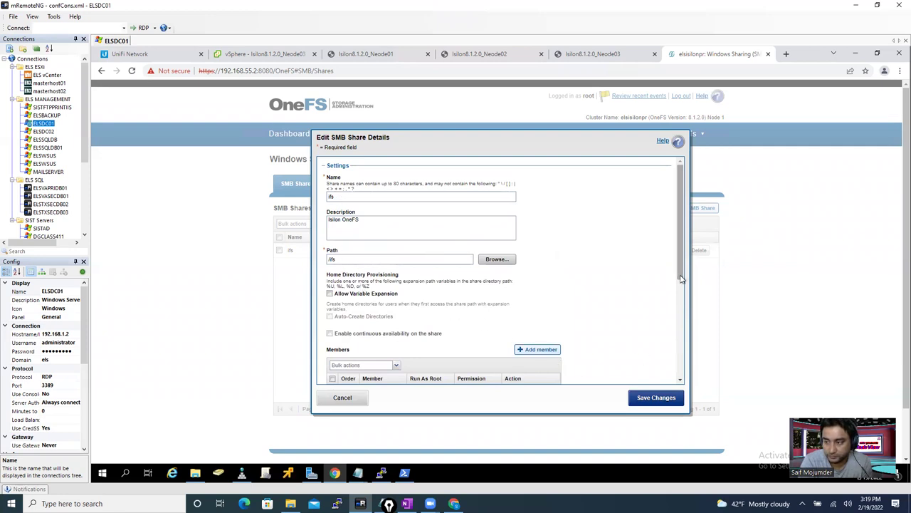
scroll(638, 359, down, 5)
click(644, 403)
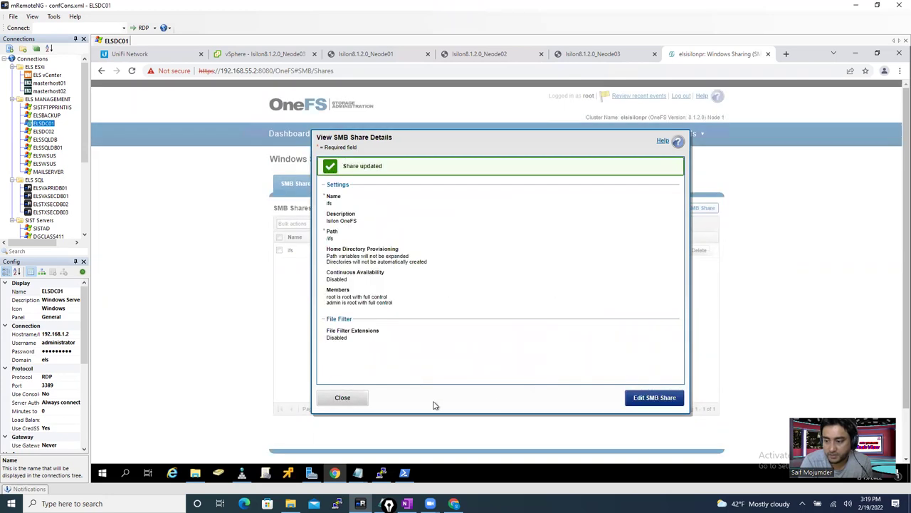
click(343, 398)
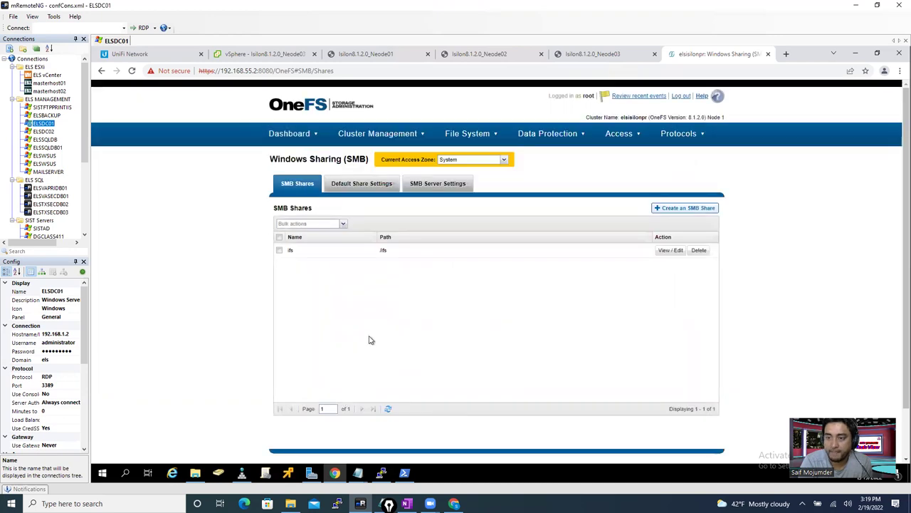
- In File Explorer, change the path to \\192.168.55.150\ifs\ to show the ifs share
click(197, 475)
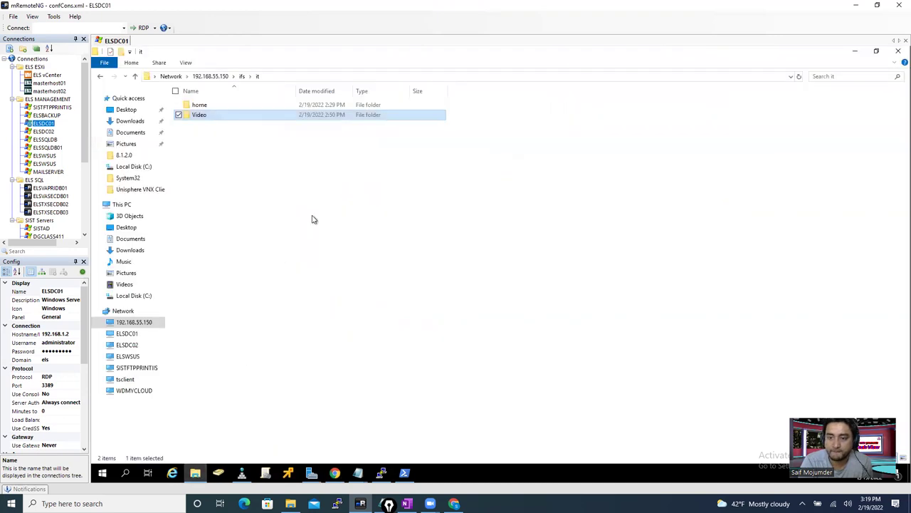
click(276, 77)
click(270, 76)
key(BackSpace)
key(BackSpace)
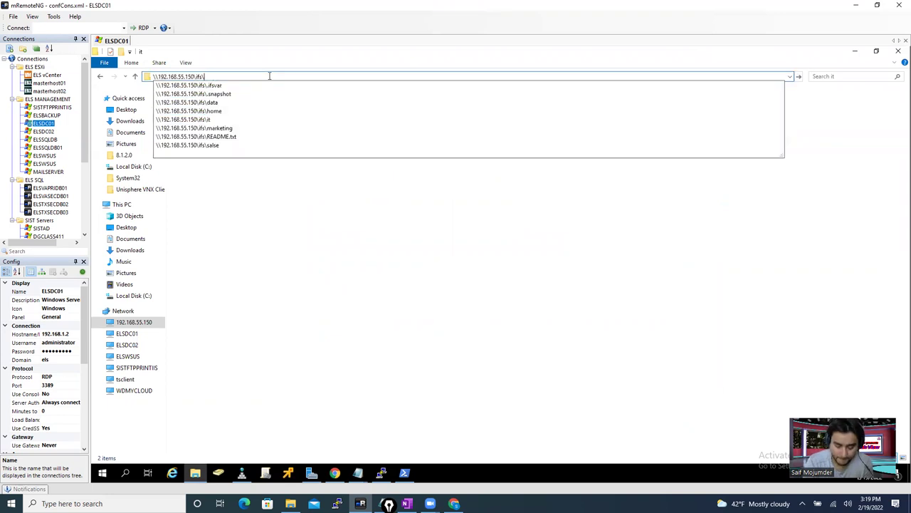
key(Return)
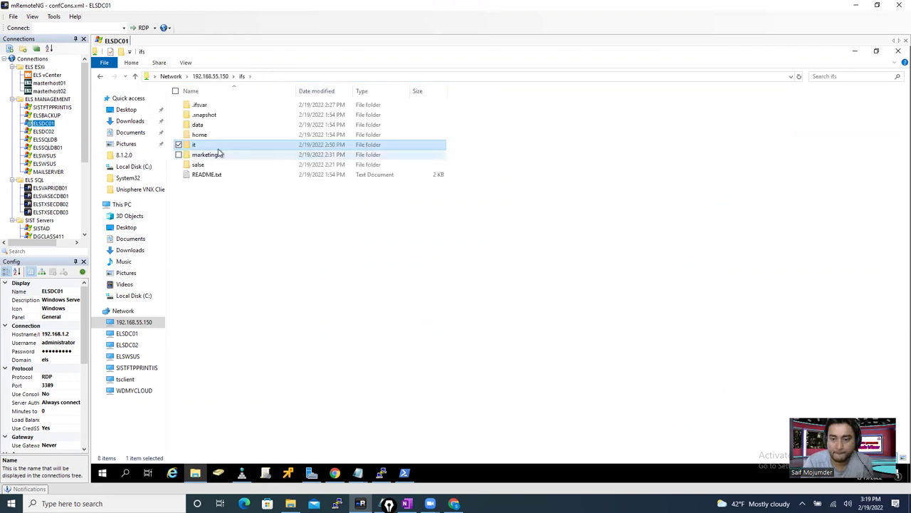
- Open the it folder's Security permission editor and Add dialog, then cancel and close all
right_click(208, 146)
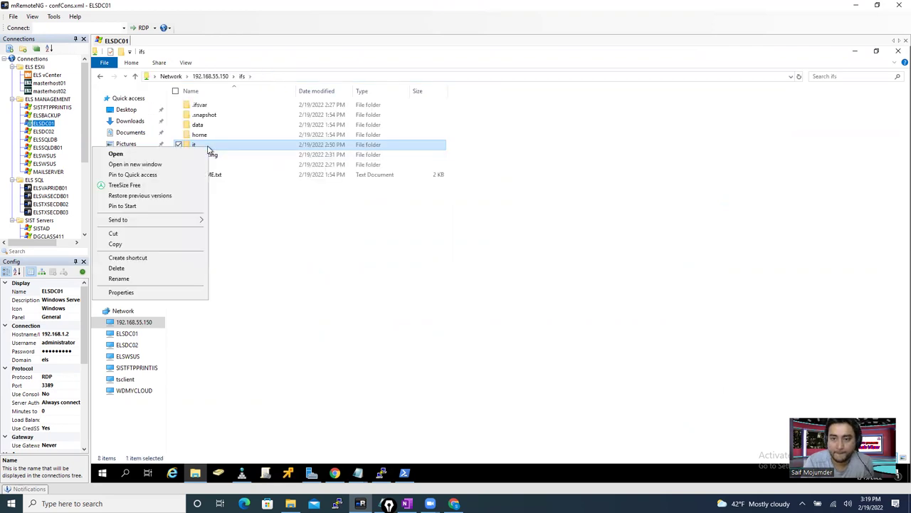
click(136, 292)
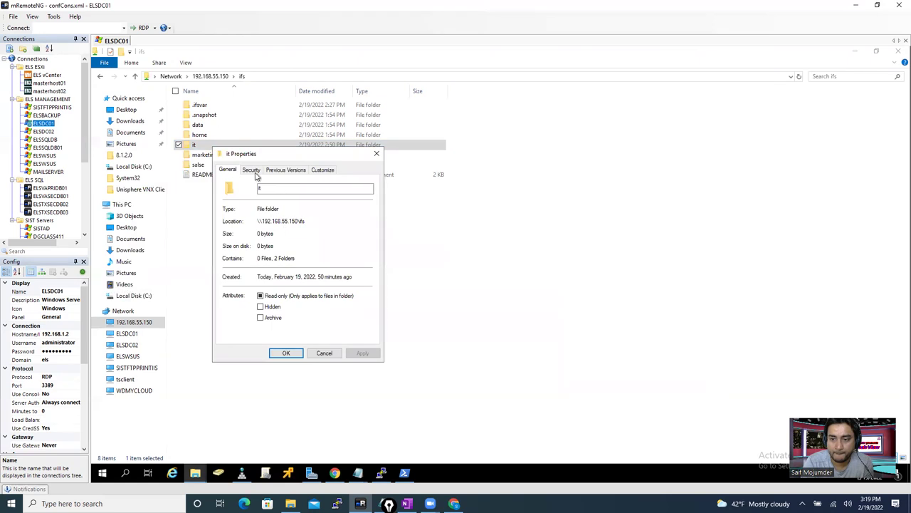
click(251, 170)
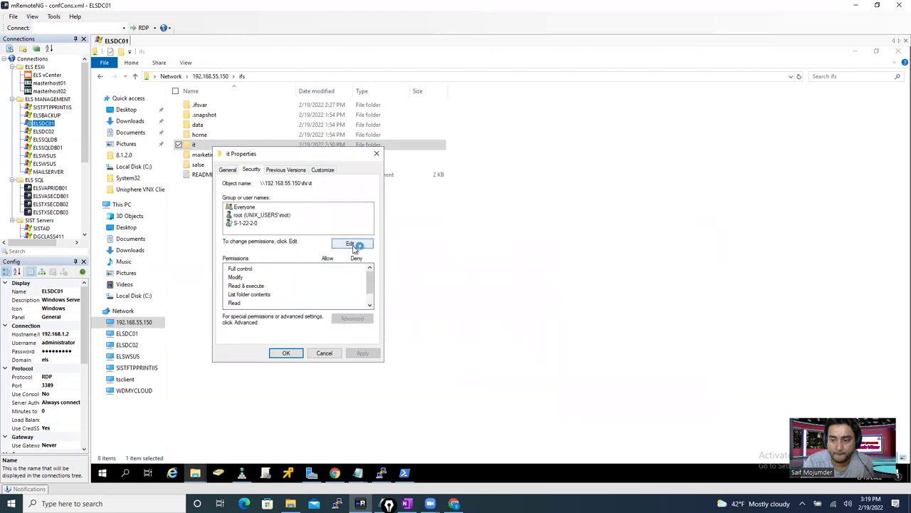
click(349, 246)
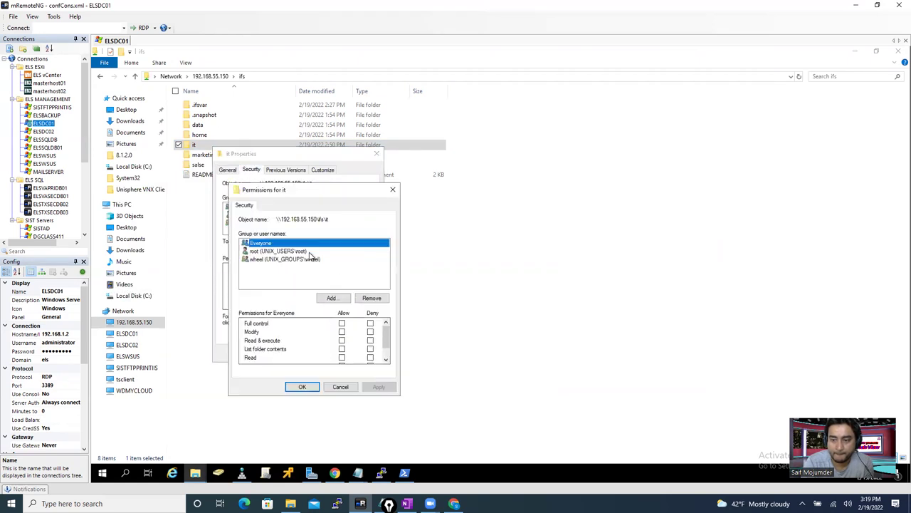
click(334, 299)
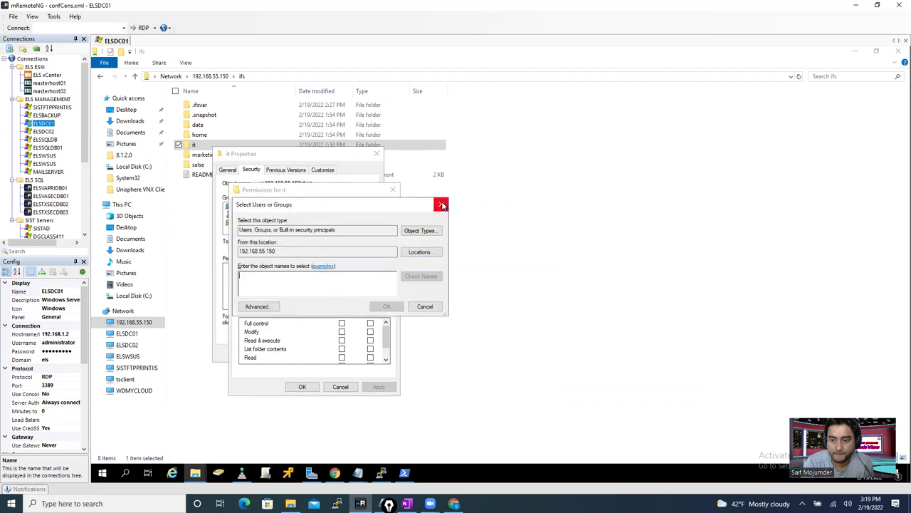
click(419, 230)
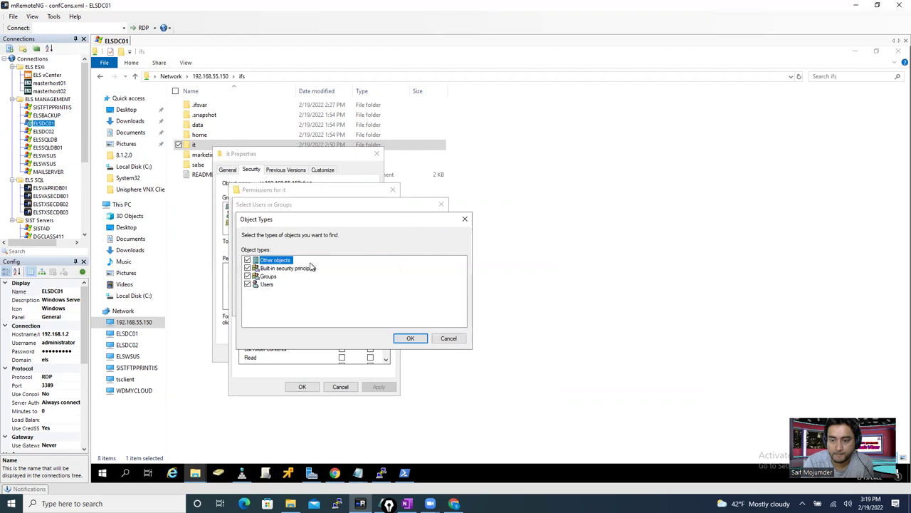
click(448, 337)
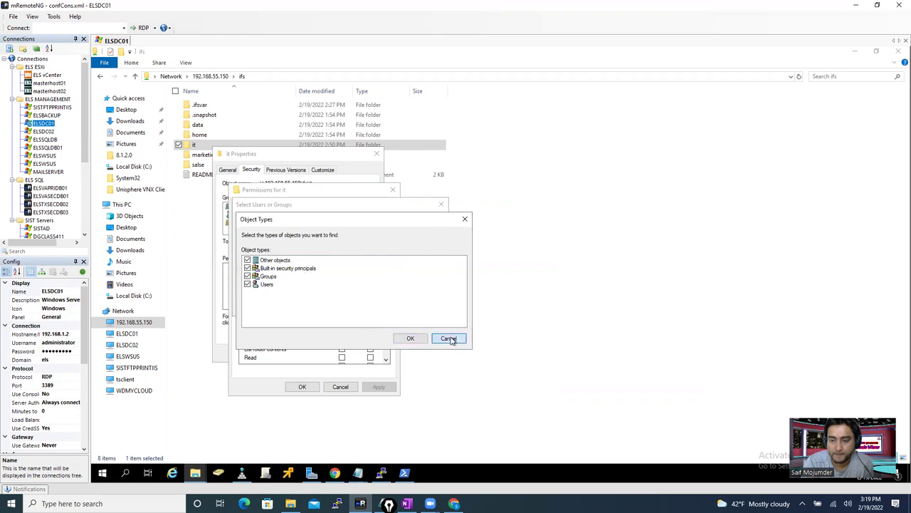
click(441, 204)
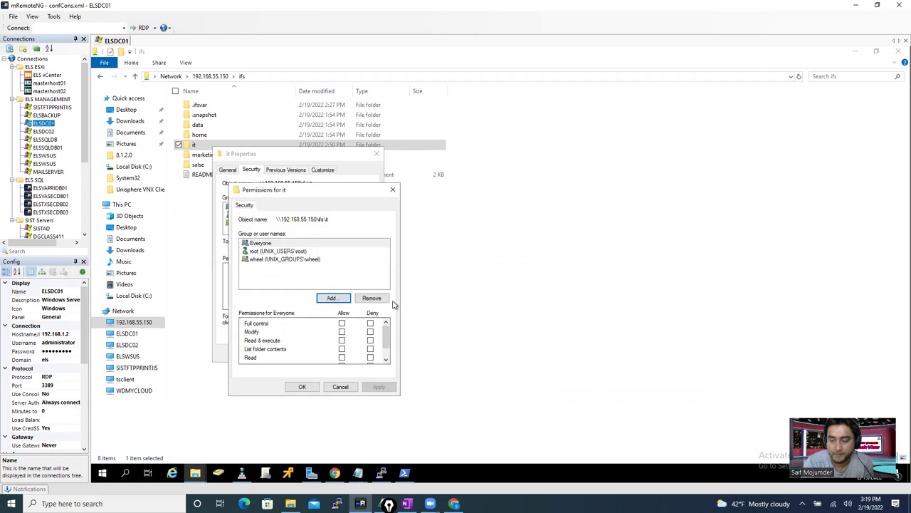
click(392, 190)
click(378, 155)
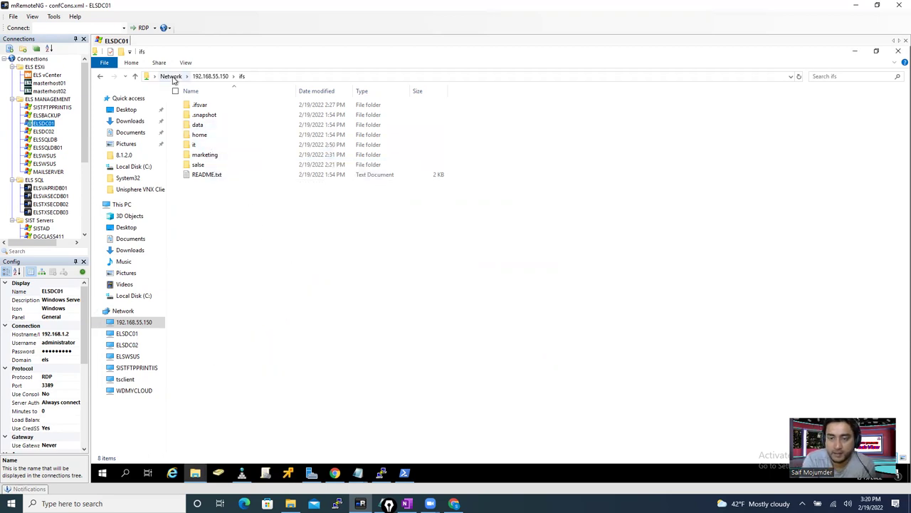
- Go up to the server's shares, reopen ifs, and select the it folder
click(214, 76)
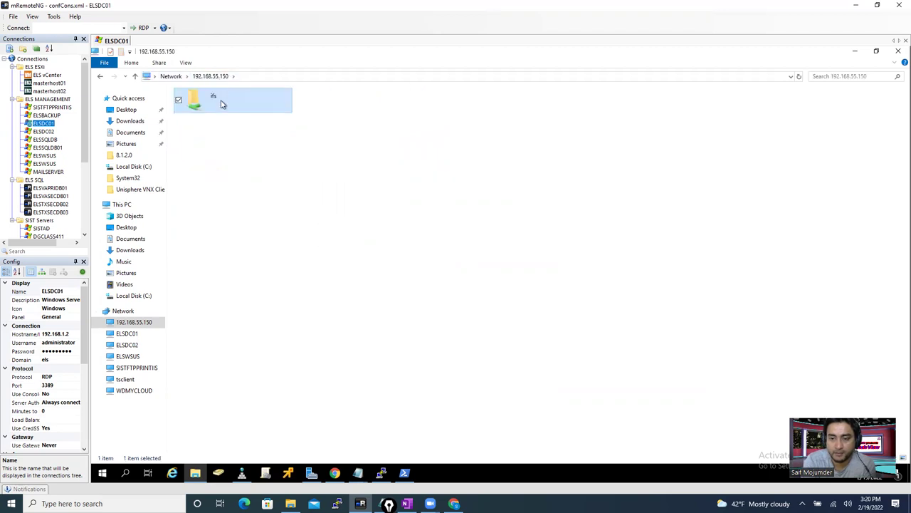
double_click(221, 104)
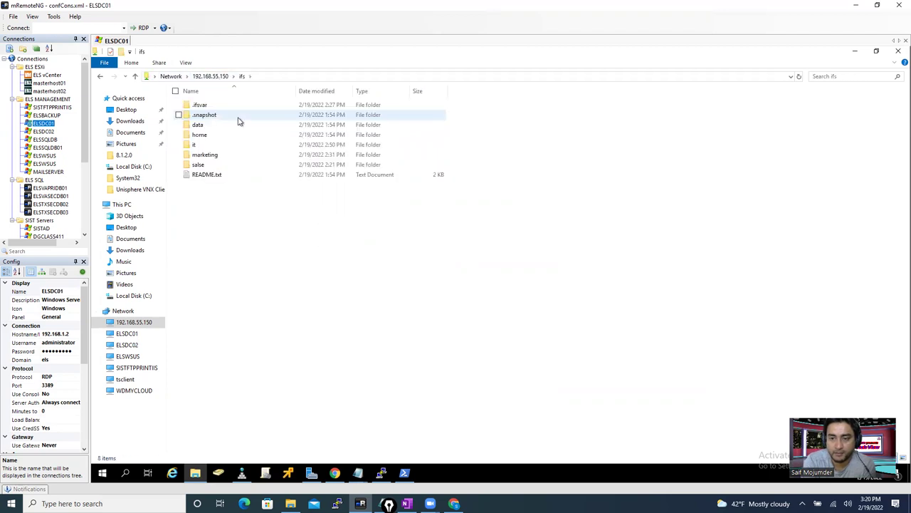
click(204, 154)
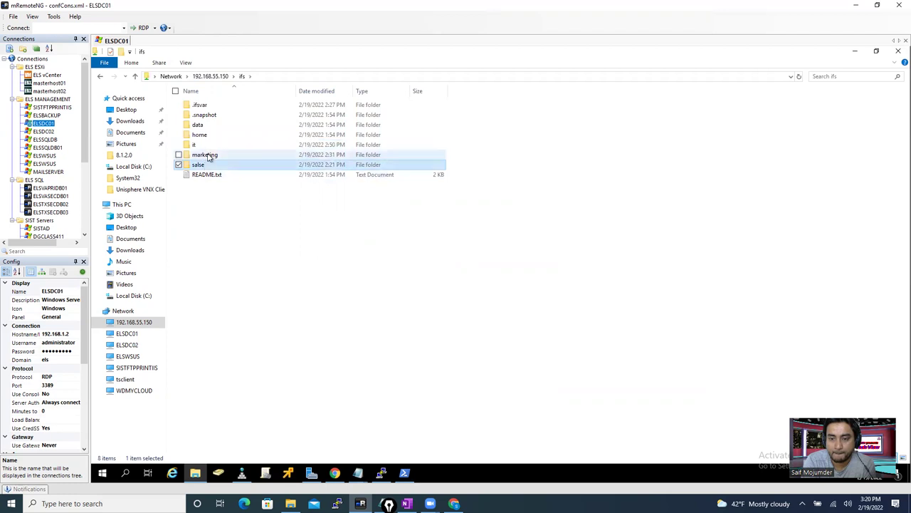
click(200, 145)
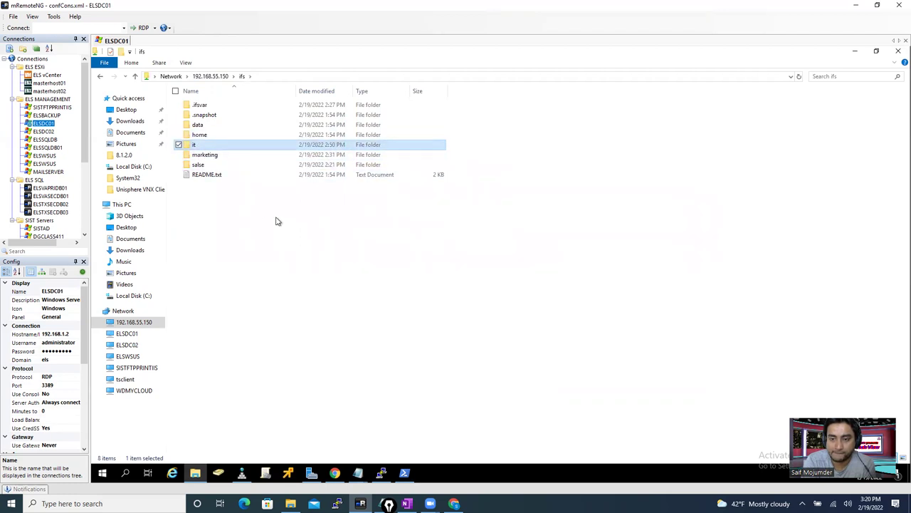
- Switch the OneFS SMB shares list to the it zone and cancel the Create an SMB Share dialog
click(335, 473)
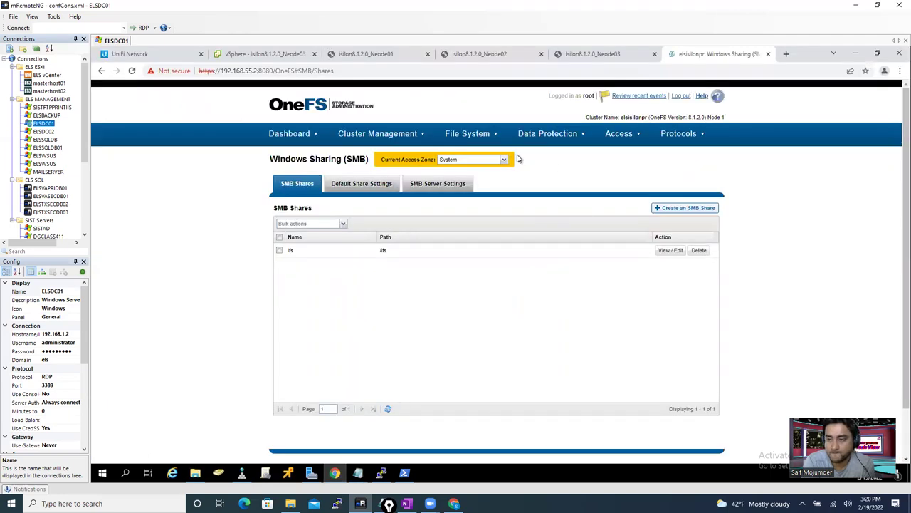
click(465, 162)
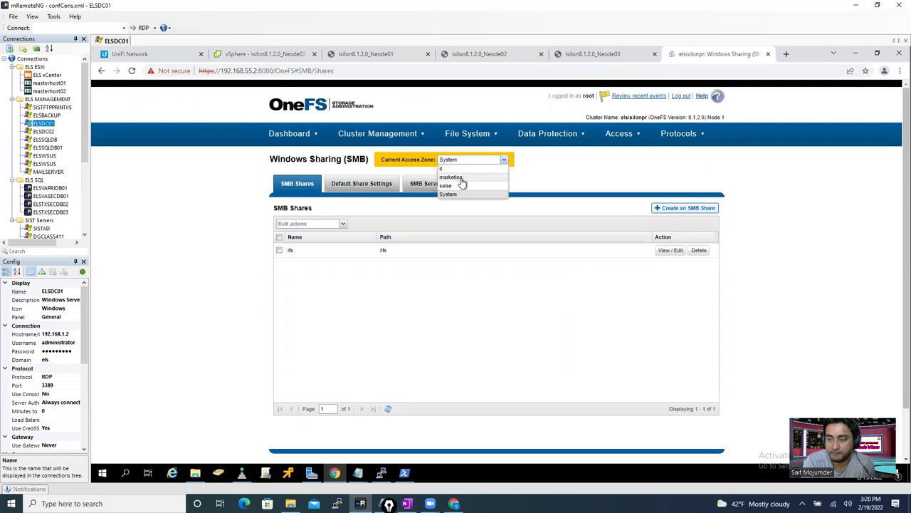
click(513, 187)
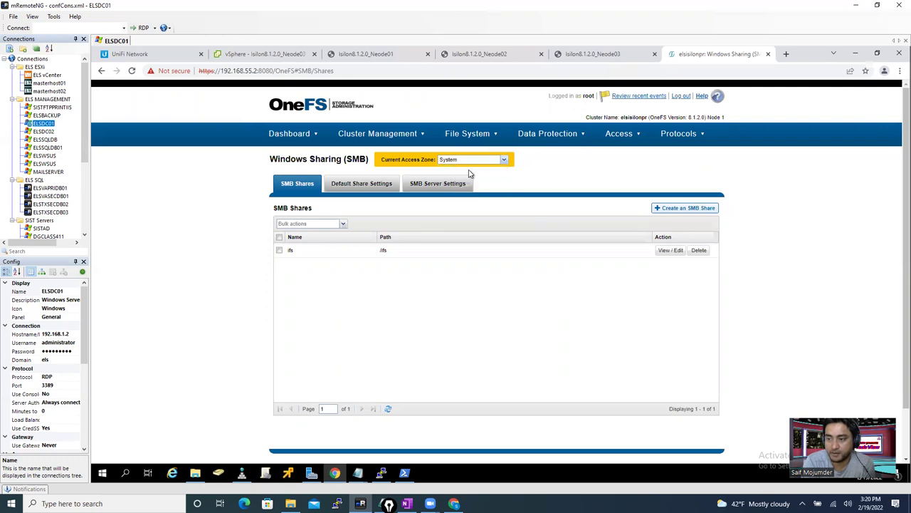
click(504, 162)
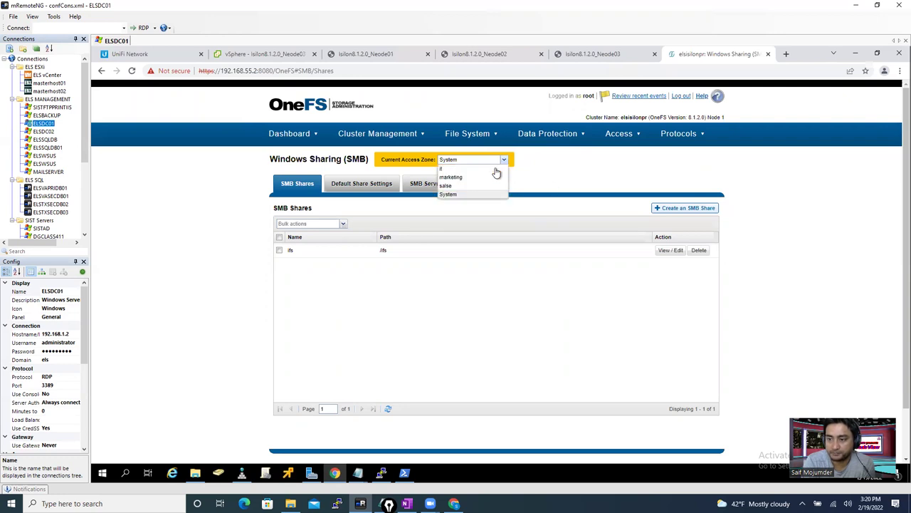
click(470, 169)
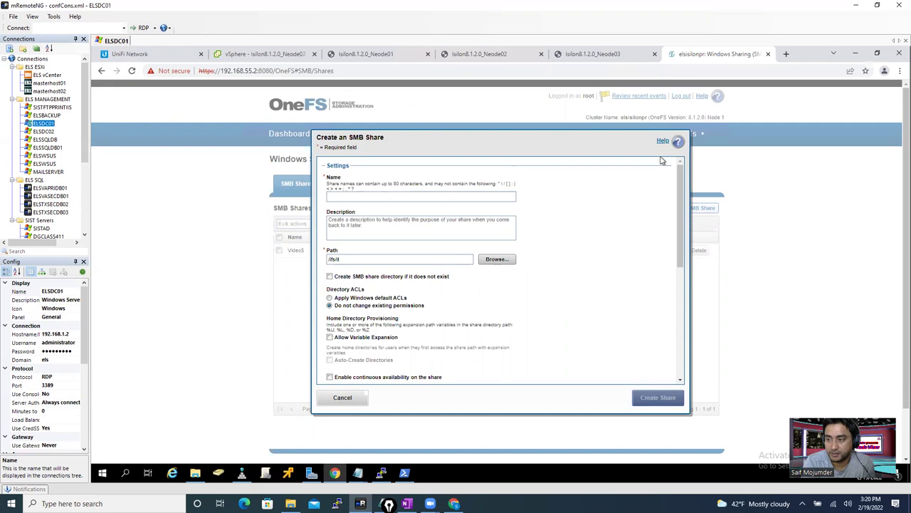
click(344, 399)
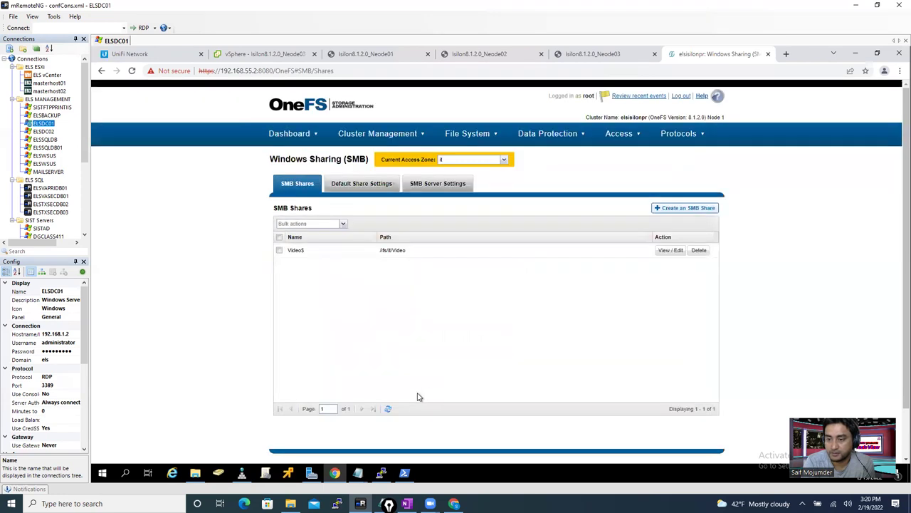
click(681, 141)
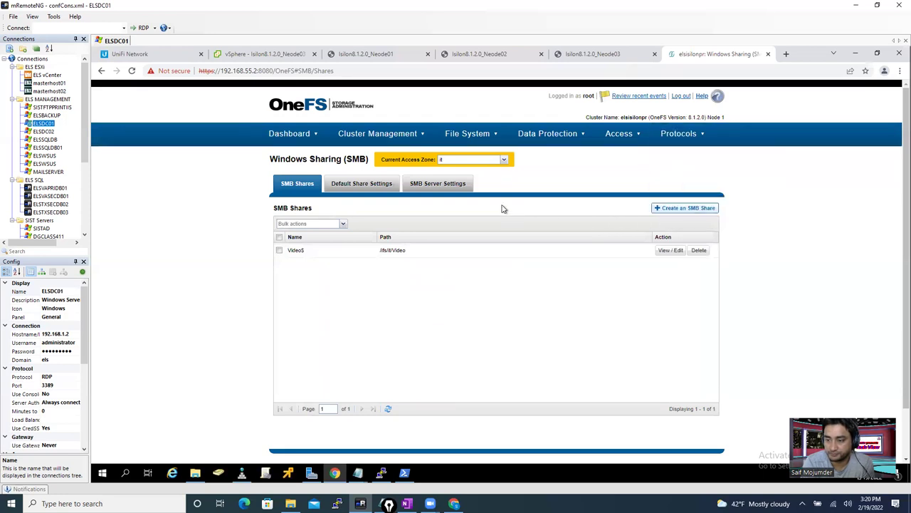
- Add Active Directory ELS.COM to the System zone's providers next to Local System and File System, then save
mouse_move(621, 141)
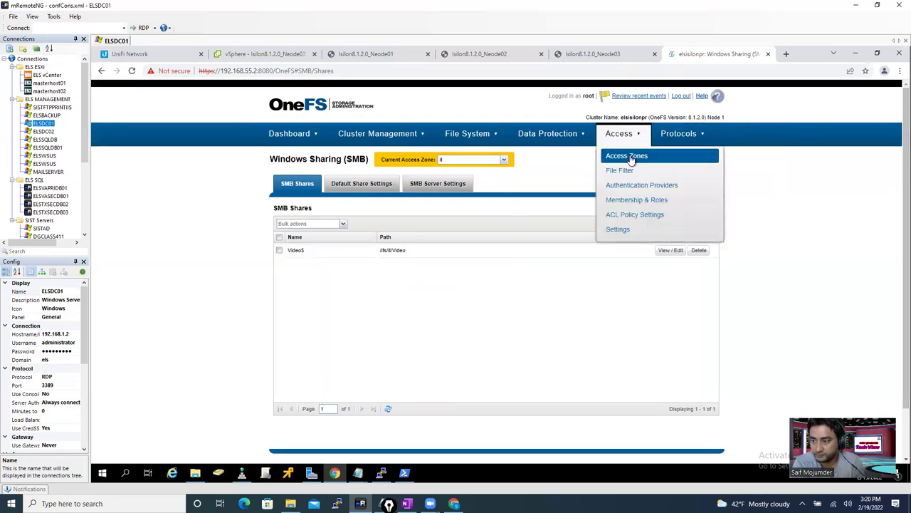
click(631, 158)
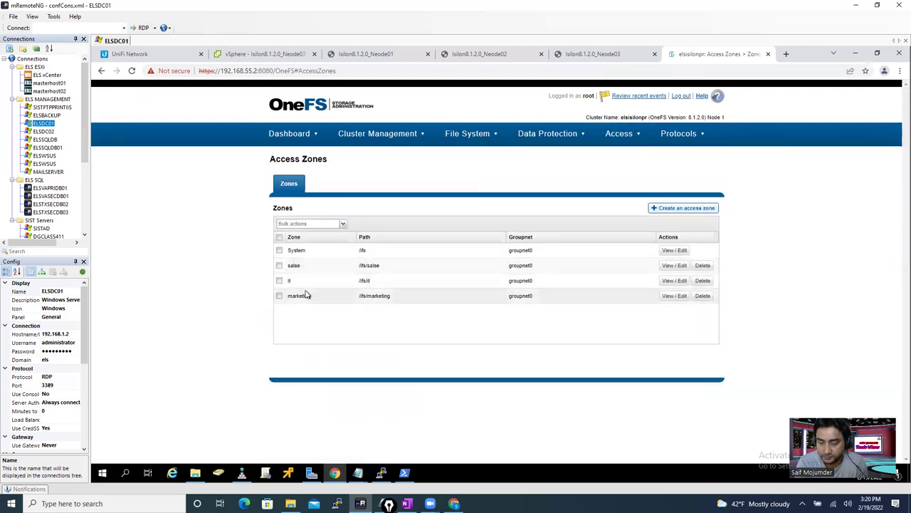
click(674, 250)
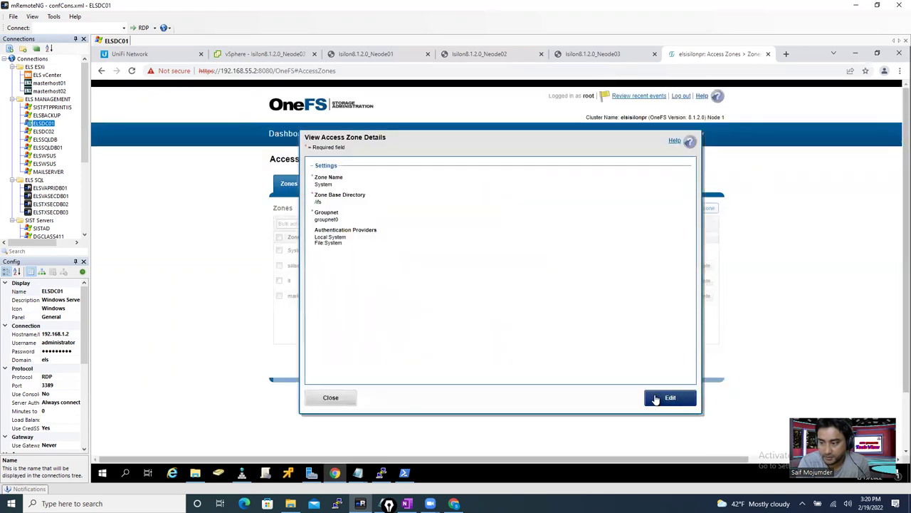
click(659, 399)
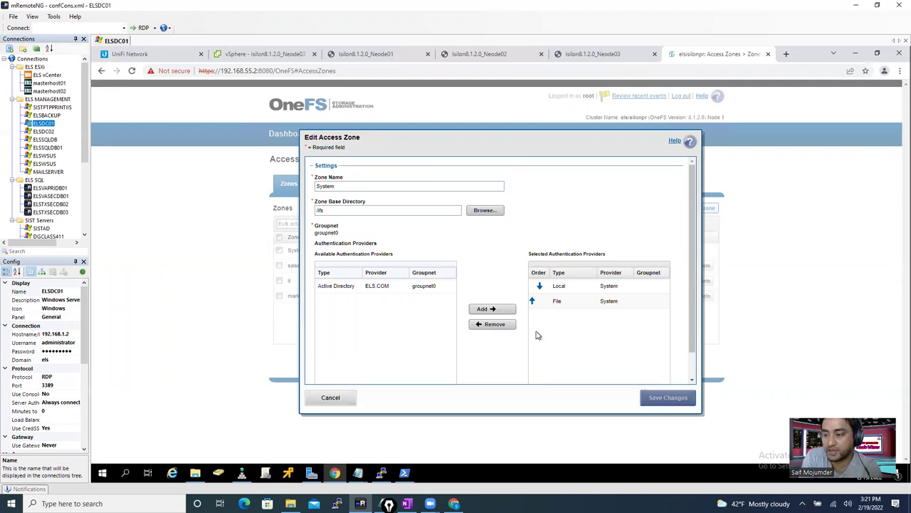
click(378, 288)
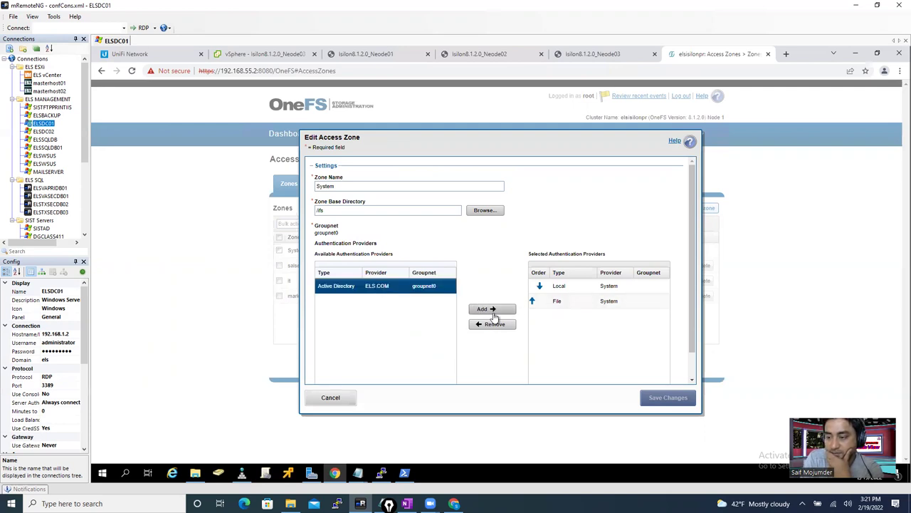
click(492, 310)
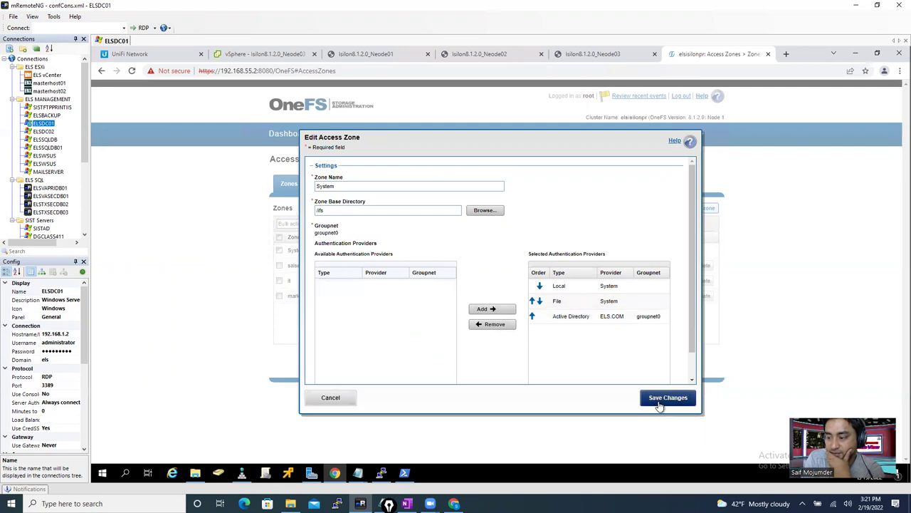
click(667, 398)
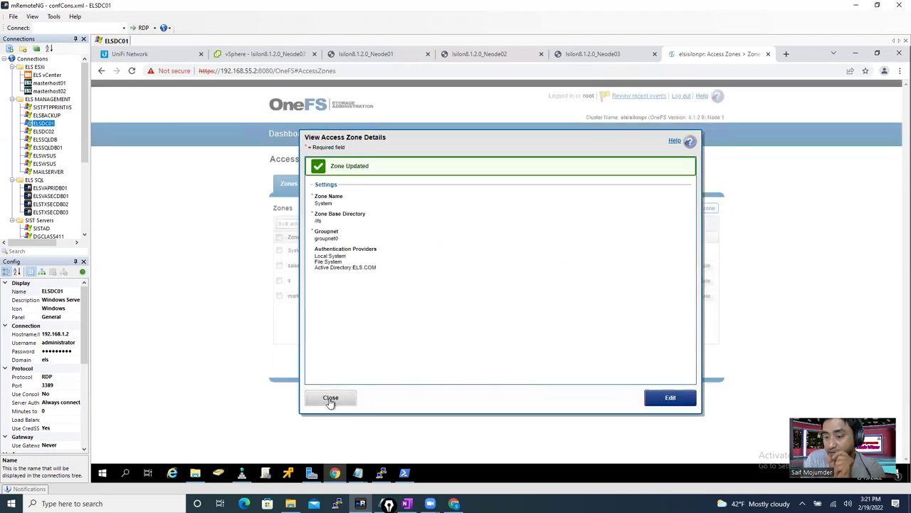
click(330, 399)
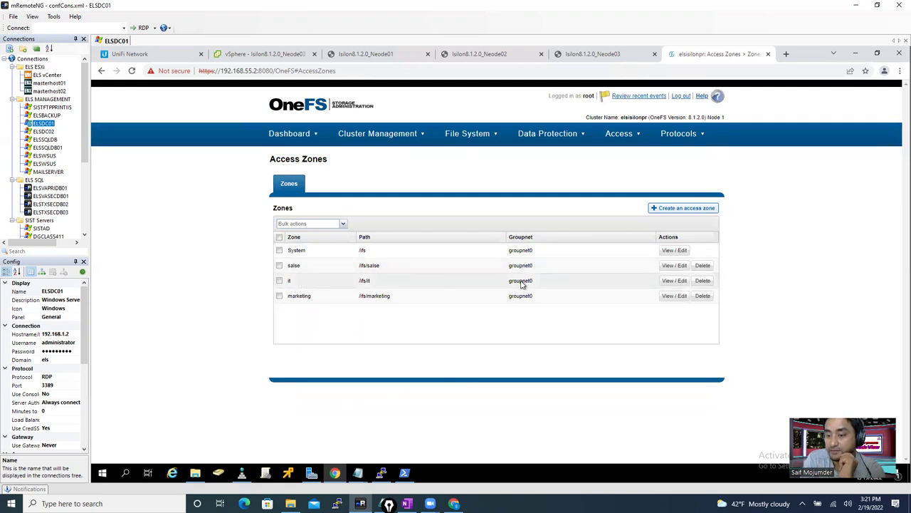
mouse_move(620, 135)
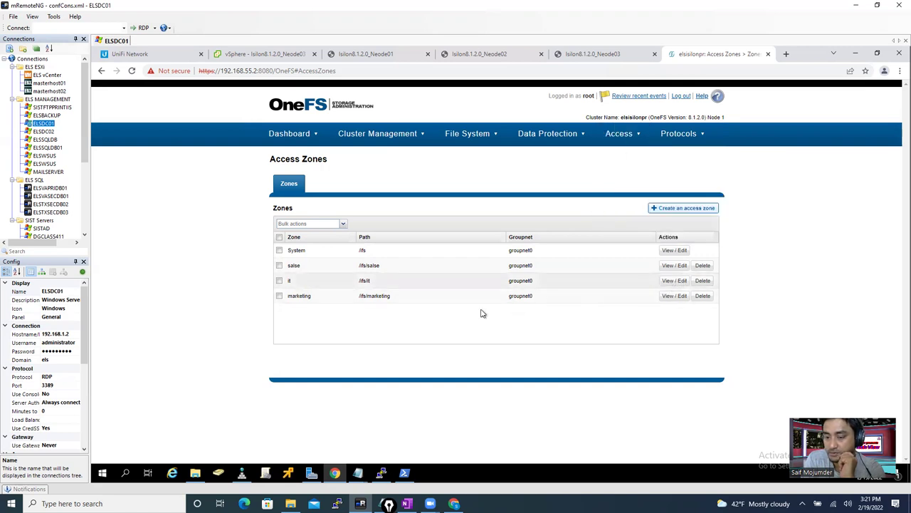
- Open the it zone's provider settings, then discard the edits and leave it unchanged
click(668, 398)
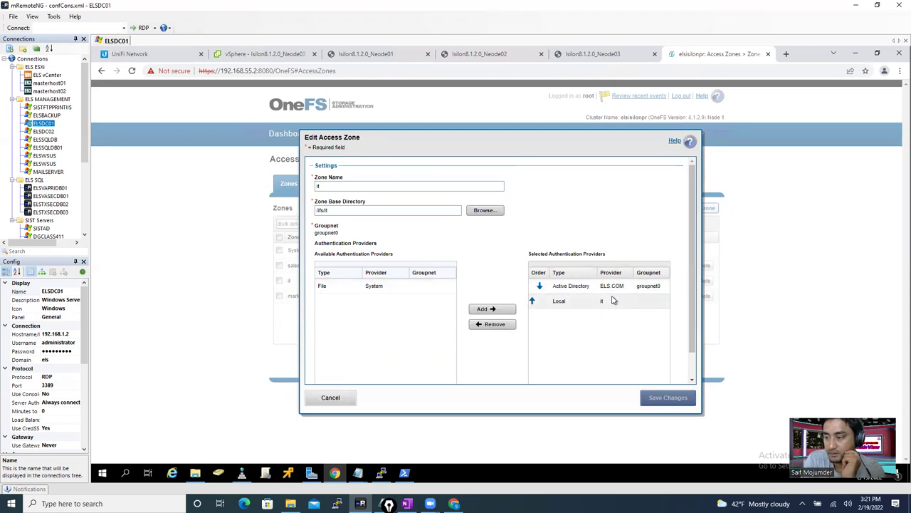
click(611, 301)
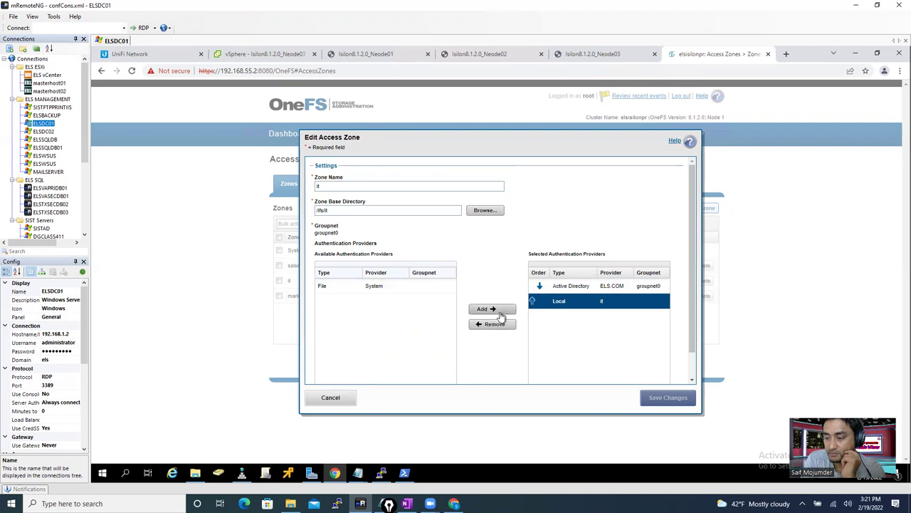
click(390, 289)
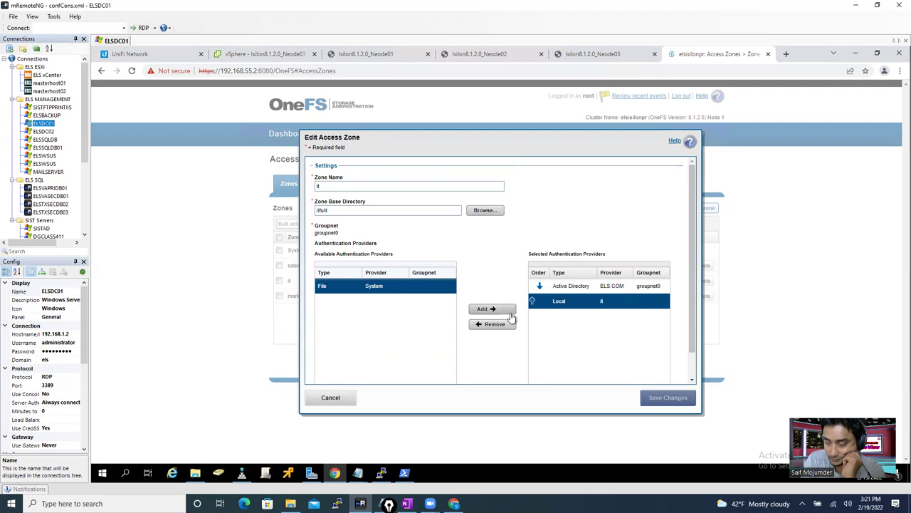
click(336, 398)
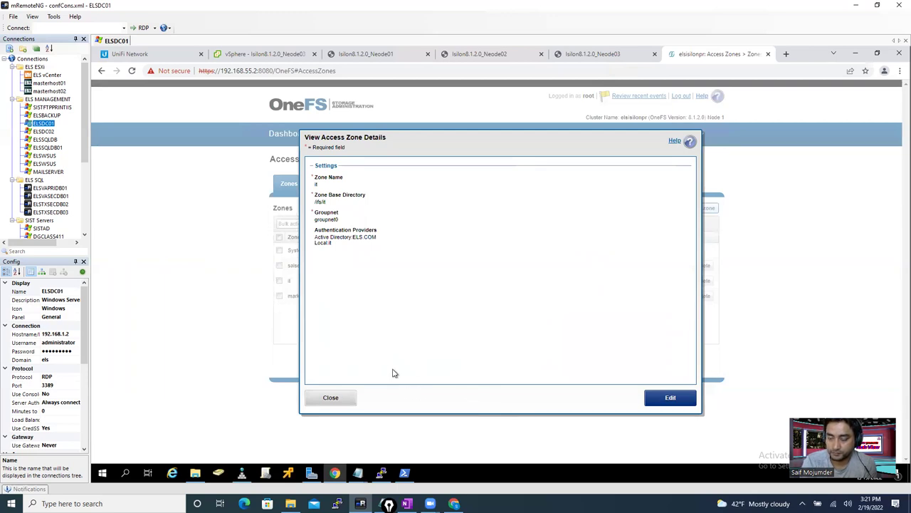
click(332, 398)
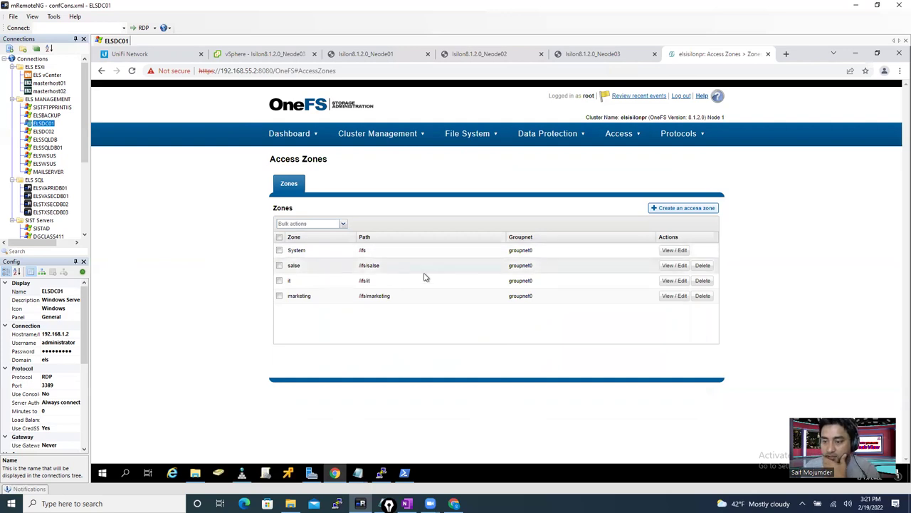
- Add the File System provider to the salse zone and save it
click(675, 265)
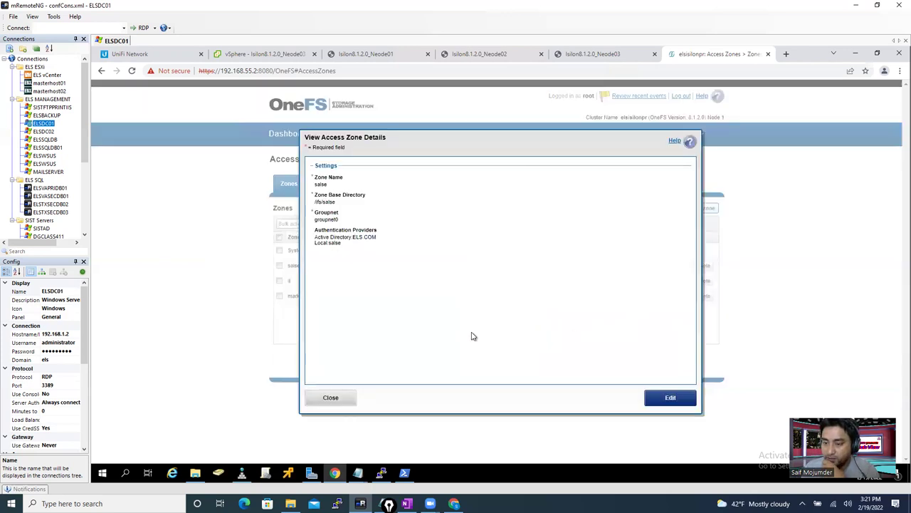
click(672, 398)
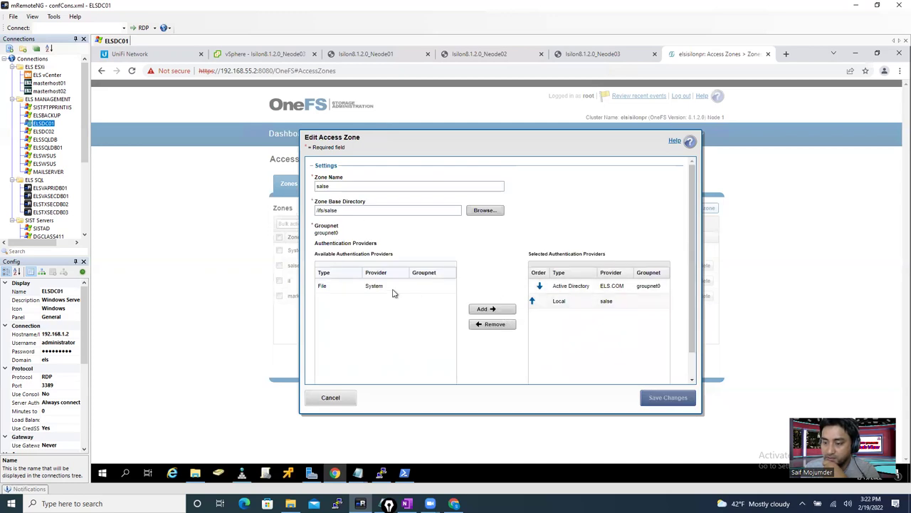
click(378, 288)
click(488, 309)
click(667, 398)
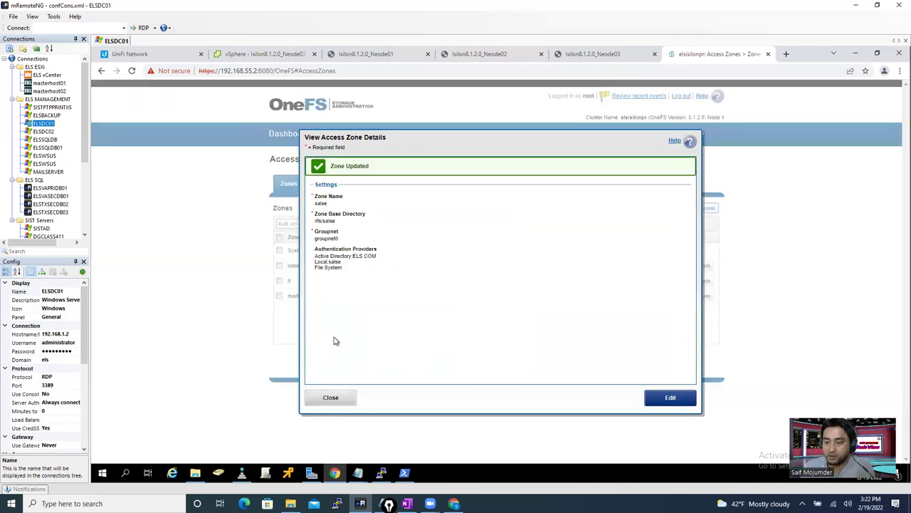
click(330, 397)
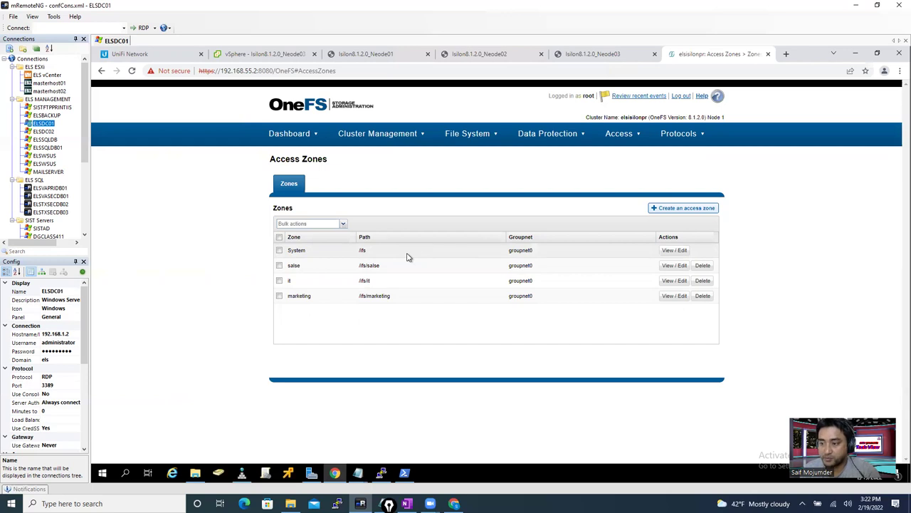
- Bring up the ifs share's settings from the System zone's SMB shares list
click(686, 135)
click(697, 157)
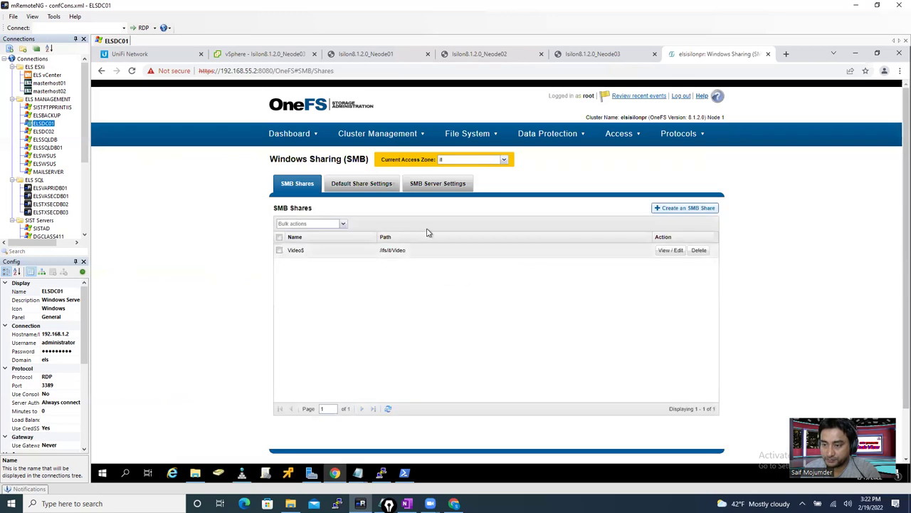
click(467, 159)
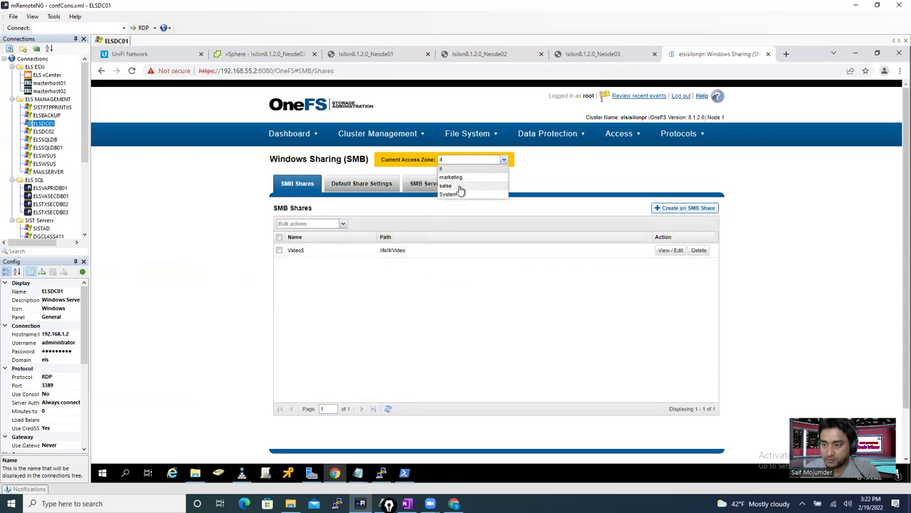
click(453, 194)
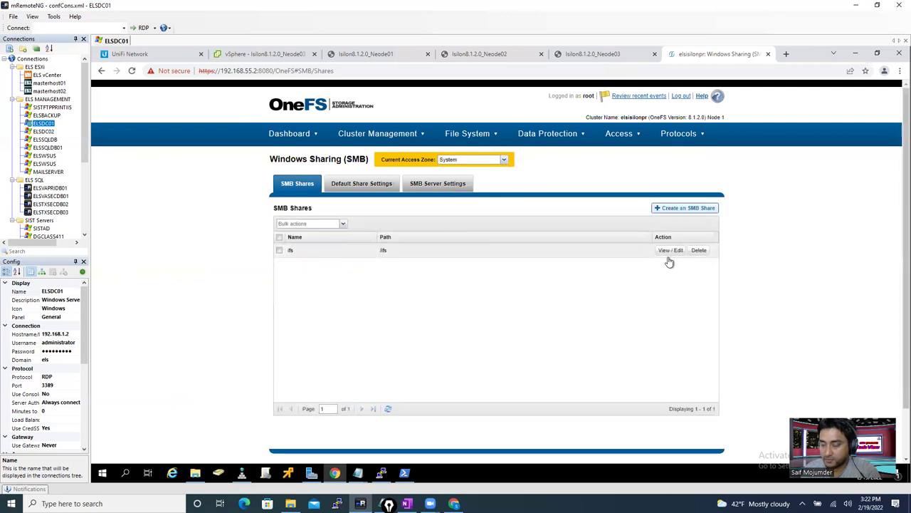
click(671, 251)
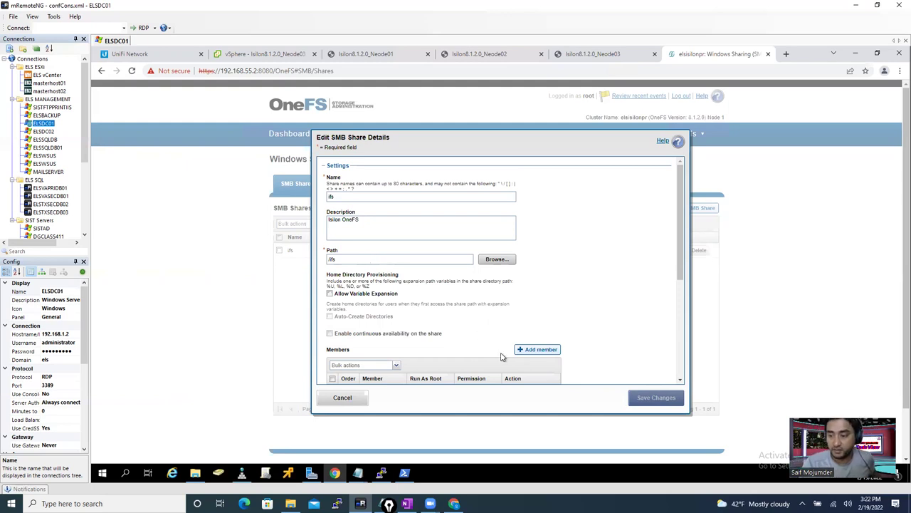
drag(682, 271, 683, 335)
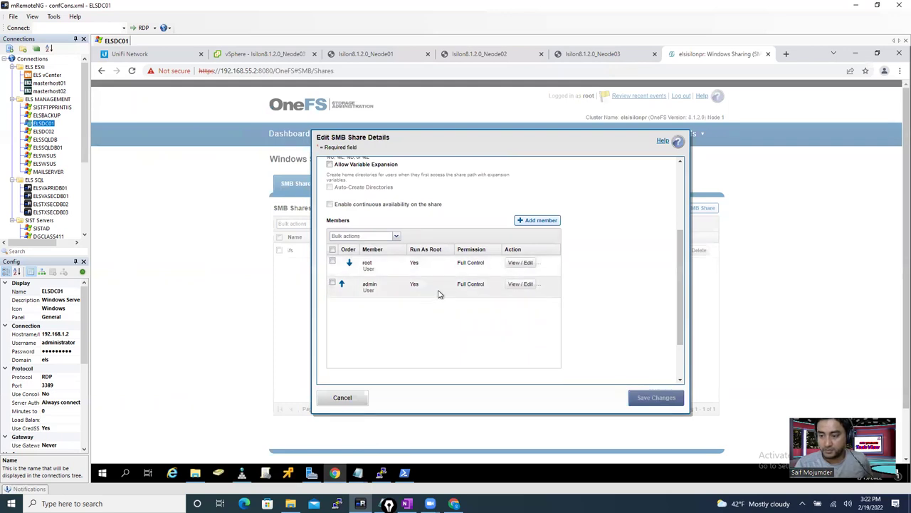
- Add an ADS:ELS.COM domain user (els.com) as a run-as-root, full-control member and save the share
click(545, 222)
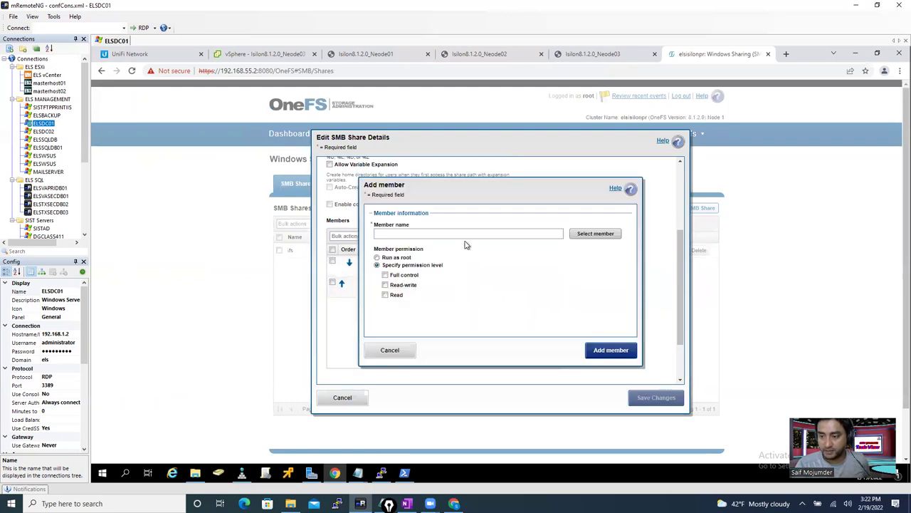
click(595, 235)
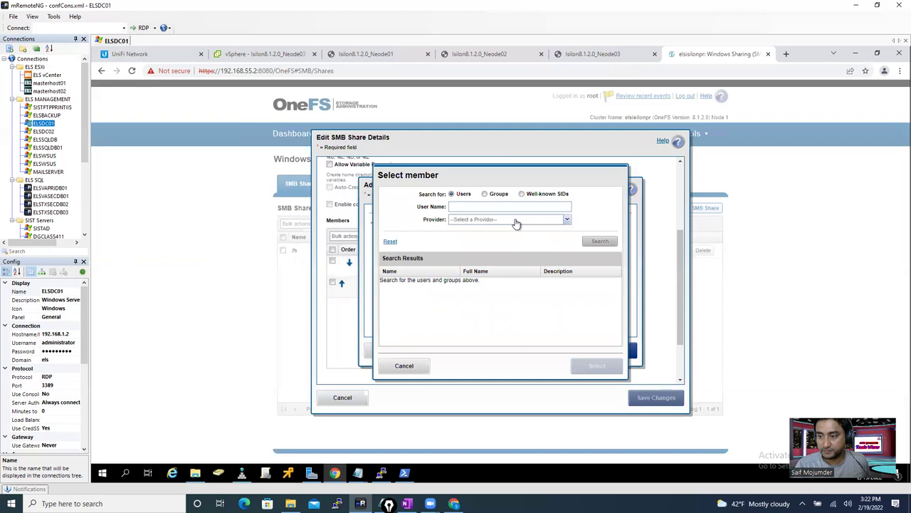
click(517, 221)
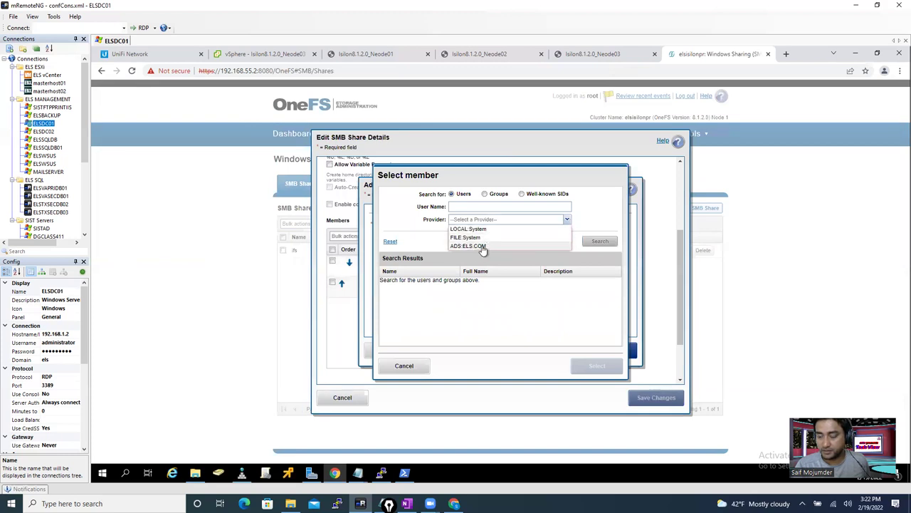
click(478, 248)
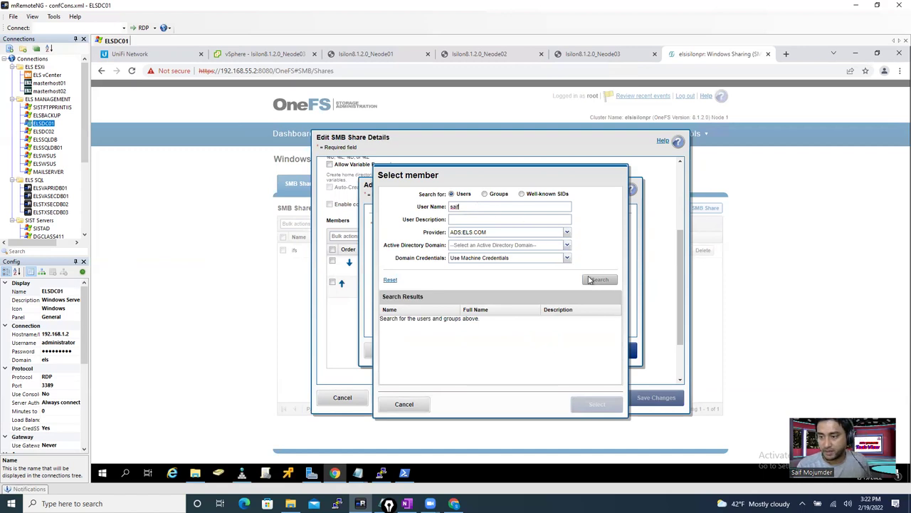
click(512, 247)
click(502, 263)
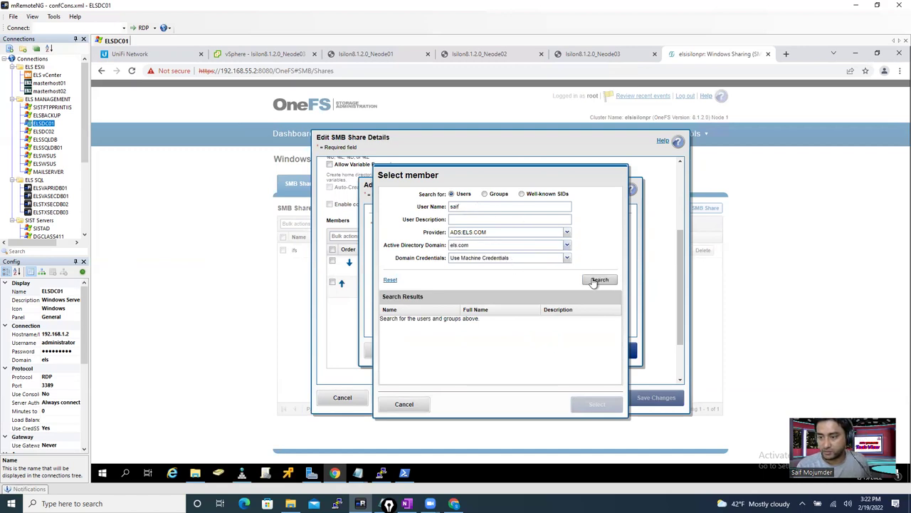
click(591, 280)
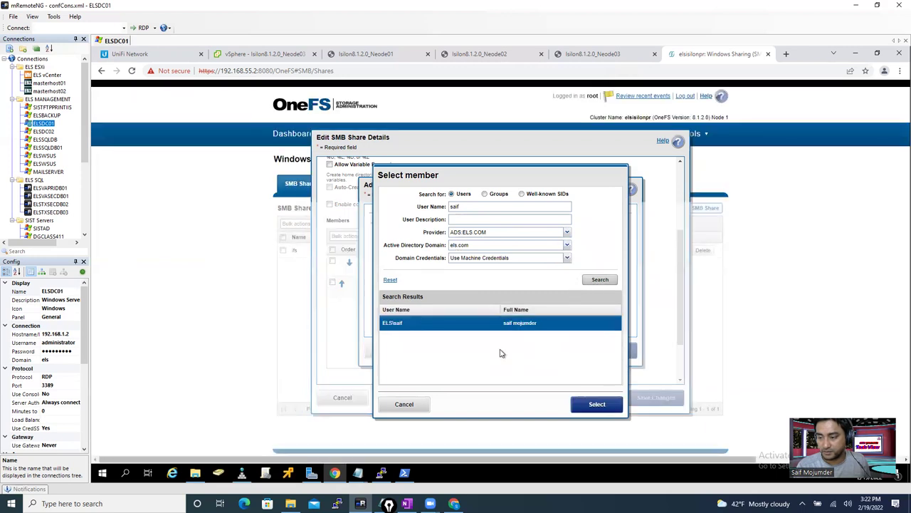
click(595, 404)
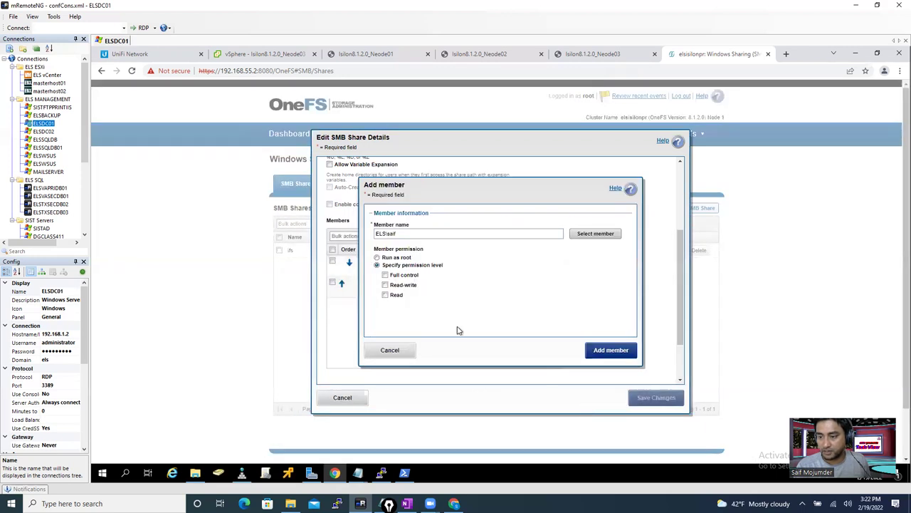
click(377, 259)
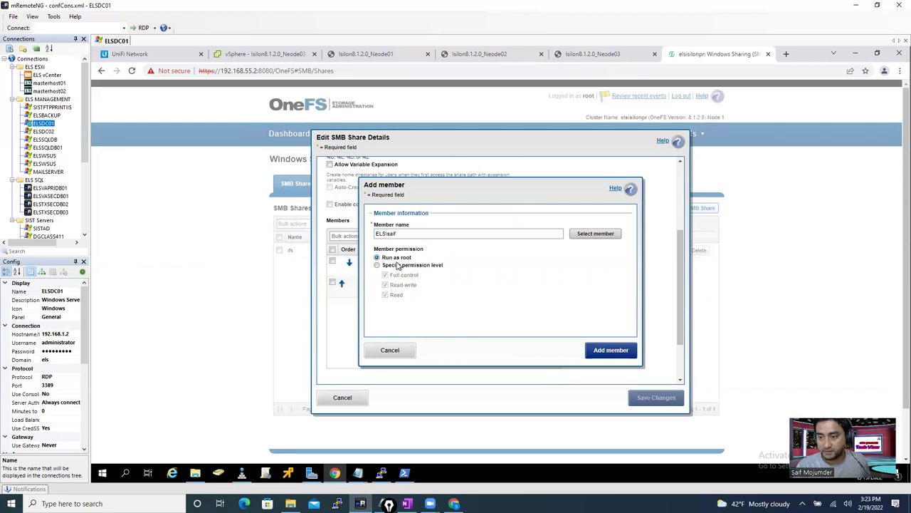
click(608, 351)
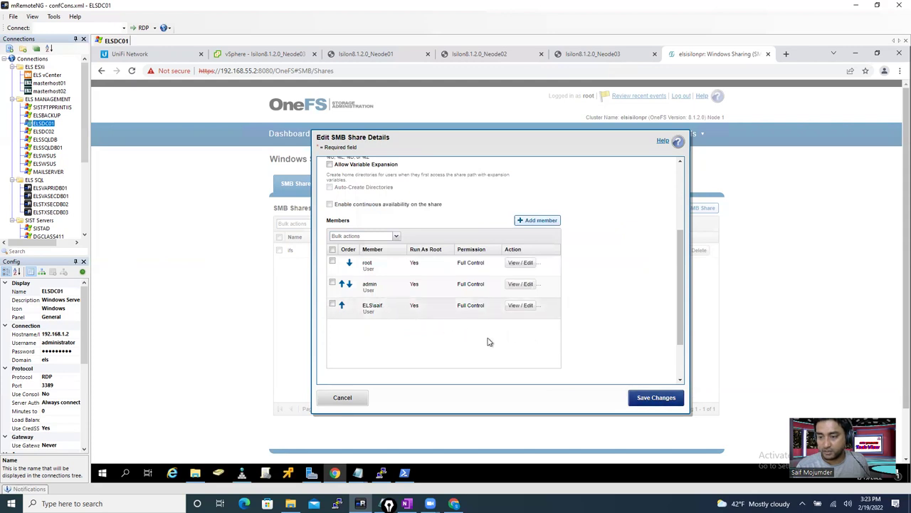
click(661, 401)
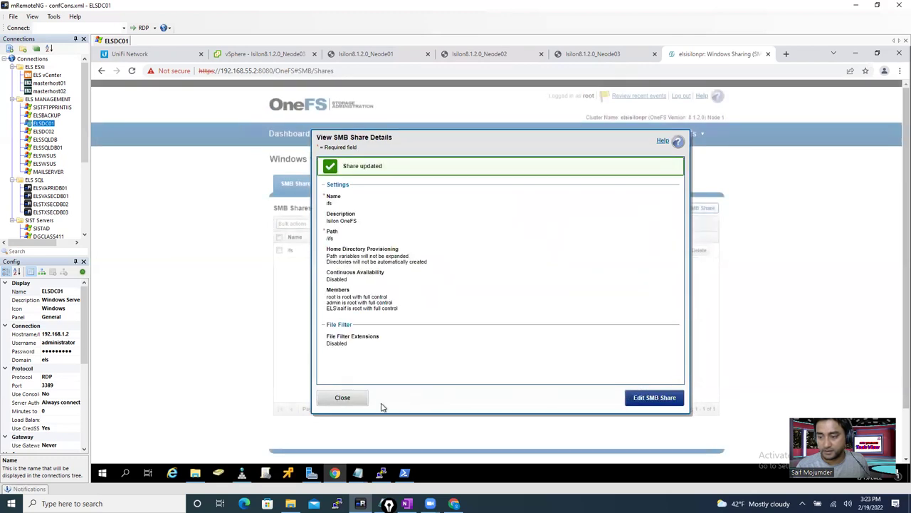
click(344, 401)
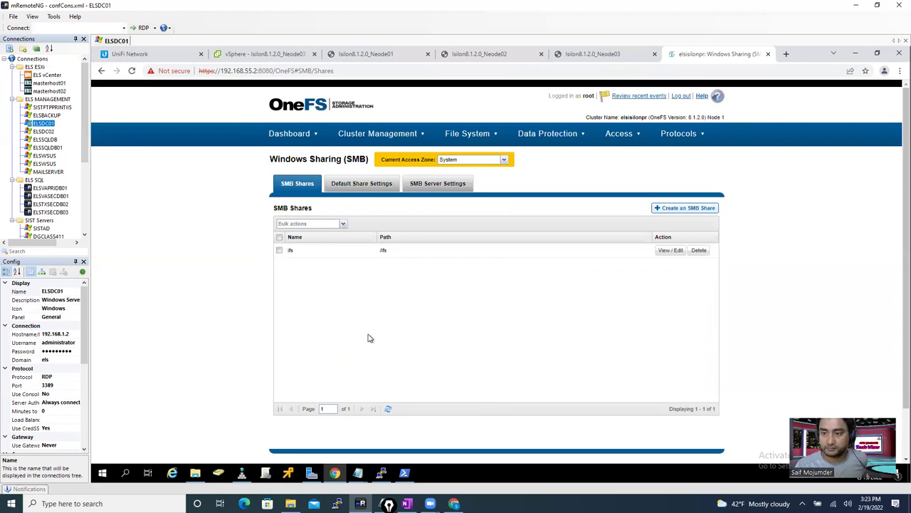
- On \\192.168.55.150\ifs, inspect the it folder's security permissions, cancel without changes, then open it
click(195, 474)
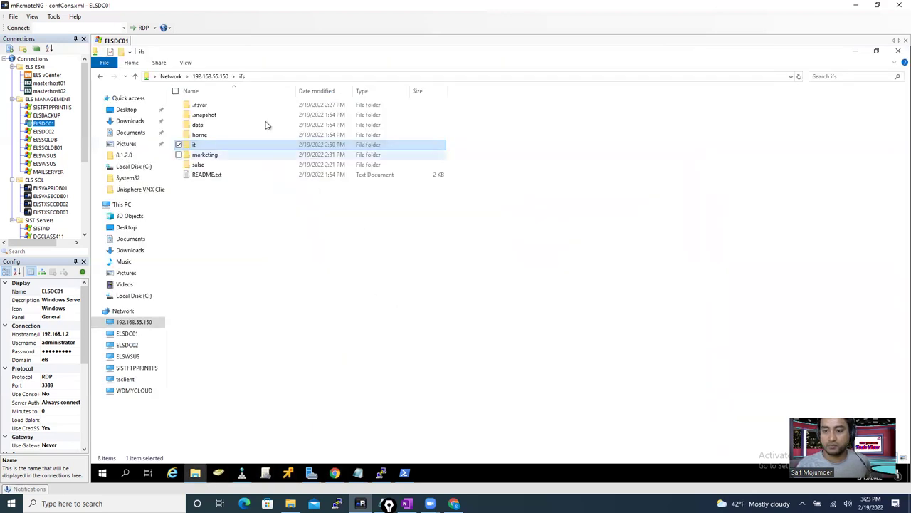
click(271, 76)
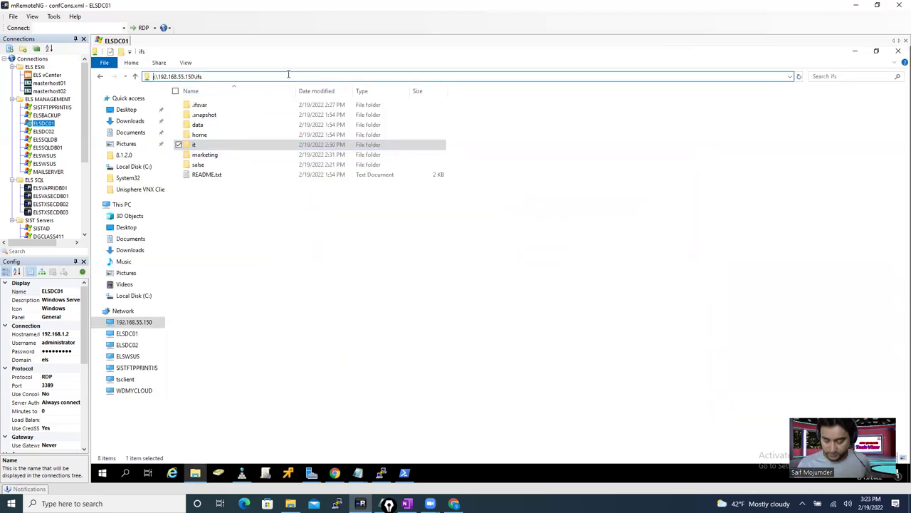
right_click(195, 147)
click(147, 294)
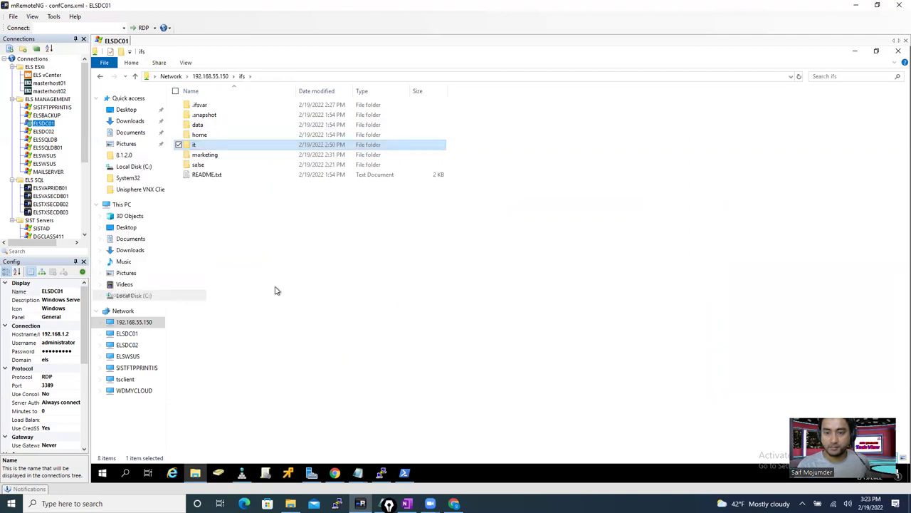
click(238, 172)
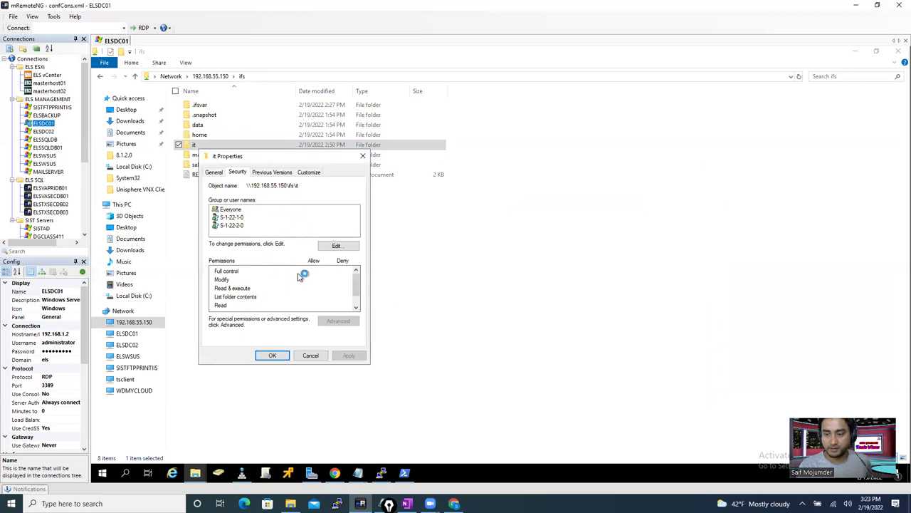
click(335, 246)
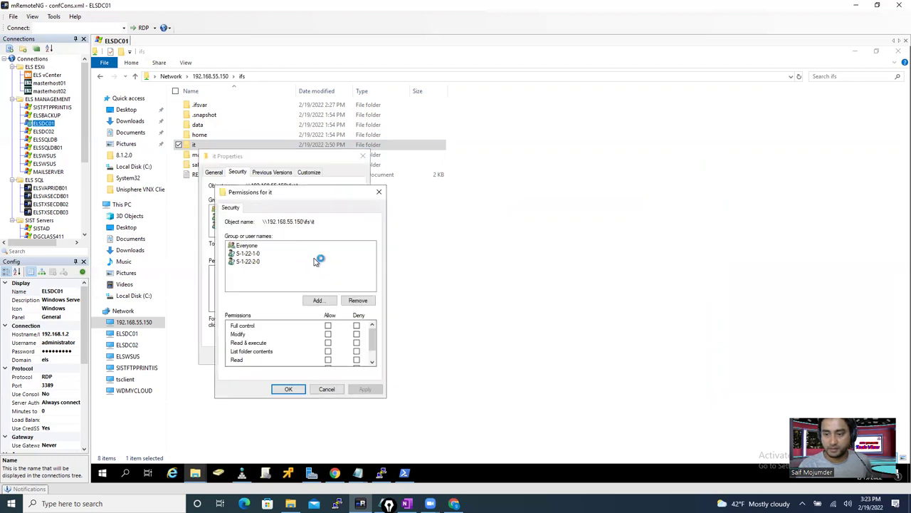
click(321, 303)
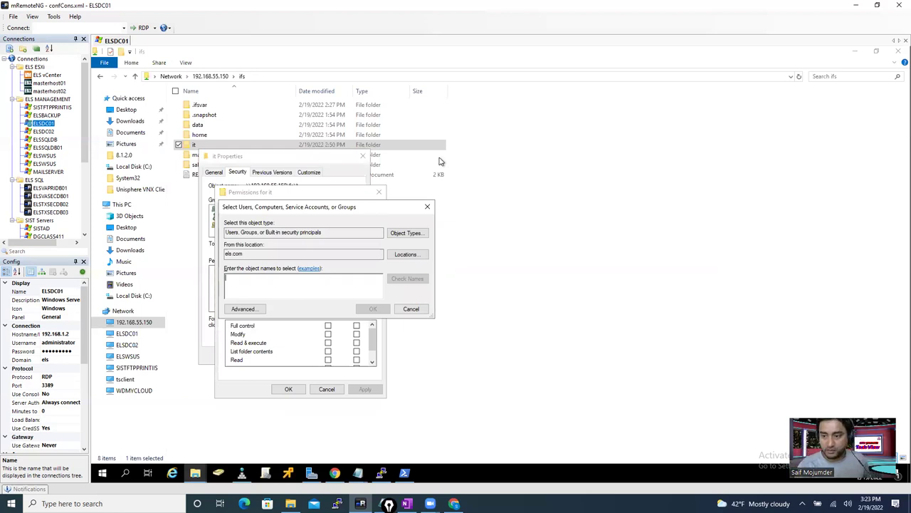
click(428, 207)
click(384, 193)
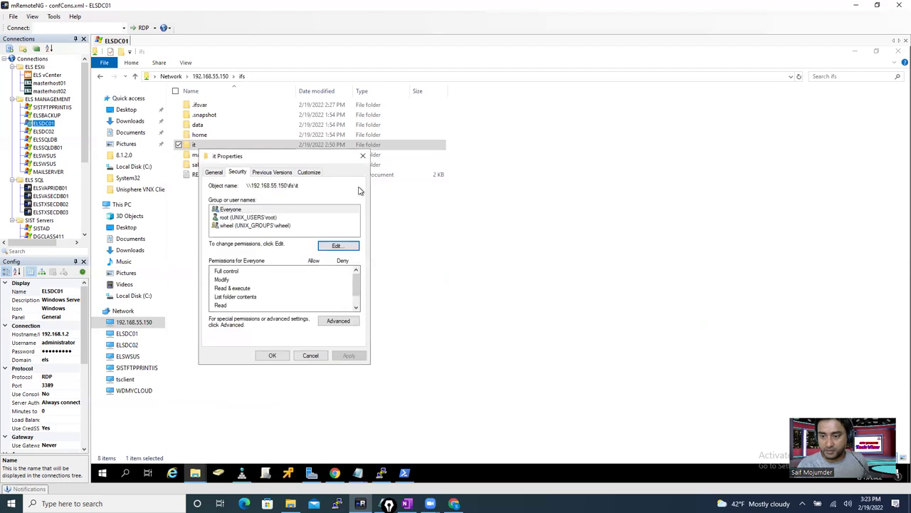
click(362, 155)
key(F5)
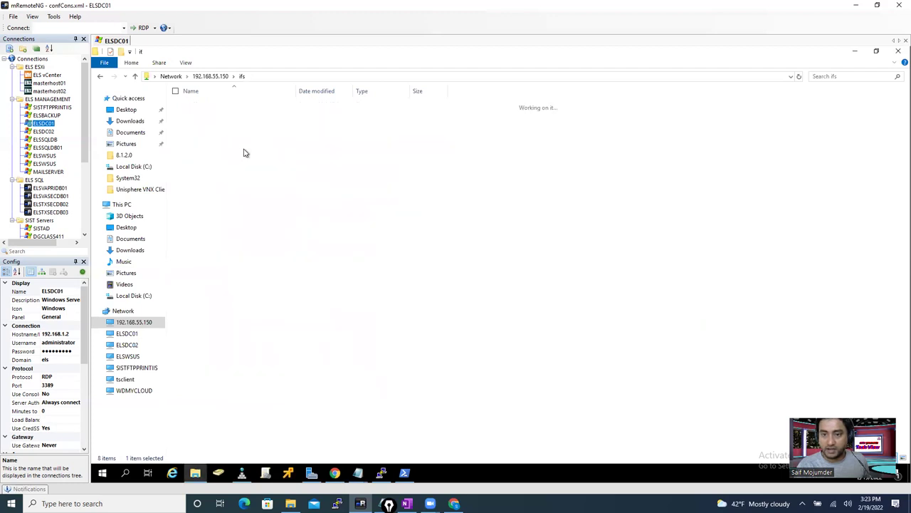
- Bring up the Video folder's Security permissions editor and start adding a user or group
click(204, 117)
right_click(206, 119)
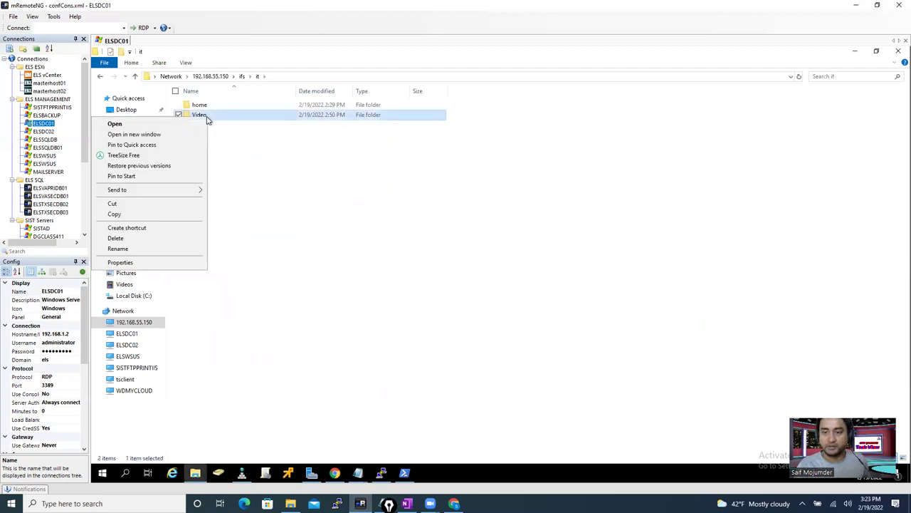
click(144, 263)
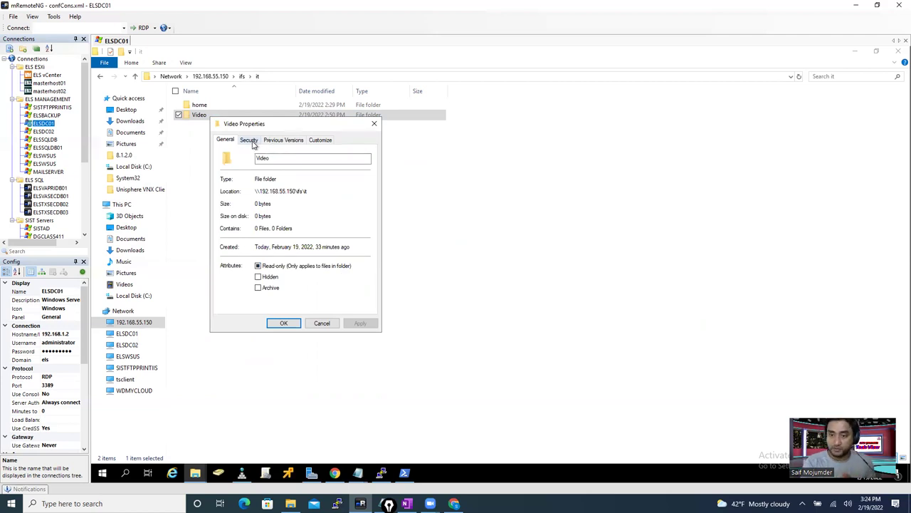
click(253, 142)
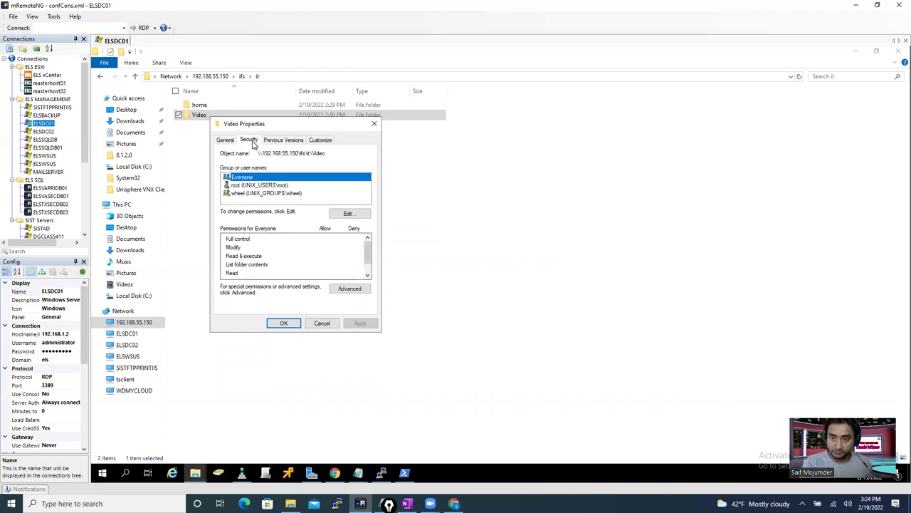
click(349, 214)
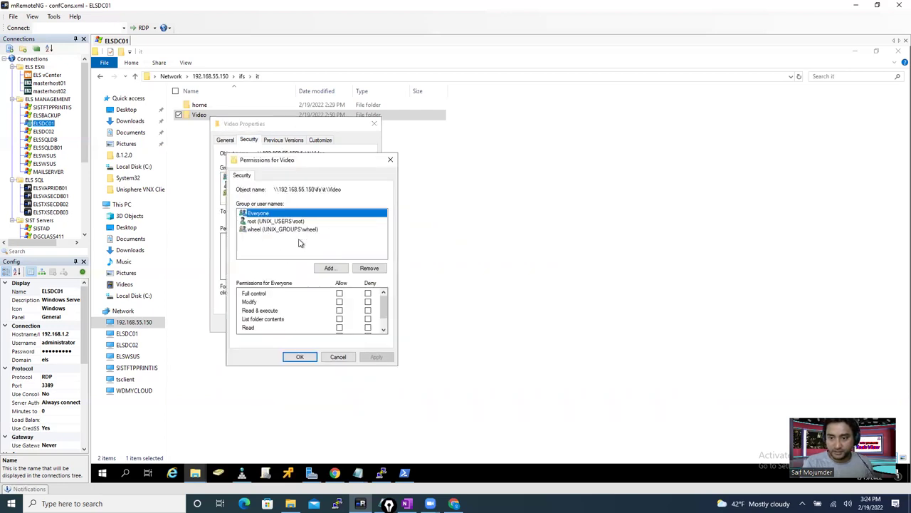
click(331, 269)
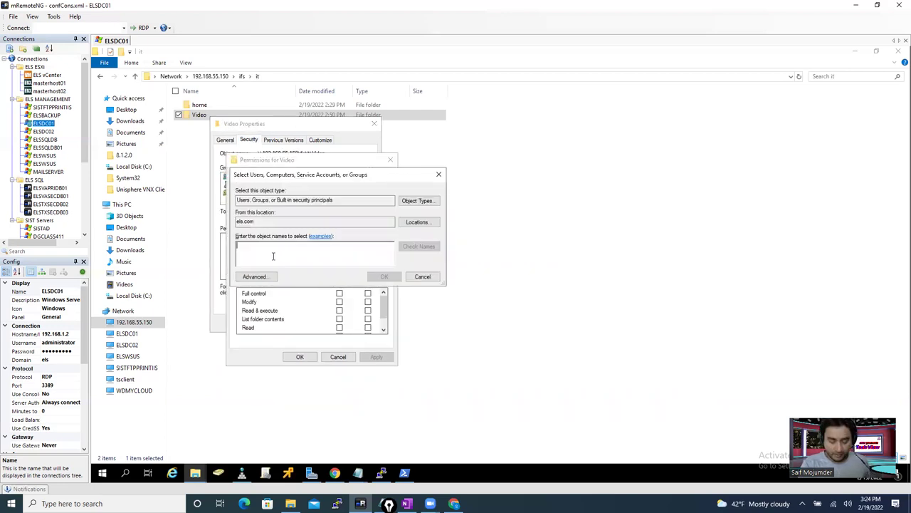
- Grant the domain System Admin account Full control Allow on Video, apply, and close the dialogs
text(sysadmin)
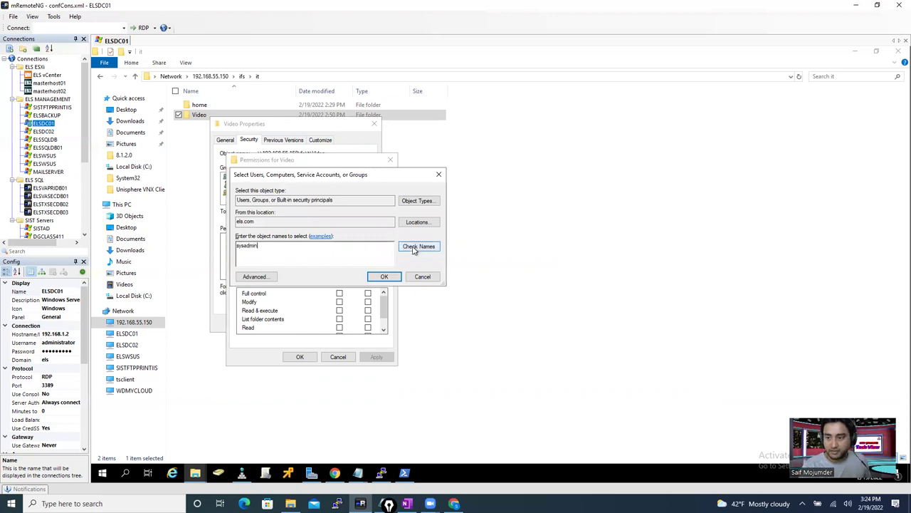
click(418, 246)
click(384, 276)
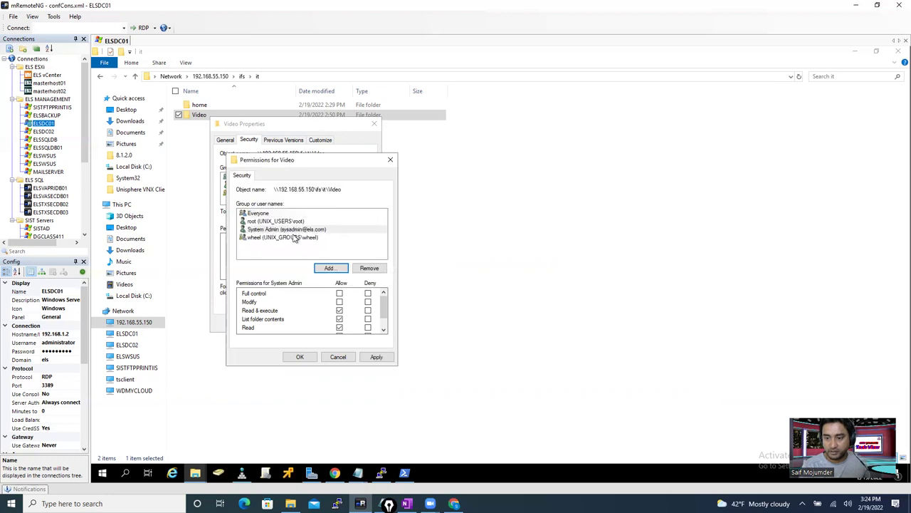
click(340, 294)
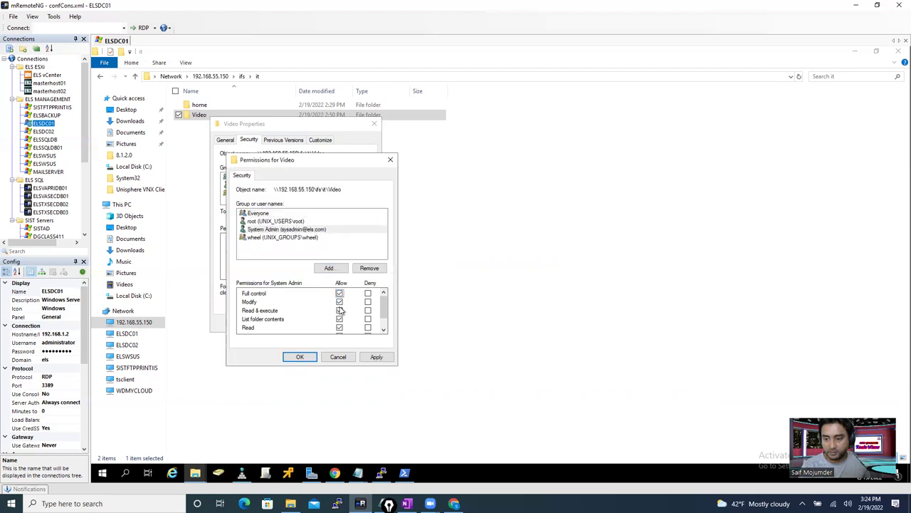
click(377, 357)
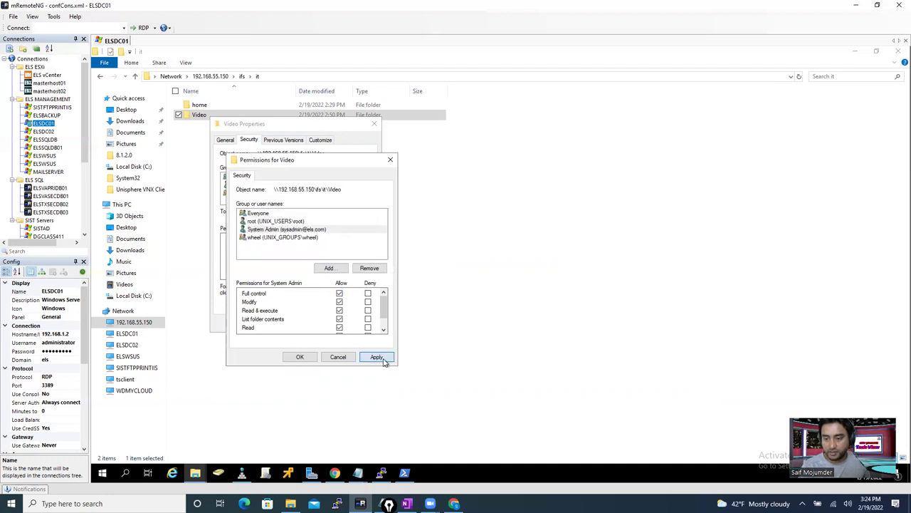
click(300, 357)
click(293, 326)
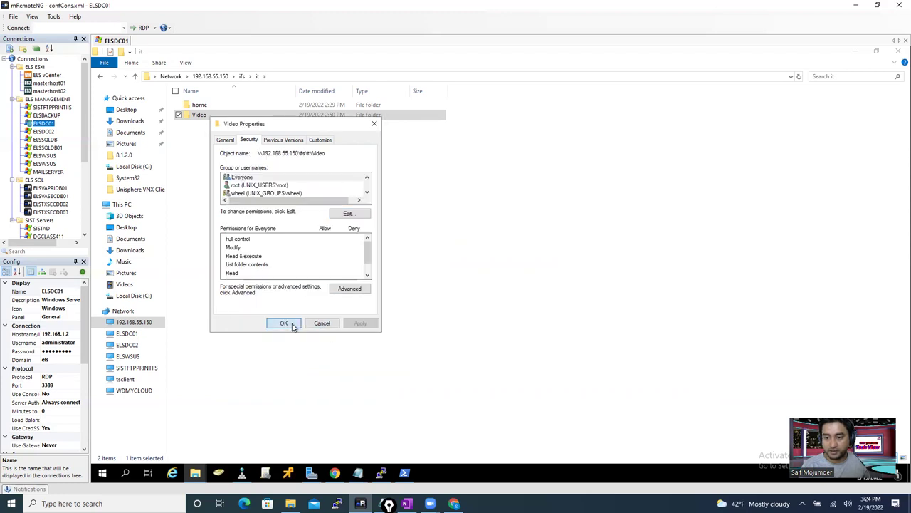
click(209, 137)
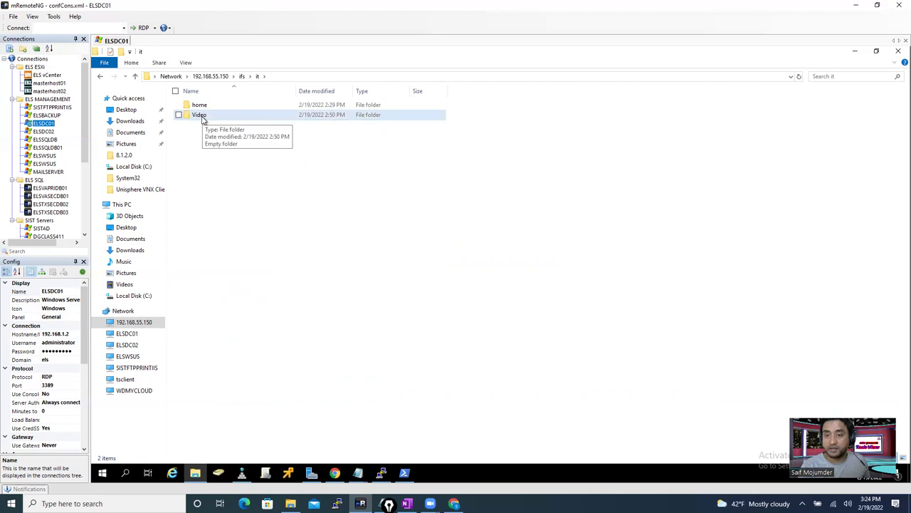
- Go to \\it.els.com\Video$ and create a folder with the default name New folder
click(628, 75)
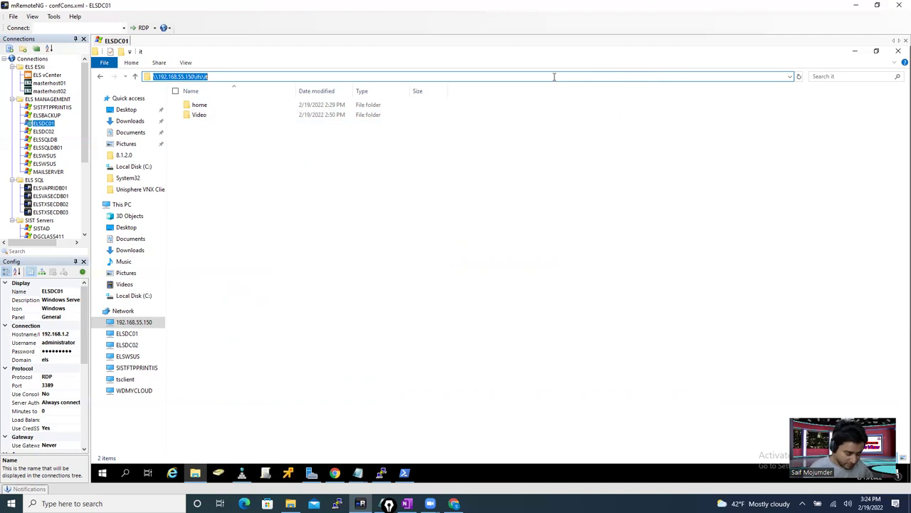
text(\\)
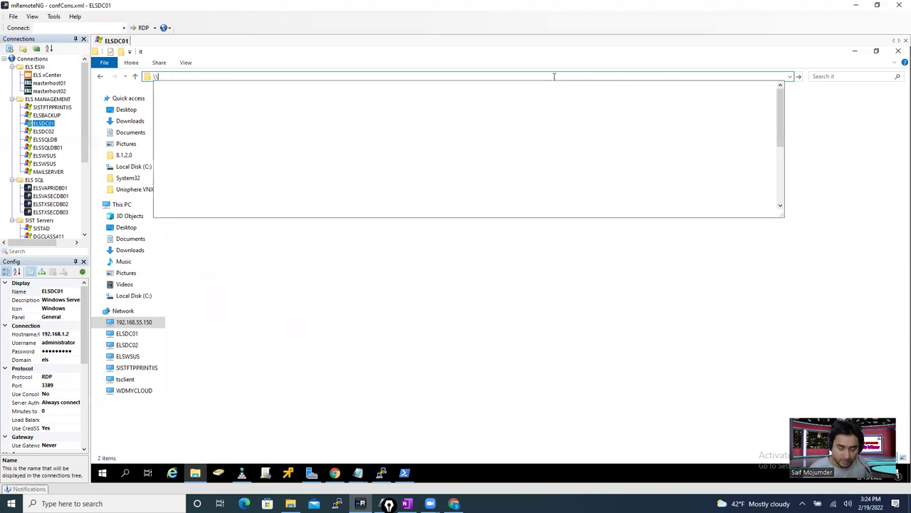
text(it)
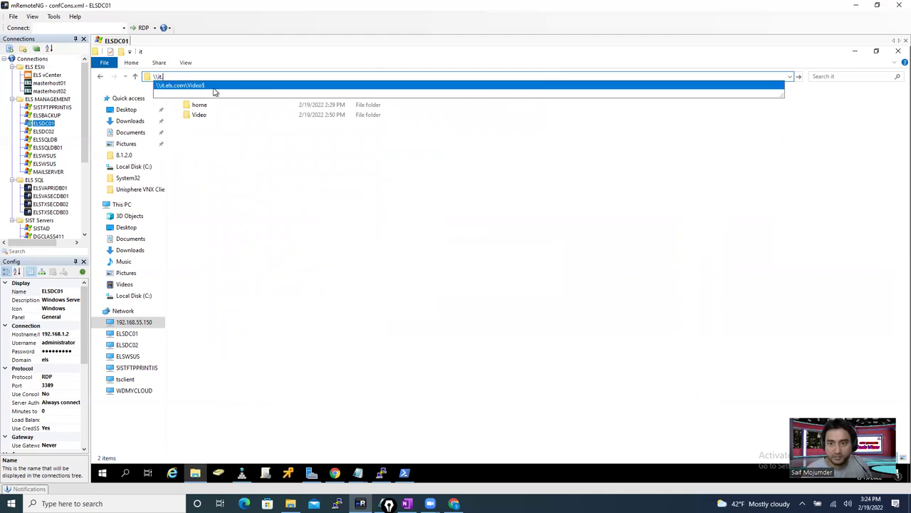
click(213, 88)
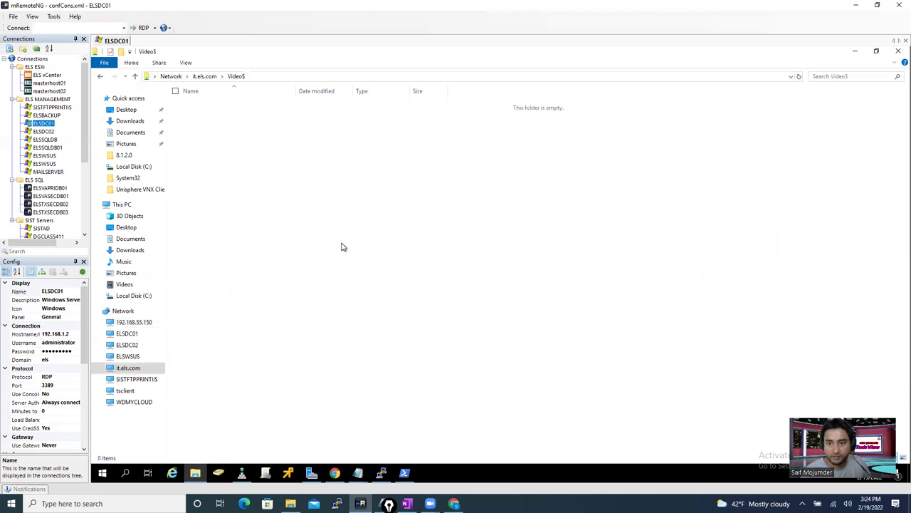
right_click(396, 147)
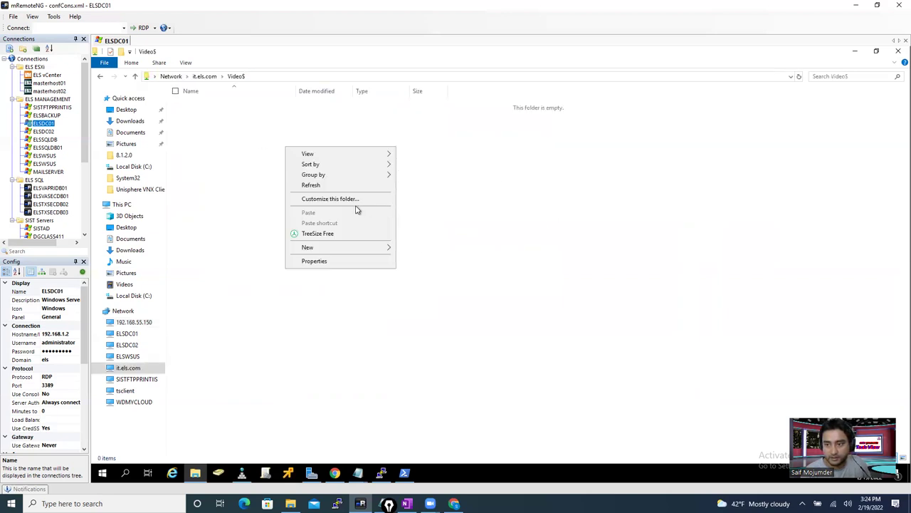
mouse_move(335, 251)
click(434, 250)
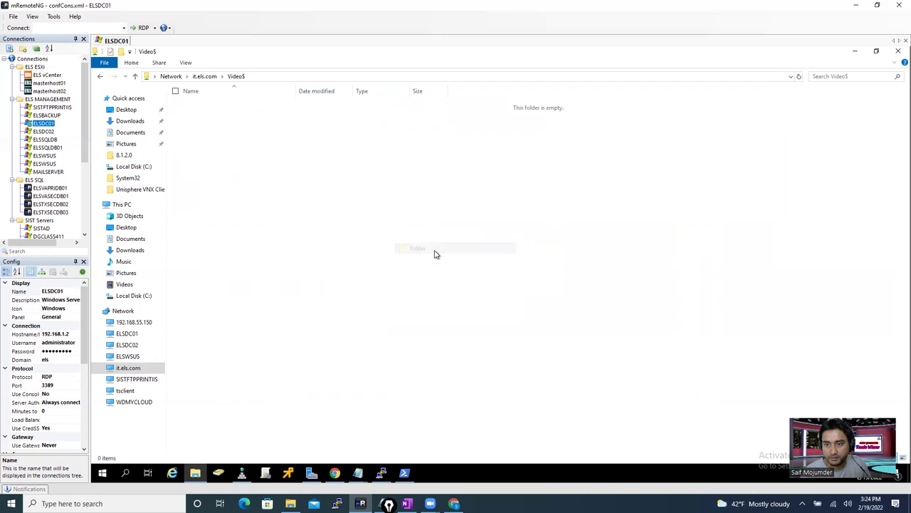
click(270, 163)
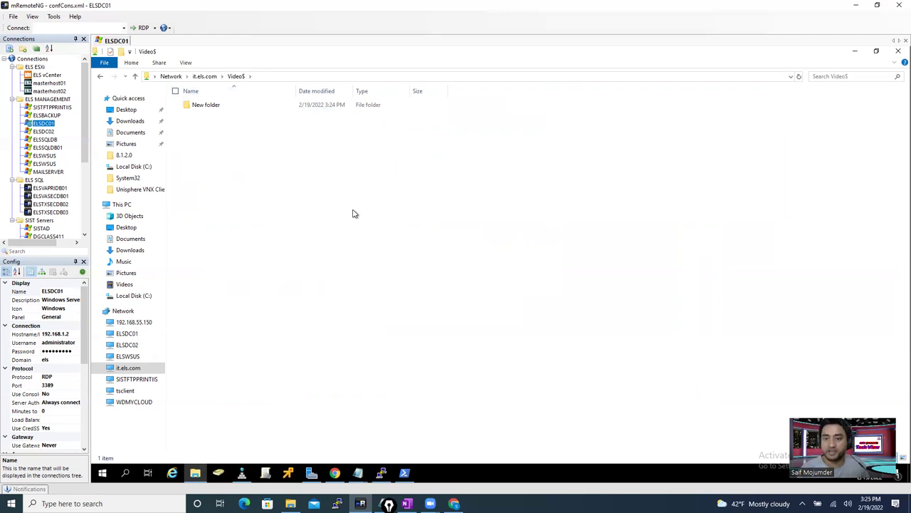
- Create a second folder named kjhk, then delete it after confirming
right_click(255, 160)
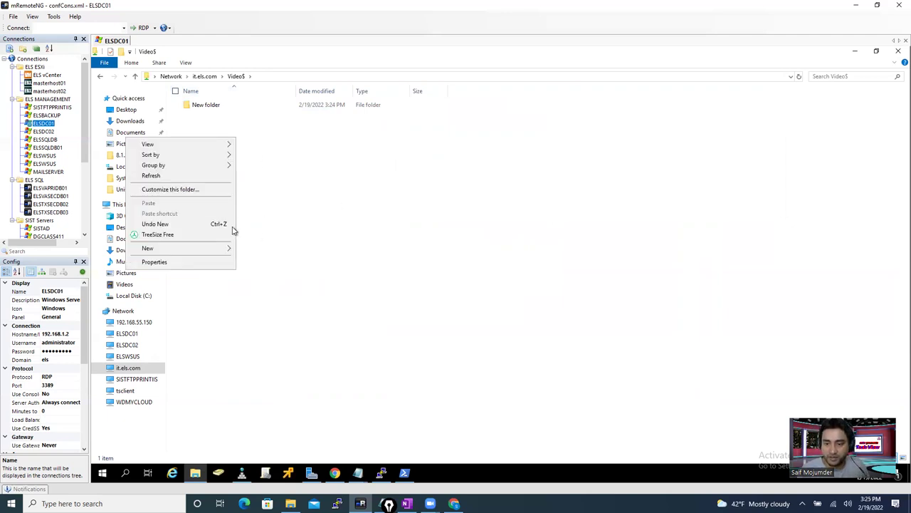
mouse_move(203, 248)
click(273, 248)
text(kjhk)
click(232, 163)
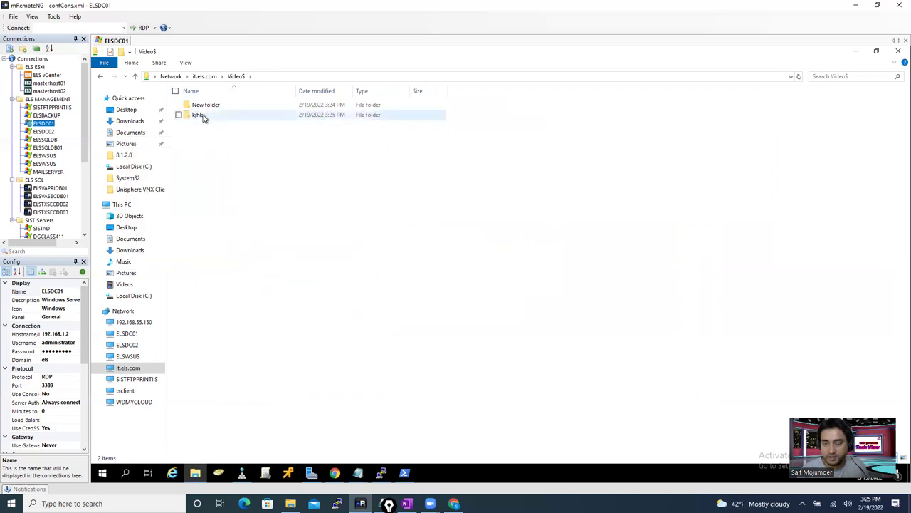
right_click(203, 117)
click(145, 239)
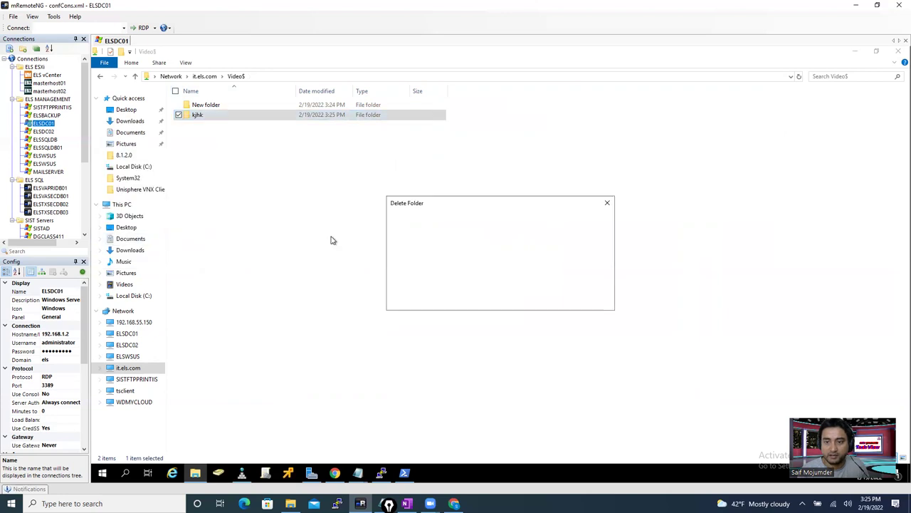
click(536, 301)
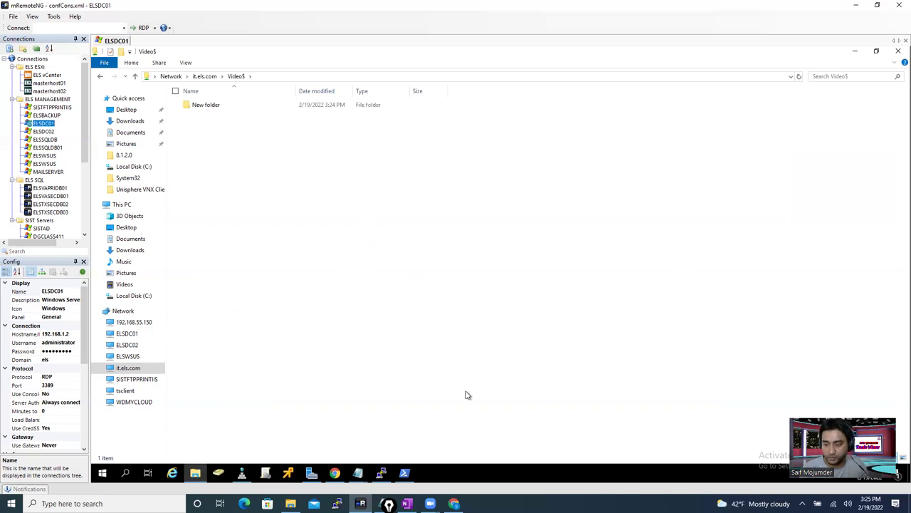
mouse_move(454, 504)
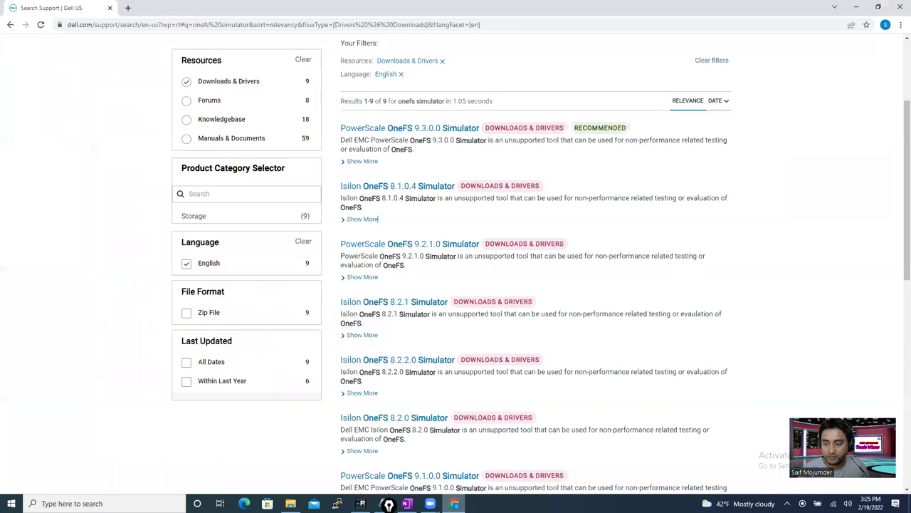
- Return to OneFS SMB shares, select the marketing access zone, and begin the Create an SMB Share form
key(super+d)
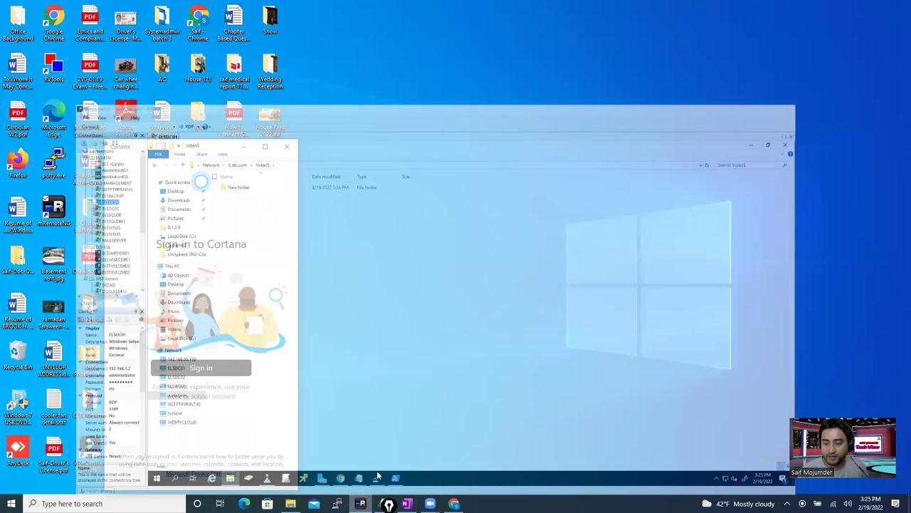
key(super+d)
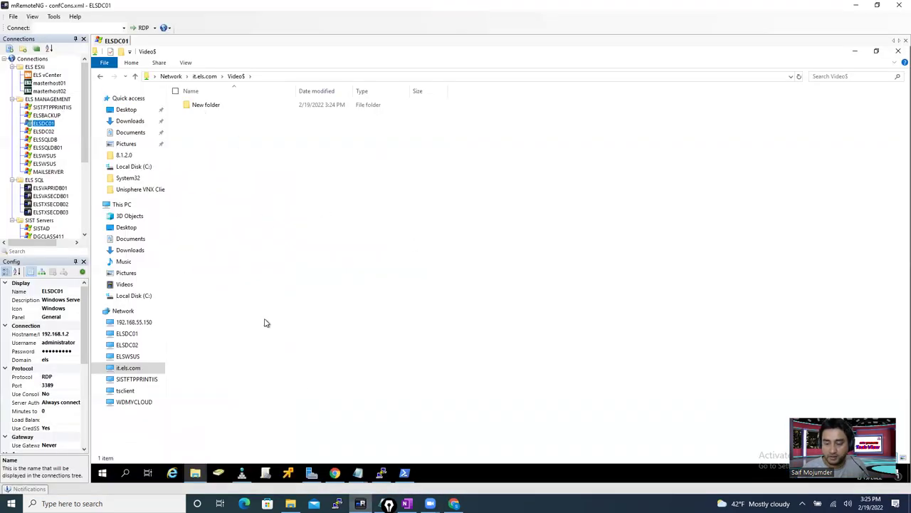
click(335, 474)
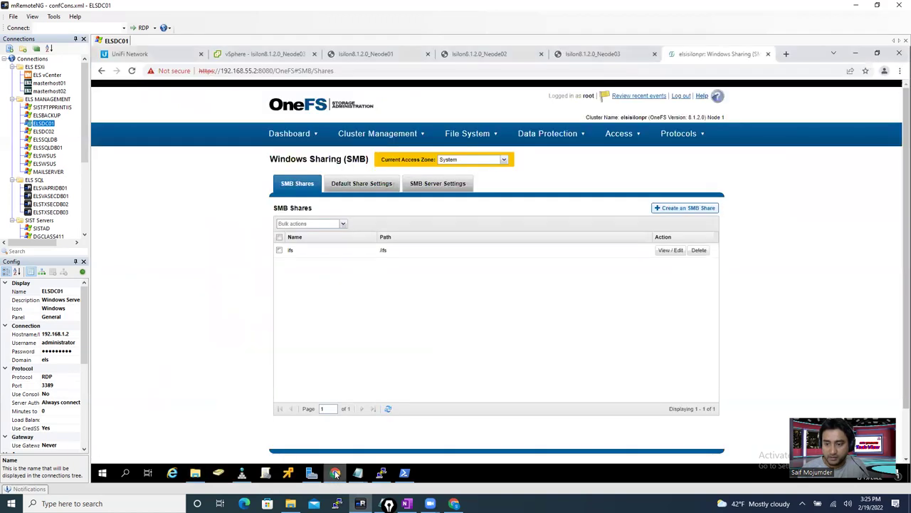
click(504, 160)
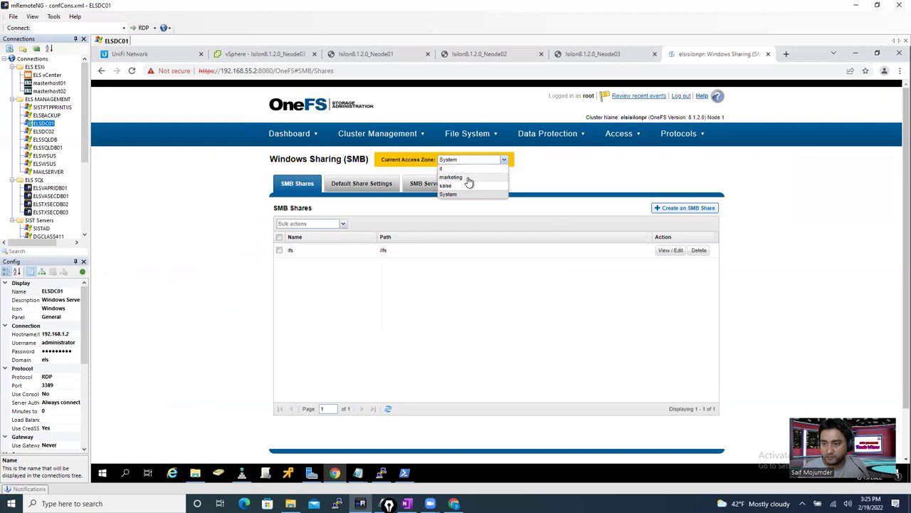
click(469, 178)
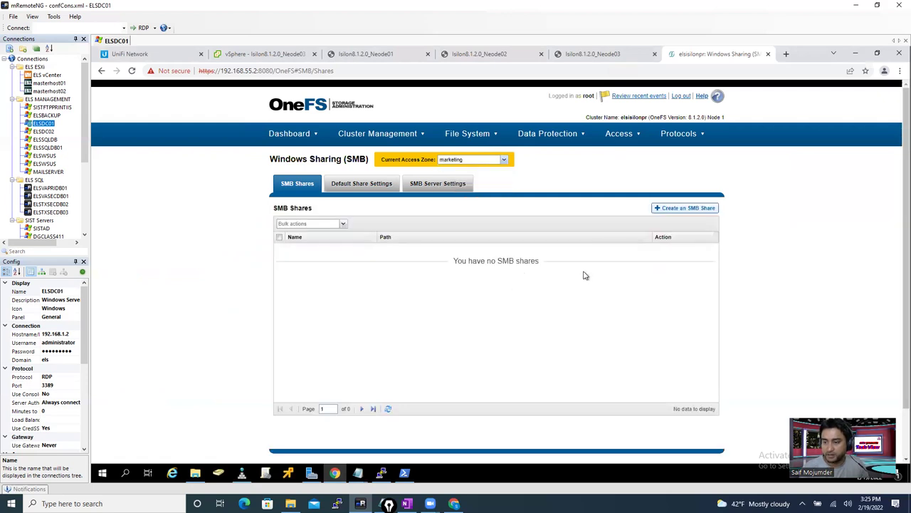
click(668, 212)
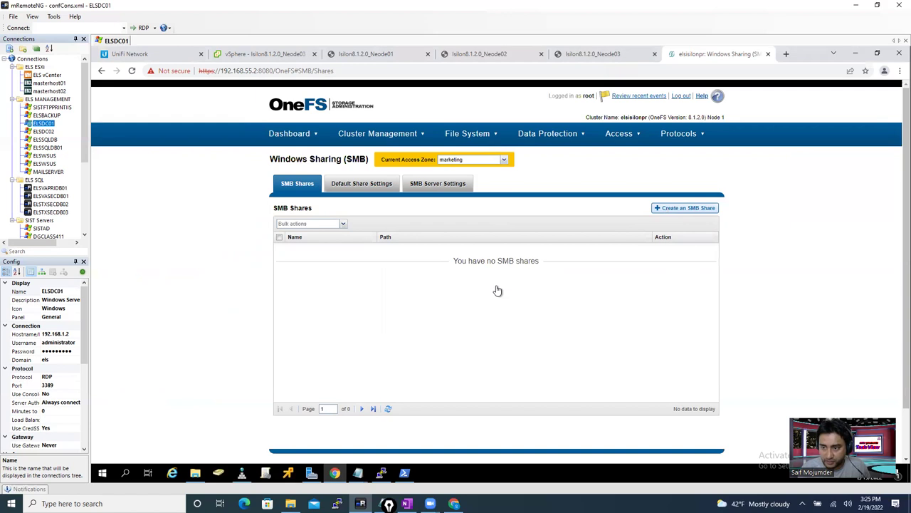
drag(403, 141, 494, 151)
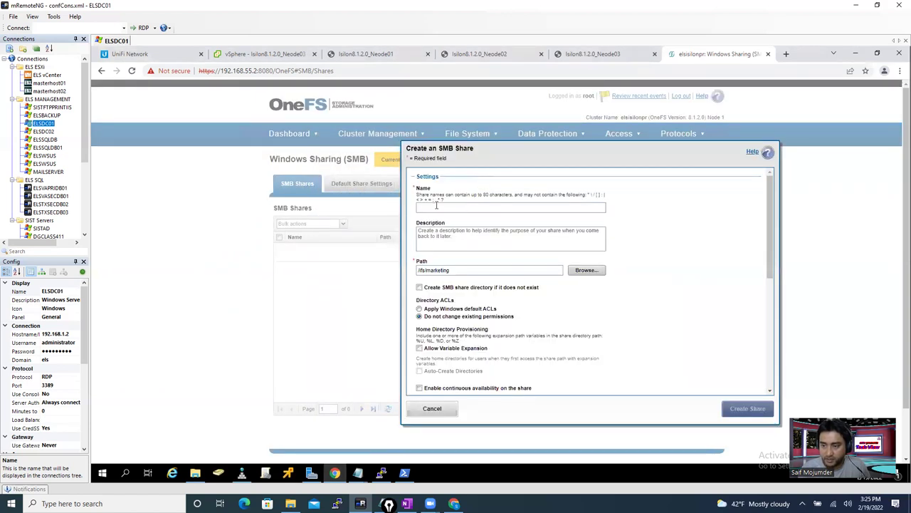
- Name the share mkt$ at /ifs/marketing/mkt and tick creating the directory if it does not exist
click(437, 206)
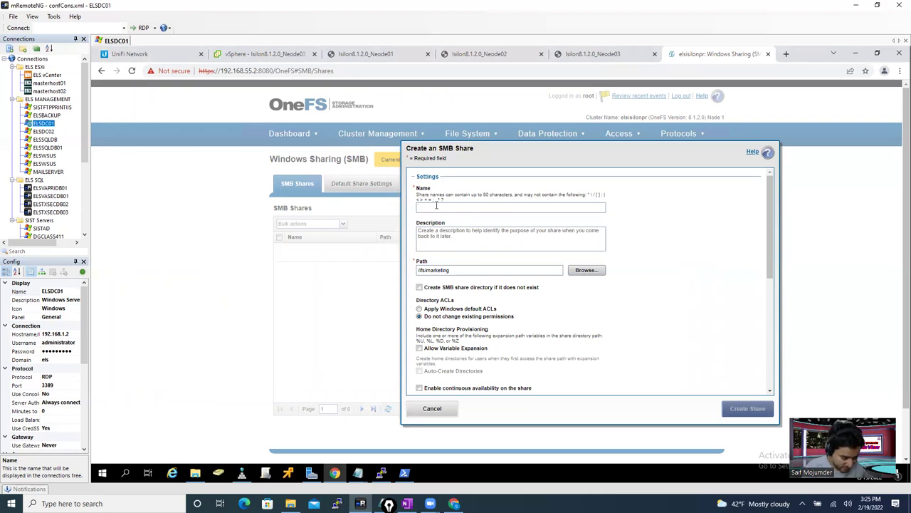
text(mktS)
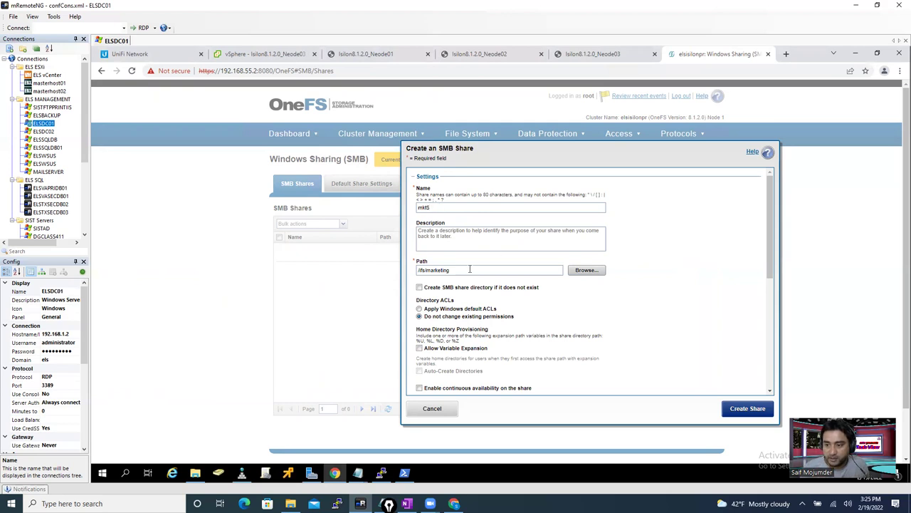
drag(441, 206, 393, 209)
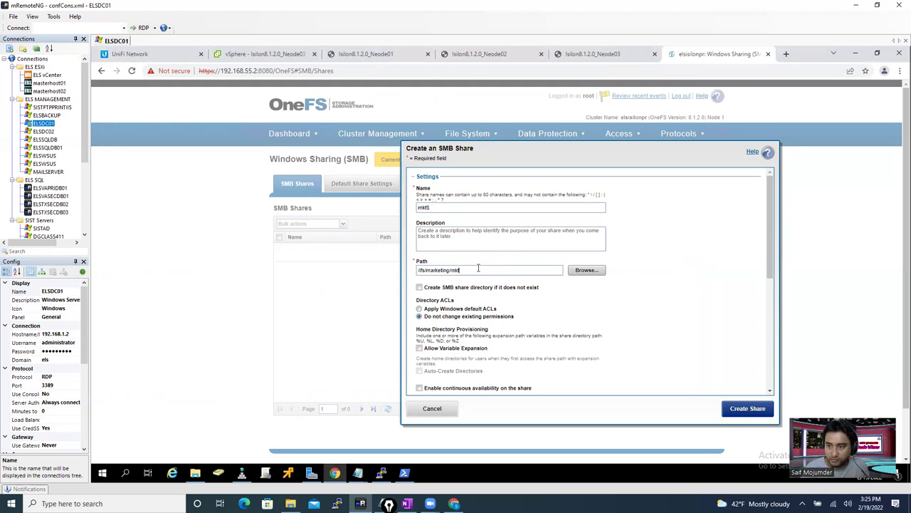
click(419, 287)
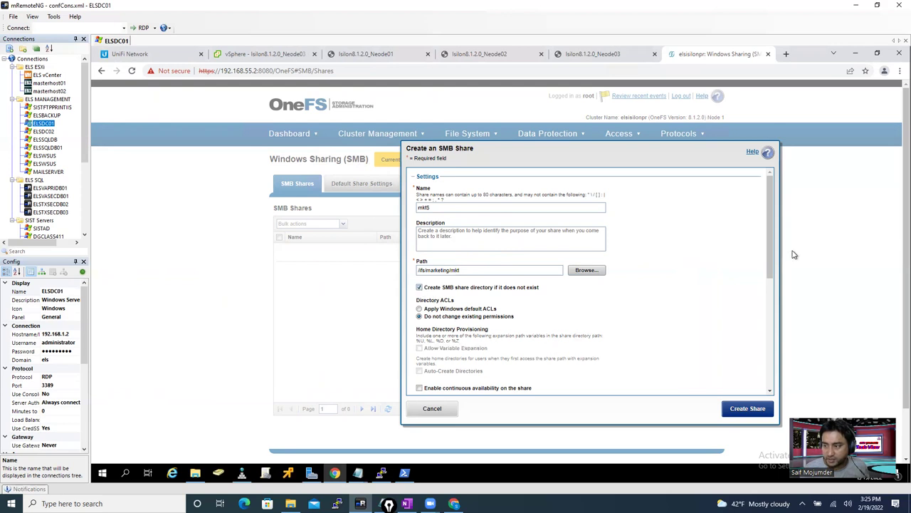
scroll(770, 271, down, 5)
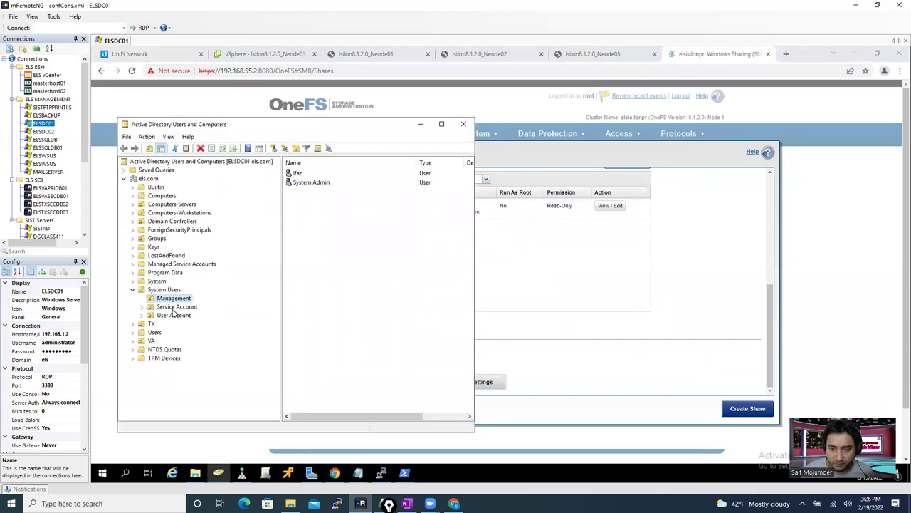
- Browse to the domain's security groups and show the Marketing group's Members list
click(175, 307)
click(173, 315)
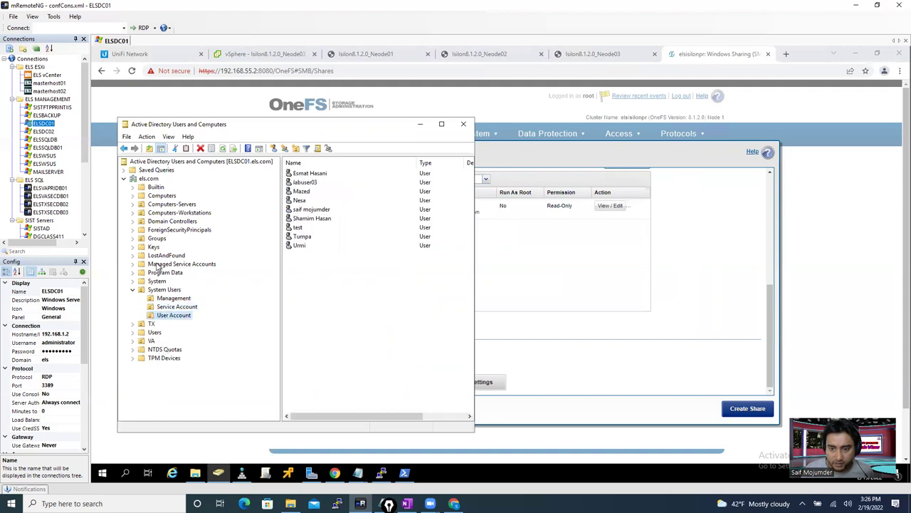
click(155, 239)
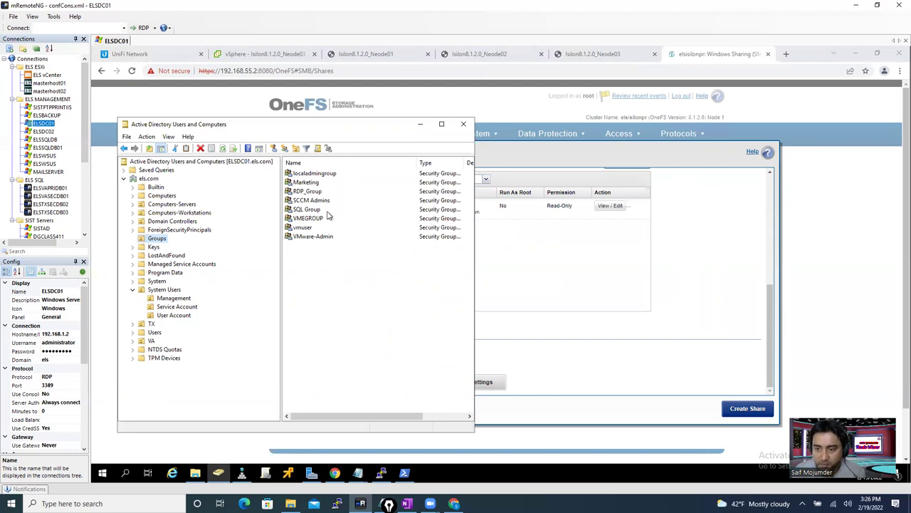
click(297, 184)
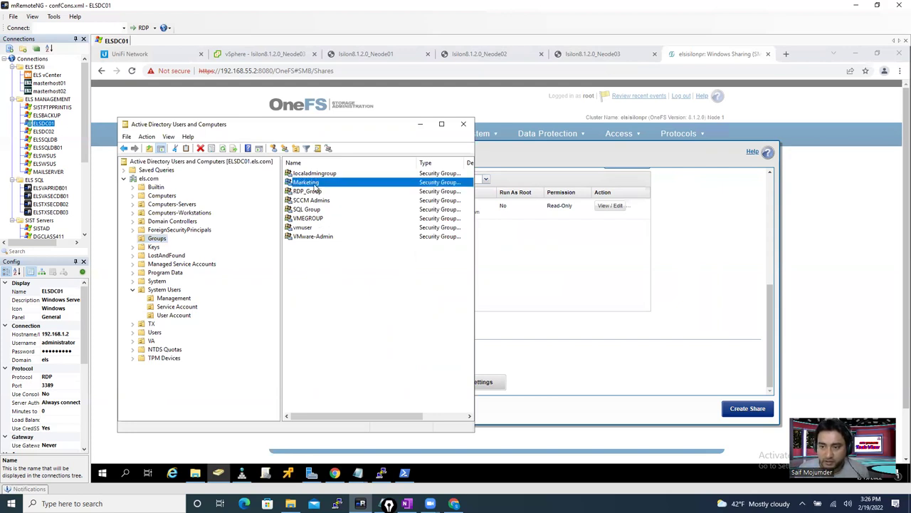
double_click(314, 183)
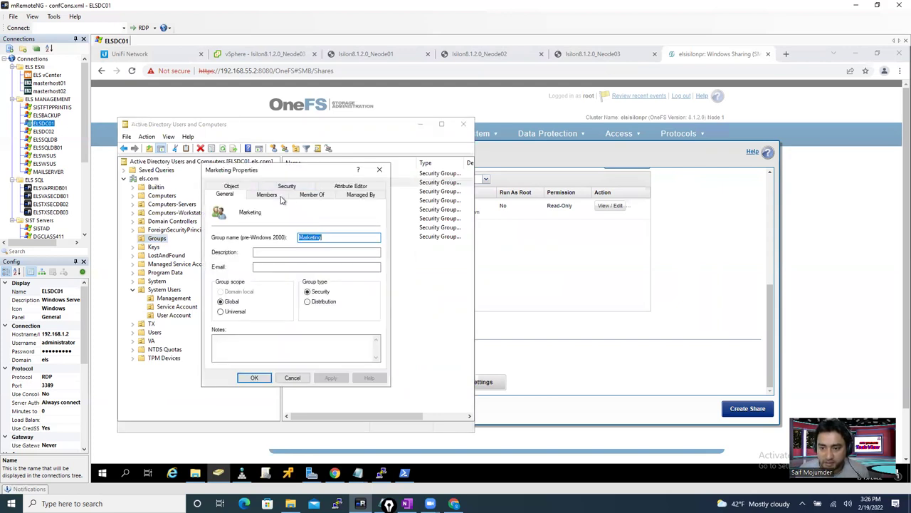
click(267, 195)
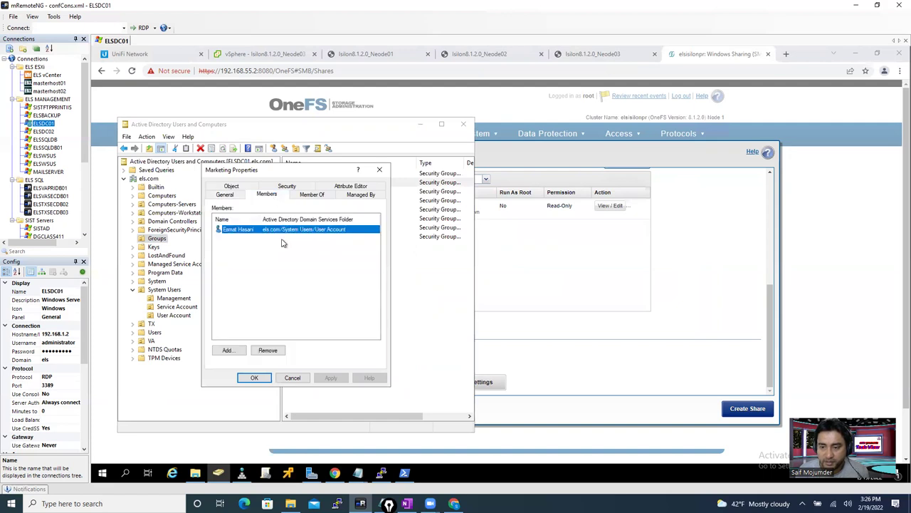
- Add another domain user account to Marketing, apply the membership, and close the properties
click(227, 350)
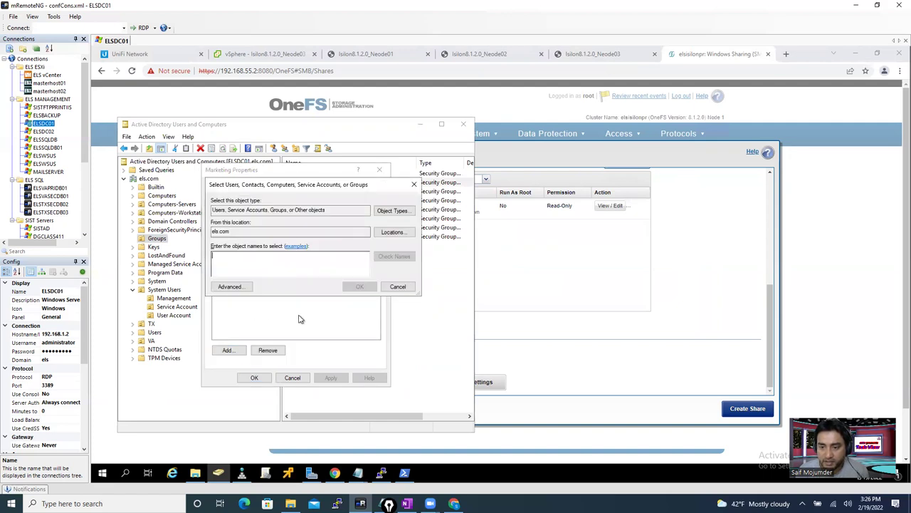
text(sai)
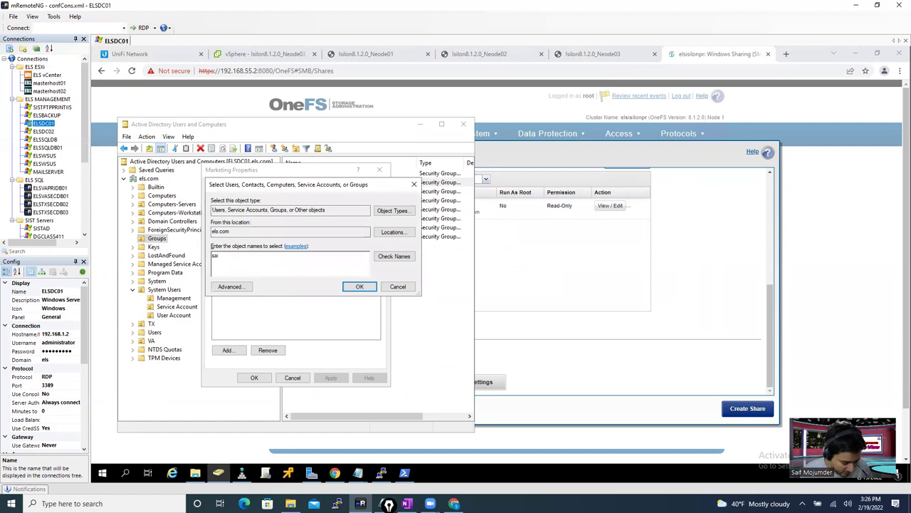
click(401, 260)
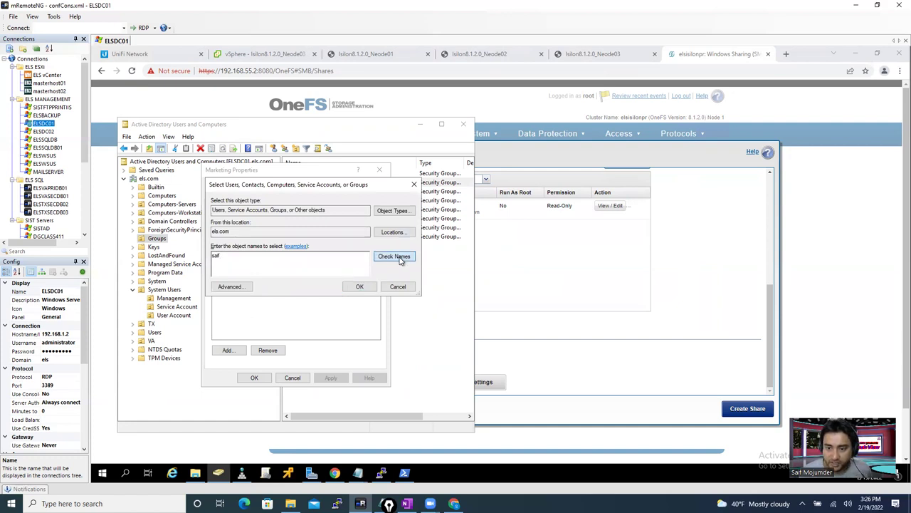
click(359, 287)
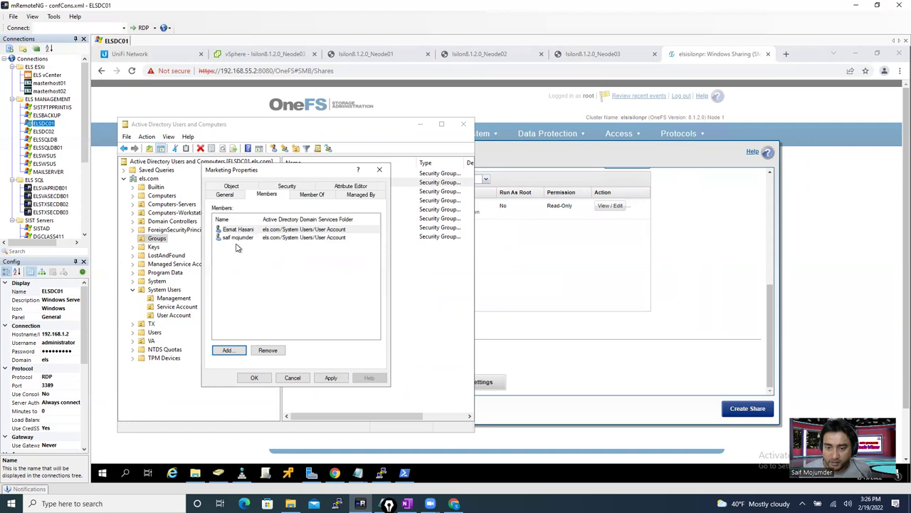
click(331, 377)
click(254, 379)
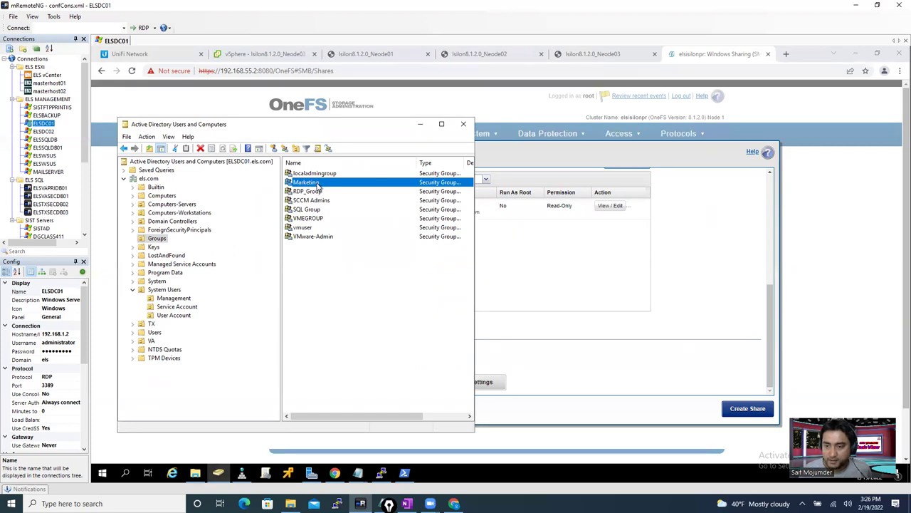
- Remove Everyone from the new share's members and start a new member with Full control
click(541, 252)
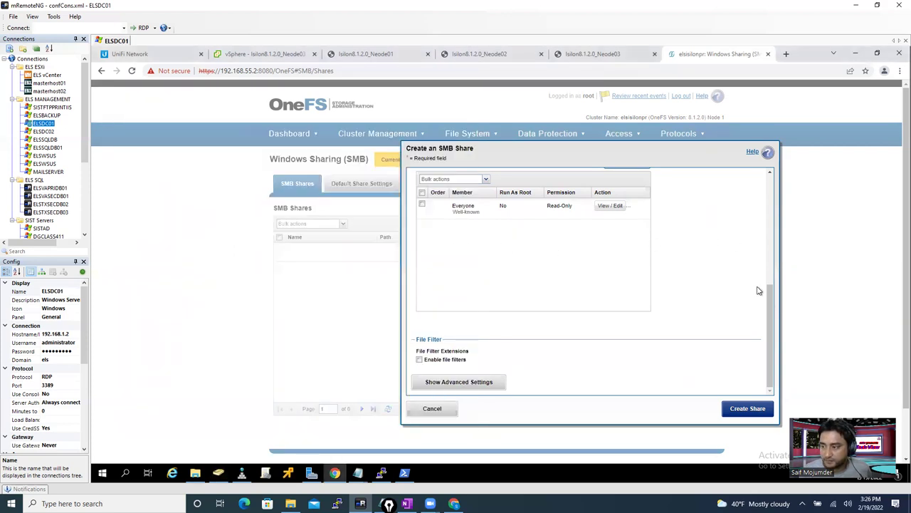
drag(771, 305, 768, 260)
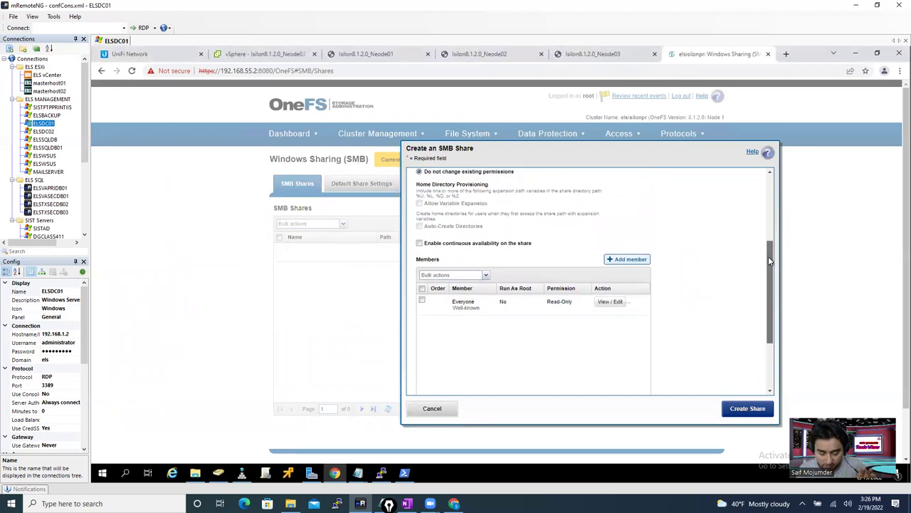
drag(769, 261, 766, 243)
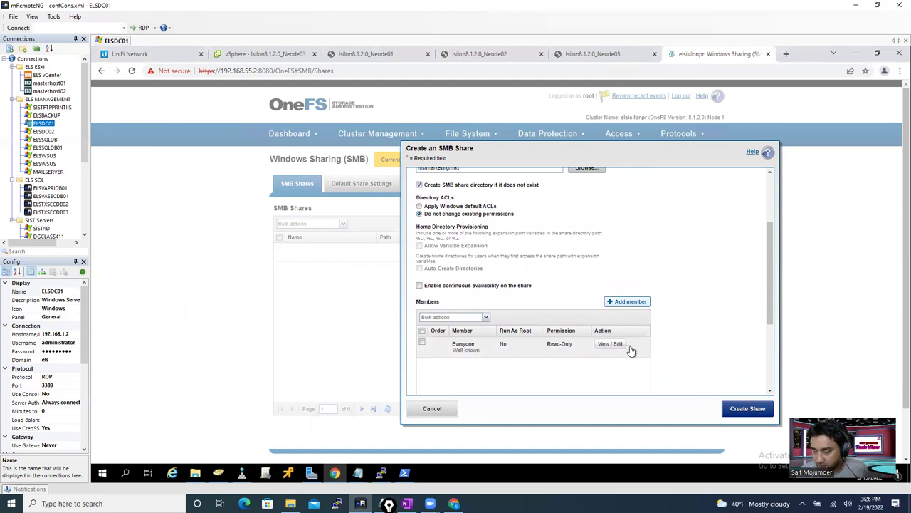
scroll(630, 350, down, 2)
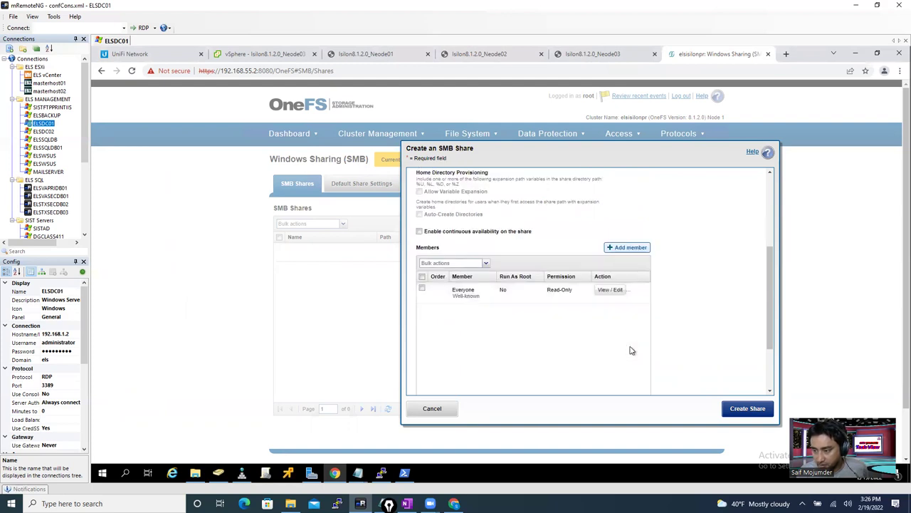
click(632, 292)
click(624, 247)
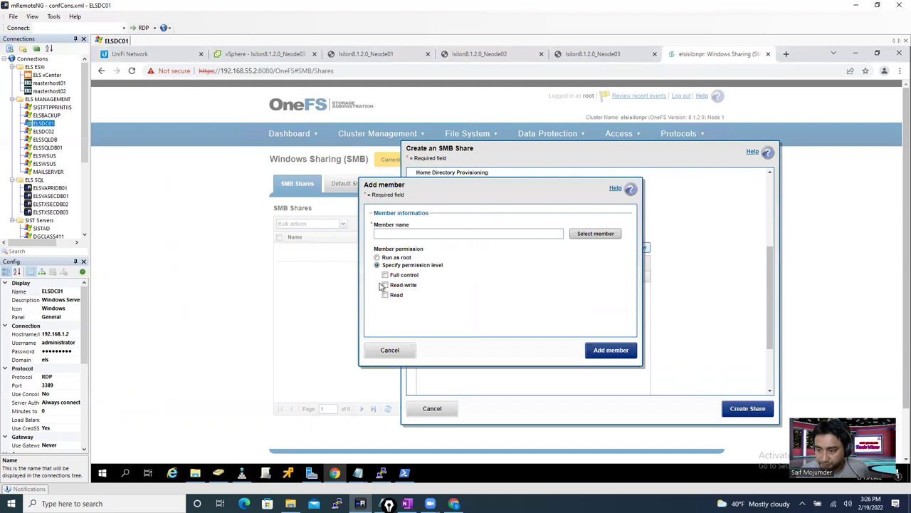
click(388, 275)
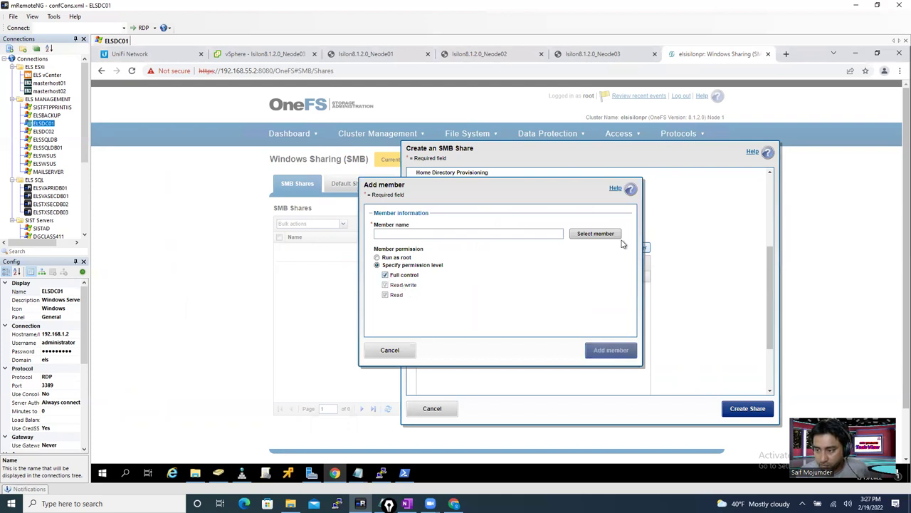
- Find the ELS\marketing group via ADS:ELS.COM, domain els.com, and add it as a share member
click(595, 233)
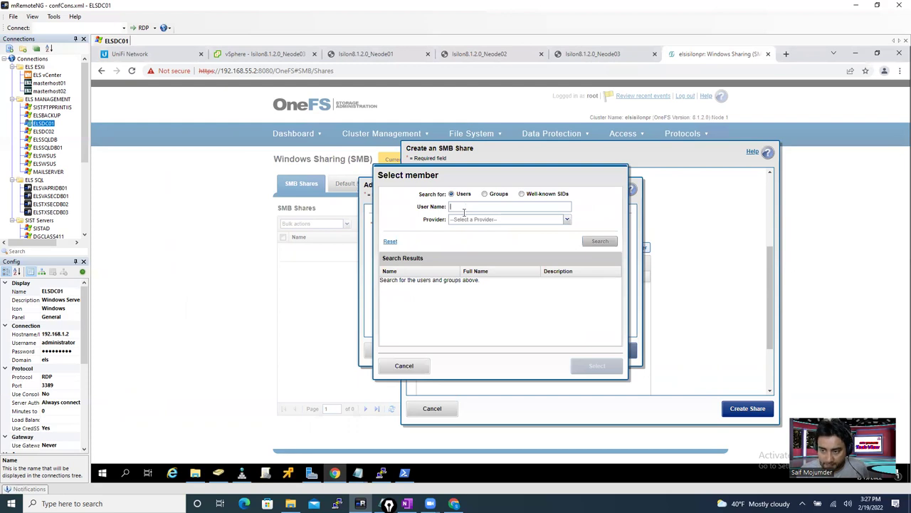
click(467, 219)
click(467, 229)
click(467, 208)
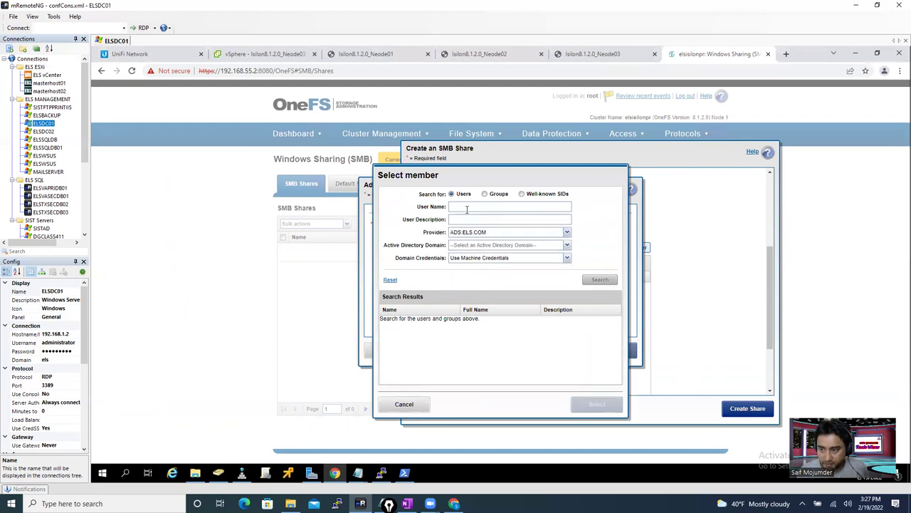
click(485, 195)
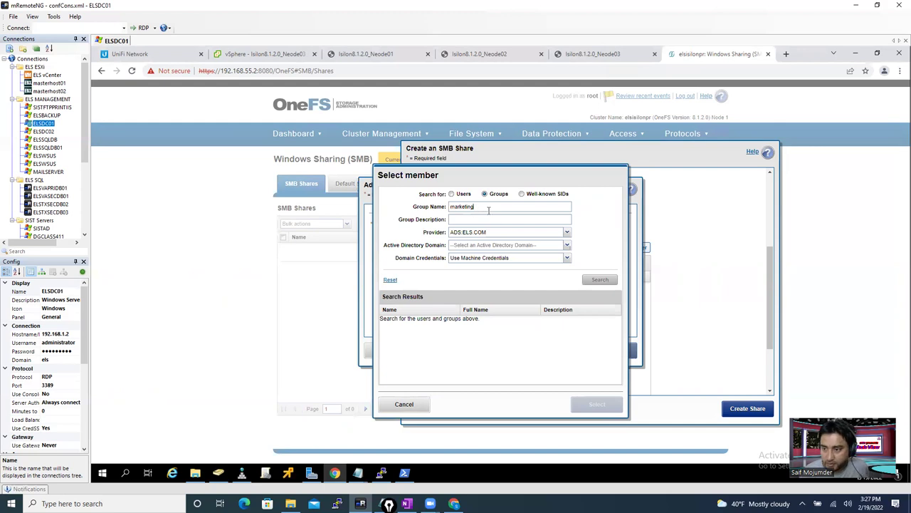
click(539, 251)
click(495, 264)
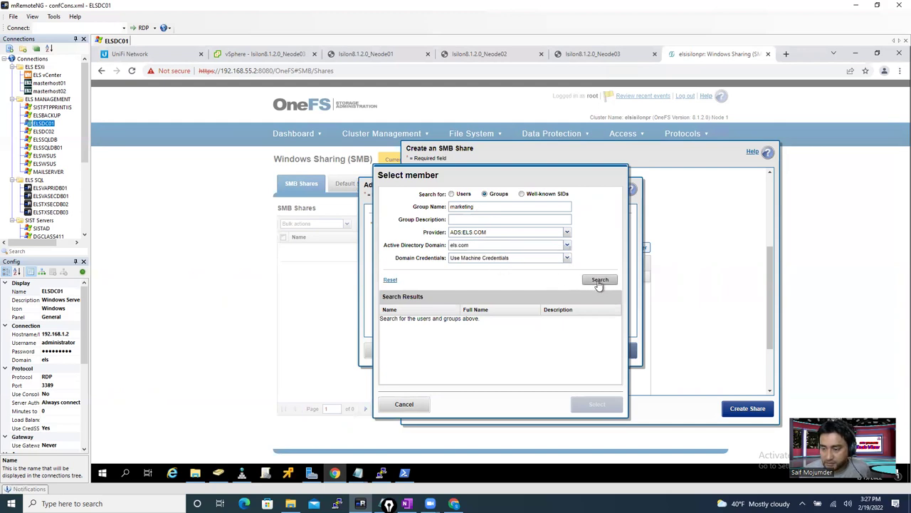
click(600, 280)
click(464, 324)
click(574, 404)
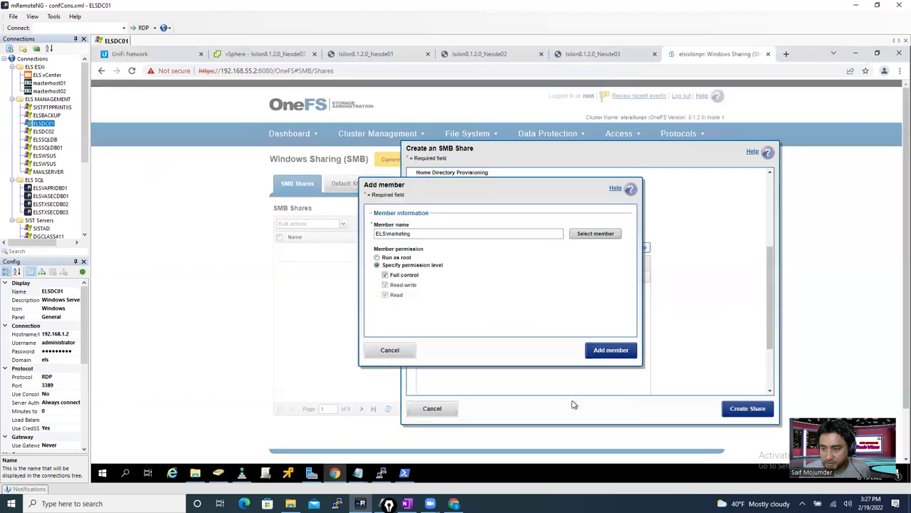
click(602, 351)
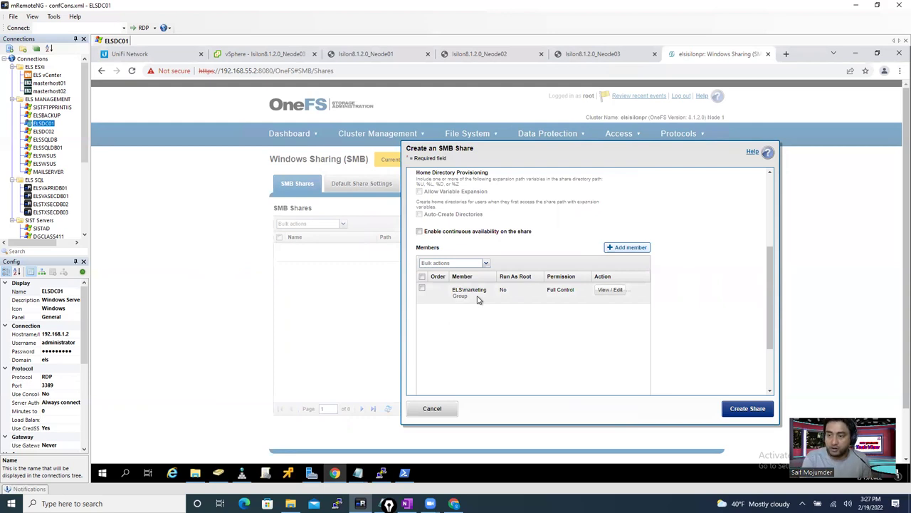
- Create the mkt$ share at /ifs/marketing/mkt with ELS\marketing as its Full Control member
click(726, 409)
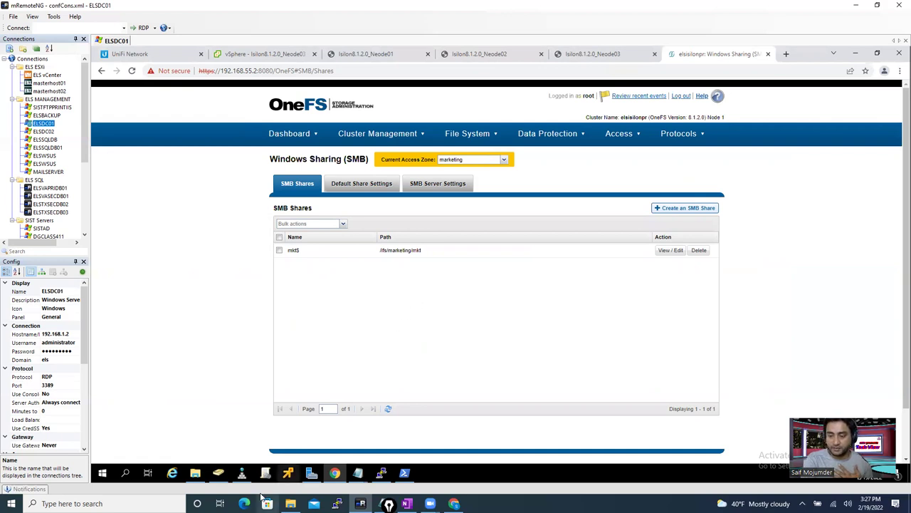
- In File Explorer, go to the cluster's share at \\192.168.55.150\ifs
click(197, 473)
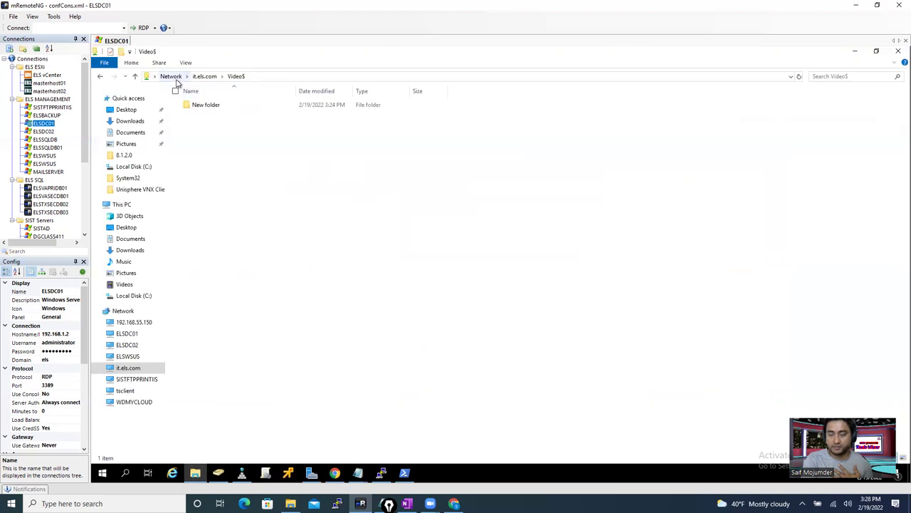
click(262, 76)
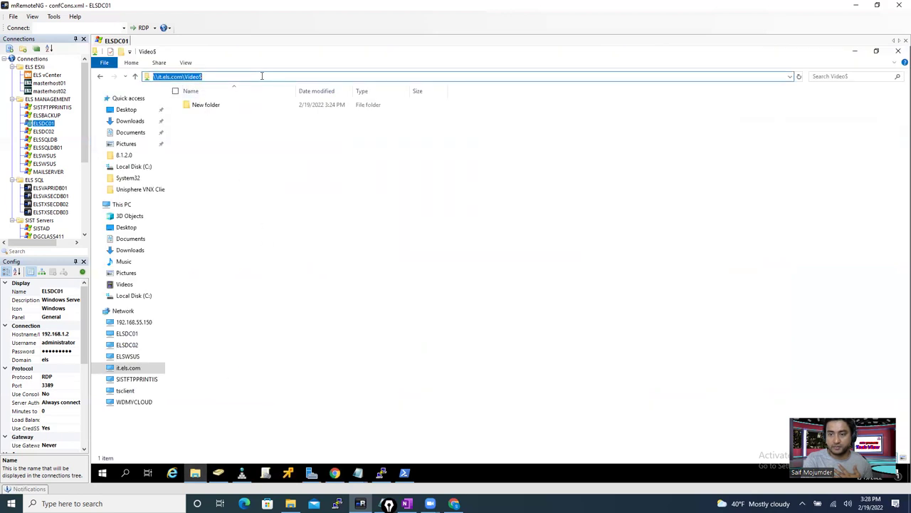
click(183, 77)
drag(178, 77, 147, 77)
text(\\)
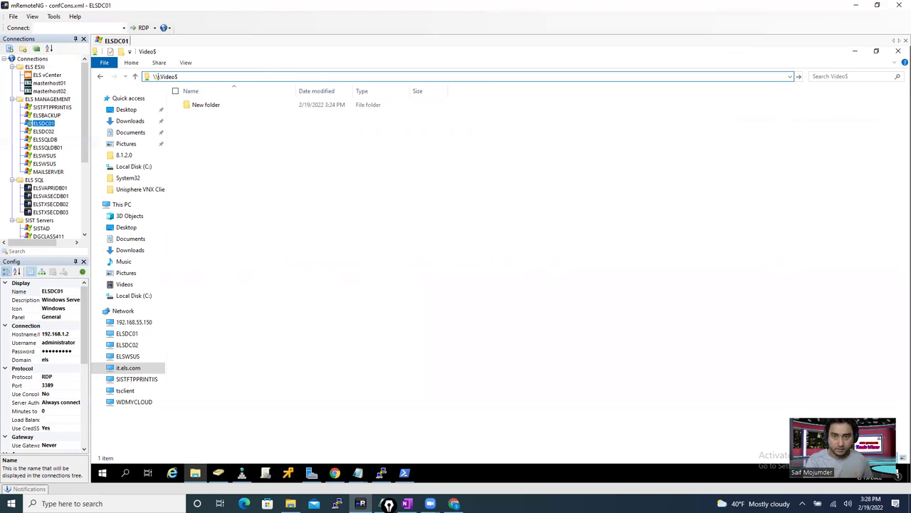
key(BackSpace)
key(BackSpace)
text(\\)
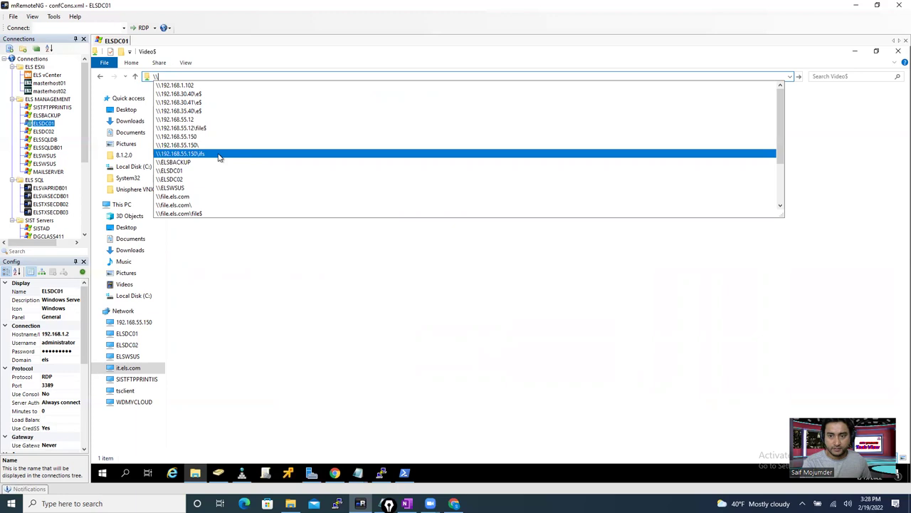
click(220, 155)
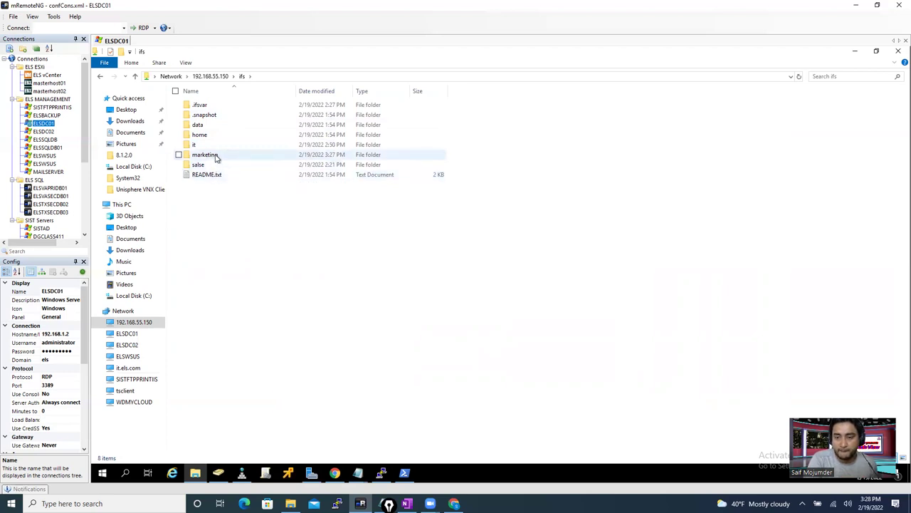
- Open the marketing folder and bring up the mkt folder's Properties
double_click(215, 155)
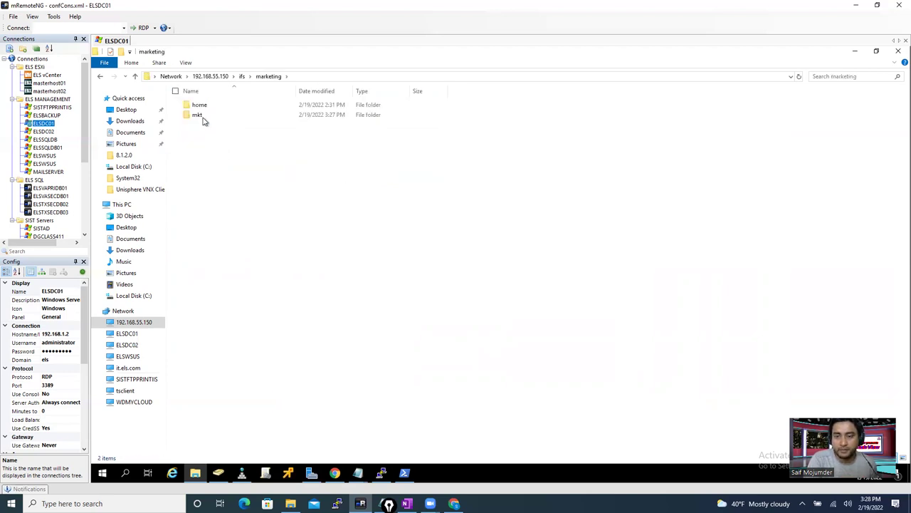
click(200, 116)
right_click(200, 117)
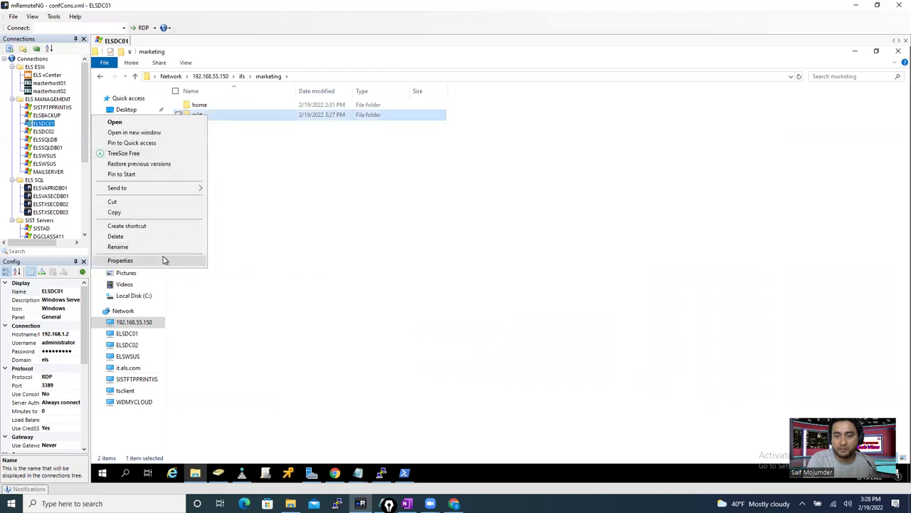
click(164, 260)
- Add the Marketing group to mkt's security permissions with Full control, apply, and close Properties
click(240, 138)
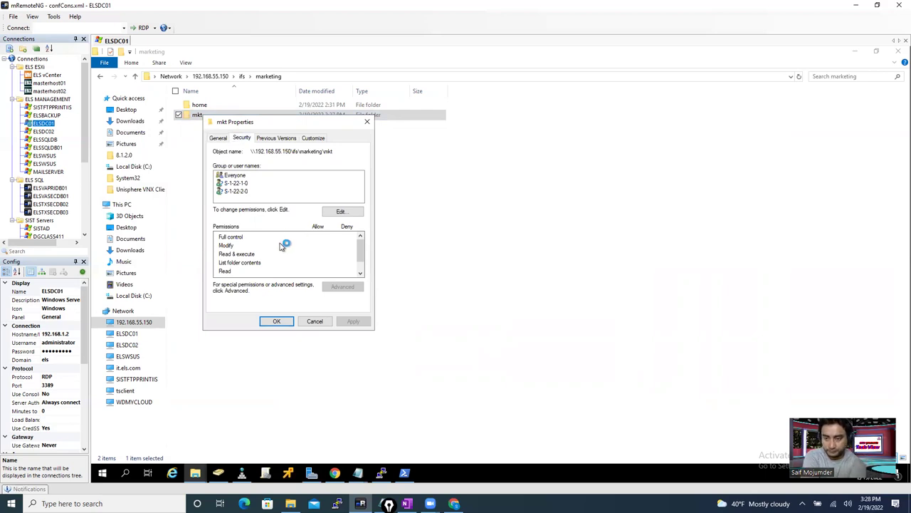
click(343, 212)
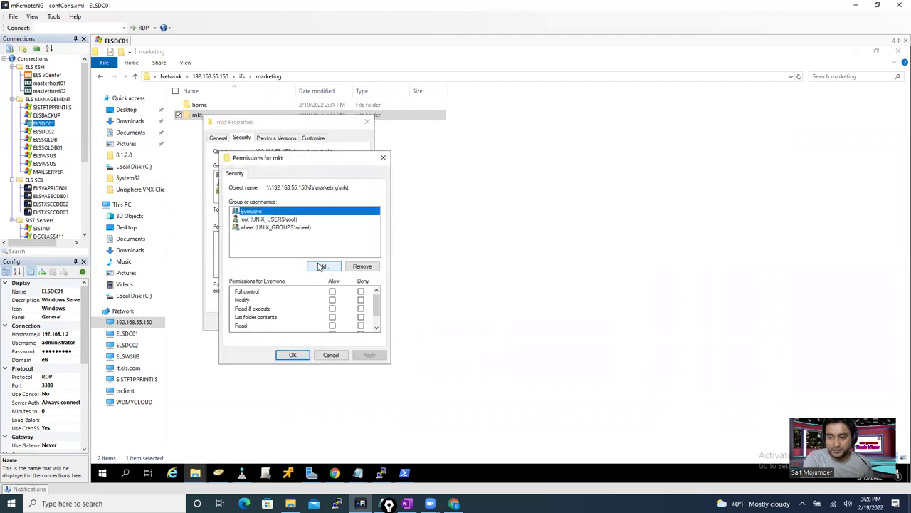
click(320, 267)
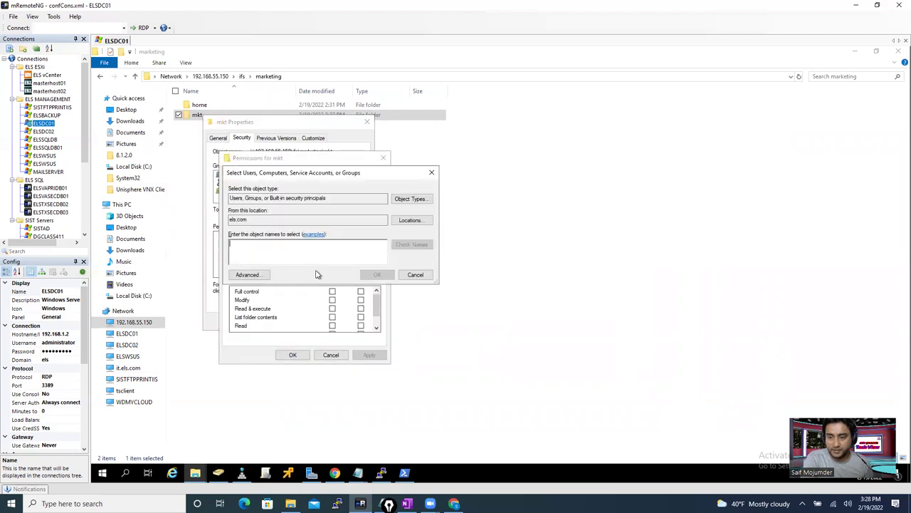
text(marketing)
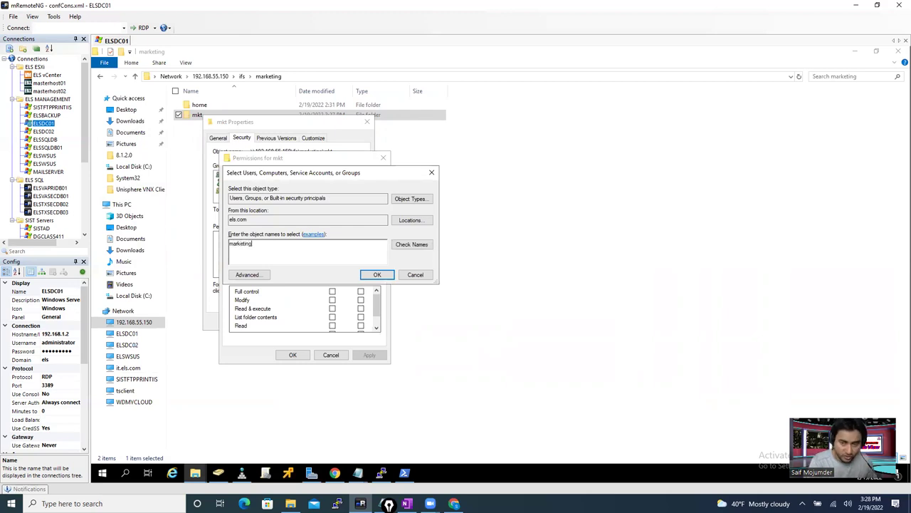
click(410, 245)
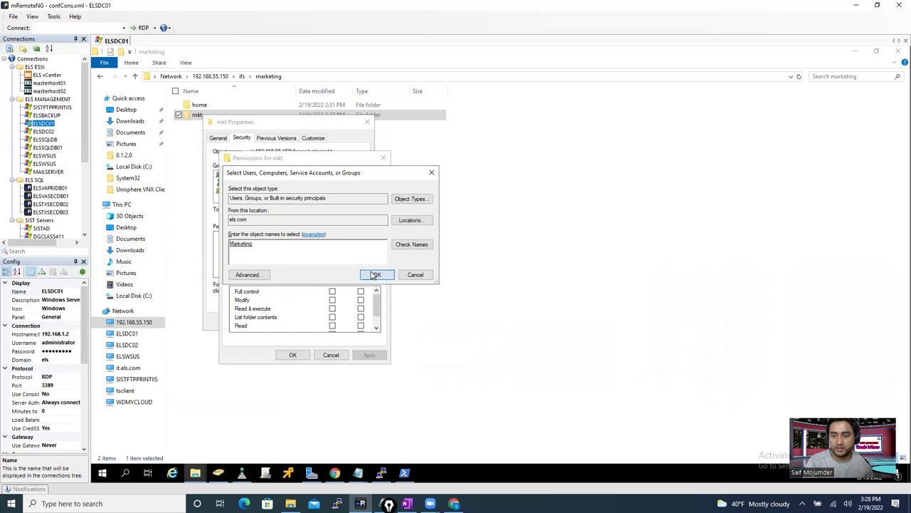
click(376, 275)
click(333, 291)
click(369, 355)
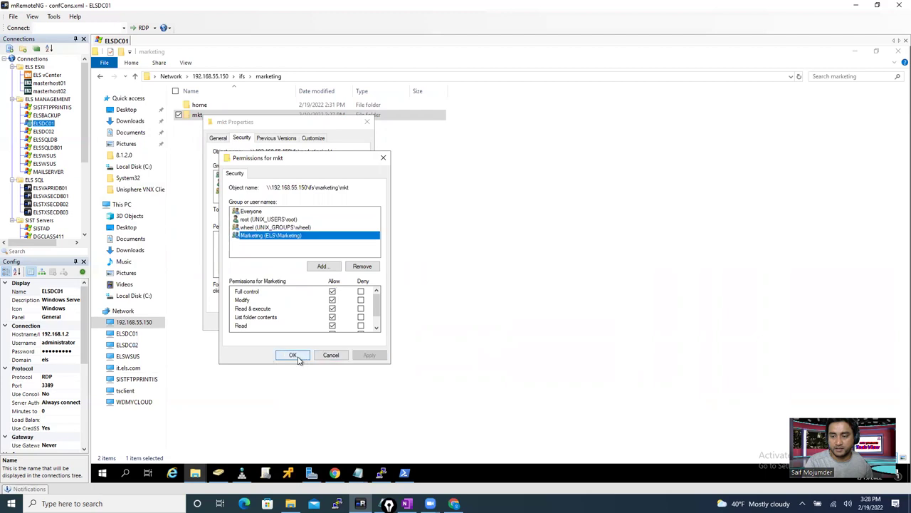
click(292, 355)
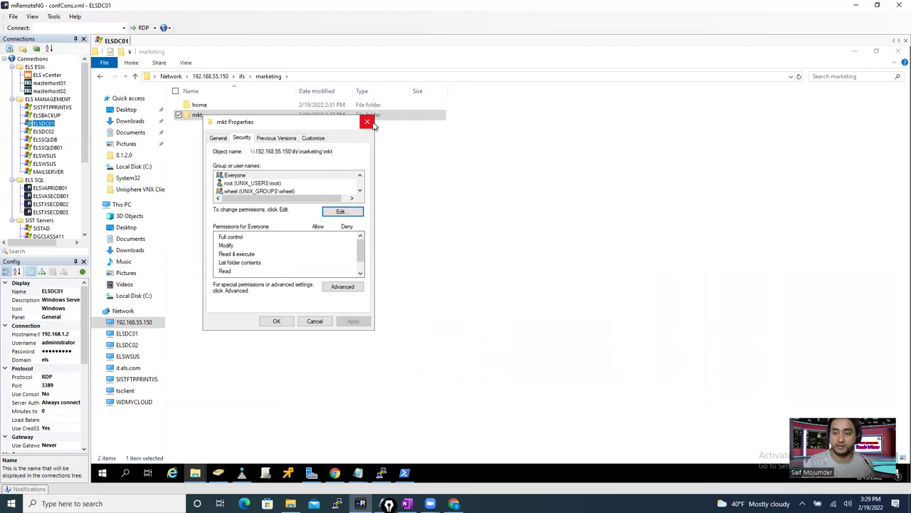
click(277, 321)
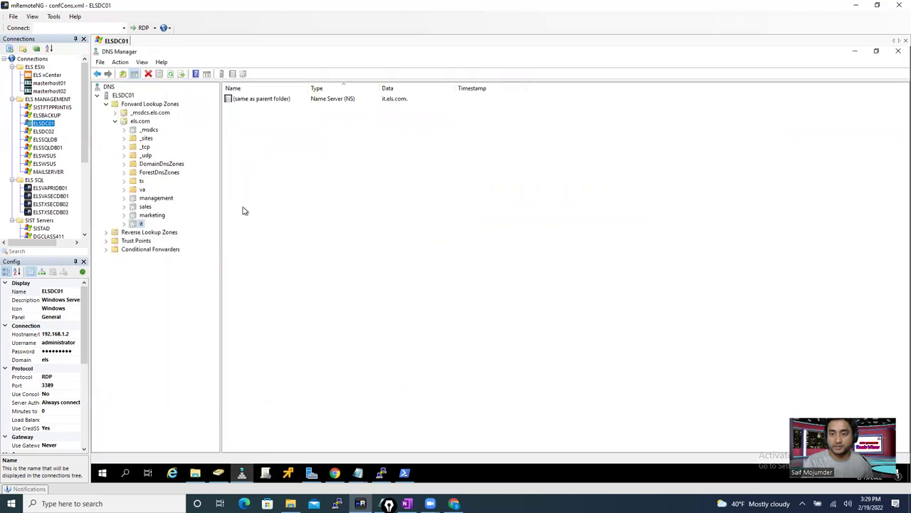
- Confirm the marketing zone's NS record is marketing.els.com, then return to File Explorer
click(160, 215)
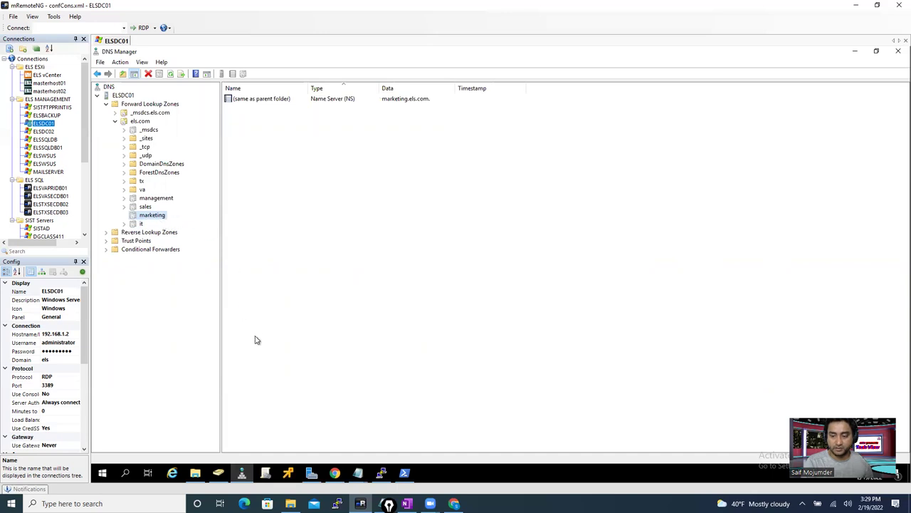
click(195, 472)
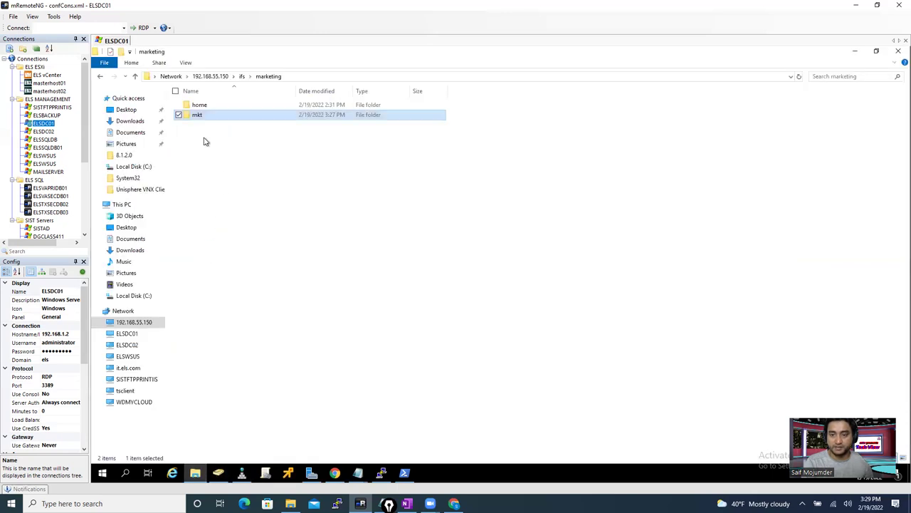
- In a new Explorer window, go to \\marketing.els.com\mkt$
click(348, 76)
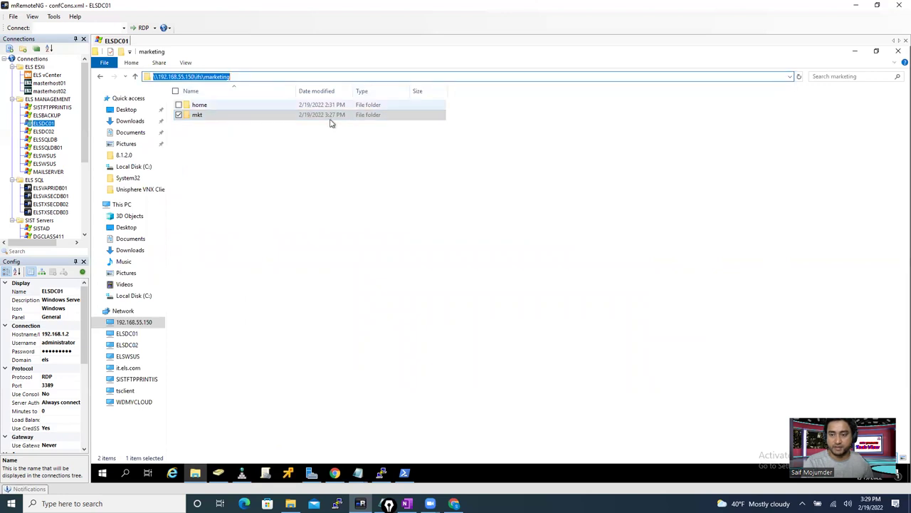
right_click(195, 473)
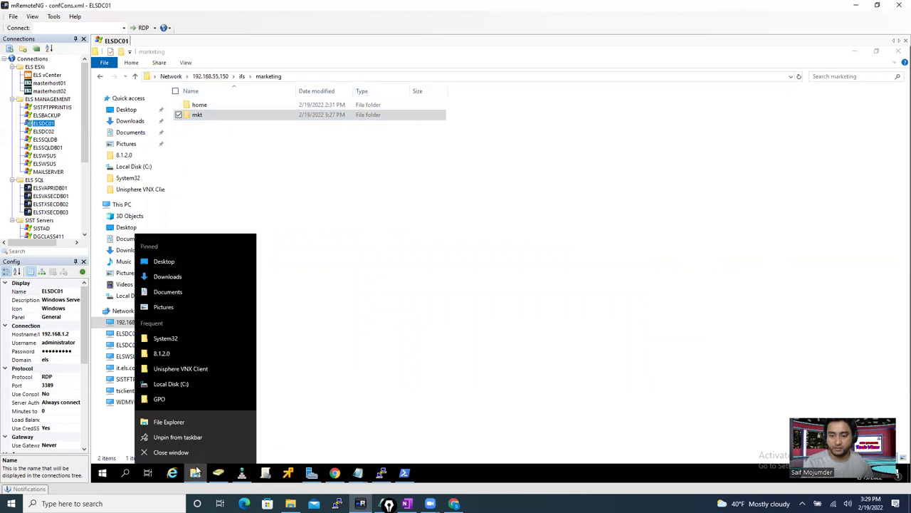
key(super+e)
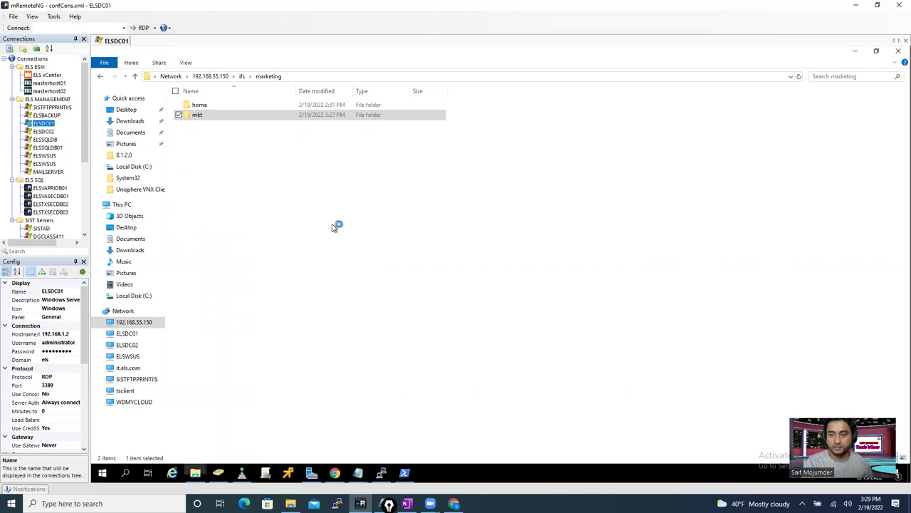
click(198, 77)
click(237, 76)
click(236, 76)
text(\\marketing.els.com\mk)
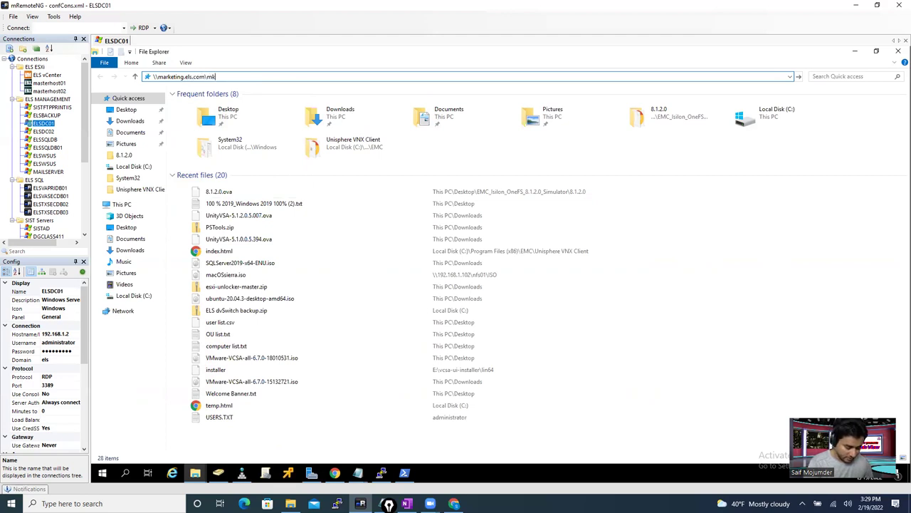
text(t)
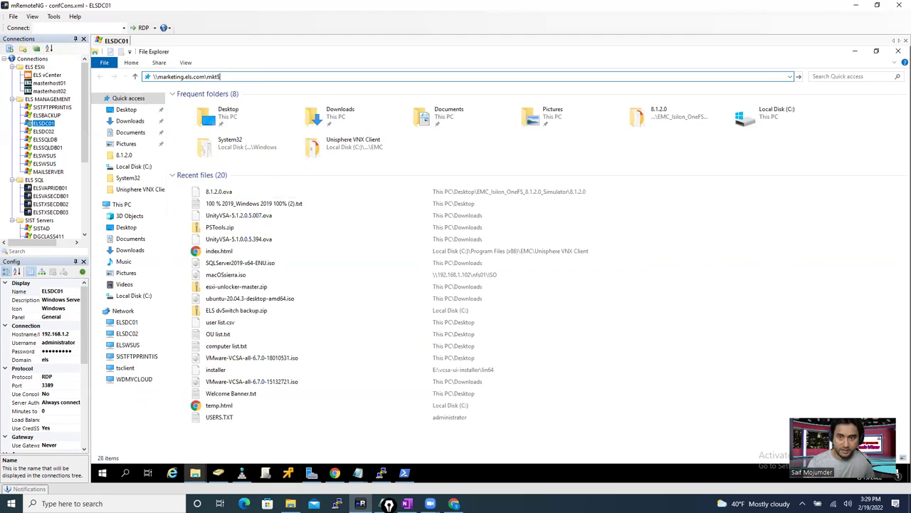
text($)
key(Return)
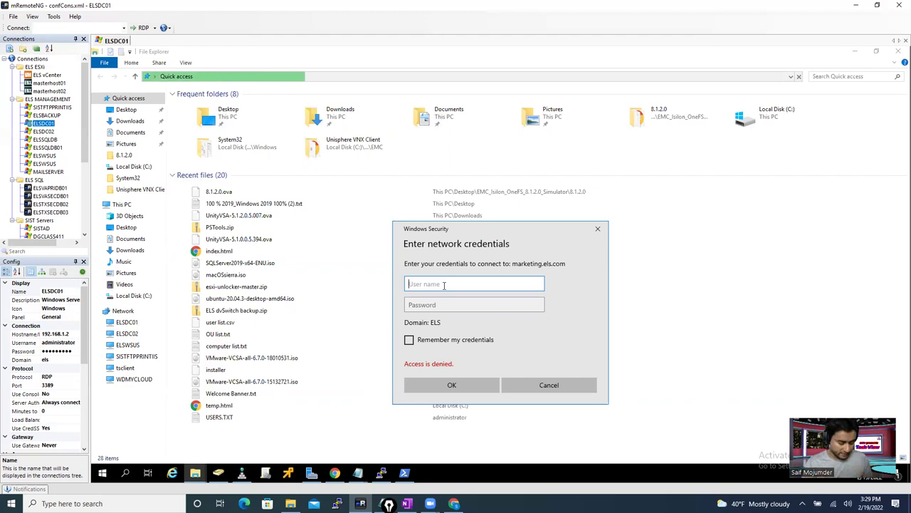
- Sign in with the domain user's name and password to open the empty share
text(saif)
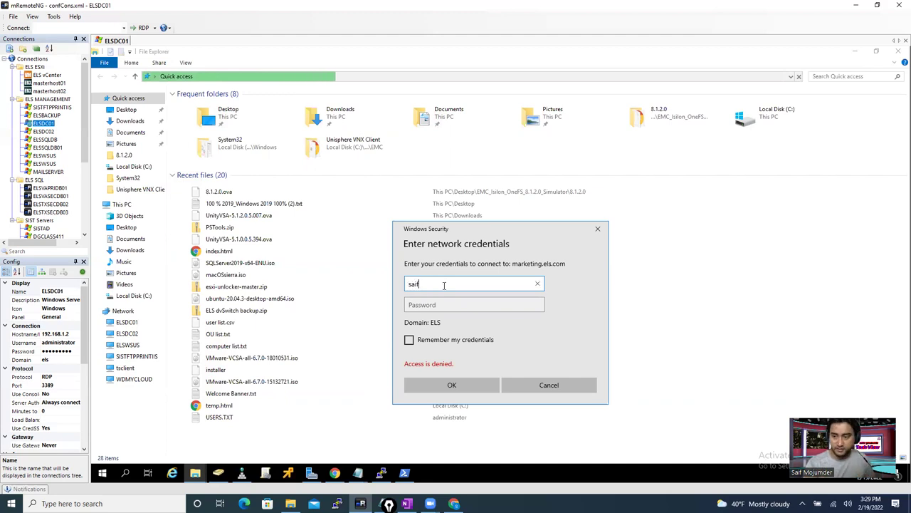
click(444, 304)
text(•••••••••••)
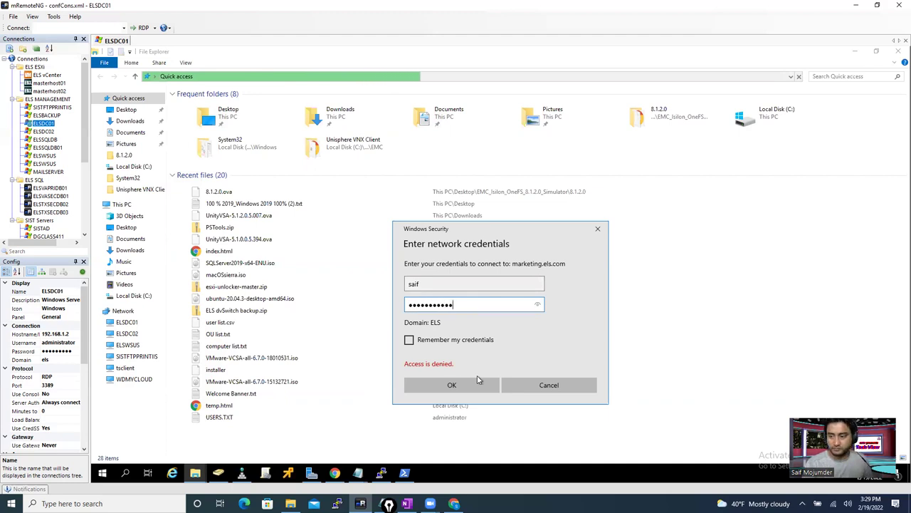
click(468, 384)
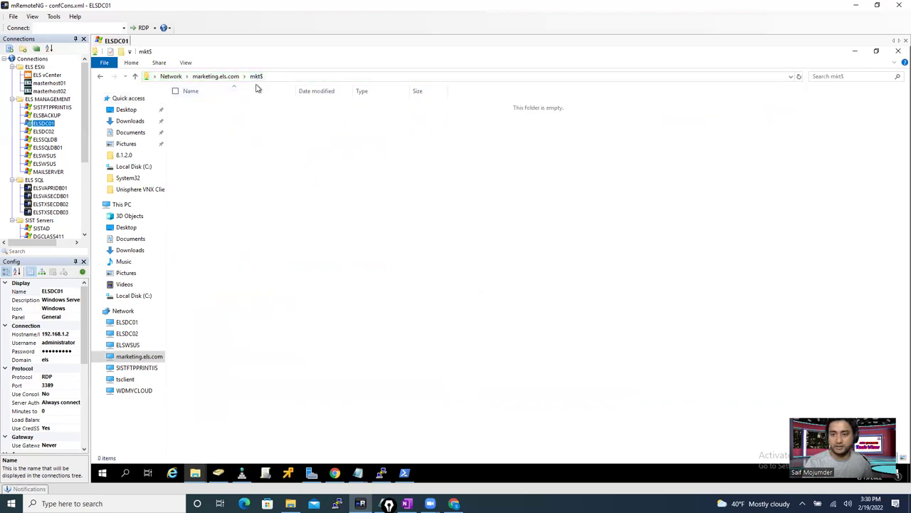
- Create two test folders in mkt$: 'New folder' and 'rtretret'
right_click(231, 175)
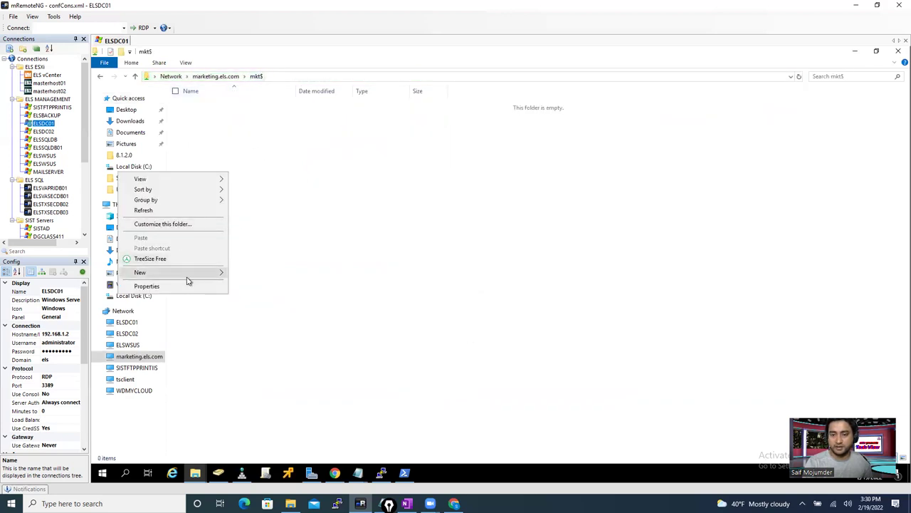
mouse_move(199, 273)
click(242, 275)
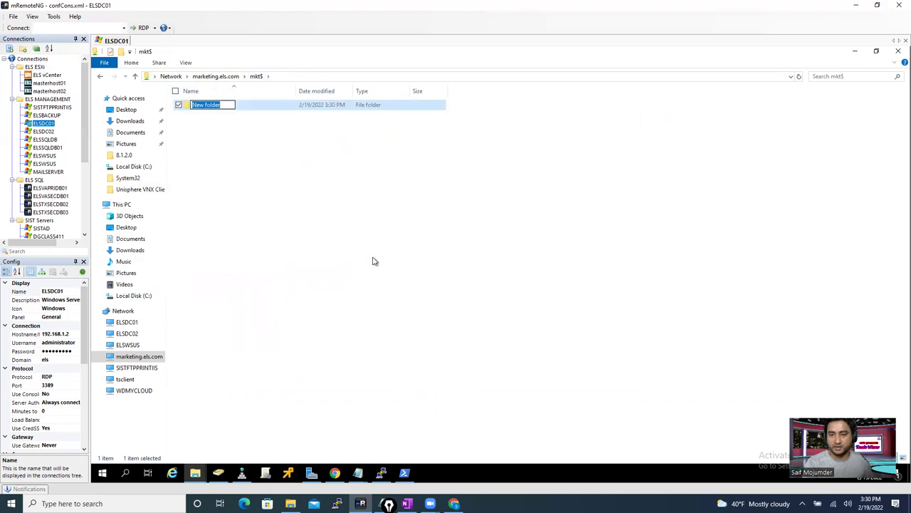
click(364, 255)
right_click(342, 238)
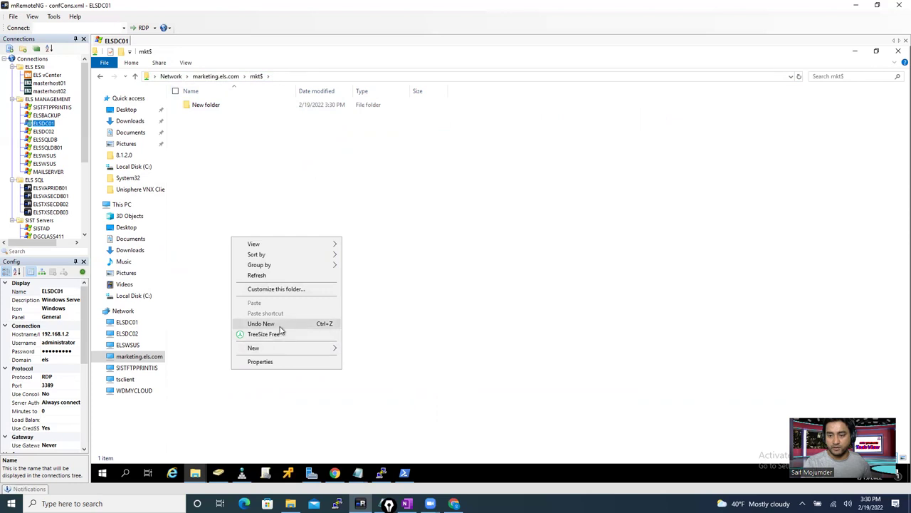
mouse_move(280, 348)
click(364, 349)
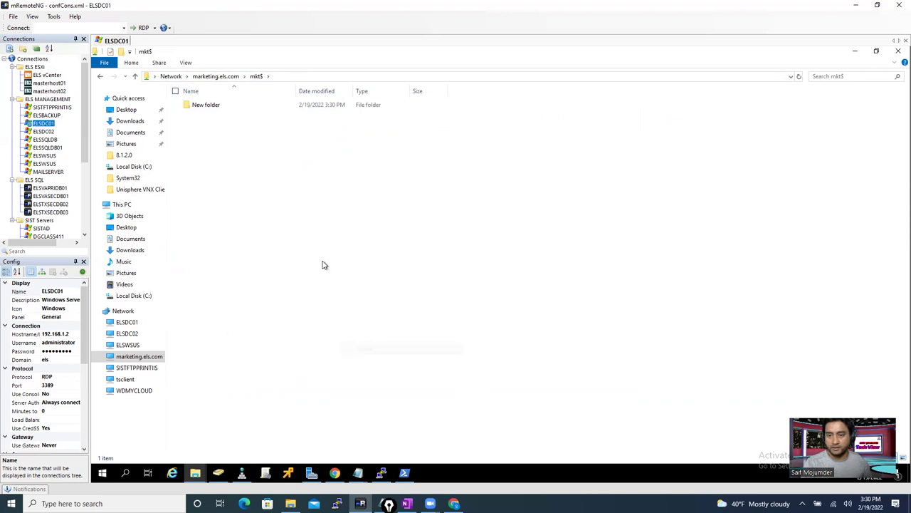
text(rtretret)
key(Return)
- Permanently delete rtretret and New folder, then return to OneFS's SMB Shares page
right_click(206, 117)
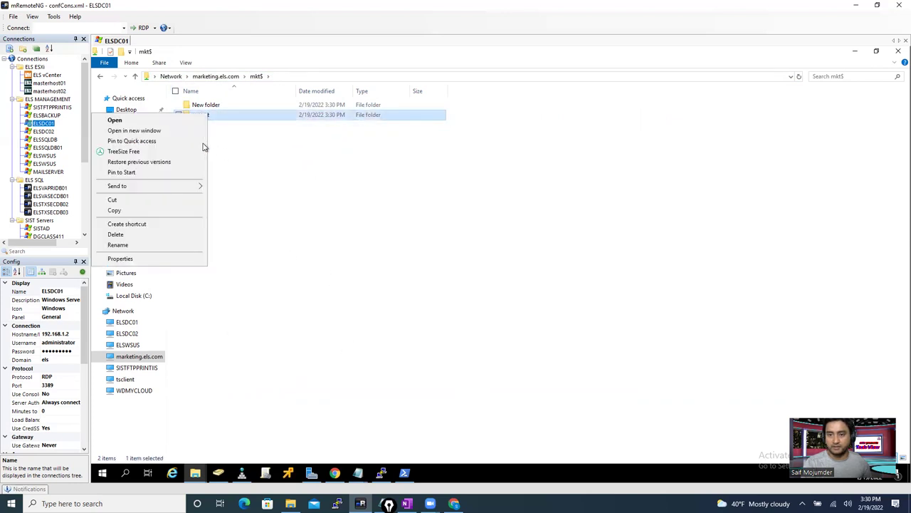
click(145, 235)
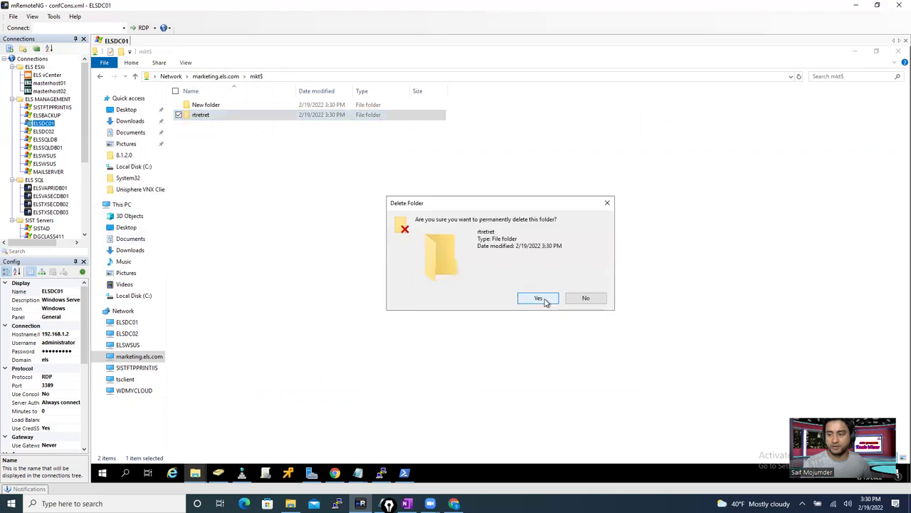
click(541, 299)
right_click(213, 105)
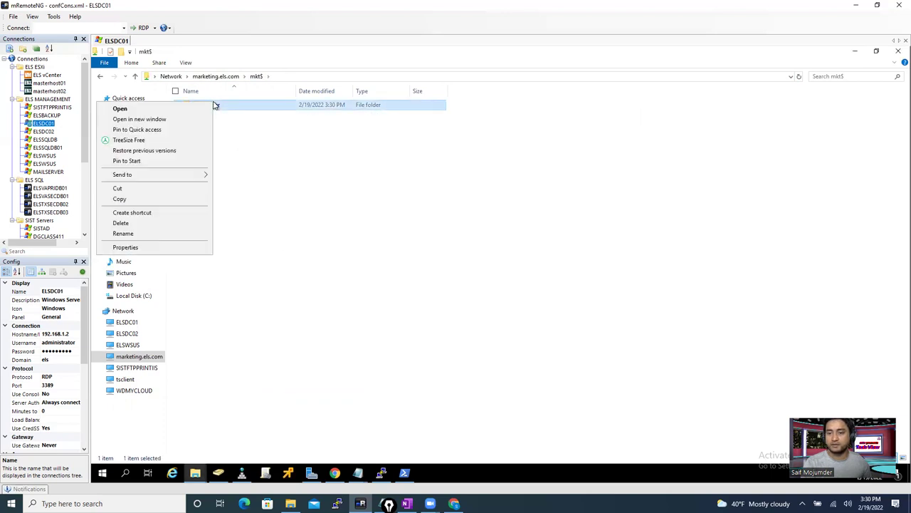
click(212, 225)
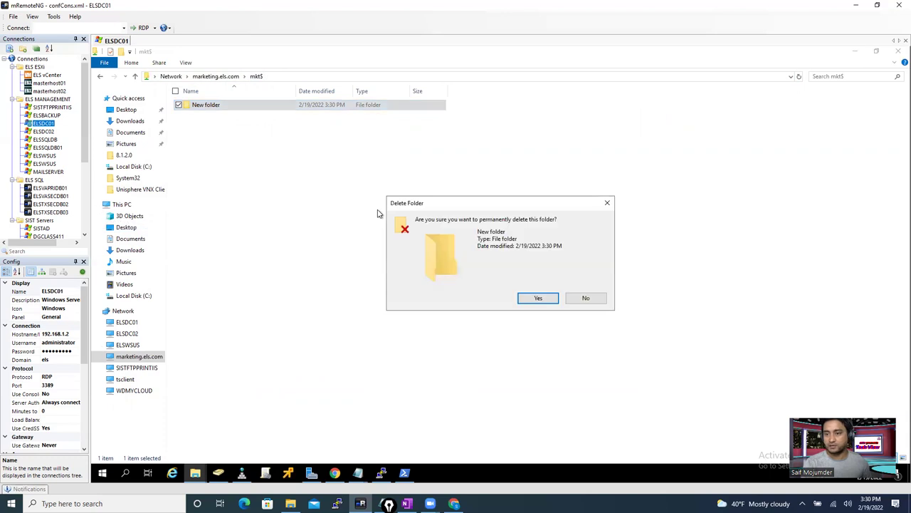
click(539, 300)
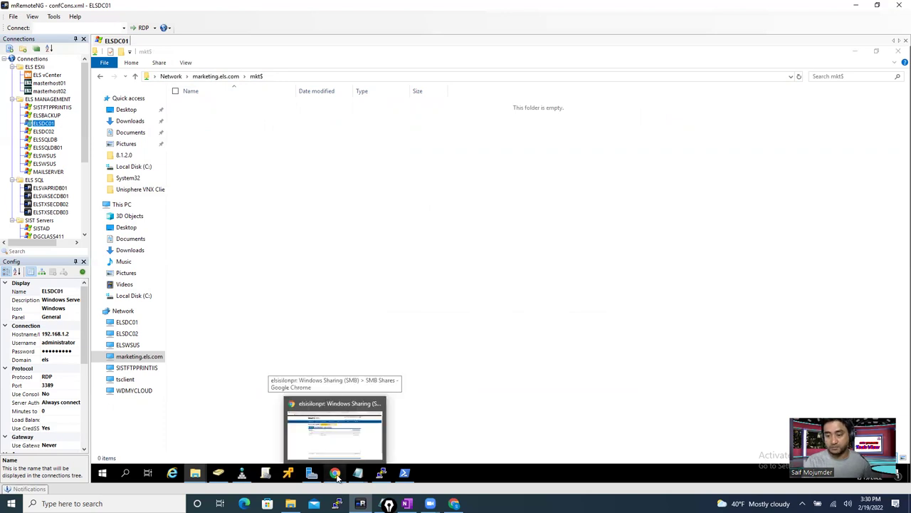
click(335, 427)
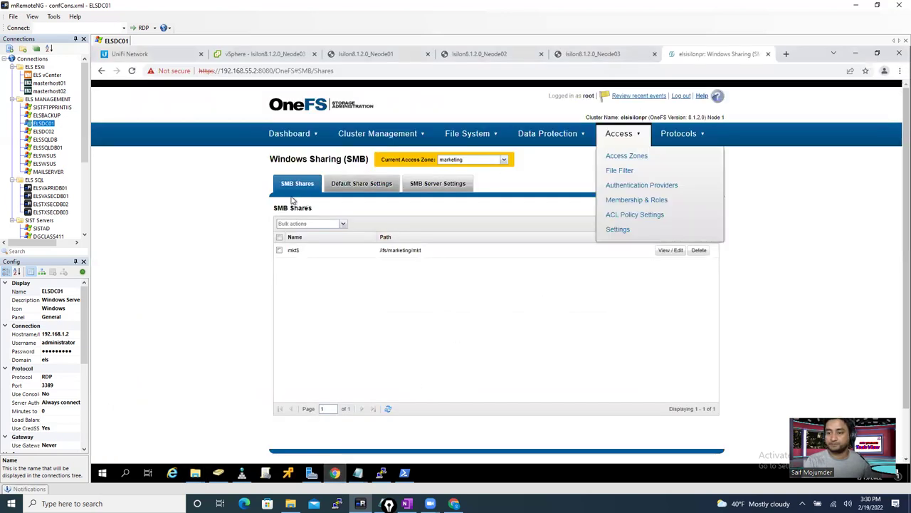